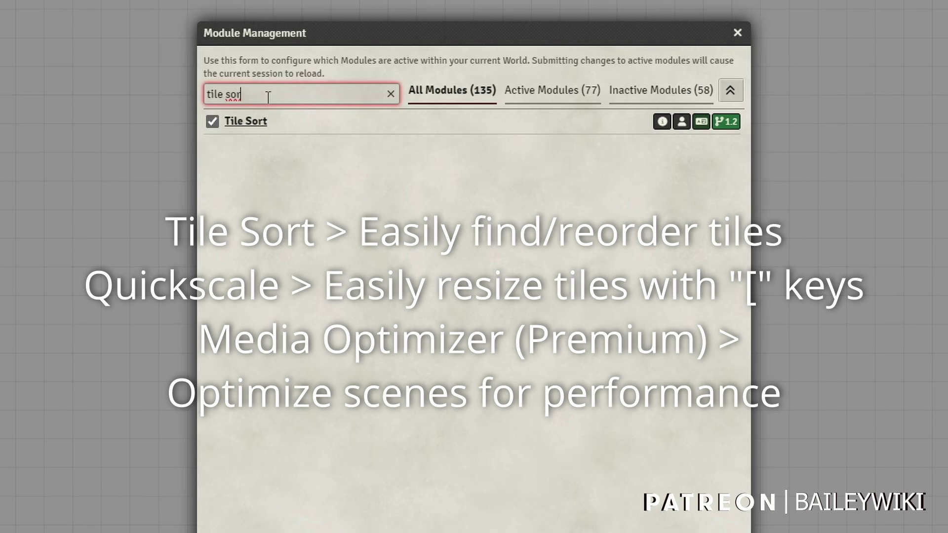
Search the installed modules for Quickscale and Media Optimizer, and close module management
left_click_drag(266, 95, 199, 103)
type("quicksca")
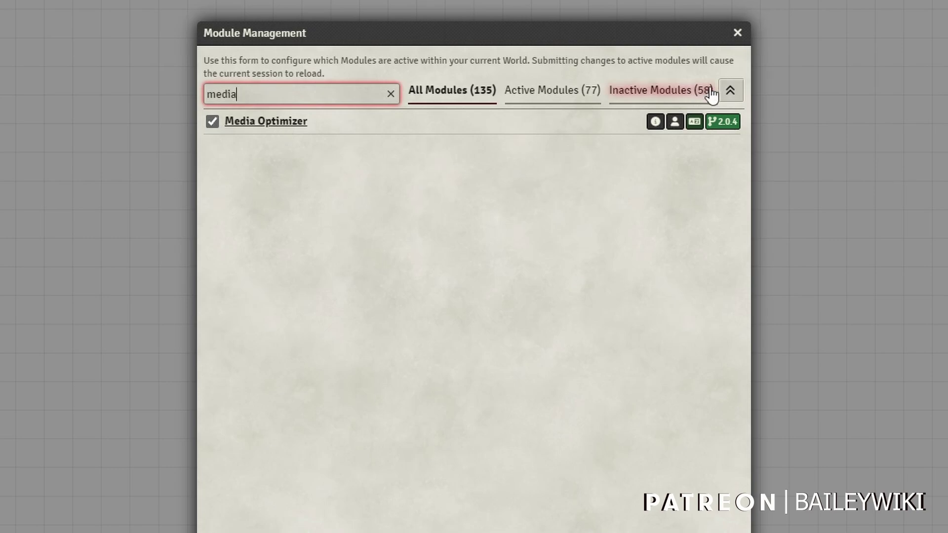
left_click(738, 33)
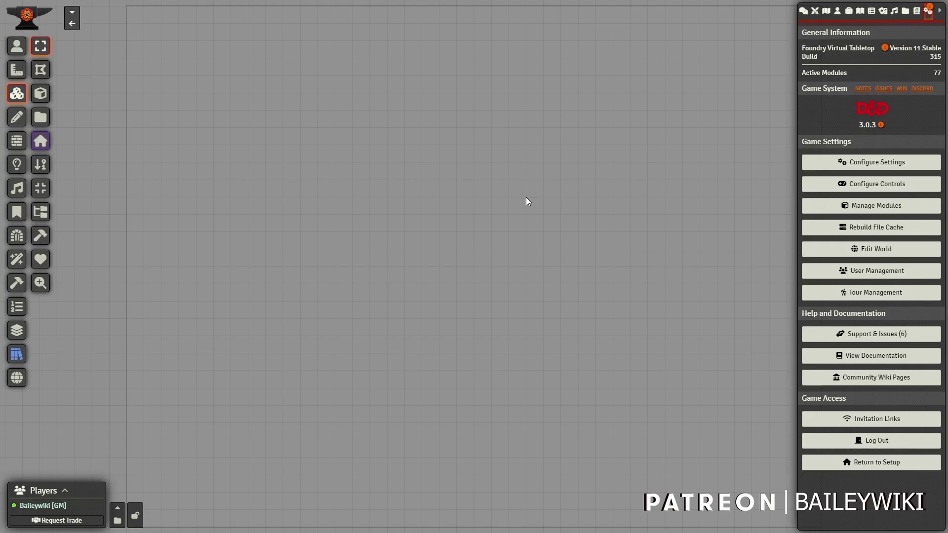
scroll(526, 201, "up", 1)
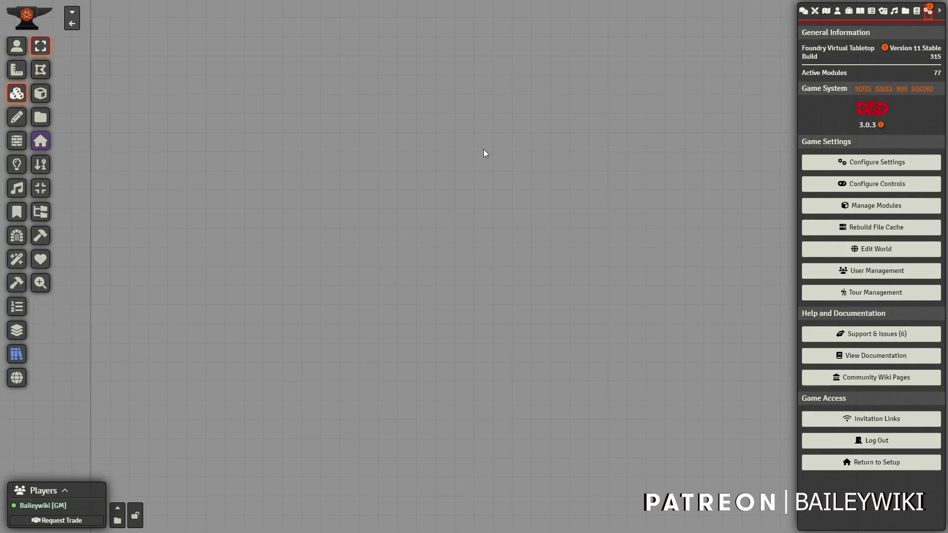
Open the presets browser and expand VIRTUAL DIRECTORY down to the folders inside data/modules
left_click(17, 356)
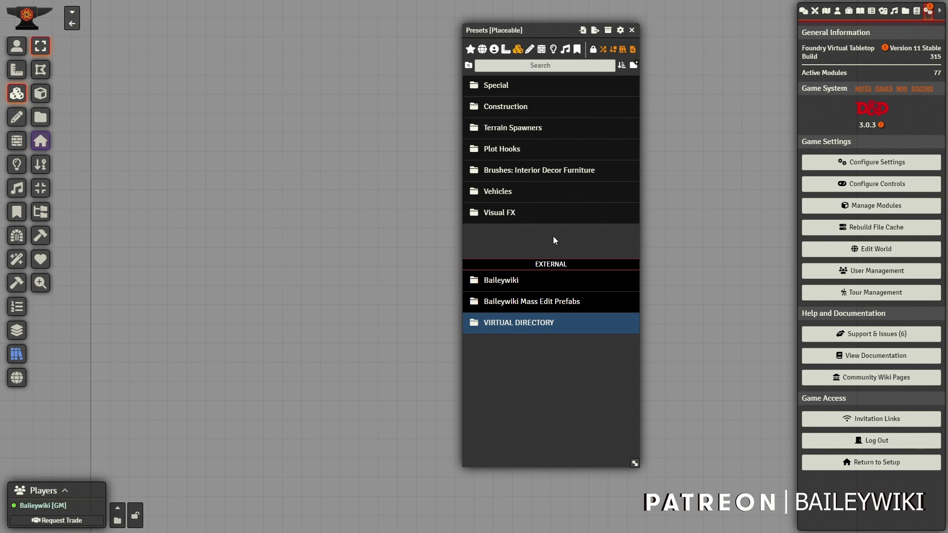
left_click(514, 322)
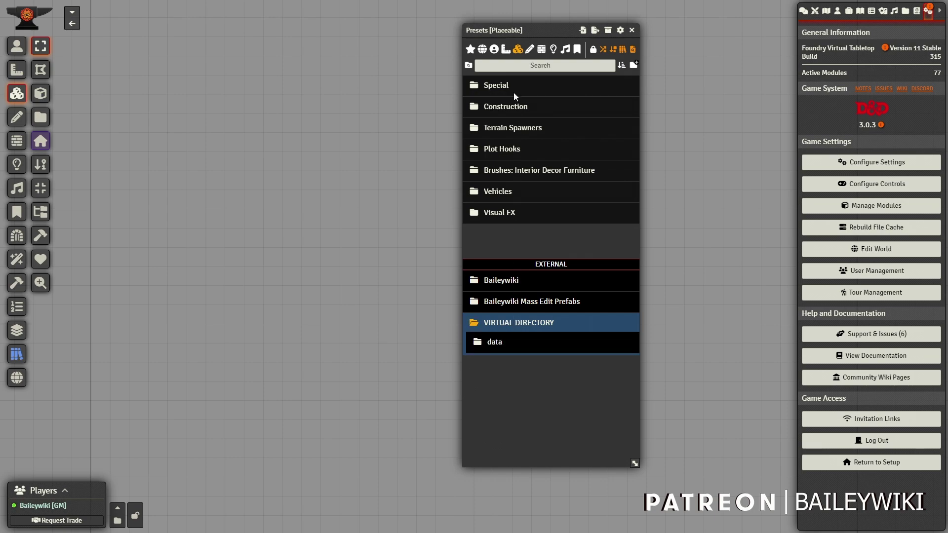
left_click(491, 343)
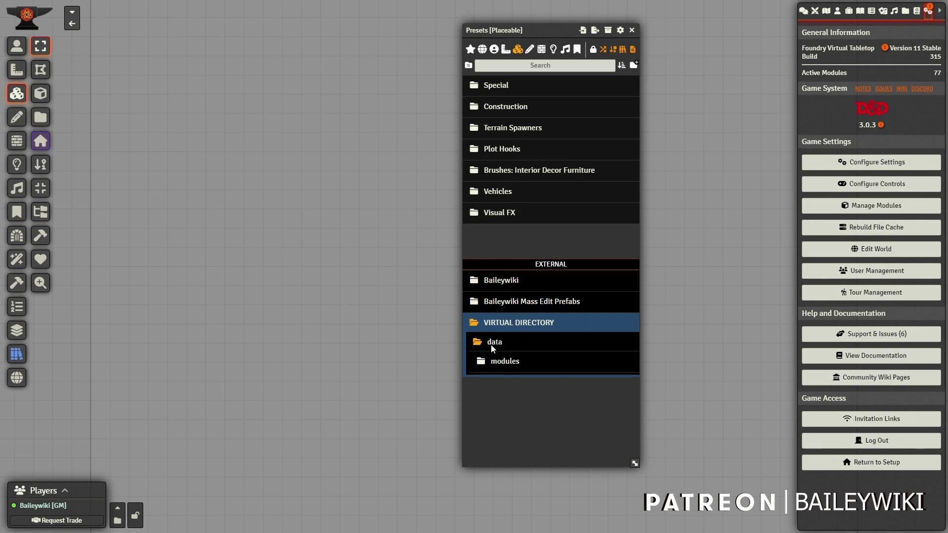
left_click(503, 361)
scroll(507, 366, "down", 1)
scroll(508, 368, "down", 3)
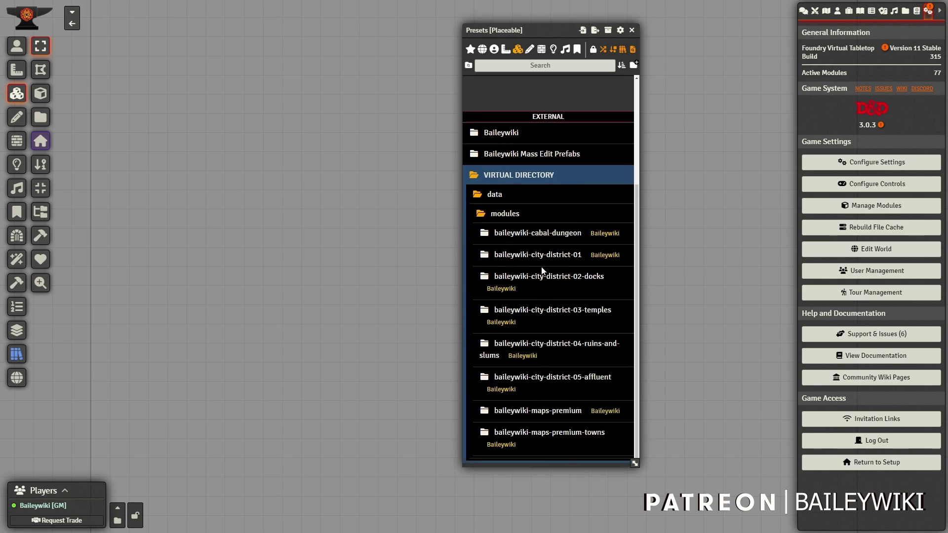
Expand baileywiki-cabal-dungeon through maps and baileywiki to the decor folder, and look through its tile images
left_click(528, 234)
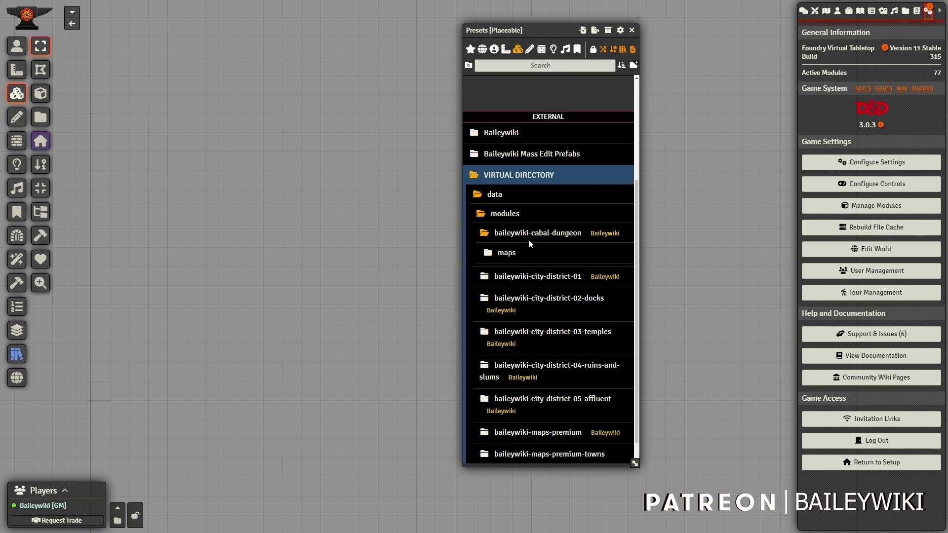
left_click(509, 253)
left_click(519, 273)
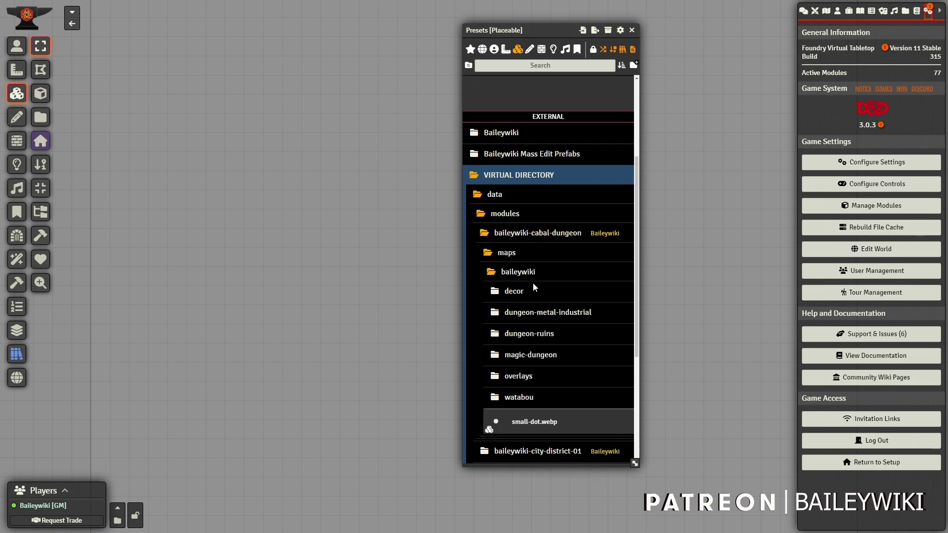
left_click(510, 292)
scroll(531, 315, "down", 3)
scroll(529, 239, "down", 15)
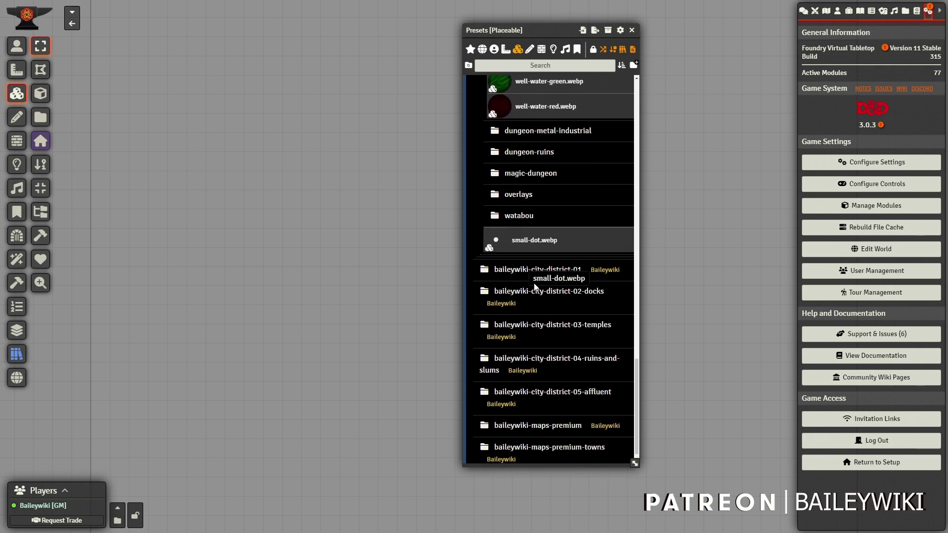
scroll(531, 167, "up", 15)
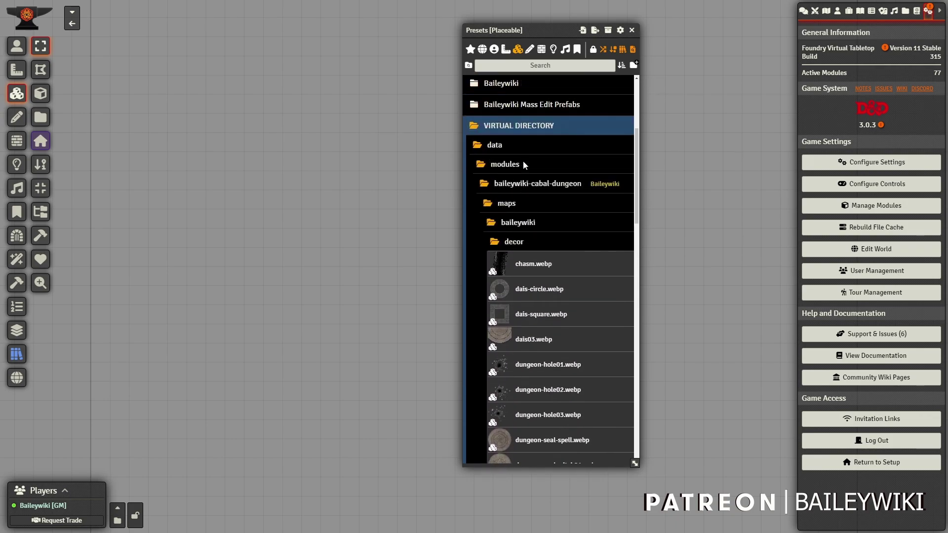
scroll(523, 161, "up", 3)
scroll(505, 127, "down", 3)
Generate the directory index from the module folders listed in the Directory Indexer
left_click(608, 31)
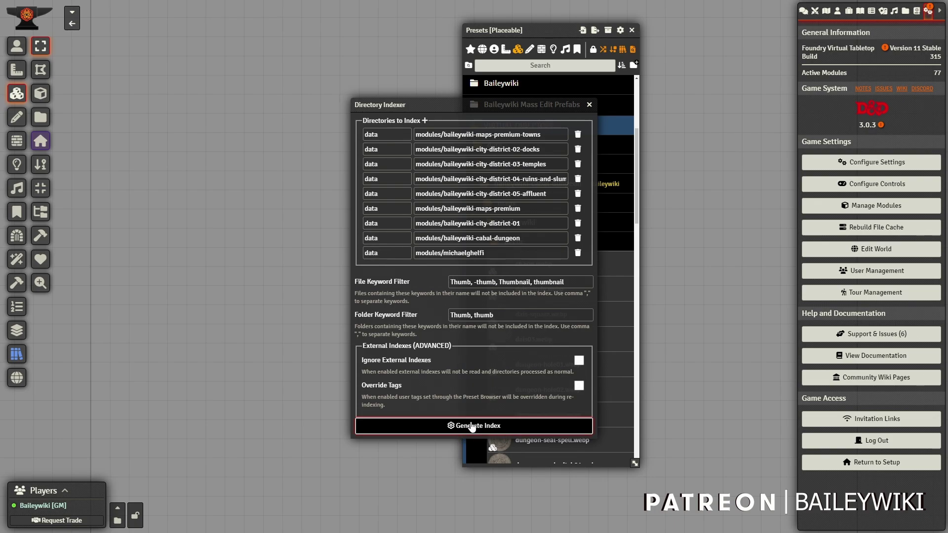
left_click(471, 425)
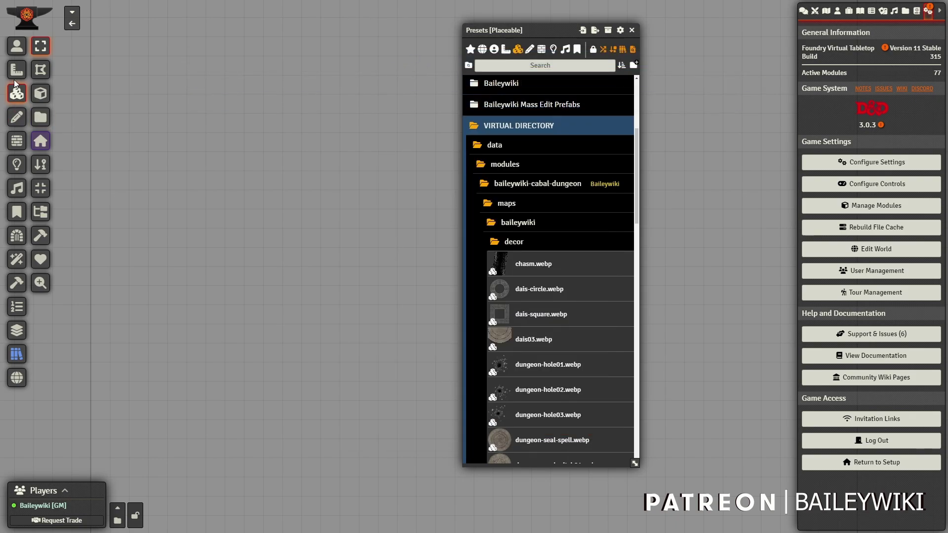
Open the tile file browser and look through the subfolders of the modules folder for indexable assets
left_click(43, 118)
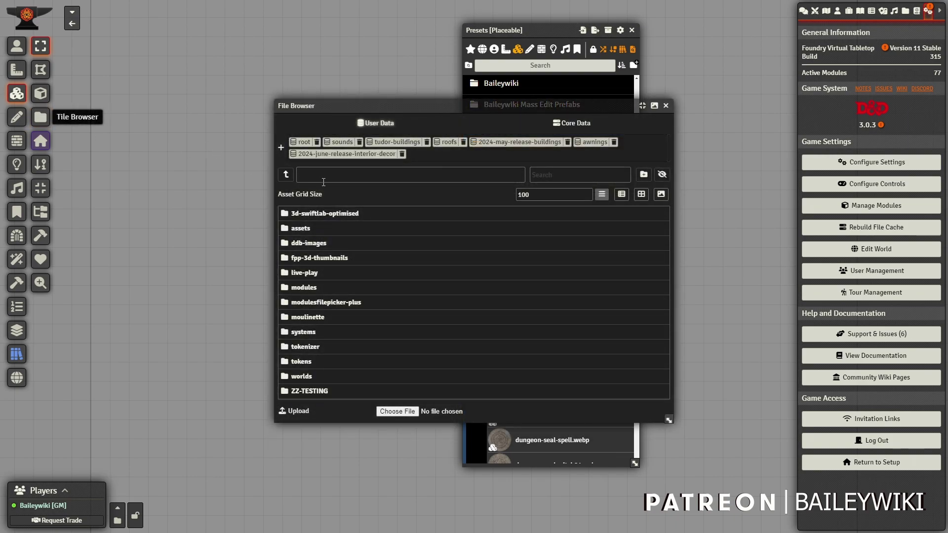
left_click(301, 287)
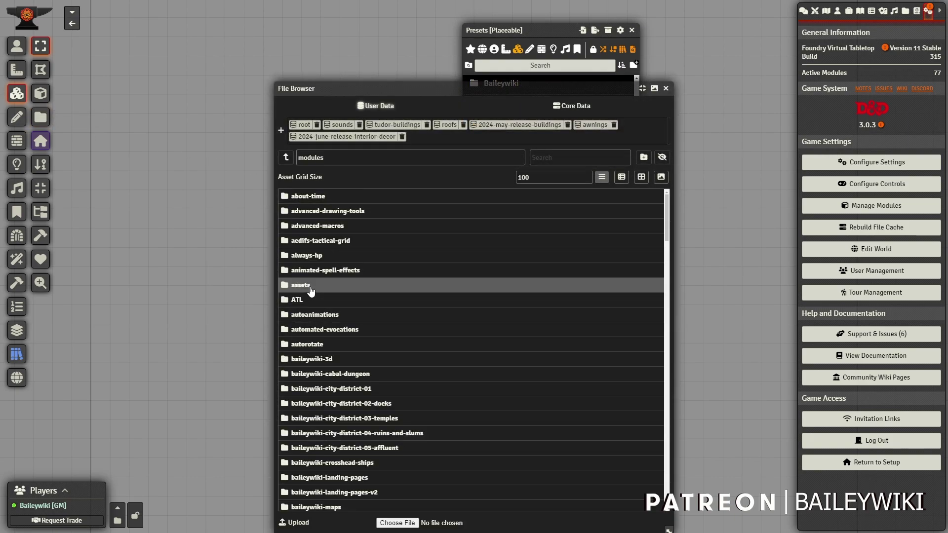
scroll(316, 214, "down", 10)
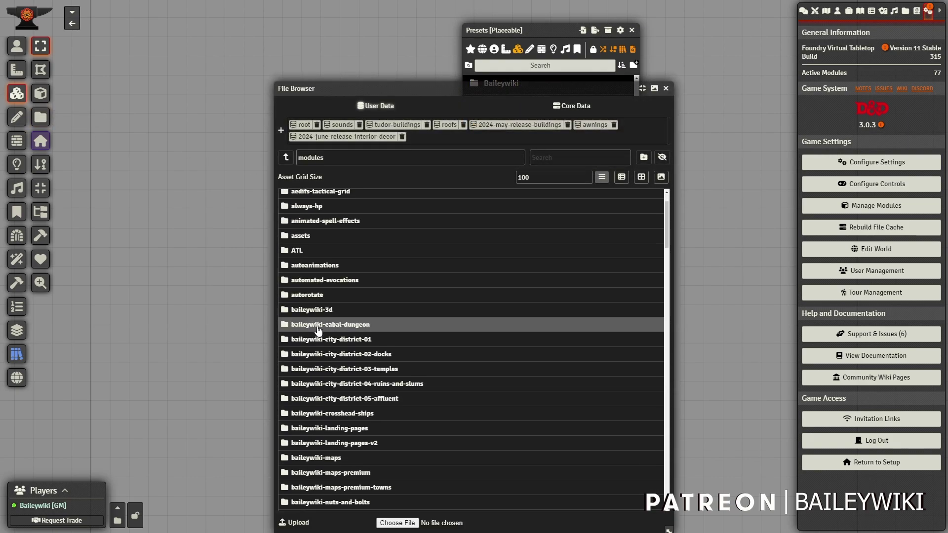
scroll(326, 345, "down", 15)
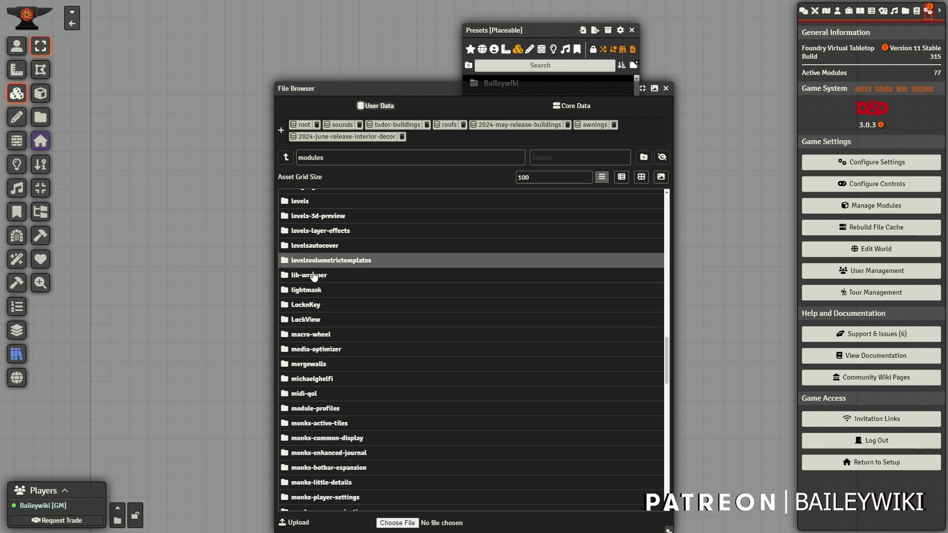
scroll(310, 424, "down", 3)
scroll(310, 434, "down", 15)
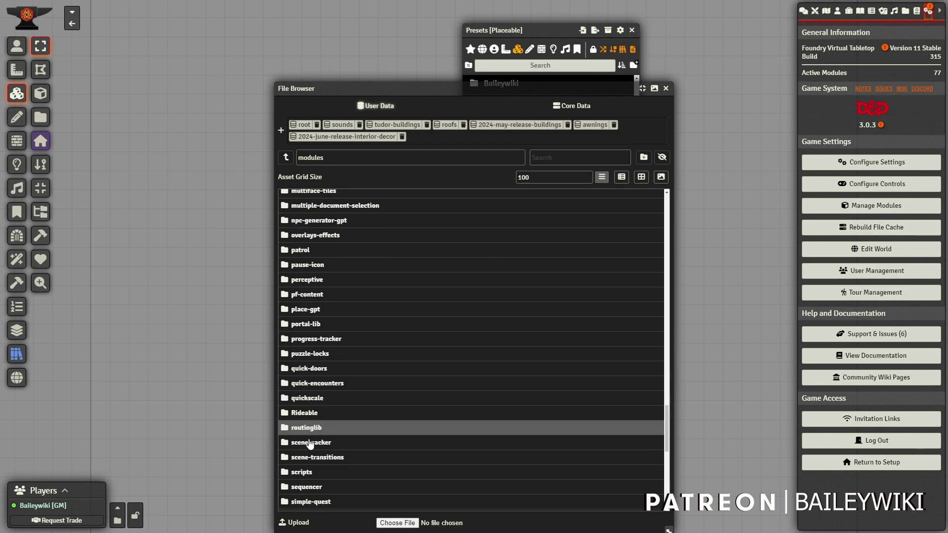
scroll(313, 300, "up", 10)
scroll(328, 246, "up", 10)
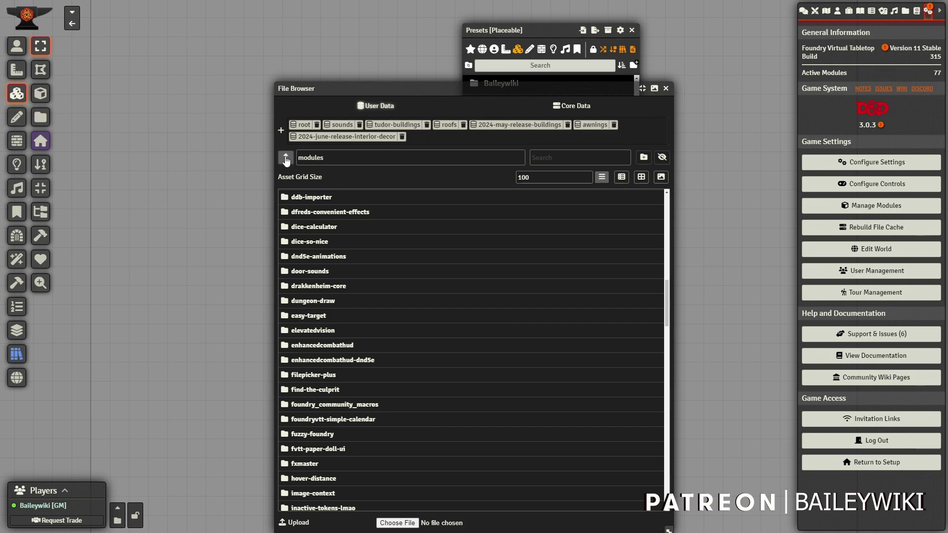
View the contents of the assets/tom-cartos folder, and close the file browser and the presets browser
left_click(286, 157)
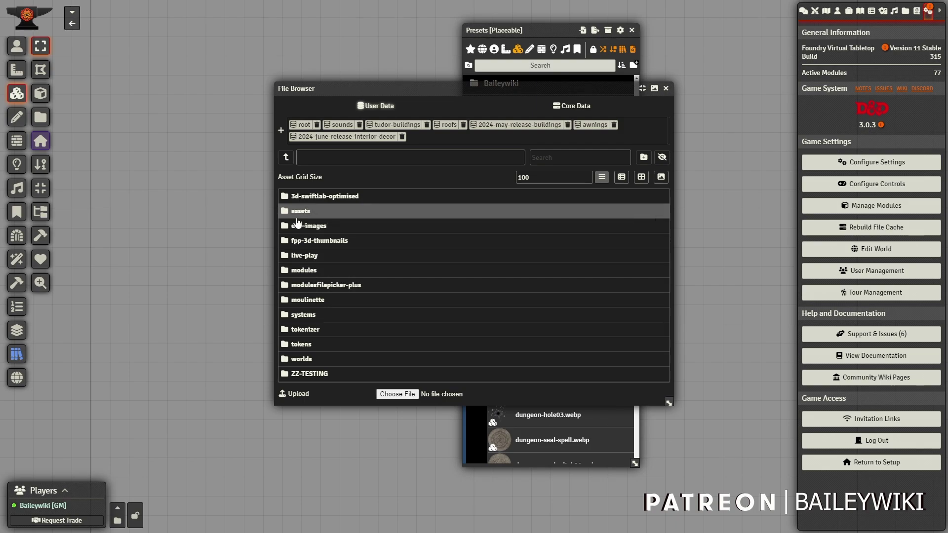
left_click(296, 215)
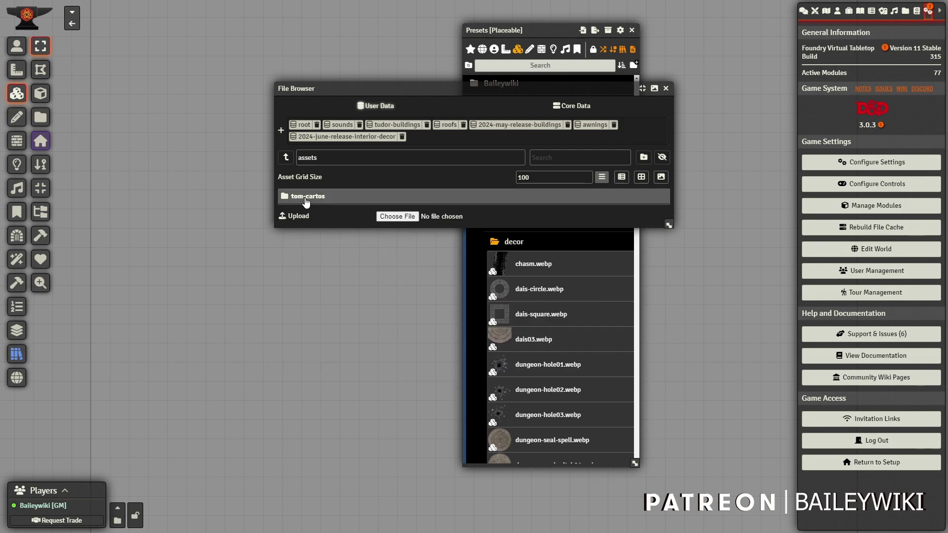
left_click(306, 197)
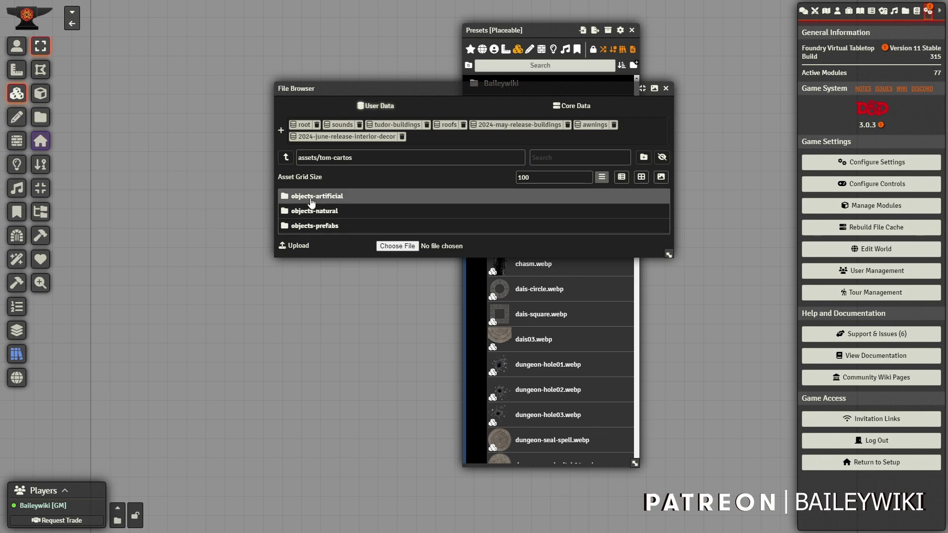
left_click(666, 90)
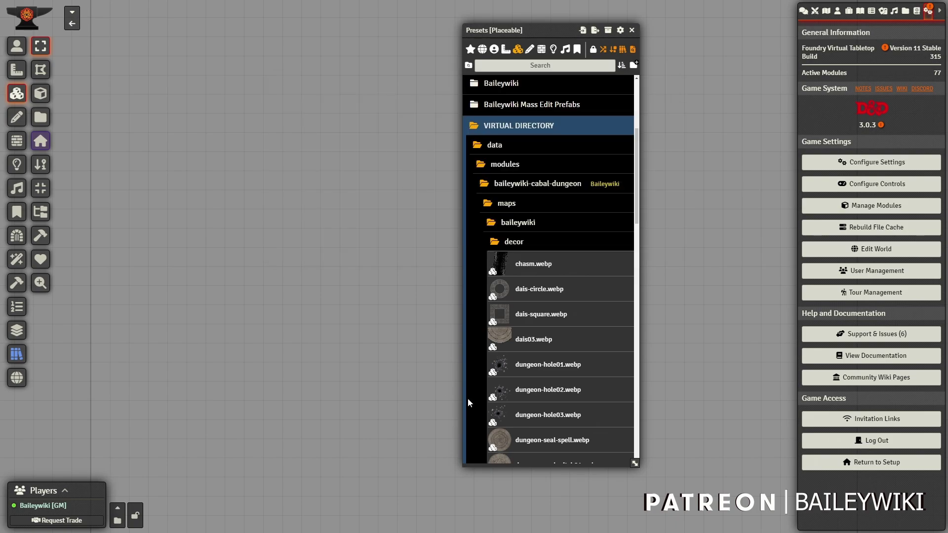
left_click(499, 126)
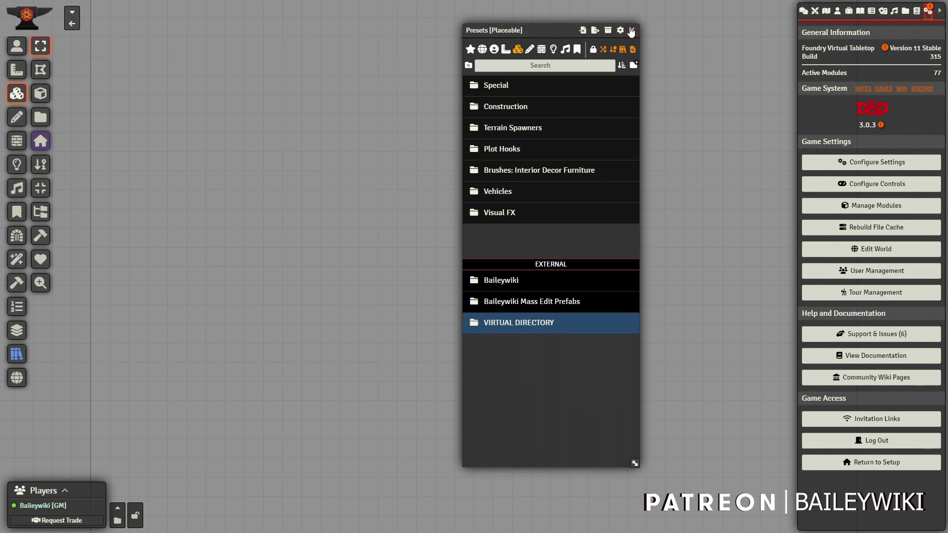
left_click(631, 31)
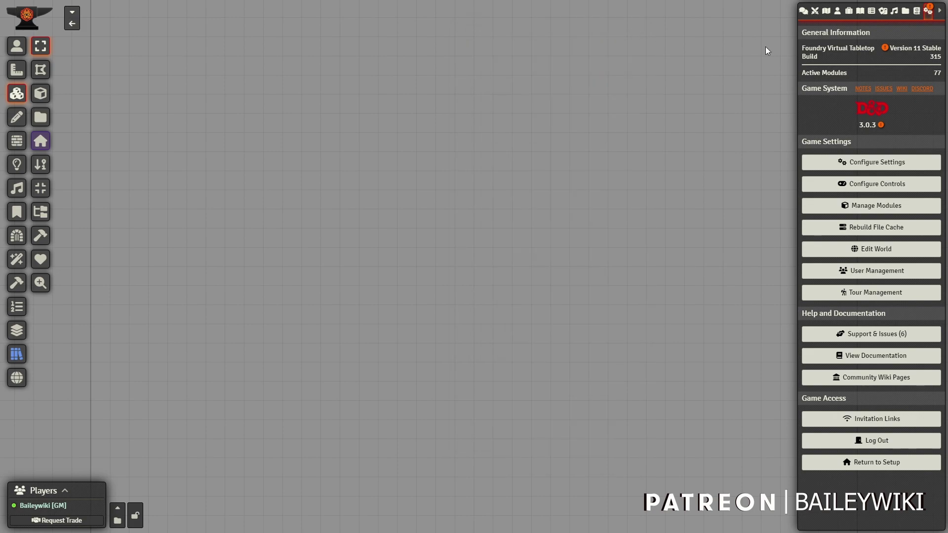
Search the compendium packs for "nuts" and open the Baileywiki Nuts and Bolts Macros compendium
left_click(915, 12)
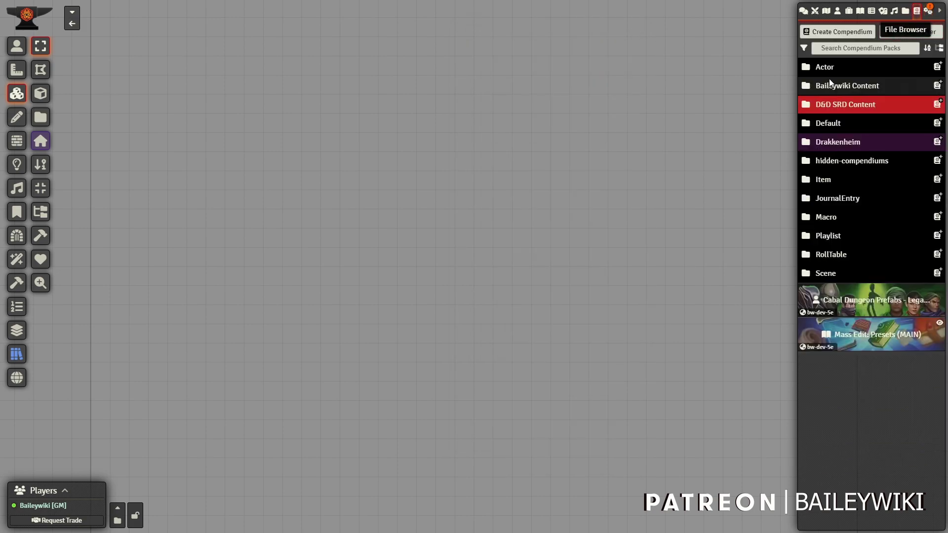
left_click(857, 47)
type("nuts")
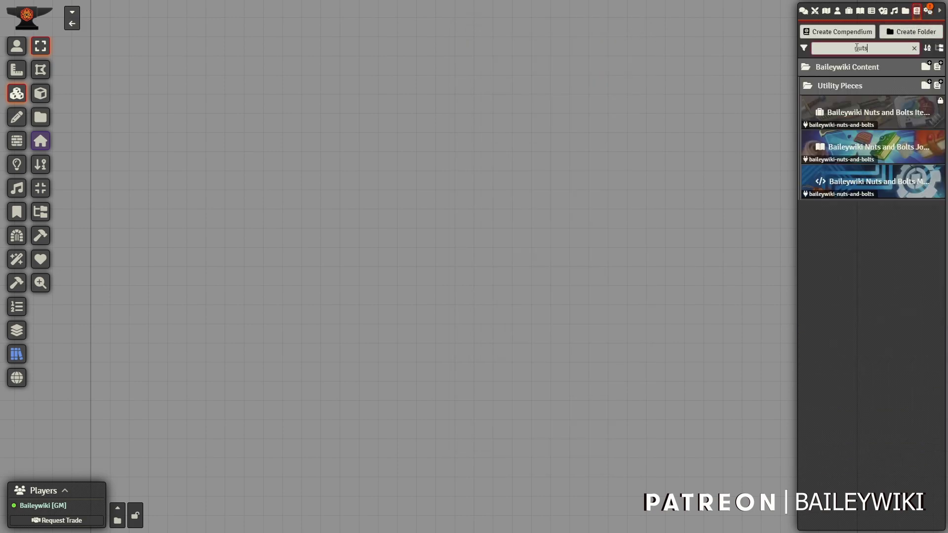
left_click(852, 188)
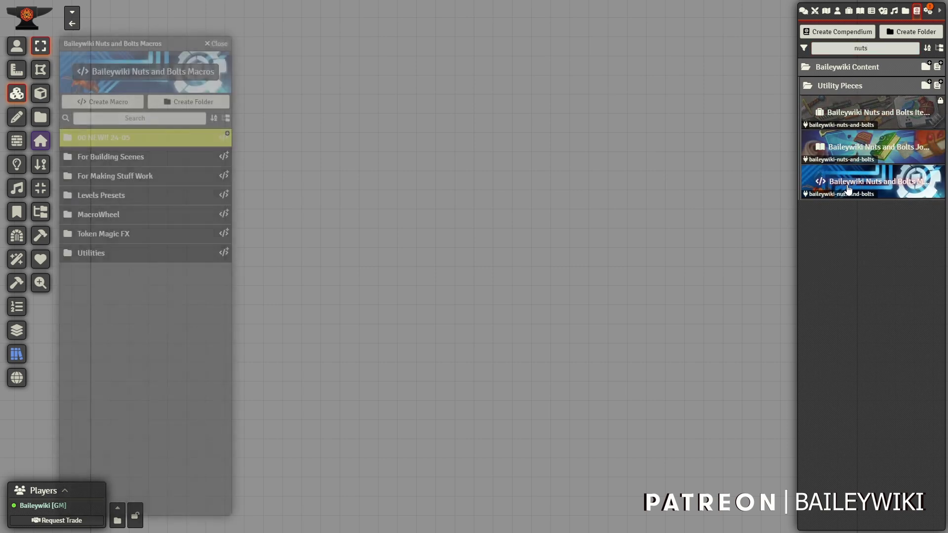
Search the macros for "import", view the TMFX - Import Baileywiki Presets Library macro, and close the macro and compendium windows
left_click(142, 115)
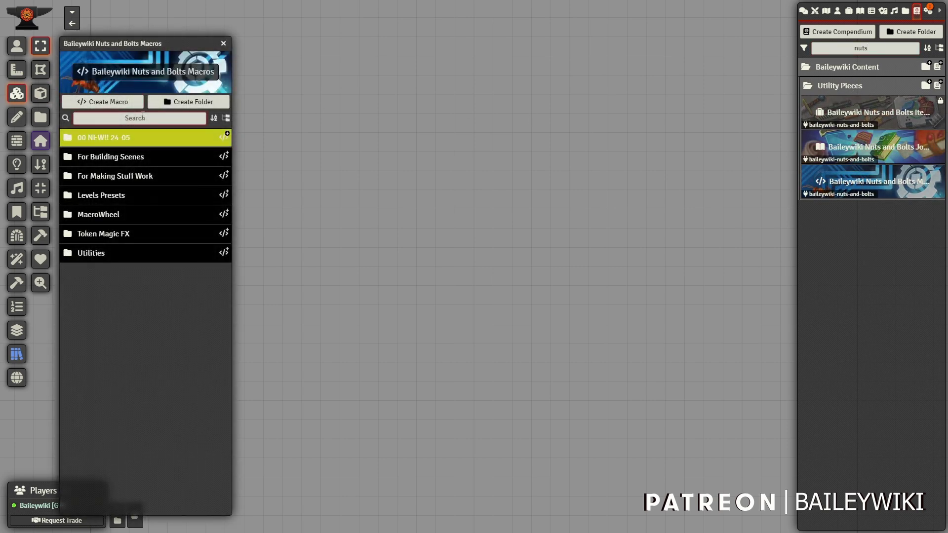
type("import")
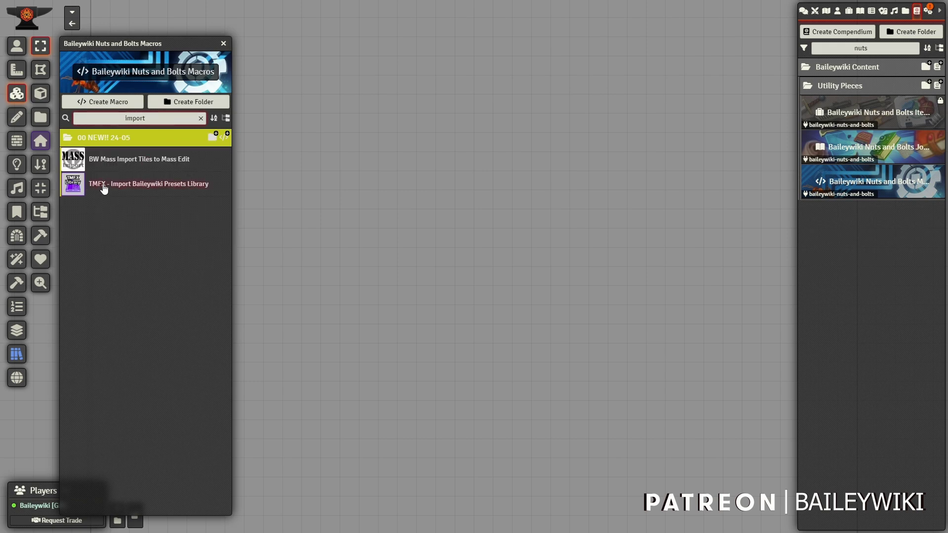
left_click(158, 191)
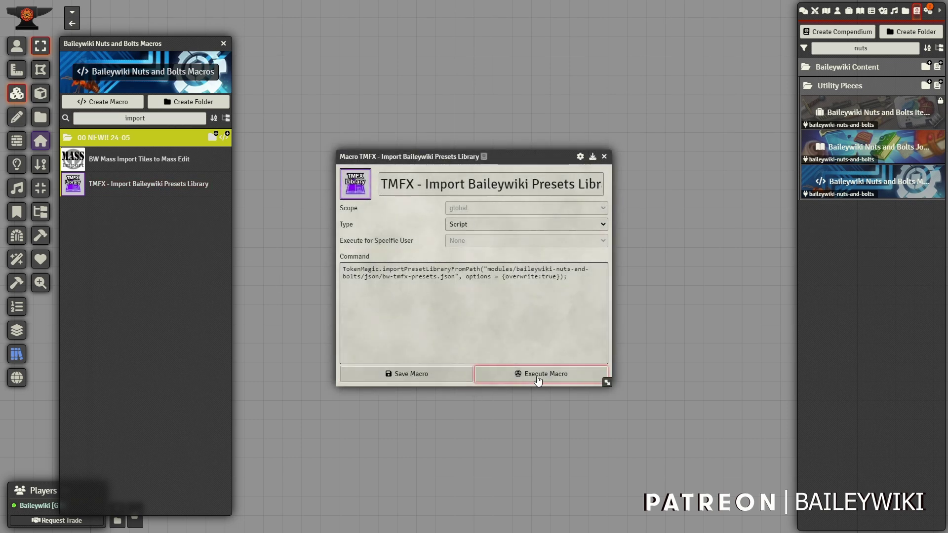
left_click(604, 158)
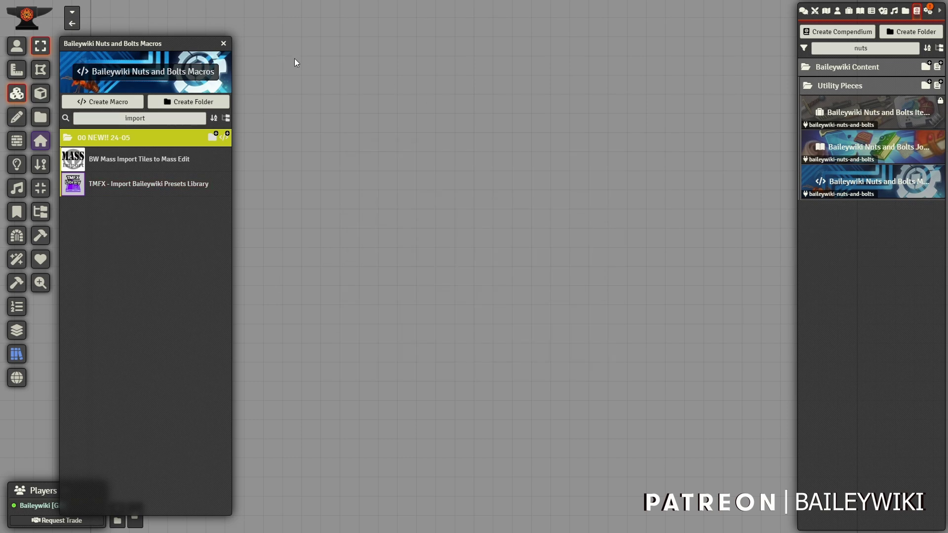
left_click(223, 45)
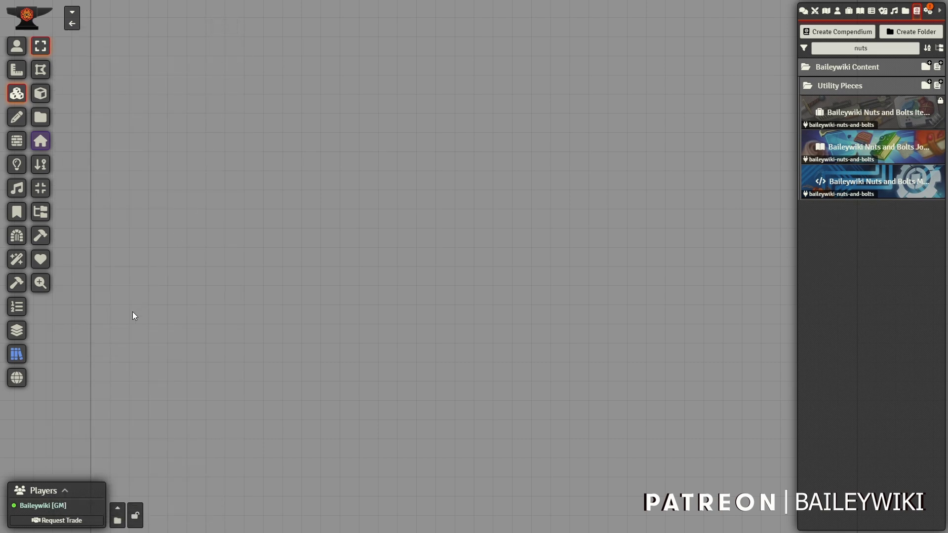
Reopen the presets browser and move it beside the scene tools to free the middle of the canvas
left_click(17, 354)
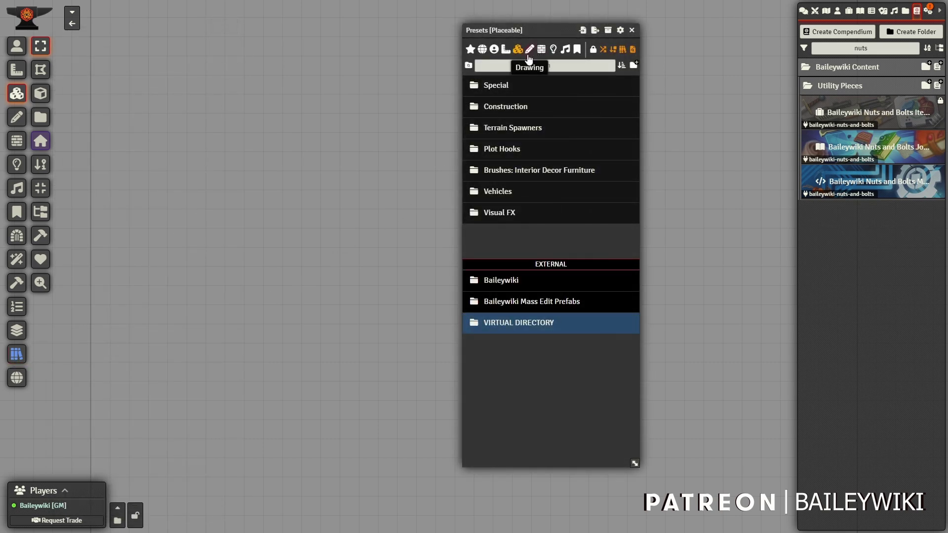
left_click_drag(545, 25, 234, 18)
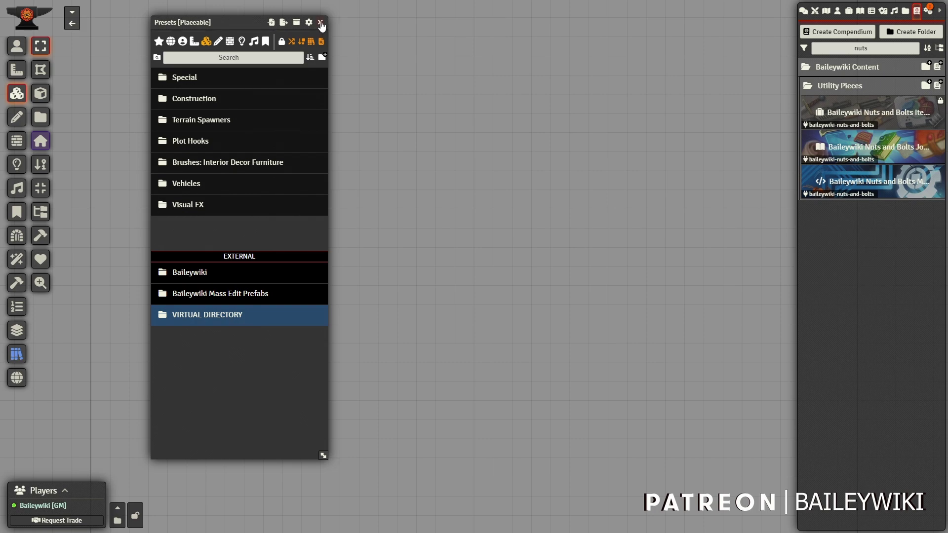
Close the presets browser, search the compendium packs for "2d" and open the Baileywiki 2D Scenes compendium
left_click(320, 22)
left_click_drag(888, 49, 846, 50)
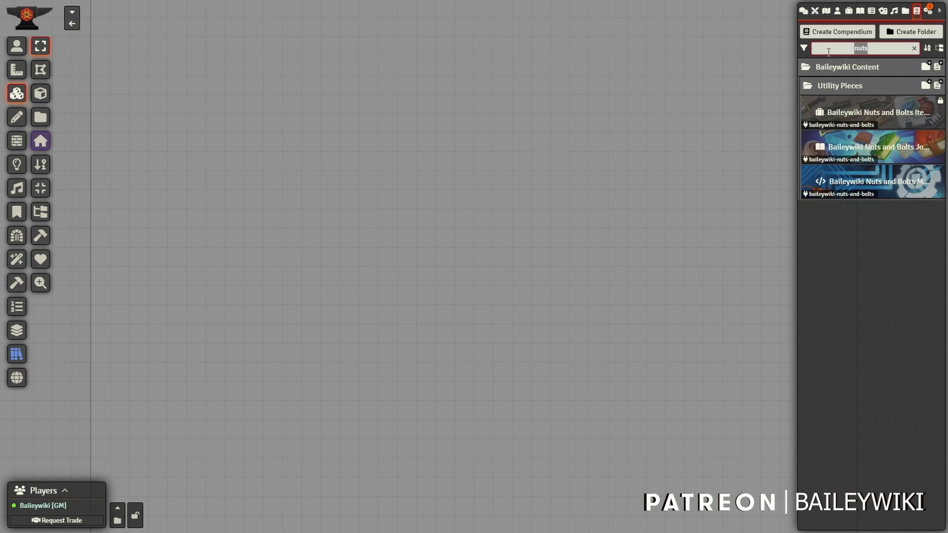
type("2d")
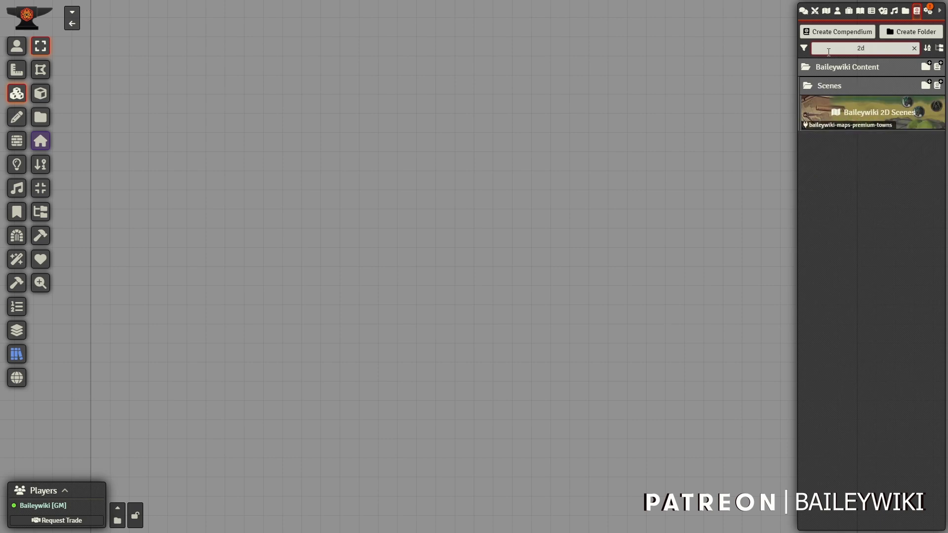
left_click(853, 120)
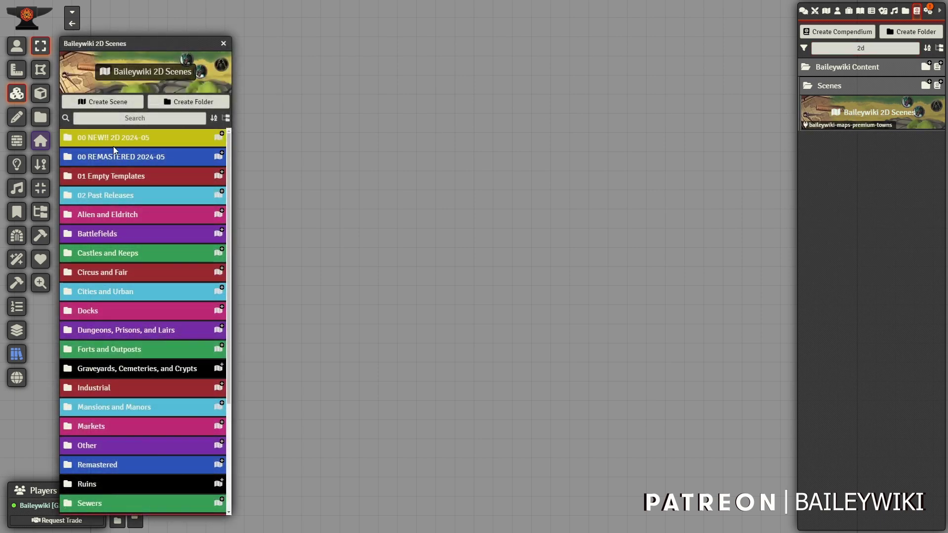
Look through the scene folders of the compendium and search it for "street" scenes
scroll(121, 173, "down", 5)
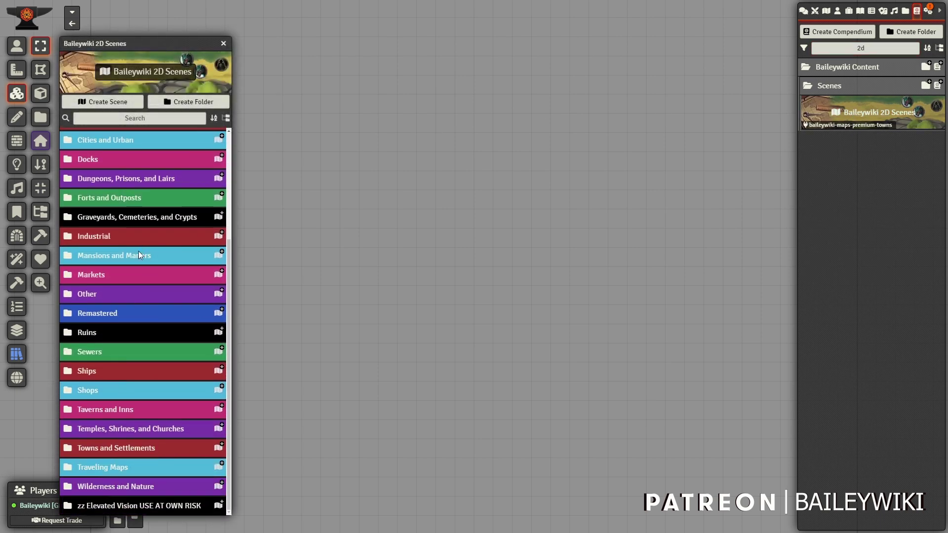
scroll(140, 389, "up", 5)
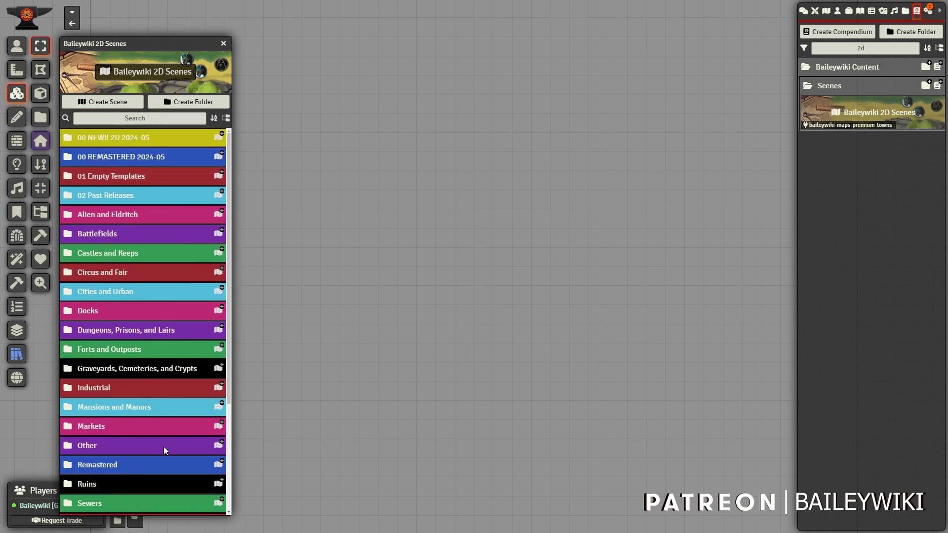
scroll(162, 450, "down", 5)
scroll(160, 454, "up", 5)
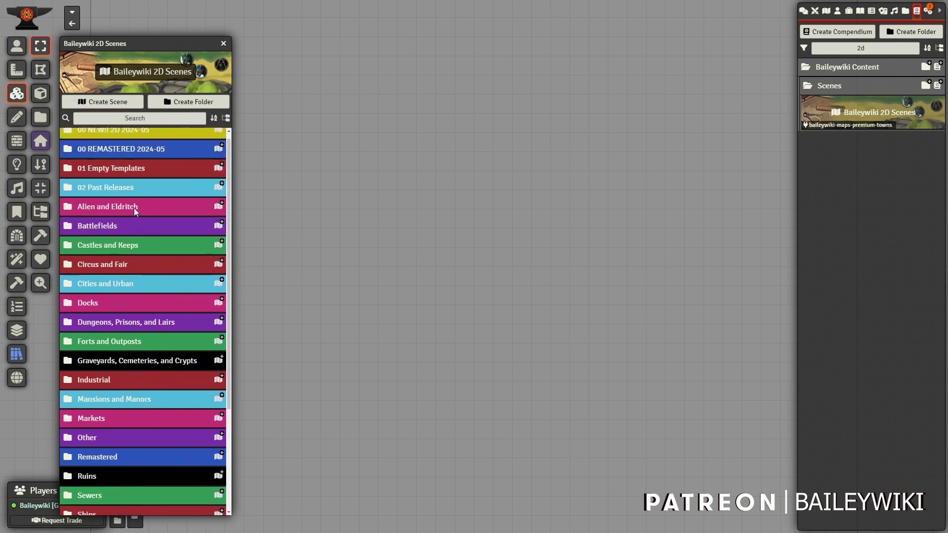
left_click(151, 117)
type("street")
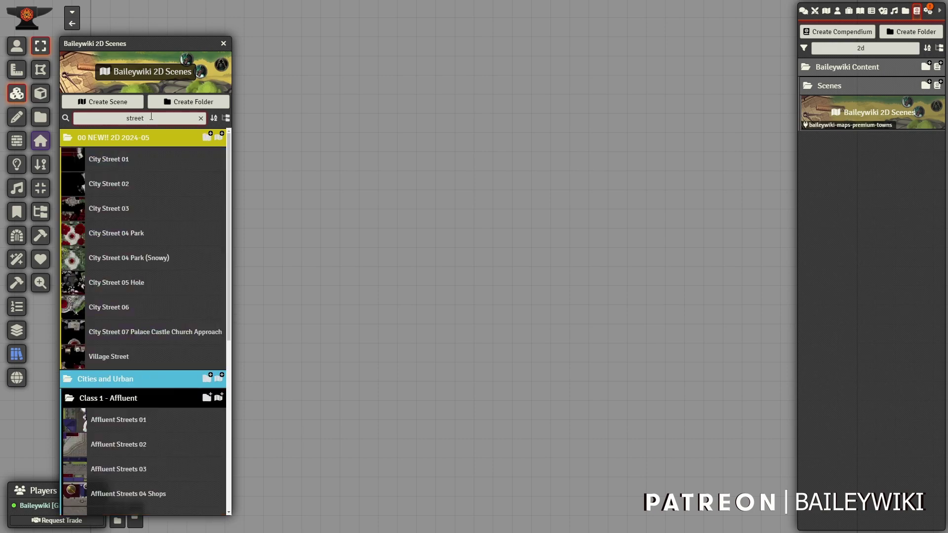
Search the 2D scenes for "cave" and look through the listed dungeon and cave maps
double_click(104, 118)
type("c")
scroll(144, 362, "down", 3)
scroll(116, 240, "up", 3)
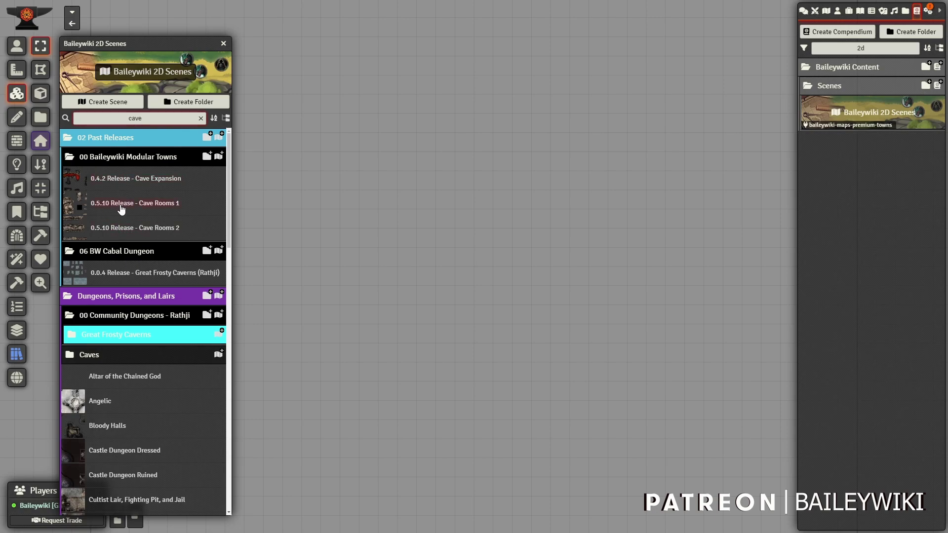
scroll(122, 210, "down", 7)
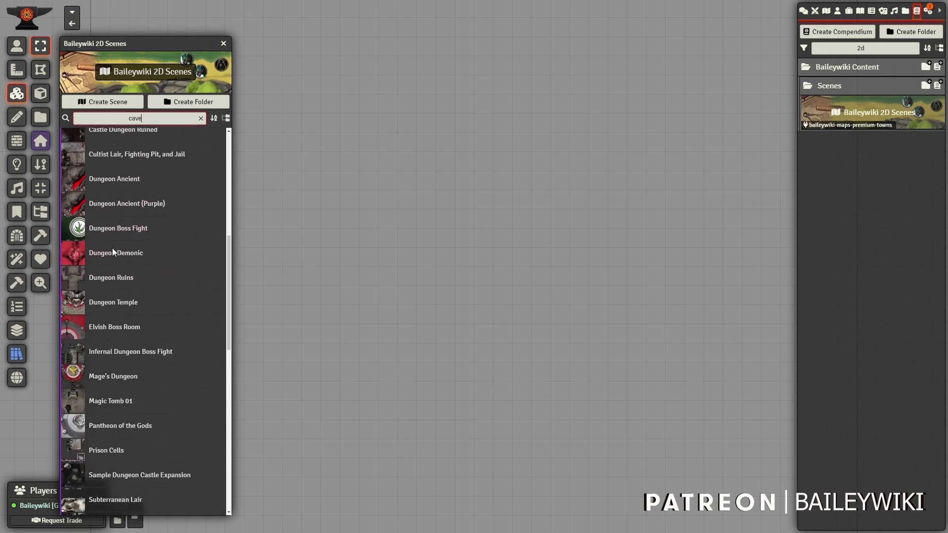
scroll(112, 237, "down", 8)
Search the 2D scenes for "template", import Fair Grounds - Empty Template and save its scene configuration
scroll(152, 390, "up", 4)
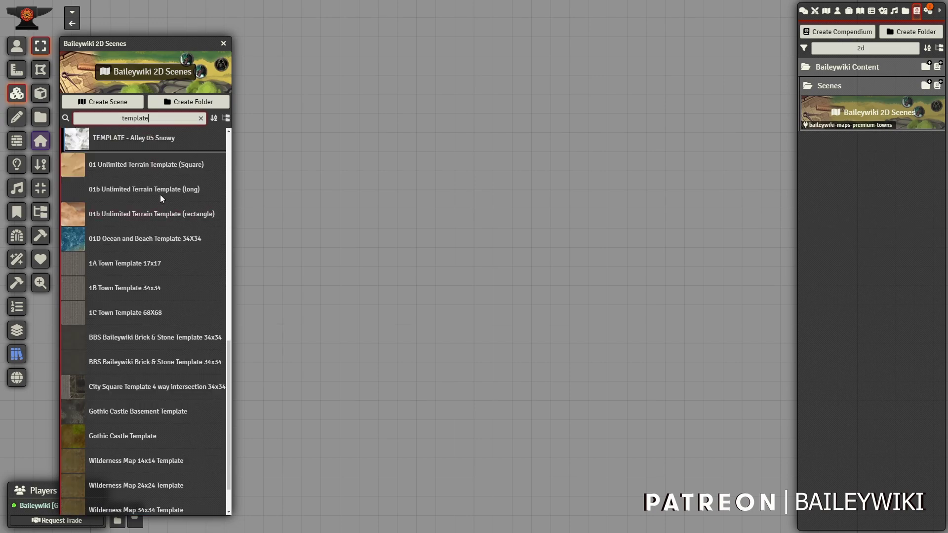
scroll(157, 177, "down", 2)
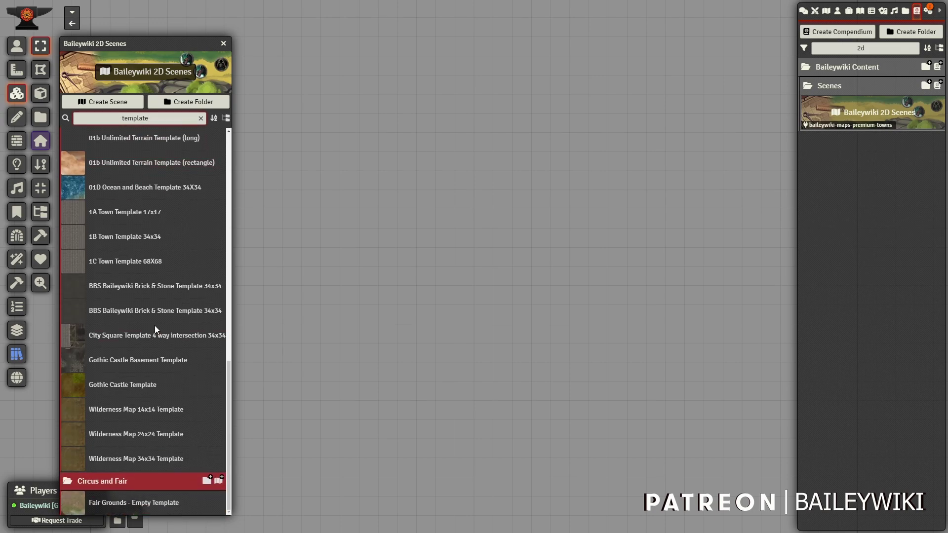
scroll(155, 327, "up", 15)
scroll(159, 187, "down", 15)
right_click(131, 503)
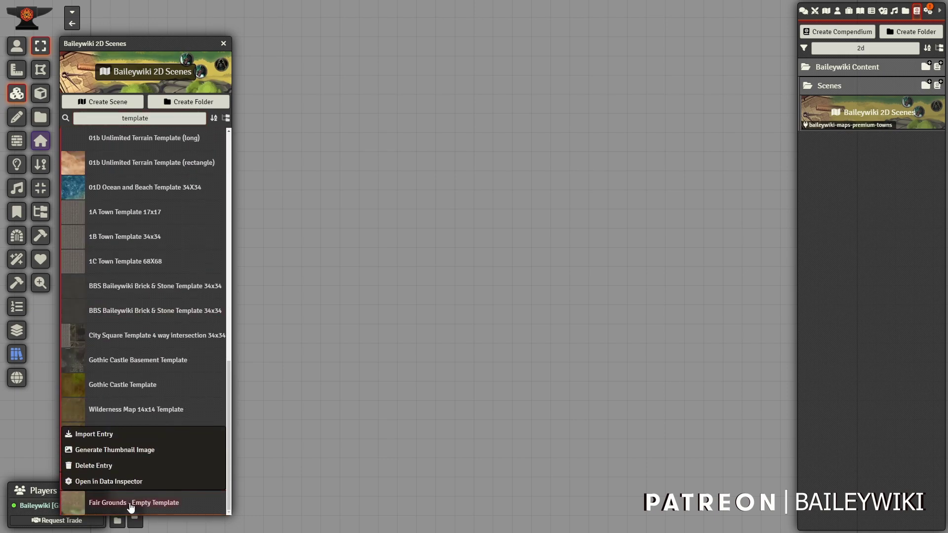
left_click(94, 434)
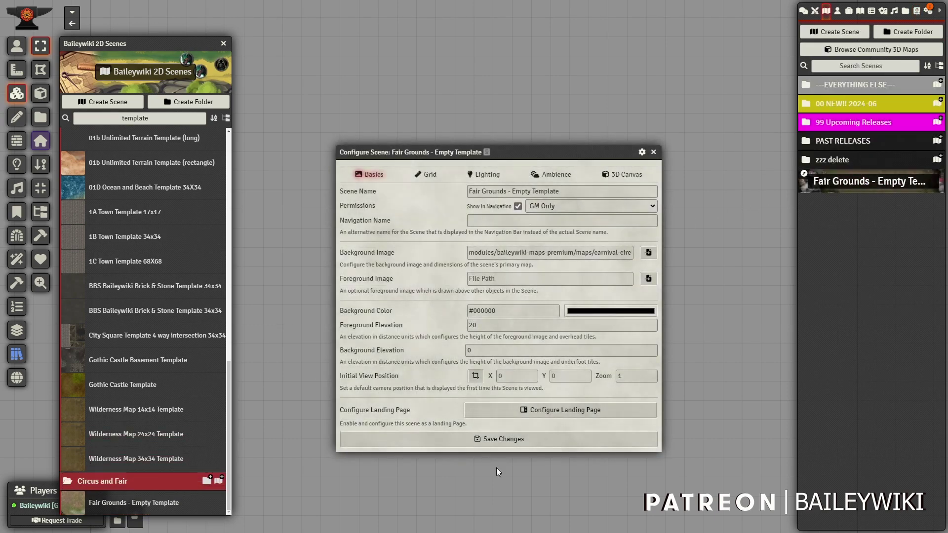
left_click(487, 439)
View the imported Fair Grounds - Empty Template scene and close the 2D scenes compendium
left_click(850, 184)
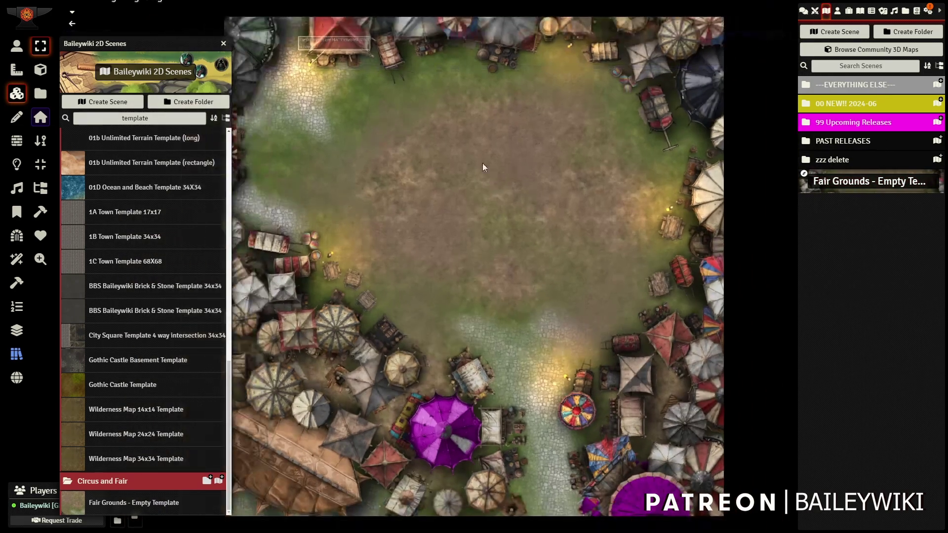
scroll(526, 233, "up", 5)
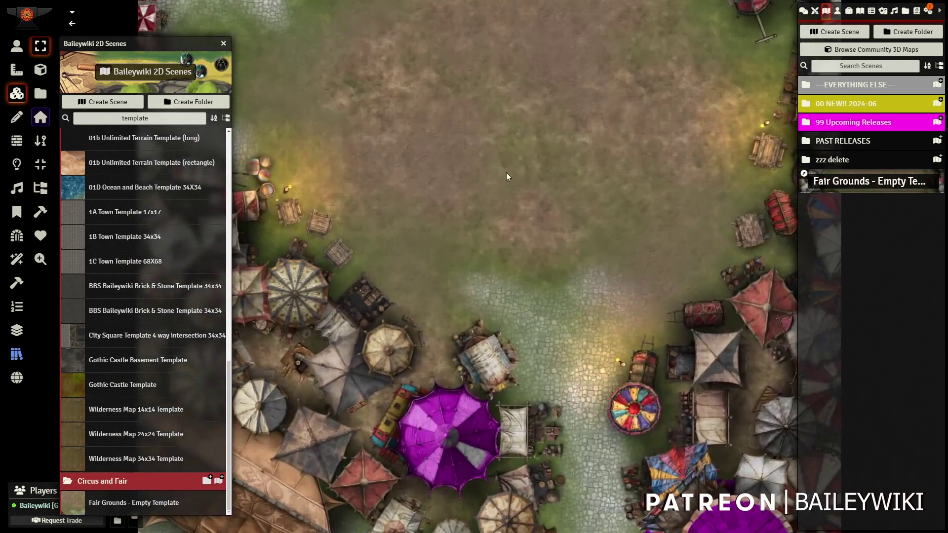
left_click(224, 46)
Open the Mass Edit presets browser, show the token presets and search them for "tent" to find the circus tents
left_click(17, 353)
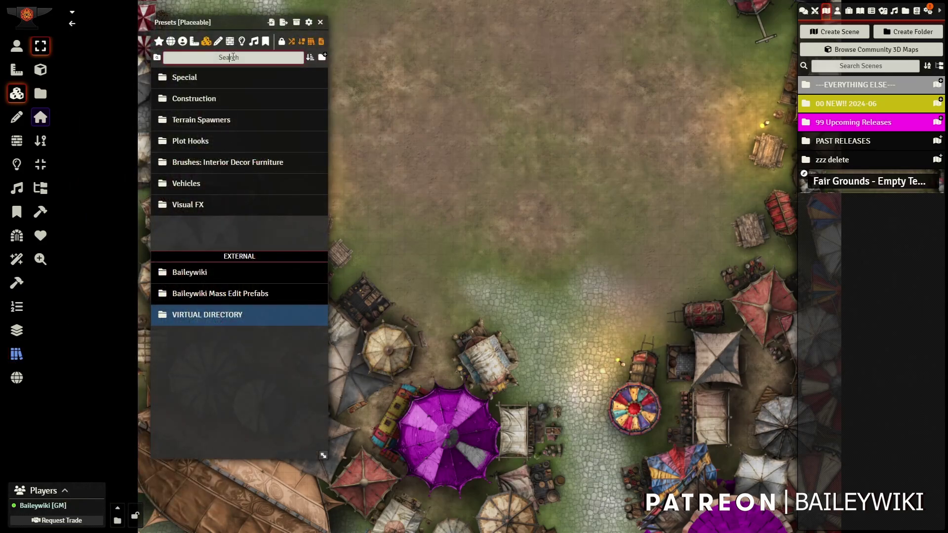
left_click(183, 41)
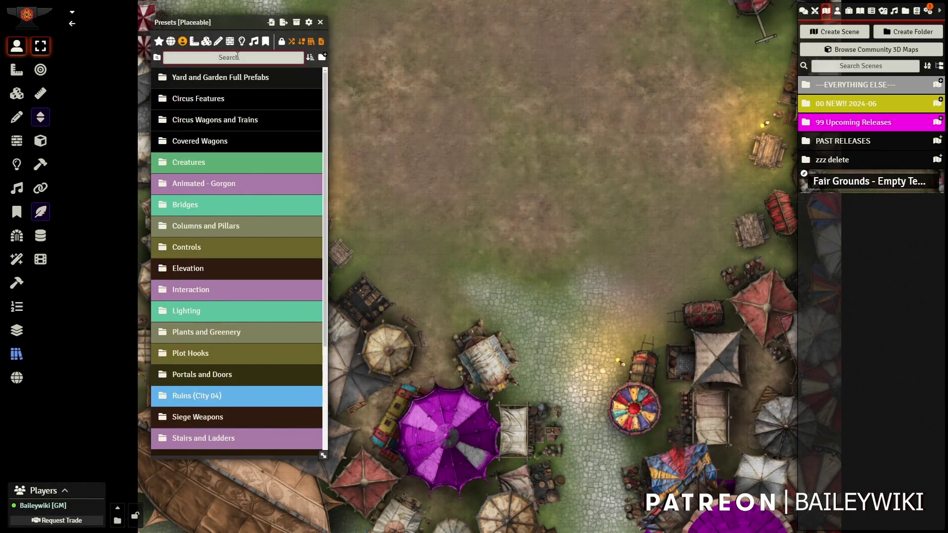
left_click(238, 56)
type("tent")
scroll(237, 222, "down", 5)
scroll(239, 276, "down", 3)
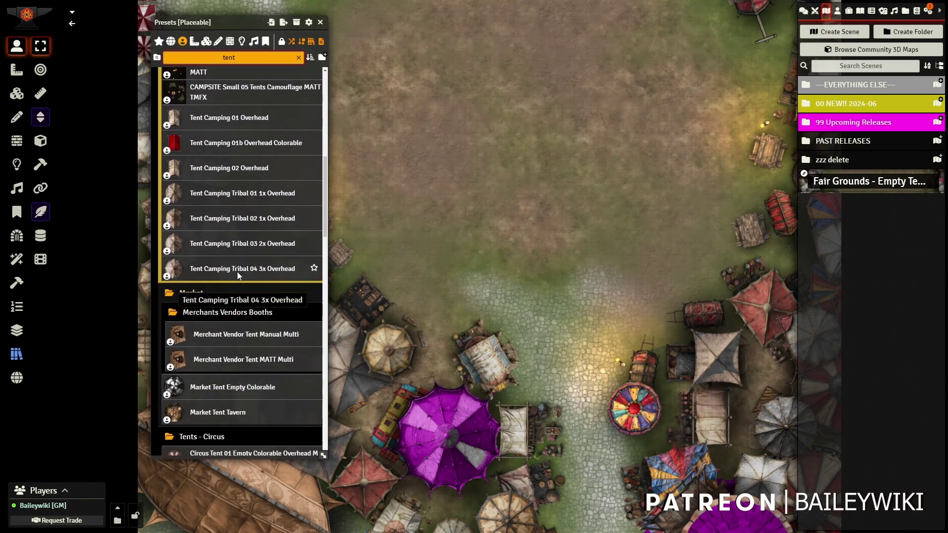
scroll(238, 276, "down", 6)
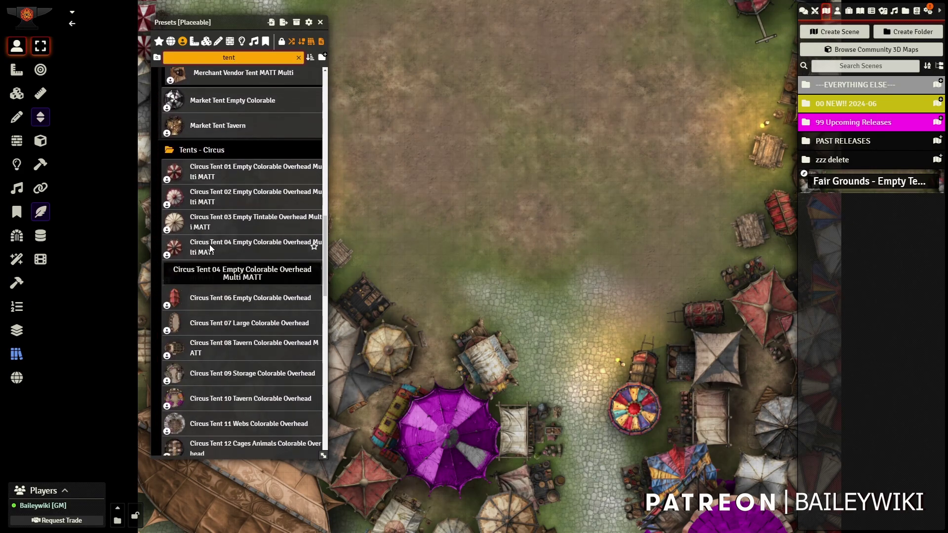
Spawn the Circus Tent 04 Empty Colorable Overhead Multi MATT preset, rotated and enlarged, on the open ground of the fair
left_click(210, 249)
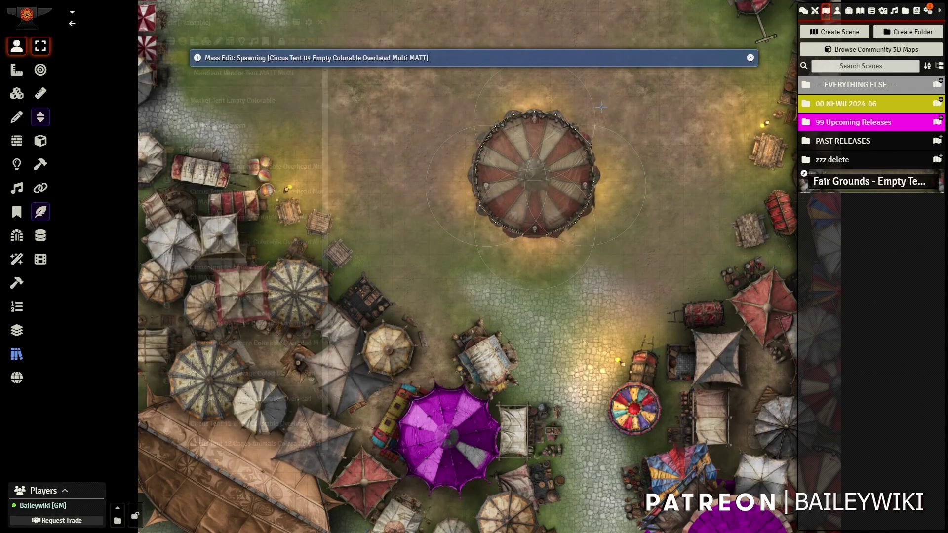
scroll(563, 123, "up", 5)
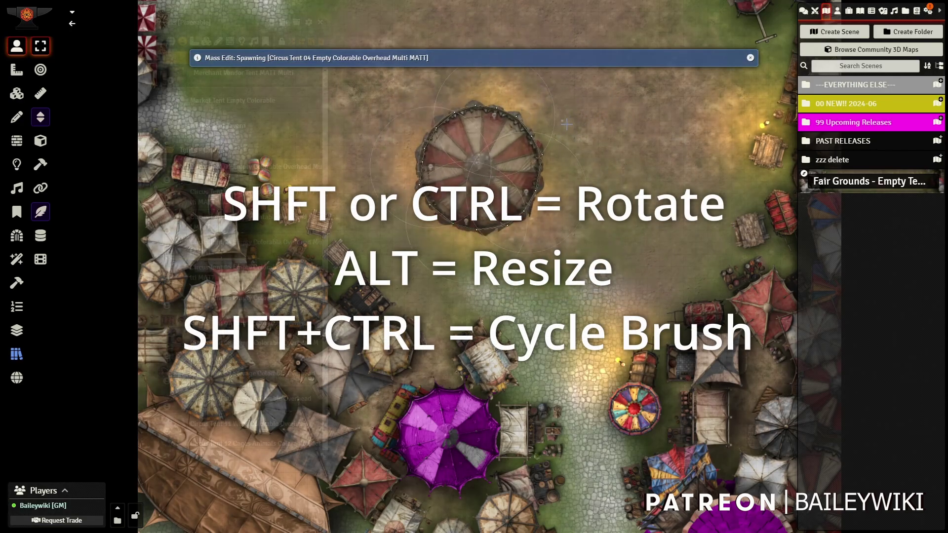
scroll(566, 117, "down", 4)
scroll(566, 117, "up", 5)
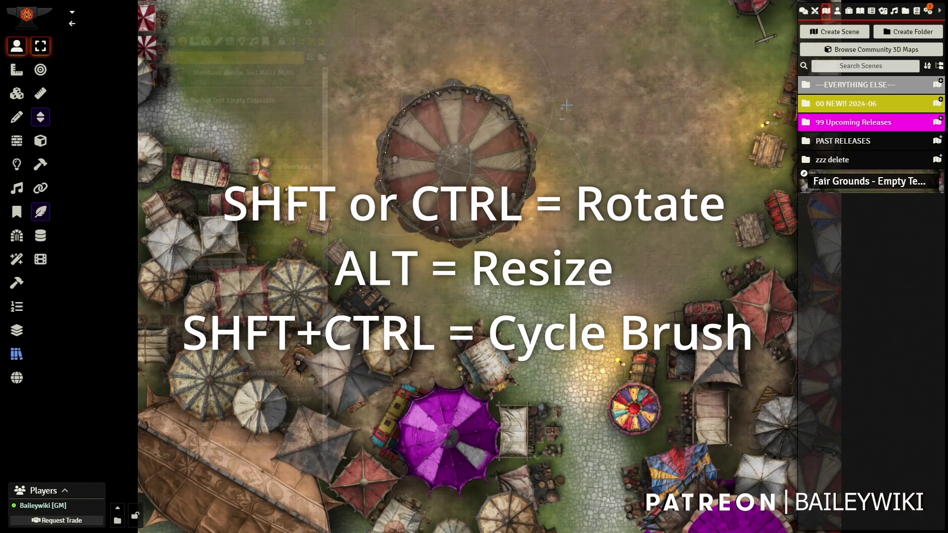
left_click(567, 108)
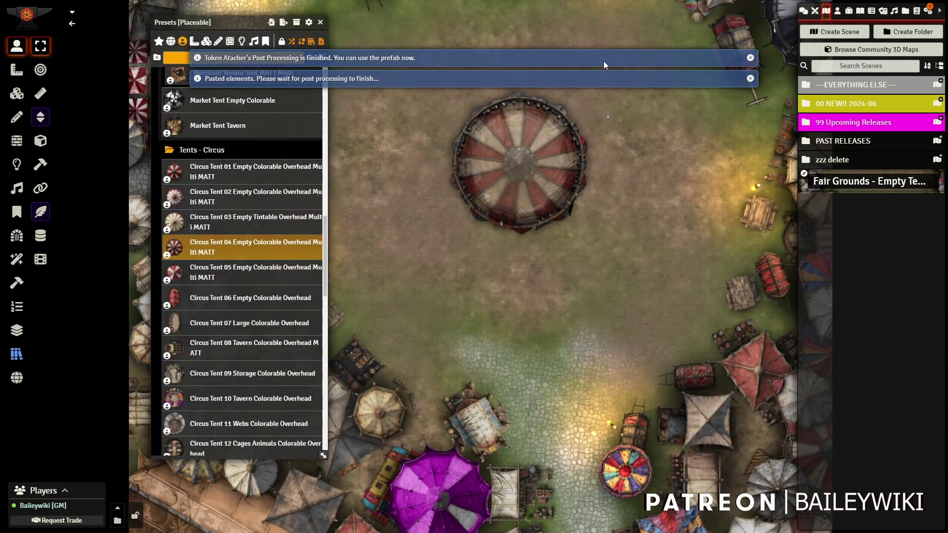
Inspect the placed circus tent up close and open the Levels layer tool
scroll(584, 313, "up", 3)
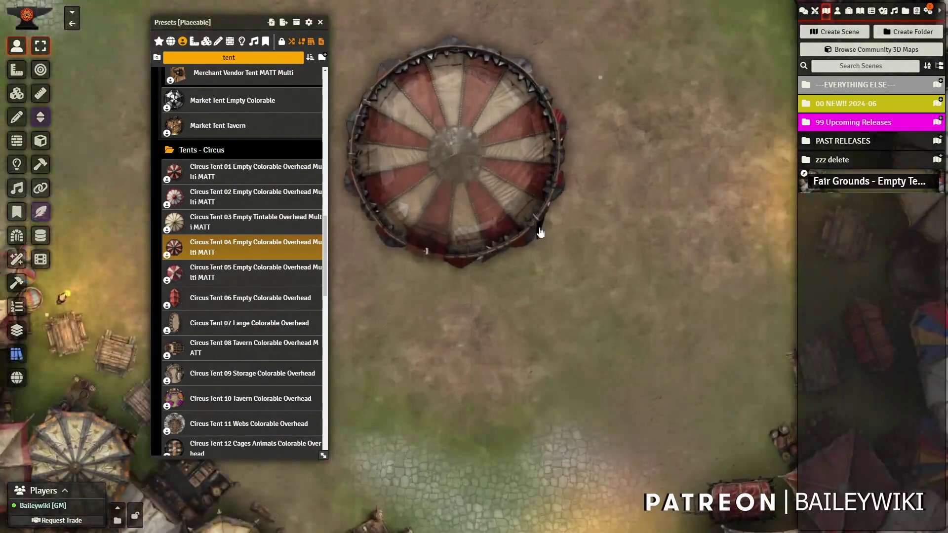
left_click(16, 330)
scroll(509, 94, "up", 3)
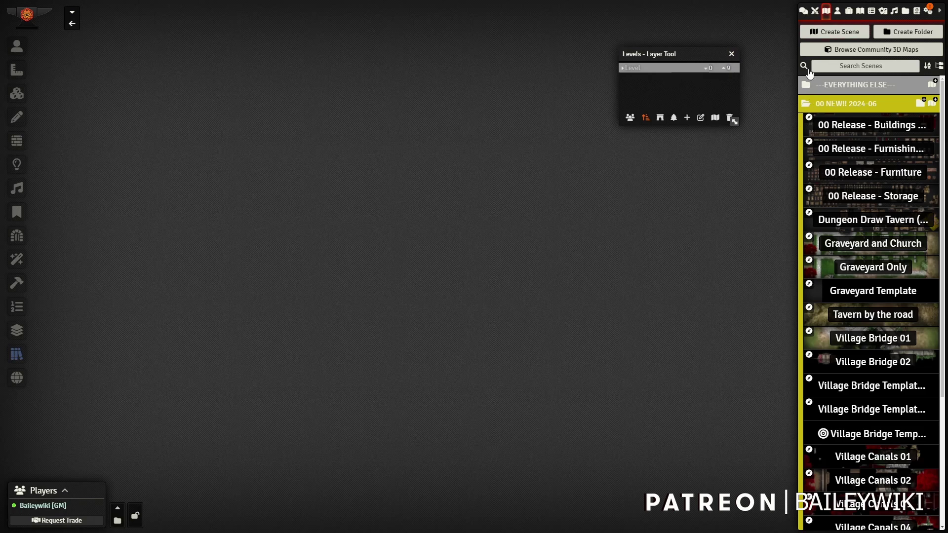
Create a scene named "Village Canals 05" and save it with the default grid settings
left_click(839, 32)
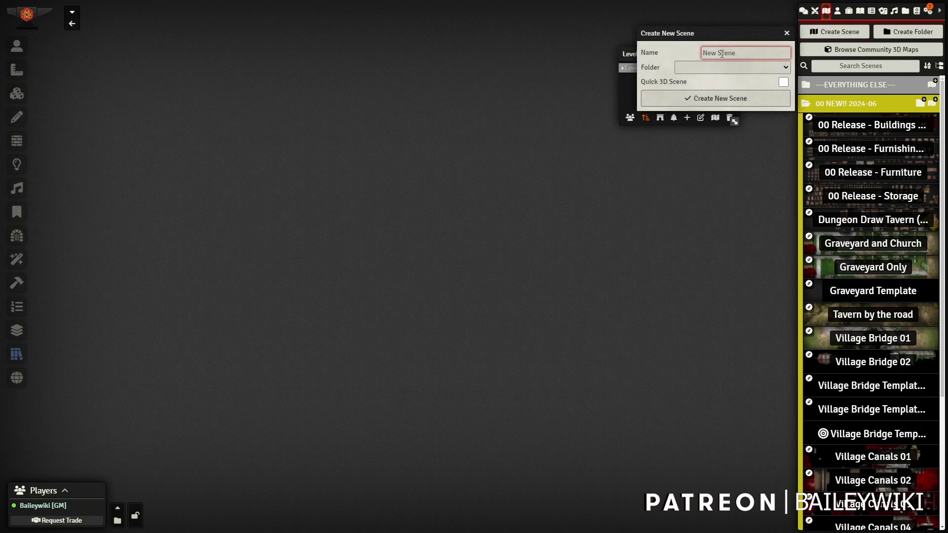
type("Village Canals 05")
left_click(718, 98)
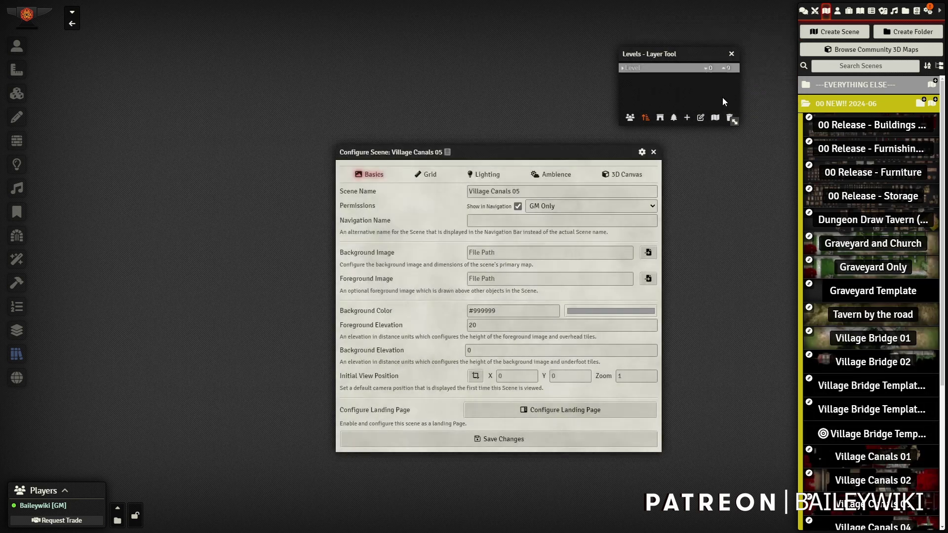
left_click(427, 176)
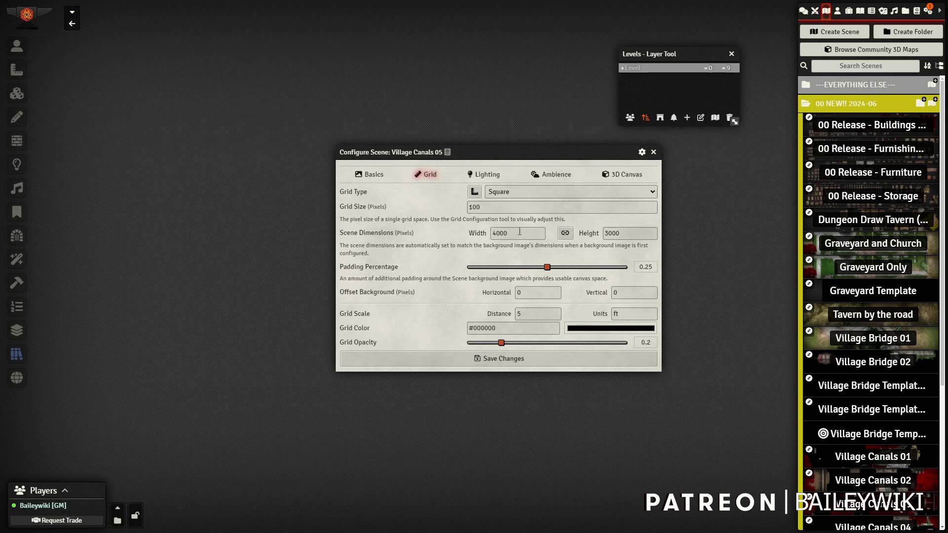
left_click(507, 362)
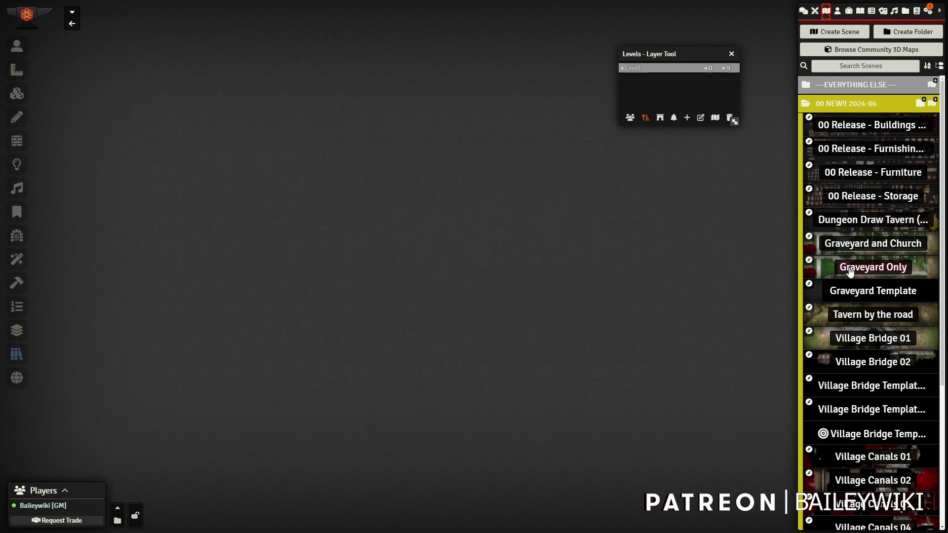
Activate the Village Canals 05 scene and bring its empty map area into view
scroll(874, 346, "down", 4)
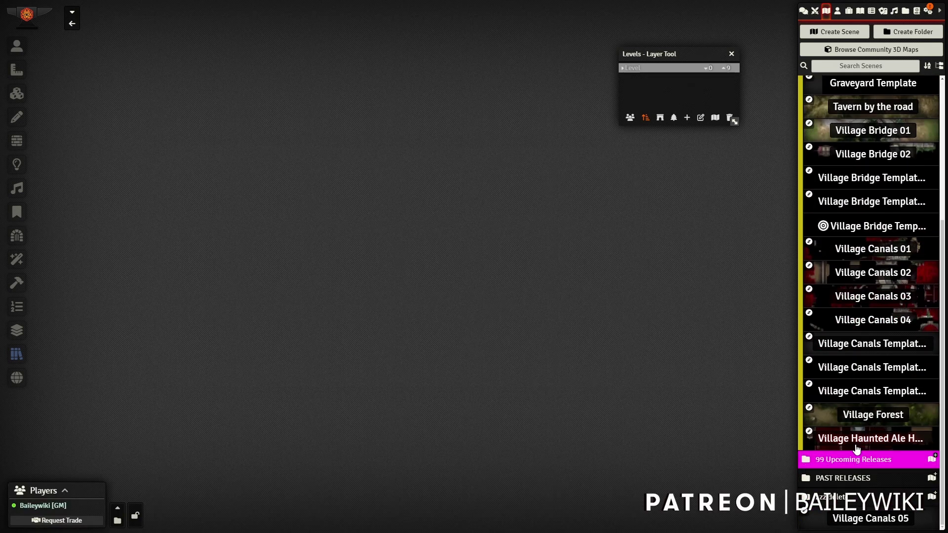
right_click(858, 517)
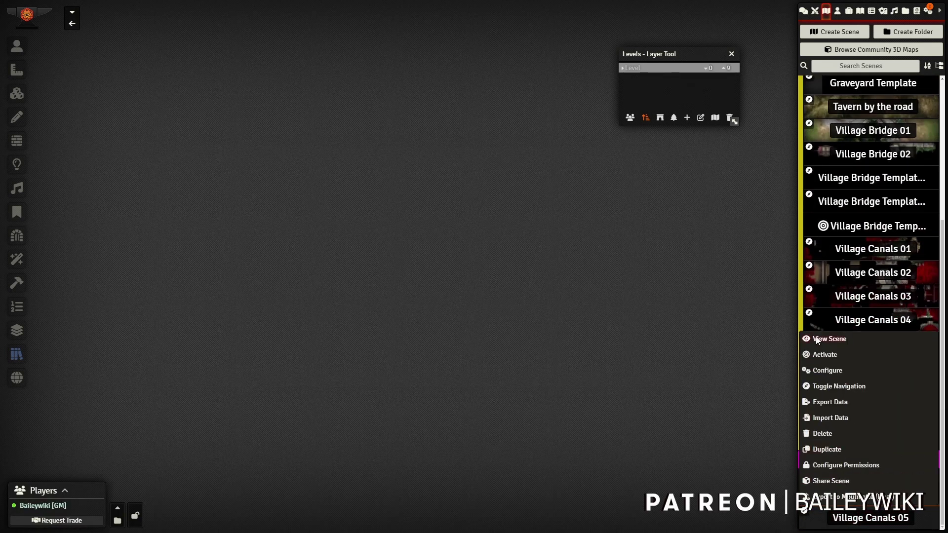
left_click(821, 354)
left_click_drag(522, 215, 426, 232)
scroll(415, 237, "up", 3)
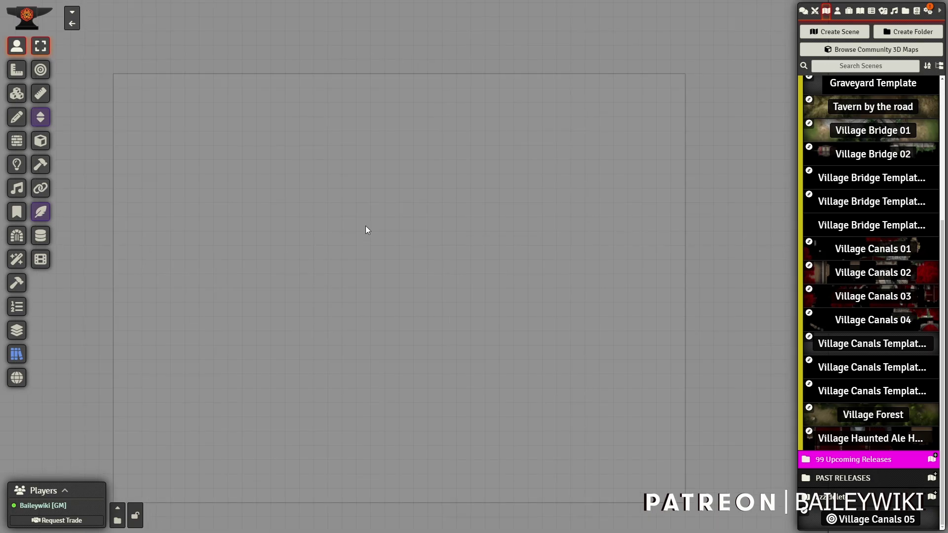
Reopen the Mass Edit presets browser and clear the "tent" search from the token presets
left_click(16, 359)
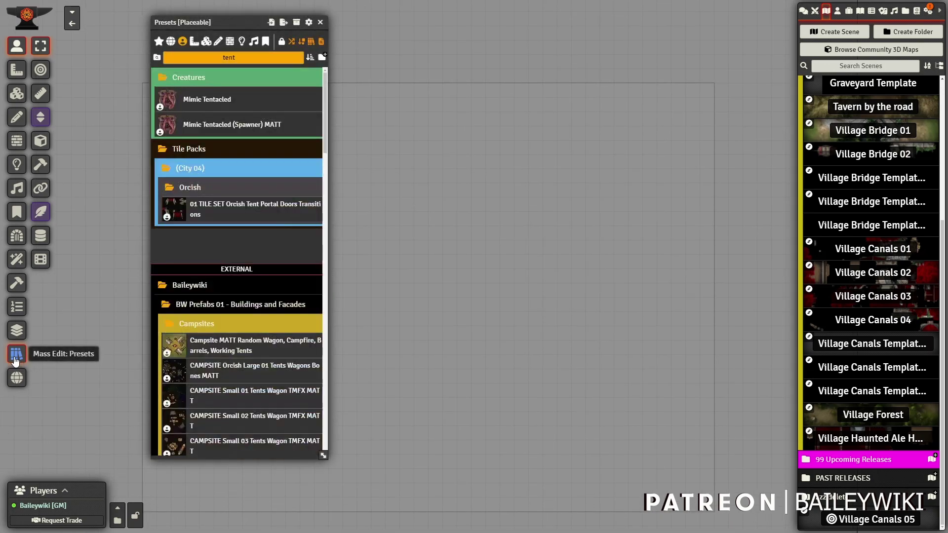
left_click(229, 57)
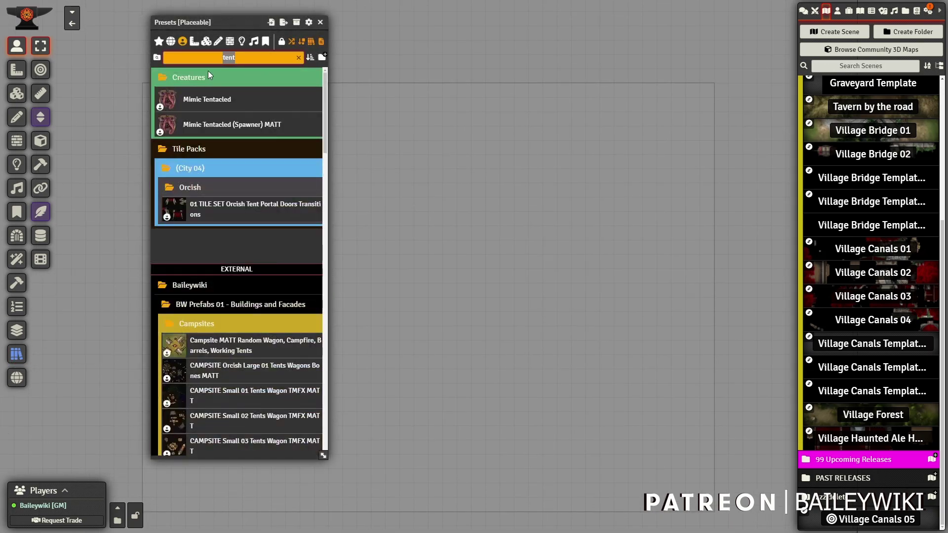
key("BackSpace")
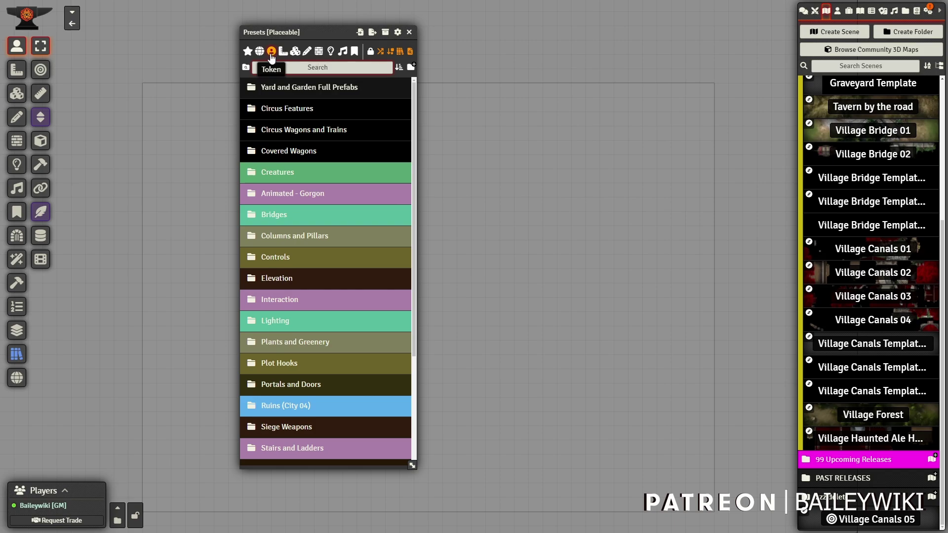
Search the token presets for "galleon" and place the SHIP Multilevel Galleon prefab in the scene
left_click(293, 66)
type("galleon")
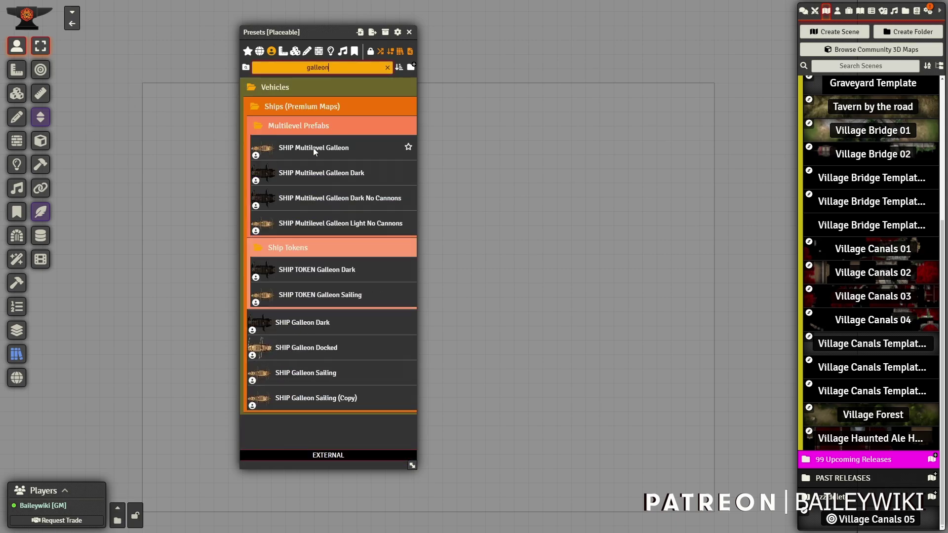
left_click(313, 151)
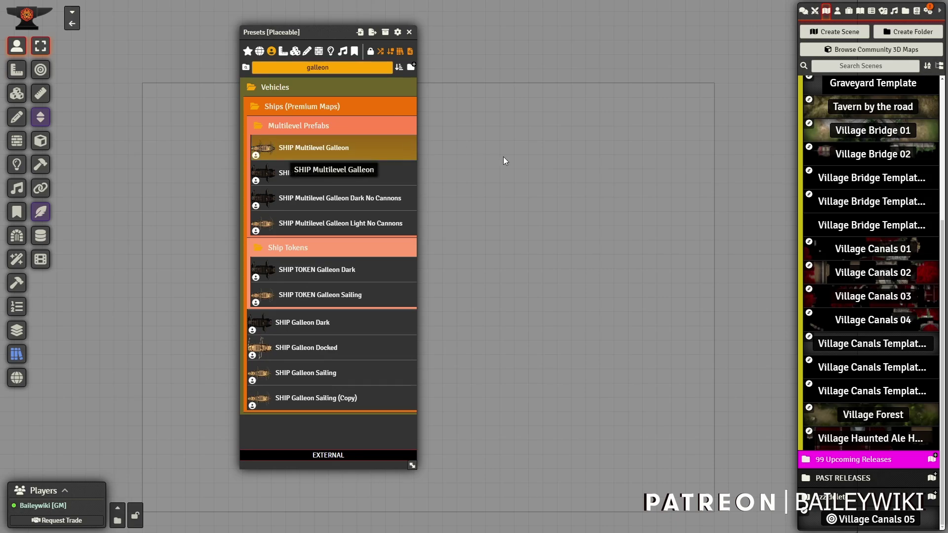
left_click(523, 161)
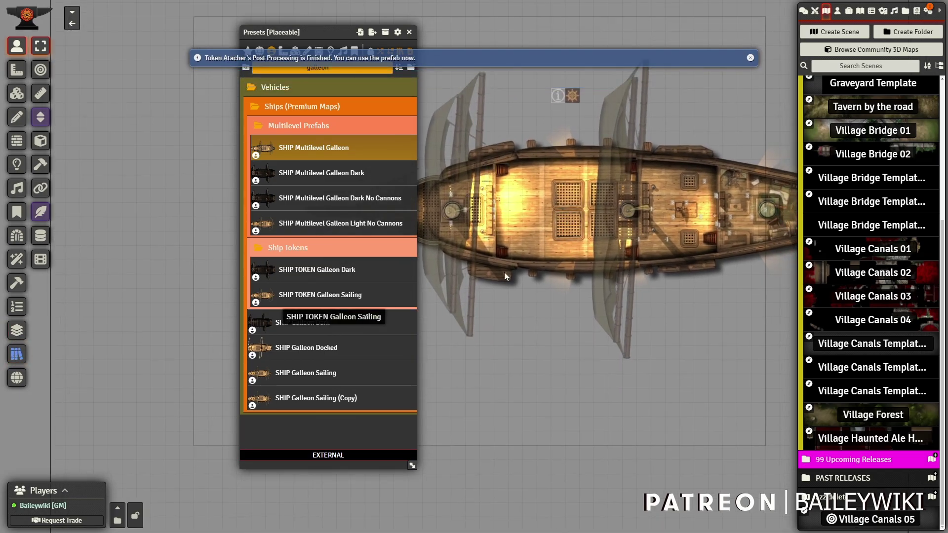
Inspect the walls built into the placed galleon and return to the token layer
left_click(11, 148)
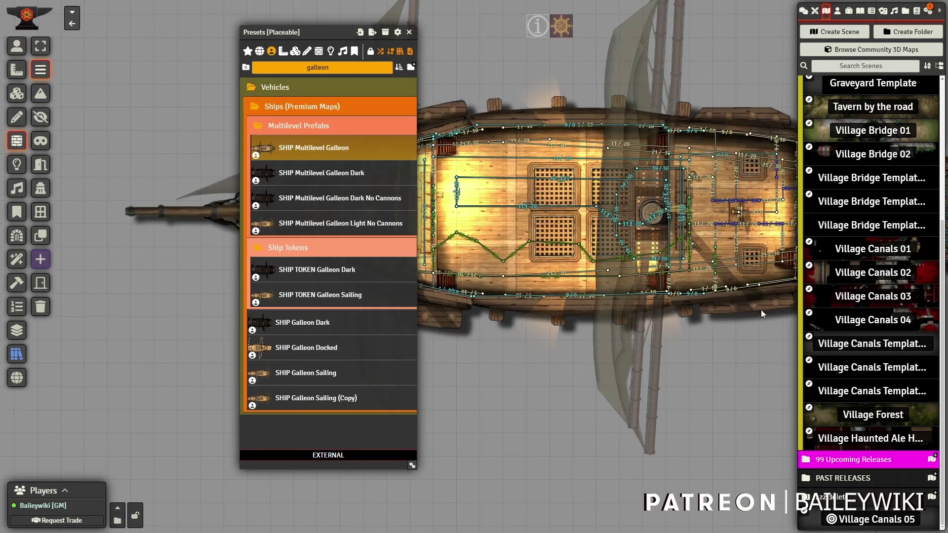
left_click_drag(705, 335, 564, 395)
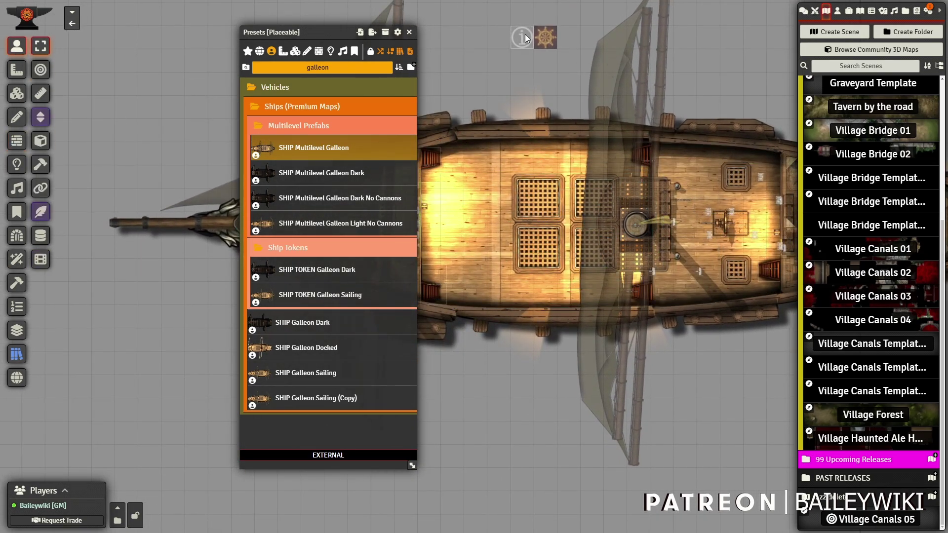
Move the whole galleon to a new position using its ship's wheel token
left_click(547, 40)
scroll(550, 64, "down", 6)
scroll(550, 68, "down", 6)
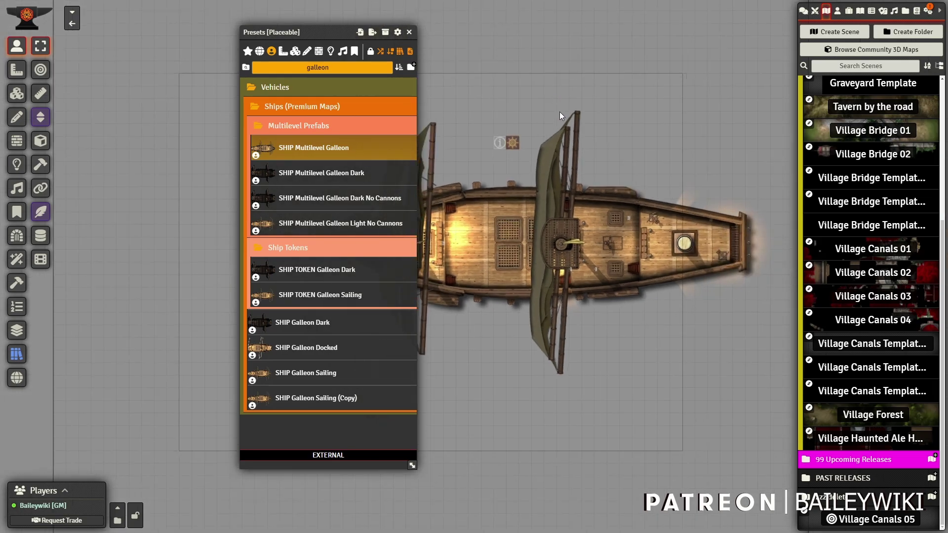
left_click_drag(556, 121, 616, 73)
left_click_drag(570, 97, 520, 122)
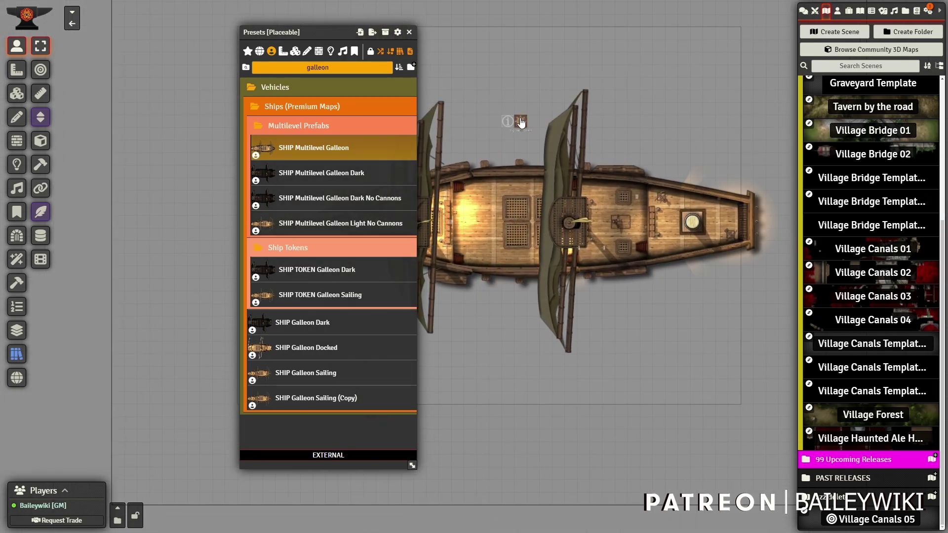
Browse the tile presets and examine the baileywiki-cabal-dungeon decor images in the Virtual Directory
left_click(283, 51)
left_click(295, 52)
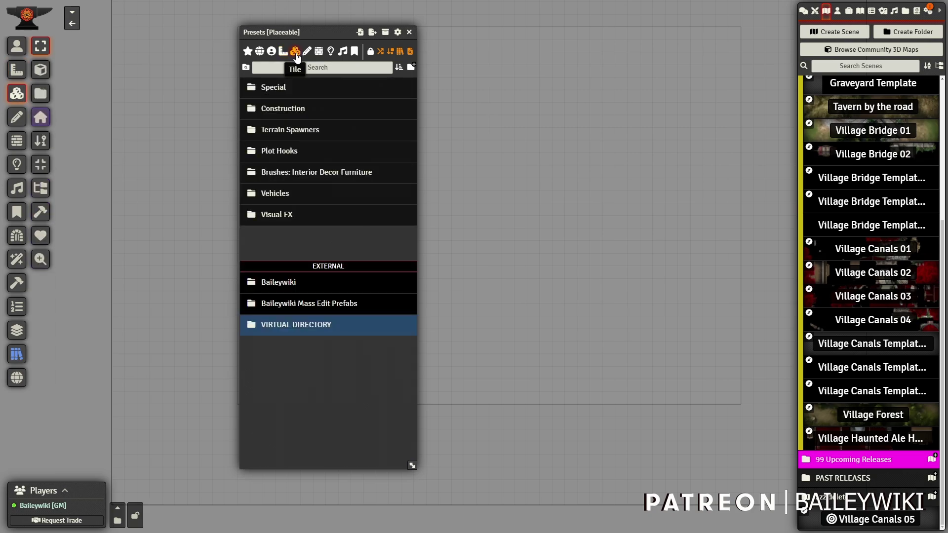
left_click(274, 88)
left_click(274, 88)
left_click(298, 324)
scroll(306, 337, "down", 5)
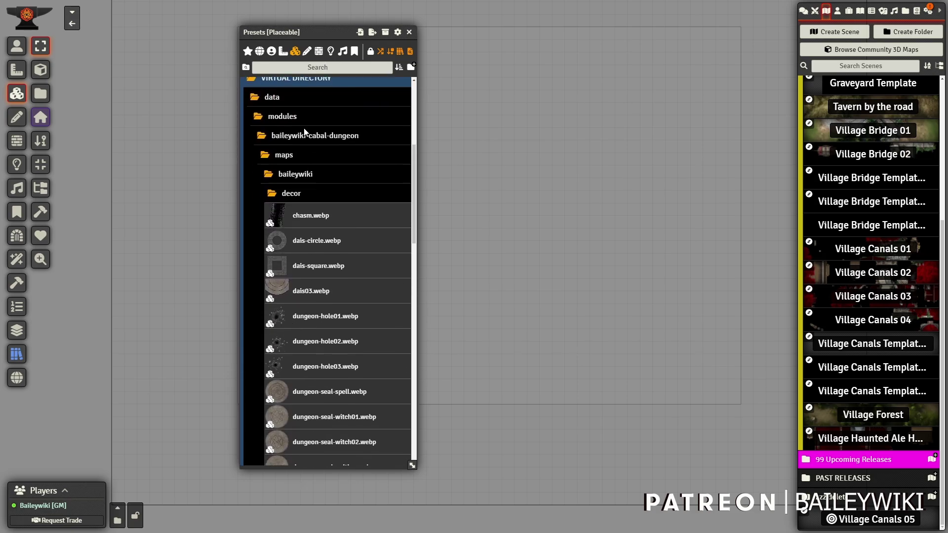
scroll(320, 253, "down", 5)
scroll(299, 166, "up", 10)
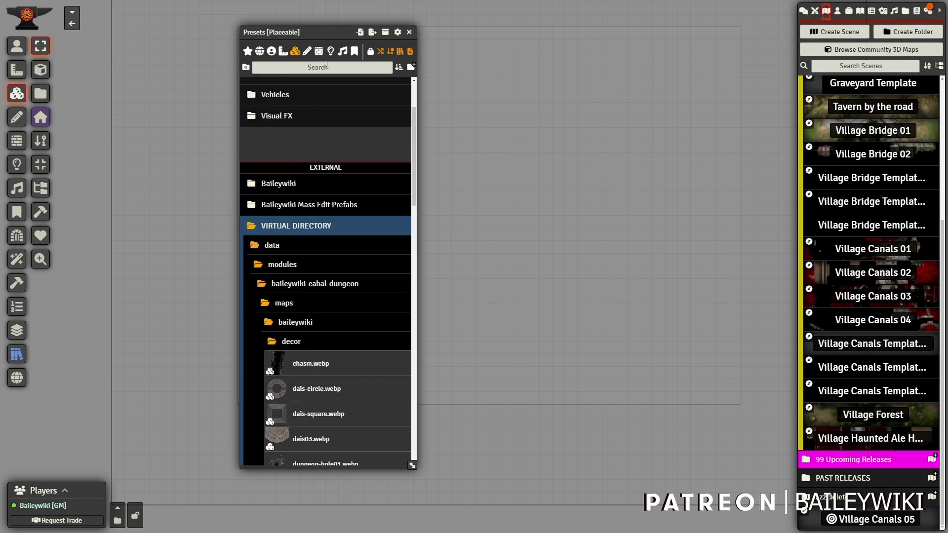
Search the tile presets for "furniture table", enlarge the presets browser and look through the table images
left_click(329, 67)
type("furniture ta")
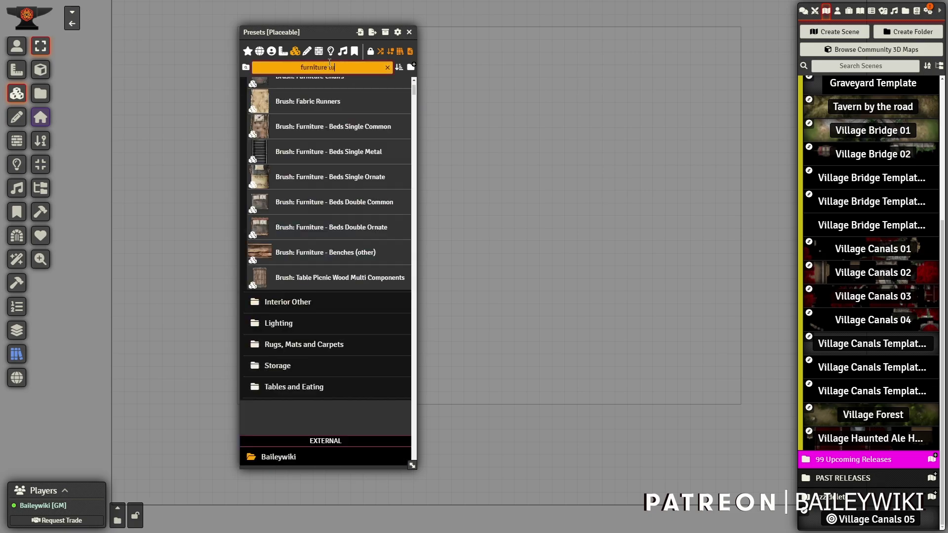
type("ble")
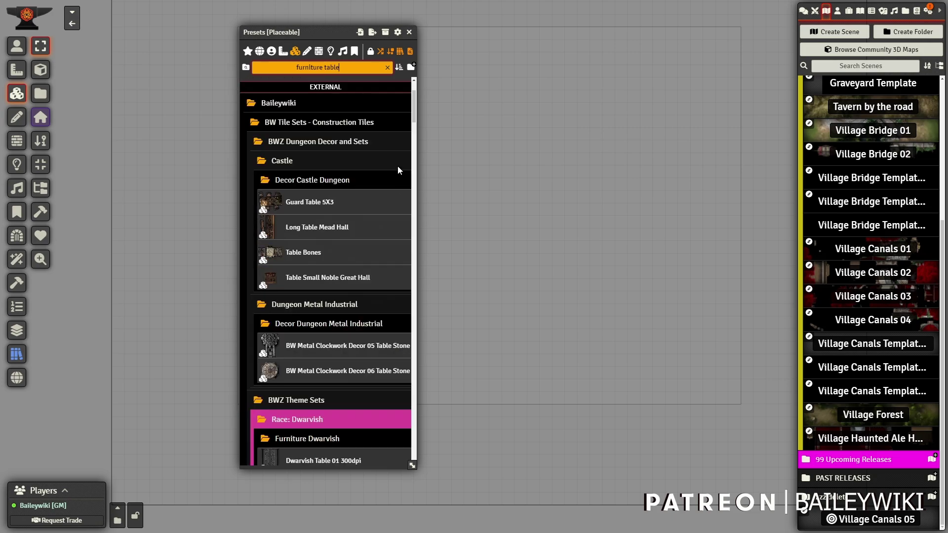
scroll(399, 169, "down", 8)
scroll(306, 220, "down", 12)
scroll(313, 235, "down", 12)
scroll(356, 412, "down", 3)
left_click_drag(413, 465, 717, 469)
scroll(529, 171, "down", 10)
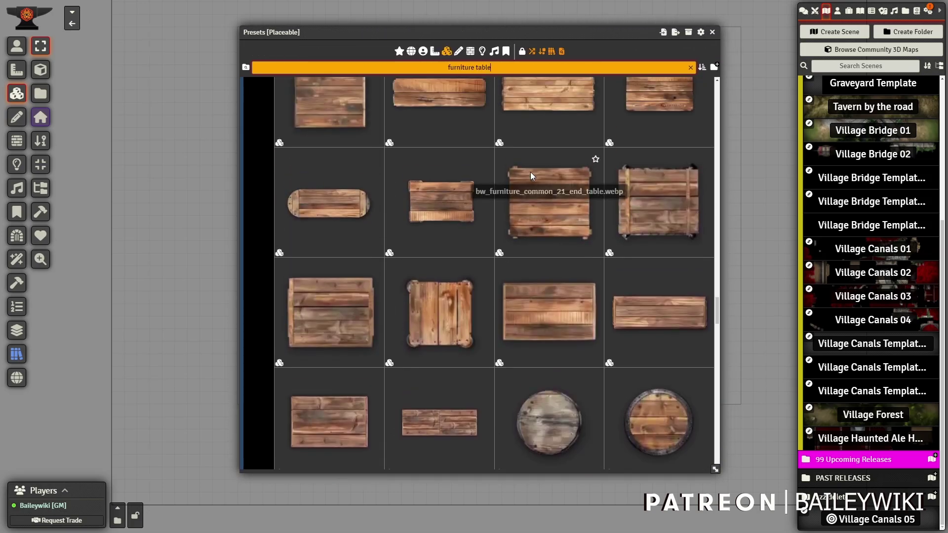
scroll(556, 251, "up", 5)
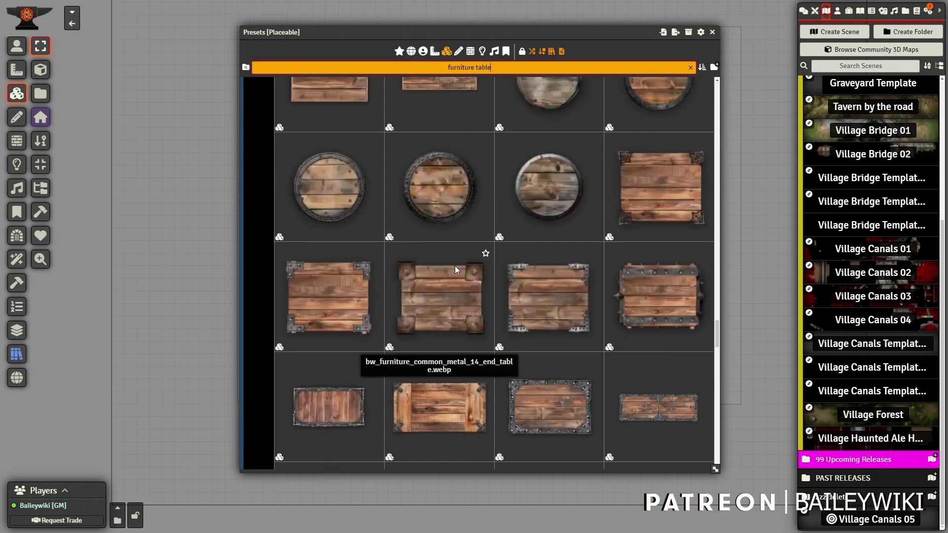
Place the bw_furniture_common_metal_14_end_table.webp tile on the canvas outside the map area
left_click(424, 280)
left_click(188, 171)
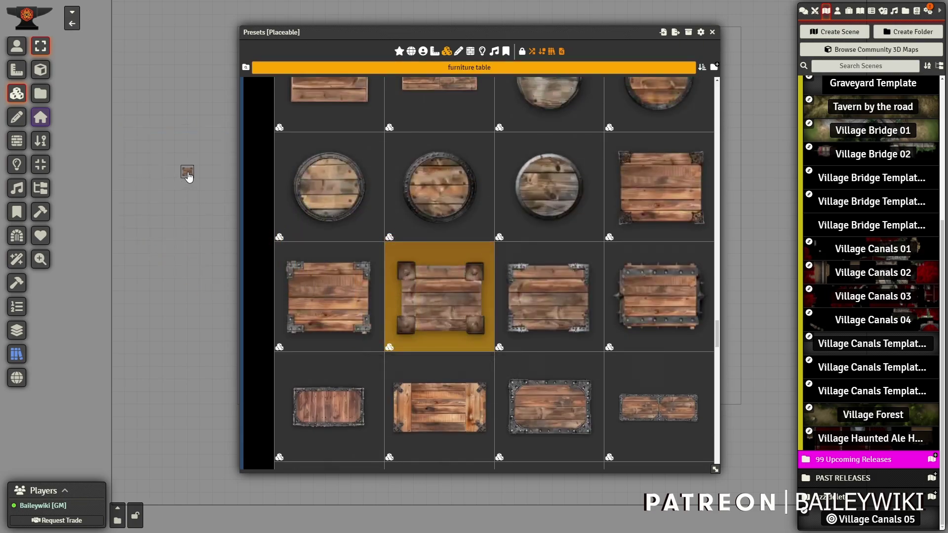
Spawn the same metal-cornered end table again, try out its rotation and size, and cancel the placement
left_click(422, 274)
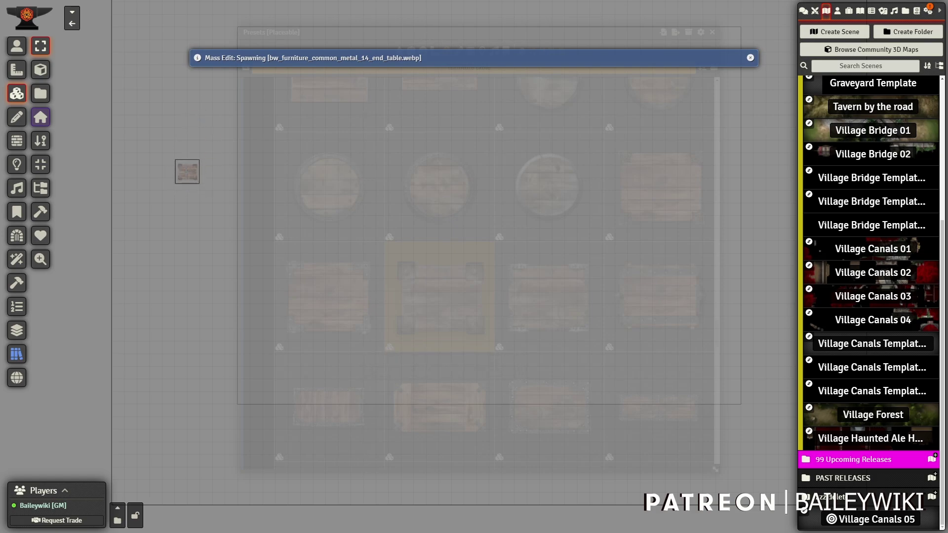
scroll(192, 196, "down", 15)
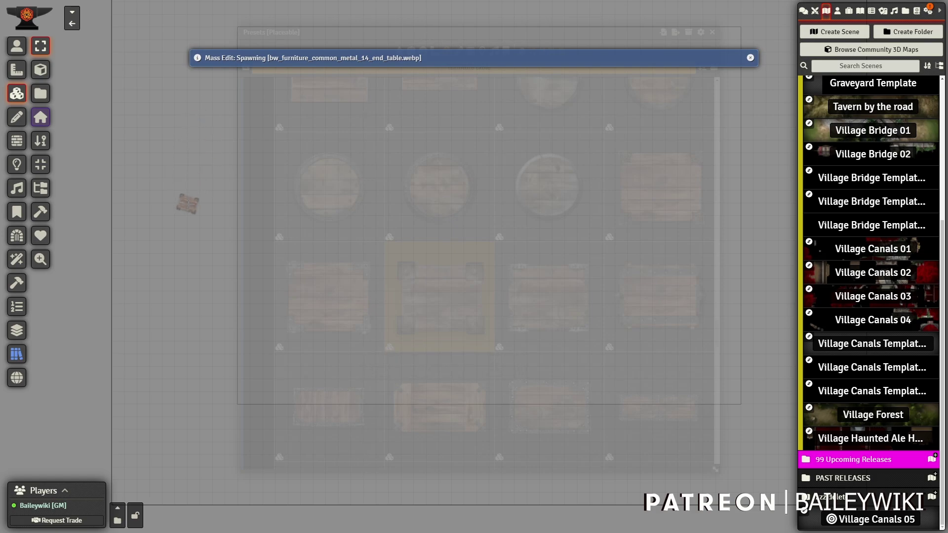
scroll(188, 203, "down", 4)
scroll(200, 195, "up", 5)
scroll(201, 180, "up", 3)
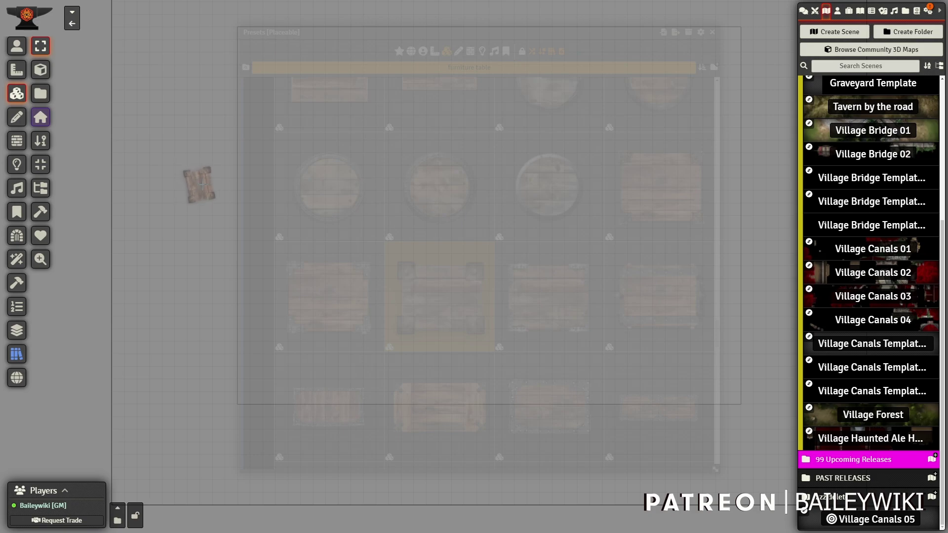
scroll(183, 172, "up", 1)
right_click(182, 173)
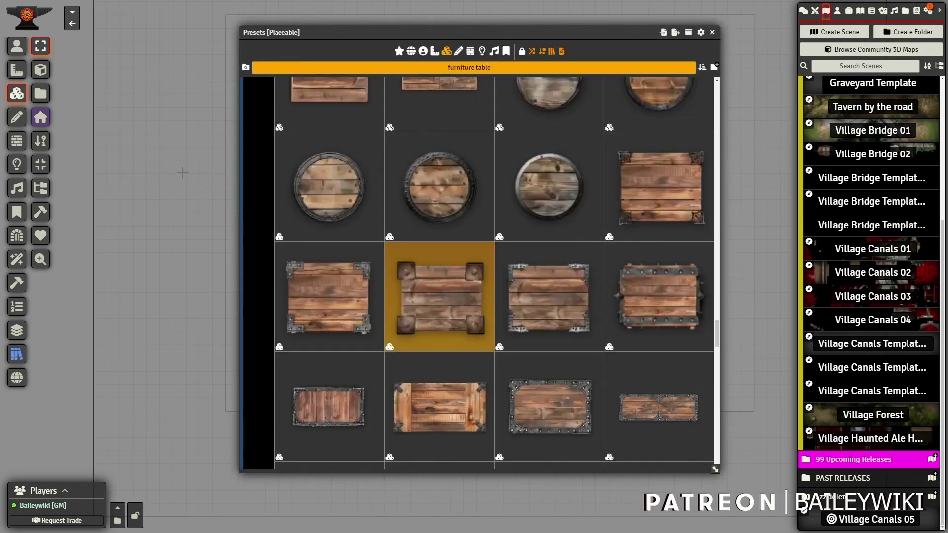
Select a group of neighbouring ornate round and rectangular tables and open their preset options
scroll(480, 280, "down", 5)
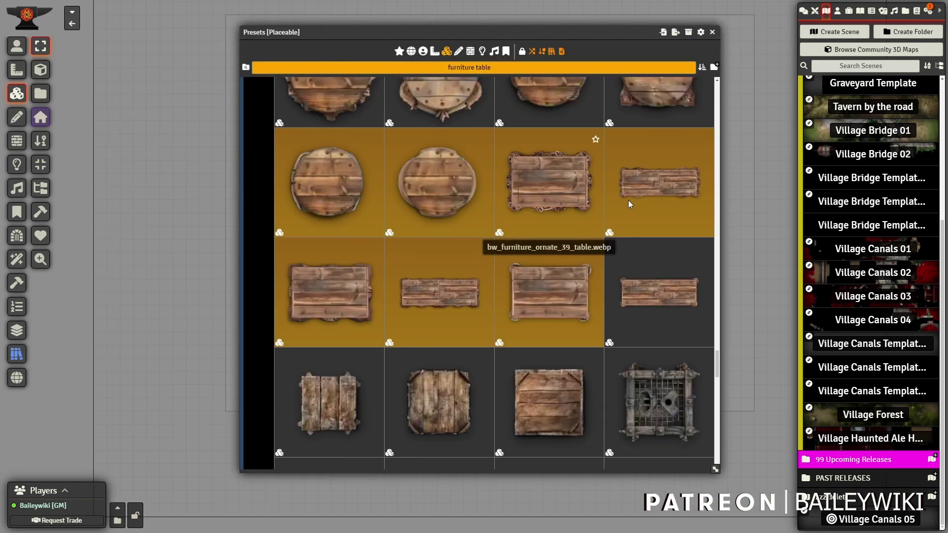
right_click(337, 182)
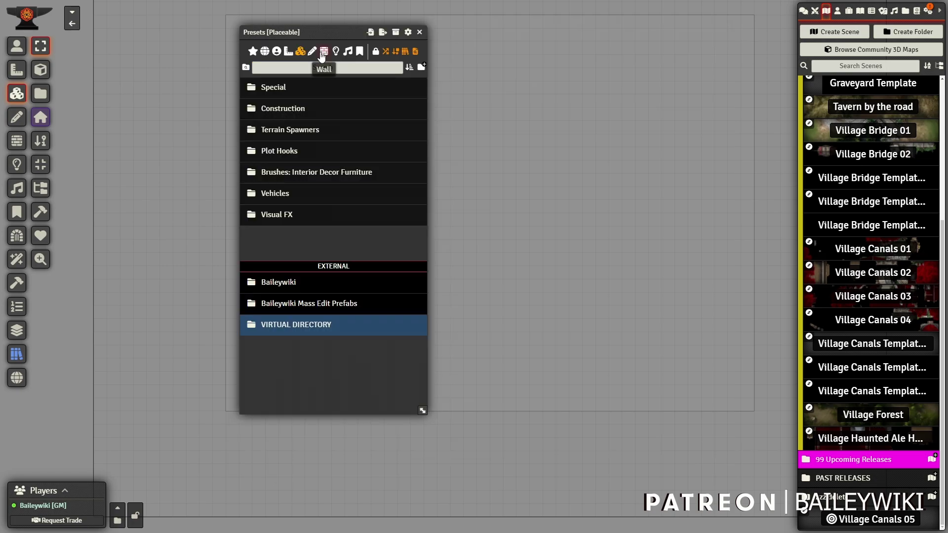
Show the drawing presets and examine the labels in the BW Regional Maps folder of Baileywiki Mass Edit Prefabs
left_click(323, 52)
left_click(312, 52)
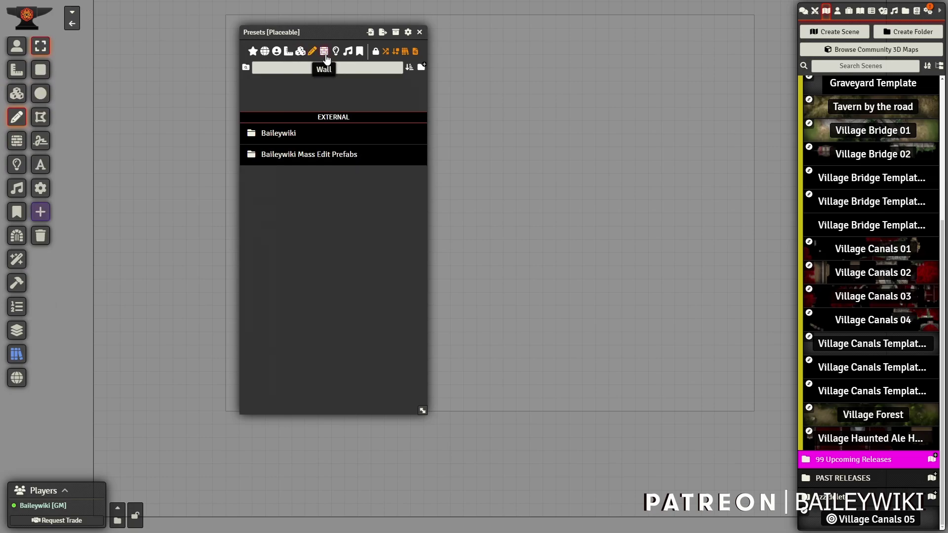
left_click(301, 157)
left_click(309, 174)
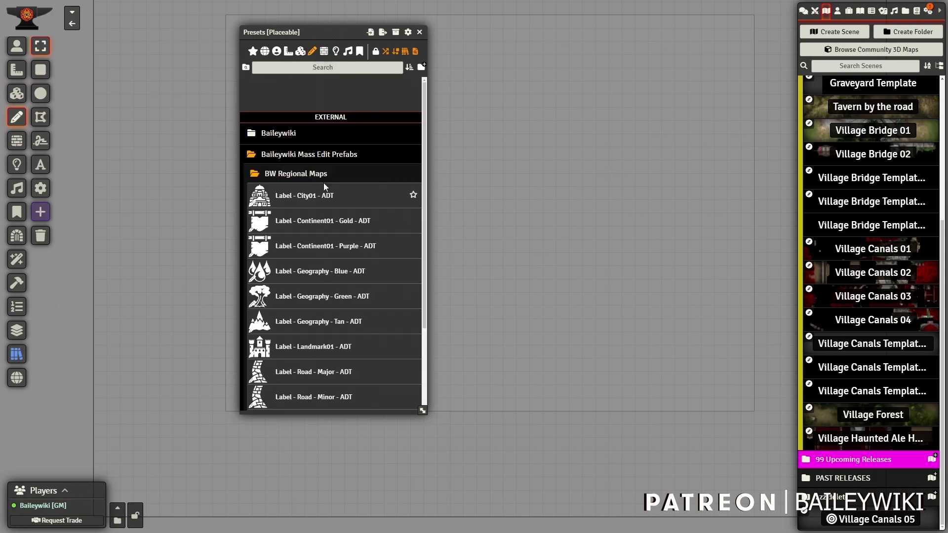
Look over the ambient light presets and return to the ambient sound presets
left_click(349, 53)
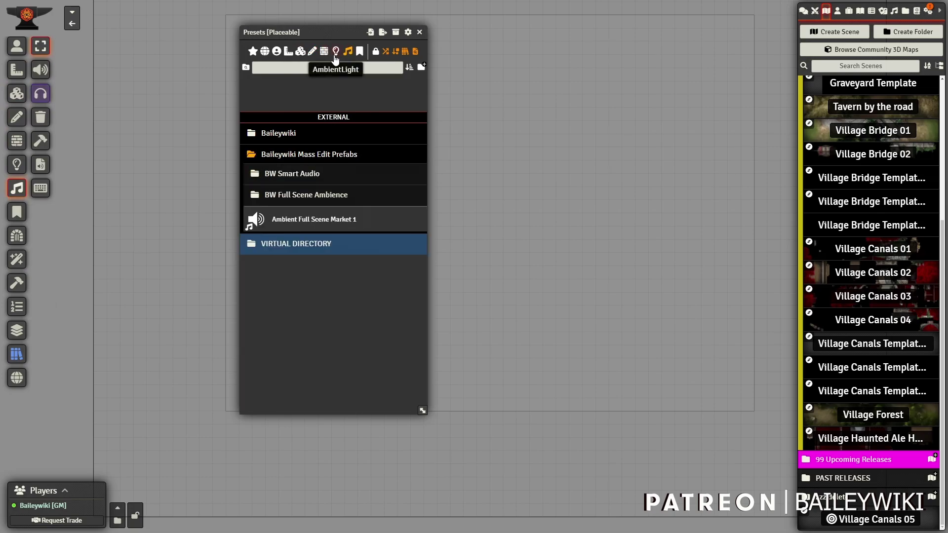
left_click(336, 51)
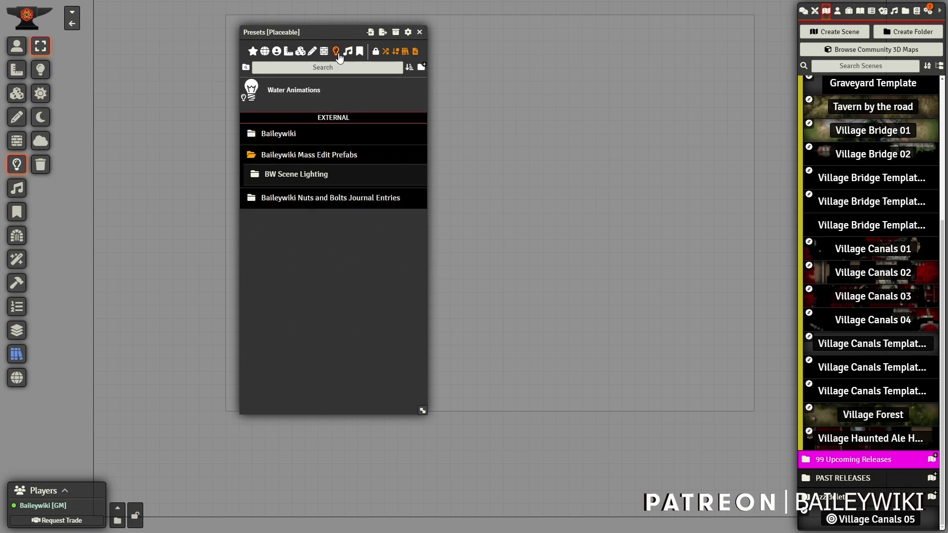
left_click(350, 54)
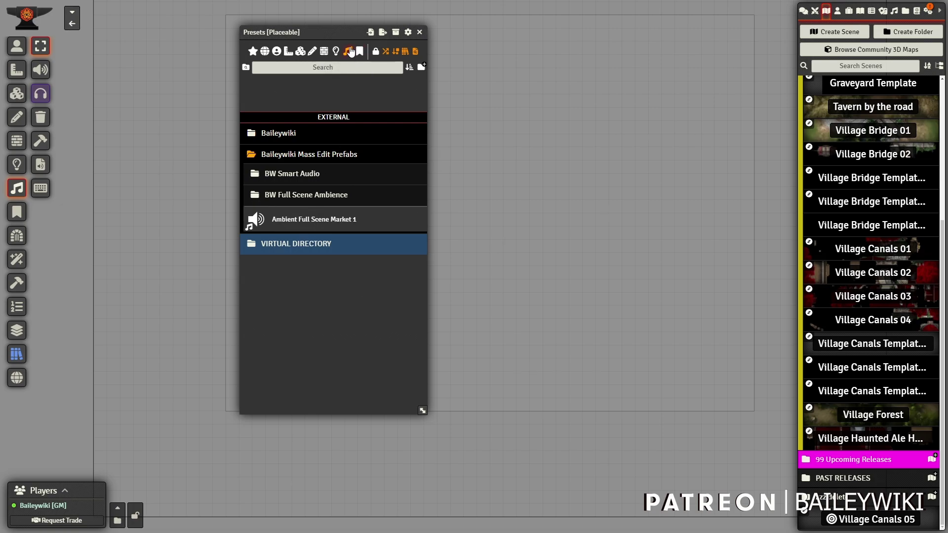
Expand the Virtual Directory of sound presets down to the sounds folder of baileywiki-maps-premium-towns
left_click_drag(316, 219, 291, 252)
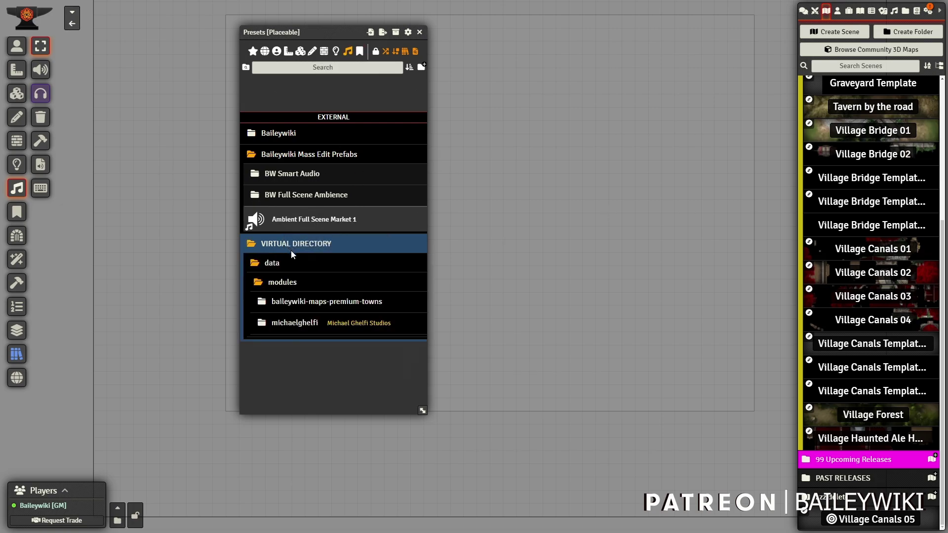
left_click(299, 302)
left_click(294, 323)
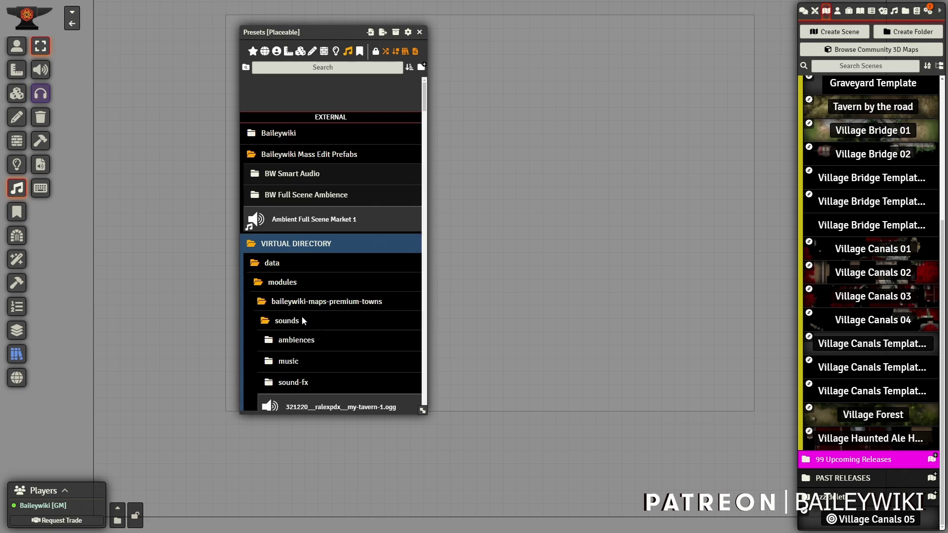
left_click(301, 316)
scroll(300, 290, "up", 2)
Search the sound presets for "forest" and look through the matching ambience files
left_click(343, 68)
type("forest")
scroll(348, 277, "down", 2)
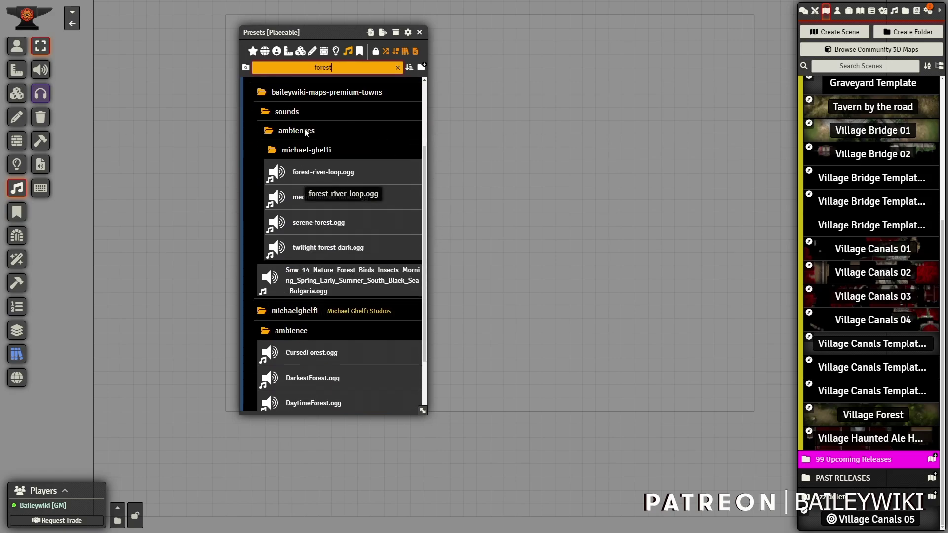
scroll(343, 212, "up", 2)
scroll(326, 276, "down", 4)
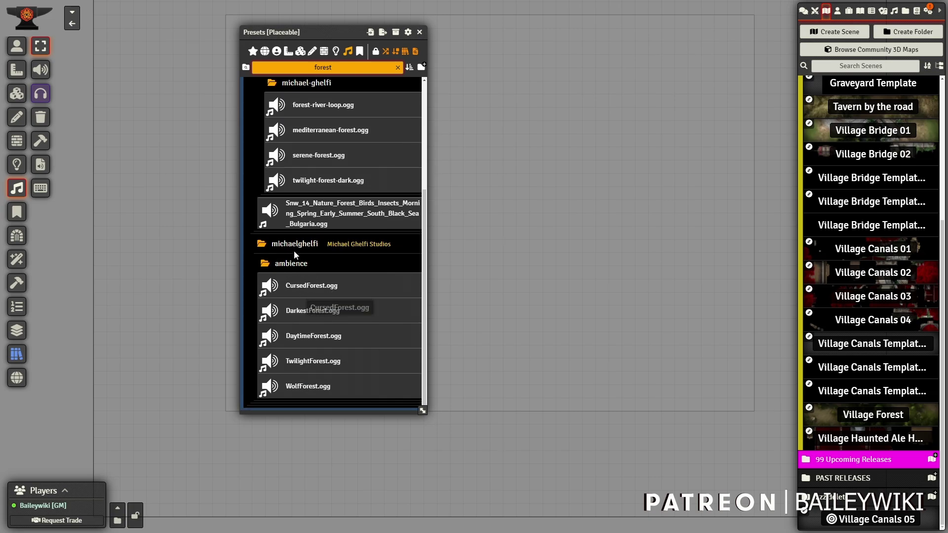
Place the DaytimeForest.ogg ambience as a sound source in the map area and delete it again
right_click(308, 334)
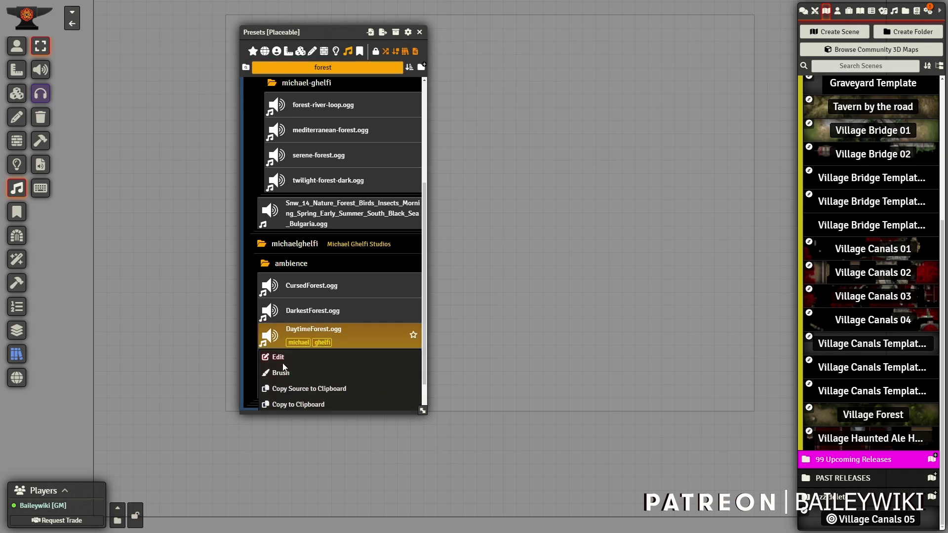
left_click(299, 389)
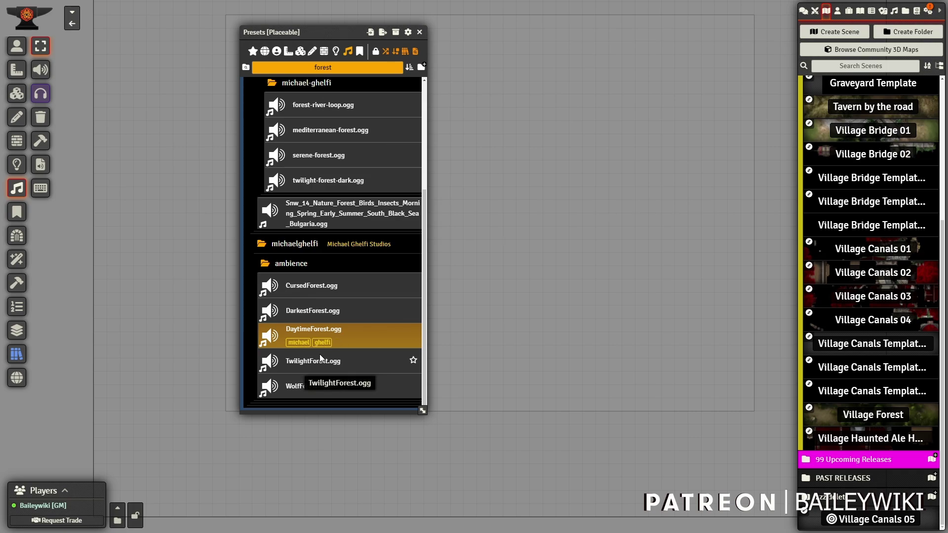
left_click_drag(566, 216, 496, 181)
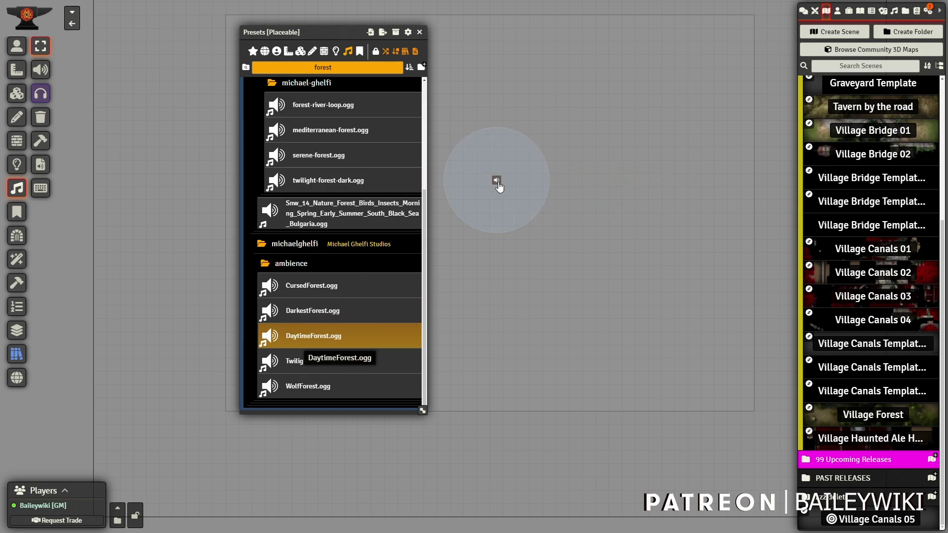
key("Delete")
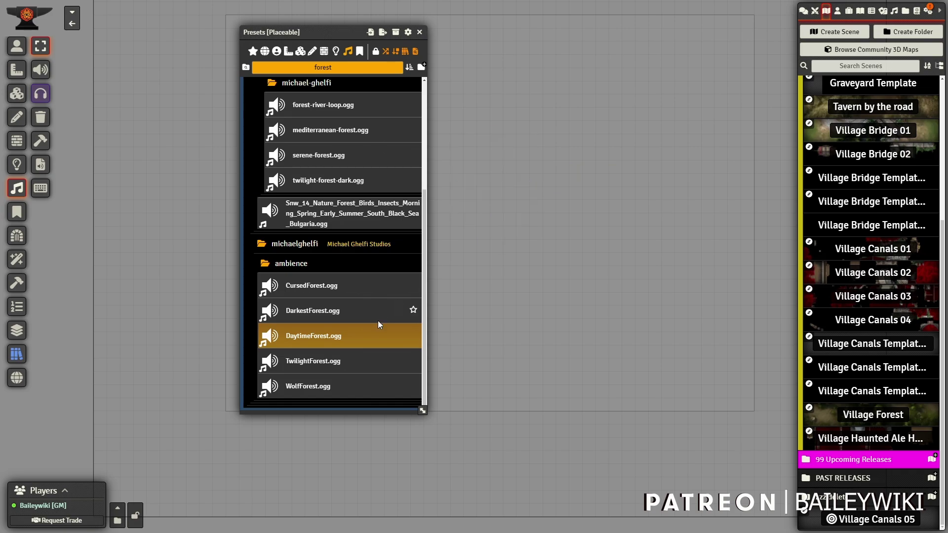
Place the DaytimeForest.ogg ambience in the map area with its effect radius enlarged to about 134 ft
left_click(318, 335)
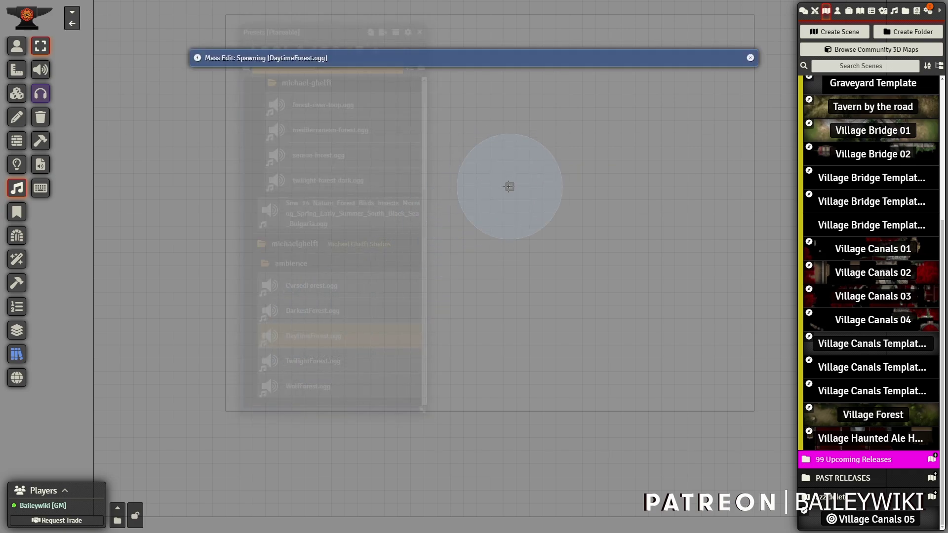
scroll(505, 187, "up", 12)
scroll(503, 193, "down", 1)
scroll(503, 193, "up", 3)
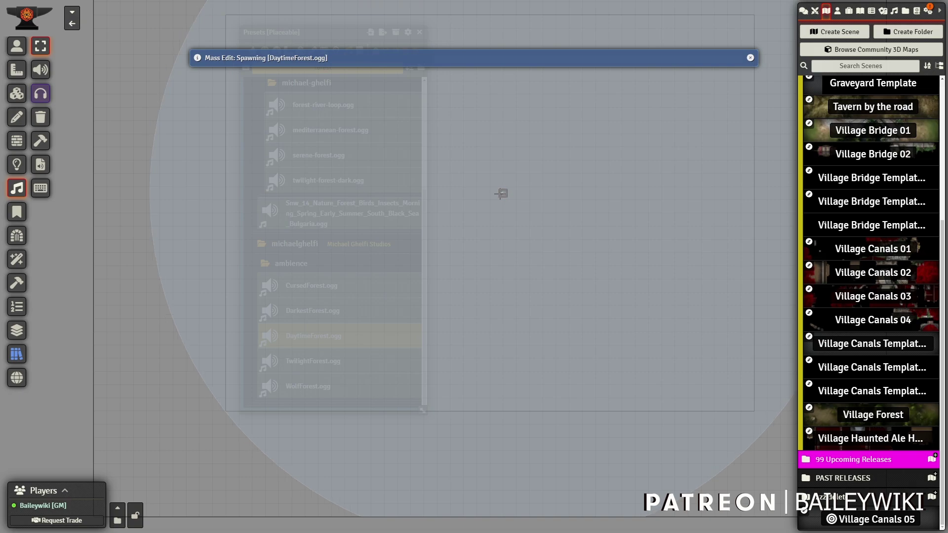
left_click(501, 193)
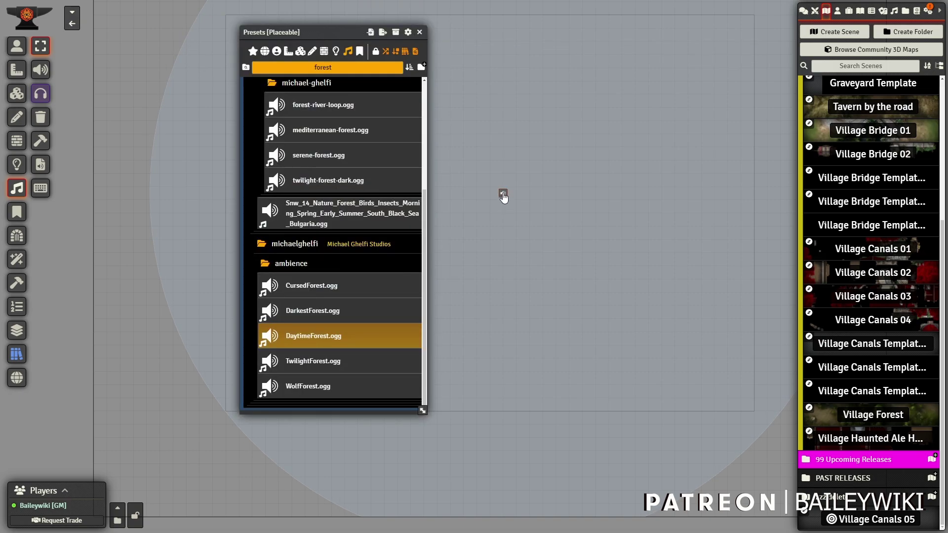
Turn off Volume Easing and Constrained By Walls for the placed forest sound and set its Maximum Volume to 0.2
double_click(504, 195)
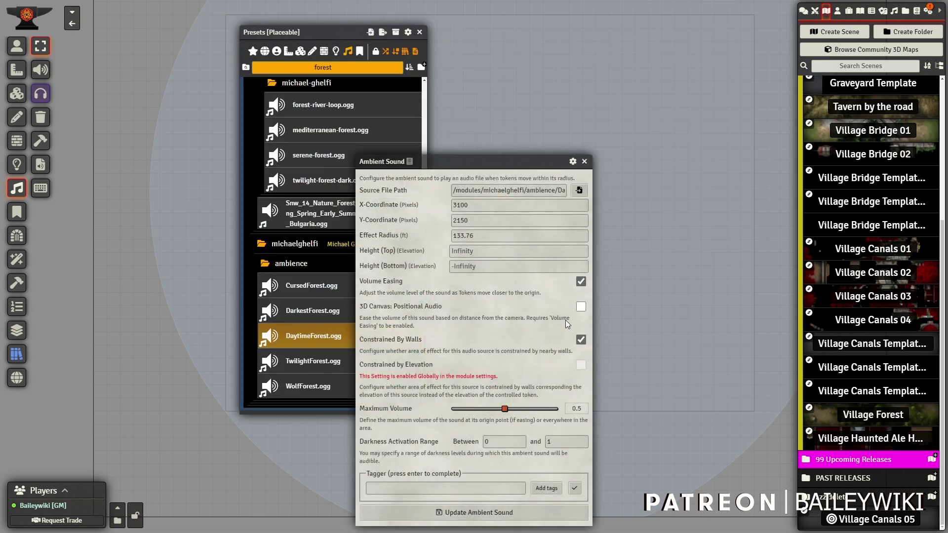
left_click(581, 282)
left_click(581, 340)
left_click(475, 410)
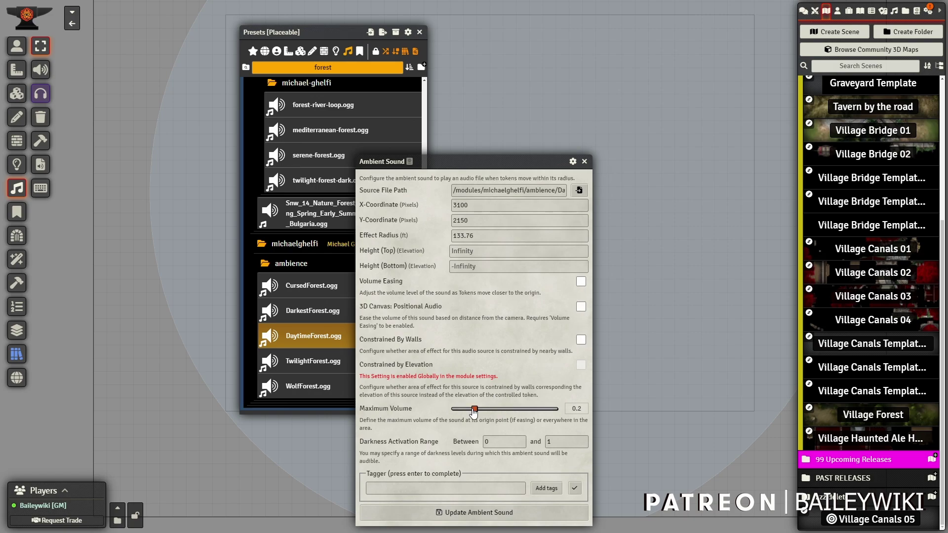
left_click(493, 512)
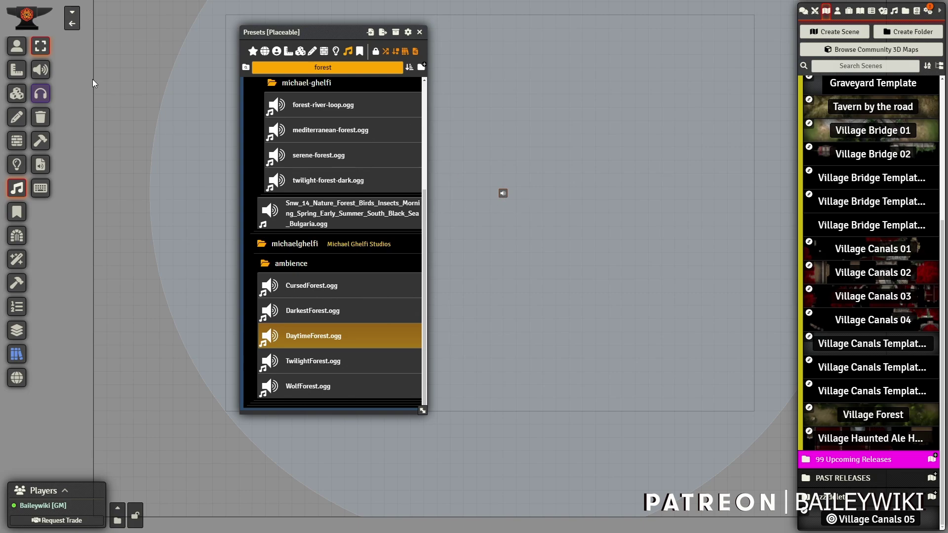
Place one purple token from the sixth hotbar macro on the map and move it within the forest sound's area
left_click(17, 46)
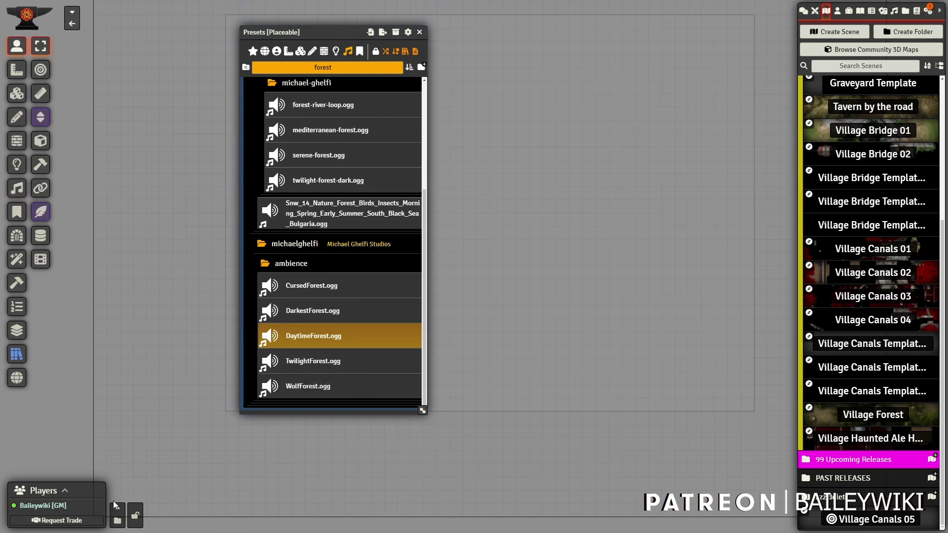
left_click(115, 507)
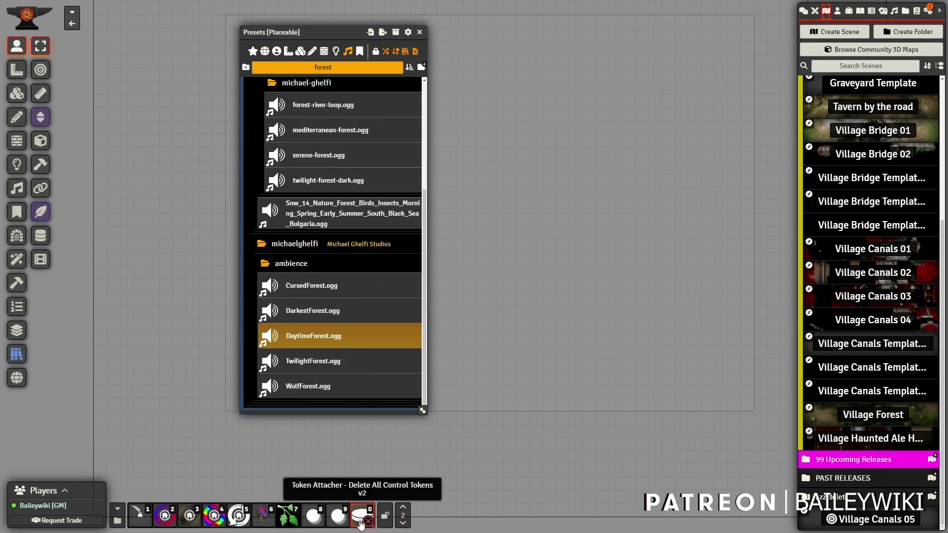
left_click(265, 515)
left_click(519, 239)
scroll(508, 274, "up", 1)
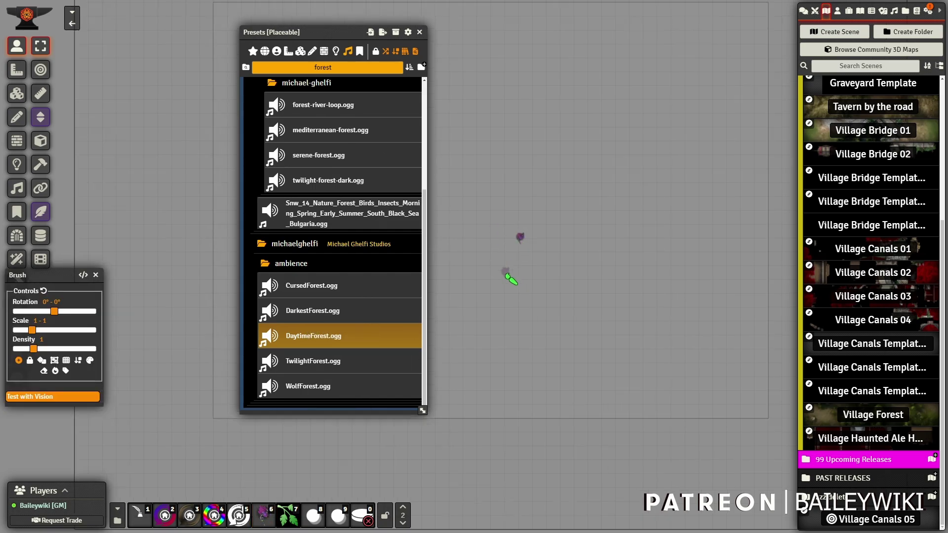
key("Escape")
left_click(519, 243)
left_click_drag(519, 238, 473, 223)
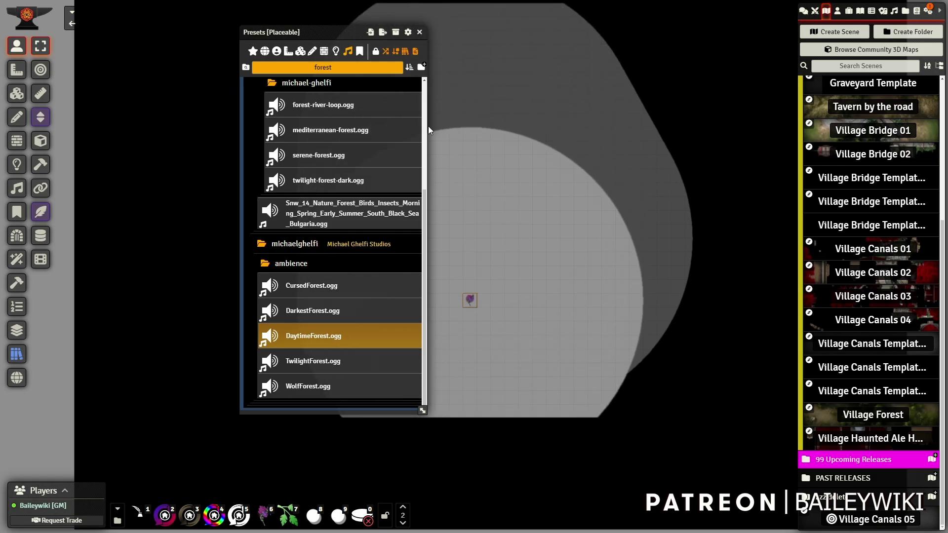
Search the light presets for "torch" and try placing the Torch Glow Always On light in the map area
left_click(16, 97)
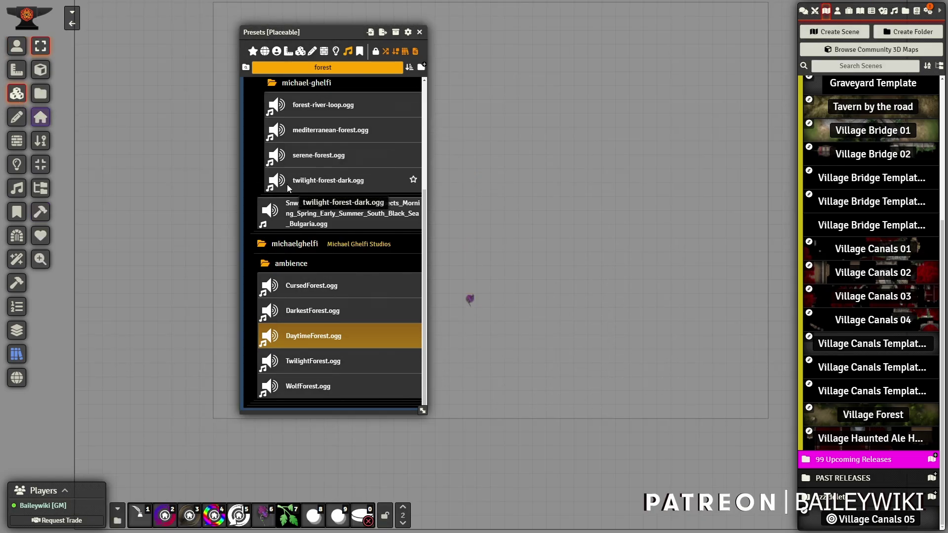
left_click(336, 51)
left_click(337, 69)
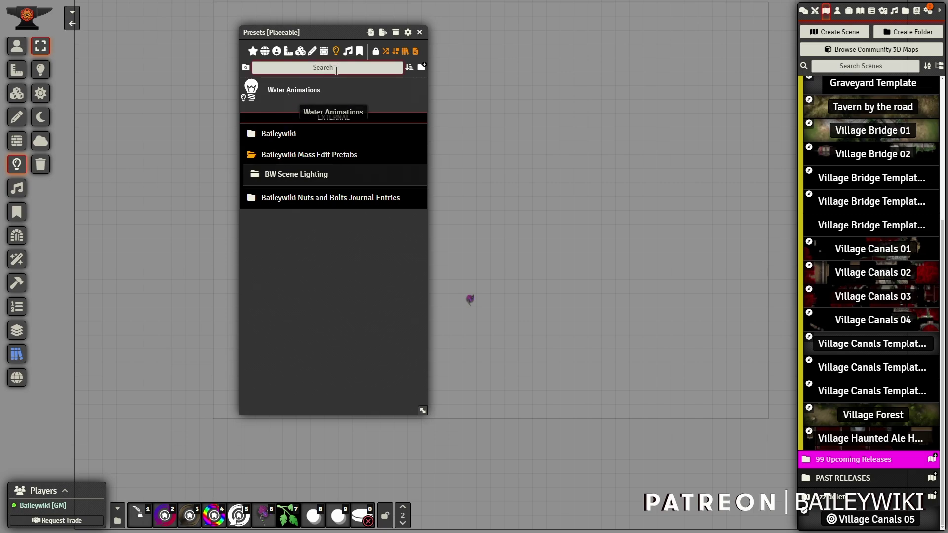
type("torch")
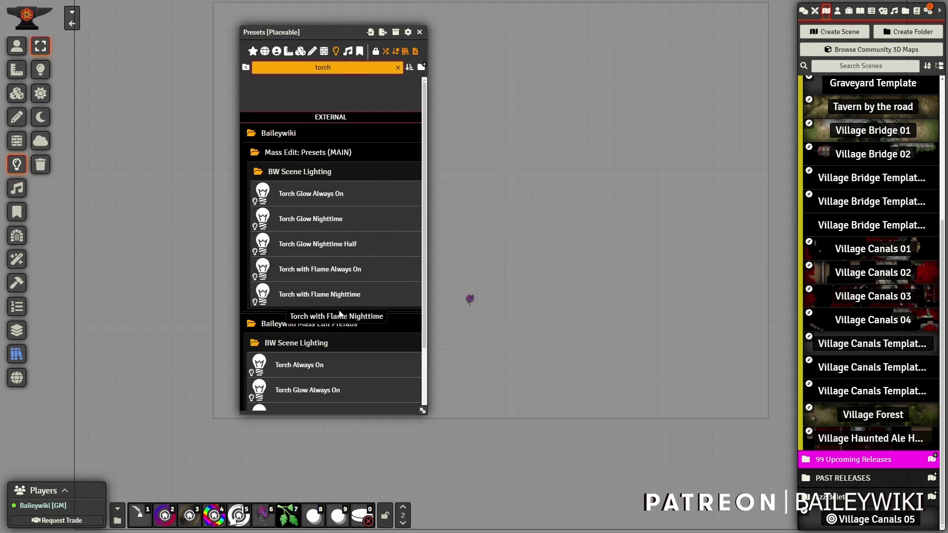
left_click(311, 219)
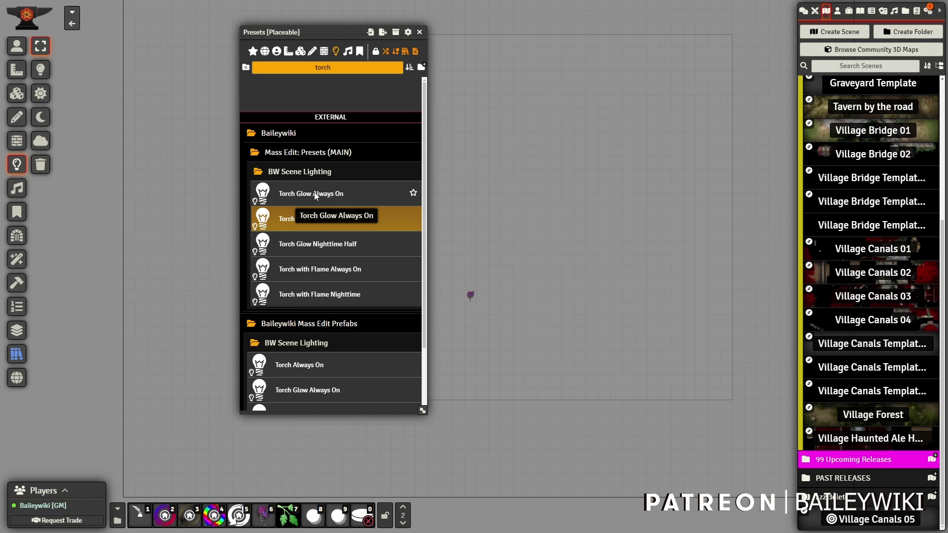
double_click(314, 194)
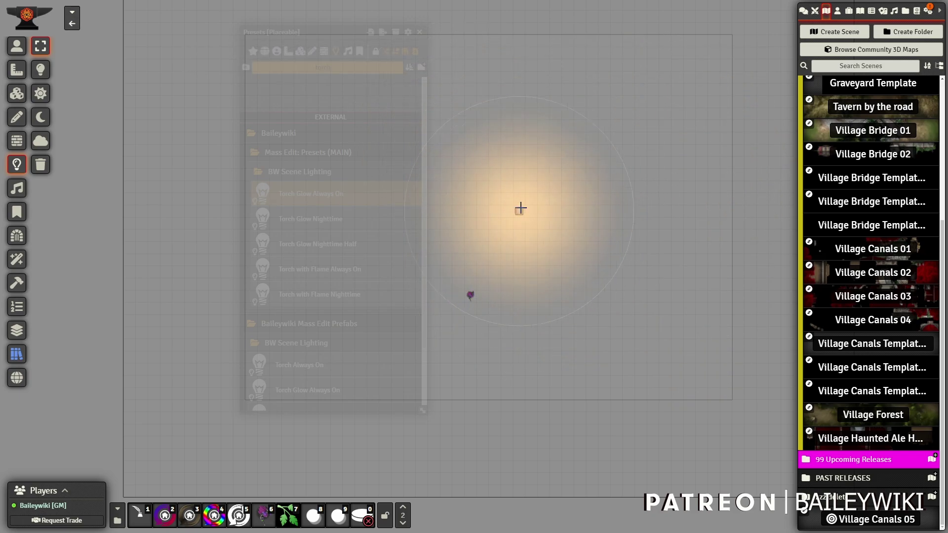
right_click(511, 206)
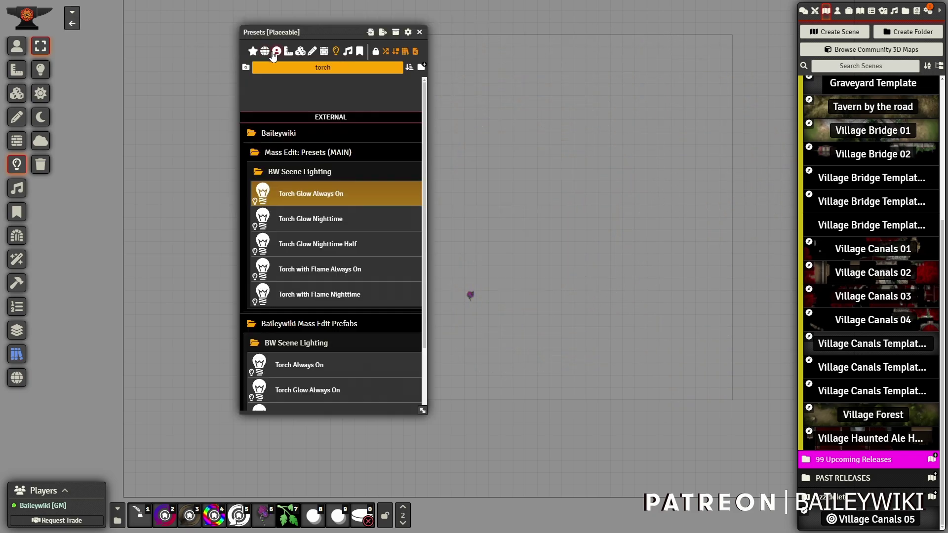
Search all preset types for "torch", look through the matching presets and clear the search
left_click(265, 51)
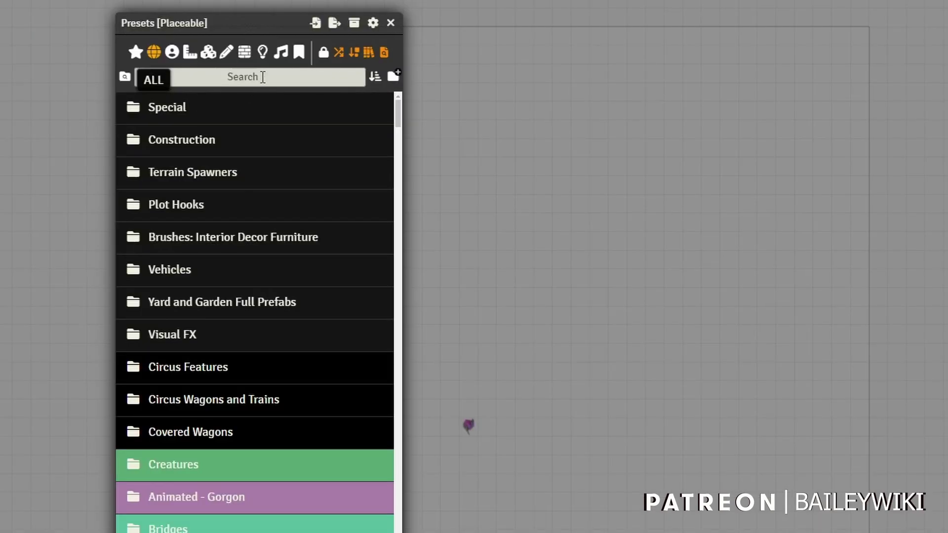
left_click(336, 67)
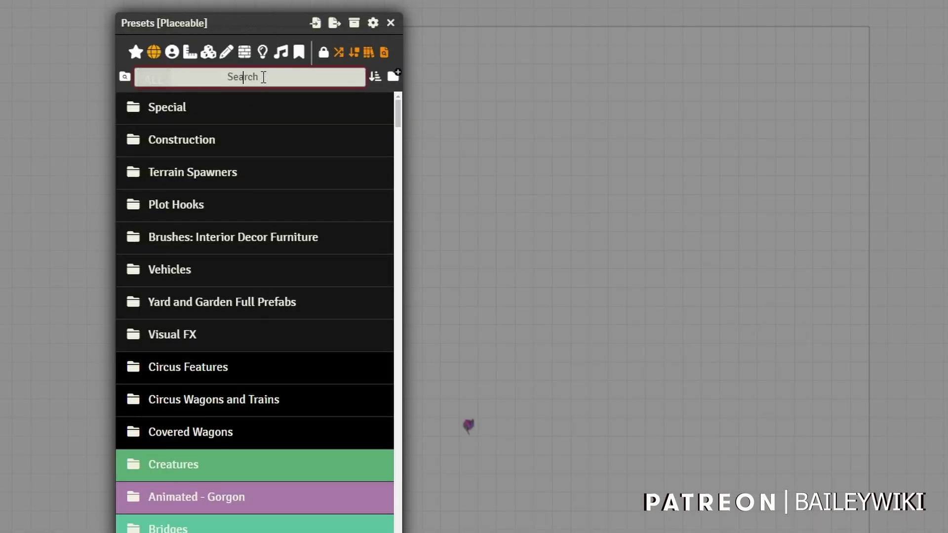
type("torch")
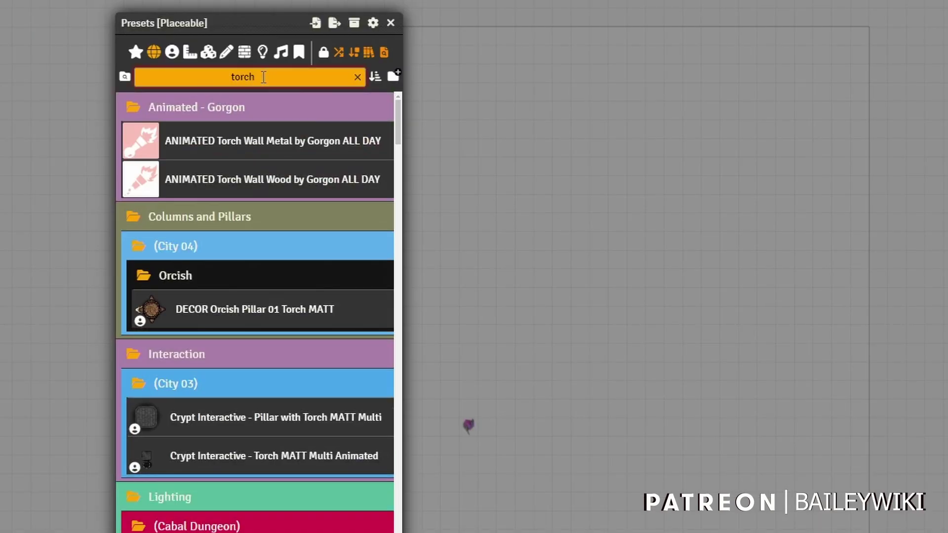
scroll(174, 259, "down", 10)
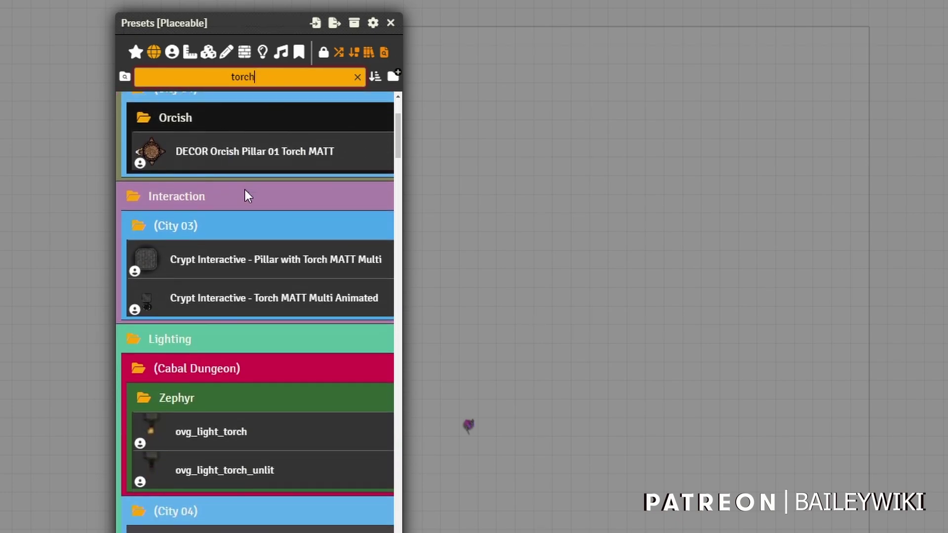
scroll(237, 272, "down", 10)
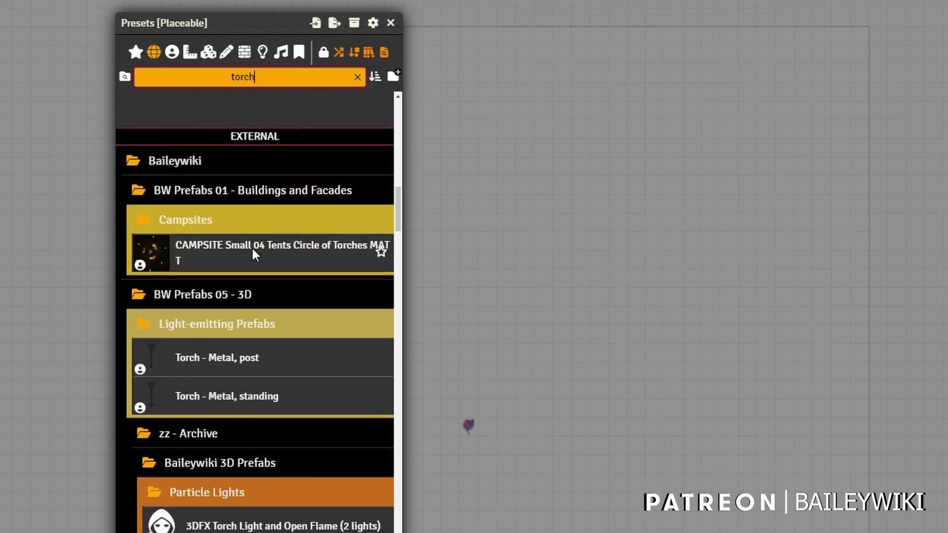
scroll(270, 405, "down", 8)
scroll(271, 419, "up", 7)
scroll(248, 150, "up", 10)
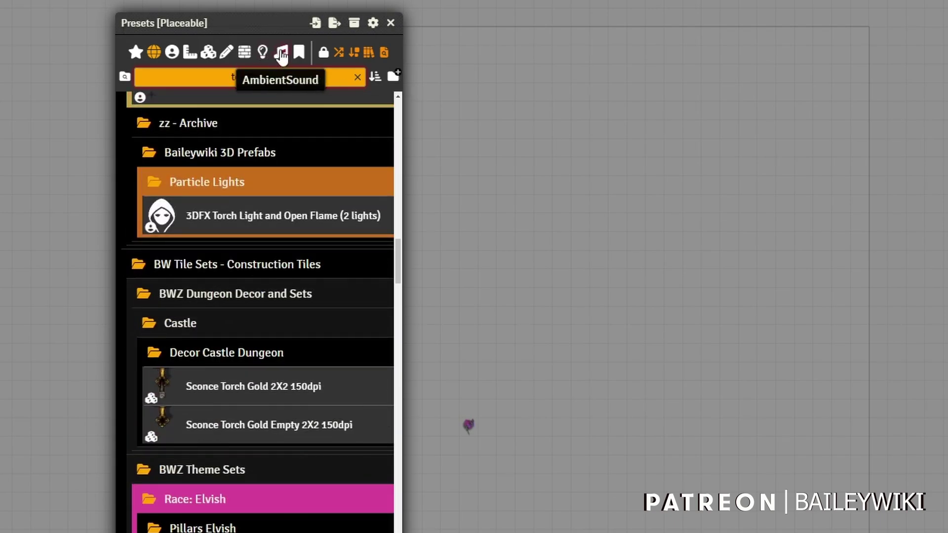
double_click(232, 76)
key("BackSpace")
Try entering a "favorite" tag in the Canal Wall (Light Blocking) preset's settings and discard the edit
scroll(298, 209, "down", 5)
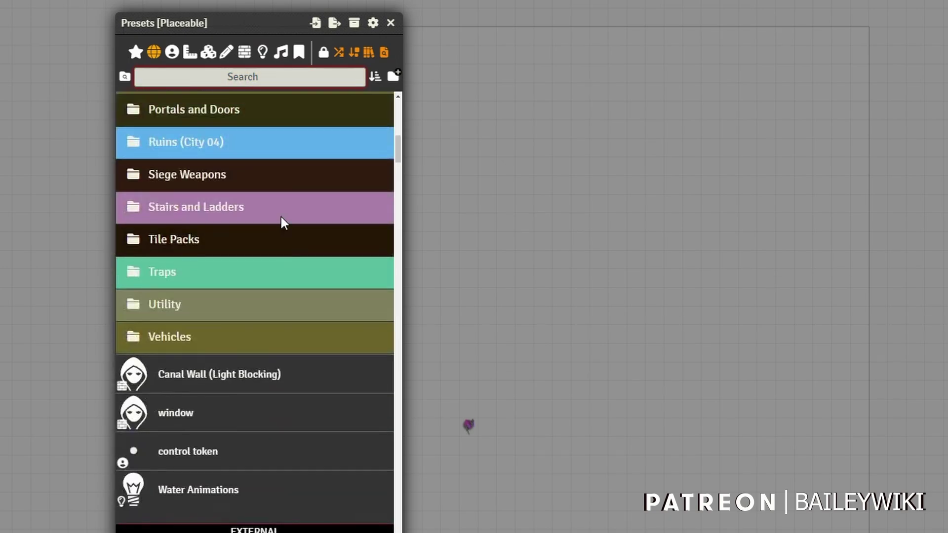
scroll(242, 311, "down", 10)
right_click(212, 373)
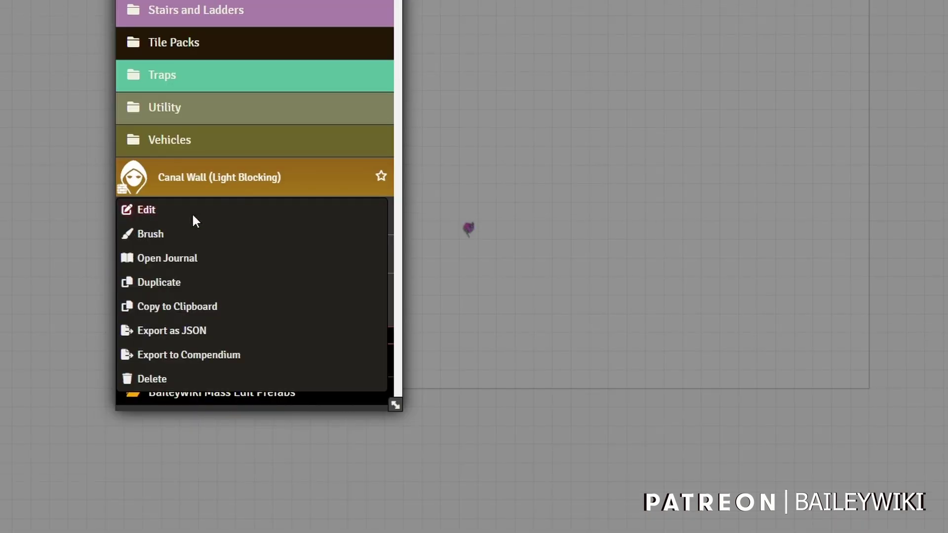
left_click(147, 209)
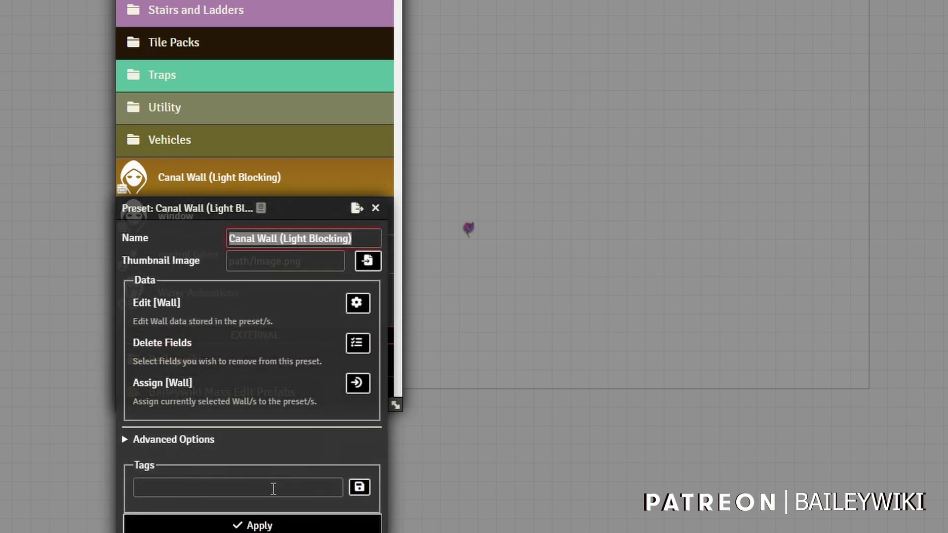
left_click(274, 489)
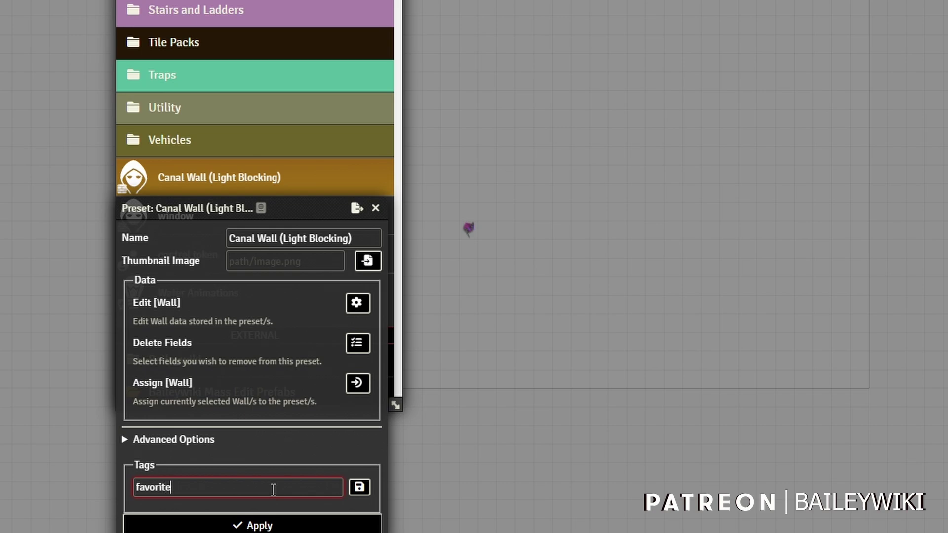
left_click_drag(255, 492, 127, 510)
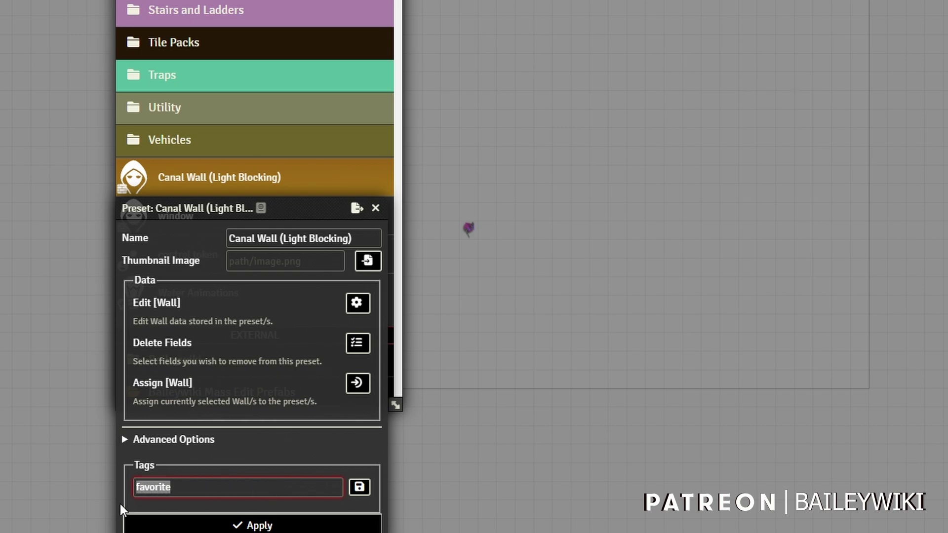
key("BackSpace")
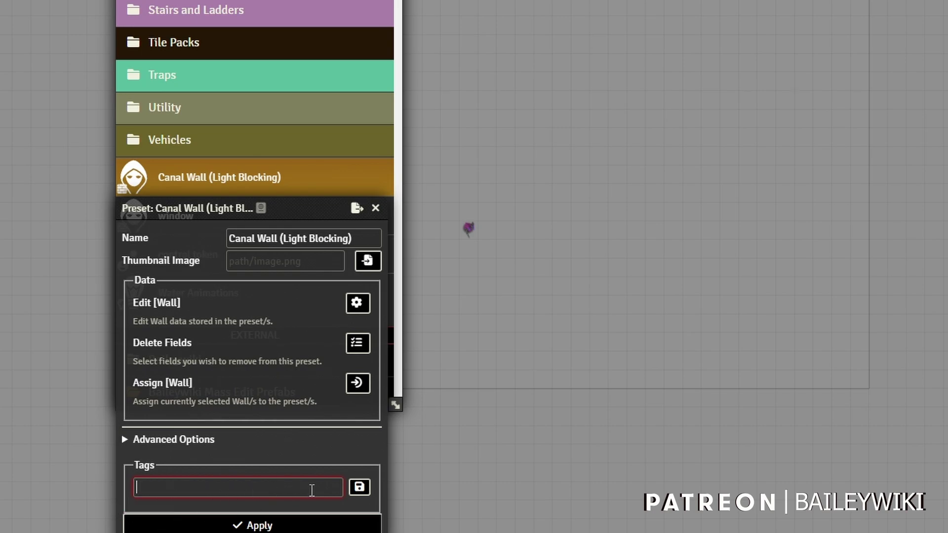
left_click(376, 209)
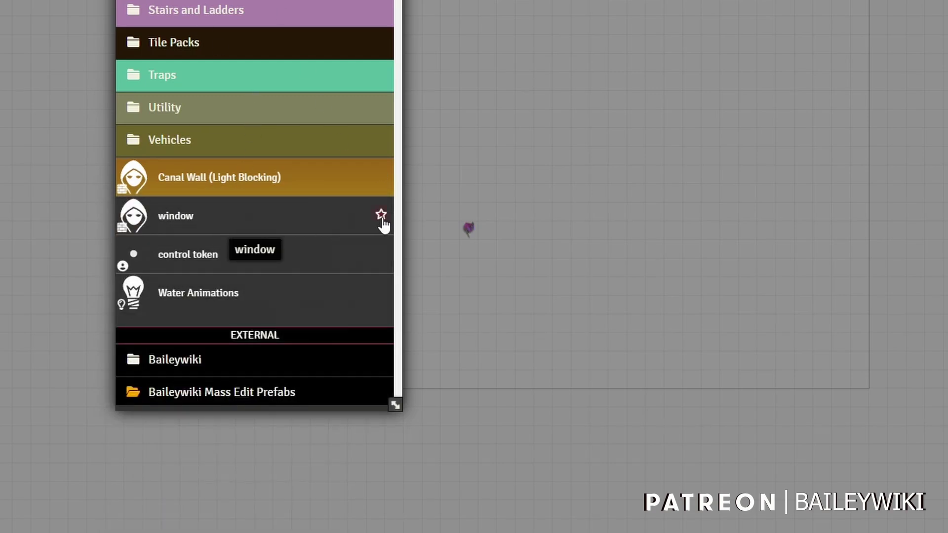
Show the favorite presets and return to the full preset list
left_click(379, 225)
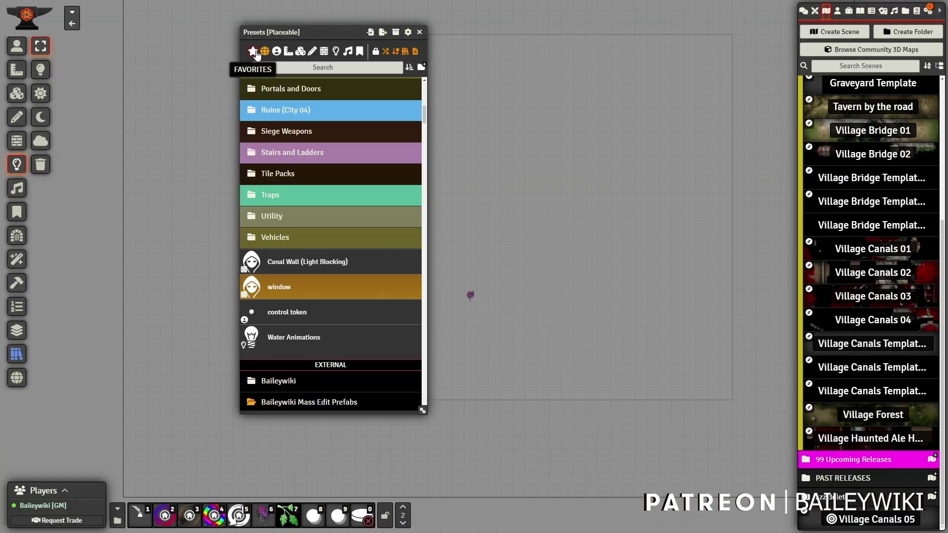
left_click(253, 53)
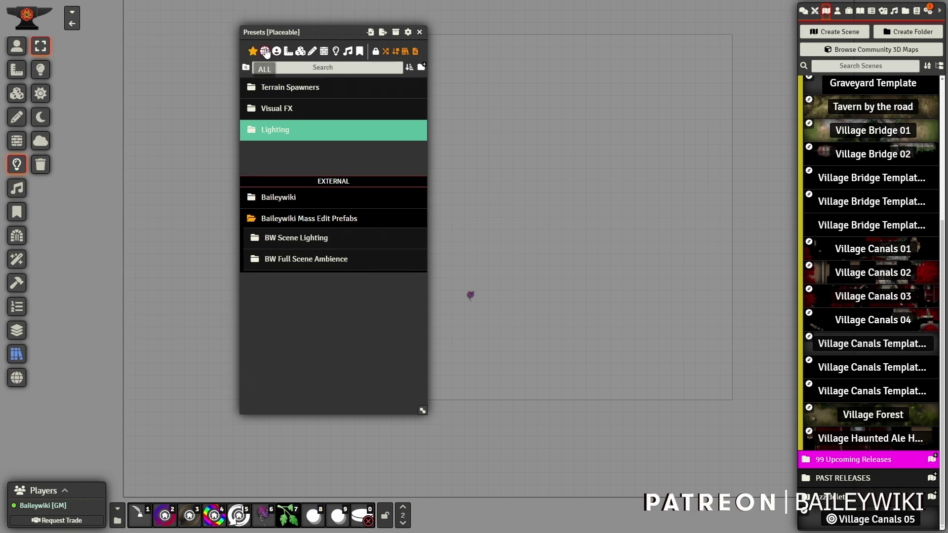
left_click(265, 52)
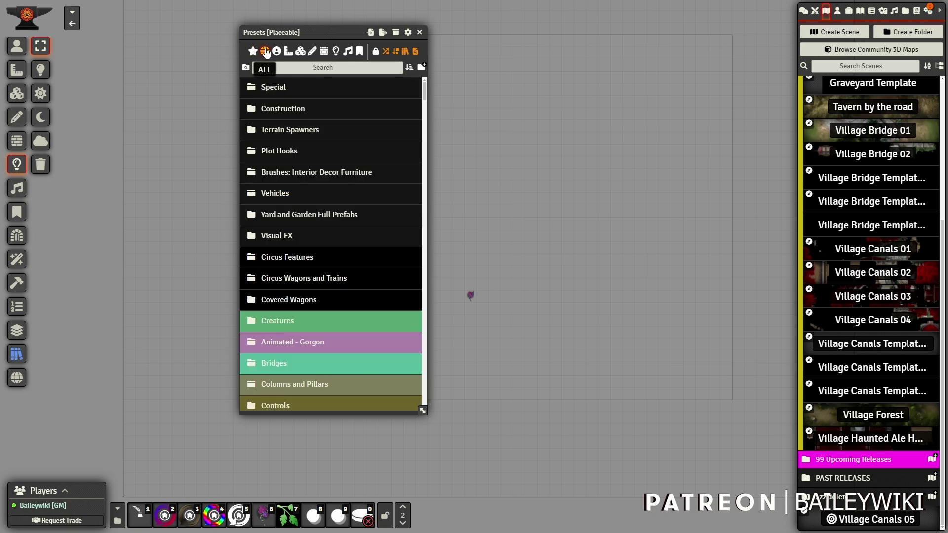
Switch to the tile presets, collapse the Baileywiki Mass Edit Prefabs folder and reopen the Virtual Directory to view its module folders
left_click(301, 52)
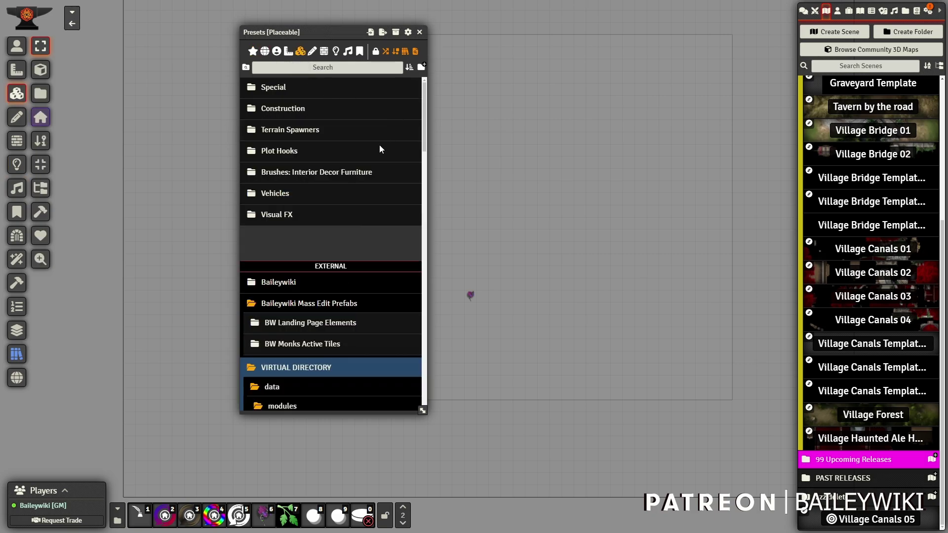
scroll(358, 205, "down", 3)
scroll(355, 211, "up", 3)
left_click(274, 306)
left_click(279, 324)
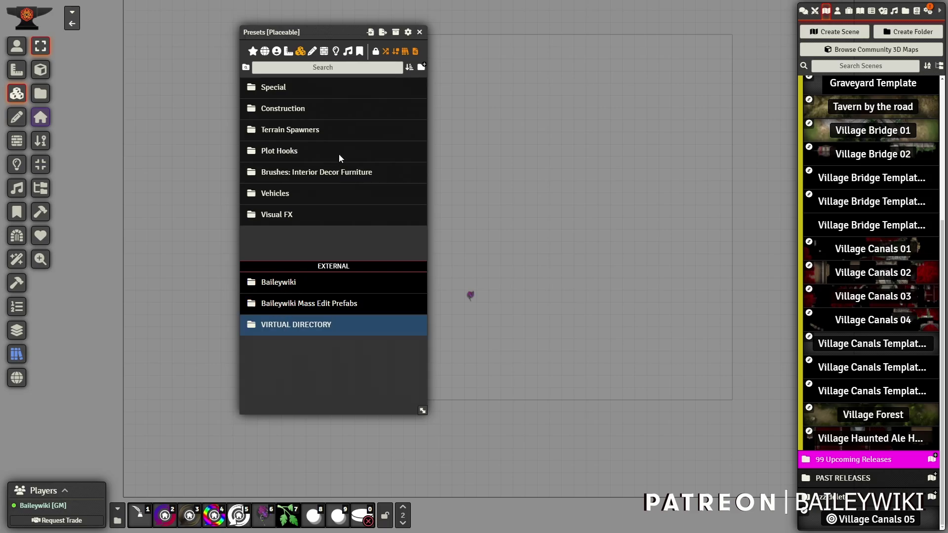
left_click(284, 326)
scroll(283, 326, "down", 1)
scroll(283, 327, "up", 1)
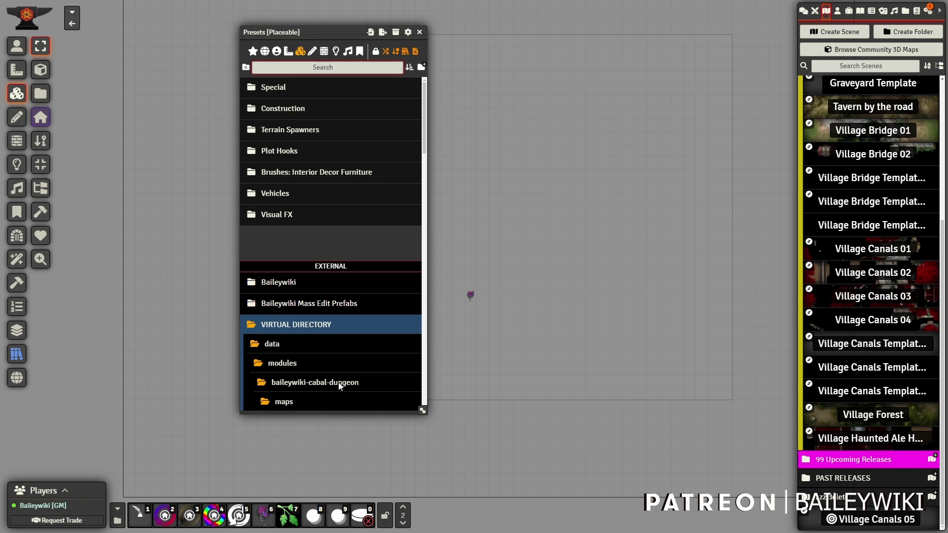
Search the tile presets for "bush" and look through the matching presets to the green bush image files
scroll(335, 356, "down", 5)
scroll(324, 225, "up", 5)
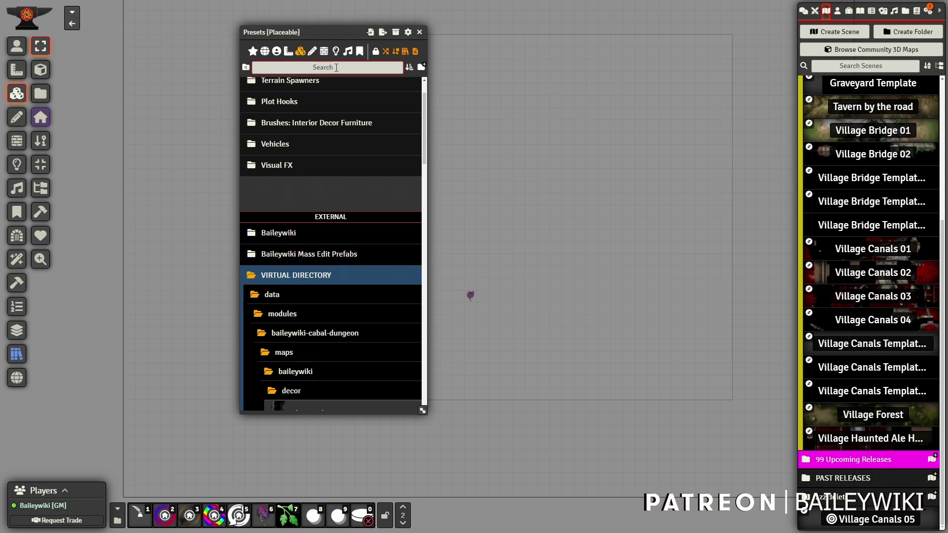
type("h")
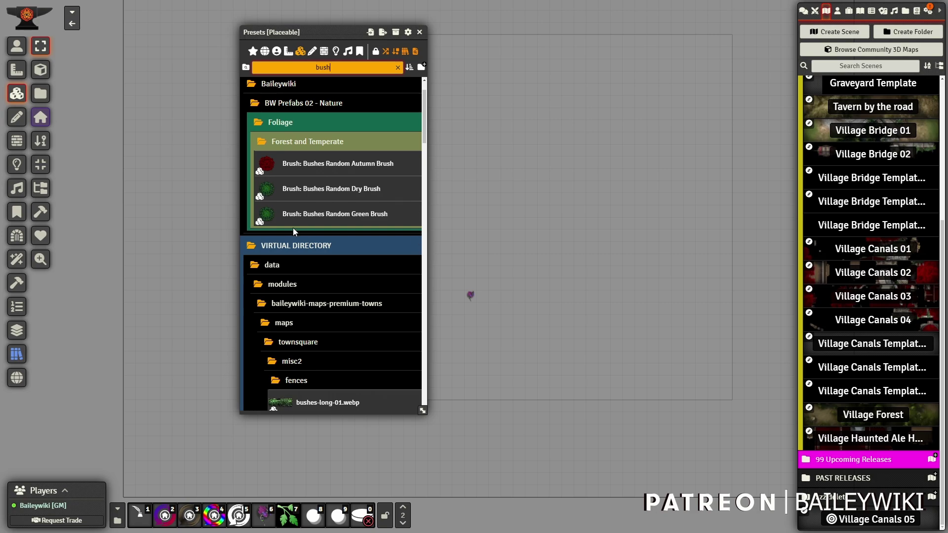
scroll(256, 305, "down", 10)
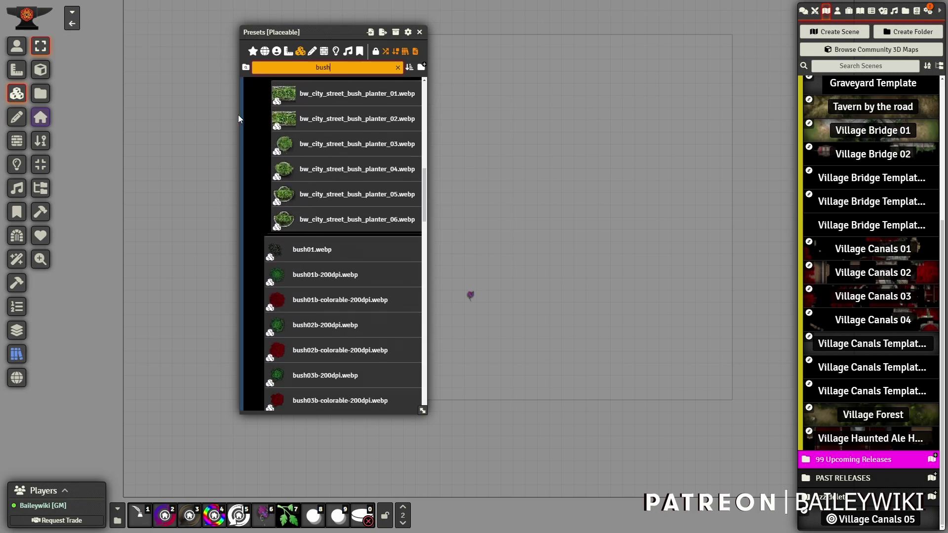
scroll(380, 225, "down", 3)
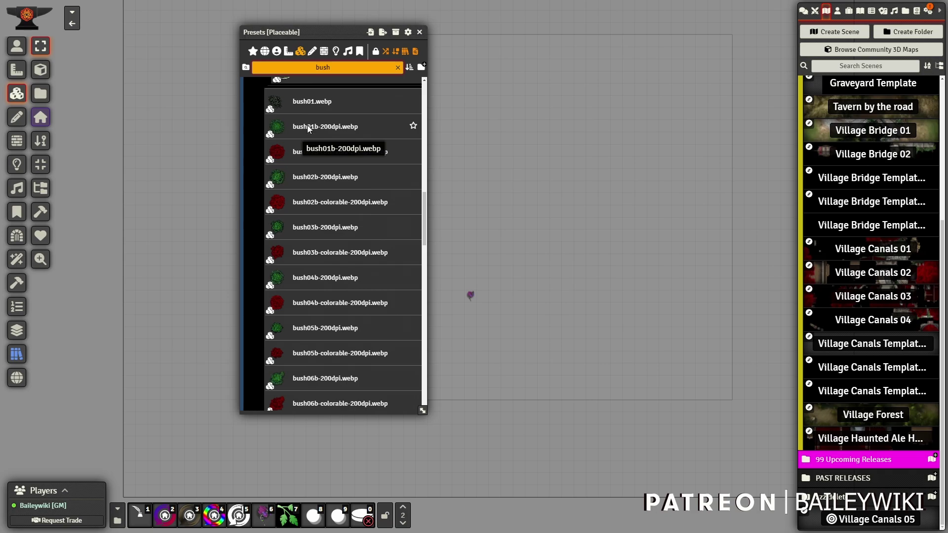
Select the green bush01b, bush02b, bush03b, bush04b and bush05b 200dpi presets and activate them together as a brush
left_click(307, 125)
left_click(315, 176, "ctrl")
left_click(319, 231, "ctrl")
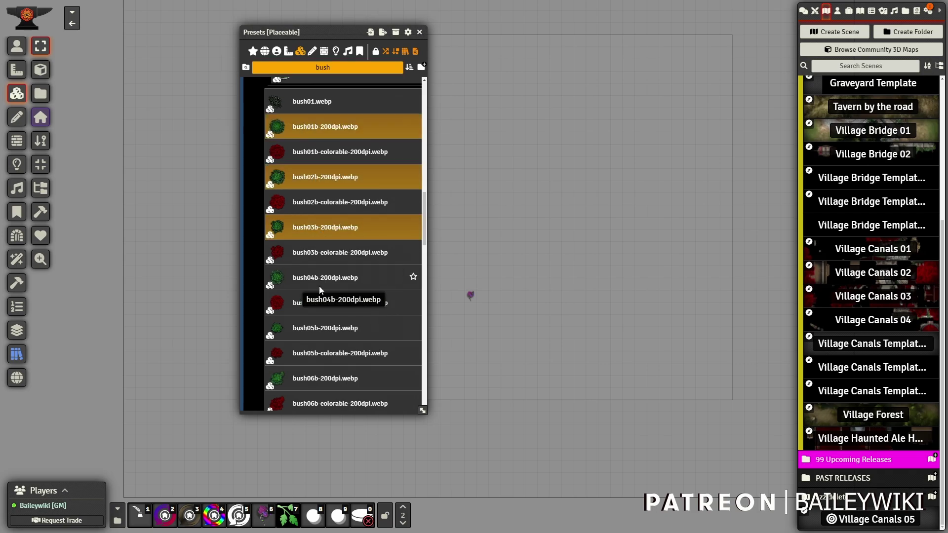
left_click(321, 281, "ctrl")
left_click(319, 328, "ctrl")
right_click(309, 325)
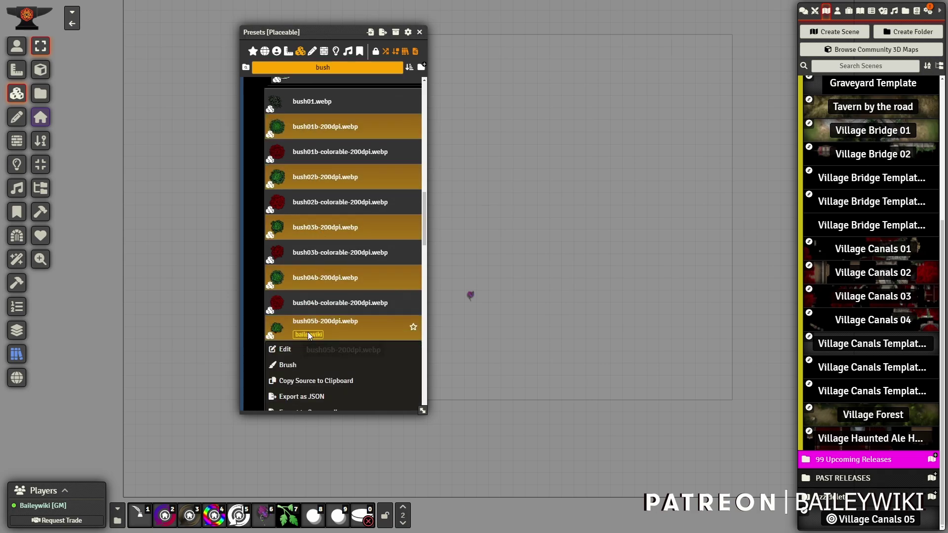
left_click(289, 365)
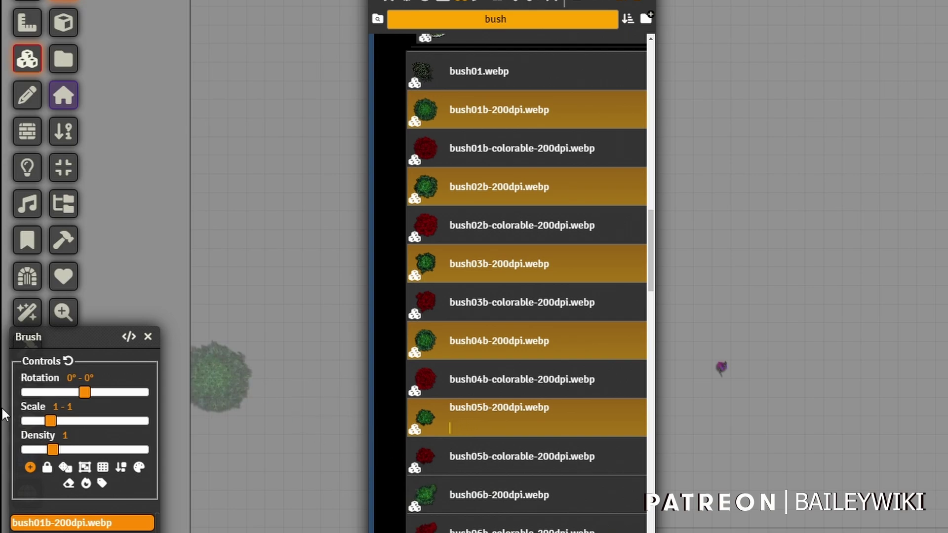
Set the bush brush's rotation range to -124° to 117° and scale to 0.8 to 1.22, with random preset selection enabled
left_click(27, 312)
left_click_drag(54, 311, 60, 311)
left_click_drag(98, 394, 126, 393)
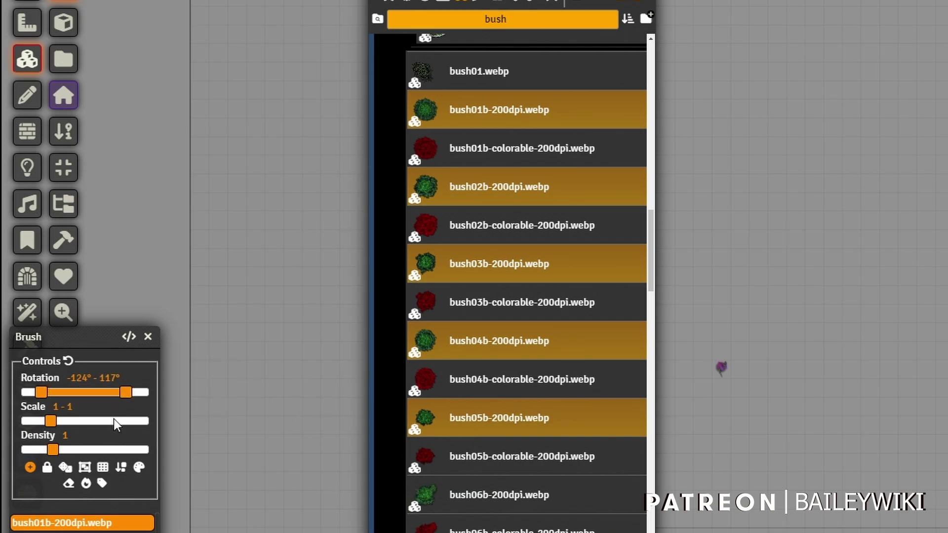
left_click_drag(51, 421, 58, 421)
left_click(65, 468)
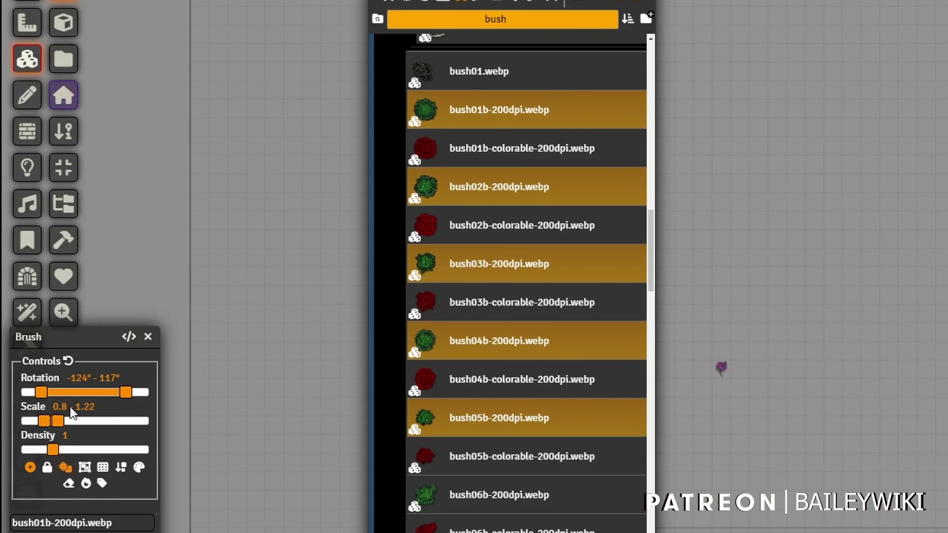
mouse_move(68, 341)
left_mouse_down()
mouse_move(186, 161)
mouse_move(210, 21)
left_mouse_up()
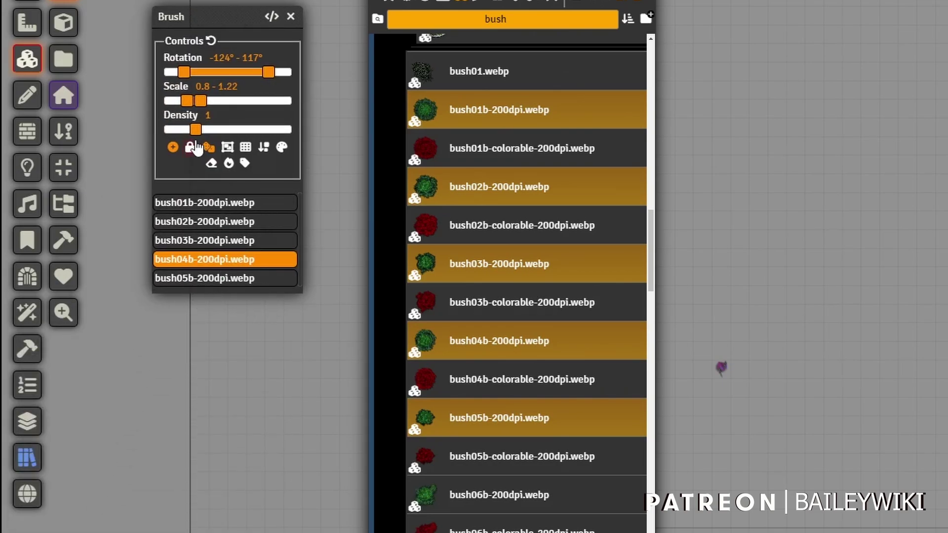
Add the TMFX effect "[BW] Drop Shadow Short X" to the bush brush
left_click(174, 149)
left_click(229, 165)
left_click(245, 199)
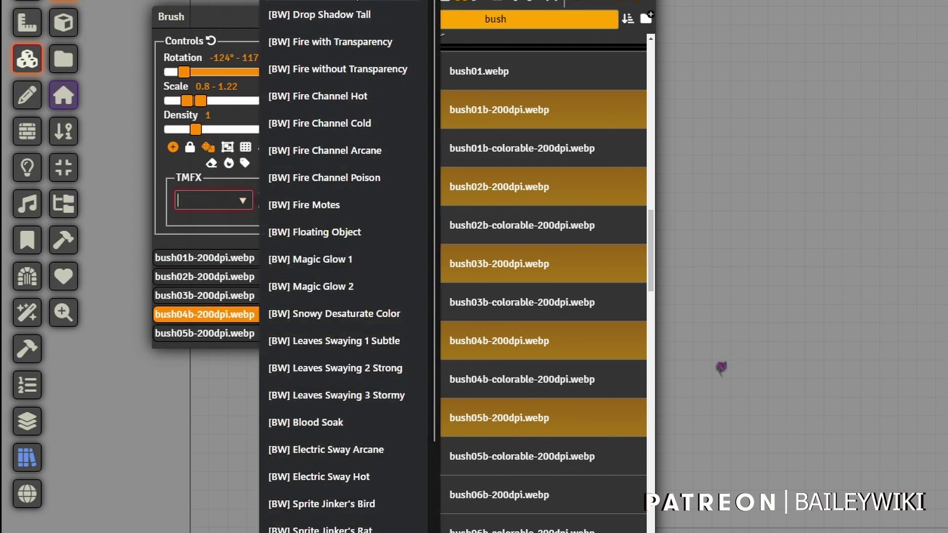
left_click(346, 2)
left_click(269, 201)
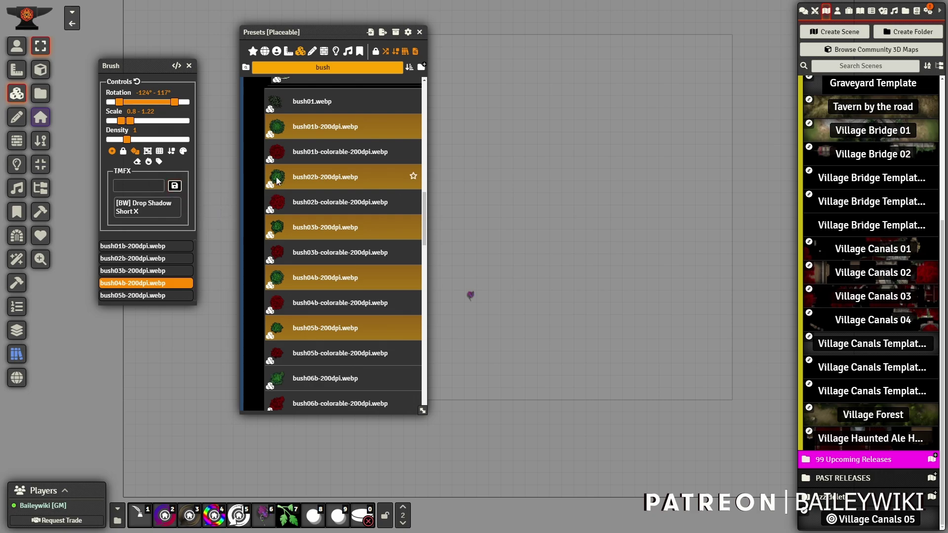
Paint seven randomly varied bushes with drop shadows in a cluster on the empty scene
left_click(490, 103)
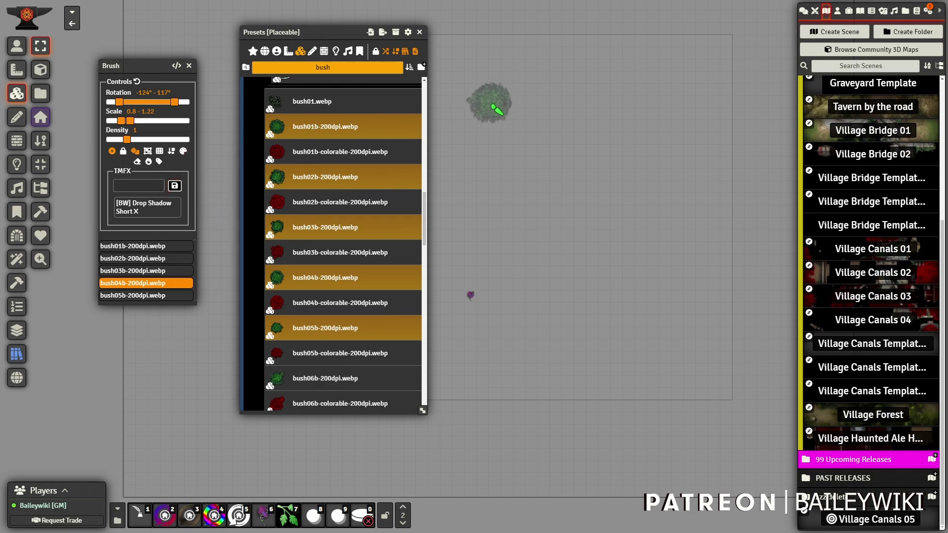
left_click(531, 89)
left_click(563, 105)
scroll(560, 136, "up", 2)
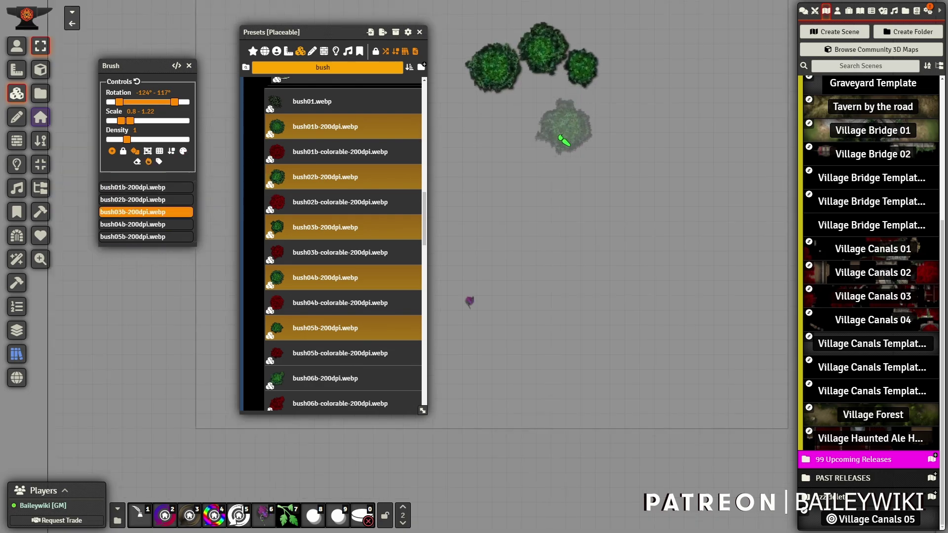
scroll(560, 137, "up", 8)
left_click(578, 55)
left_click(500, 64)
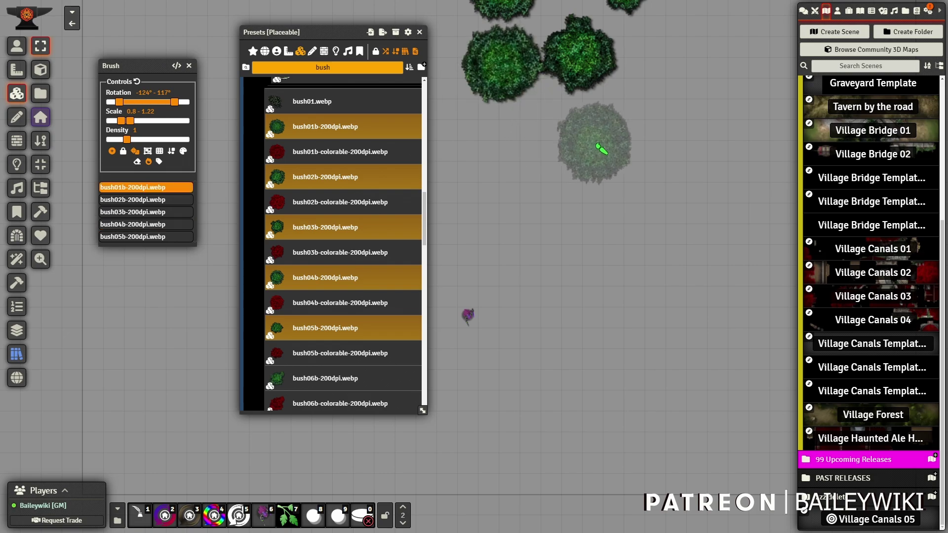
left_click(645, 94)
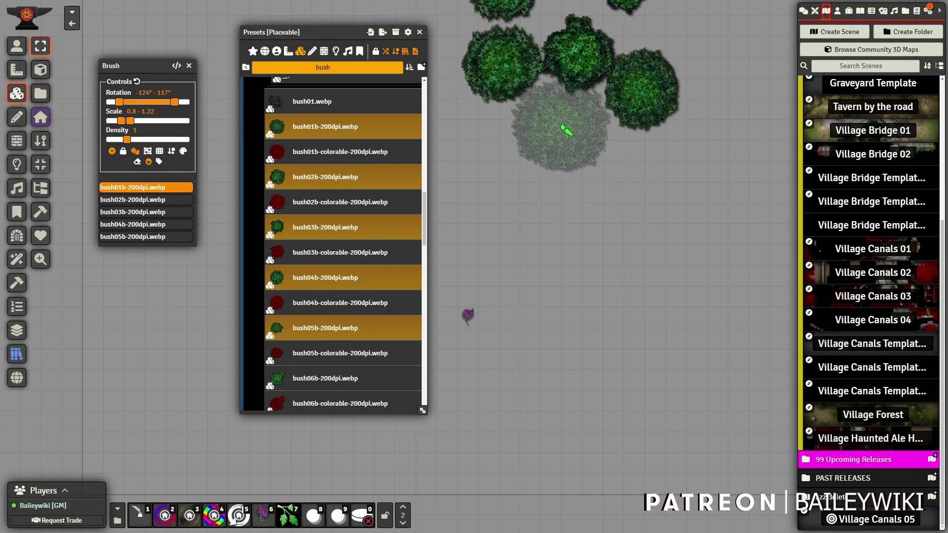
left_click(563, 128)
Paint more bushes into the gaps of the cluster, leave the brush and box-select the painted bushes
left_click_drag(637, 223, 606, 351)
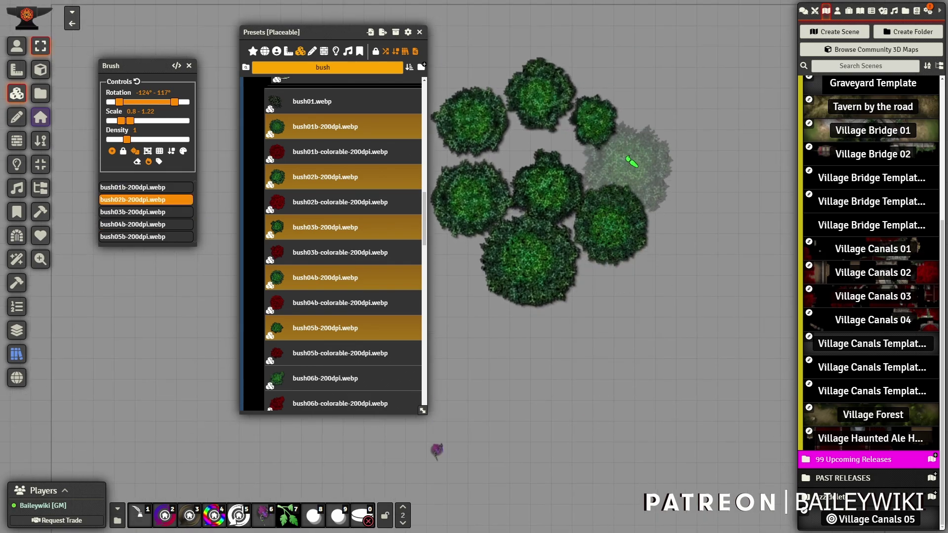
mouse_move(627, 156)
left_mouse_down()
mouse_move(539, 144)
mouse_move(491, 153)
mouse_move(574, 156)
left_mouse_up()
left_click(572, 153)
scroll(550, 148, "down", 1)
key("Escape")
left_click_drag(694, 95, 449, 330)
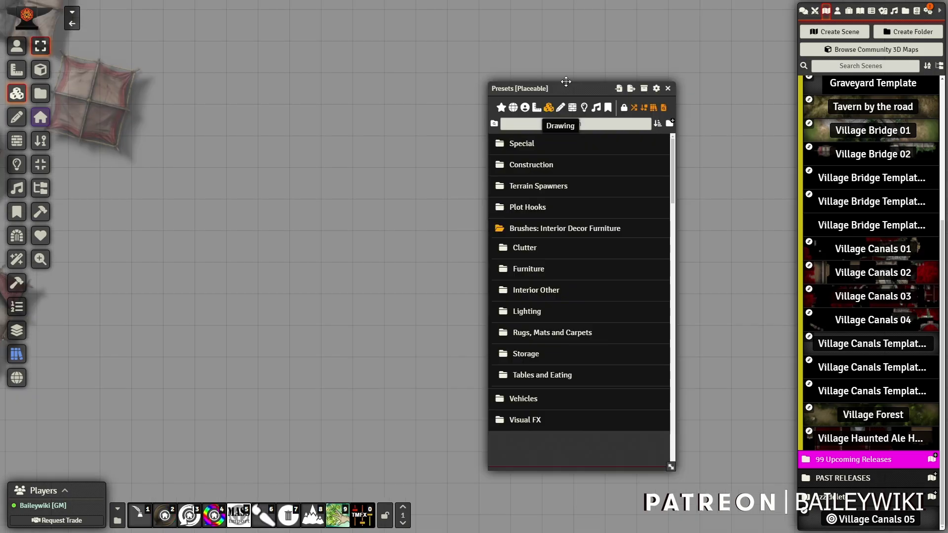
Search the tile presets for "brush" and look through the matching ready-made brush presets
left_click_drag(570, 85, 642, 75)
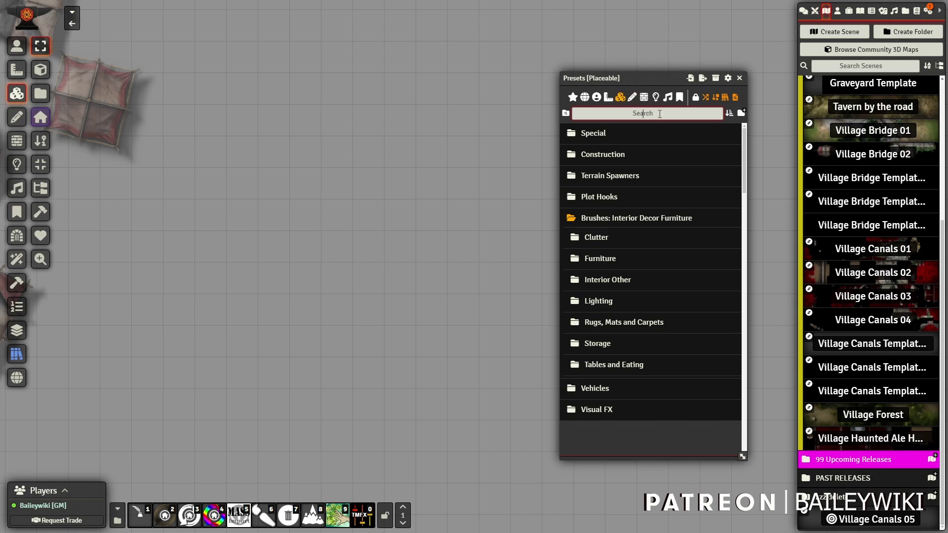
type("h")
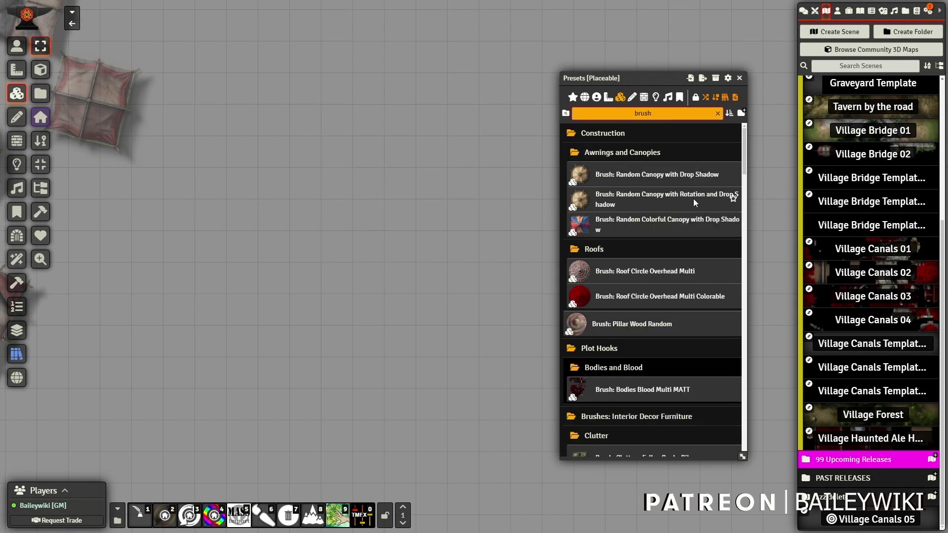
scroll(639, 251, "down", 6)
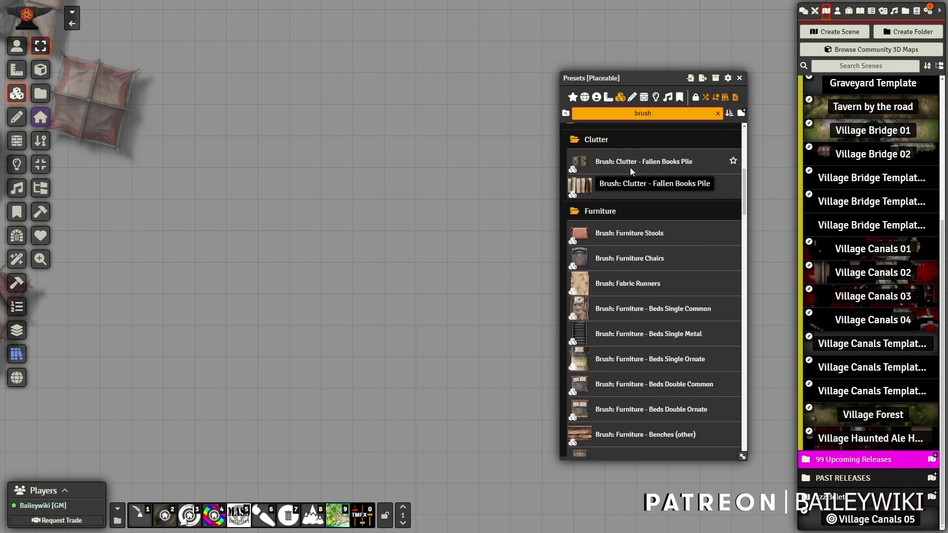
scroll(642, 192, "up", 7)
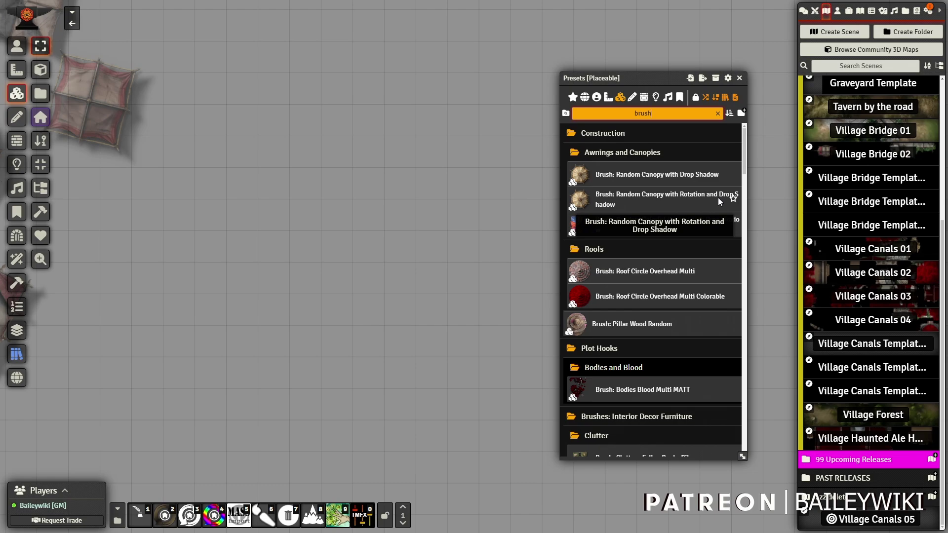
Activate the preset "Brush: Random Canopy with Rotation and Drop Shadow" as a brush and show its TMFX options
mouse_move(715, 202)
right_click(665, 208)
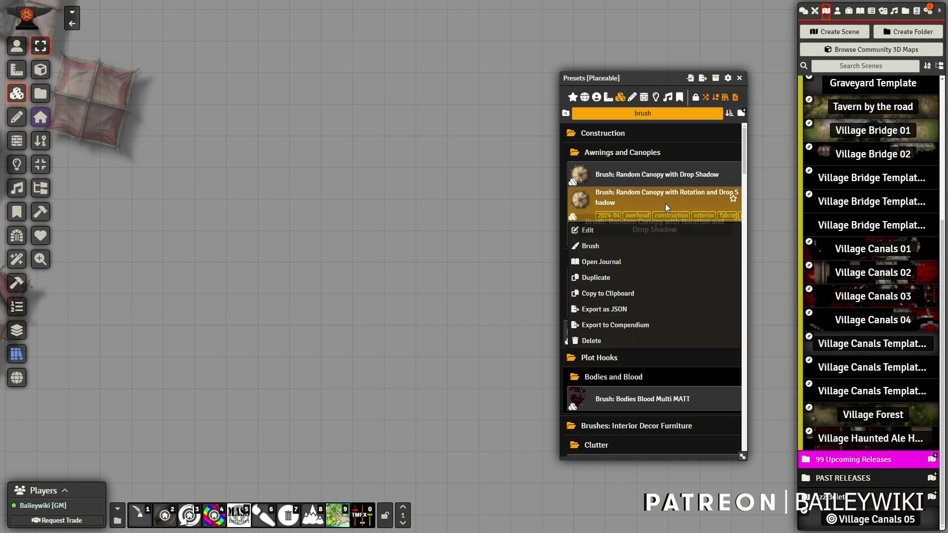
left_click(594, 254)
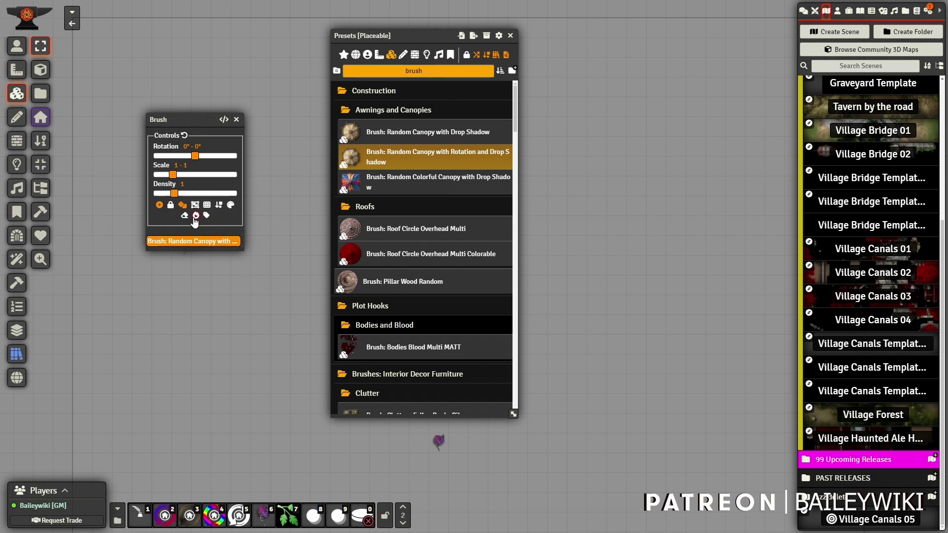
left_click(195, 216)
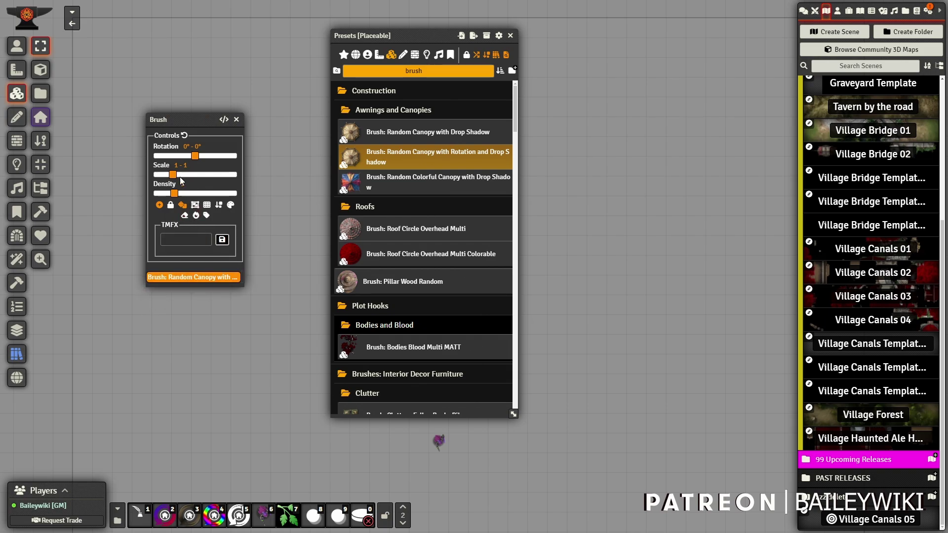
left_click_drag(190, 119, 199, 222)
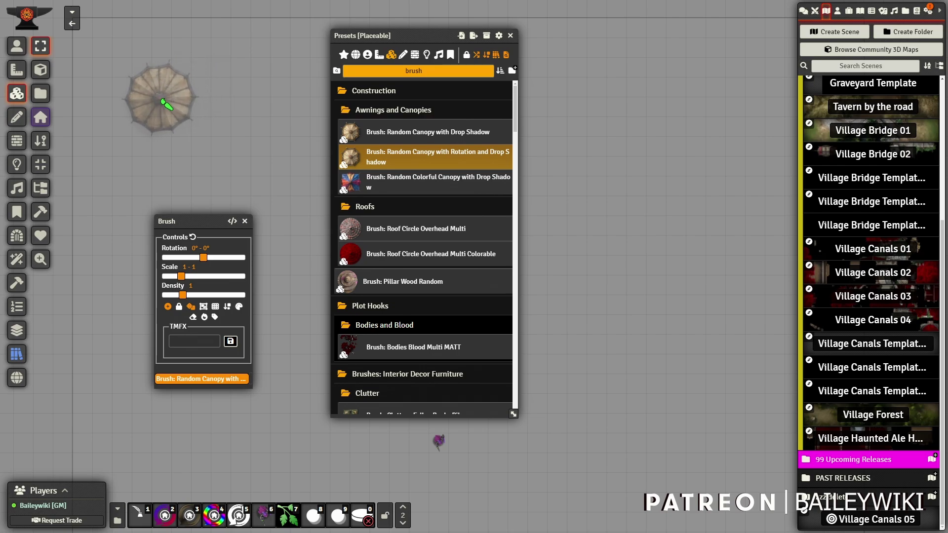
Paint eight random canopies with varied rotation and drop shadows onto the scene, then leave the brush
left_click(162, 101)
left_click(241, 72)
left_click(285, 134)
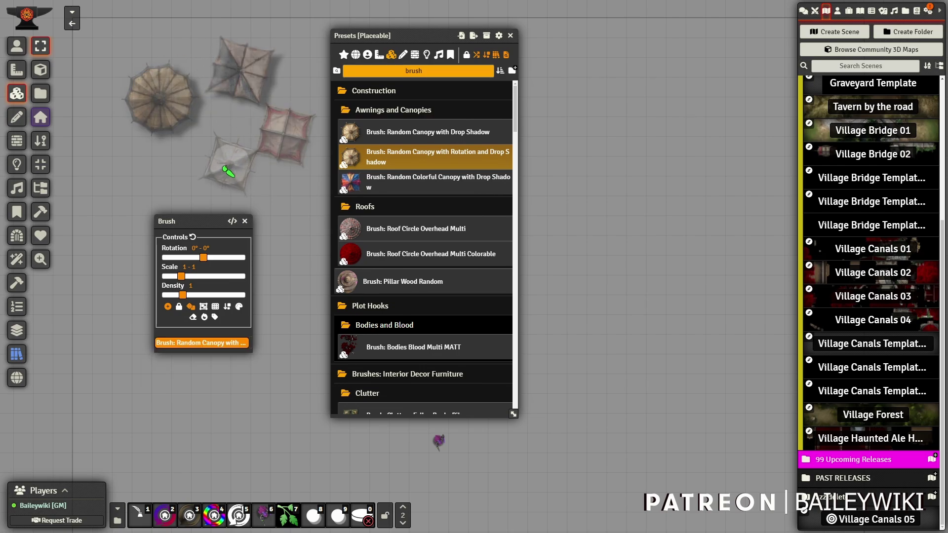
left_click(124, 157)
left_click(195, 175)
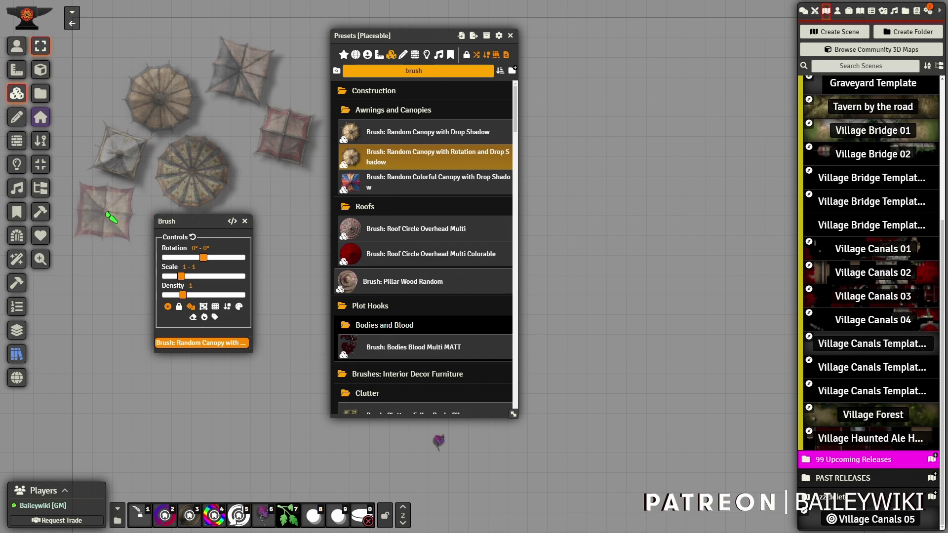
left_click(115, 201)
left_click(114, 261)
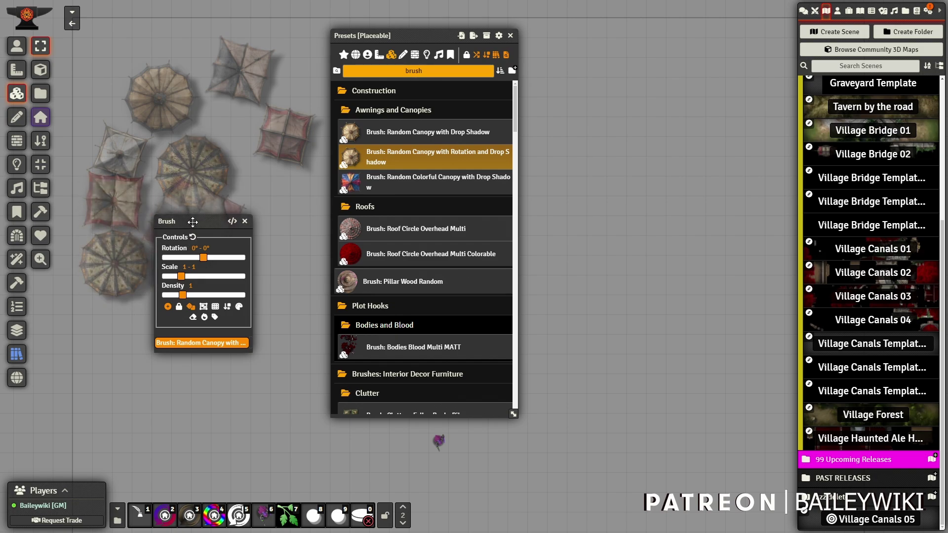
left_click_drag(193, 223, 662, 177)
left_click(197, 266)
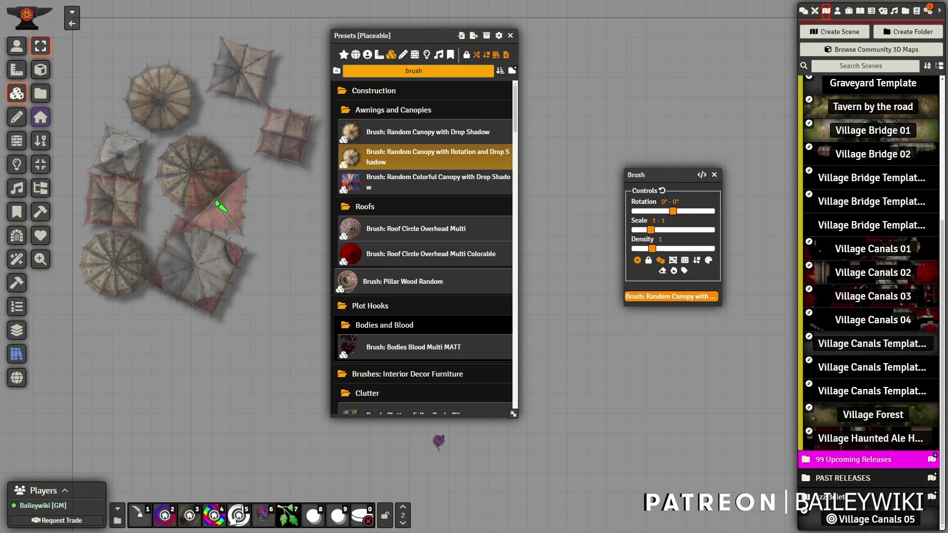
key("Escape")
Examine the Overhead and Levels settings of the round canopy tile in the middle of the group and close them
double_click(200, 181)
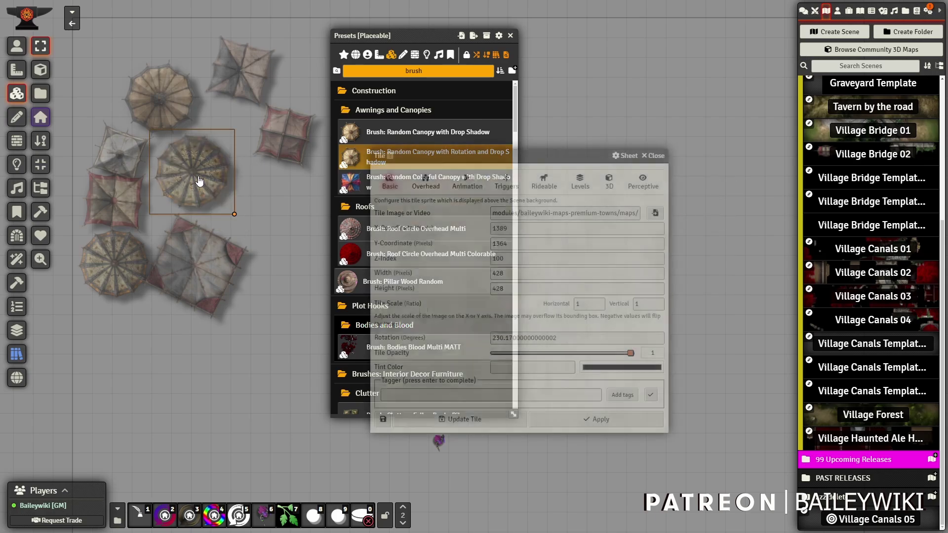
left_click(428, 185)
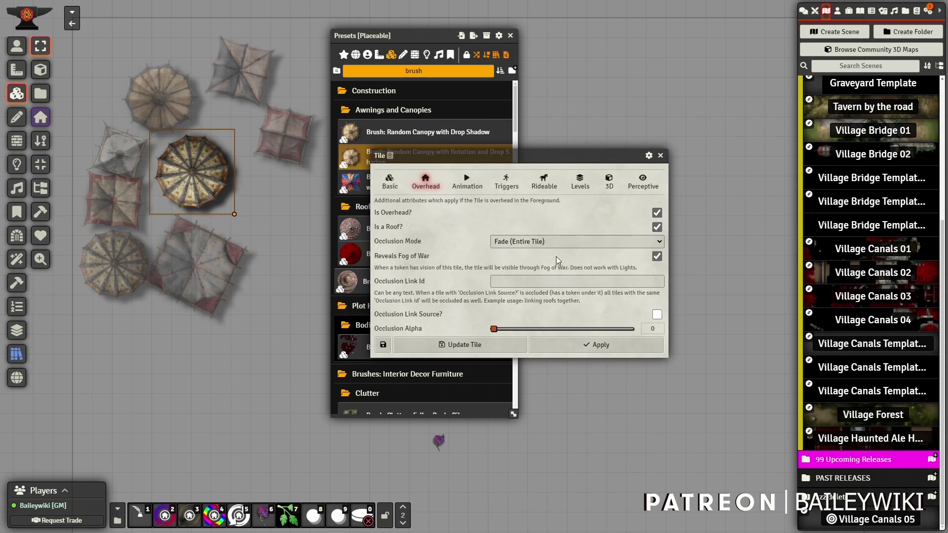
left_click(575, 186)
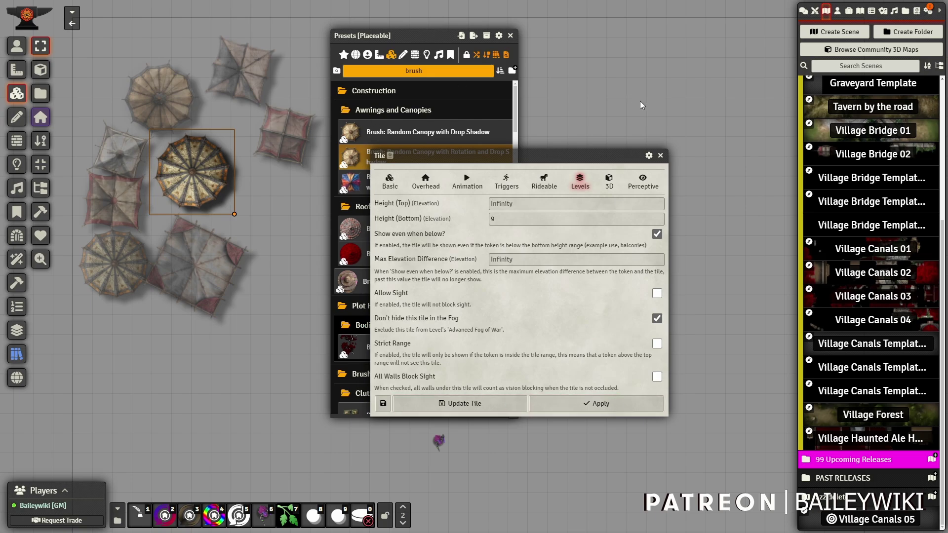
left_click(661, 156)
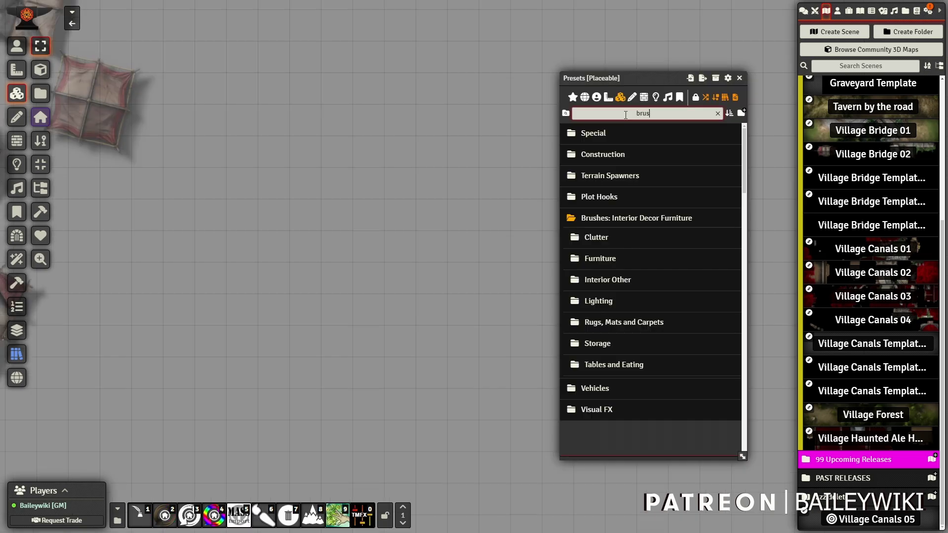
Search the presets for "brush storage" and select the storage brushes for Barrels, Chests Trunks Wood, Crates, Prefabs Barrel Crate Sack, and Sacks
type("h")
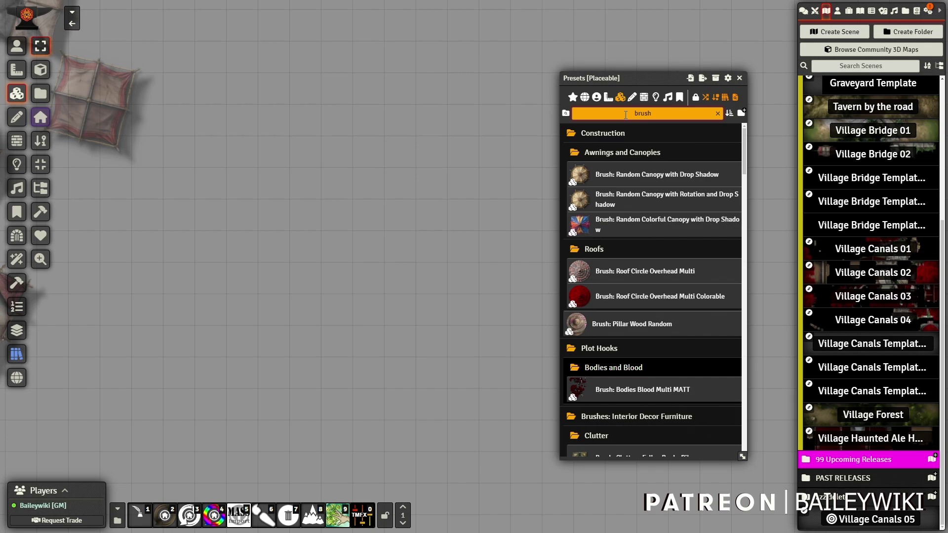
type(" storage")
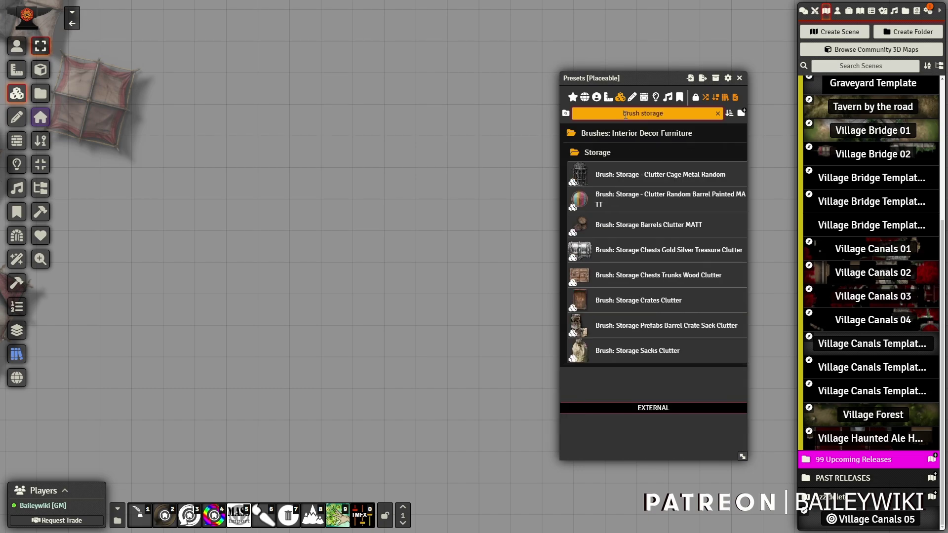
left_click(658, 228)
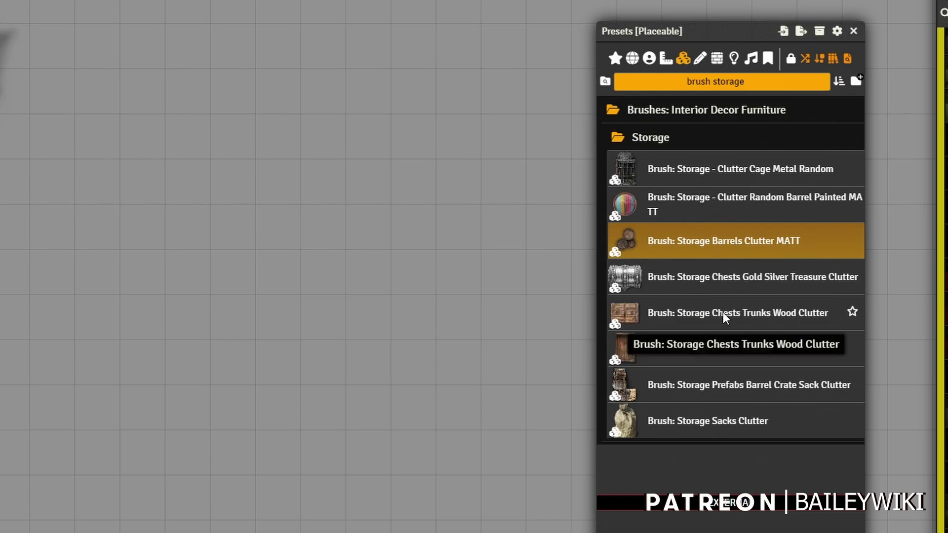
left_click(724, 318, "ctrl")
left_click(707, 358, "ctrl")
left_click(702, 387, "ctrl")
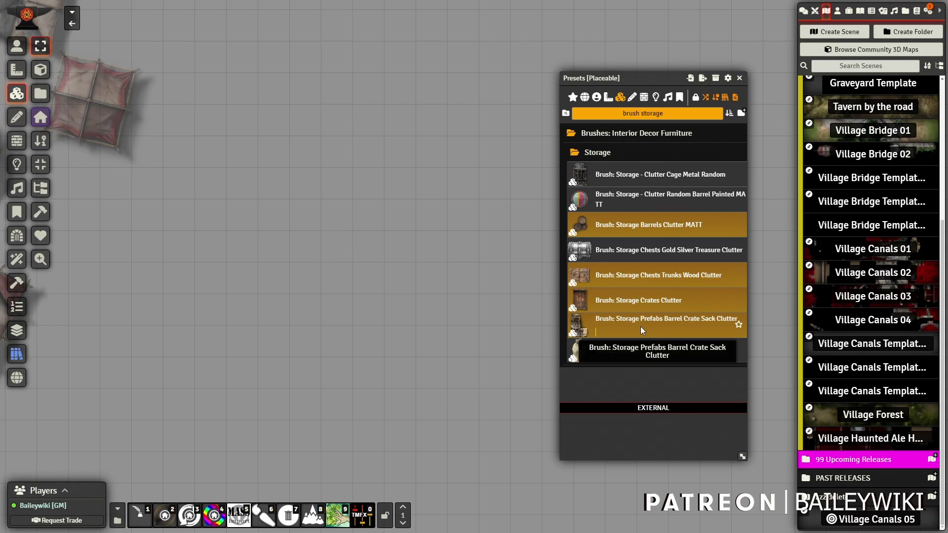
left_click(651, 353, "ctrl")
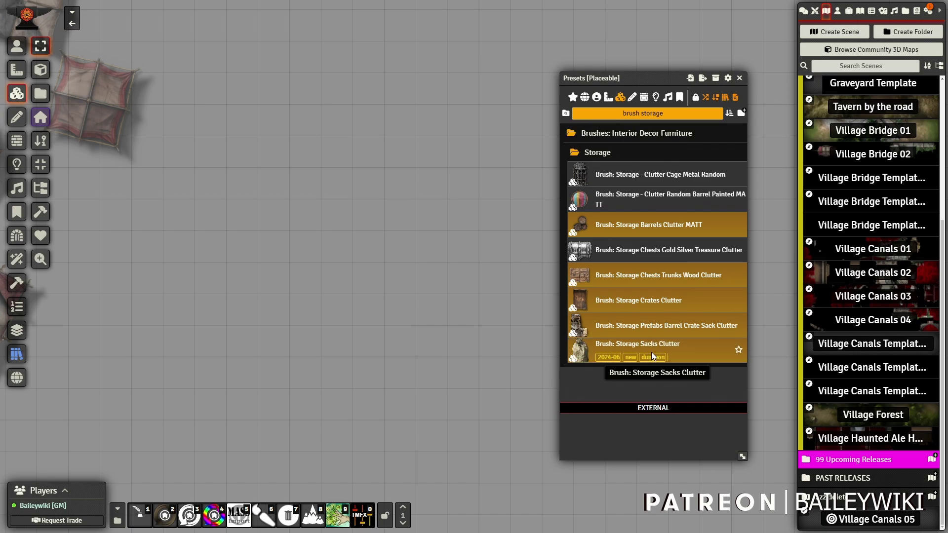
Activate the selected storage presets as one combined brush and add the TMFX effect "[BW] Drop Shadow Short"
right_click(649, 331)
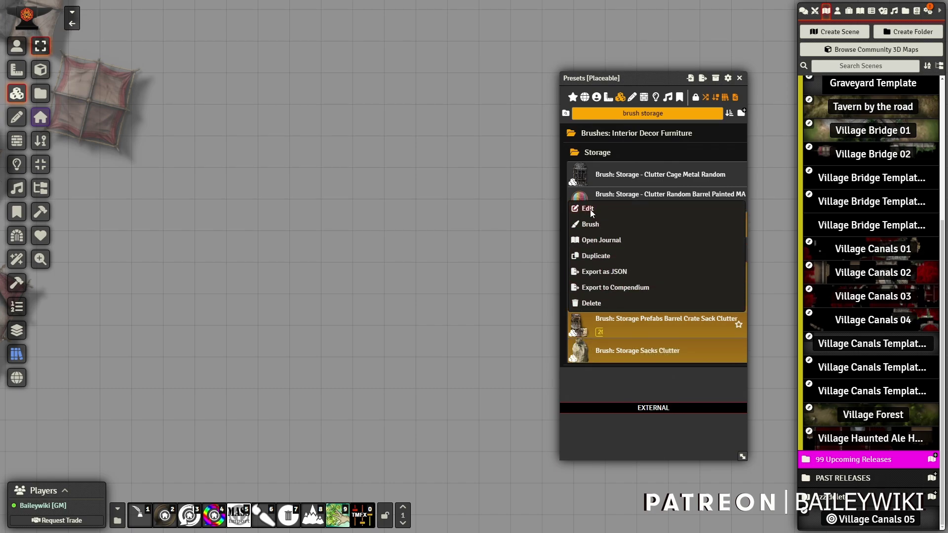
left_click(594, 222)
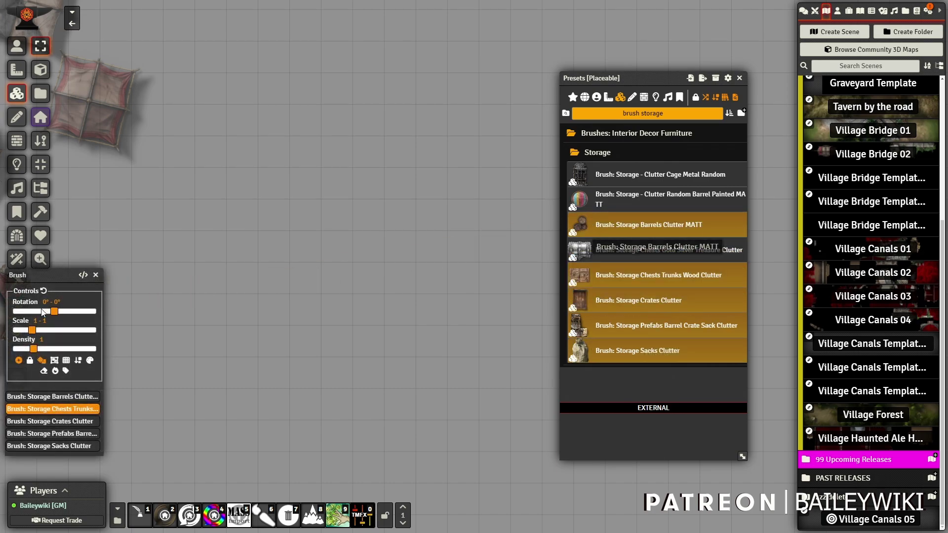
left_click(55, 372)
left_click(66, 397)
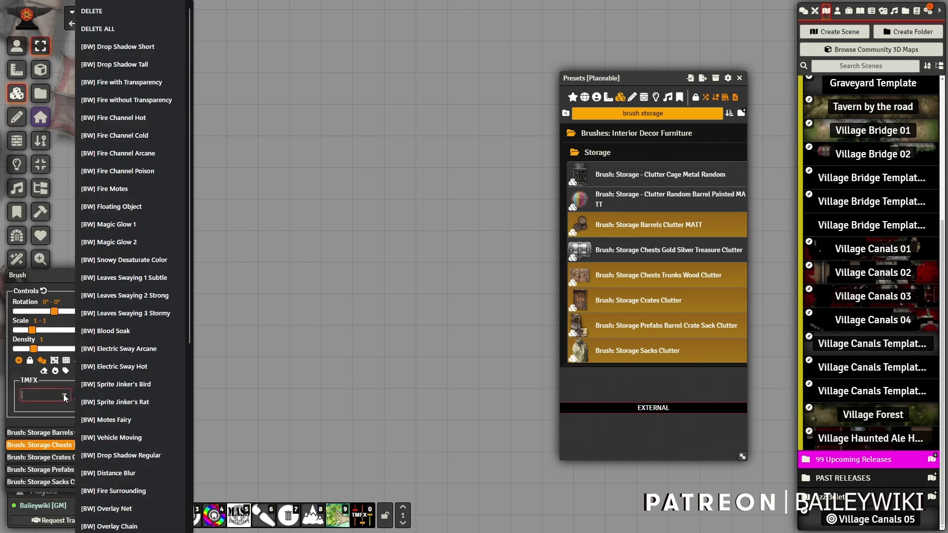
left_click(133, 48)
left_click(81, 397)
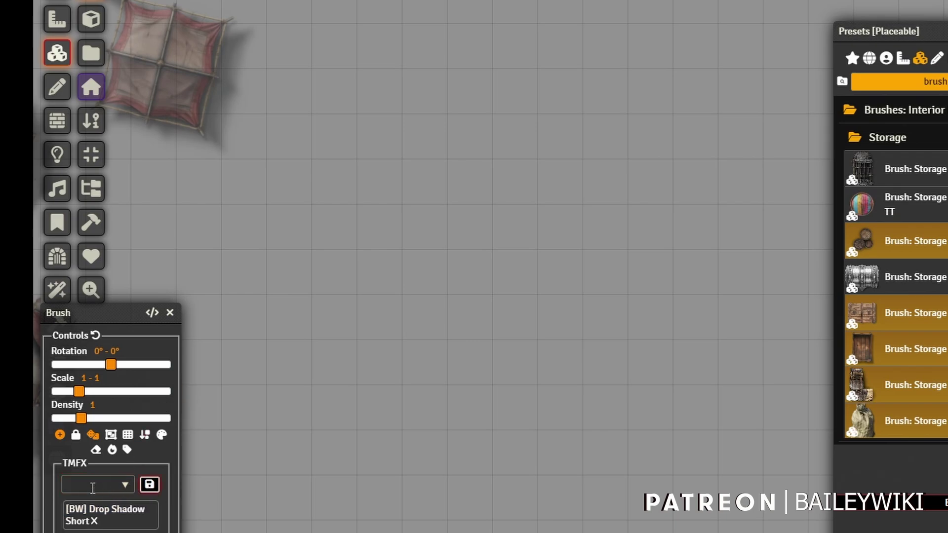
Set the brush's random rotation range to -152° to 156° and its scale range to 0.78 to 1.13
left_click(91, 435)
left_click_drag(110, 364, 163, 364)
left_click_drag(78, 365, 61, 365)
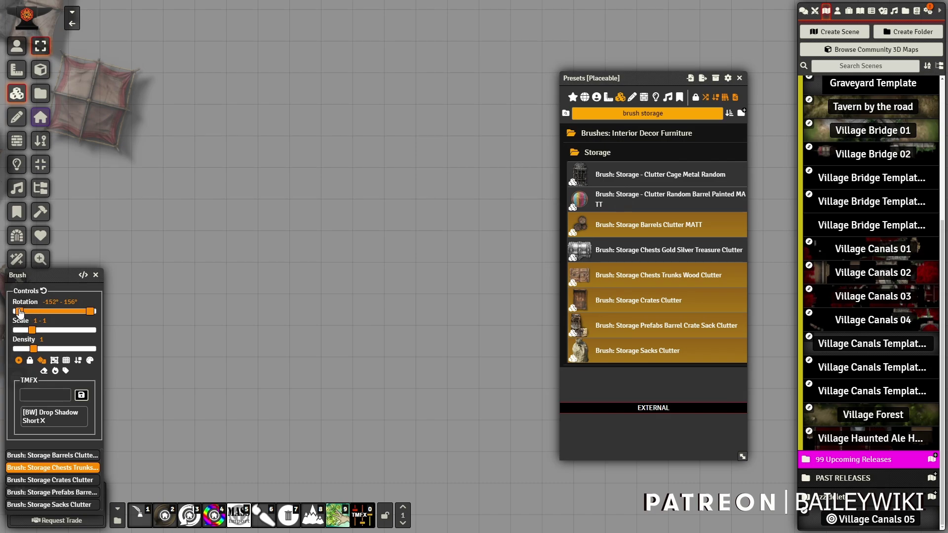
left_click_drag(33, 330, 35, 330)
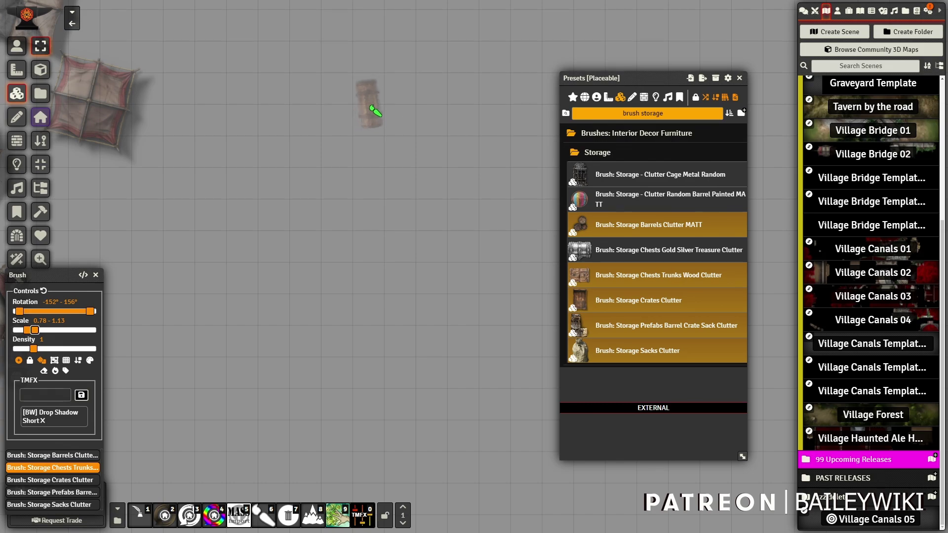
Paint a lying barrel, an upright barrel beside it and a wooden chest above the upright barrel on the empty ground
left_click_drag(387, 143, 435, 209)
scroll(435, 209, "up", 8)
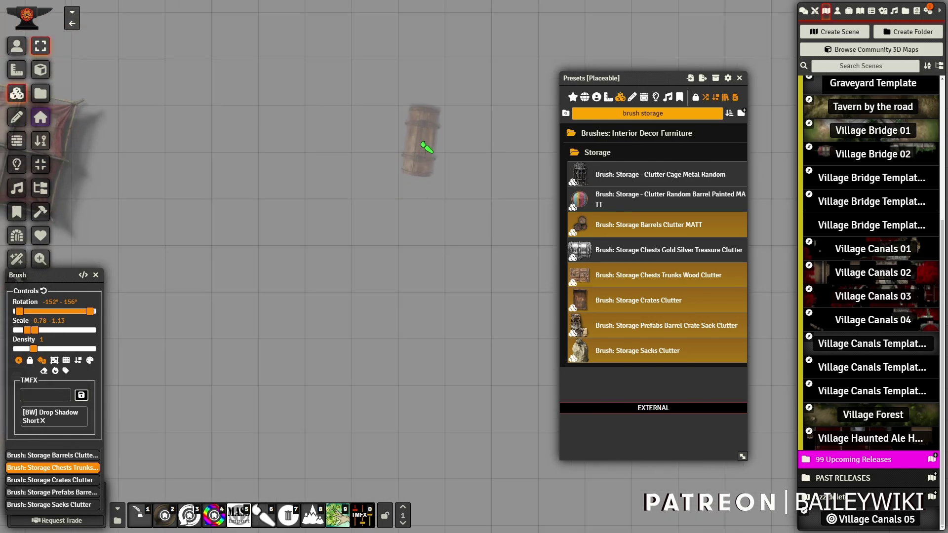
left_click(423, 154)
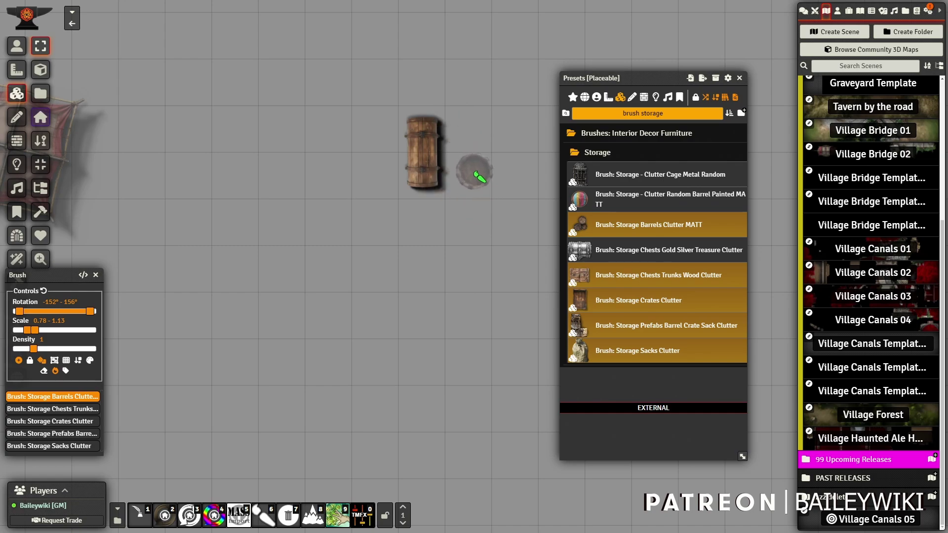
left_click(469, 173)
left_click_drag(517, 219, 458, 208)
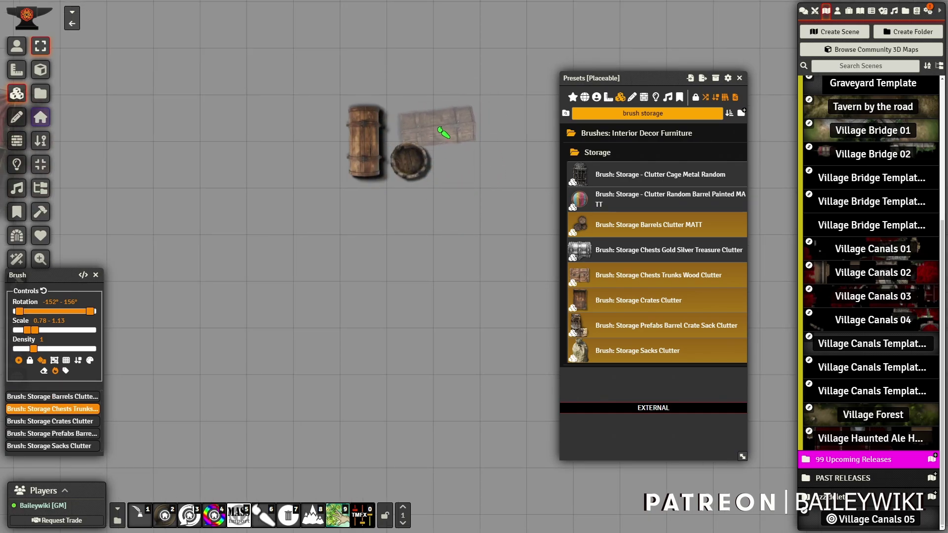
left_click(434, 114)
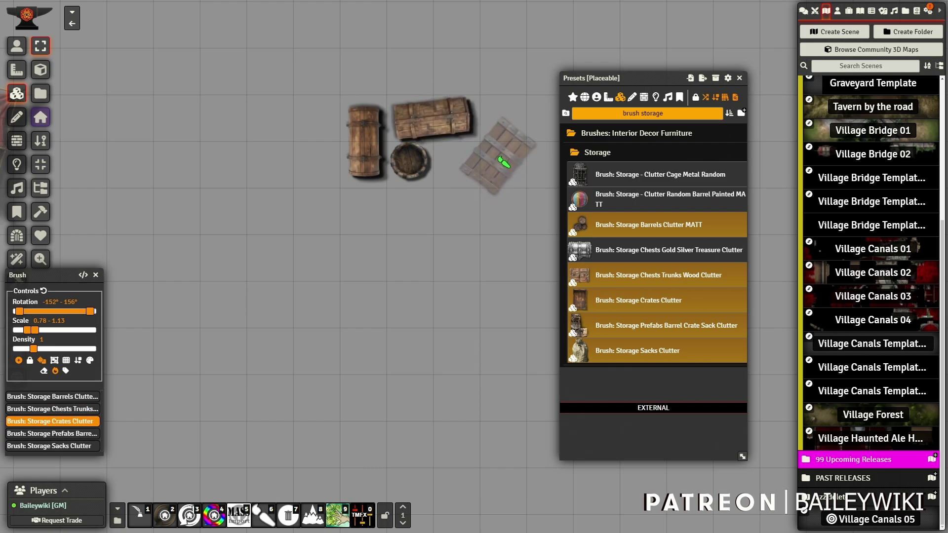
Paint an angled crate with a second crate below, a sack beside the chest, and a prefab clutter pile beneath the crates
left_click_drag(436, 205, 376, 192)
left_click(403, 134)
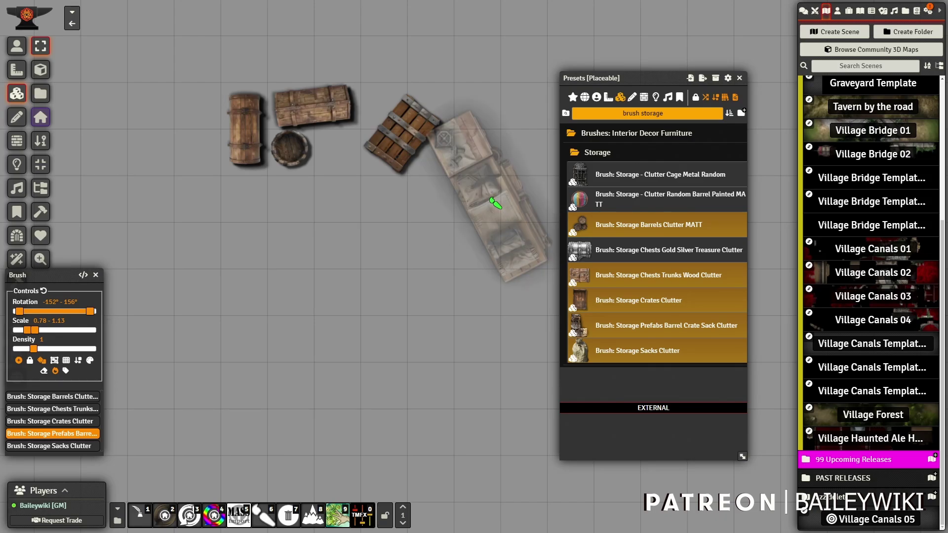
scroll(492, 201, "up", 1)
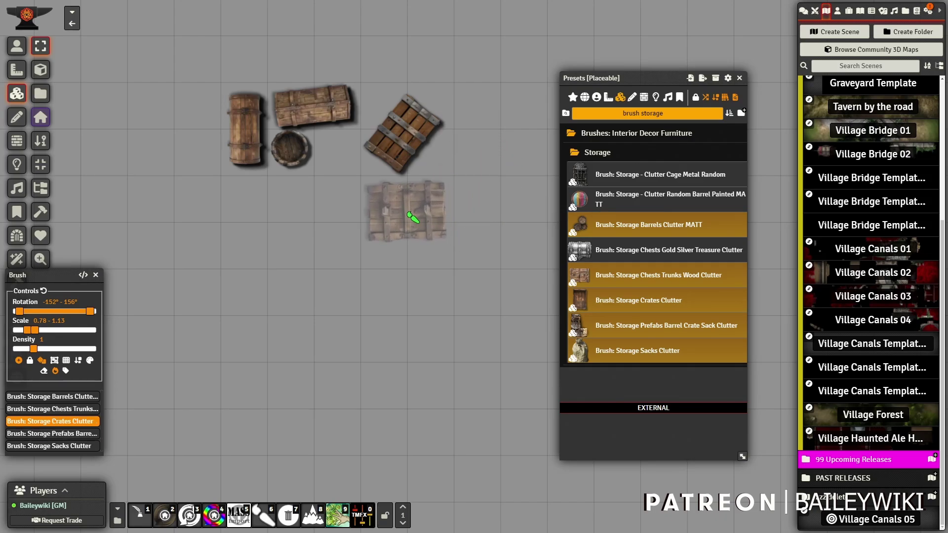
left_click(413, 218)
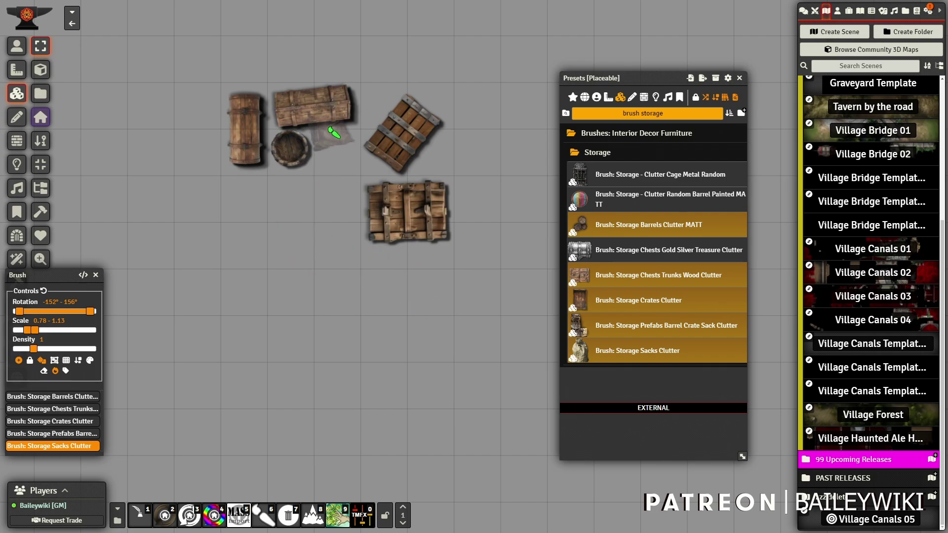
left_click(337, 136)
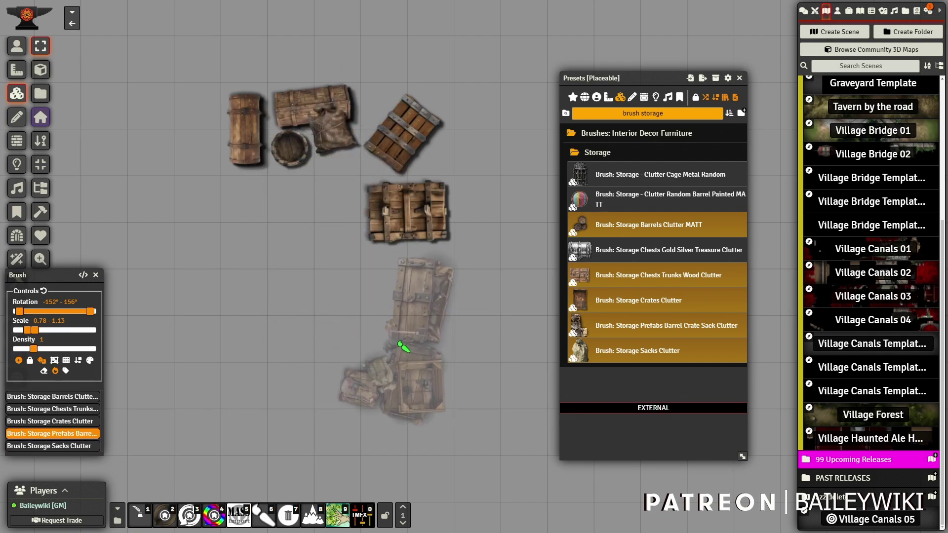
left_click(414, 351)
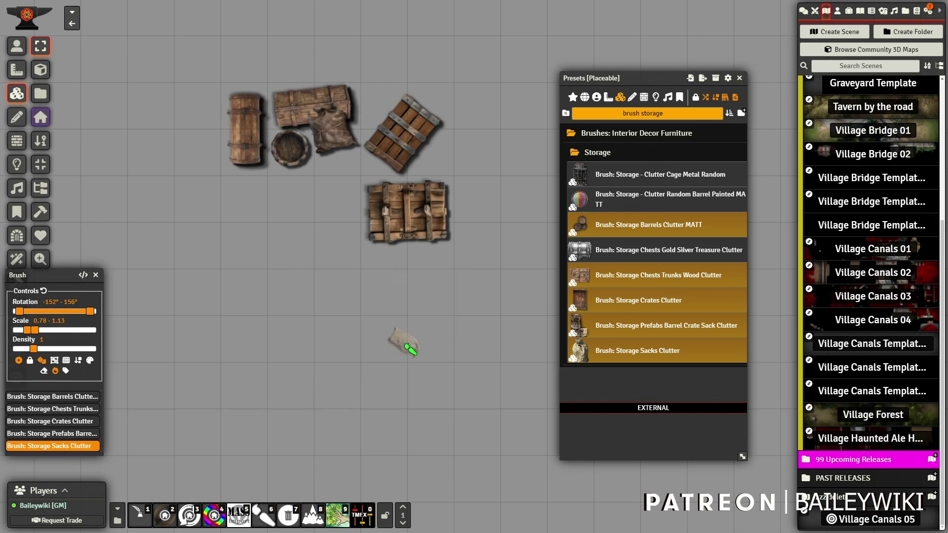
Paint sacks on the lower crate and beside the angled crate, and add an open crate next to the lying barrel
scroll(345, 192, "down", 7)
scroll(378, 215, "up", 9)
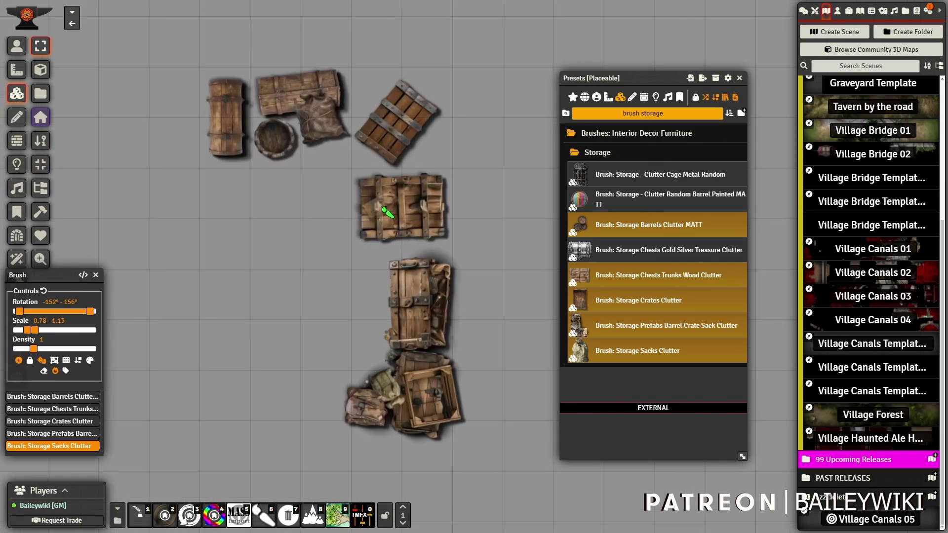
left_click(427, 212)
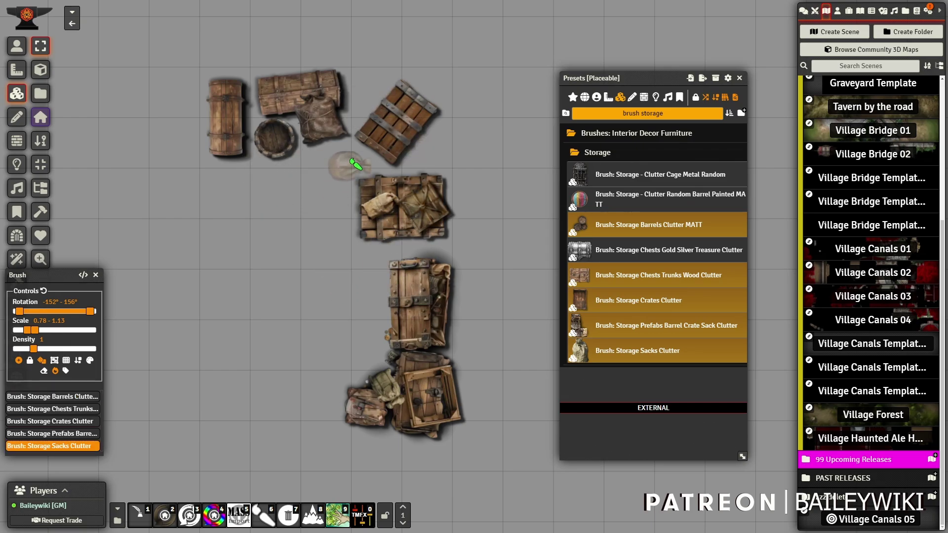
scroll(352, 170, "down", 1)
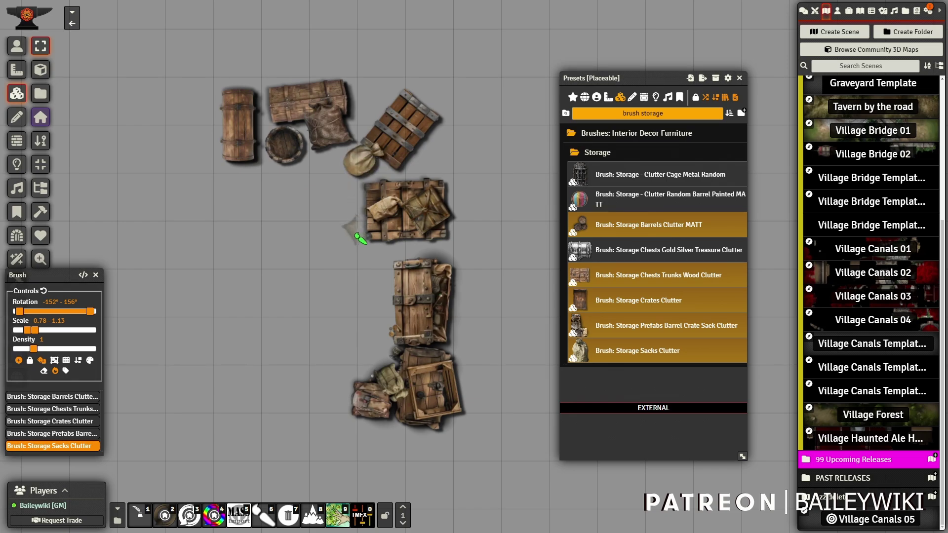
scroll(332, 210, "up", 1)
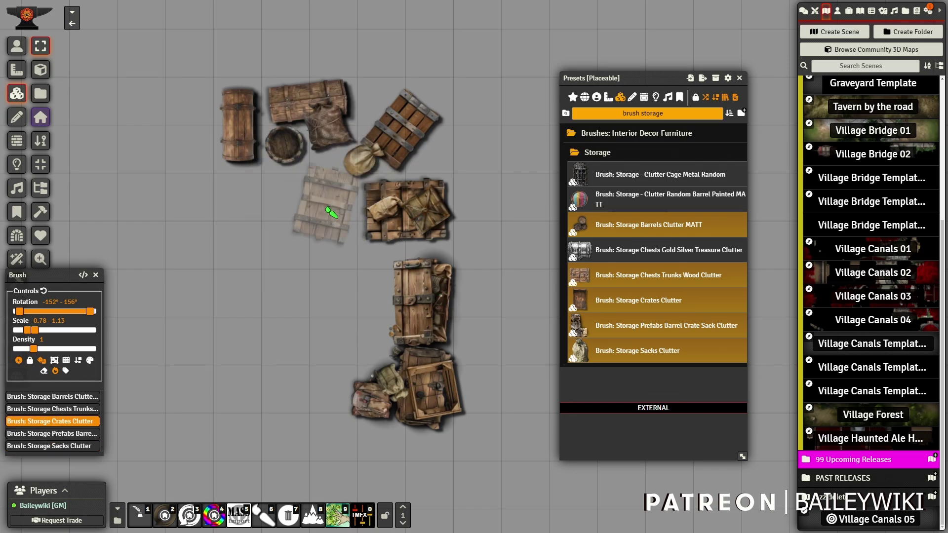
scroll(208, 232, "up", 1)
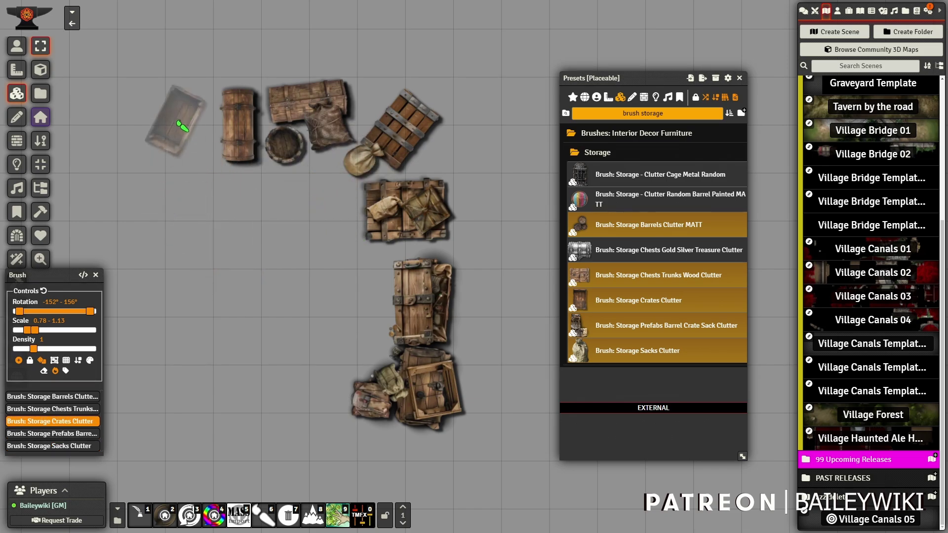
left_click(198, 130)
scroll(263, 257, "down", 3)
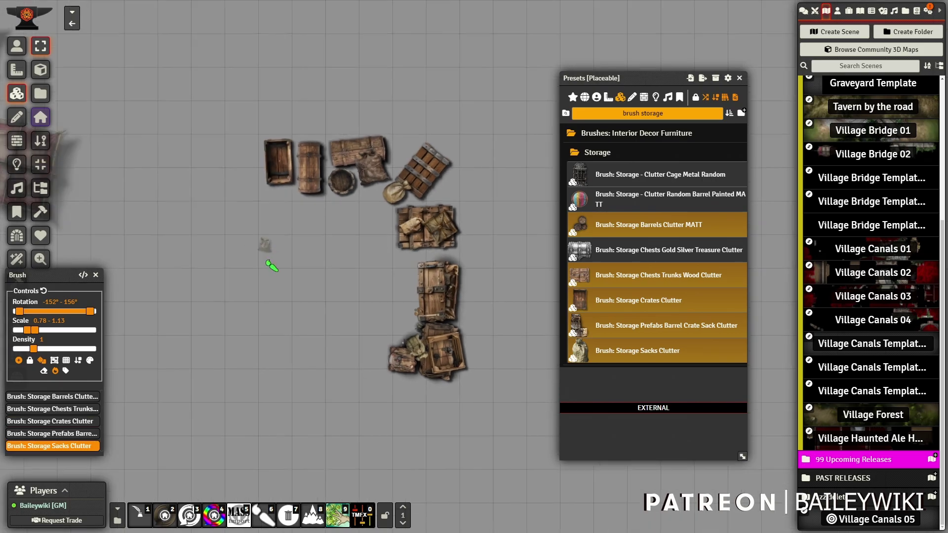
Remove the Sacks, Barrels, Chests Trunks and Crates presets from the combined brush, keeping only Storage Prefabs Barrel Crate Sack Clutter
left_click_drag(275, 160, 272, 277)
scroll(320, 204, "up", 5)
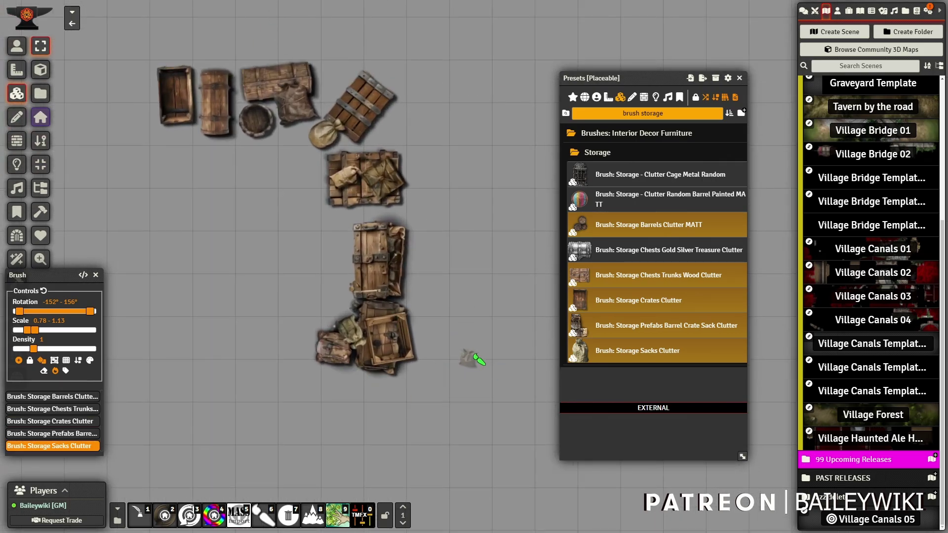
left_click_drag(470, 360, 455, 312)
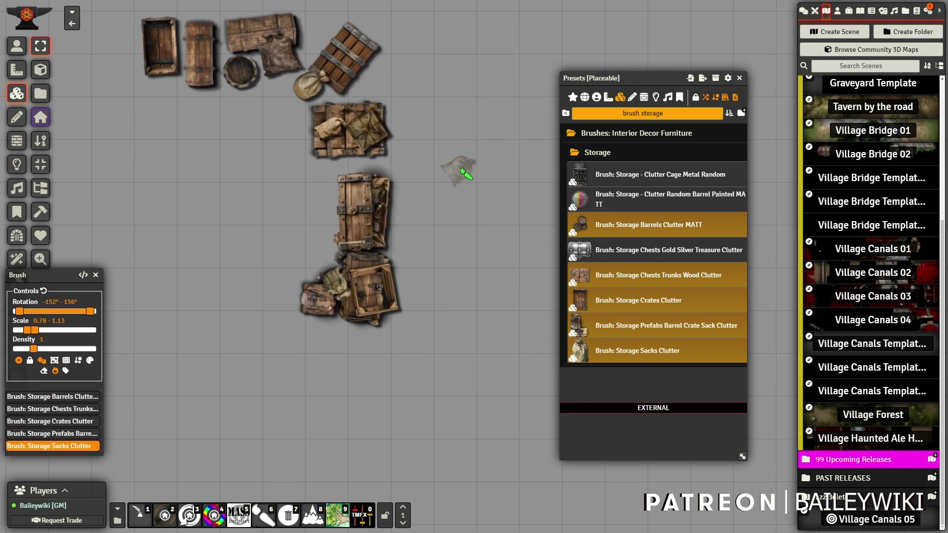
right_click(43, 447)
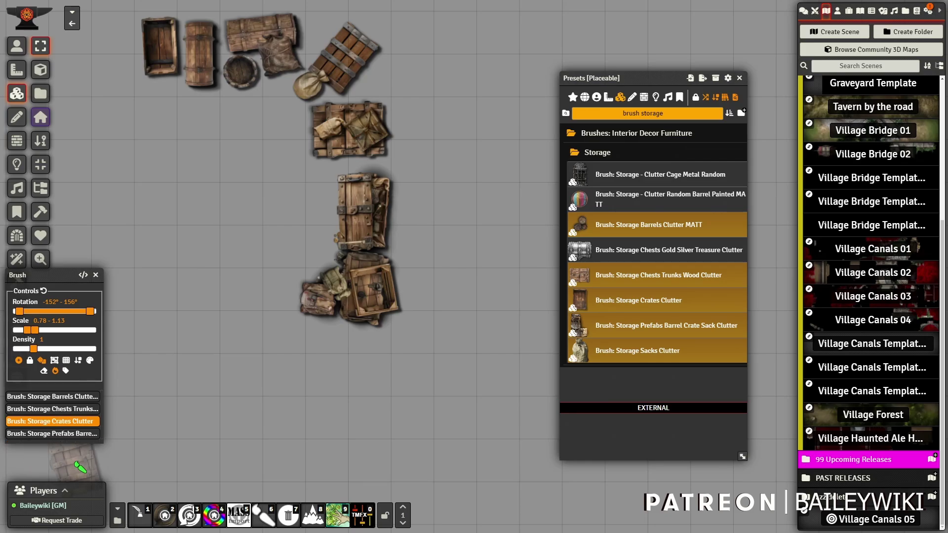
right_click(52, 396)
right_click(54, 396)
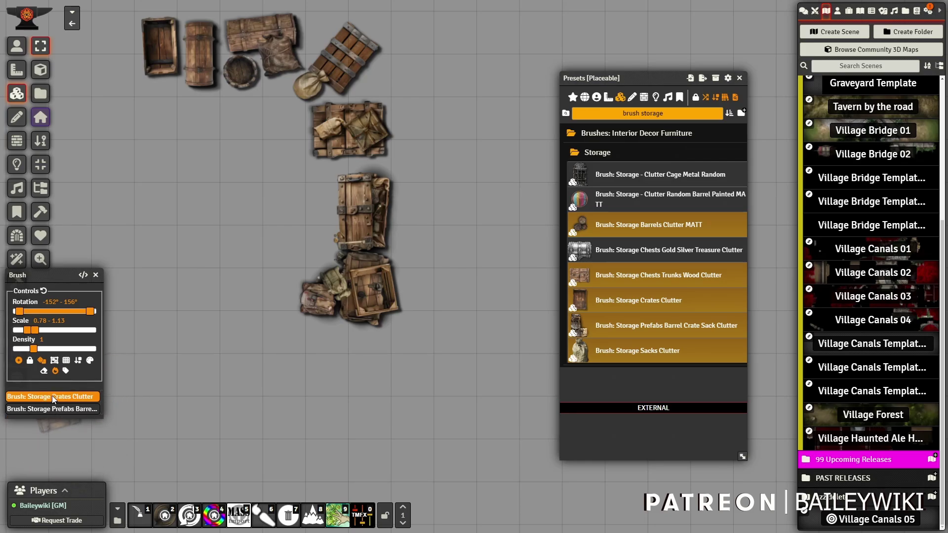
right_click(53, 396)
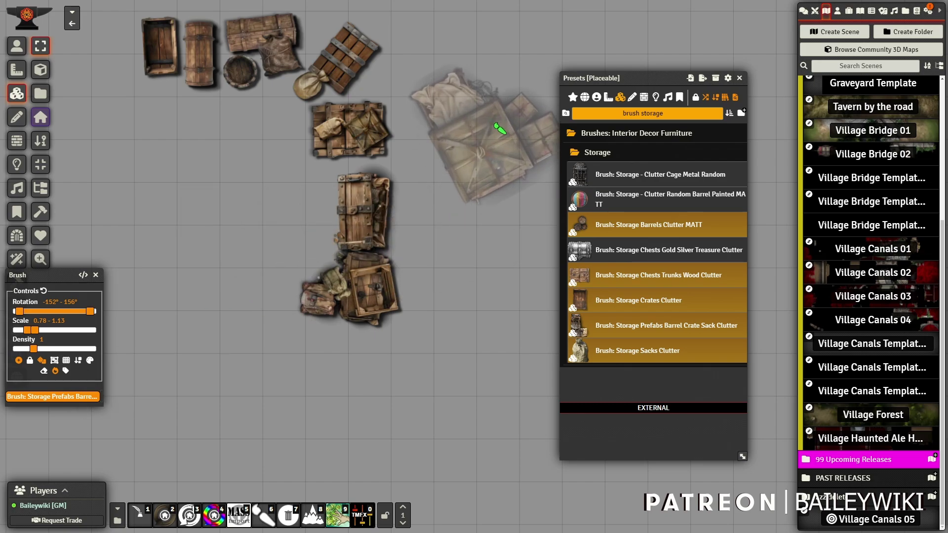
Paint five randomized storage prefabs down the open ground beside the existing clutter, including crate stacks, barrel groups and sacks
left_click(494, 91)
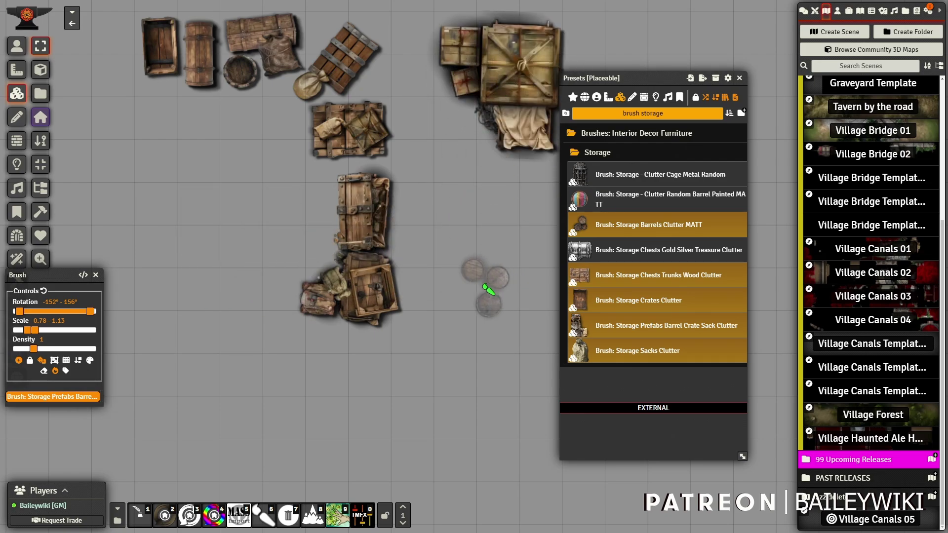
left_click_drag(492, 290, 364, 267)
left_click(354, 148)
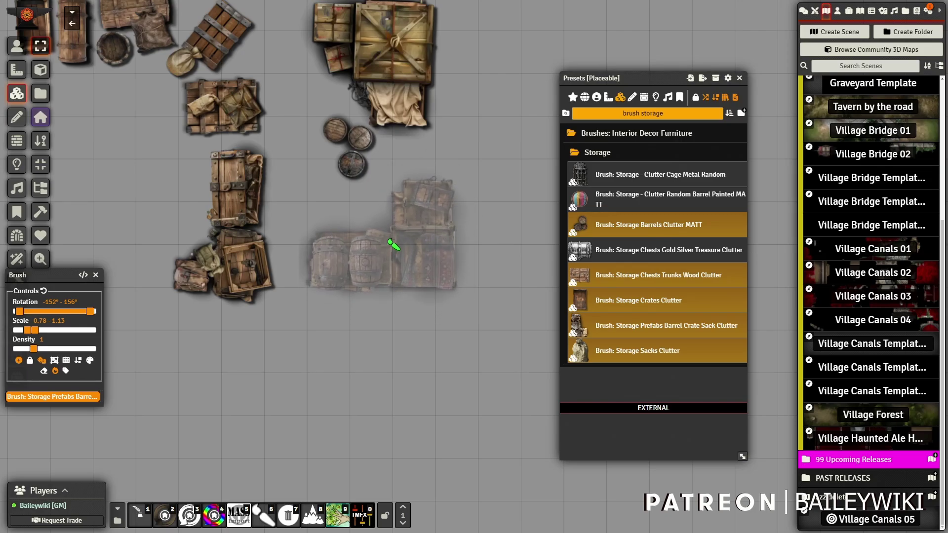
left_click(394, 247)
left_click(392, 293)
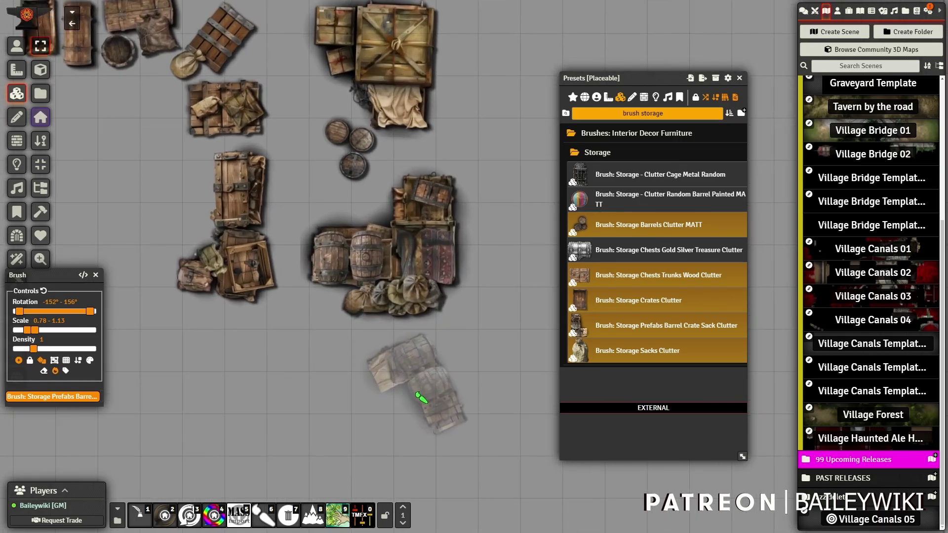
left_click(423, 385)
left_click_drag(328, 417, 357, 246)
scroll(426, 368, "up", 5)
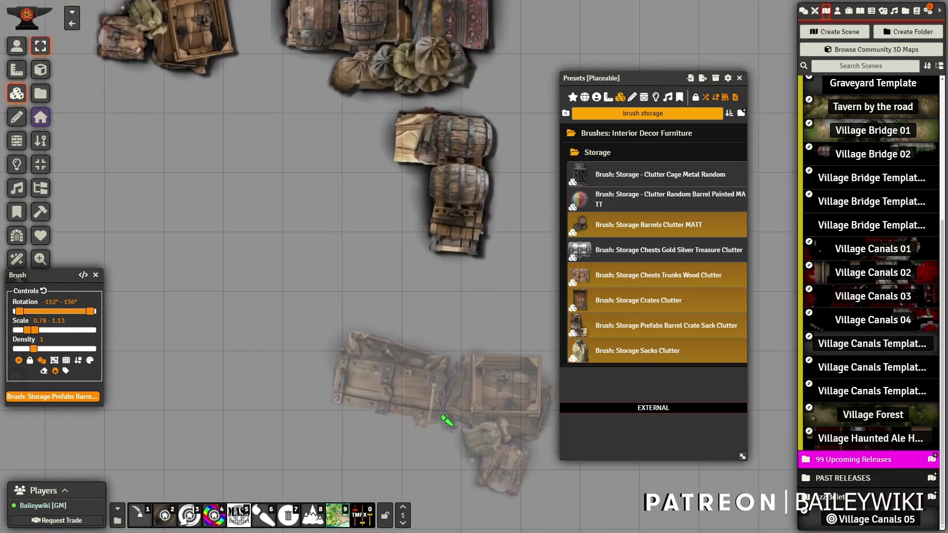
Paint one more storage prefab below the barrel stack, and delete all the painted storage clutter from the scene
left_click(429, 388)
scroll(328, 270, "down", 15)
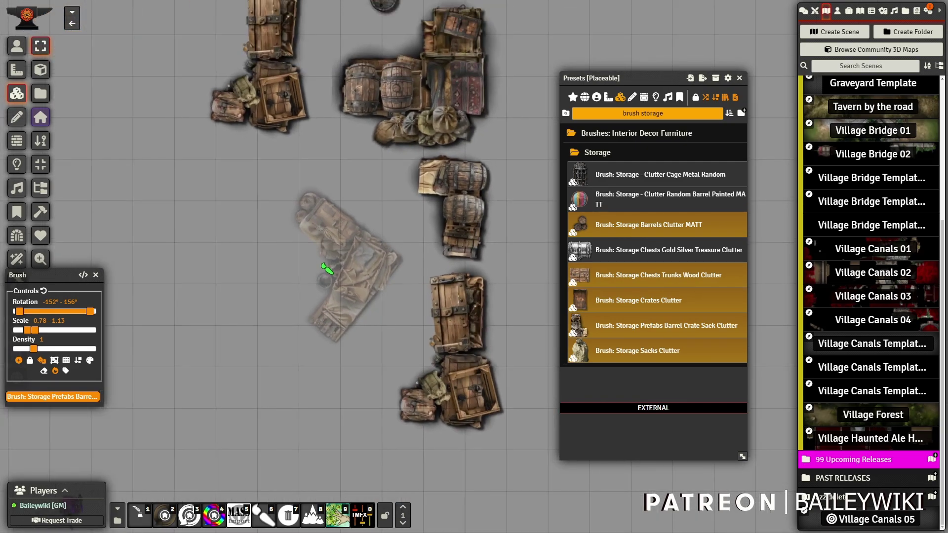
key("Escape")
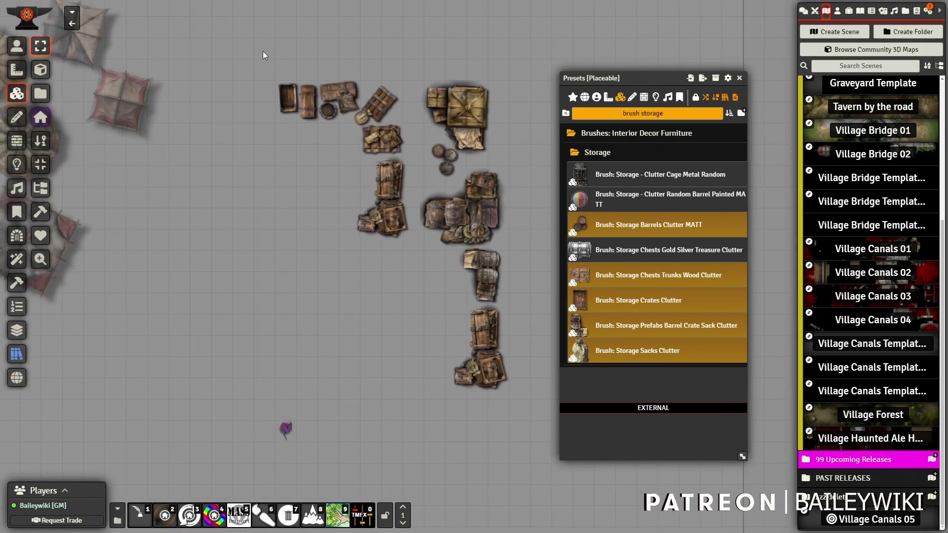
left_click_drag(540, 379, 538, 377)
key("Delete")
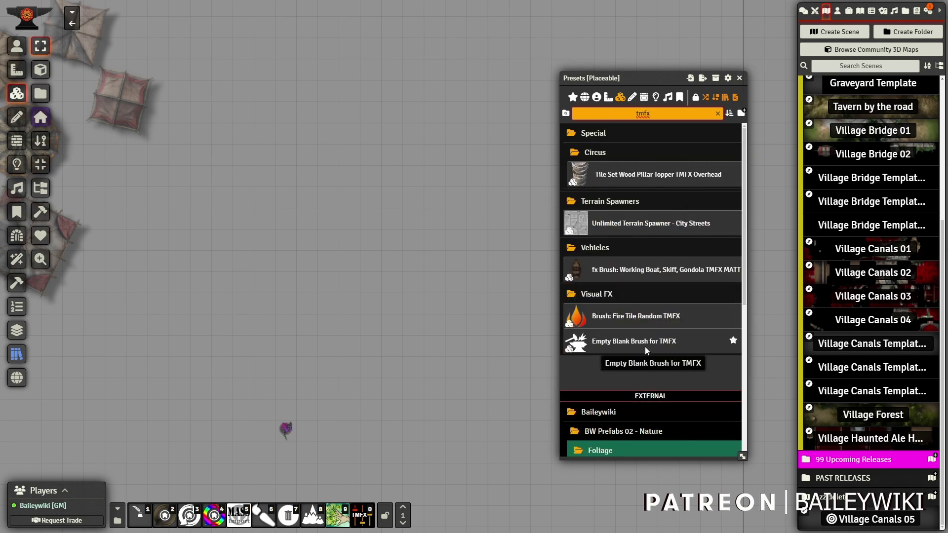
Activate the Brush: Fire Tile Random TMFX preset and paint a cluster of randomized fire tiles on the empty ground
right_click(638, 316)
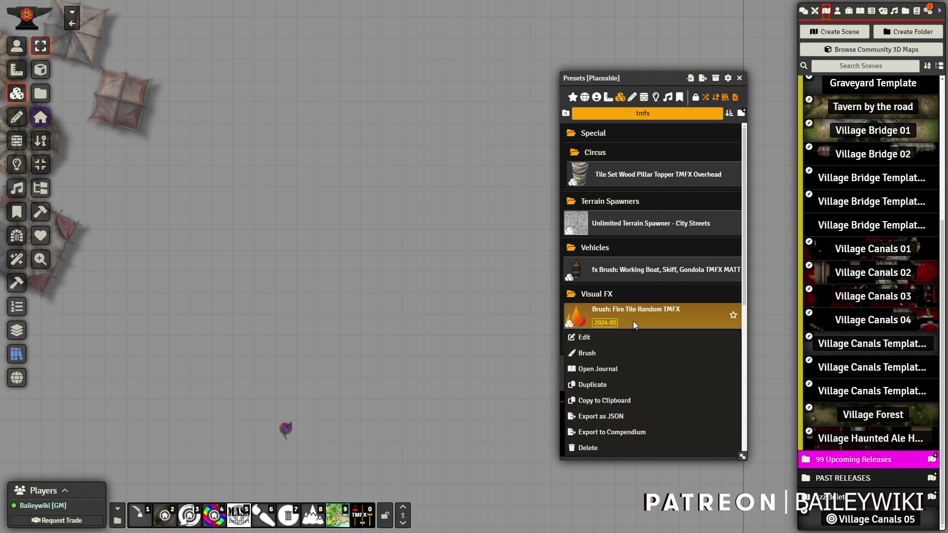
left_click(588, 353)
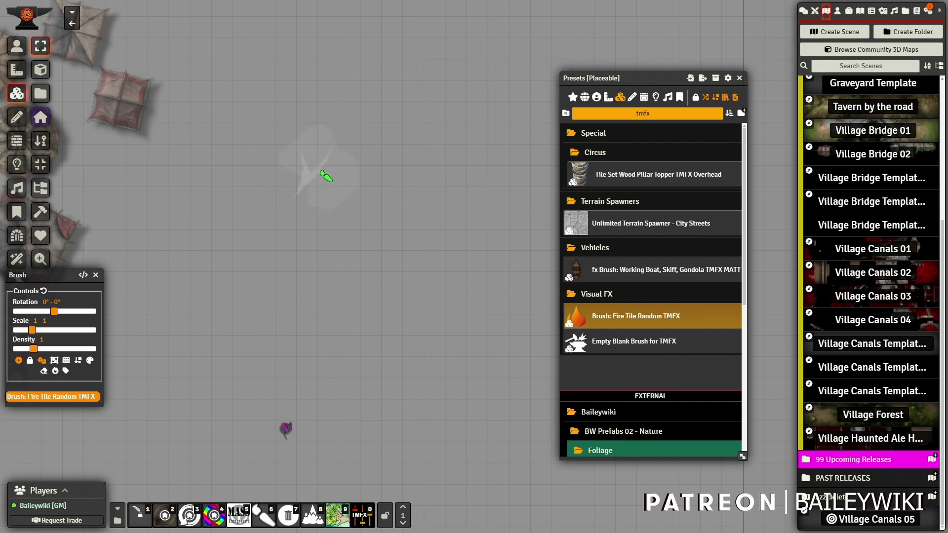
left_click(367, 166)
scroll(346, 213, "up", 7)
left_click(398, 207)
left_click(195, 147)
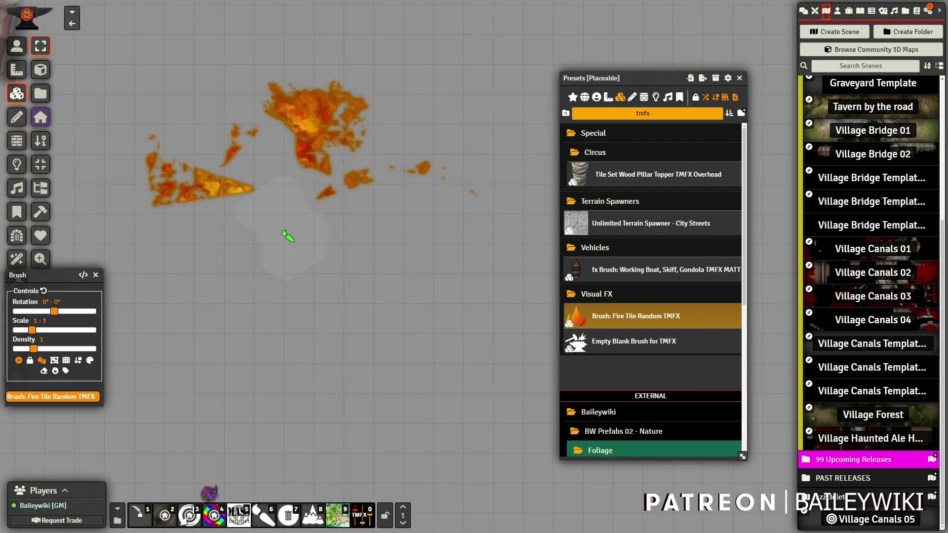
left_click(283, 241)
left_click(213, 230)
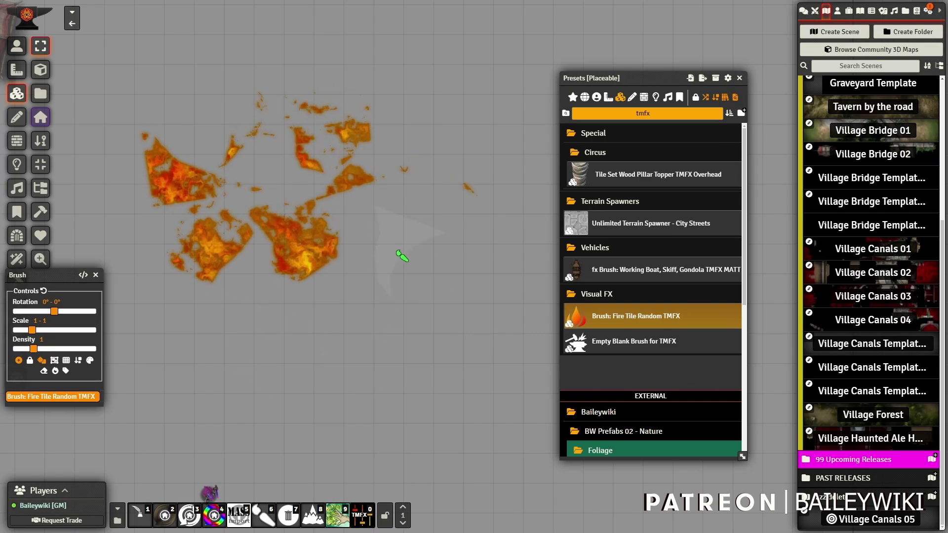
Leave the fire brush and delete all the painted fire tiles from the scene
scroll(408, 268, "down", 9)
key("Escape")
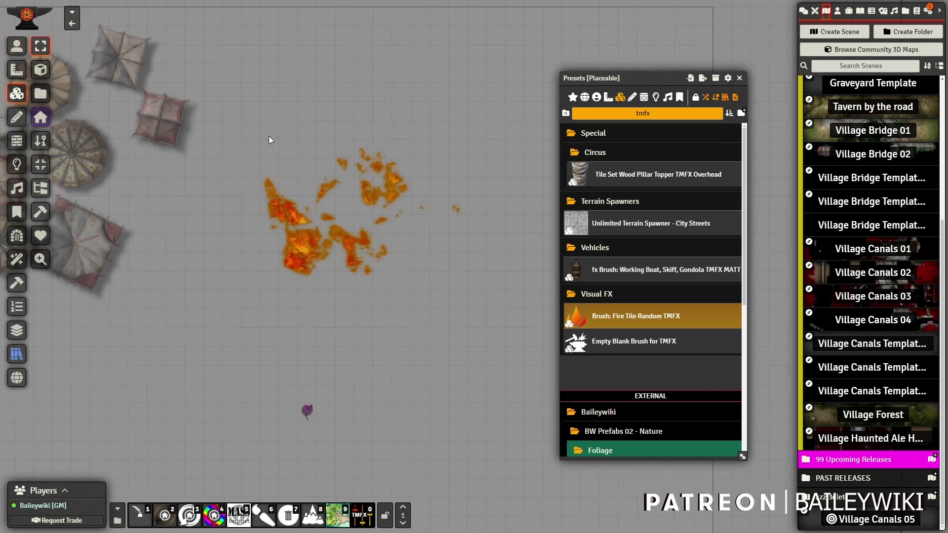
left_click_drag(470, 341, 499, 365)
key("Delete")
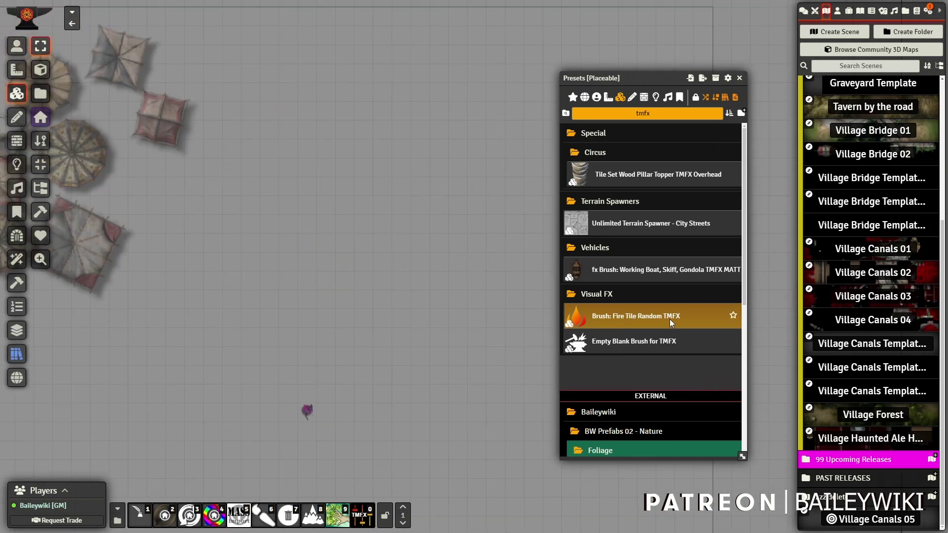
Use the fx Brush: Working Boat, Skiff, Gondola TMFX MATT preset to paint an upright rowboat and an angled rowboat with oars beside it
left_click(664, 270)
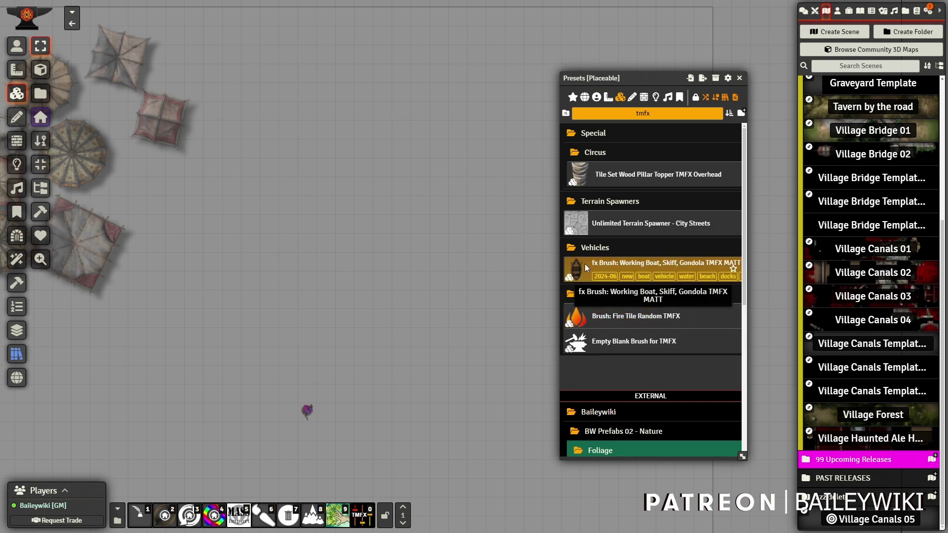
right_click(676, 262)
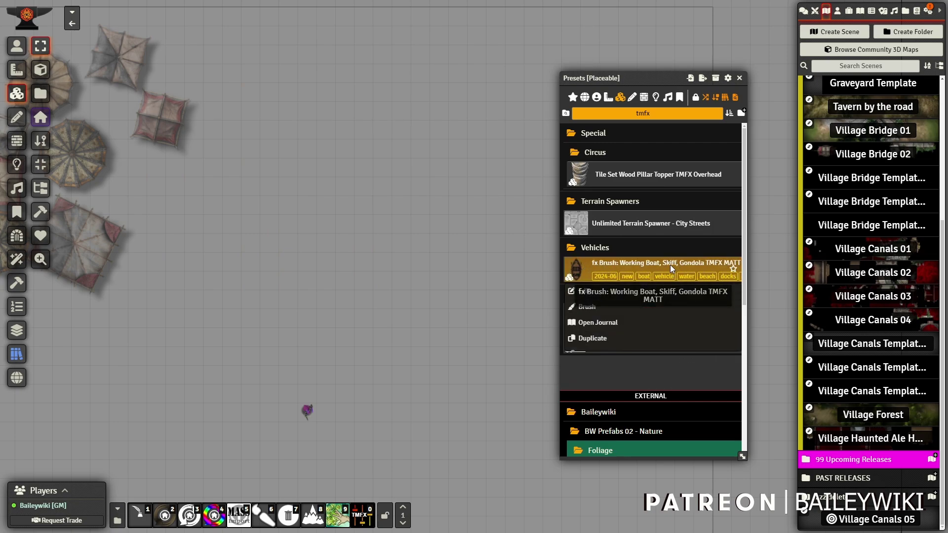
left_click(586, 307)
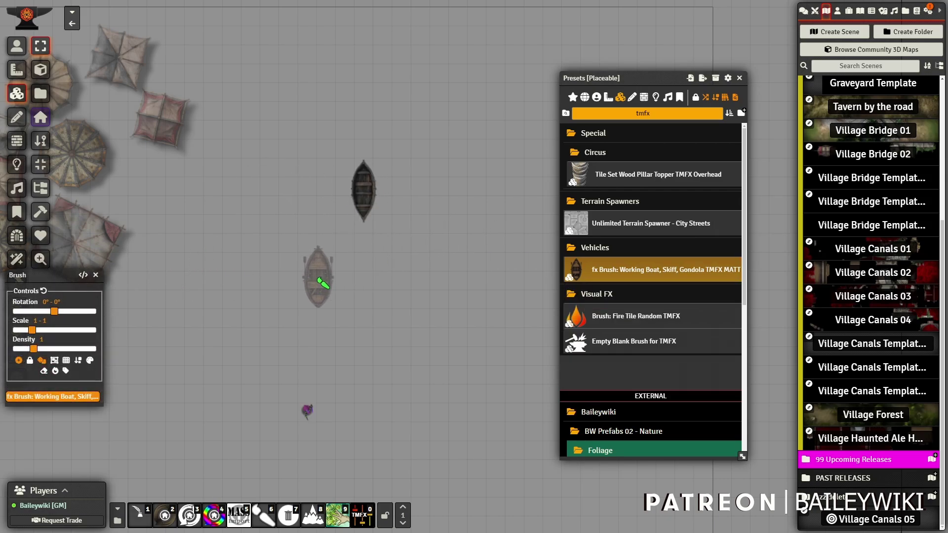
scroll(324, 282, "up", 5)
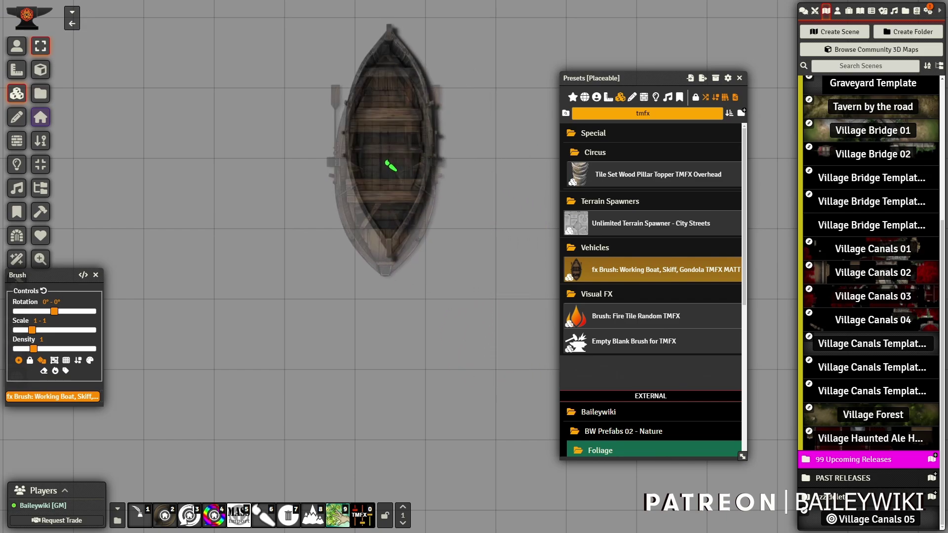
left_click_drag(486, 259, 358, 275)
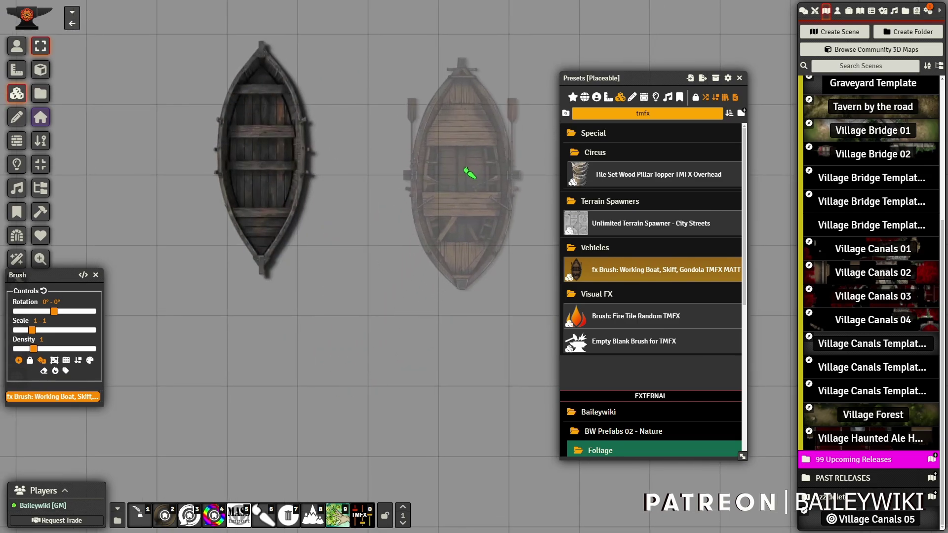
scroll(479, 163, "down", 7)
scroll(478, 153, "up", 2)
left_click(477, 144)
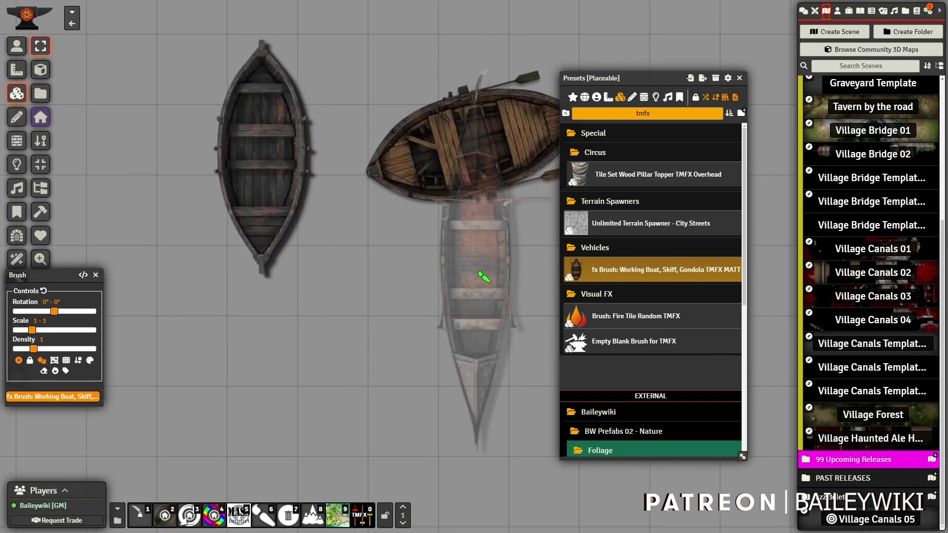
Rotate the gondola preview to lie horizontally, enlarge it, and paint it below the two rowboats
scroll(409, 406, "up", 6)
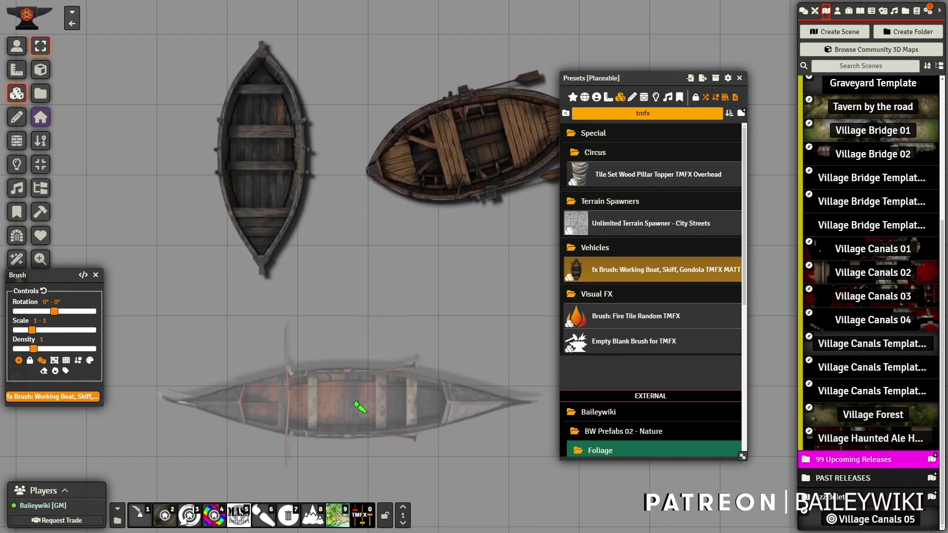
scroll(358, 409, "up", 7, "alt")
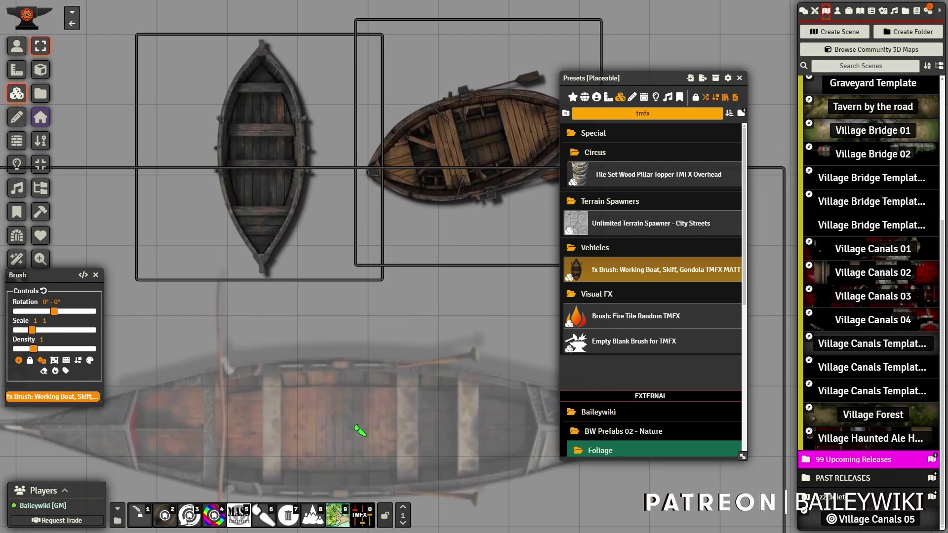
left_click(364, 420)
scroll(368, 405, "down", 3)
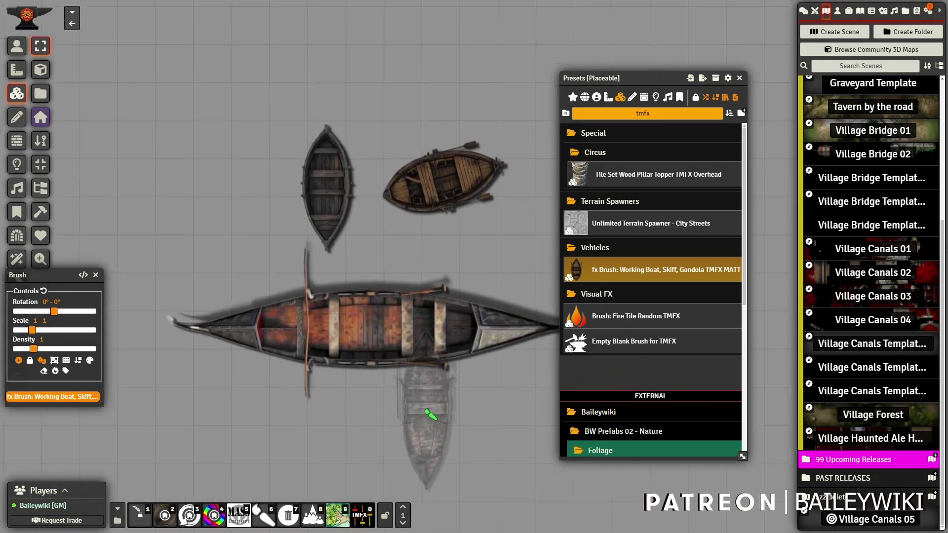
right_click(379, 360)
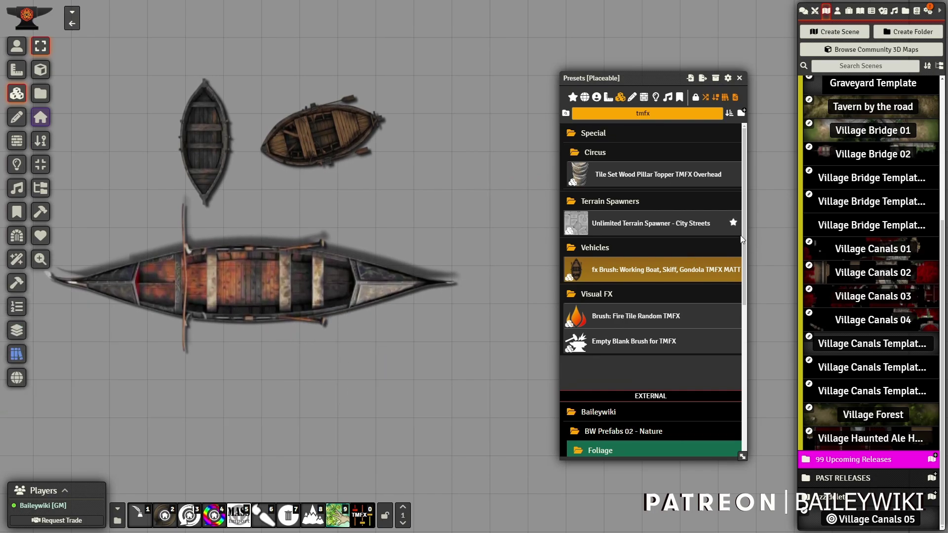
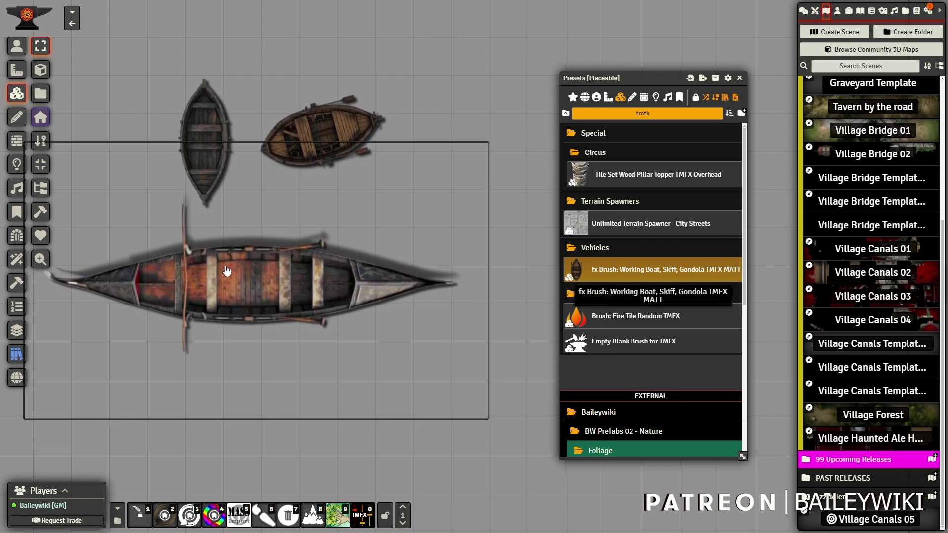
Review the gondola tile's trigger setup and actions, and test its disembark prompt, dismissing it without choosing an answer
double_click(241, 281)
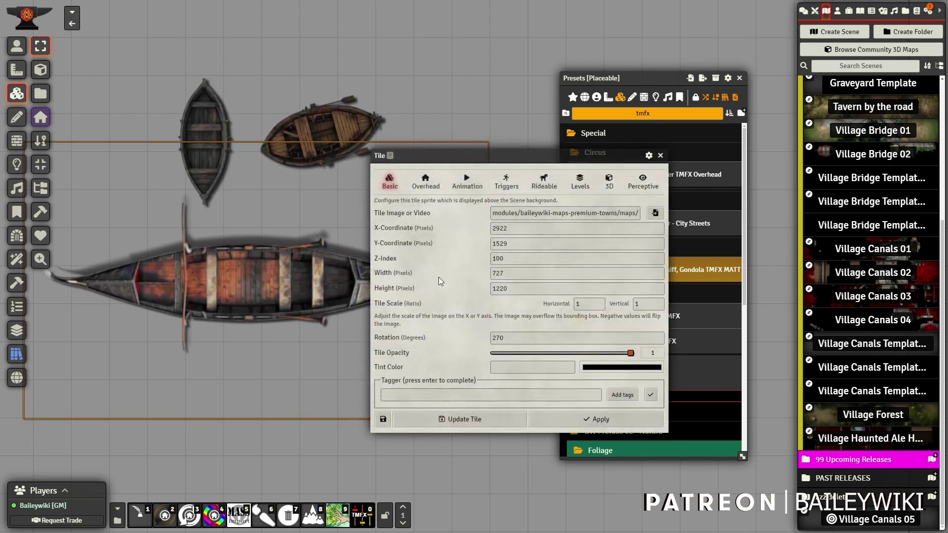
left_click(505, 184)
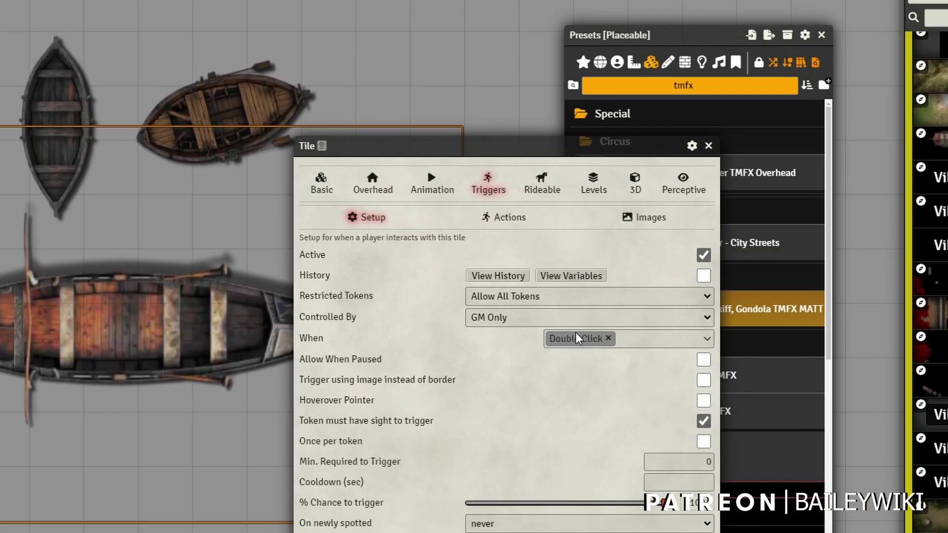
left_click(504, 217)
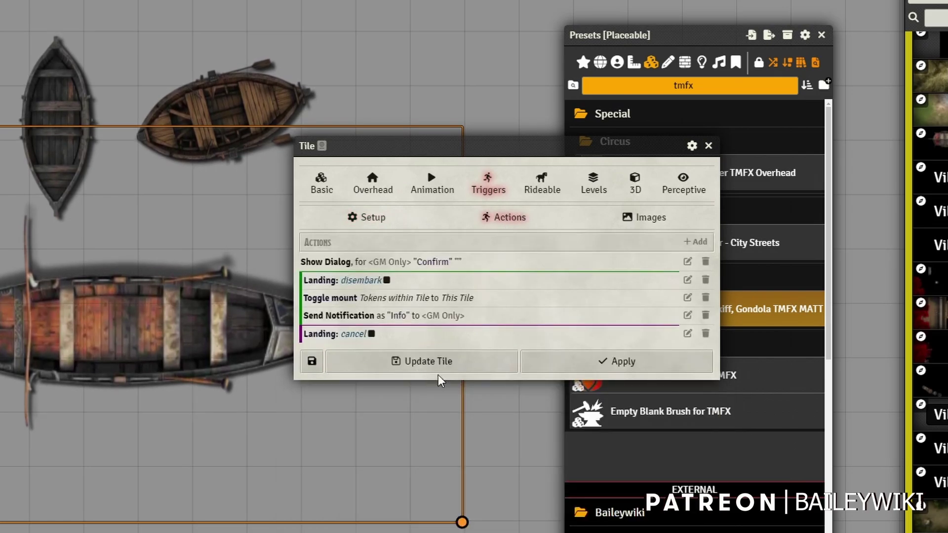
left_click(708, 145)
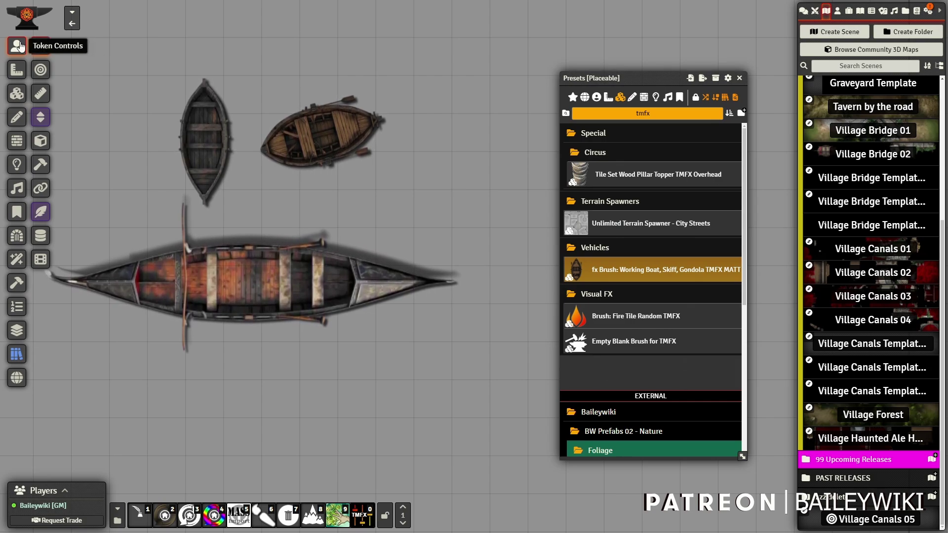
double_click(237, 285)
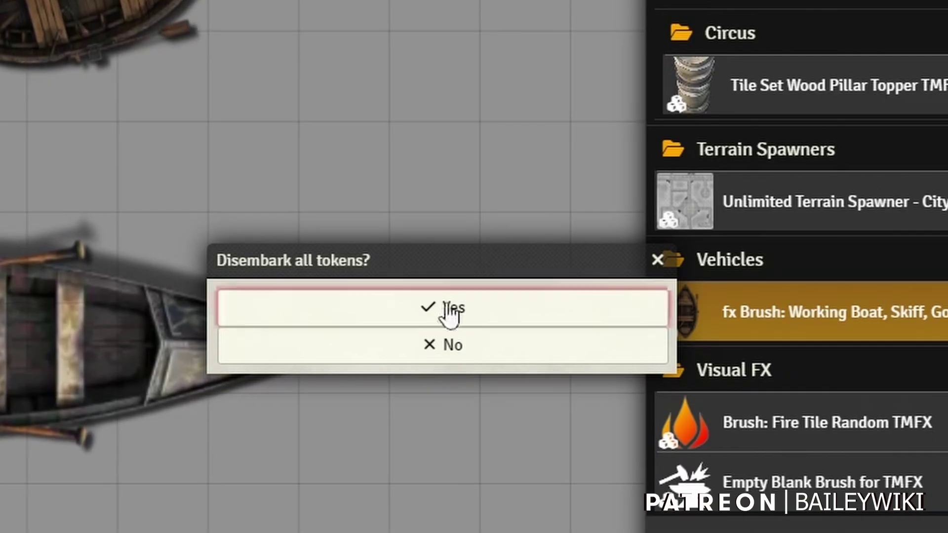
left_click(657, 260)
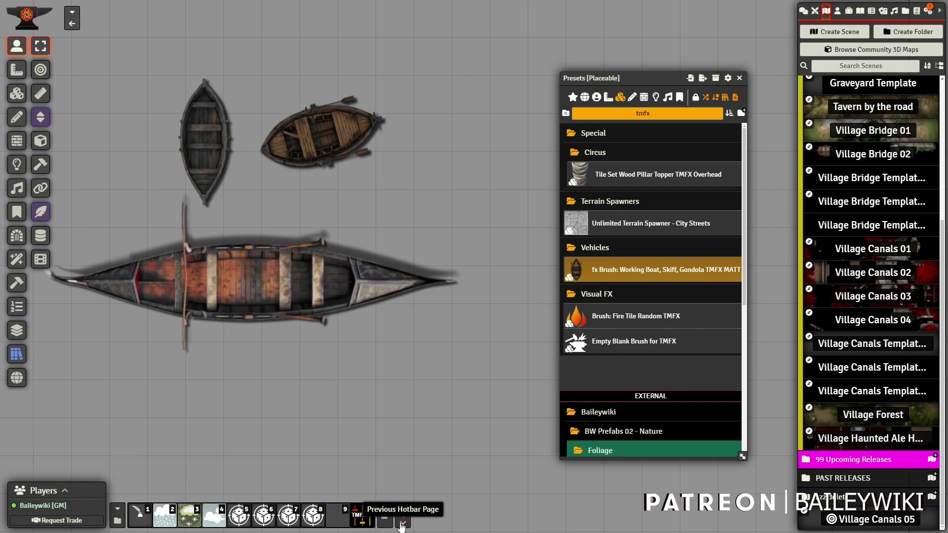
Activate the Test with Vision token brush and place one token in the gondola and another on the ground below it
left_click(401, 525)
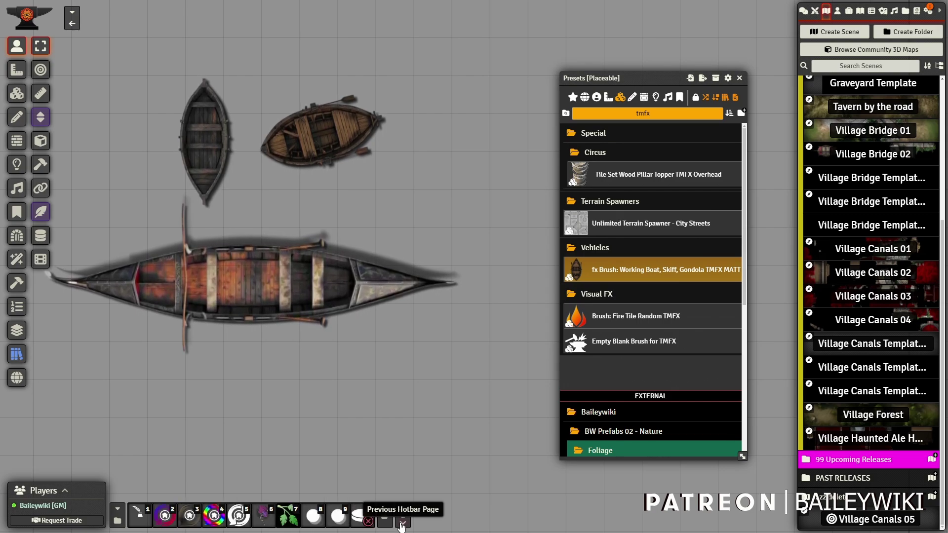
left_click(263, 515)
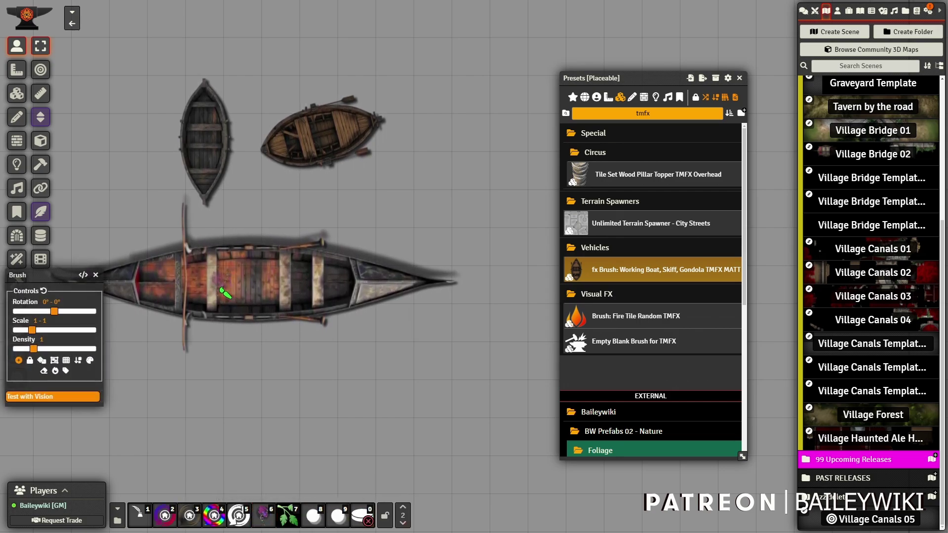
left_click(482, 439)
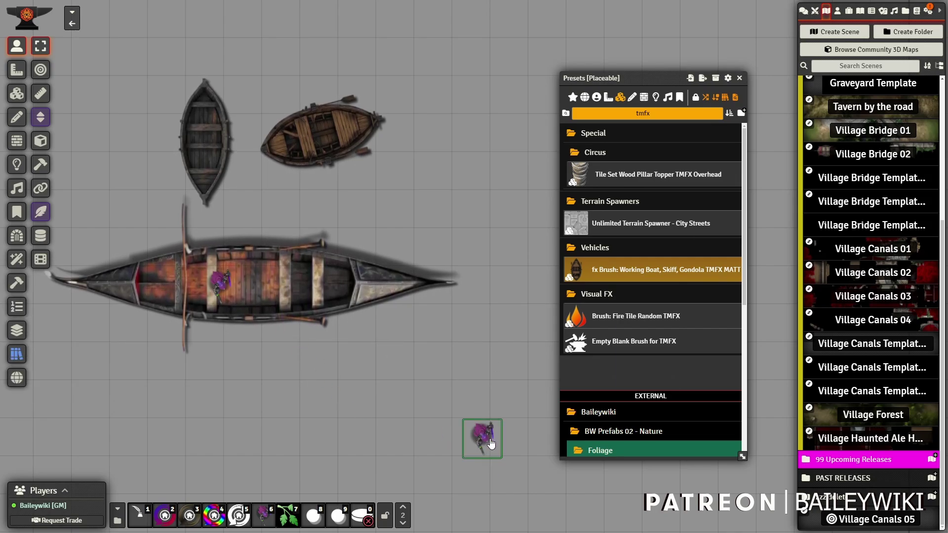
Arrange the two test tokens inside the gondola, one near the stern crossbar and the other between the light benches
left_click(330, 347)
left_click_drag(330, 345, 205, 131)
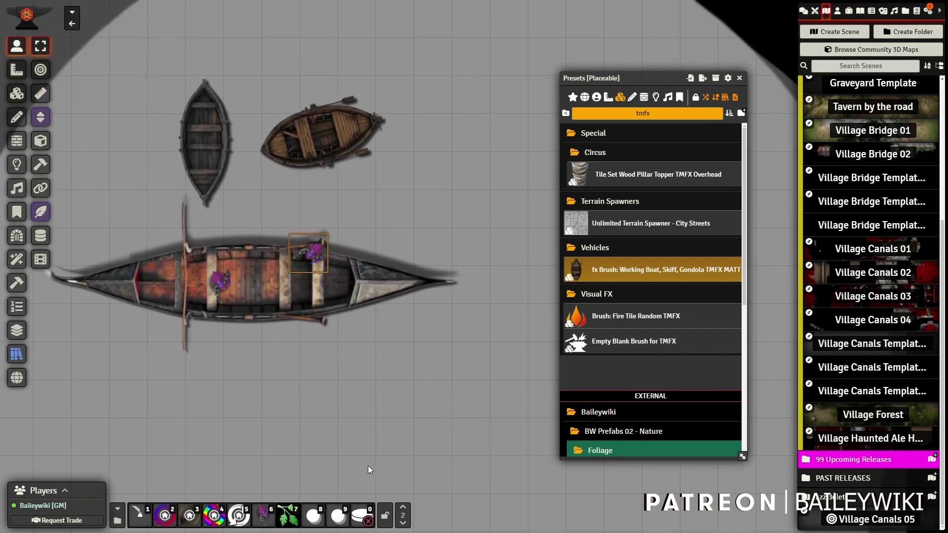
left_click_drag(162, 71, 275, 307)
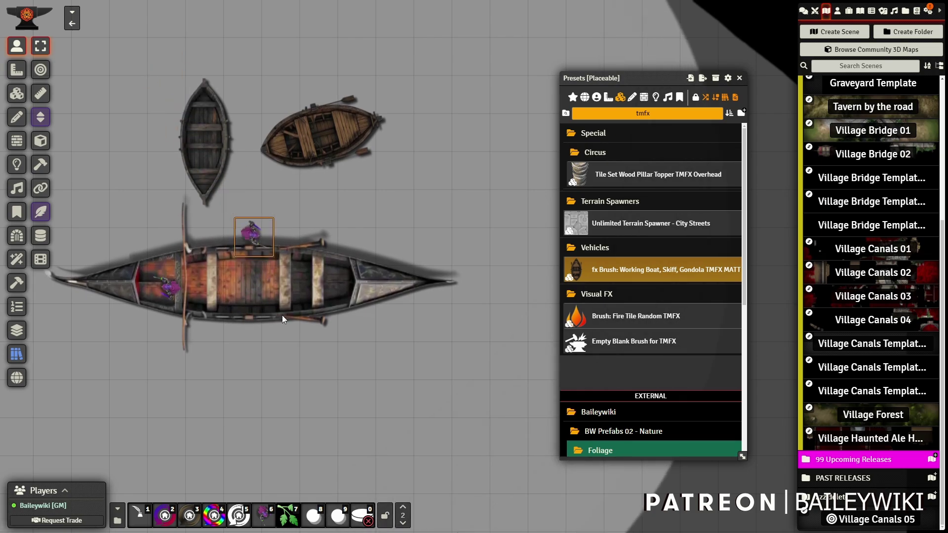
scroll(328, 384, "down", 3)
left_click_drag(327, 384, 339, 310)
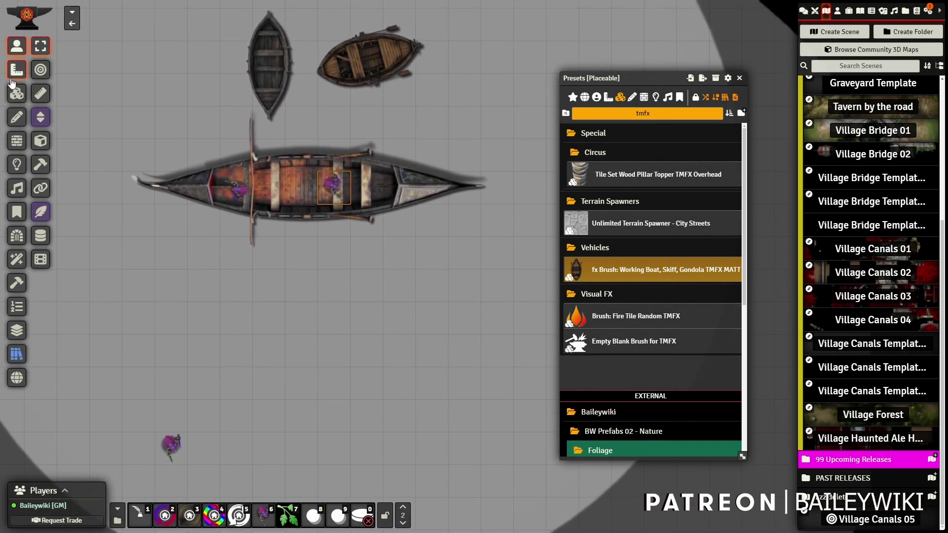
Move the gondola with its two tokens aboard up and to the left, and disembark all tokens from it
left_click(16, 93)
left_click_drag(425, 193, 455, 201)
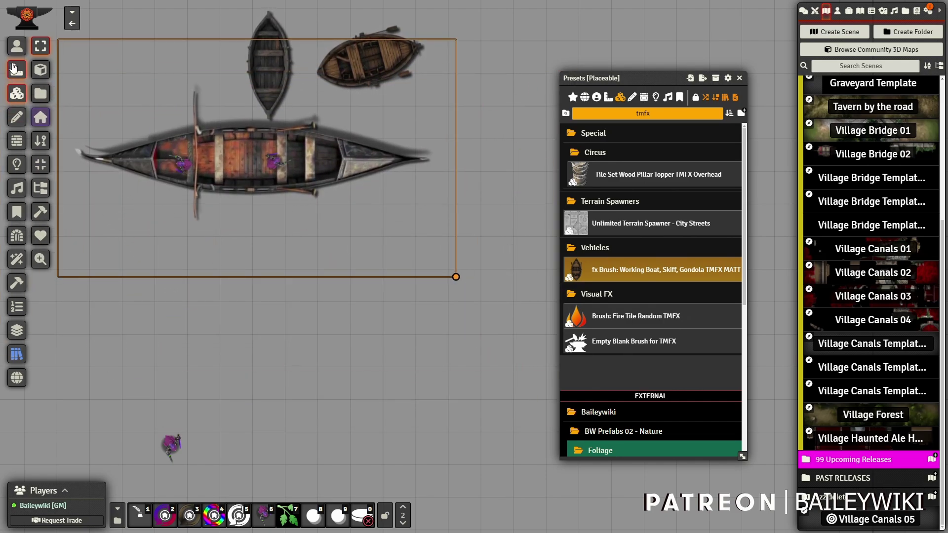
left_click(18, 48)
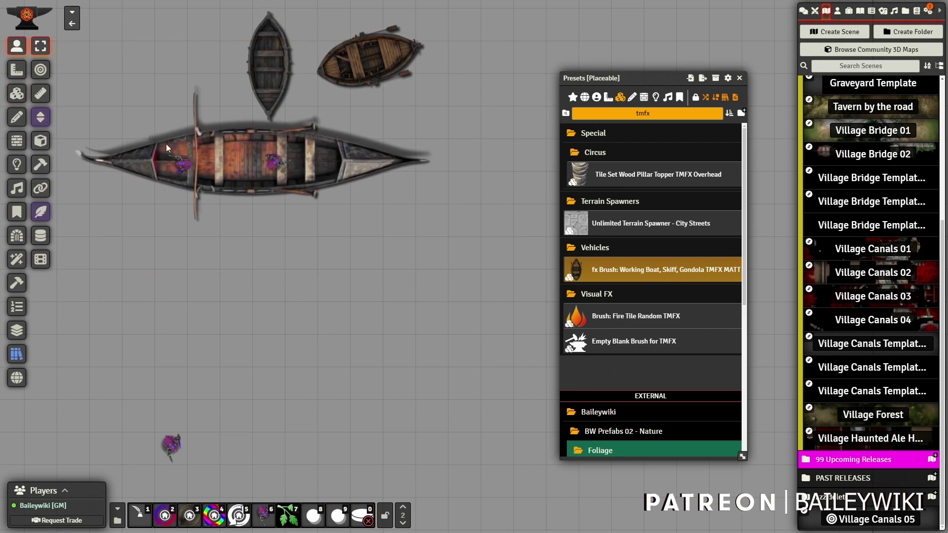
double_click(340, 160)
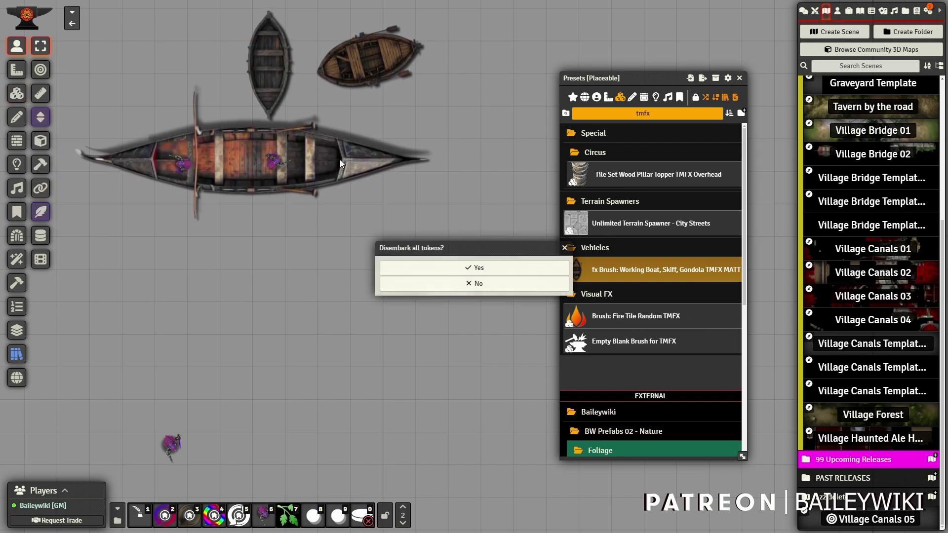
left_click(490, 276)
Move the two disembarked tokens onto the ground below the gondola, and remove the boat tiles from the scene
left_click_drag(181, 174, 142, 367)
left_click_drag(275, 168, 345, 395)
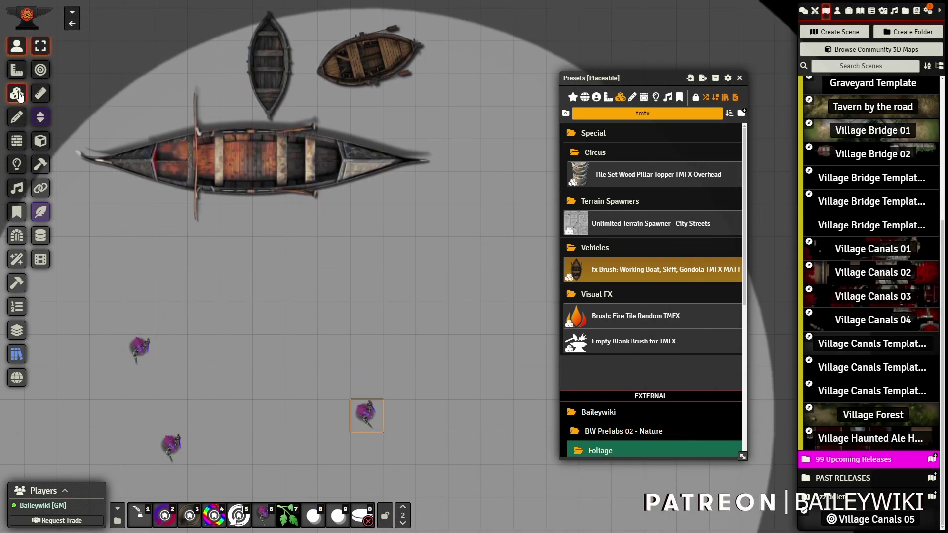
left_click(17, 94)
left_click_drag(265, 167, 361, 131)
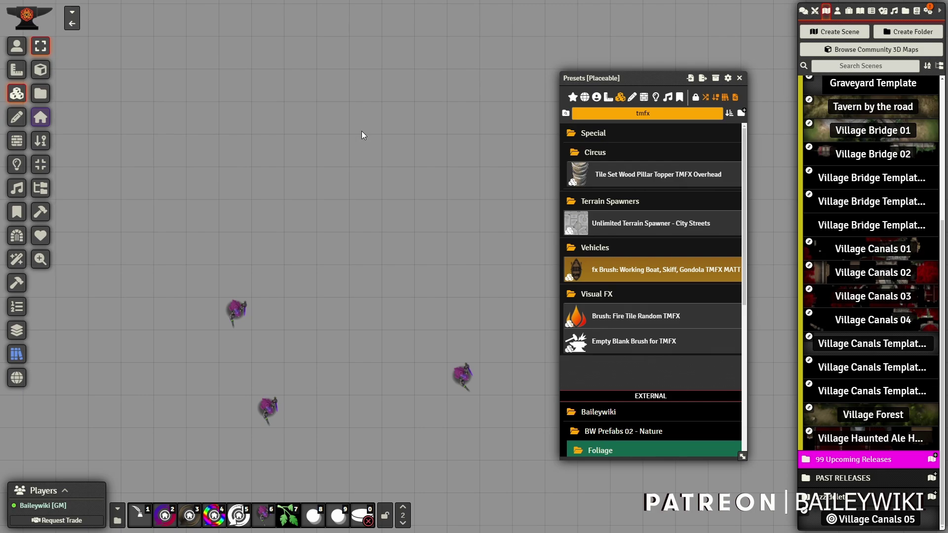
Activate the Empty Blank Brush for TMFX as a brush for the group of tents
right_click(659, 342)
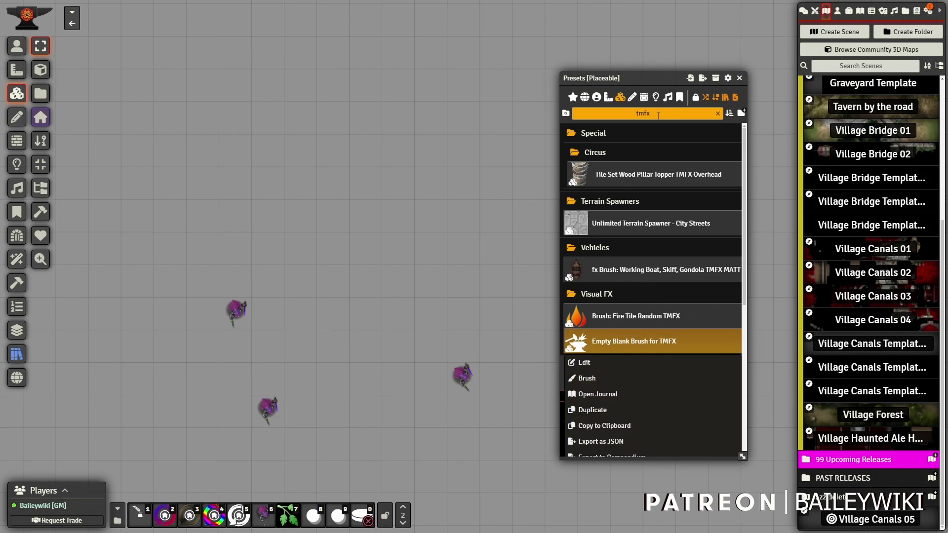
left_click_drag(190, 152, 577, 333)
scroll(404, 198, "down", 4)
left_click_drag(335, 177, 363, 248)
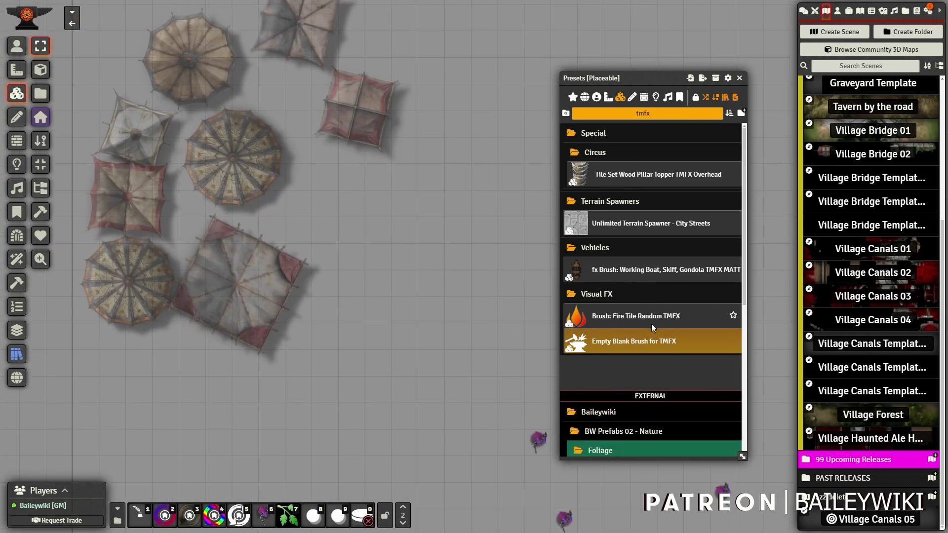
right_click(618, 351)
left_click(589, 379)
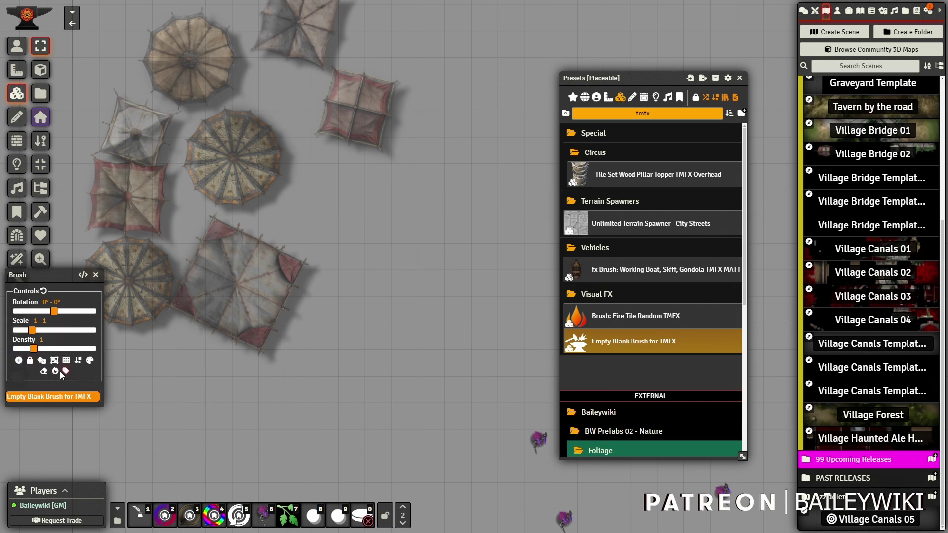
Add the [BW] Leaves Swaying 3 Stormy effect to the blank brush's TMFX settings and collapse those settings
left_click(55, 372)
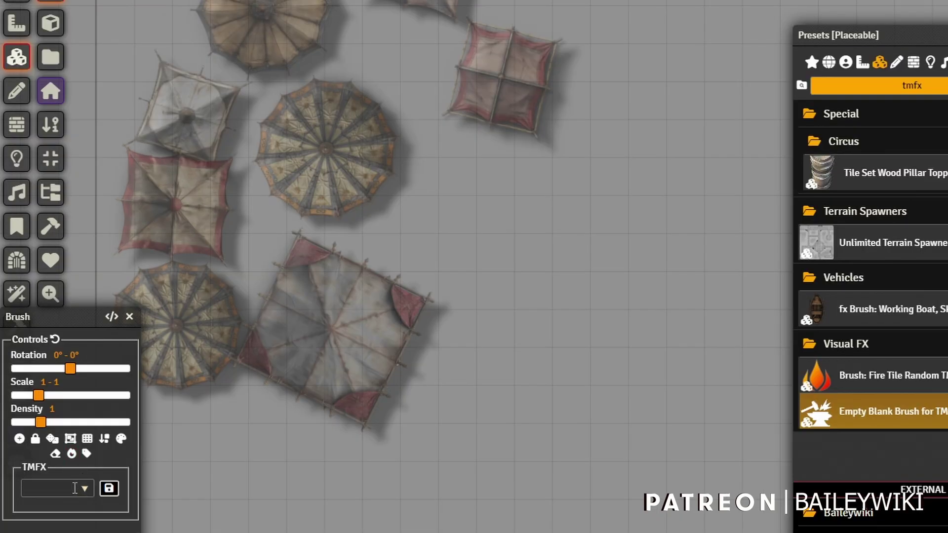
left_click(63, 488)
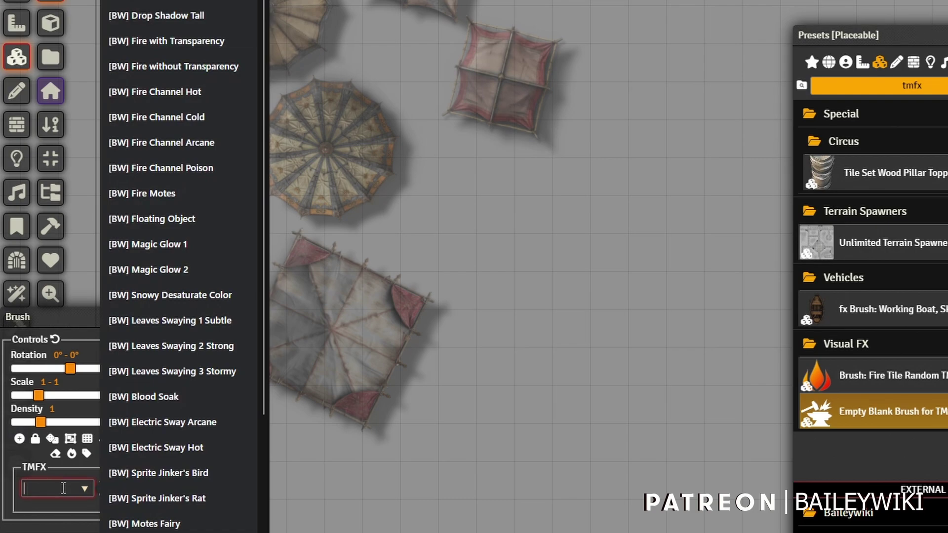
type("tree")
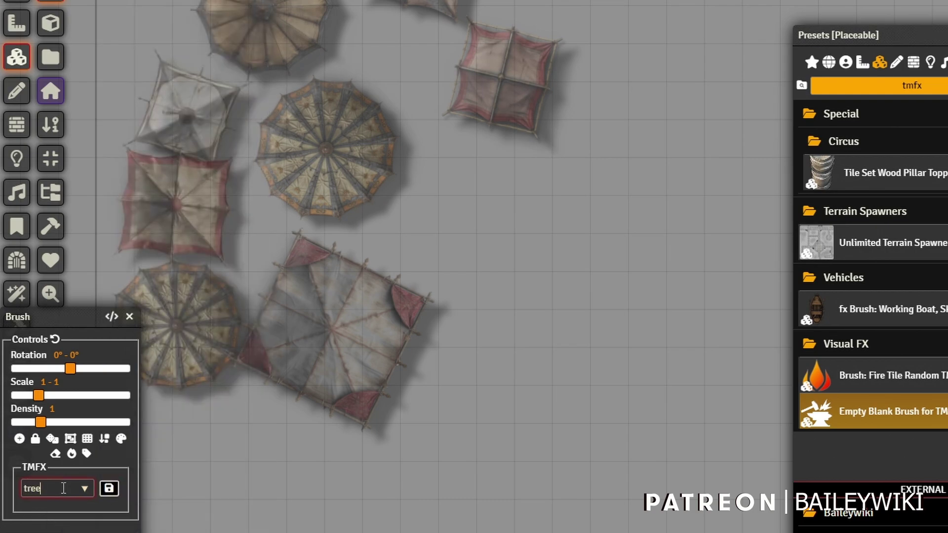
key("BackSpace")
key("BackSpace")
key("BackSpace")
key("BackSpace")
type("leav")
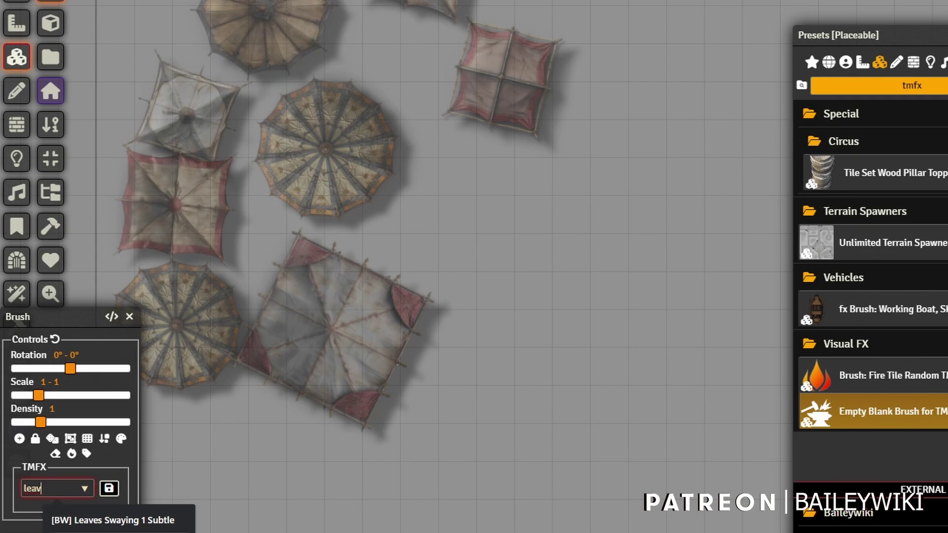
left_click(112, 520)
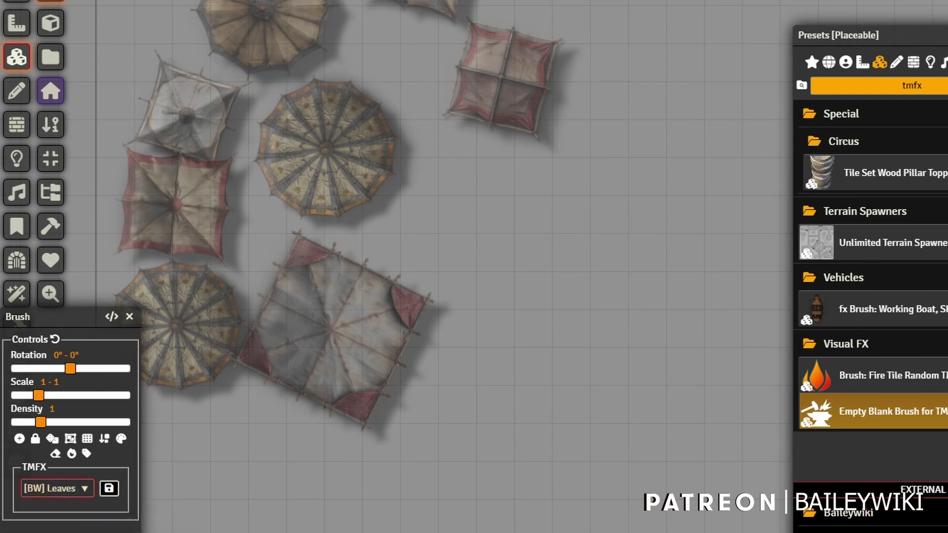
left_click(109, 489)
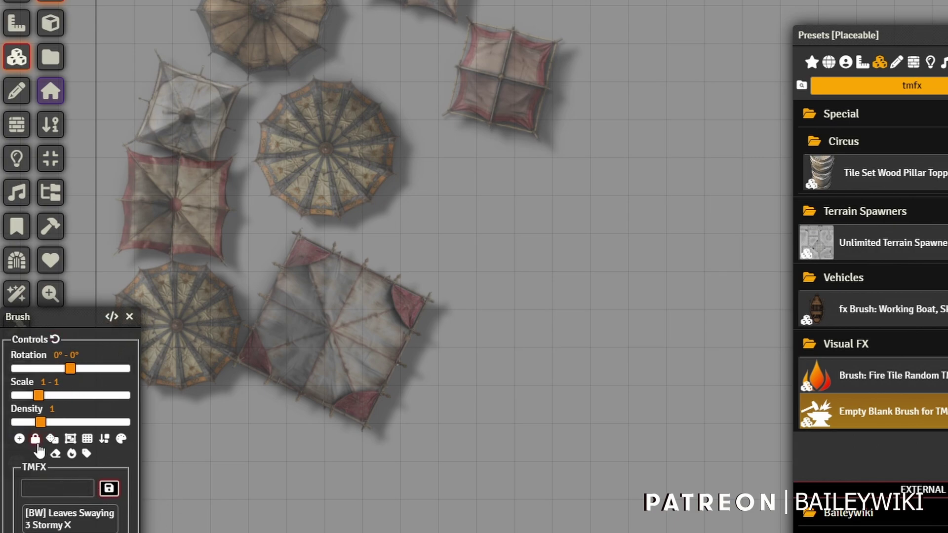
left_click(20, 439)
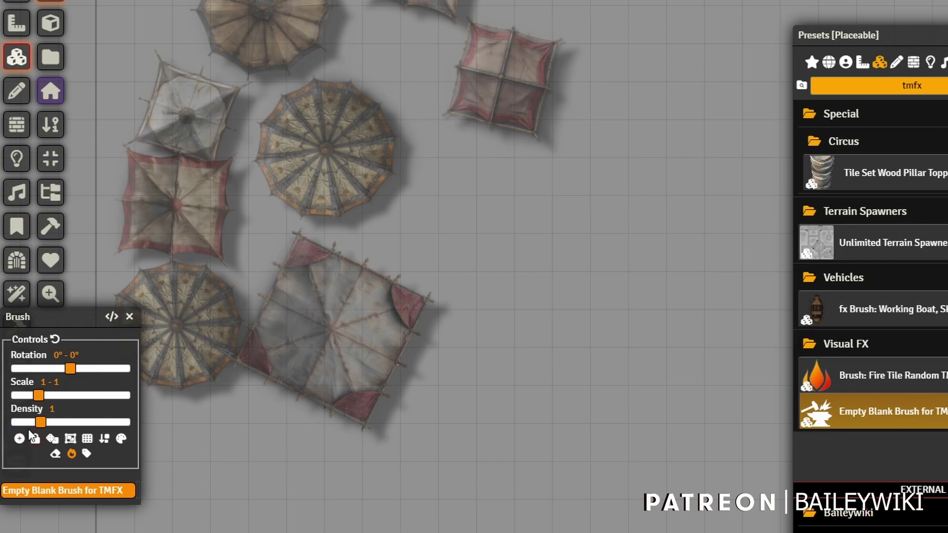
Brush the swaying effect onto the large tent, the patterned round tent and the small red-and-white square tent
left_click(50, 90)
left_click(355, 320)
left_click(331, 163)
left_click(499, 126)
left_click(498, 111)
In the village canal scene, search the presets for "multi" and look through the matching Circus and Roofs entries
left_click_drag(458, 234, 560, 355)
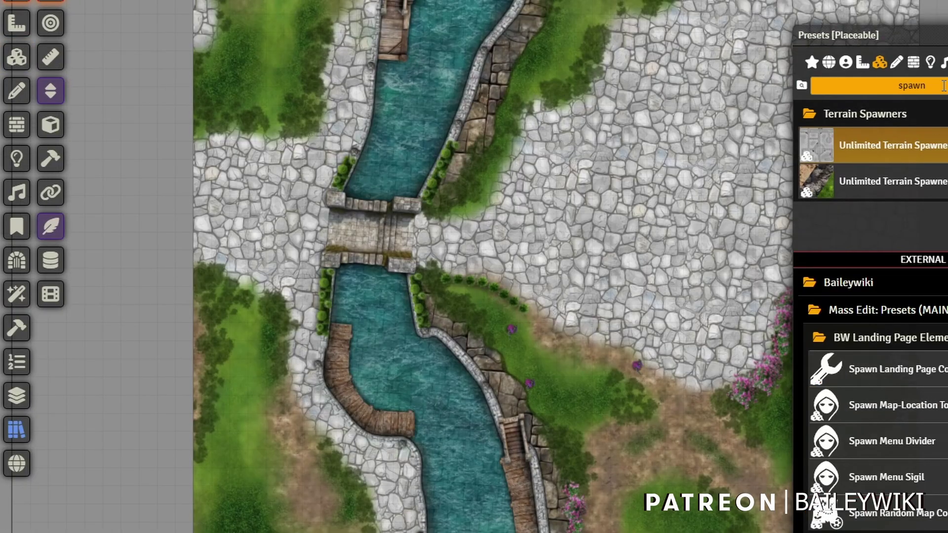
left_click_drag(946, 82, 864, 80)
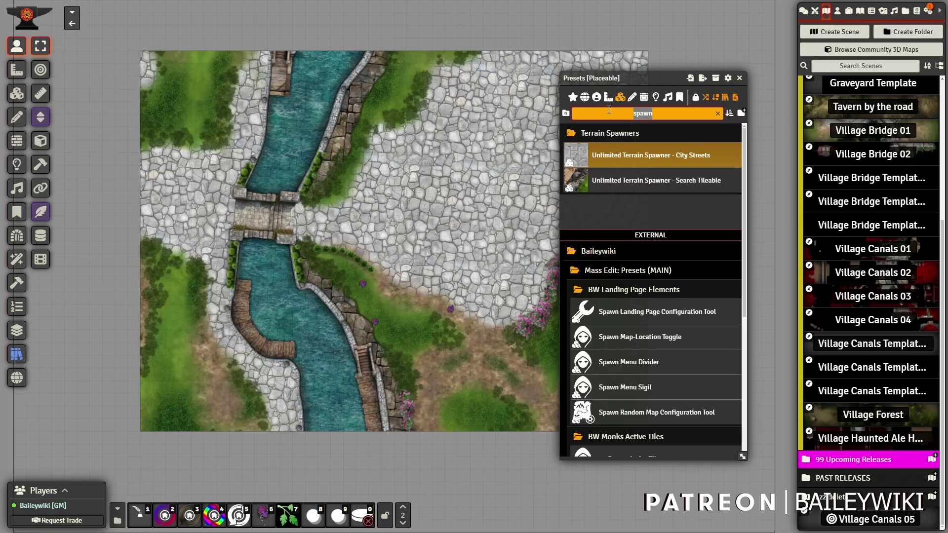
type("multi")
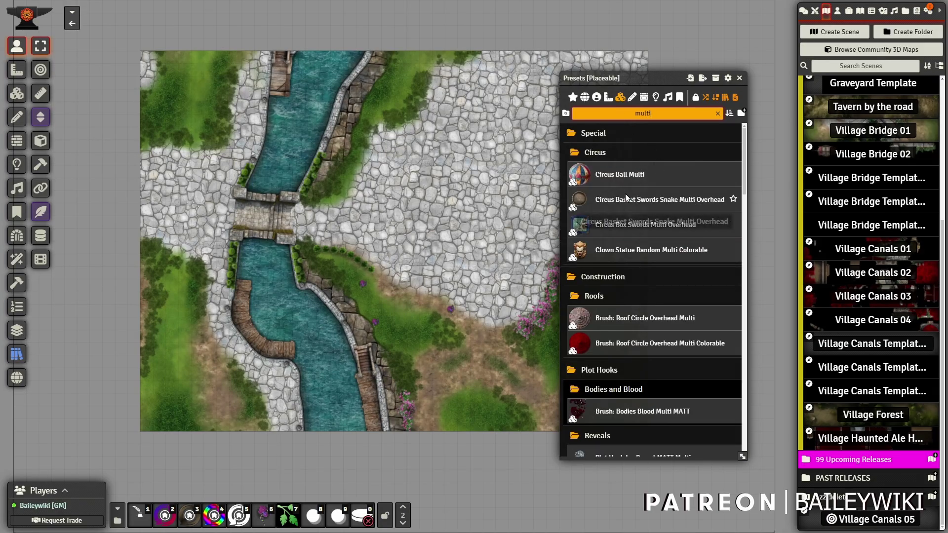
scroll(638, 252, "down", 1)
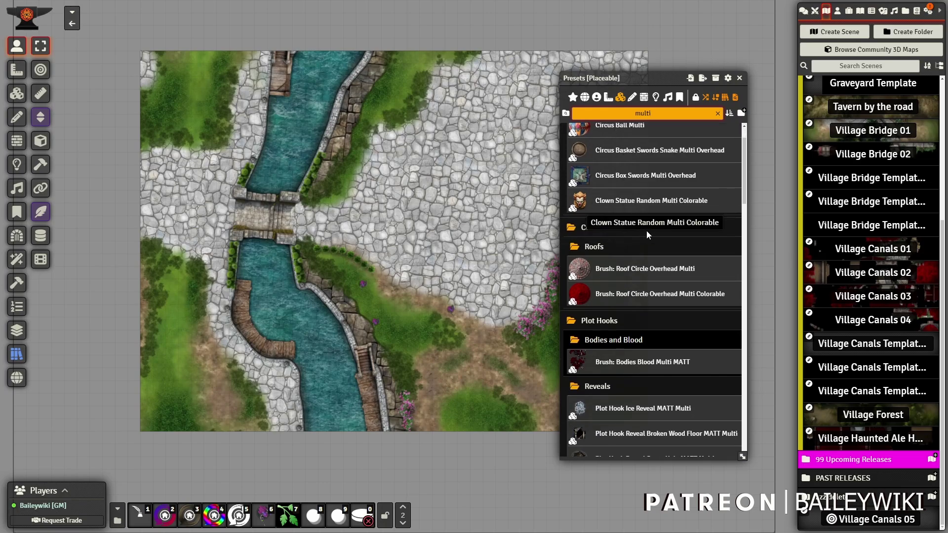
scroll(647, 230, "up", 1)
right_click(658, 277)
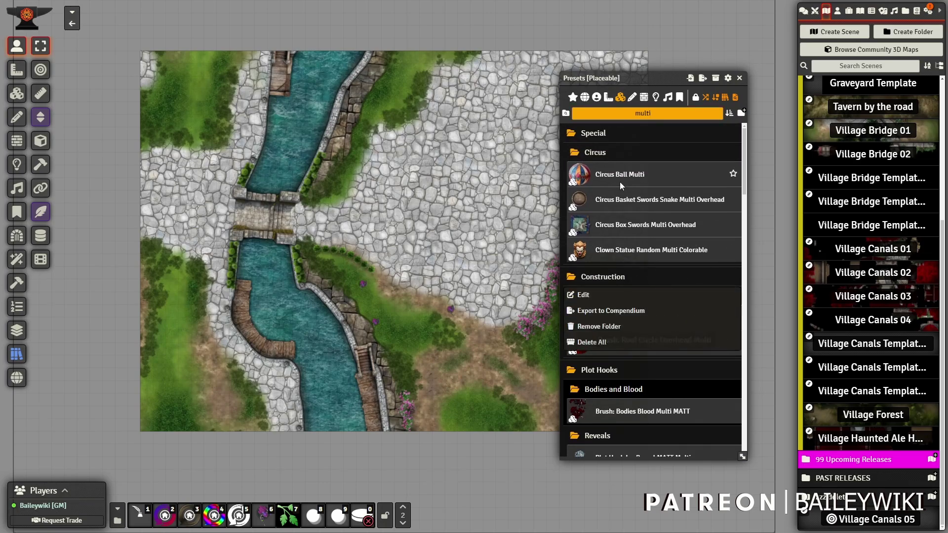
Place a Circus Ball Multi tile on the cobblestones beside the canal
left_click_drag(627, 173, 420, 268)
scroll(452, 178, "up", 3)
scroll(408, 264, "up", 7)
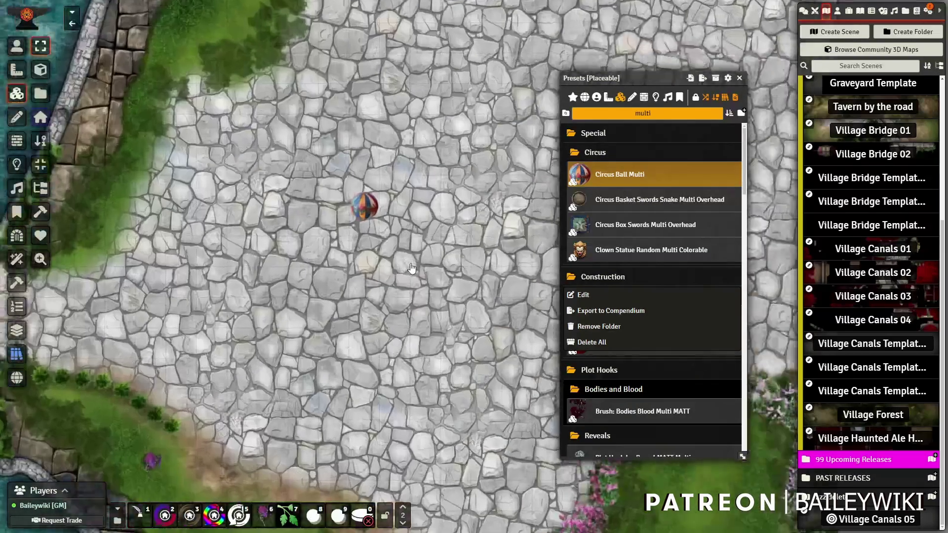
Cycle the circus ball through its image variants to the red and gold one, and delete the tile
left_click(366, 207)
right_click(365, 207)
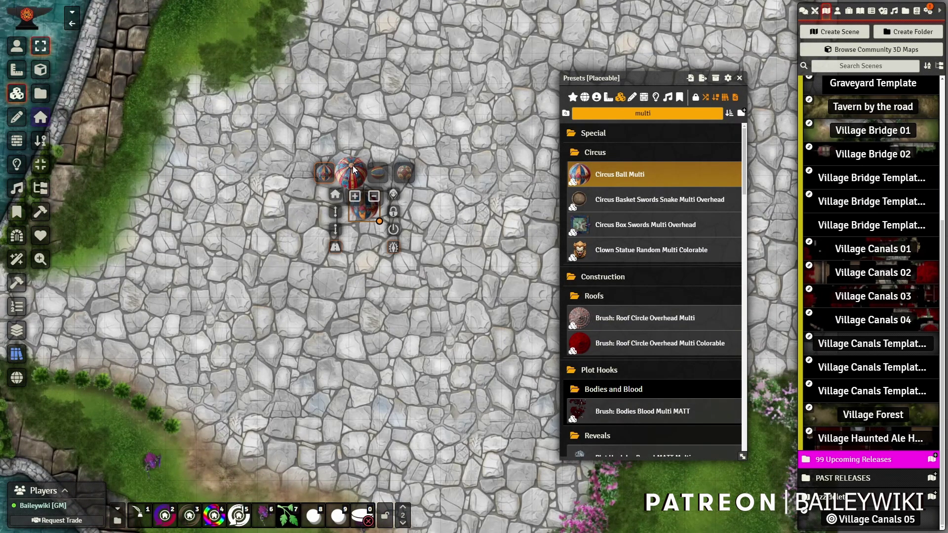
left_click(378, 174)
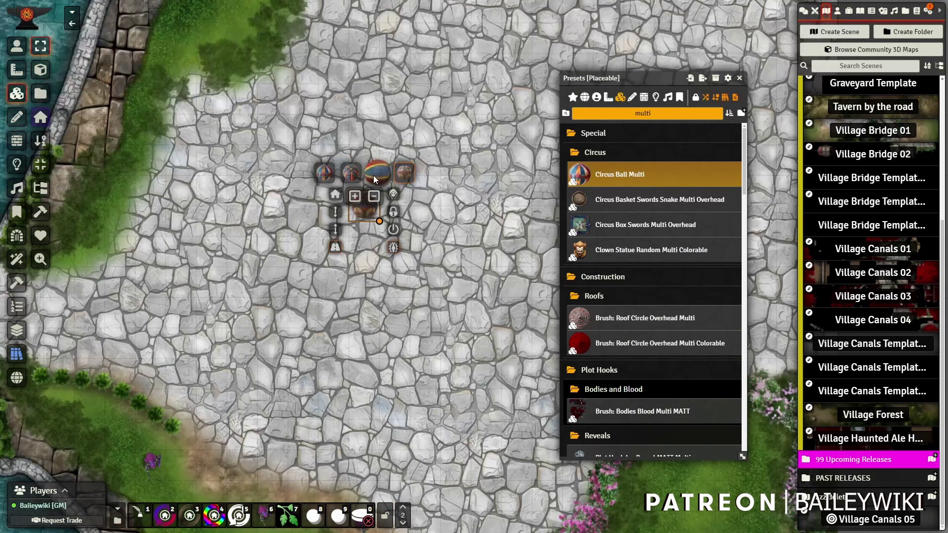
scroll(315, 172, "up", 2)
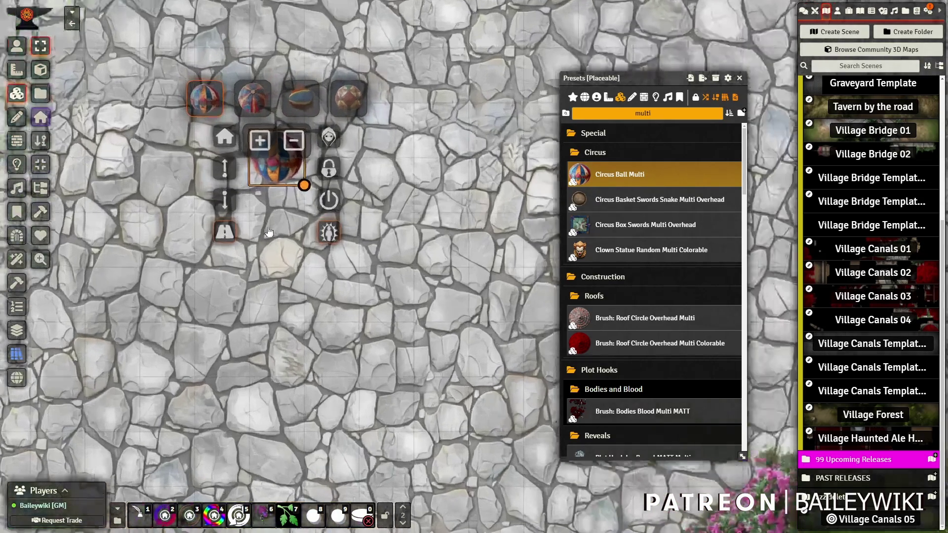
left_click(294, 102)
left_click(279, 155)
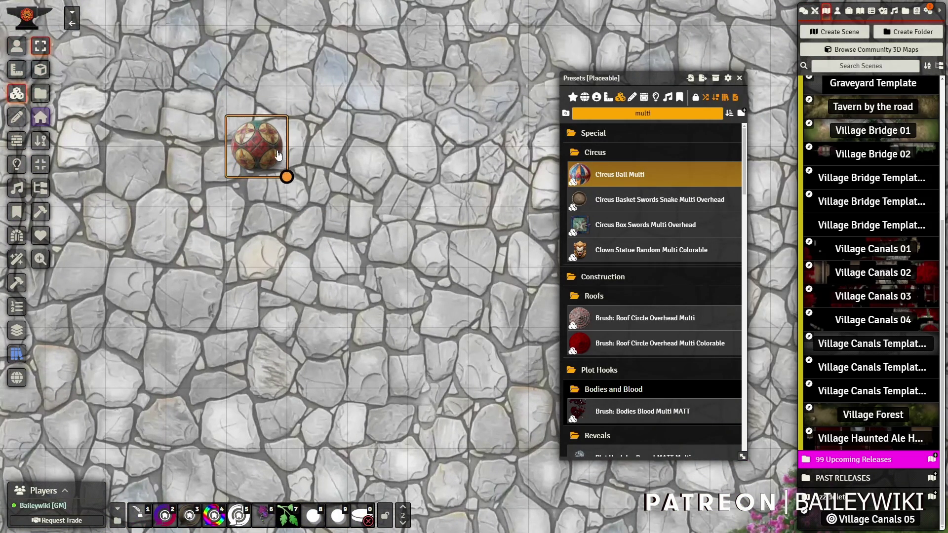
key("Delete")
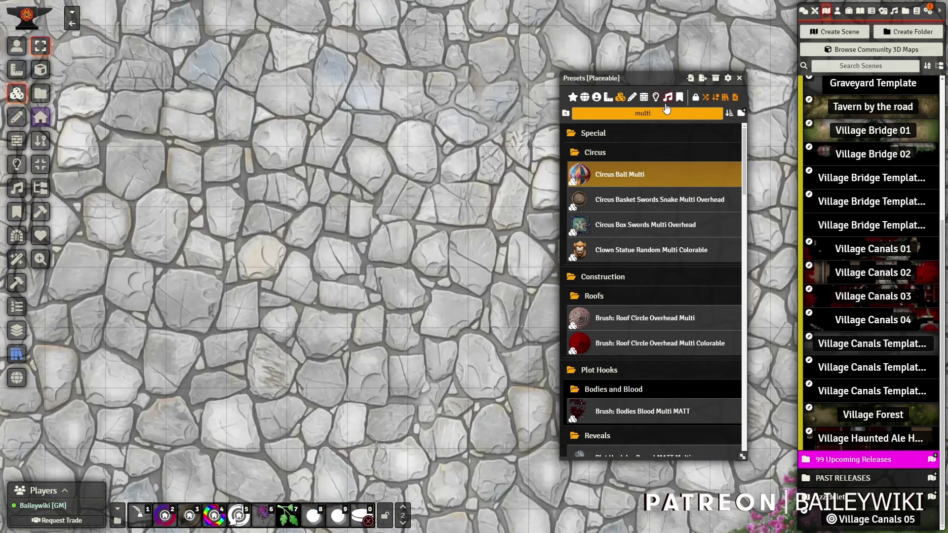
Place a Roof Circle Overhead Multi tile on the cobblestones and switch it to the segmented wooden roof variant
scroll(654, 328, "down", 3)
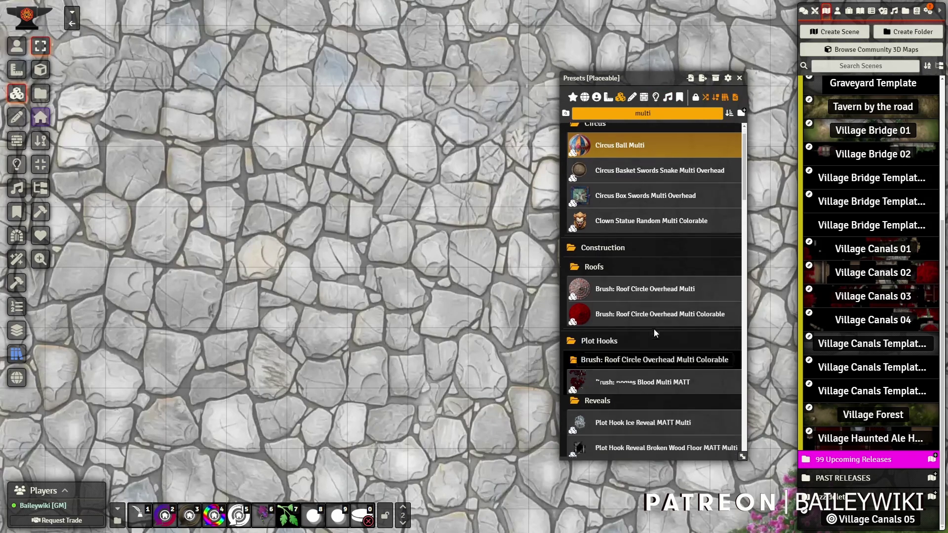
left_click_drag(675, 169, 296, 183)
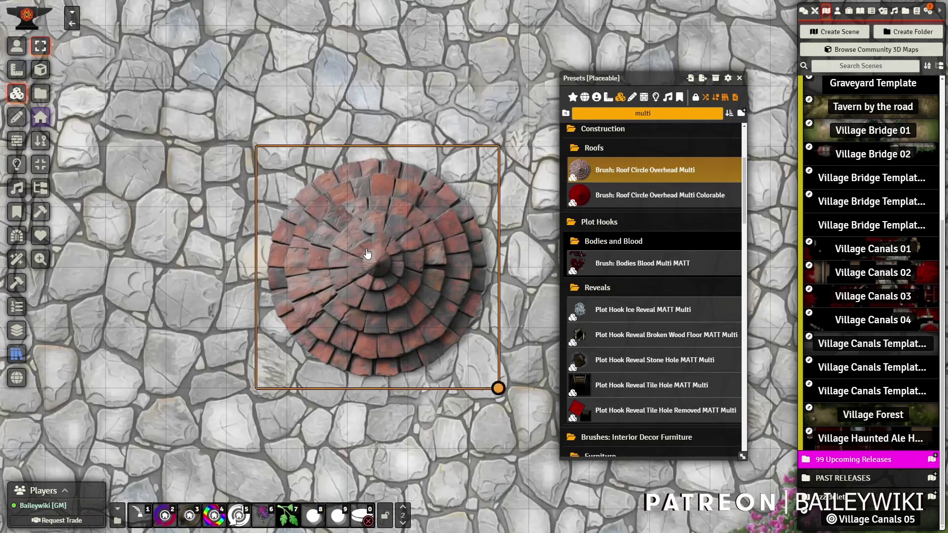
right_click(331, 202)
left_click(318, 112)
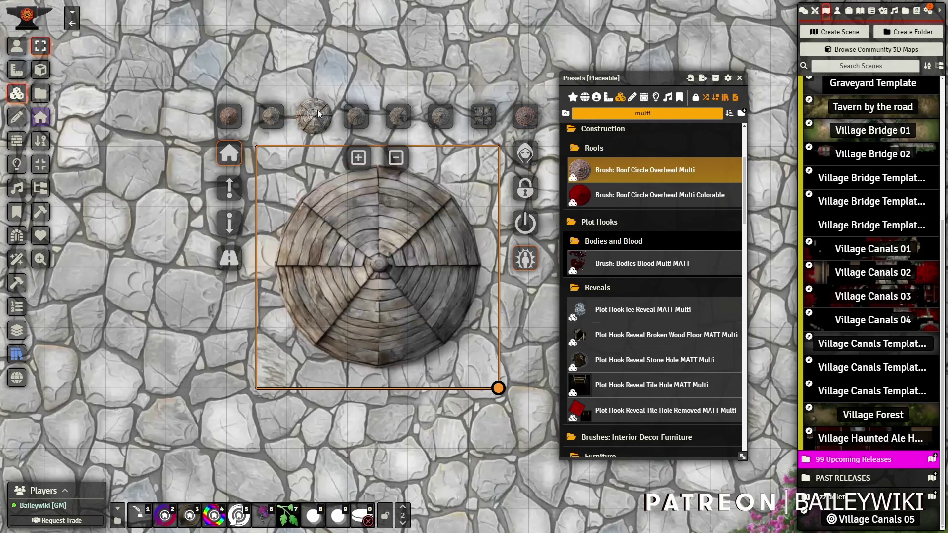
Cycle the roof tile through its remaining variants, including the square stone roof, and delete the tile
left_click(357, 115)
left_click(402, 114)
left_click(446, 109)
left_click(482, 110)
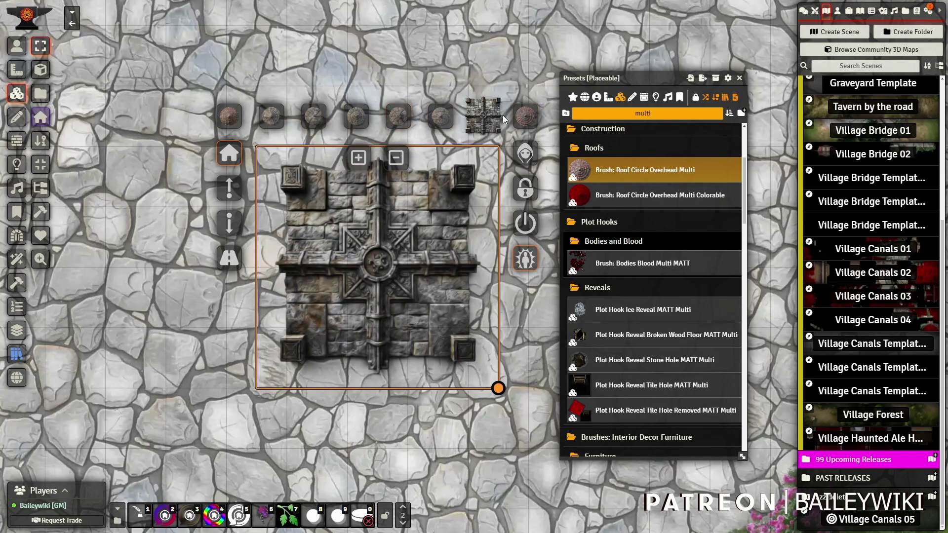
left_click(508, 115)
left_click(404, 251)
key("Delete")
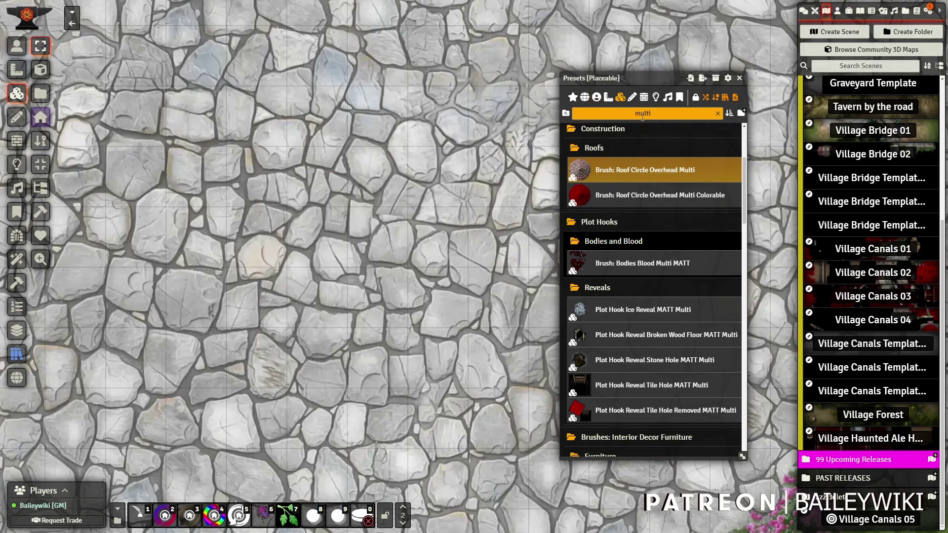
Place a Roof Circle Overhead Multi Colorable tile on the cobblestones and try several of its red roof variants
left_click_drag(689, 193, 381, 187)
left_click_drag(481, 434, 392, 415)
left_click(350, 257)
right_click(349, 256)
left_click(323, 102)
left_click(373, 100)
left_click(287, 97)
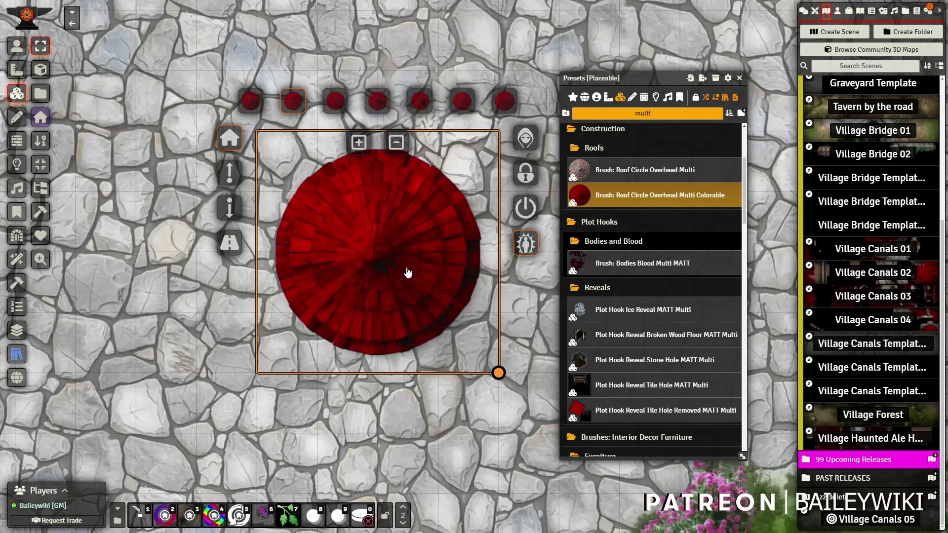
Preview a cyan #00d5ff Dungeondraft tint on the red colorable roof tile and cancel it
left_click(387, 233)
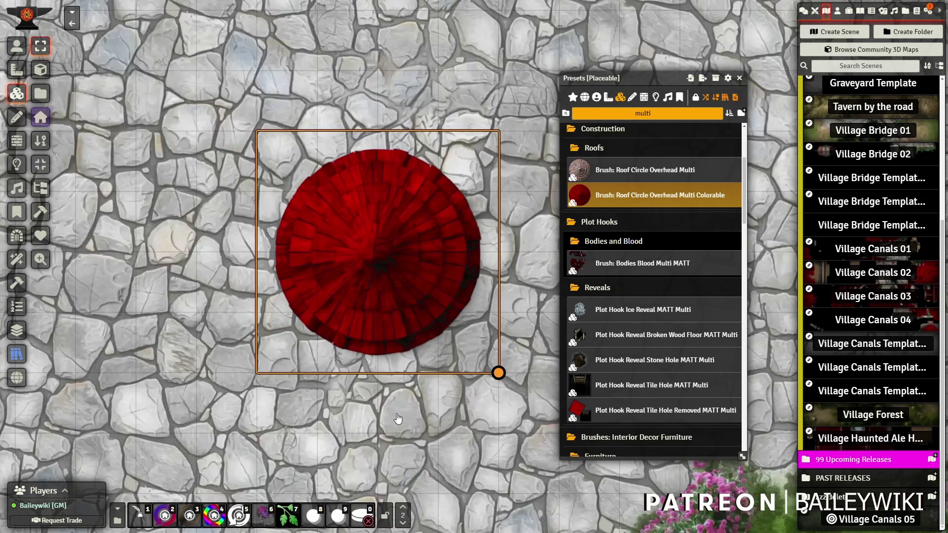
left_click(403, 522)
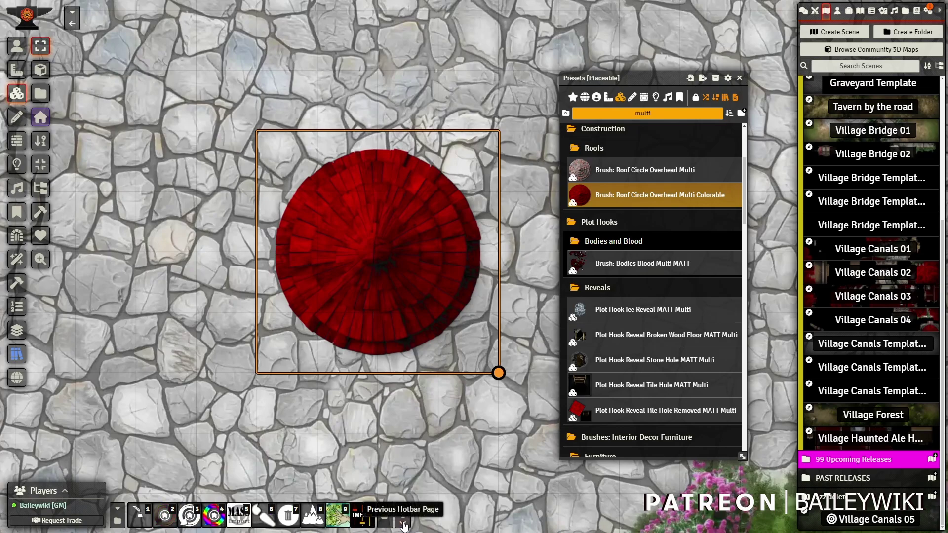
left_click(336, 520)
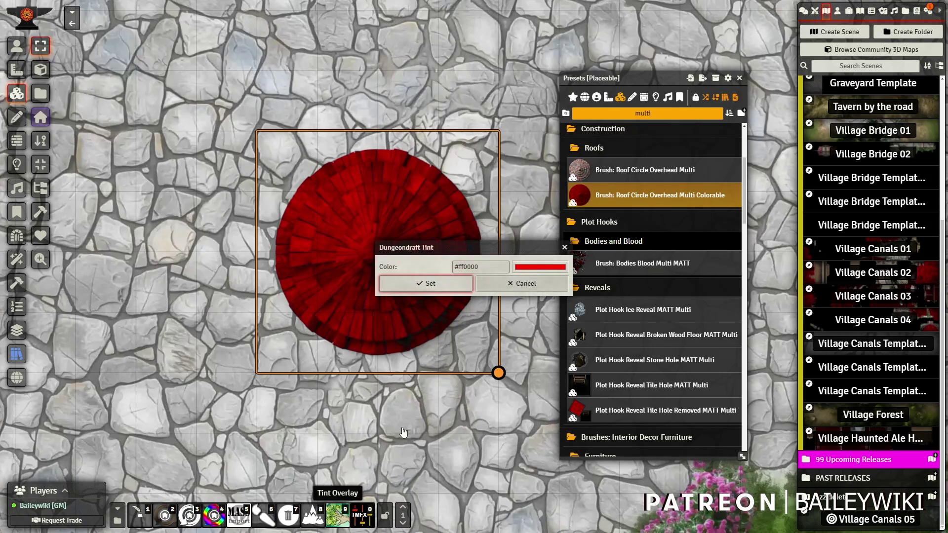
left_click(545, 271)
left_click(576, 352)
left_click(586, 353)
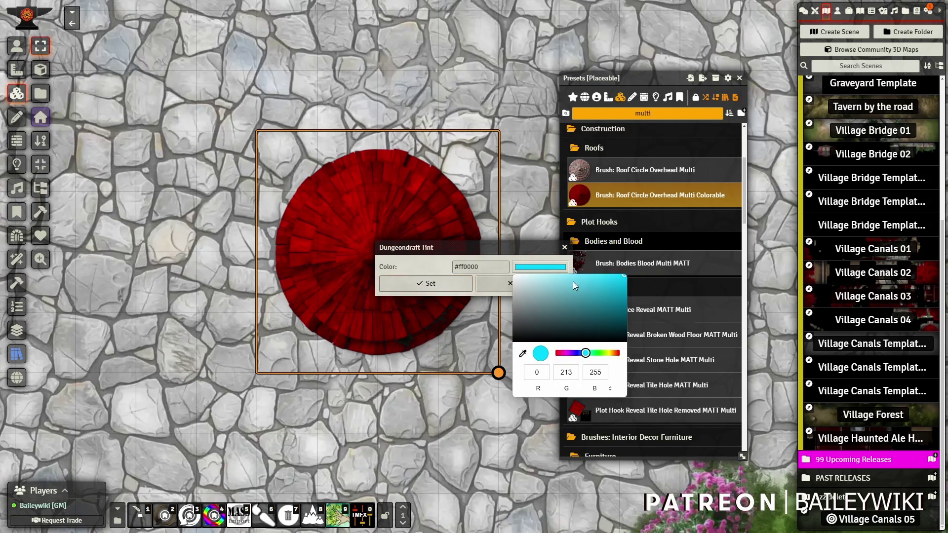
left_click(423, 255)
left_click_drag(413, 247, 246, 47)
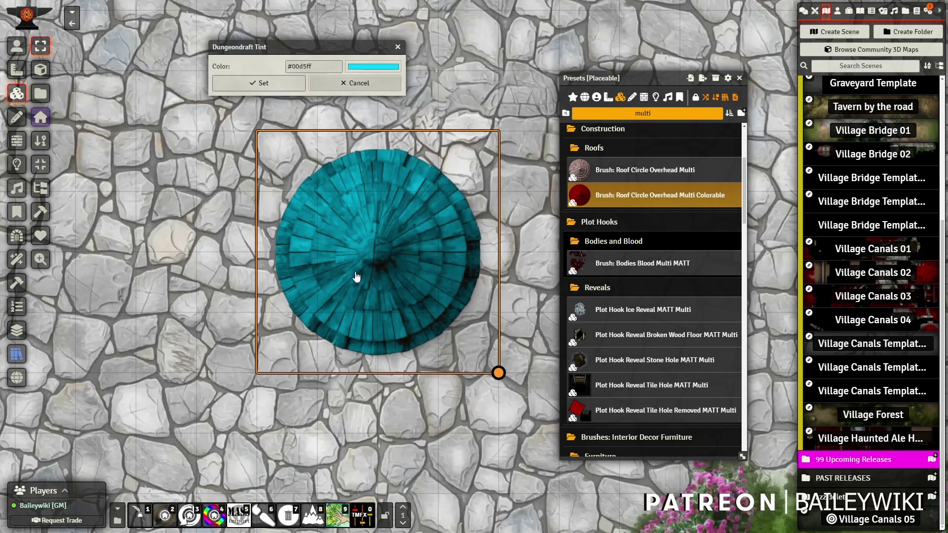
left_click(367, 84)
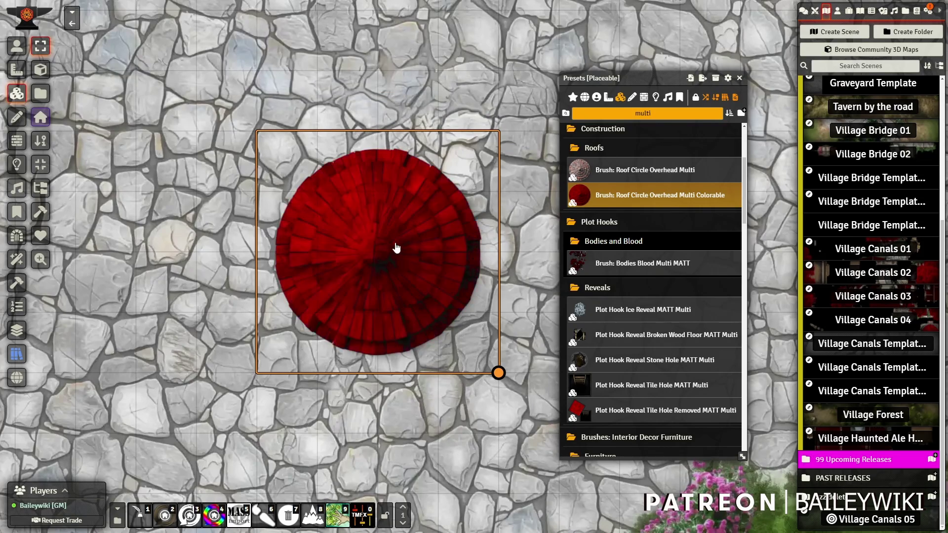
Delete the roof tile and place a Plot Hook Reveal Tile Hole Removed MATT Multi tile on the cobblestones
key("Delete")
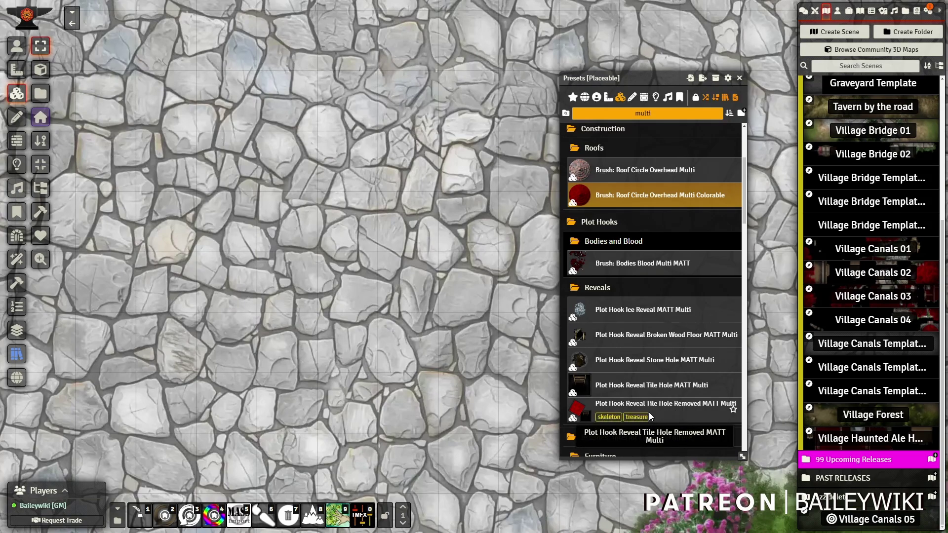
left_click_drag(674, 408, 361, 220)
left_click_drag(303, 323, 339, 337)
scroll(341, 340, "up", 5)
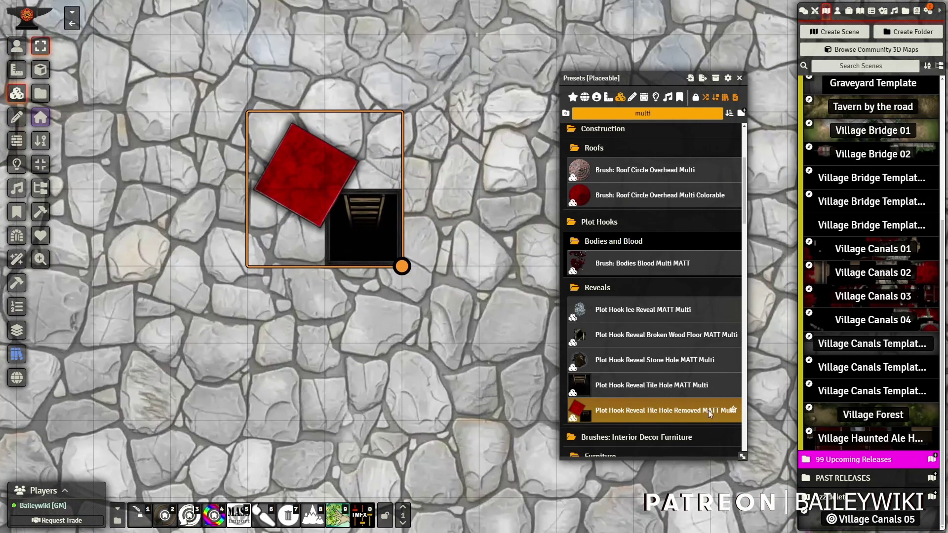
Examine the trigger setup and actions in the plot hook tile's configuration
double_click(373, 238)
left_click(508, 187)
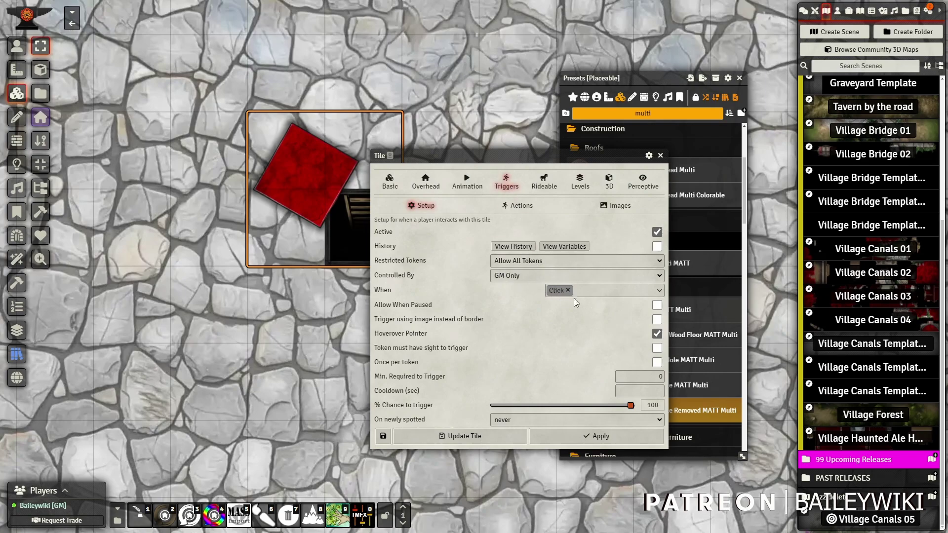
left_click(519, 205)
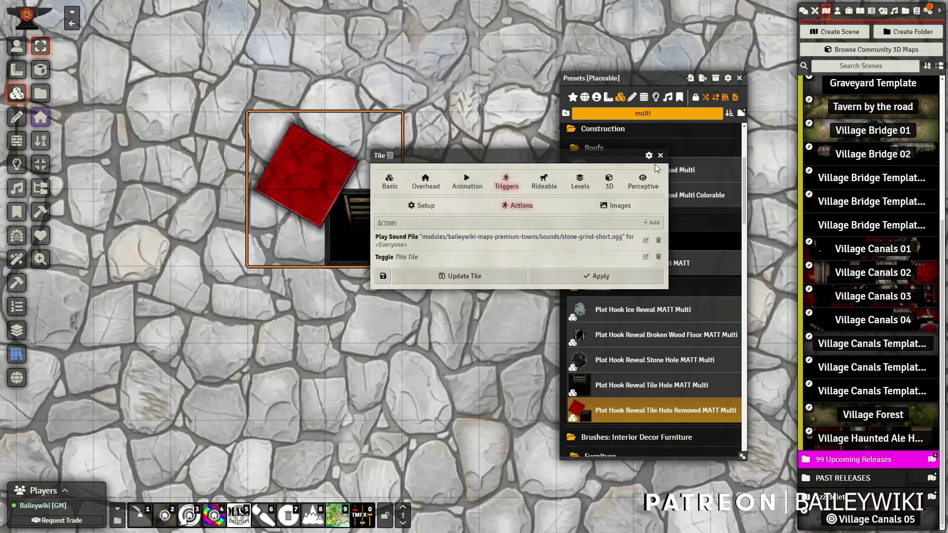
double_click(484, 154)
Test the tile's trigger from the token layer by repeatedly hiding and revealing the red slab and hole
left_click(21, 48)
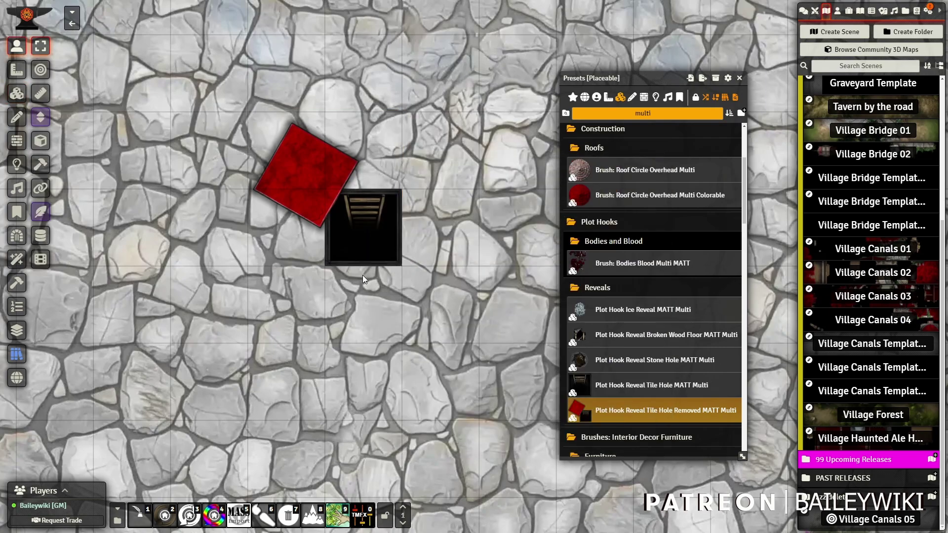
left_click(367, 245)
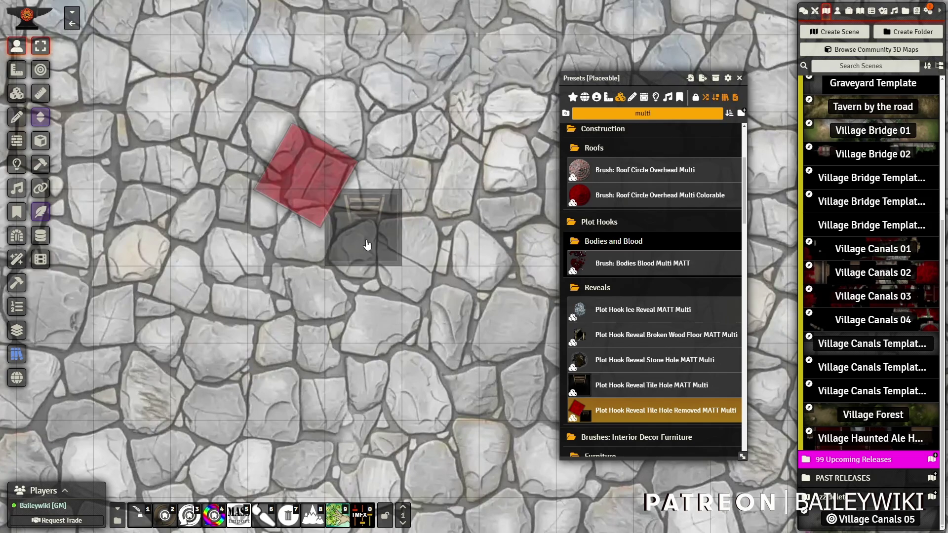
left_click(348, 248)
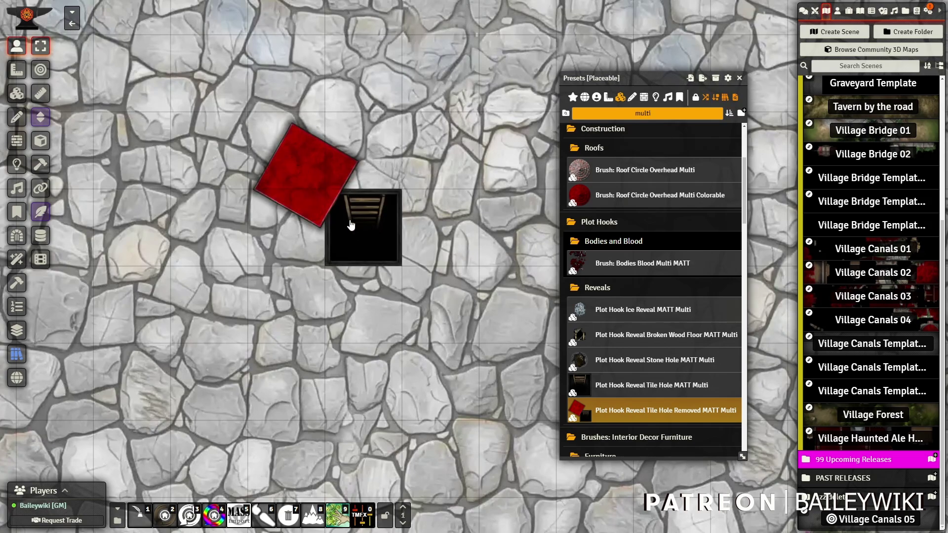
left_click(352, 226)
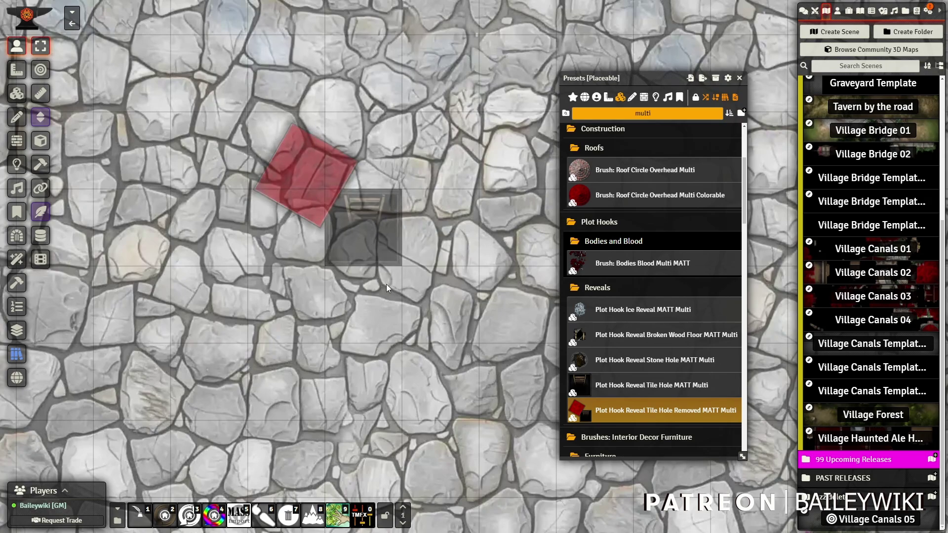
left_click(375, 238)
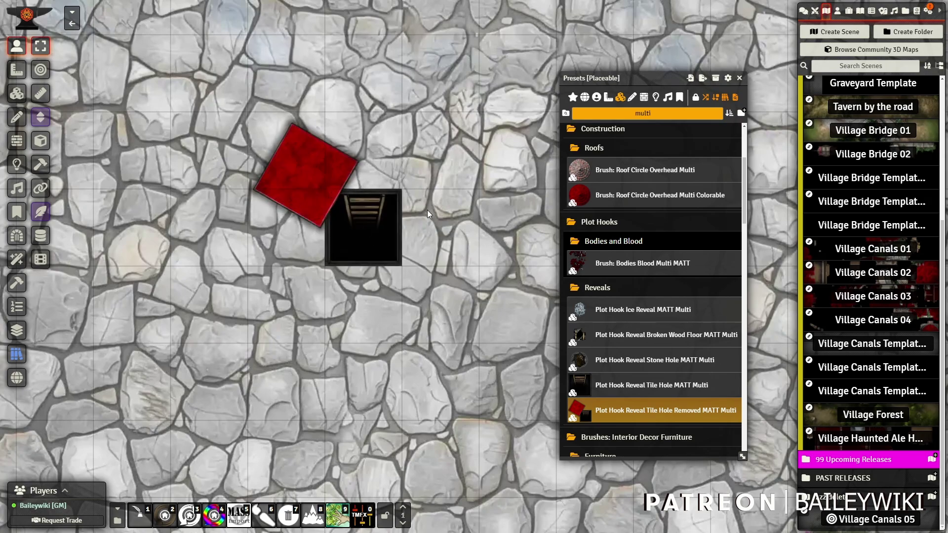
Cycle the plot hook tile through its hole variants, including the treasure chest and skeleton, and return it to the ladder shaft
left_click(16, 93)
left_click(350, 232)
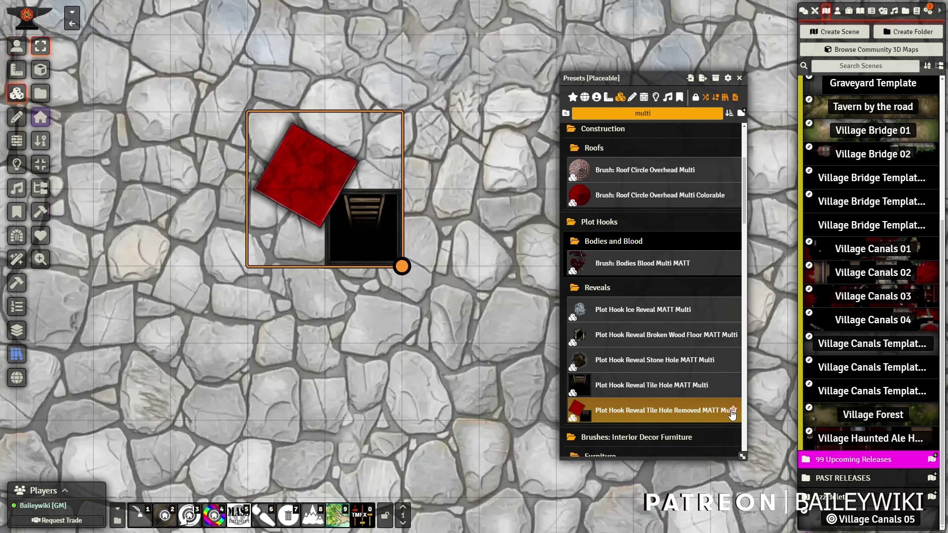
right_click(356, 213)
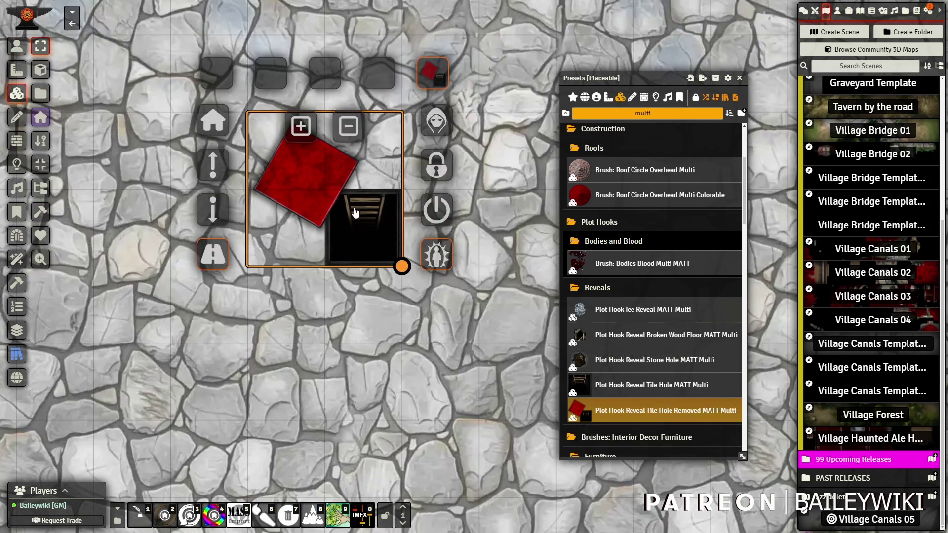
left_click(322, 76)
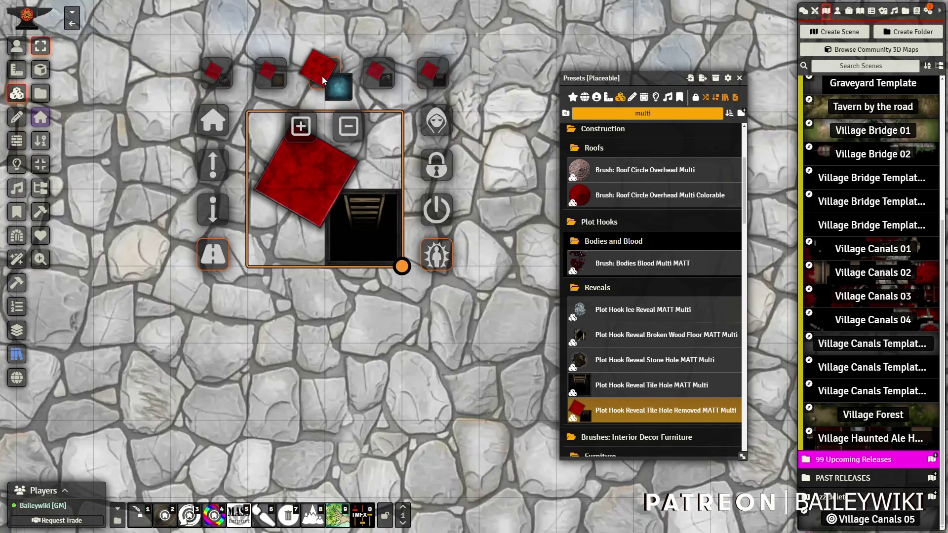
left_click(275, 78)
left_click(220, 78)
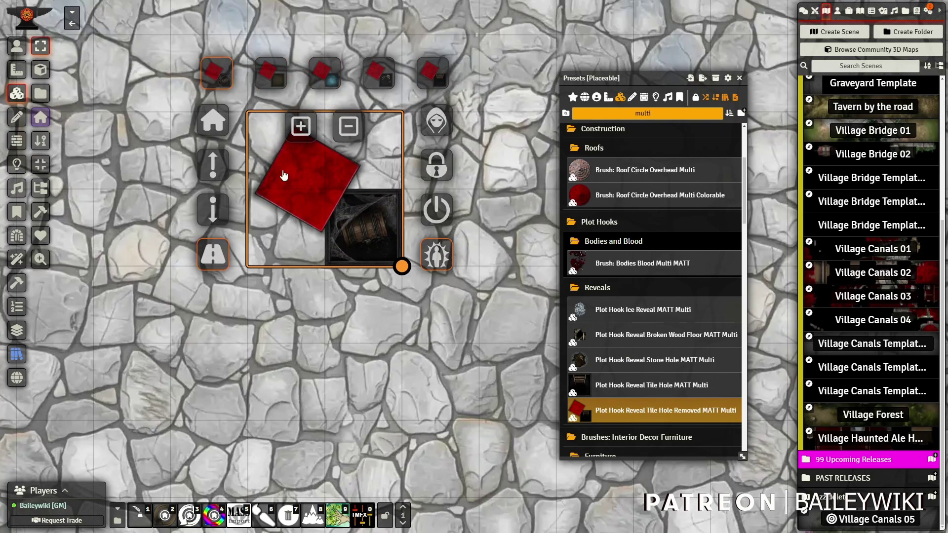
left_click(378, 77)
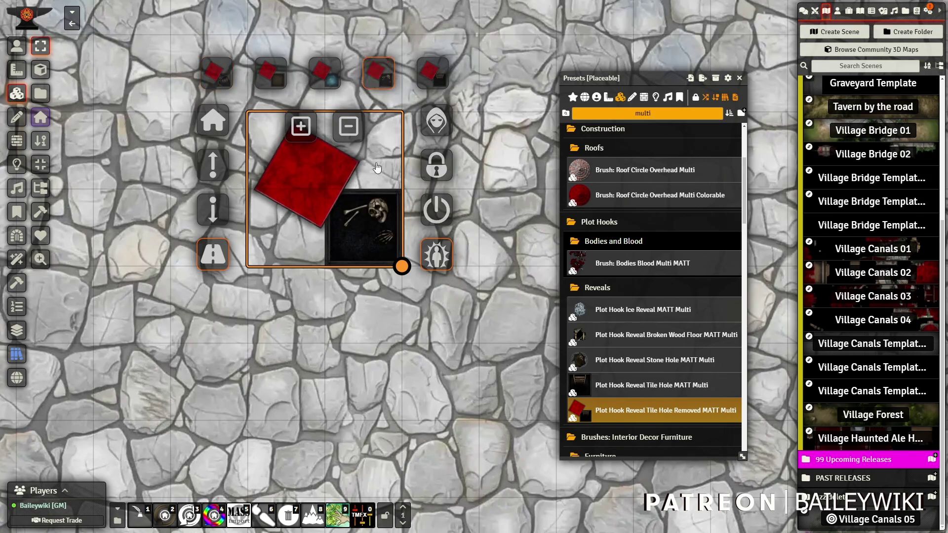
left_click(437, 72)
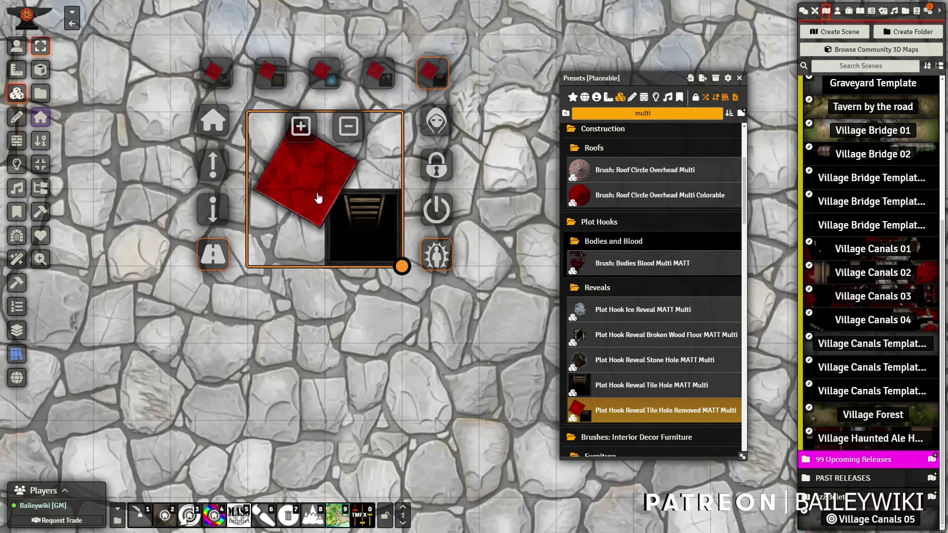
right_click(327, 239)
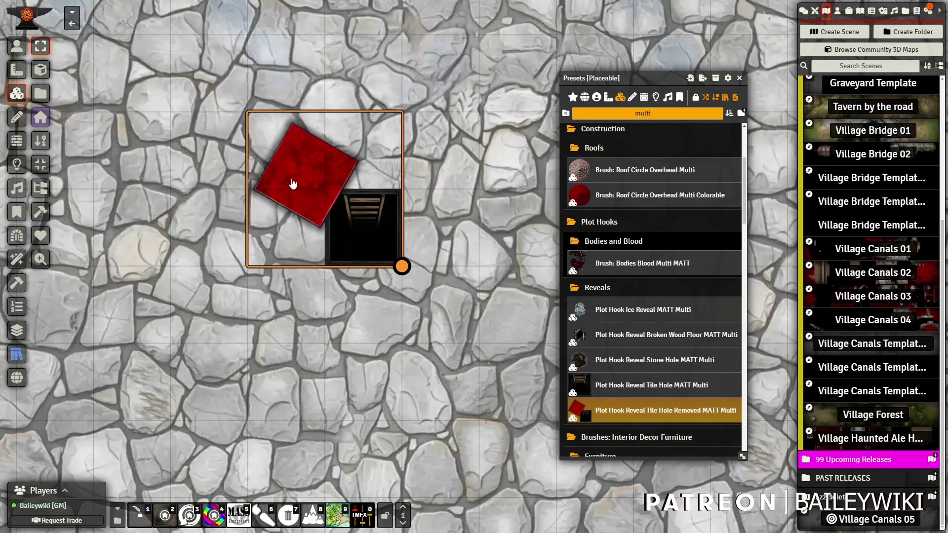
Tint the slab of the plot hook tile light gray (212, 212, 212), sampling the color from the surrounding cobblestones
scroll(425, 341, "down", 10)
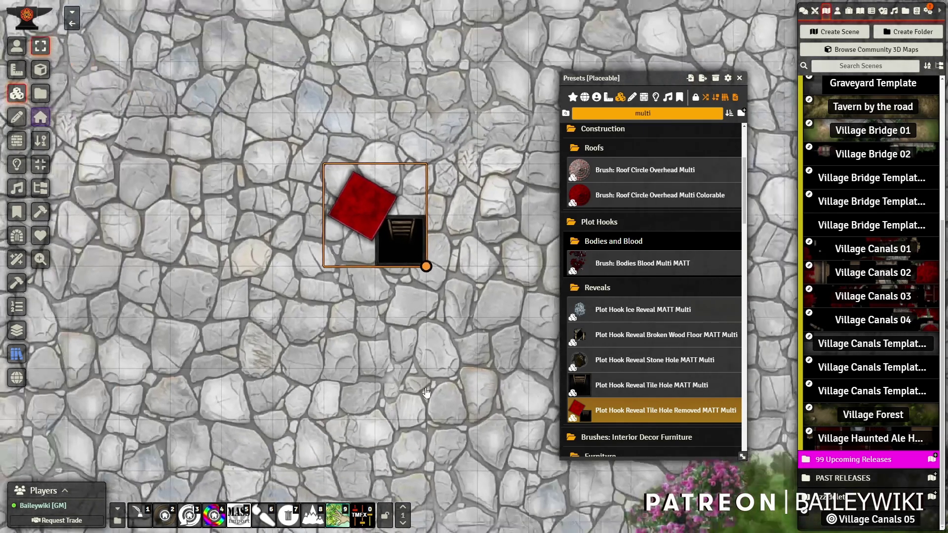
scroll(395, 356, "up", 11)
scroll(390, 352, "up", 1)
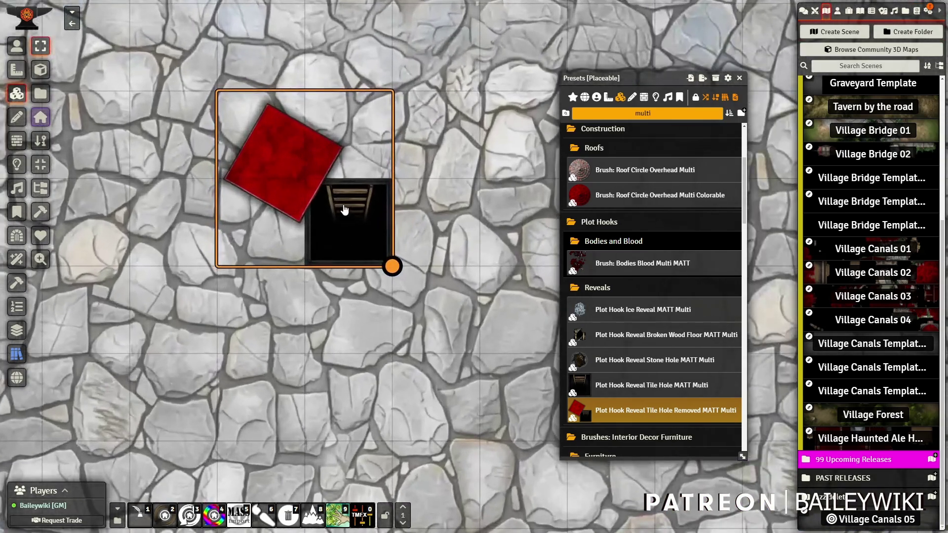
left_click(339, 524)
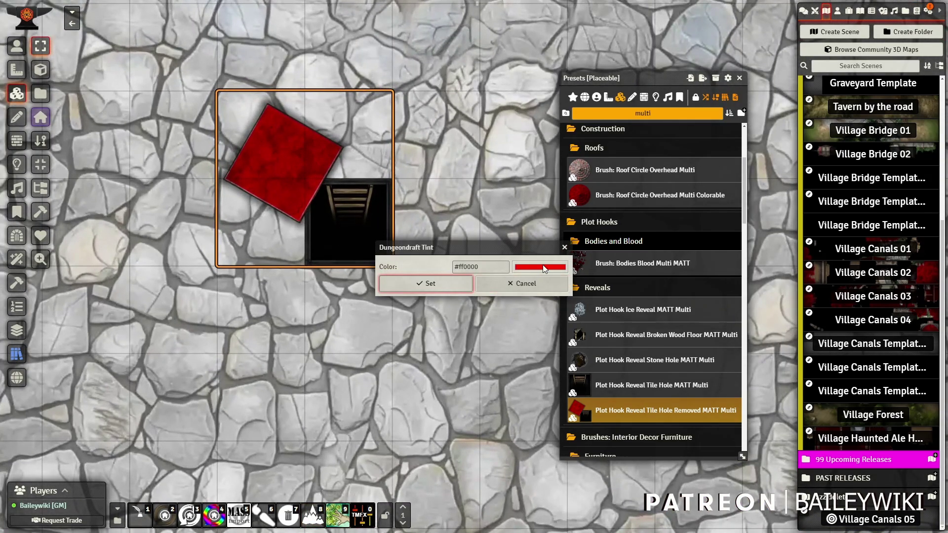
left_click_drag(506, 243, 533, 37)
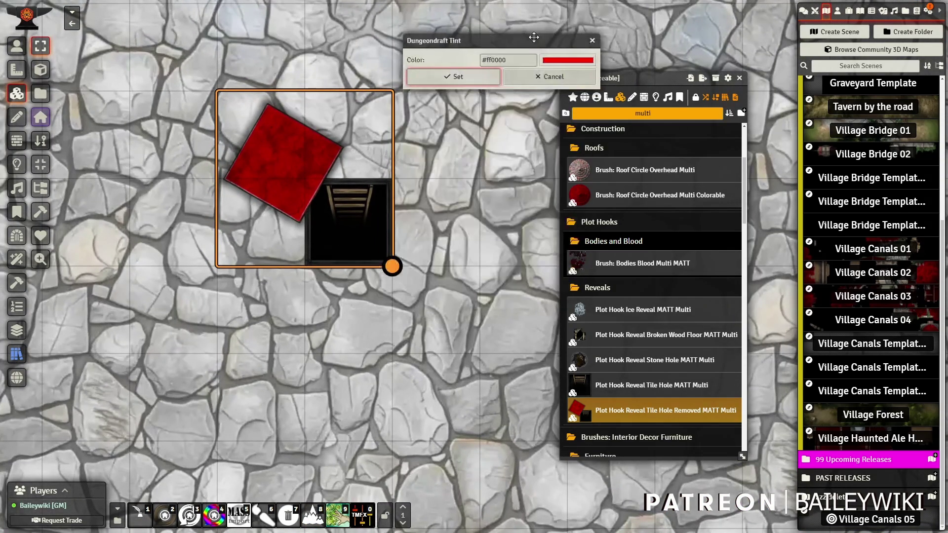
left_click(570, 61)
left_click(550, 147)
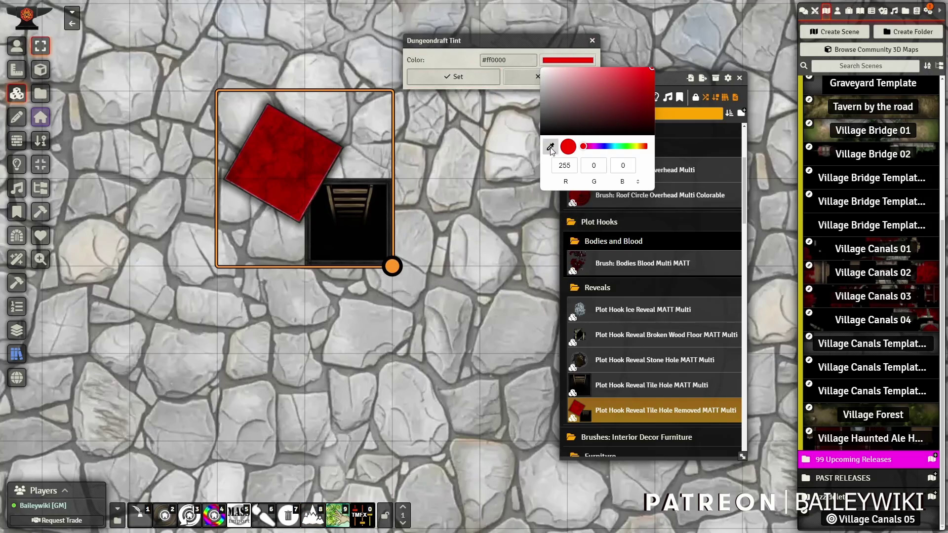
left_click(418, 233)
left_click(542, 79)
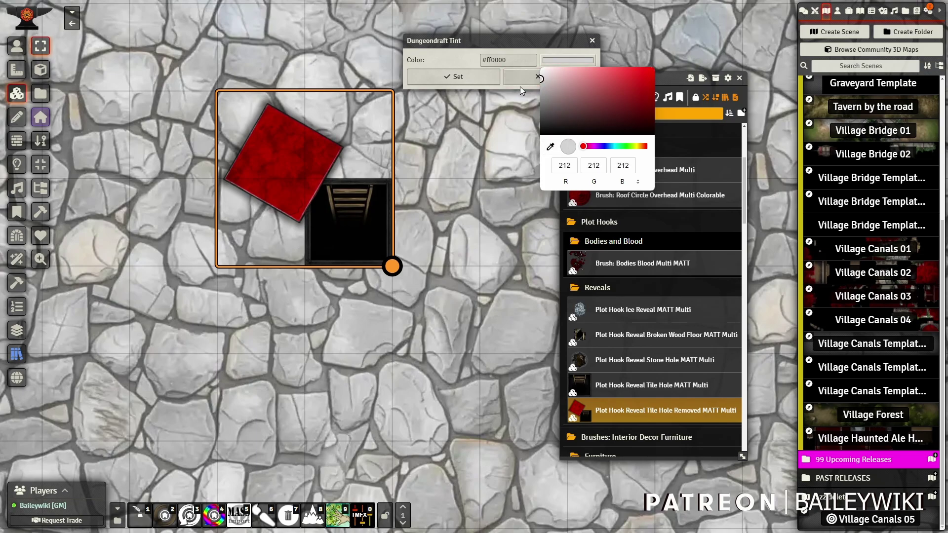
left_click(458, 57)
left_click(467, 78)
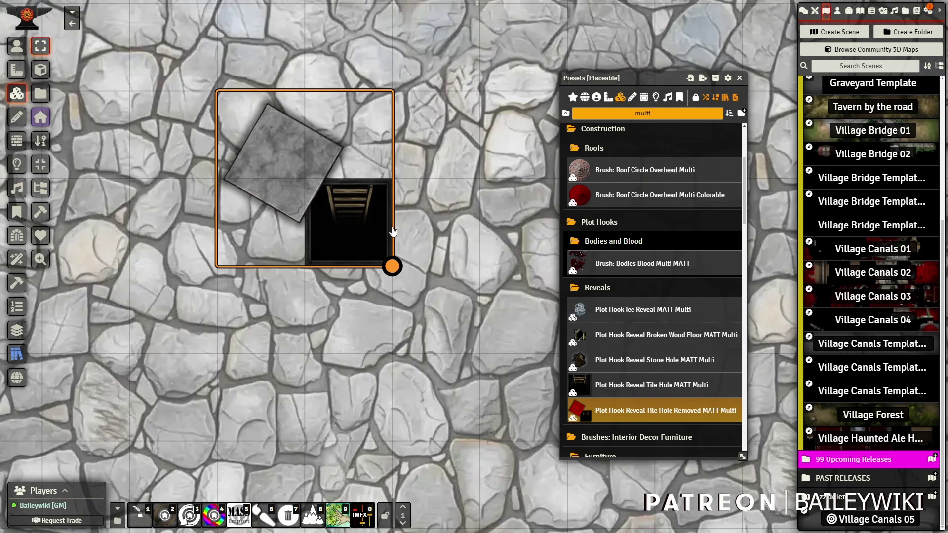
Test the gray-tinted tile's trigger from the token layer by hiding and revealing it
left_click(16, 46)
scroll(397, 421, "down", 3)
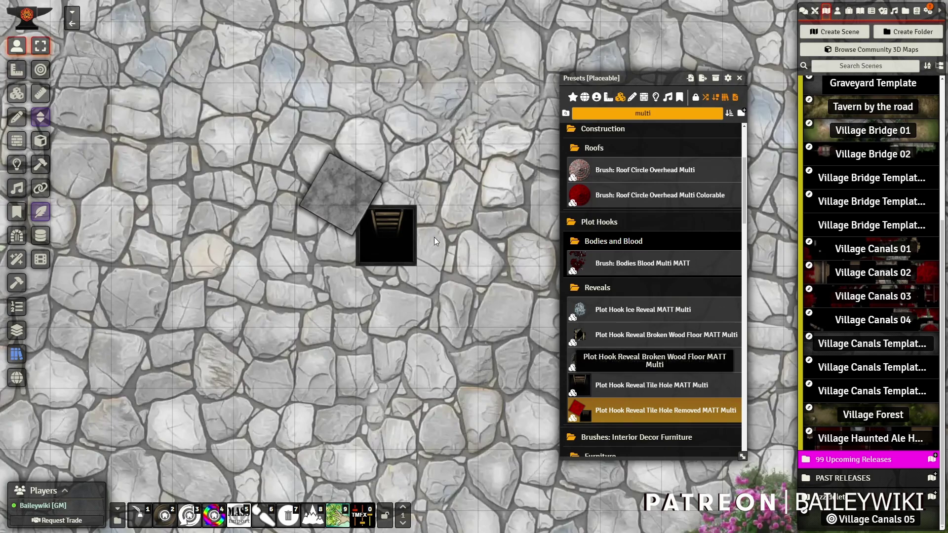
left_click(387, 223)
left_click(372, 260)
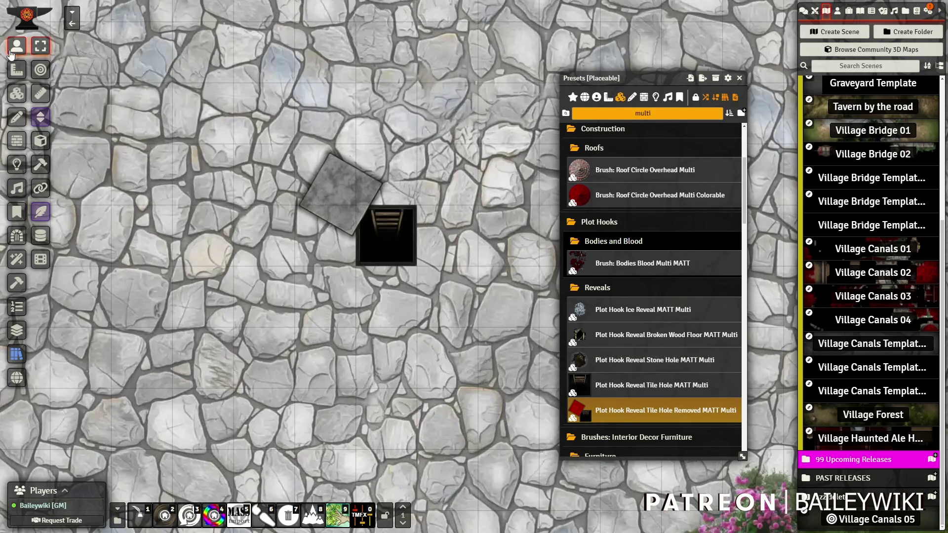
Delete the gray-tinted plot hook tile from the cobblestones
left_click(16, 94)
left_click(375, 217)
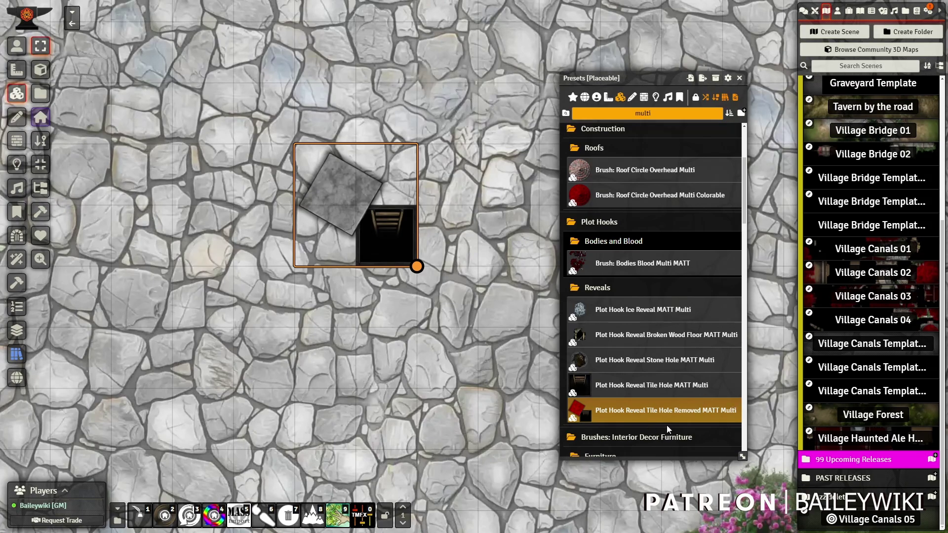
key("Delete")
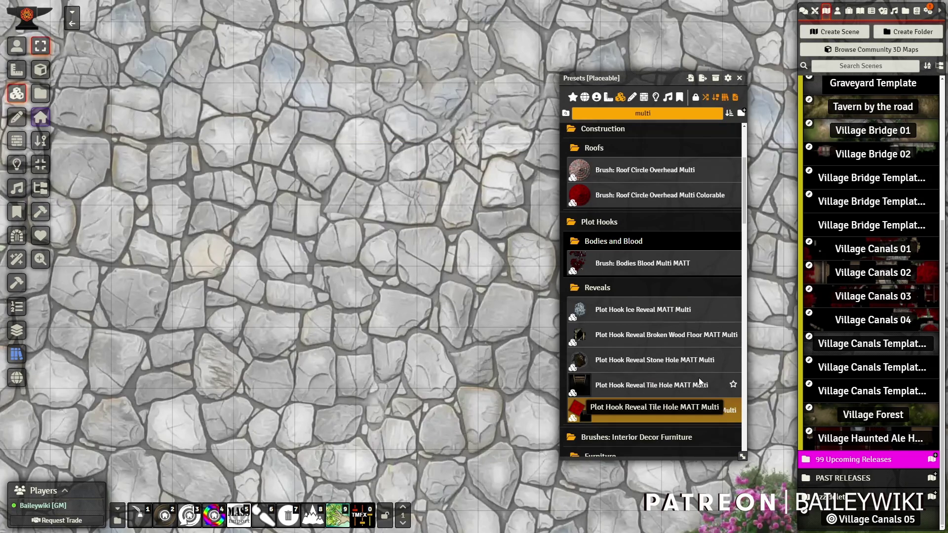
Search the placeable presets for "terra" to find the terrain spawners
mouse_move(700, 381)
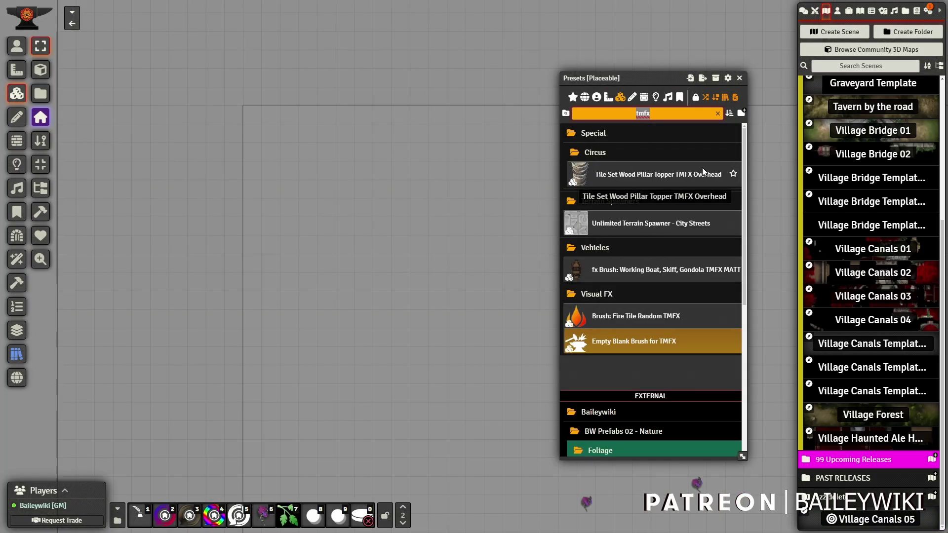
mouse_move(704, 172)
type("ra")
key("BackSpace")
key("BackSpace")
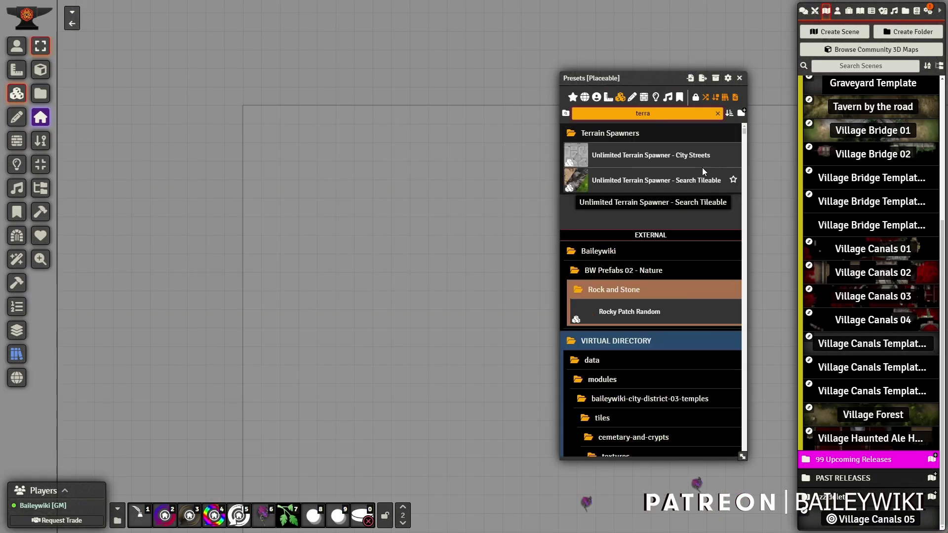
Search the placeable presets for "spawn"
key("BackSpace")
key("BackSpace")
key("BackSpace")
type("spaw")
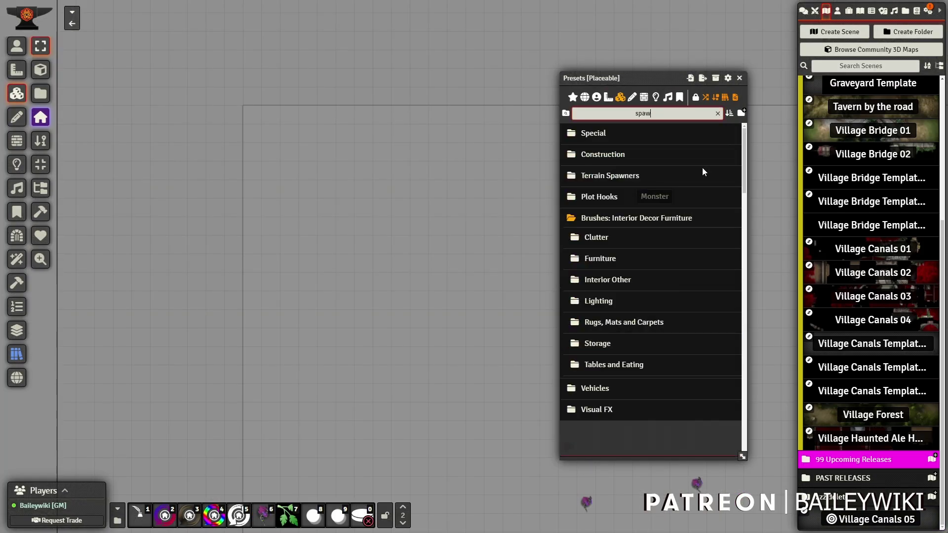
type("n")
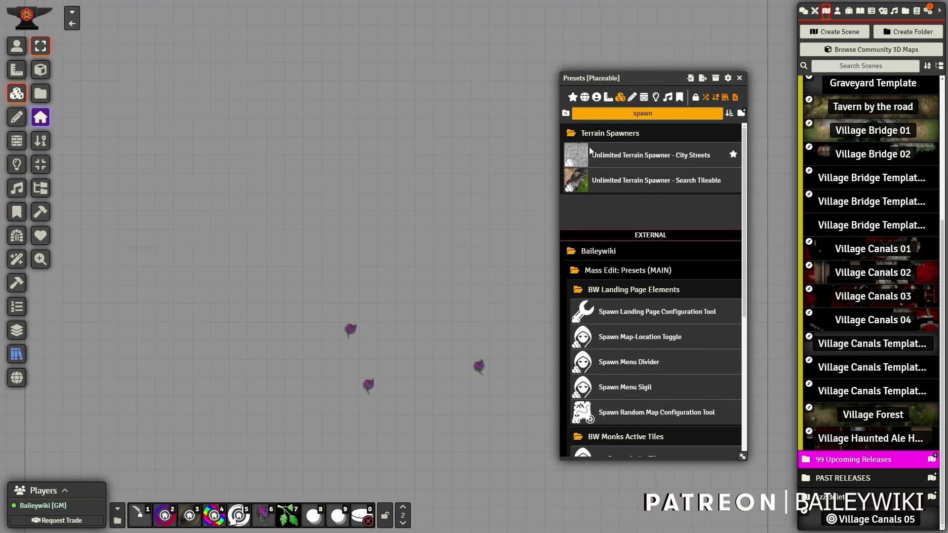
Place the Unlimited Terrain Spawner - City Streets preset on the scene with bw_terrain_village_canals_01.webp as its overlay
left_click_drag(620, 161, 376, 157)
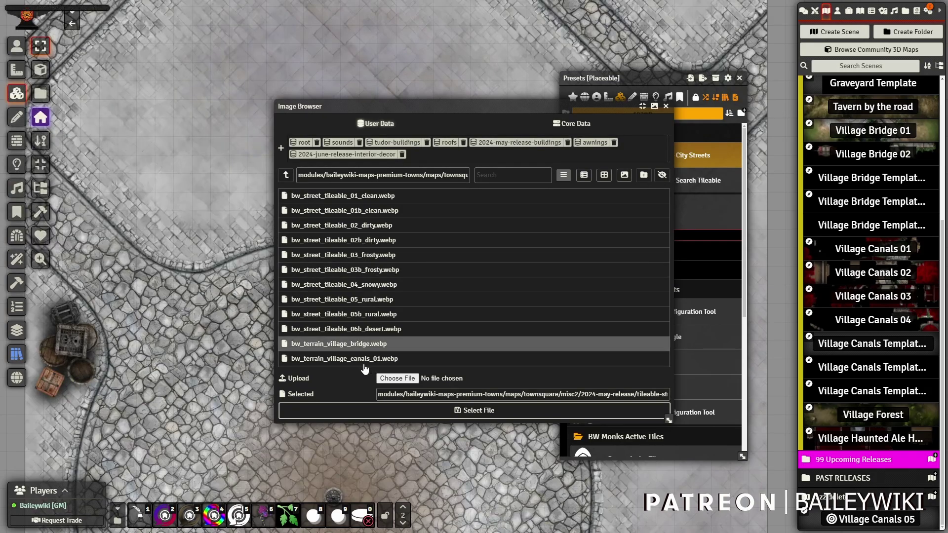
left_click(361, 361)
left_click(475, 411)
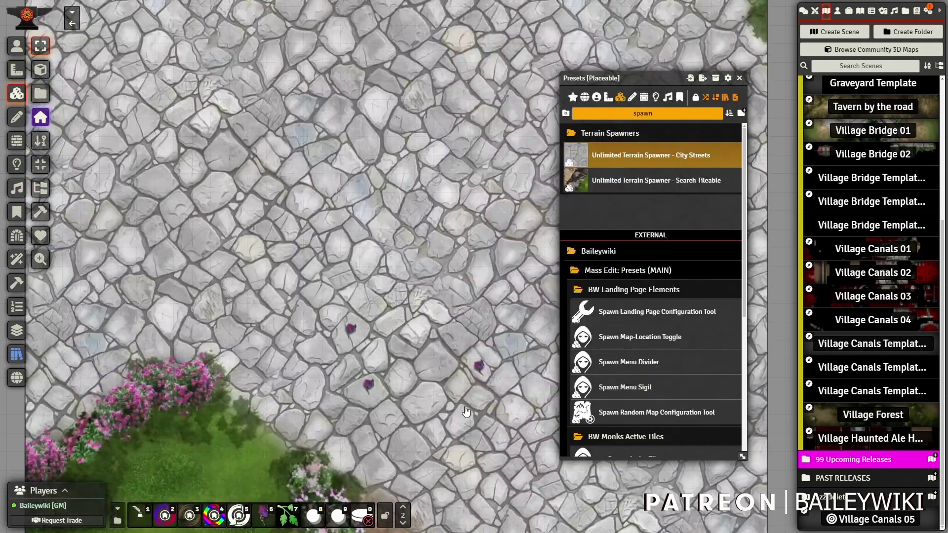
scroll(460, 375, "down", 5)
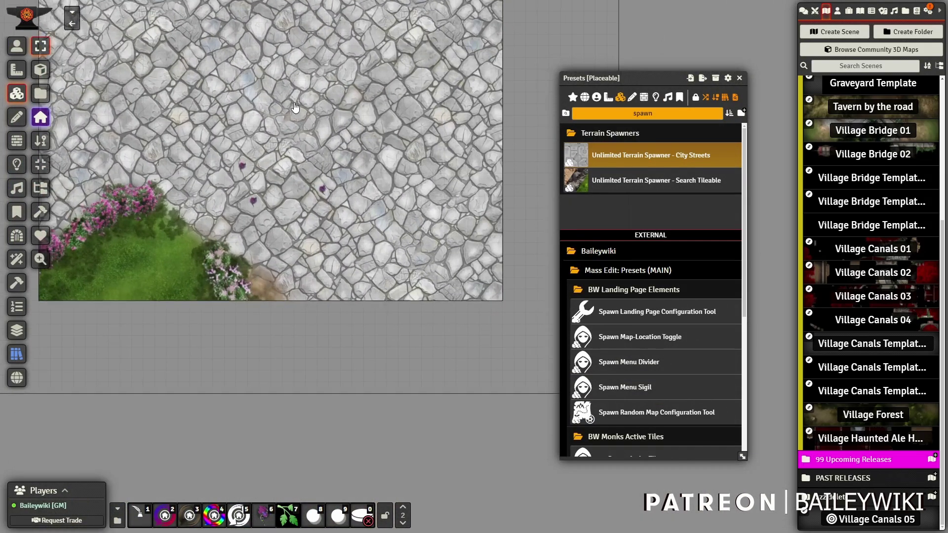
Open the terrain tile's Adjust Position controls from the token layer and zoom the canal texture out and back in
left_click(16, 45)
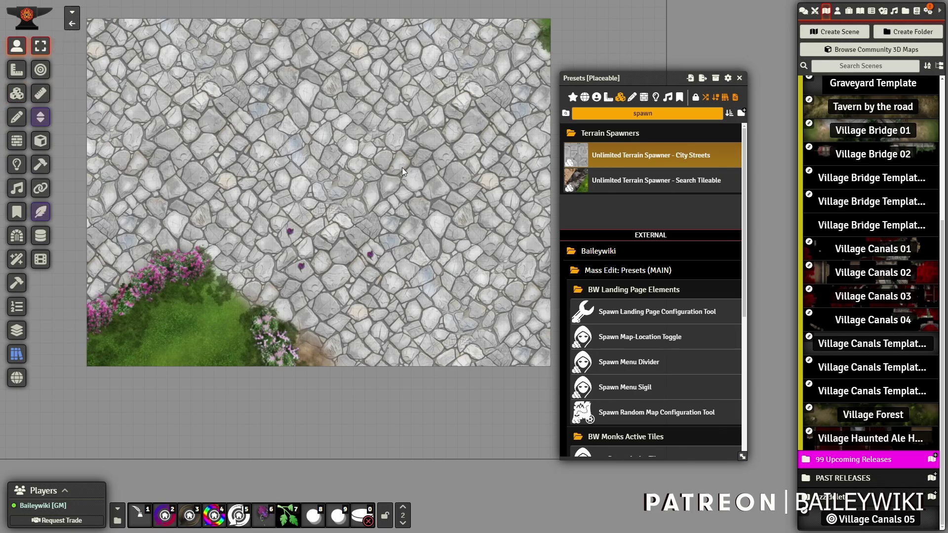
double_click(301, 153)
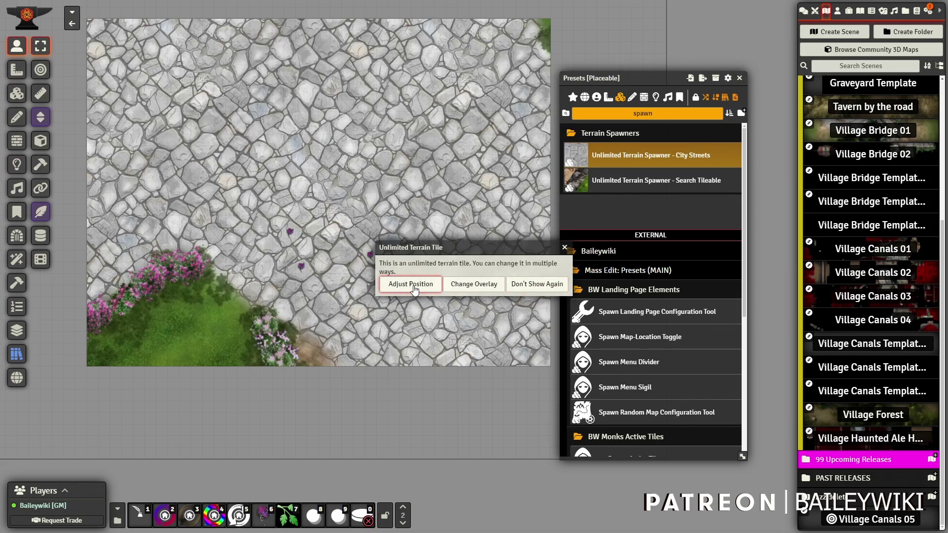
left_click(414, 288)
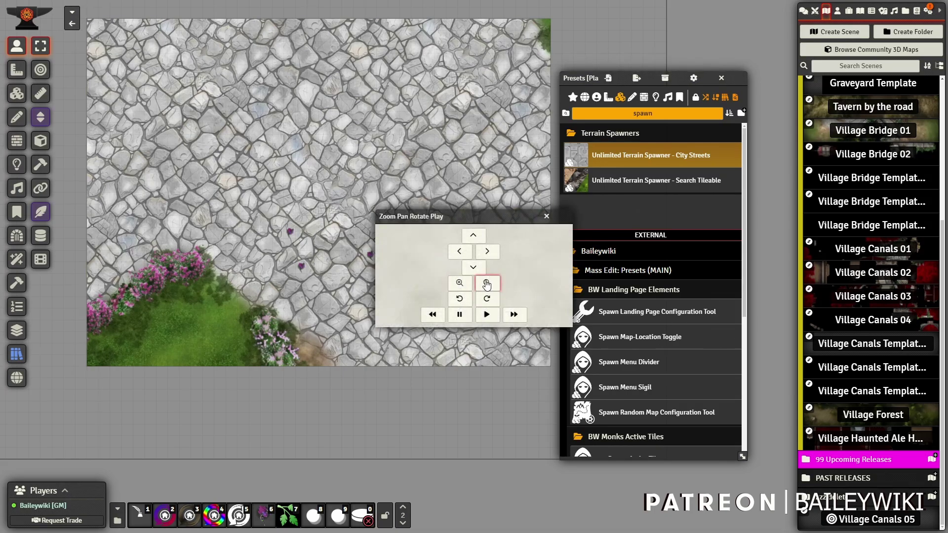
left_click(486, 284)
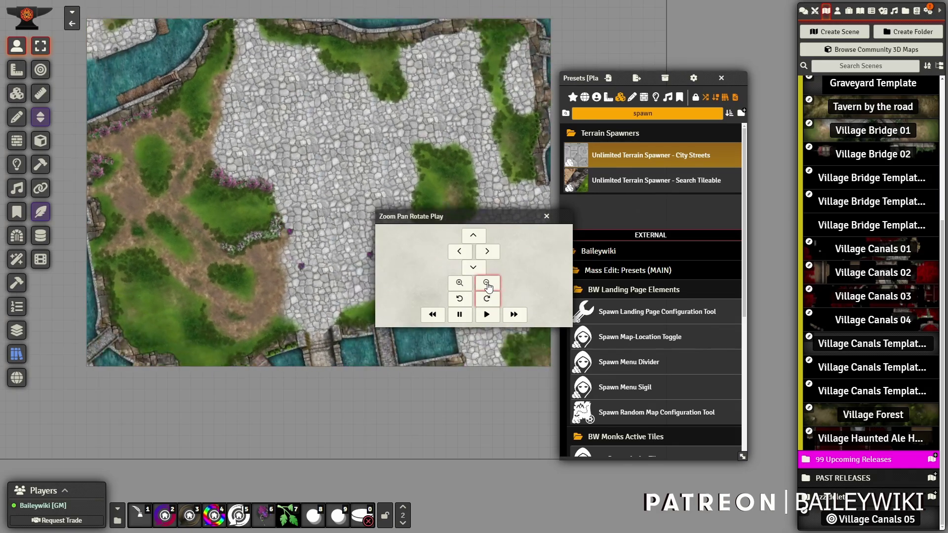
left_click(488, 285)
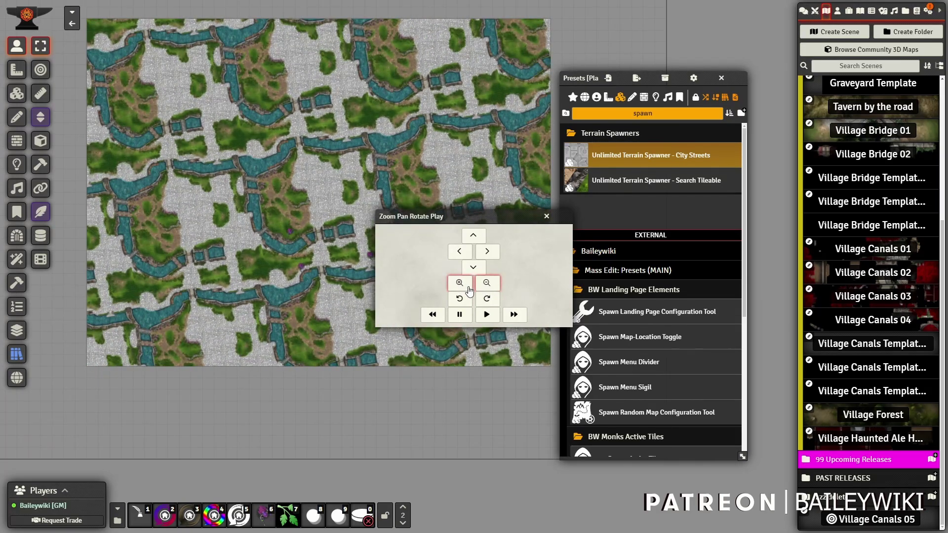
left_click(459, 284)
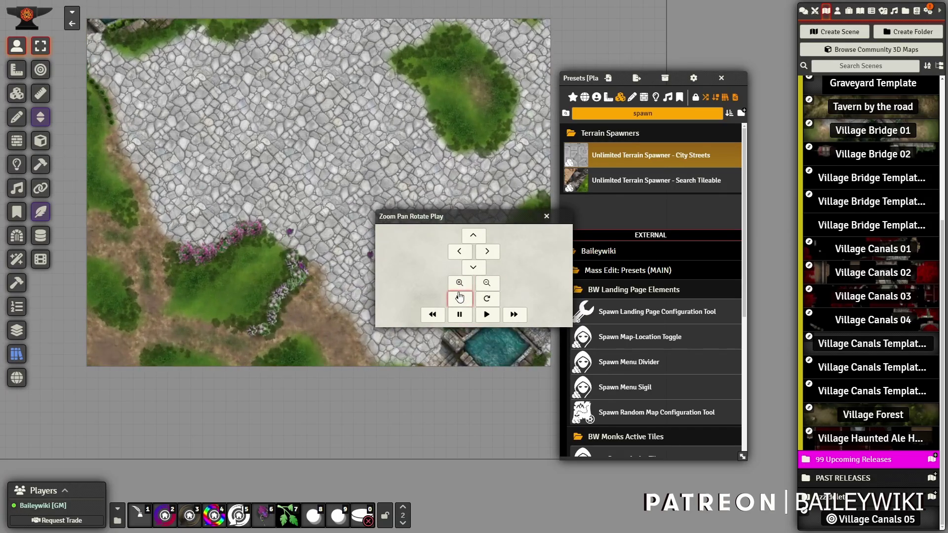
Pan and rotate the terrain texture so the canal and its bridge cross the scene's left part, and close the position controls
left_click(488, 251)
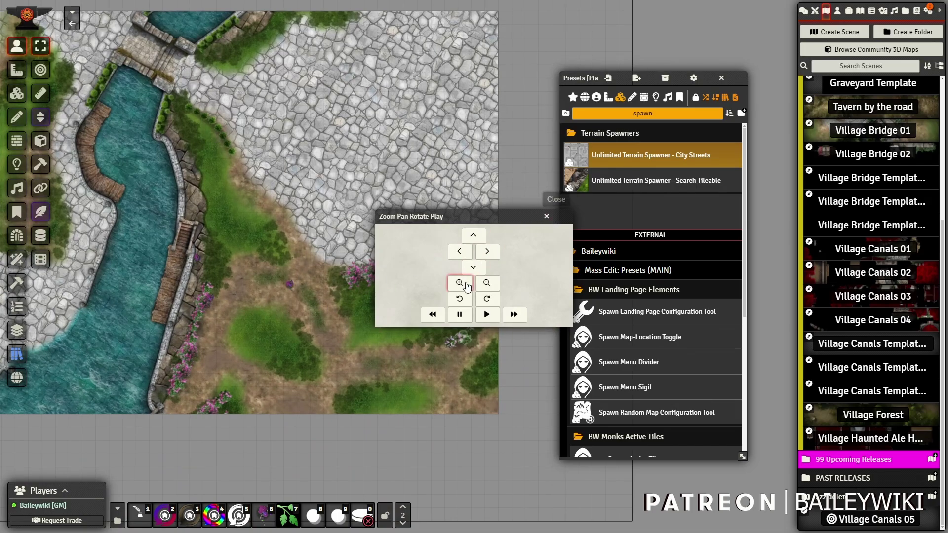
left_click(459, 299)
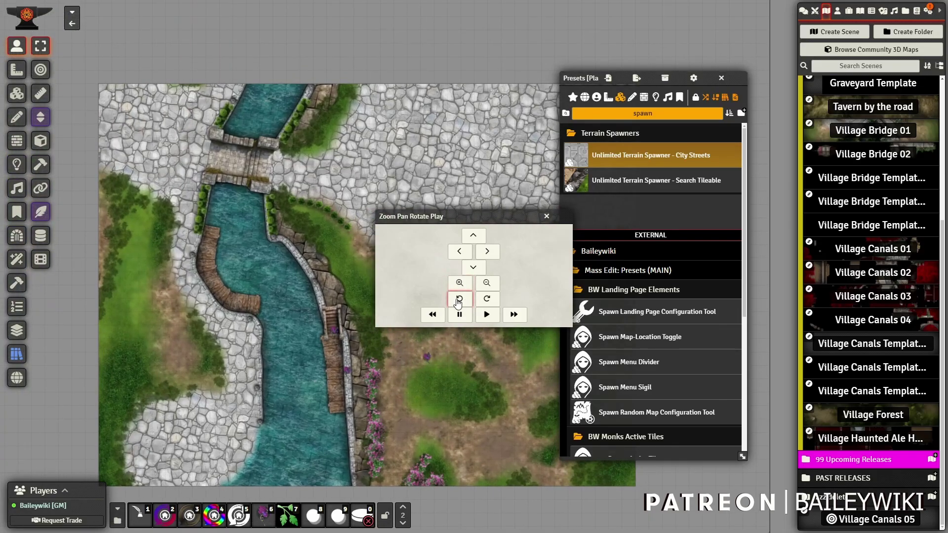
left_click(459, 300)
left_click(491, 301)
left_click(473, 267)
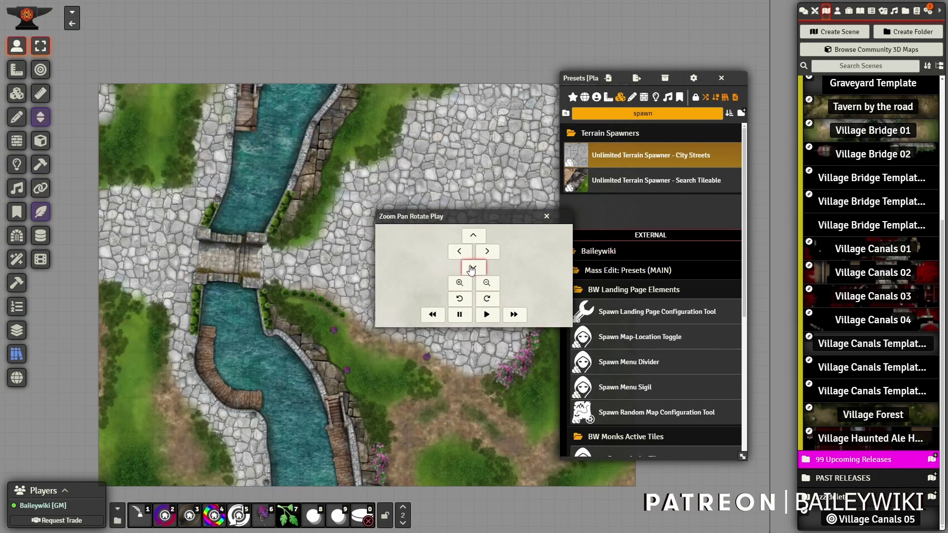
left_click(473, 242)
left_click_drag(435, 374, 368, 362)
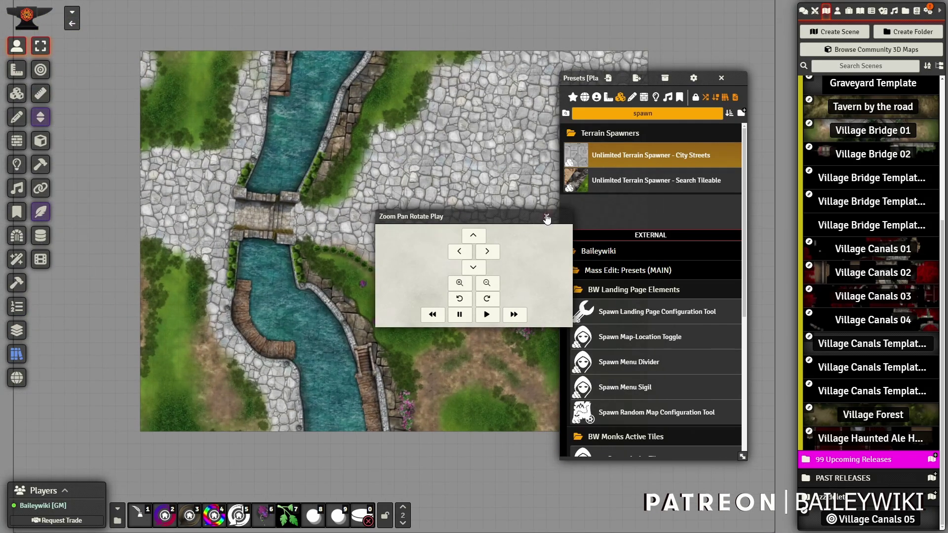
left_click(546, 217)
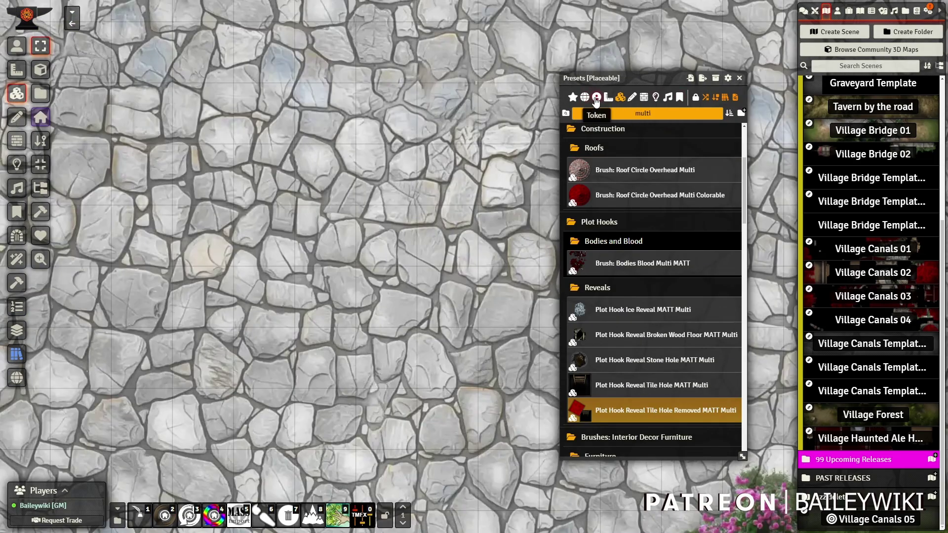
Search the token presets for "tudor" to find the Tudor building prefabs
left_click(597, 97)
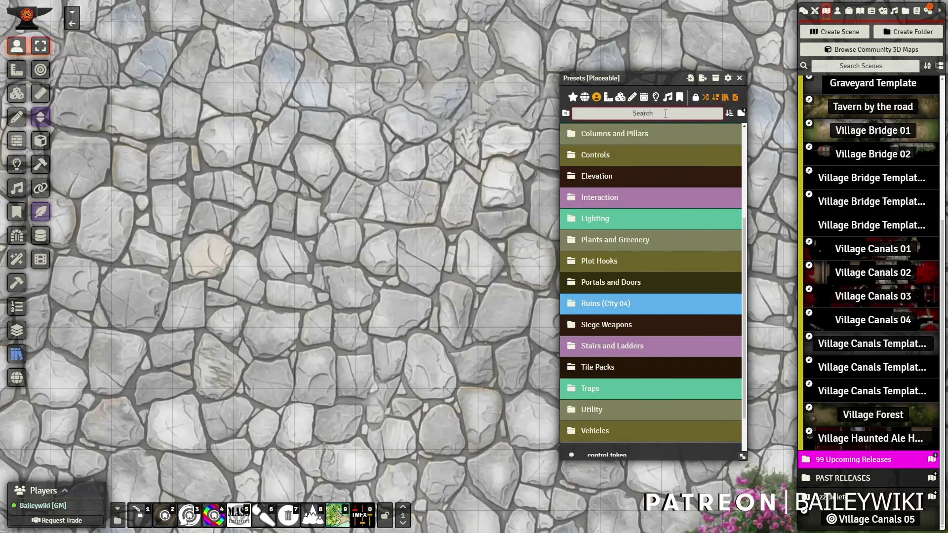
left_click(666, 113)
type("build")
key("Return")
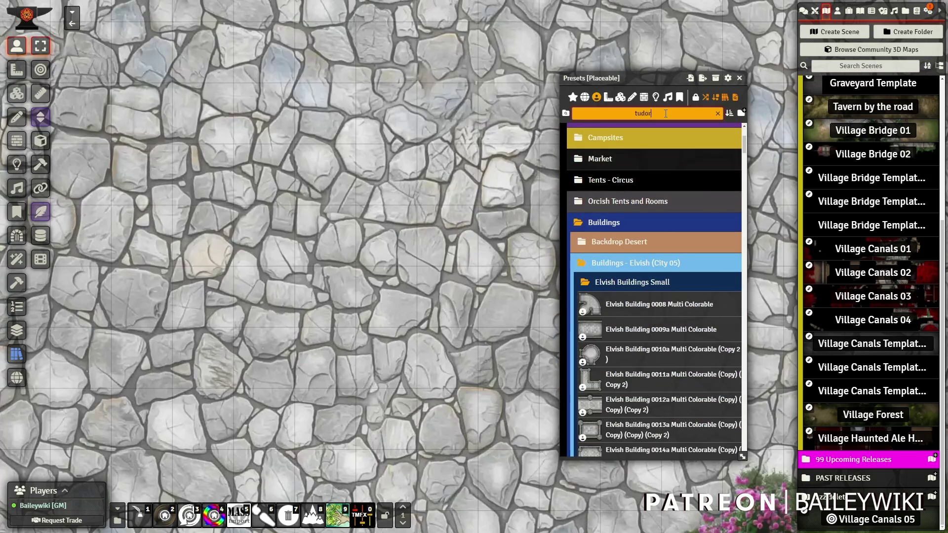
type("tudor")
key("Return")
scroll(488, 295, "down", 8)
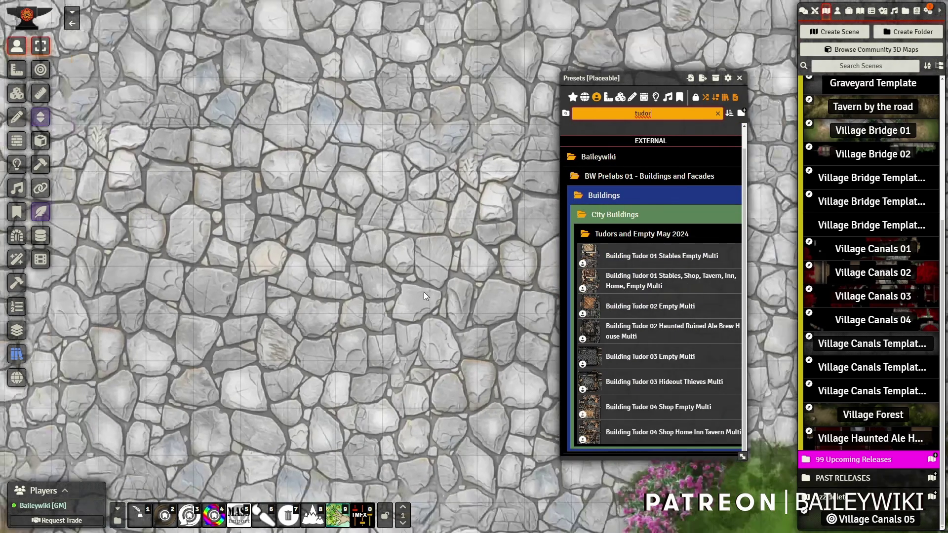
Place the Building Tudor 02 Haunted Ruined Ale Brew House Multi prefab on the upper-right cobblestones, and close the presets window
scroll(501, 233, "up", 2)
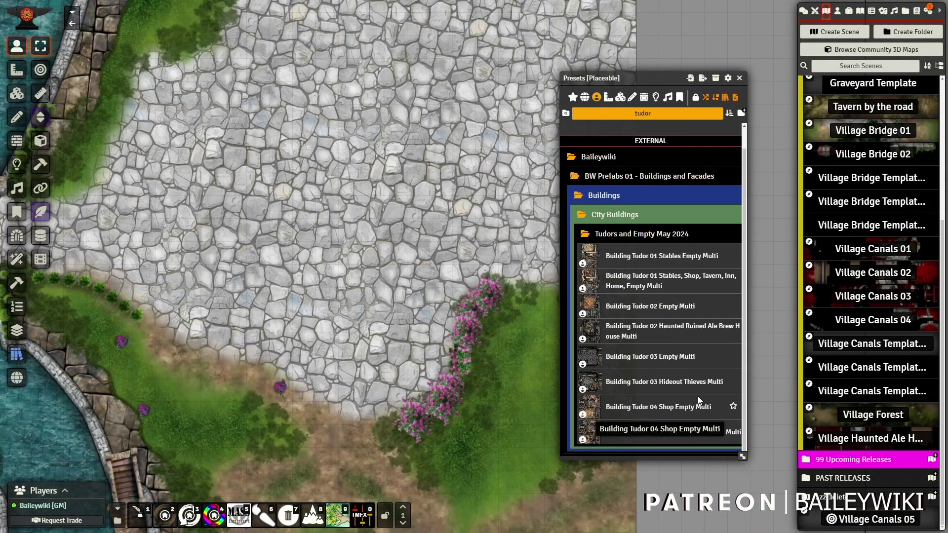
mouse_move(676, 334)
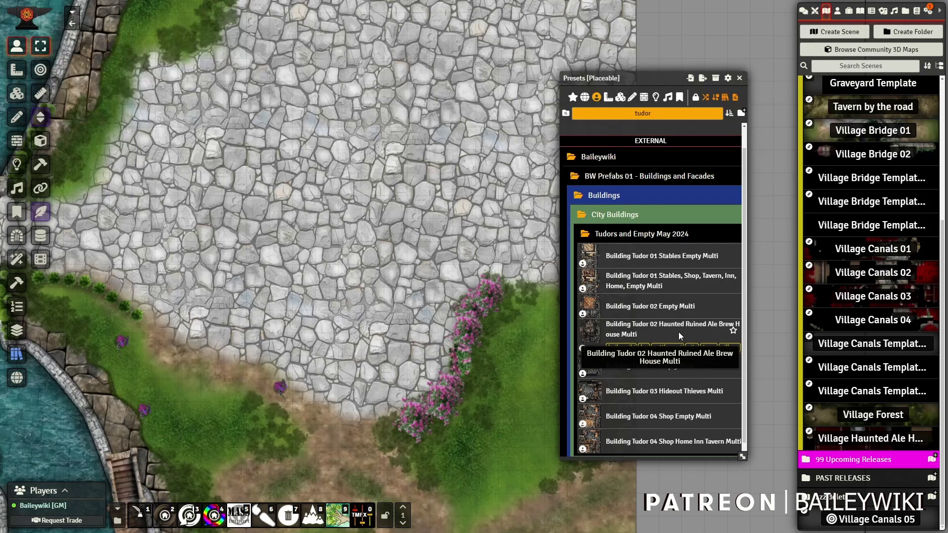
double_click(679, 336)
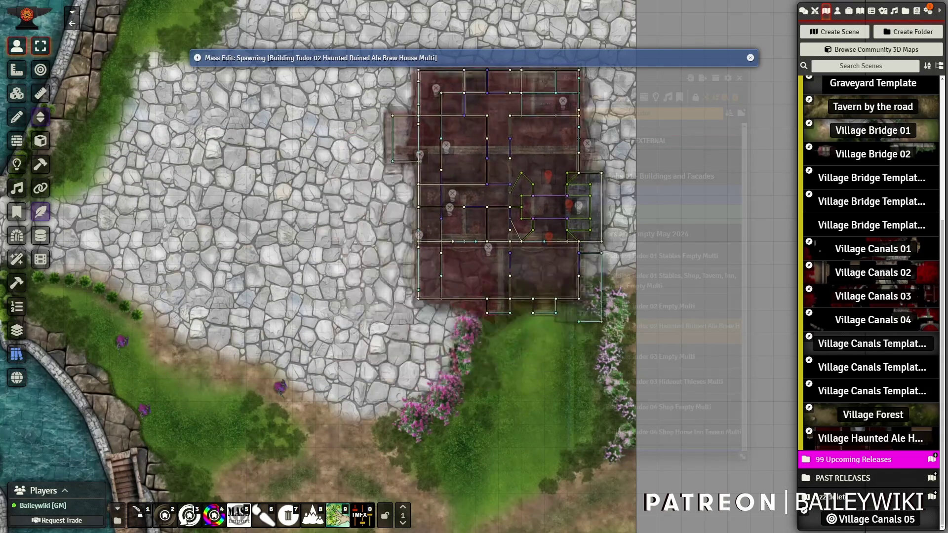
scroll(535, 129, "down", 1)
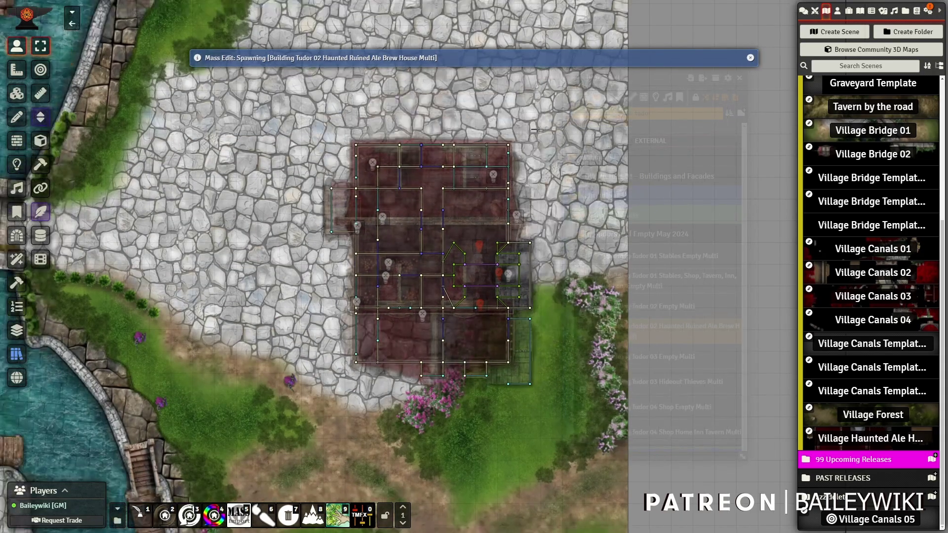
scroll(532, 196, "down", 6)
scroll(547, 342, "down", 5)
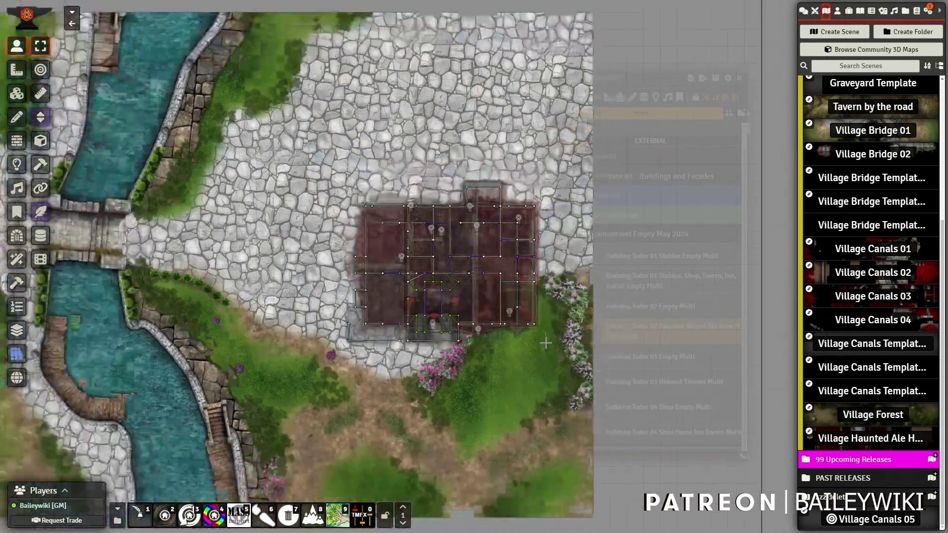
scroll(547, 341, "down", 3)
scroll(508, 364, "down", 4)
scroll(529, 346, "up", 5)
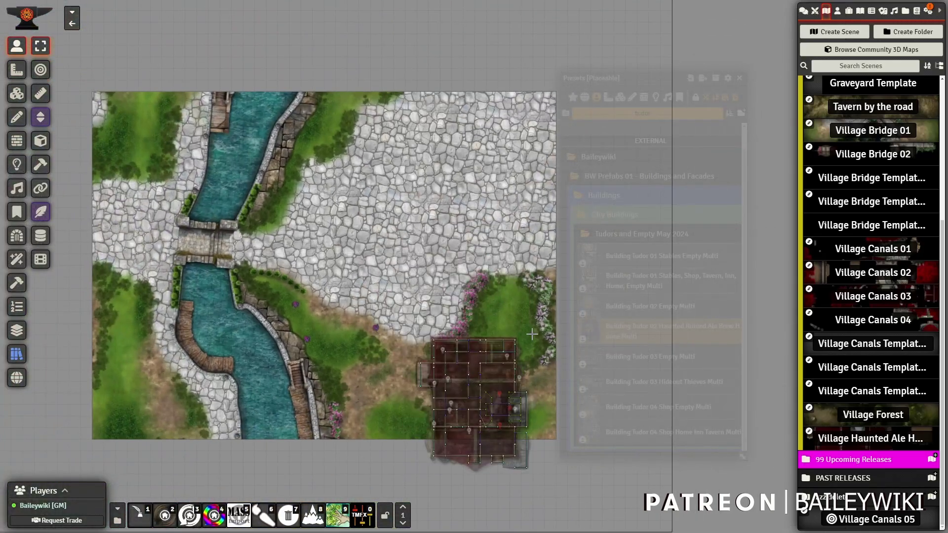
scroll(542, 277, "up", 1)
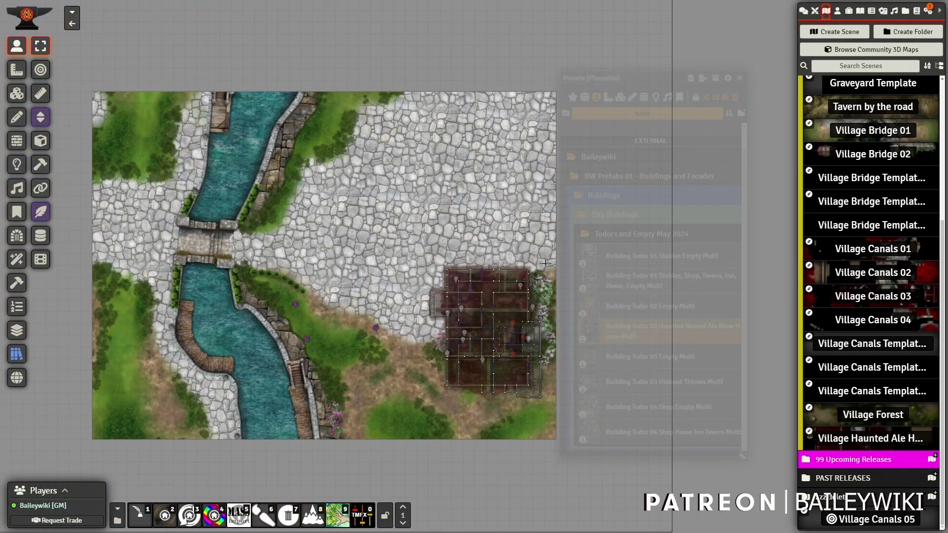
left_click(547, 105)
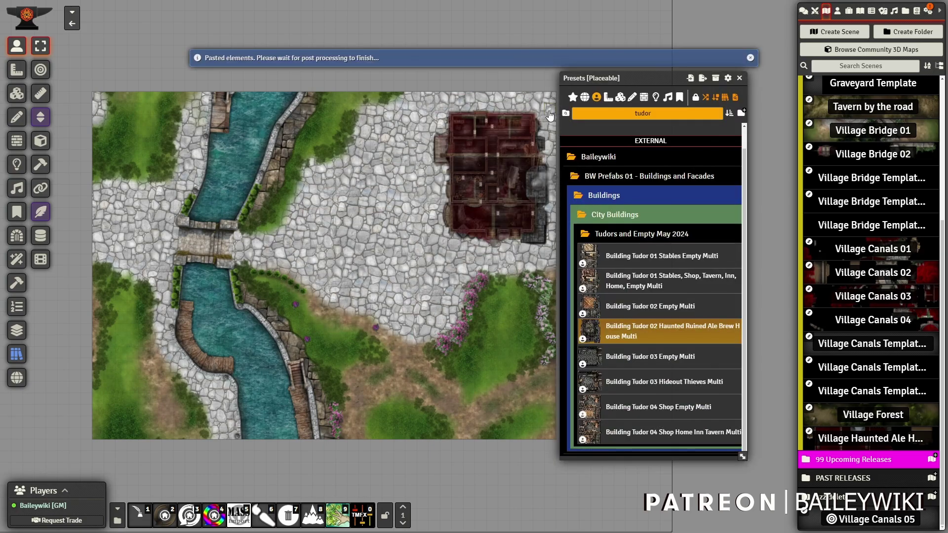
left_click(526, 60)
left_click(739, 78)
scroll(300, 227, "up", 5)
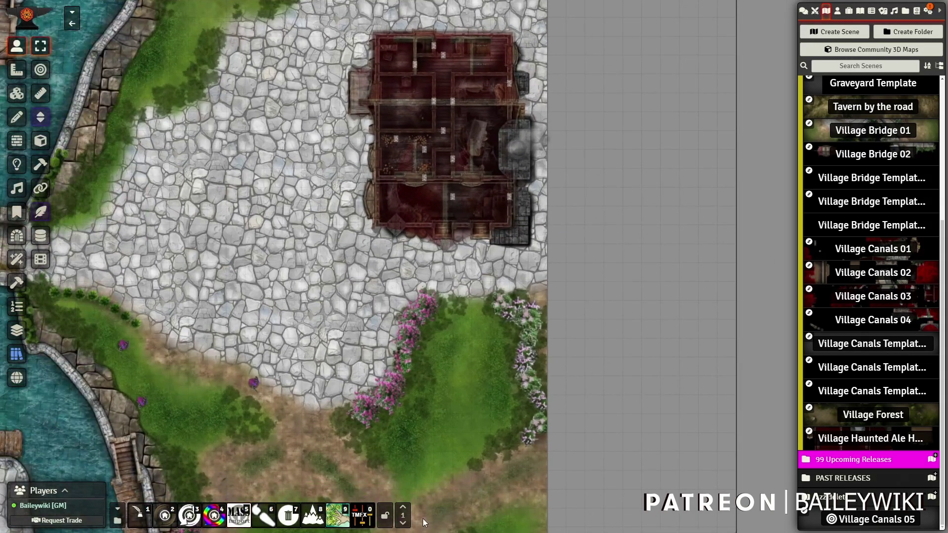
Move the purple token across the cobblestones to the brew house's west entrance and open its door
left_click(403, 523)
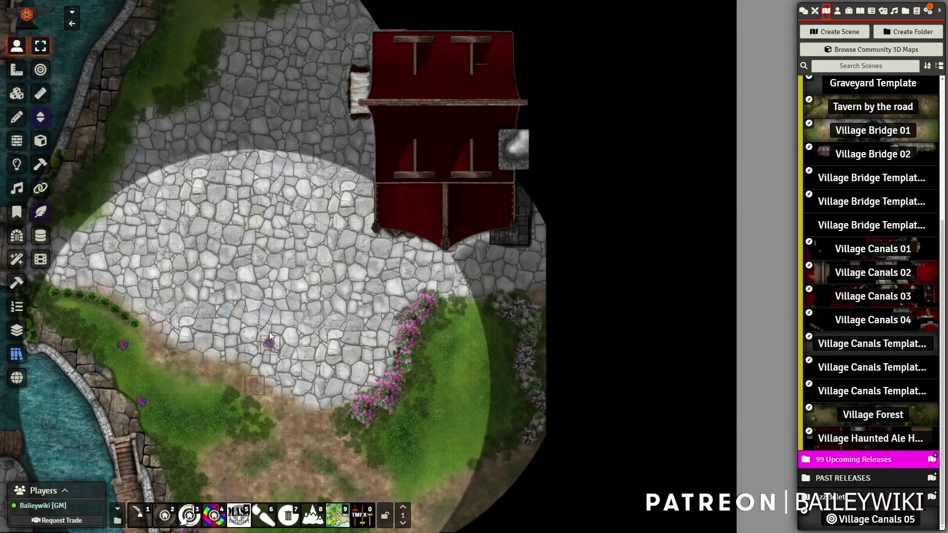
scroll(411, 244, "up", 3)
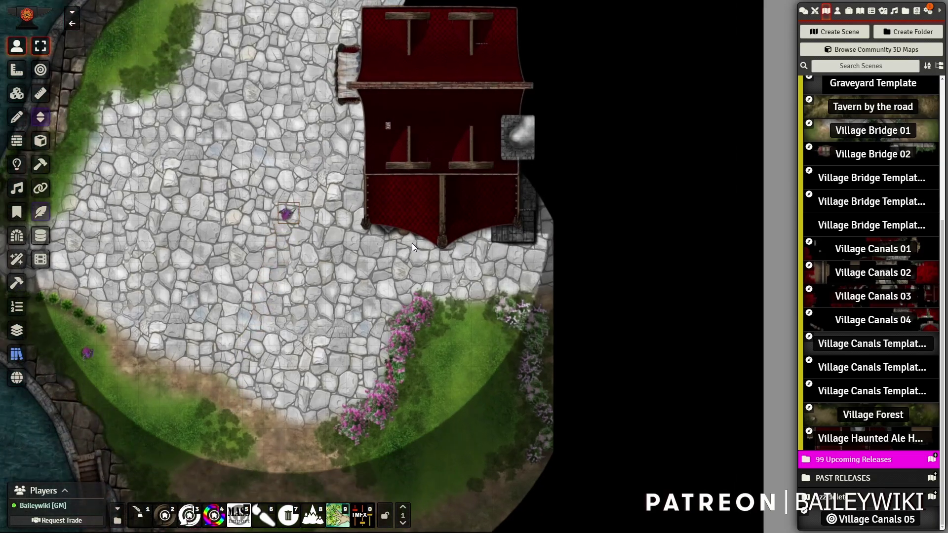
key("Up")
left_click_drag(351, 119, 473, 284)
key("Right")
key("Right")
left_click(469, 224)
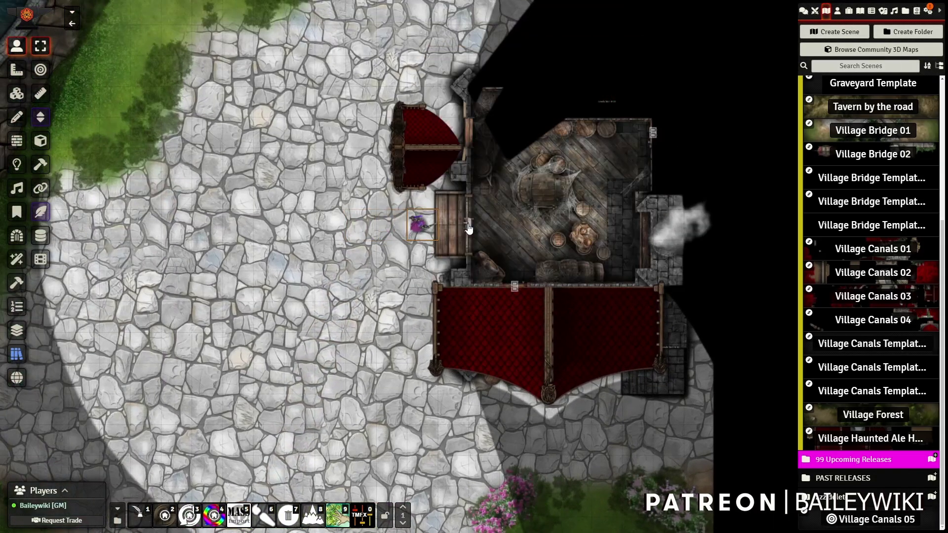
Walk the token through the entrance and up to the northwest corner of the ground-floor barrel room
key("Right")
key("Right")
key("Right")
scroll(612, 211, "up", 8)
left_click_drag(741, 262, 595, 328)
key("Right")
key("Left")
key("Up")
key("Up")
key("Up")
key("Up")
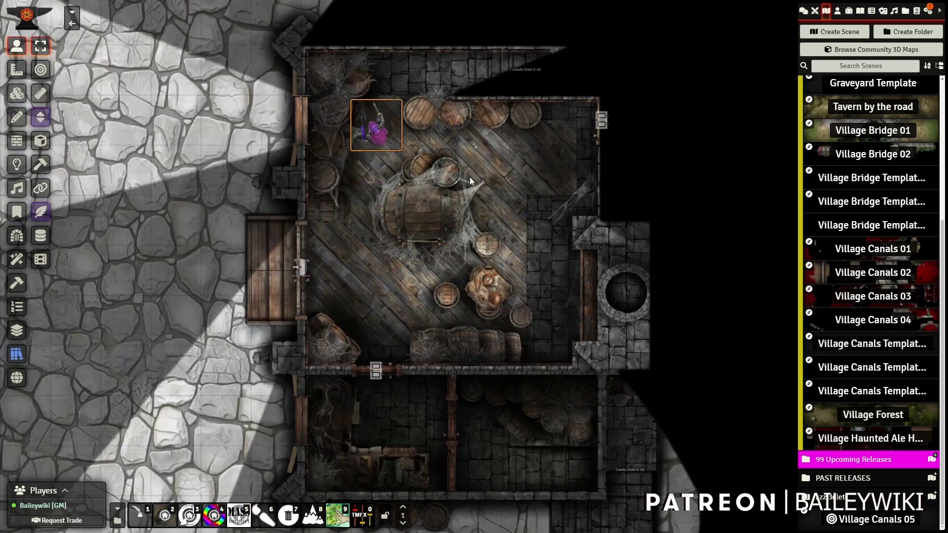
Take the token up the stairs to the upper floor and walk it southwest toward the door in the south wall
key("Right")
key("Right")
key("Right")
key("Right")
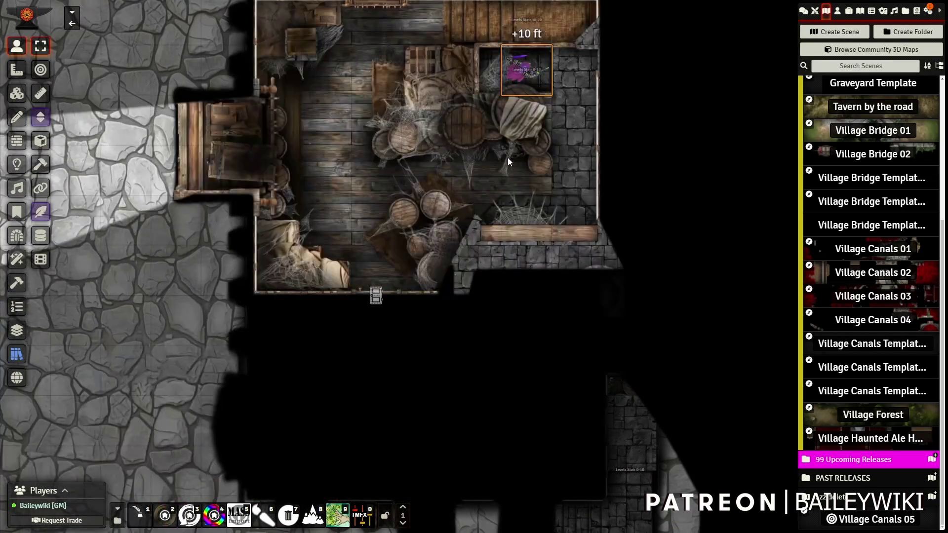
key("Down")
key("Down")
key("Left")
key("Left")
key("Left")
key("Left")
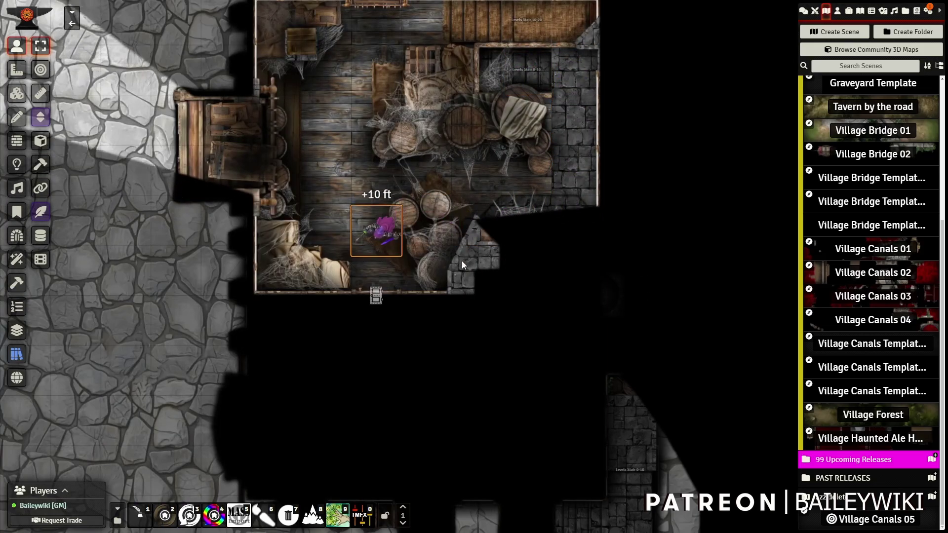
Open the upper floor's south door and walk the token down the passage into the southernmost room
key("Down")
left_click(376, 299)
key("Down")
key("Down")
key("Down")
left_click_drag(461, 321, 493, 76)
key("Right")
key("Right")
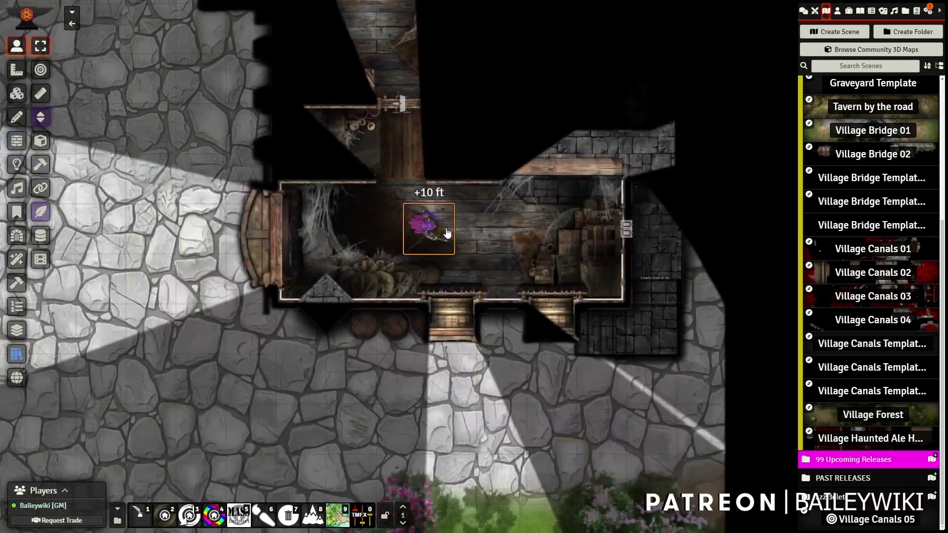
Walk the purple token back and forth across the southernmost upper room to its east side and open the east door
key("Right")
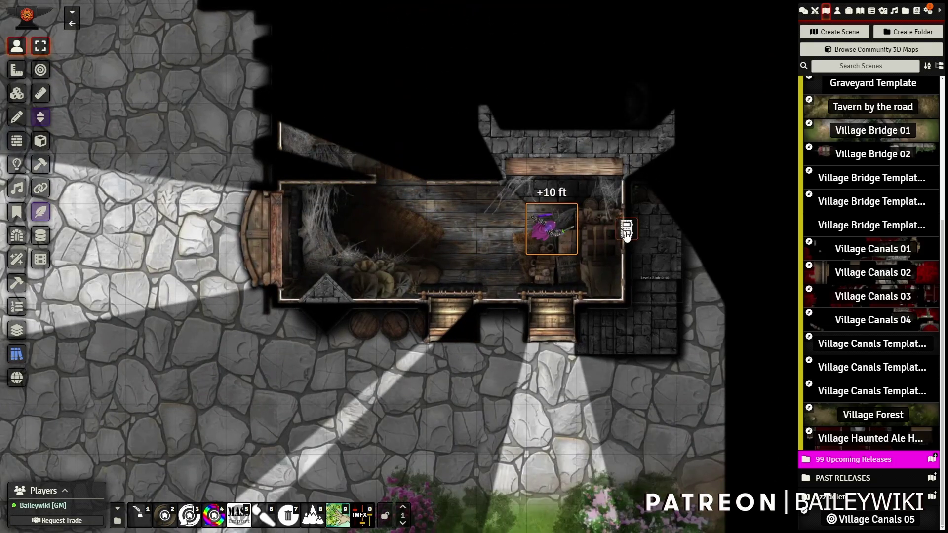
key("Left")
key("Left")
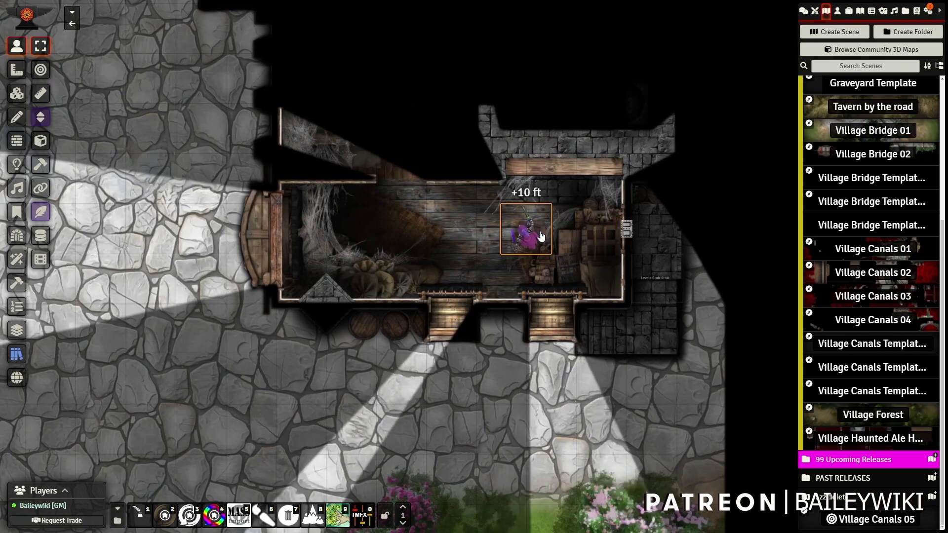
key("Right")
key("Right")
key("Right")
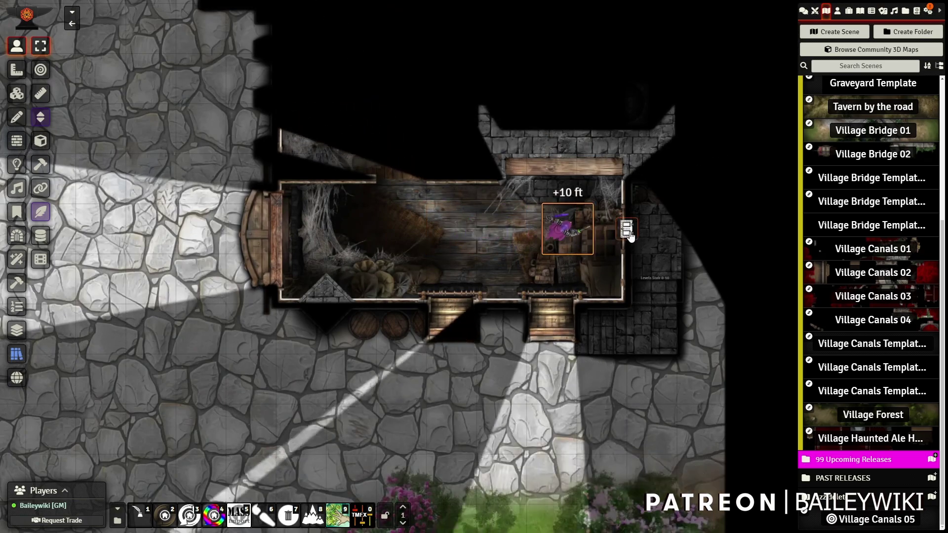
left_click(630, 238)
Take the token out through the east door, down the exterior stairs and along the building's south side to the cobblestones in the southwest
key("Right")
key("Down")
key("Down")
key("Left")
key("Left")
key("Left")
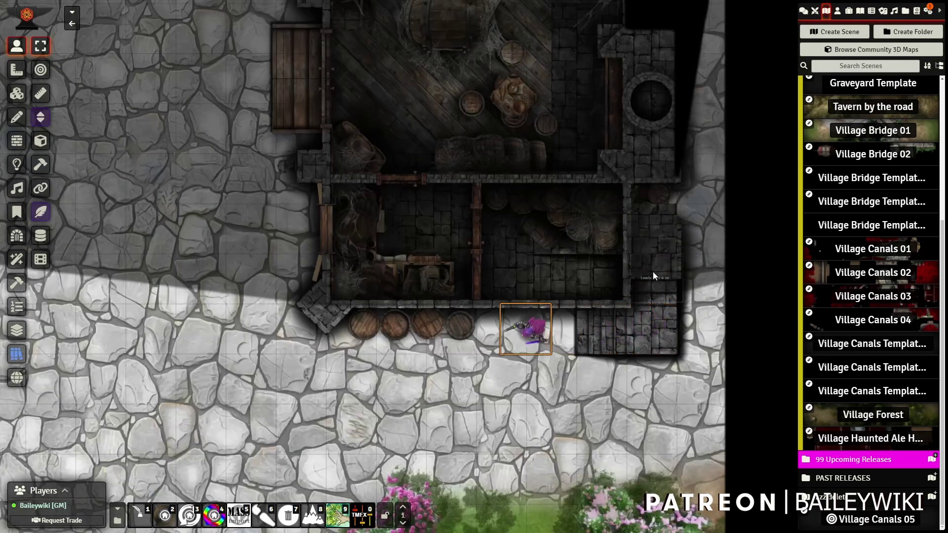
key("Down")
key("Left")
key("Left")
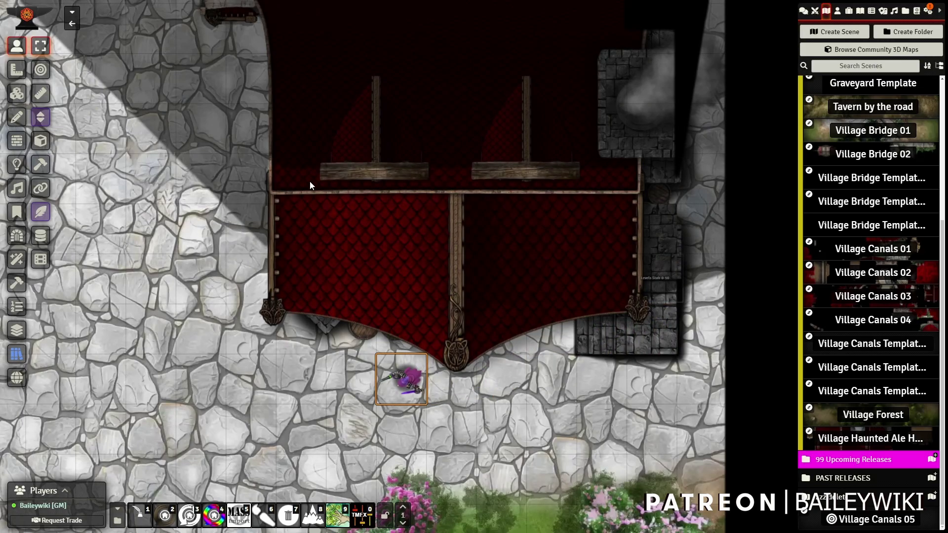
scroll(310, 185, "down", 2)
left_click_drag(420, 354, 237, 366)
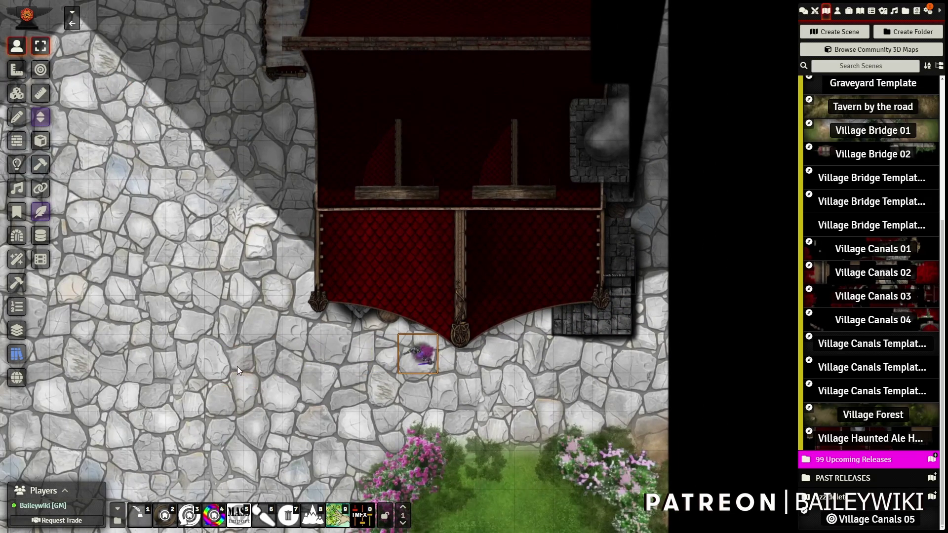
left_click_drag(186, 215, 264, 273)
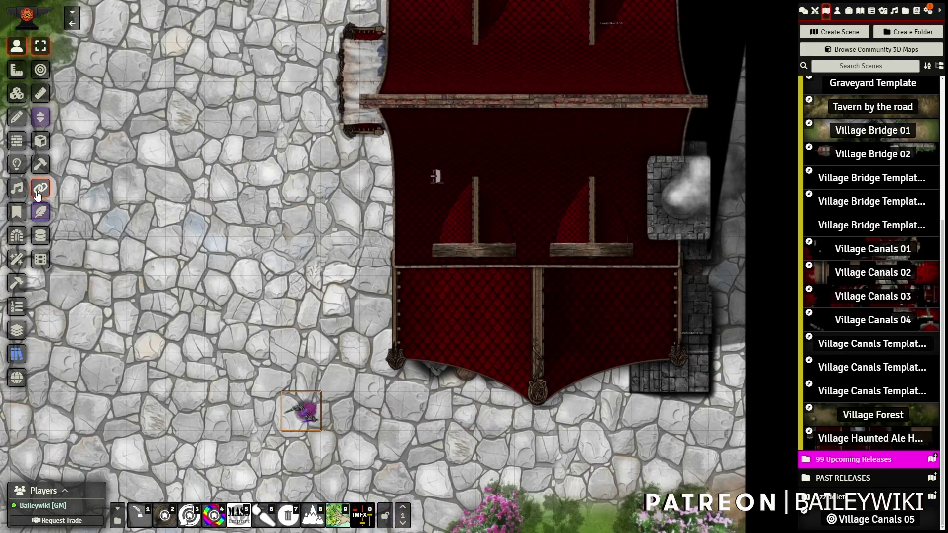
Open the Levels layer tool beside the building and resolve its "Don't disable lights" scene setting warning
left_click(17, 330)
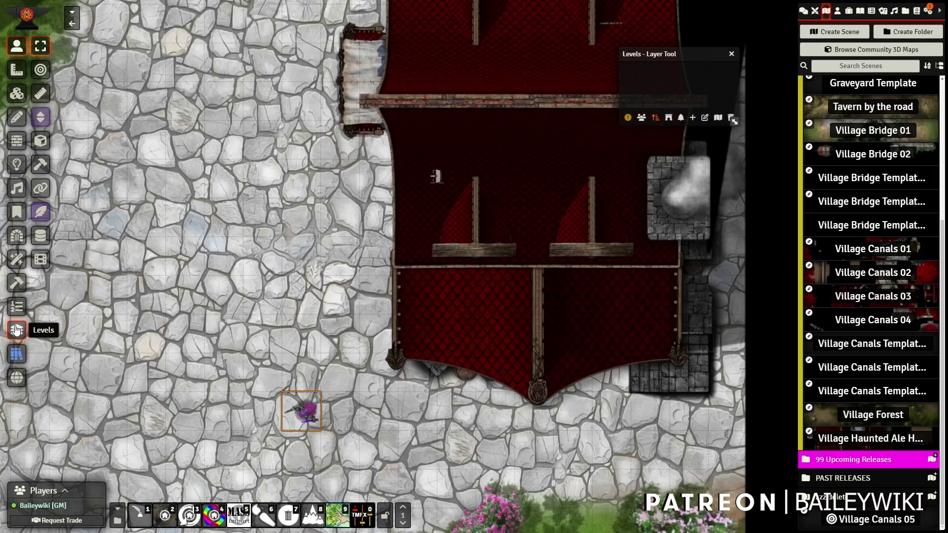
left_click_drag(702, 49, 299, 58)
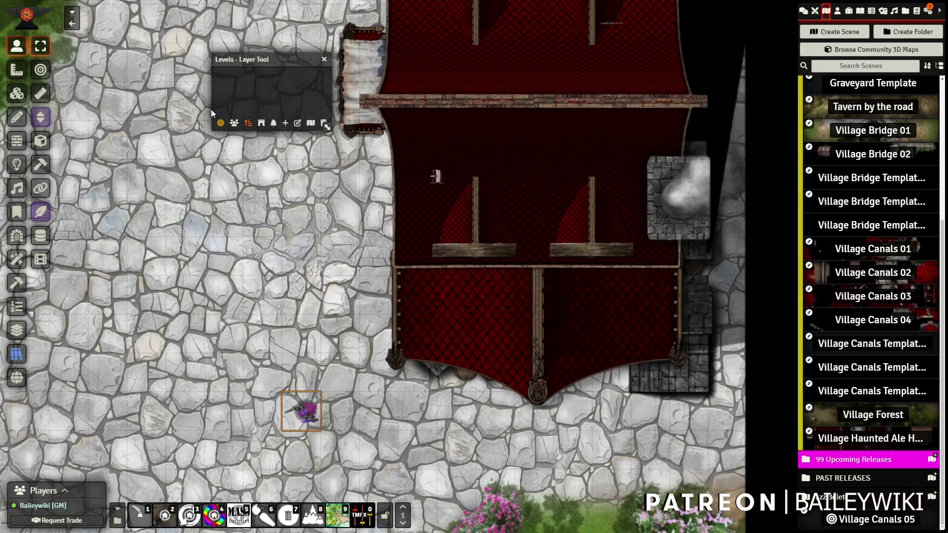
mouse_move(220, 128)
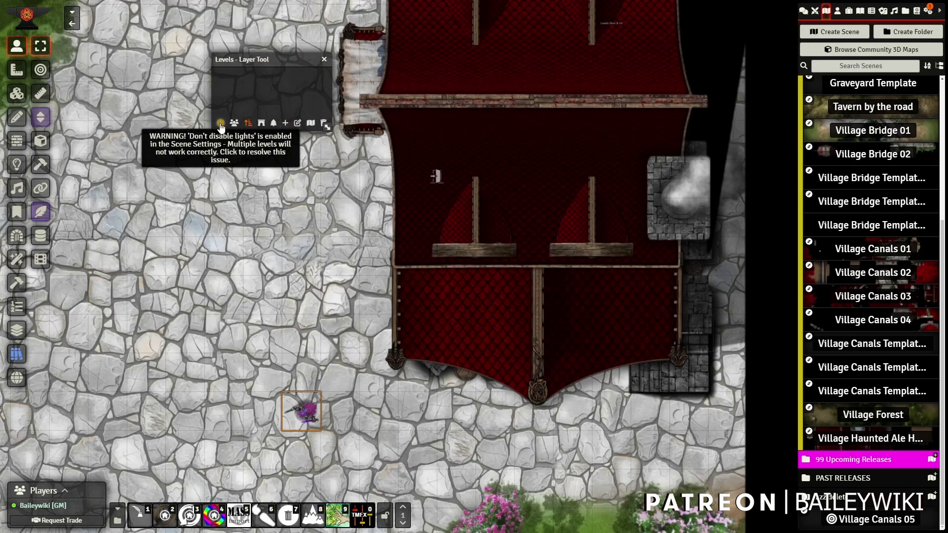
left_click(221, 125)
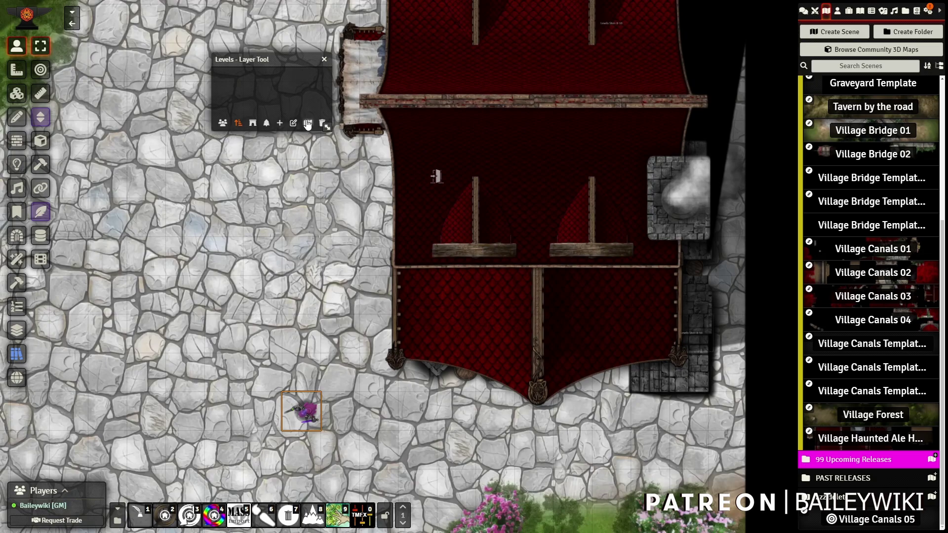
Get the levels from the scene with a minimum level size of 9 and view floors 0–9, 10–19 and 20–29 in turn
left_click(308, 123)
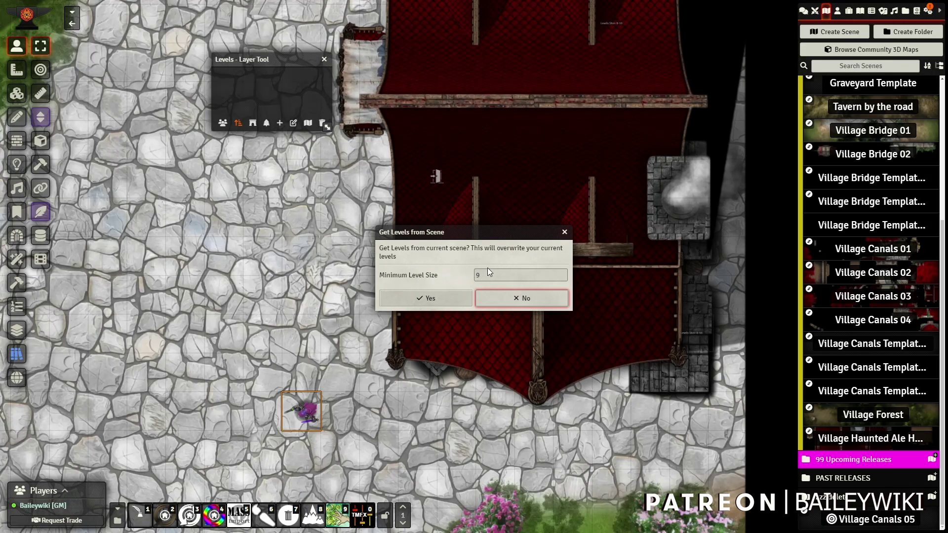
left_click(439, 298)
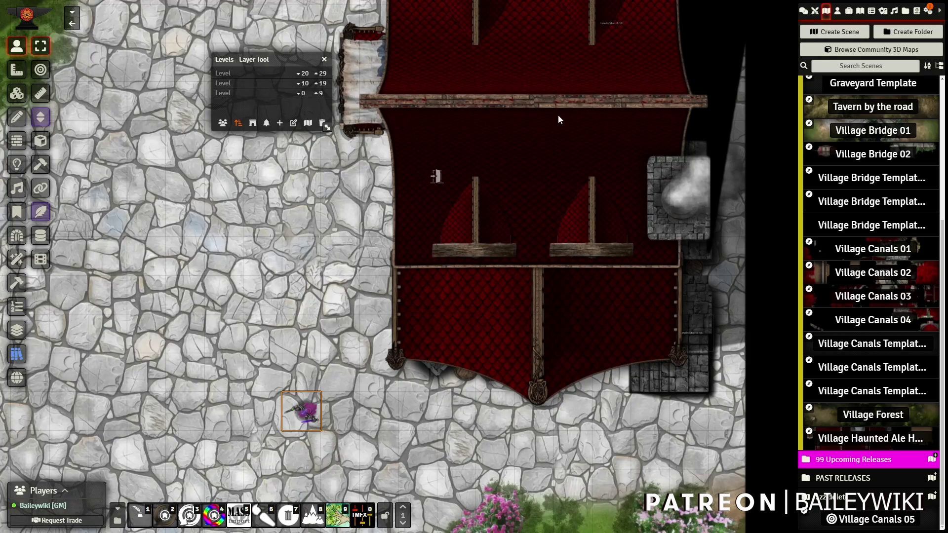
left_click(262, 94)
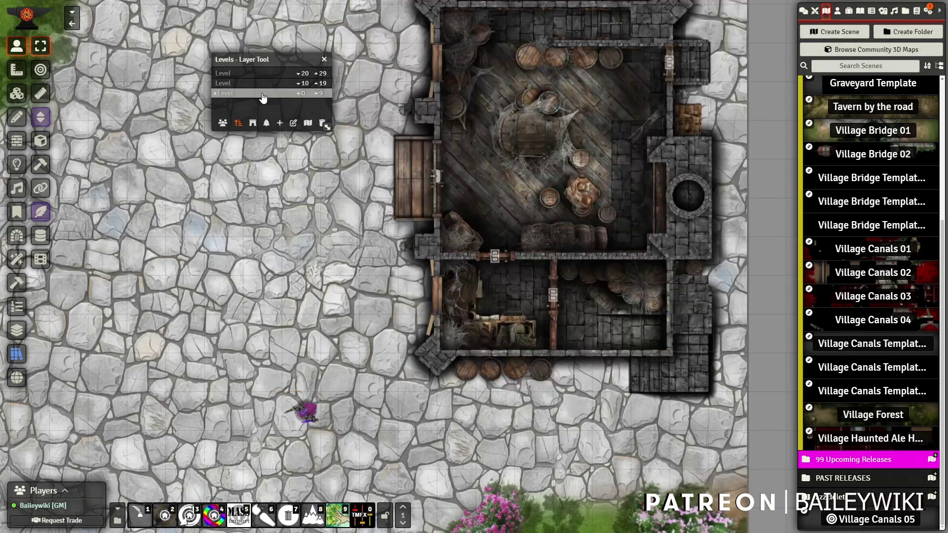
left_click_drag(469, 125, 402, 264)
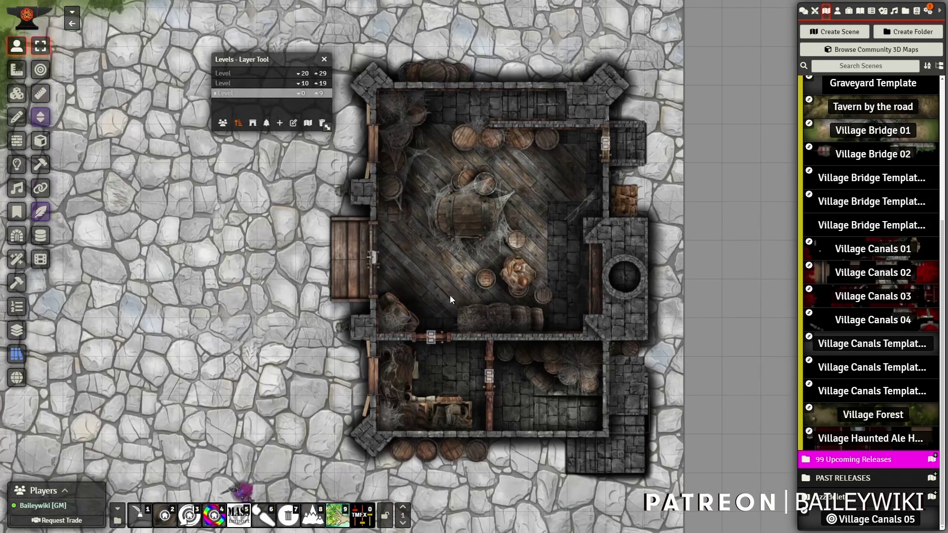
left_click(267, 84)
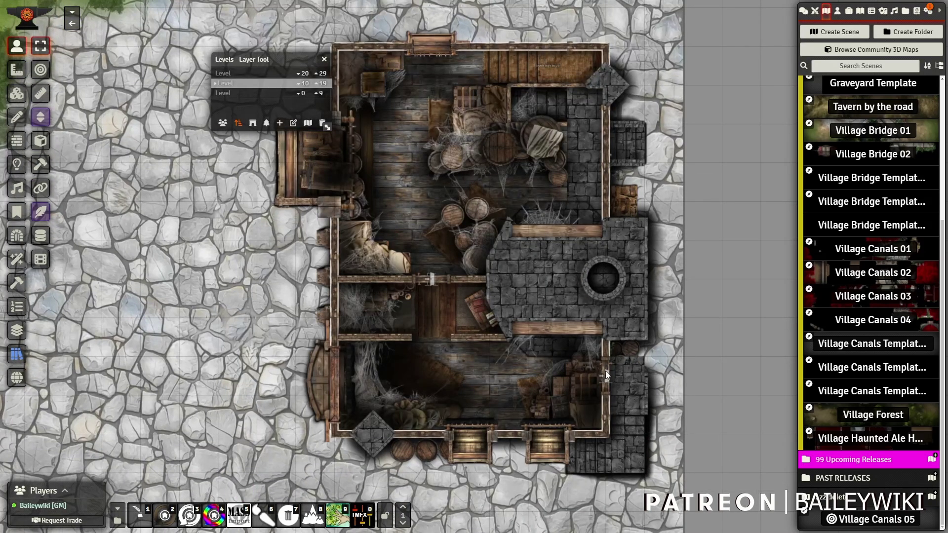
left_click(248, 74)
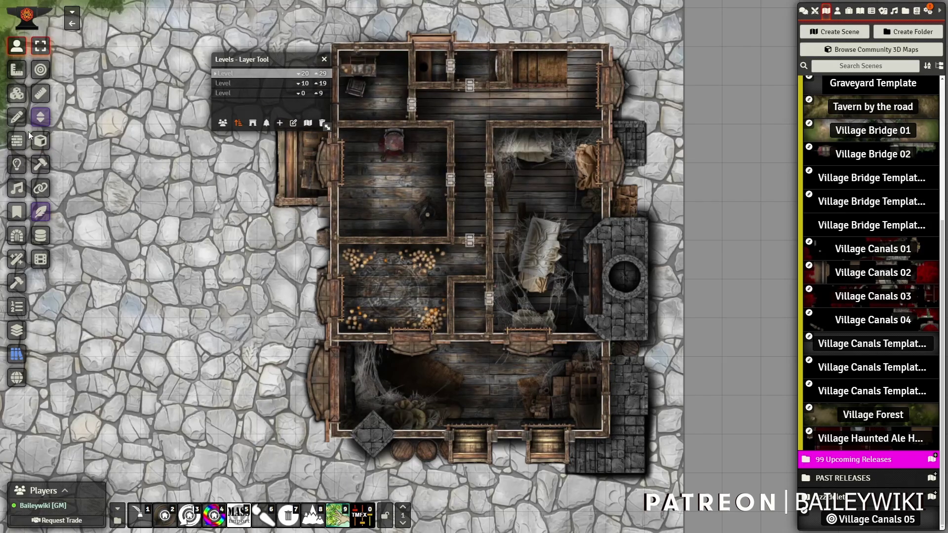
Show the scene's light sources and examine their placement on each of the three levels
left_click(17, 164)
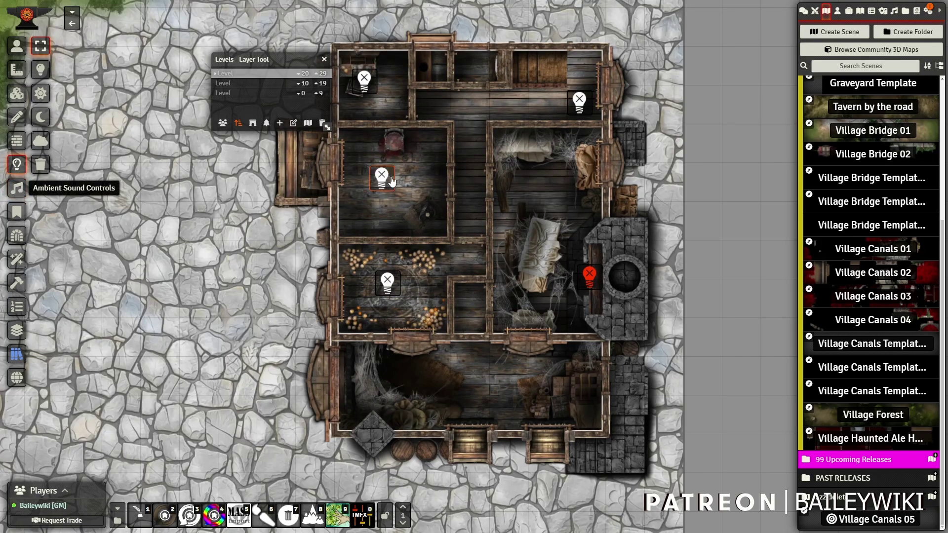
left_click(253, 83)
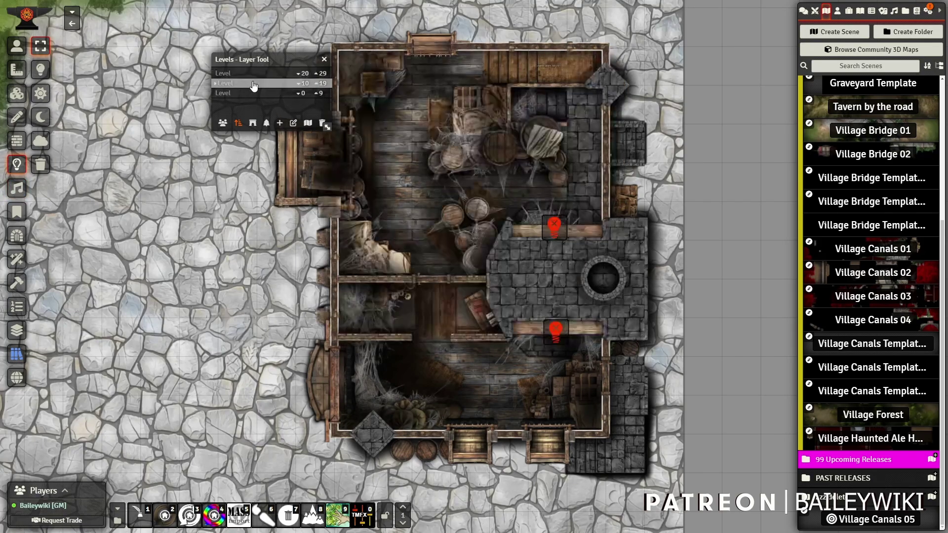
left_click(251, 94)
left_click(254, 83)
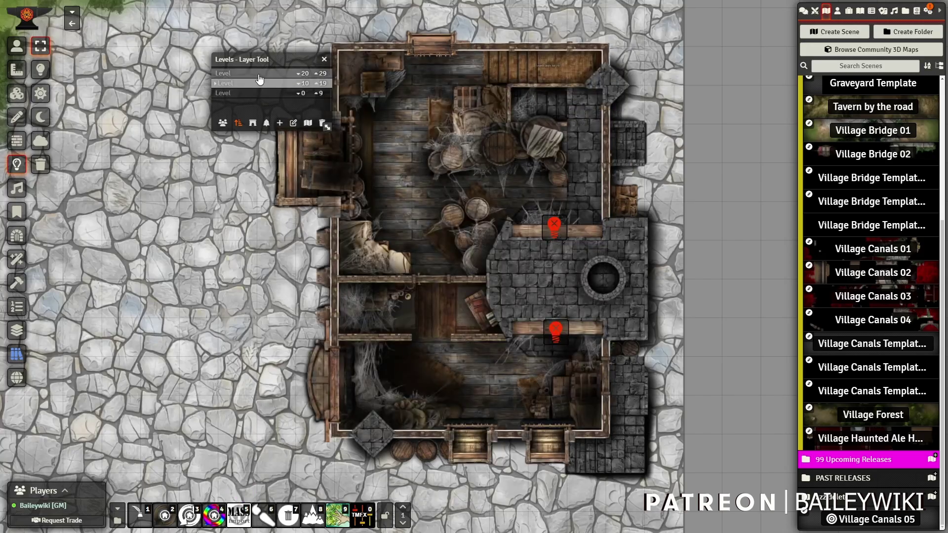
left_click(260, 74)
left_click(266, 94)
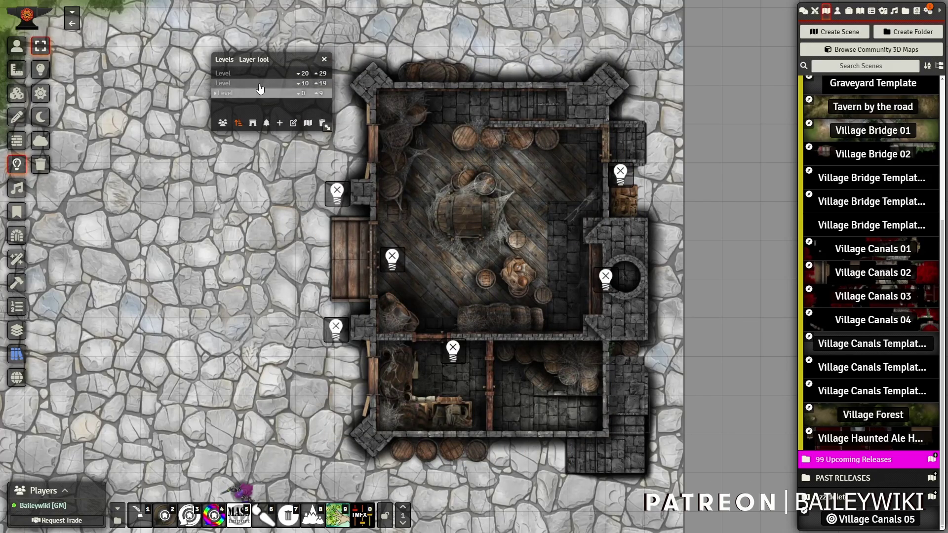
left_click(261, 84)
left_click(260, 74)
Try toggling the fireplace light on the 20–29 level on and back off
scroll(237, 283, "up", 5)
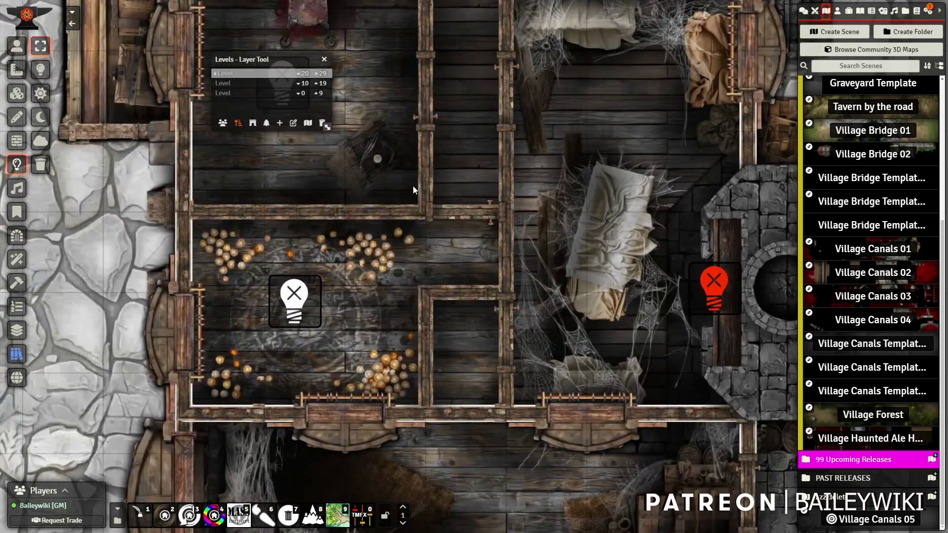
scroll(413, 189, "down", 3)
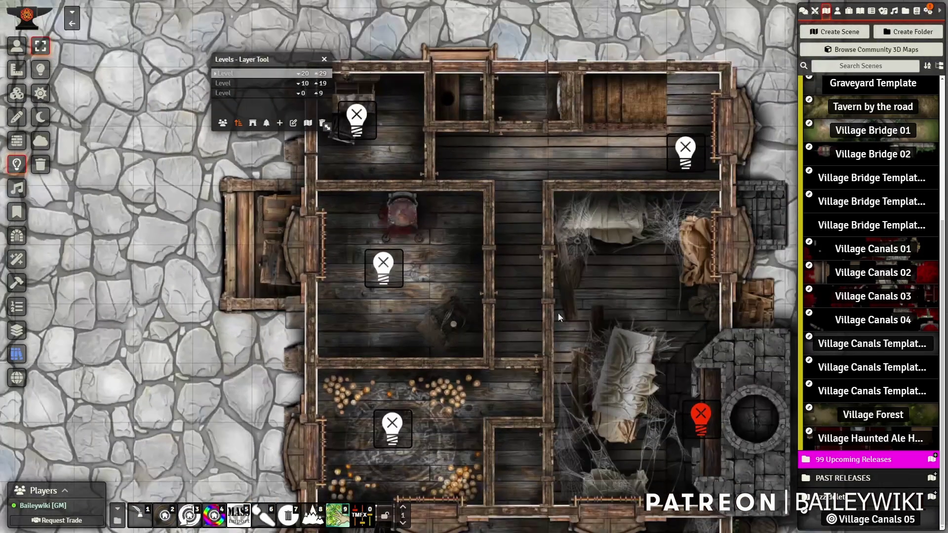
left_click_drag(560, 307, 508, 215)
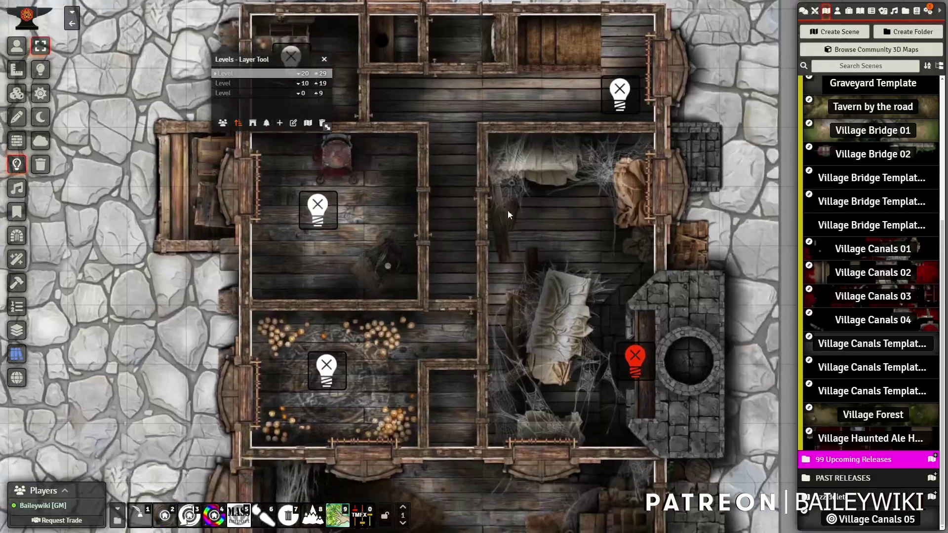
right_click(642, 367)
right_click(639, 366)
left_click_drag(541, 364, 542, 208)
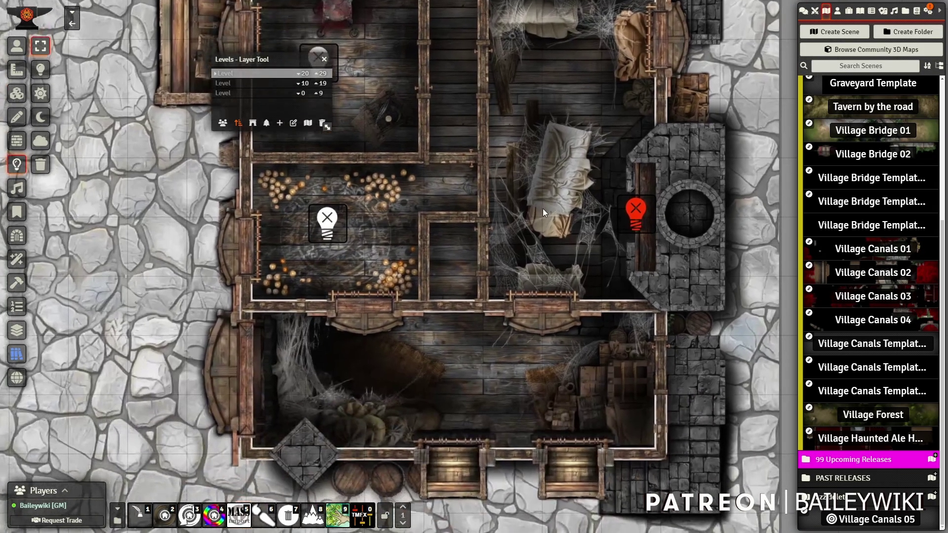
Transition the scene to night and turn on the fireplace light in the east room of the 20–29 level
left_click(37, 120)
left_click_drag(449, 127, 458, 281)
left_click_drag(659, 332, 650, 285)
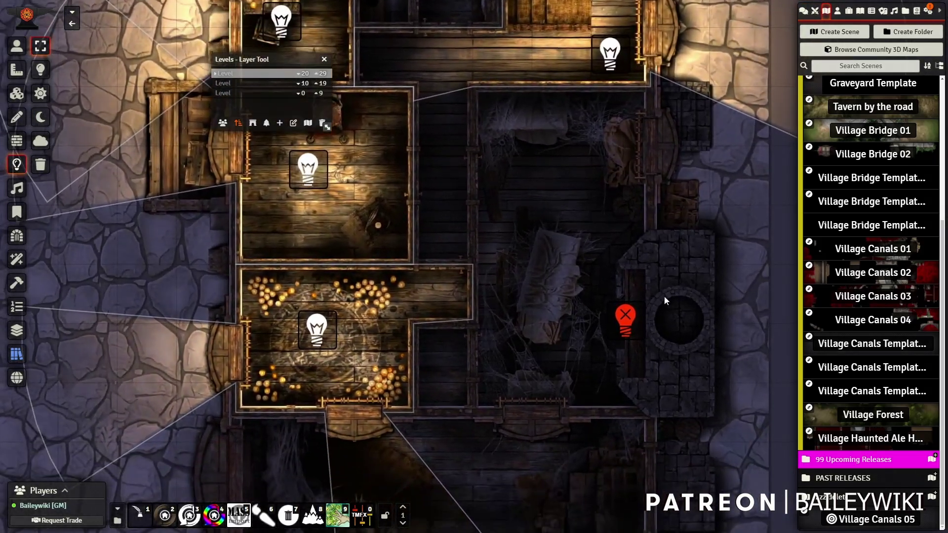
right_click(626, 318)
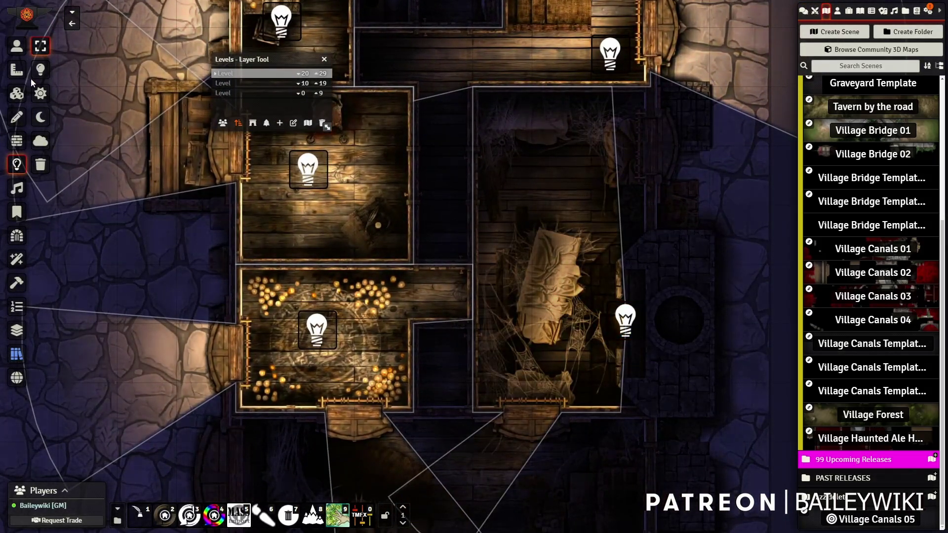
View the lit east room without the light icons, then toggle its fireplace light again
left_click(16, 46)
scroll(533, 430, "up", 10)
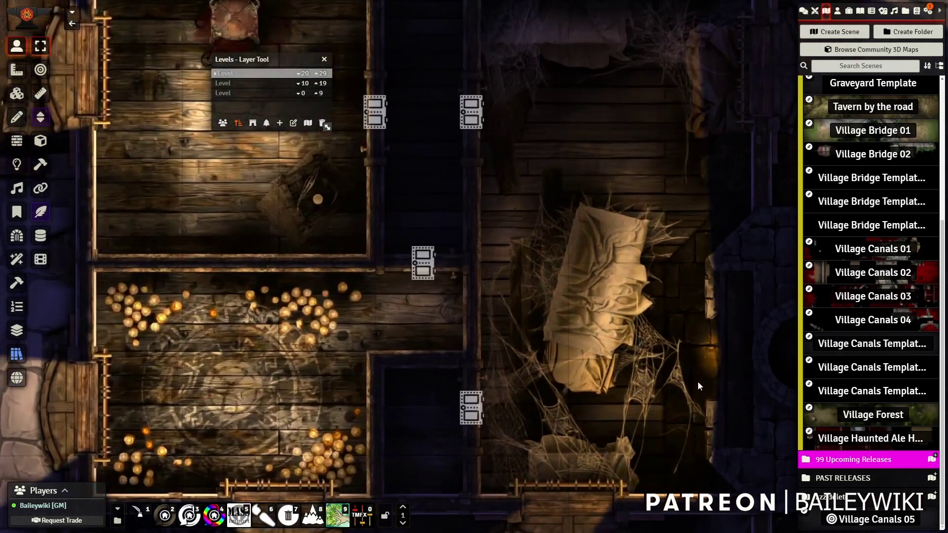
scroll(162, 192, "down", 3)
left_click(16, 164)
right_click(719, 351)
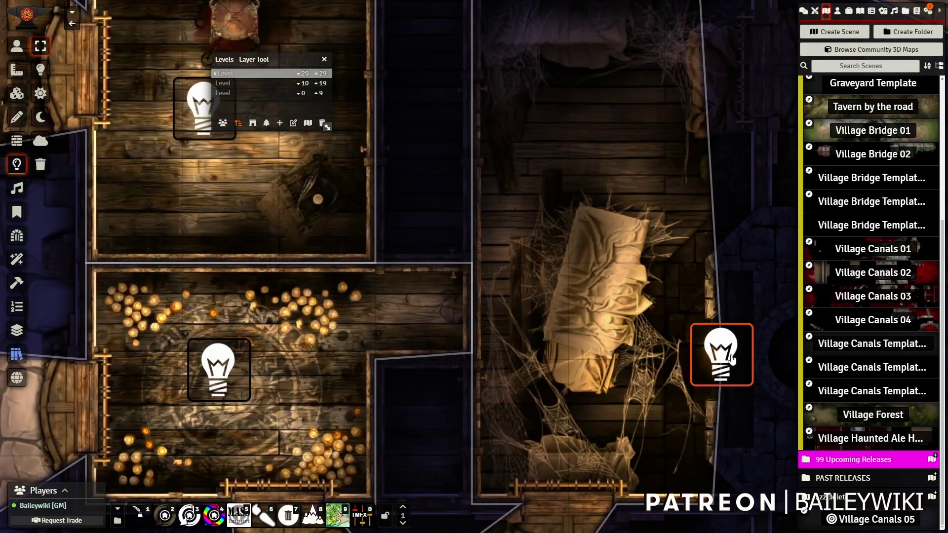
scroll(504, 253, "down", 2)
scroll(503, 256, "down", 2)
On the 10–19 level, turn the north and south fireplace lights on and back off
left_click(275, 84)
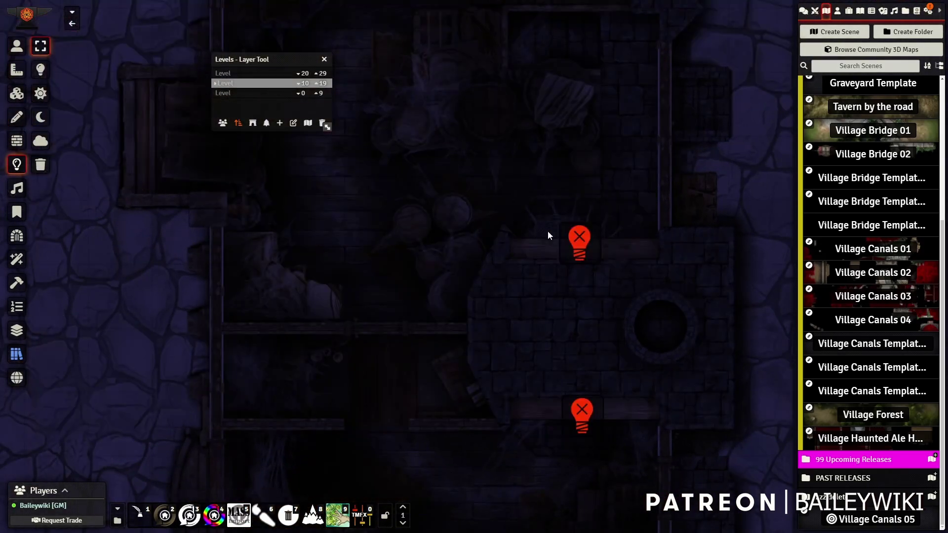
right_click(579, 241)
right_click(581, 413)
left_click_drag(499, 316, 490, 269)
right_click(571, 321)
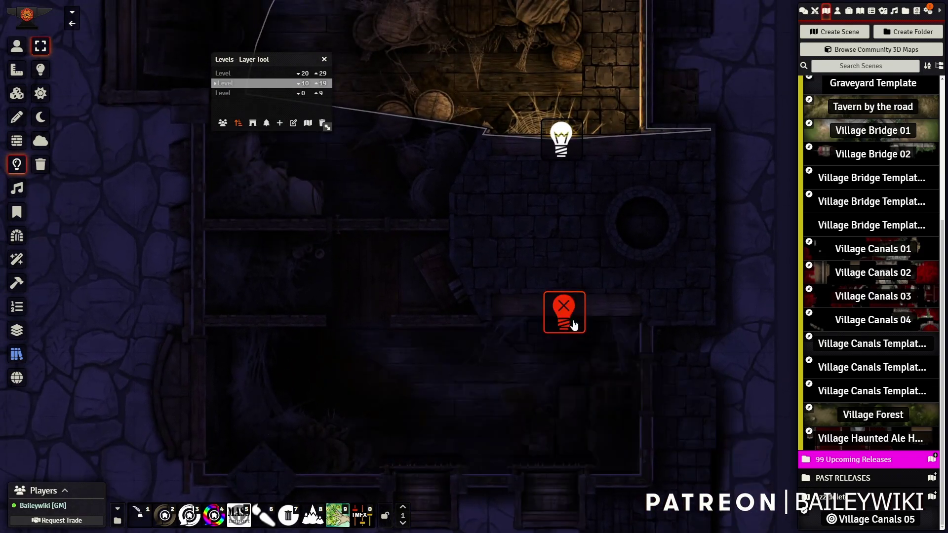
right_click(561, 141)
On the 0–9 level, turn off the main room's east fireplace light and the light just inside its west entrance
left_click(268, 93)
left_click_drag(424, 126, 452, 385)
left_click_drag(583, 469, 511, 191)
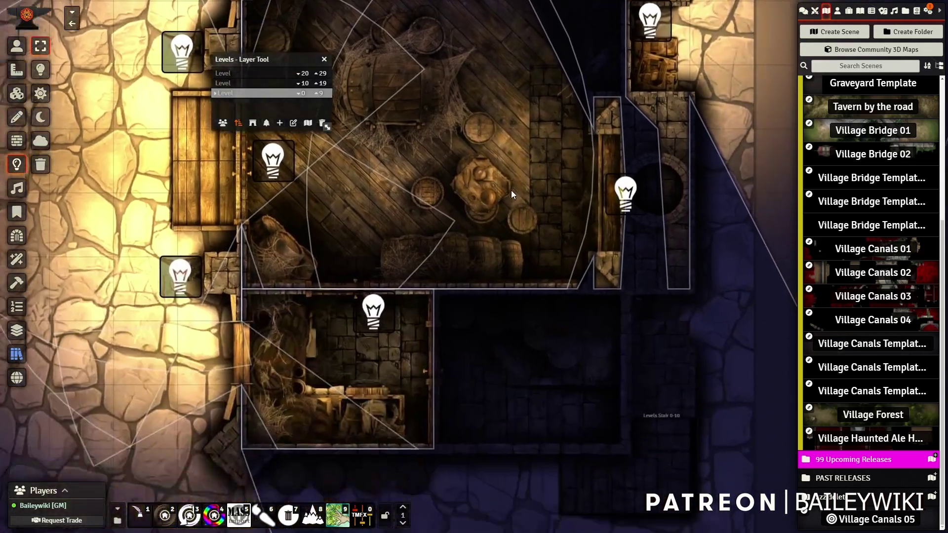
right_click(629, 195)
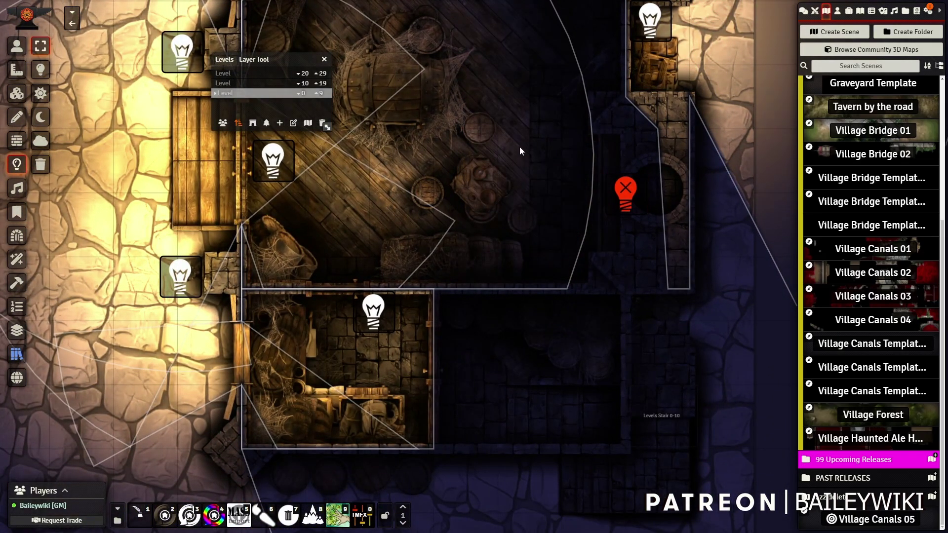
scroll(519, 146, "down", 5)
right_click(333, 192)
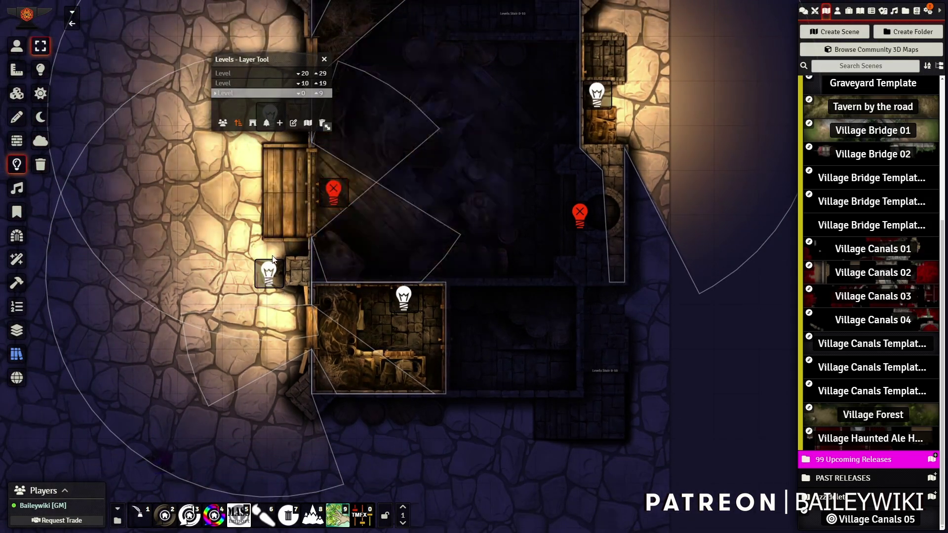
Turn off the remaining 0–9 level lights: the small south room, both west exterior lights and the east exterior light
right_click(270, 271)
right_click(404, 296)
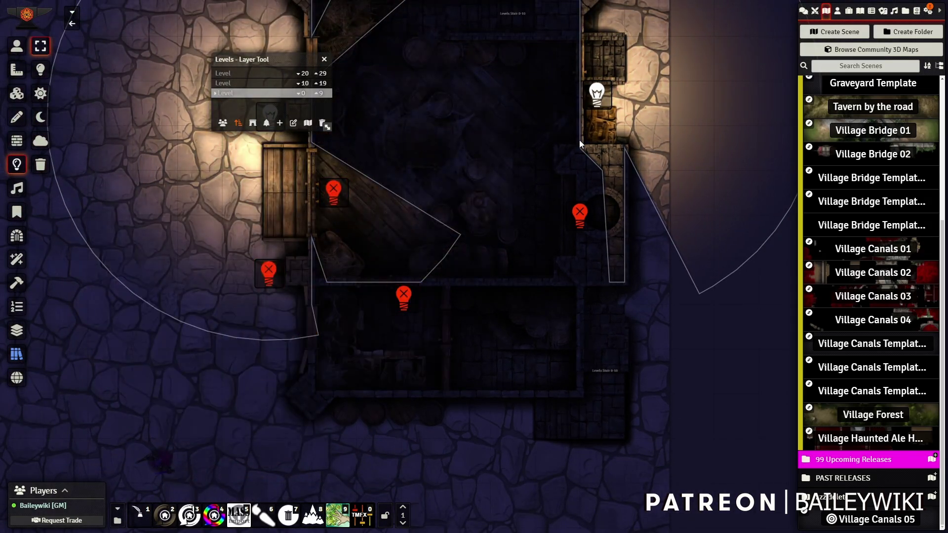
right_click(597, 97)
left_click_drag(393, 121, 502, 264)
right_click(383, 261)
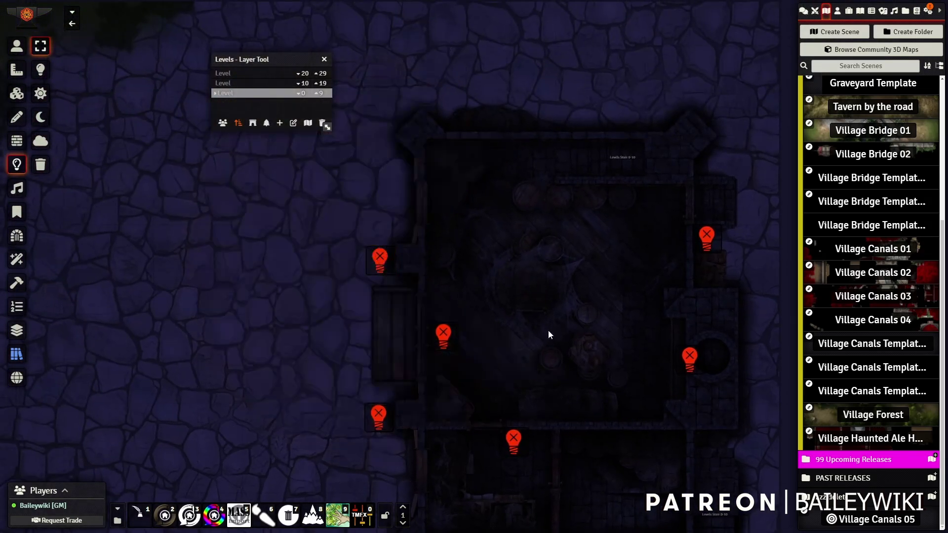
scroll(547, 334, "down", 3)
left_click_drag(537, 364, 534, 236)
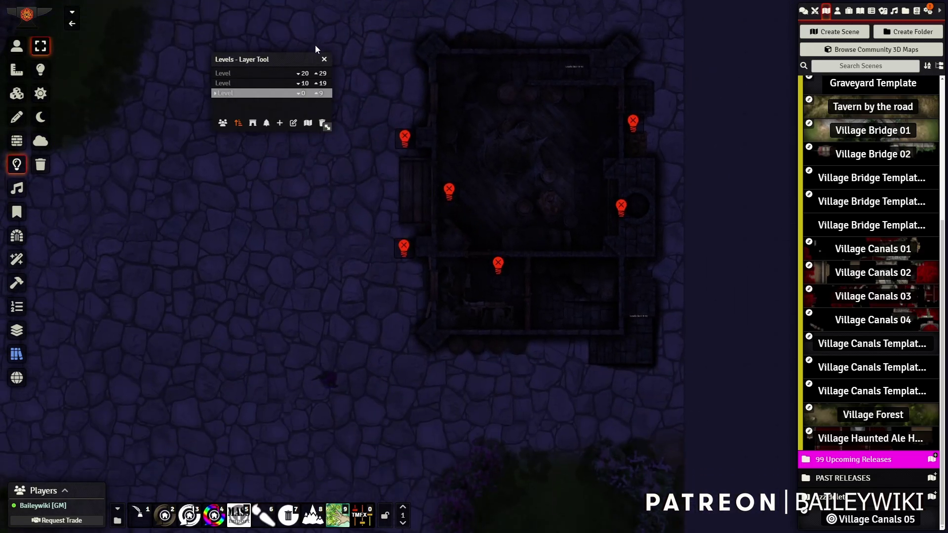
Close the Levels Layer Tool and transition the scene to daylight
left_click(323, 61)
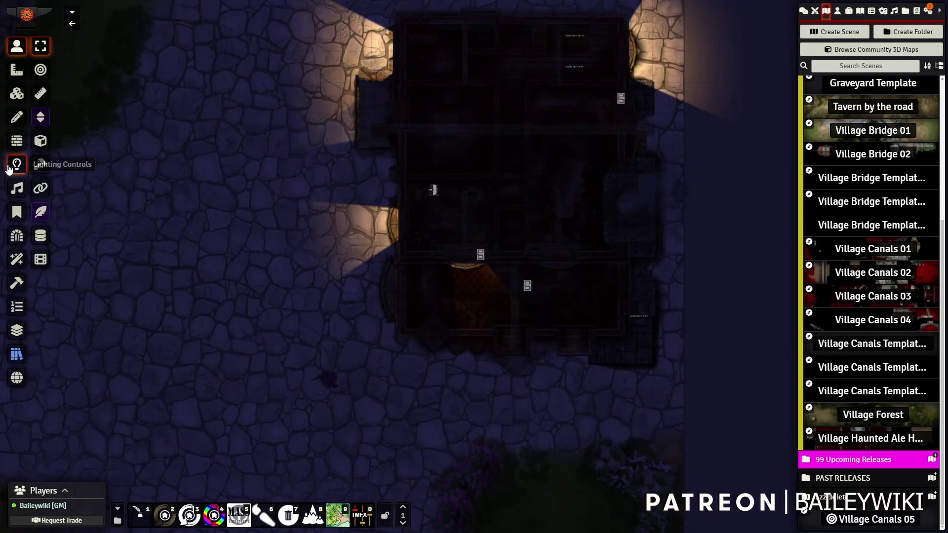
left_click(41, 94)
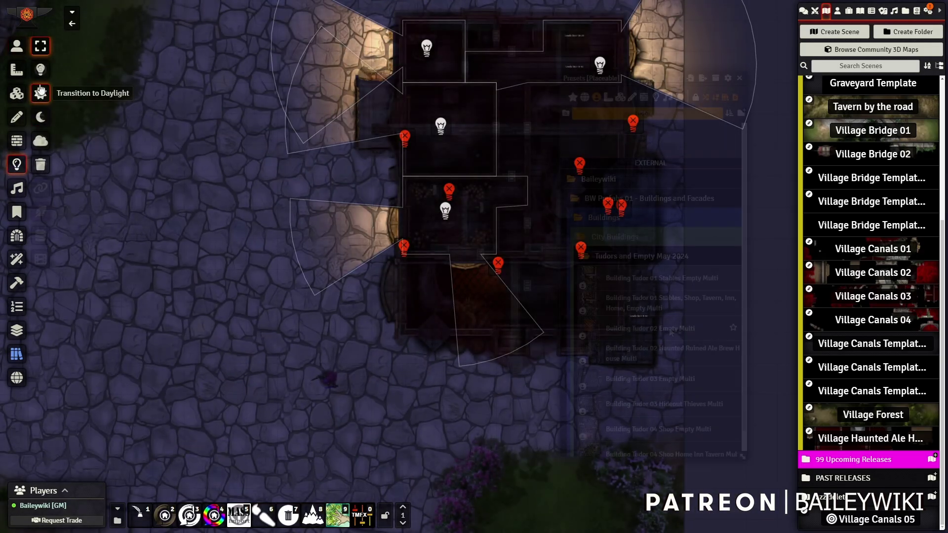
left_click(16, 47)
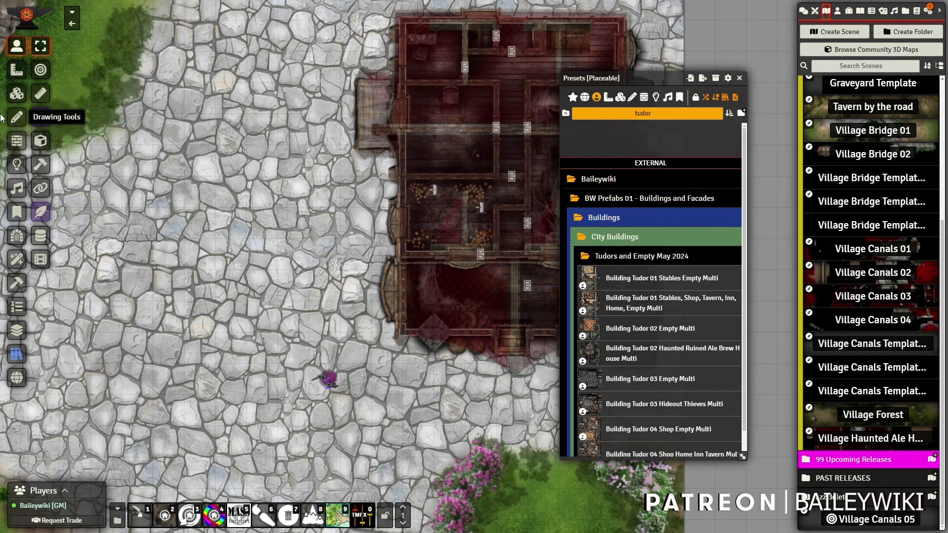
Switch to tile editing and isolate the building's 0–9 level with the Levels Layer Tool
left_click(13, 95)
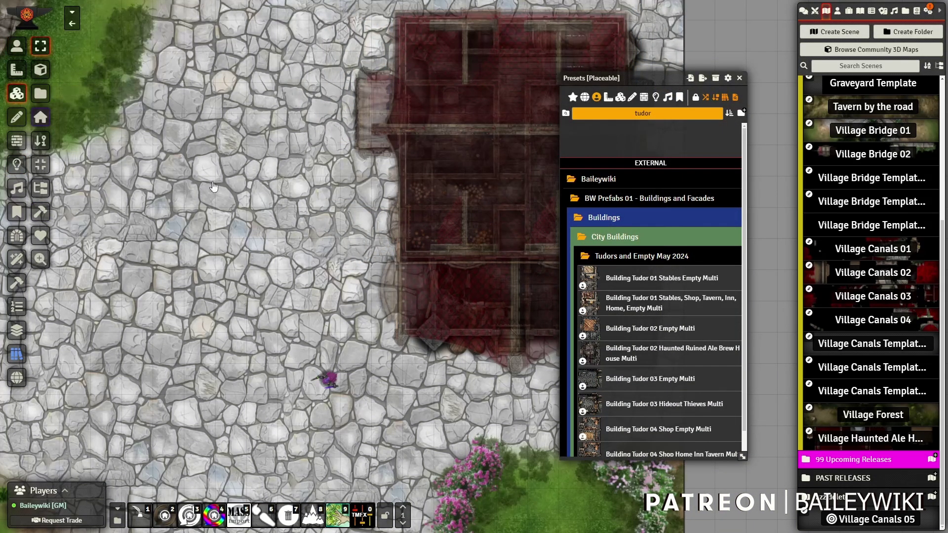
left_click(17, 330)
left_click_drag(326, 238, 163, 280)
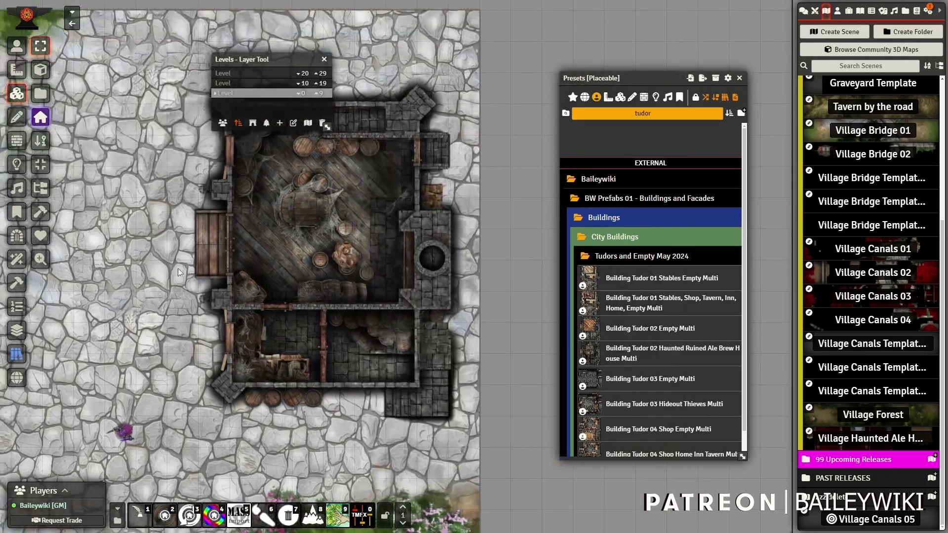
left_click_drag(146, 223, 215, 214)
scroll(317, 204, "up", 9)
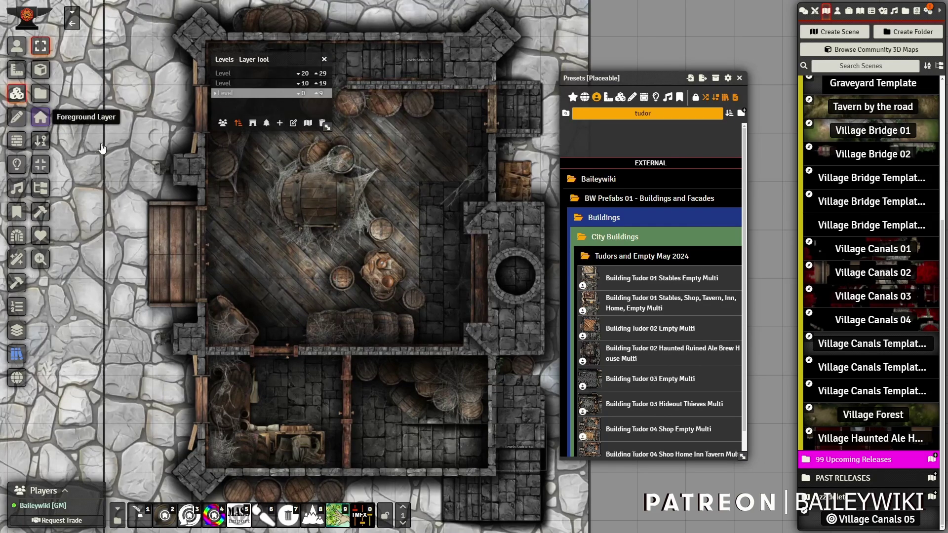
Select the foreground building tile on the 0–9 level and swap its image to the clean, furnished variant
left_click(41, 118)
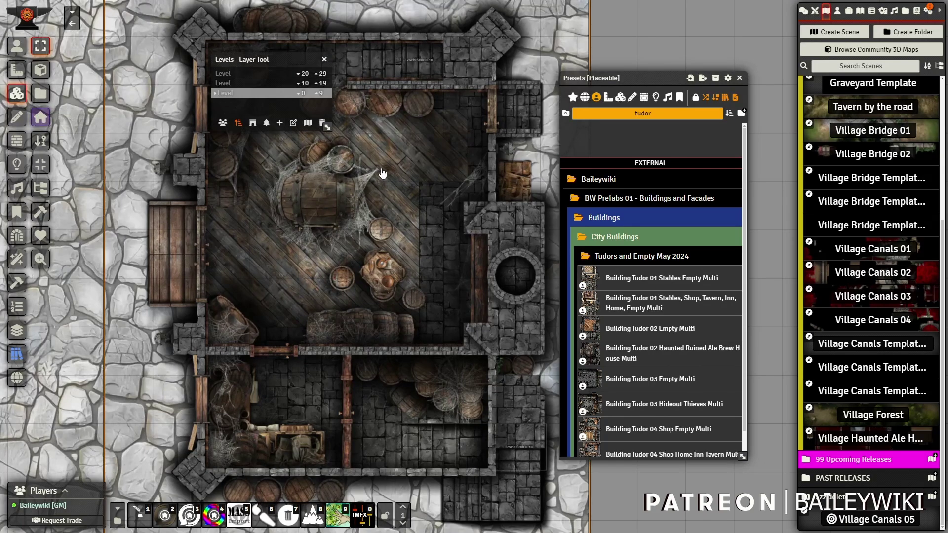
scroll(383, 173, "down", 3)
left_click(390, 174)
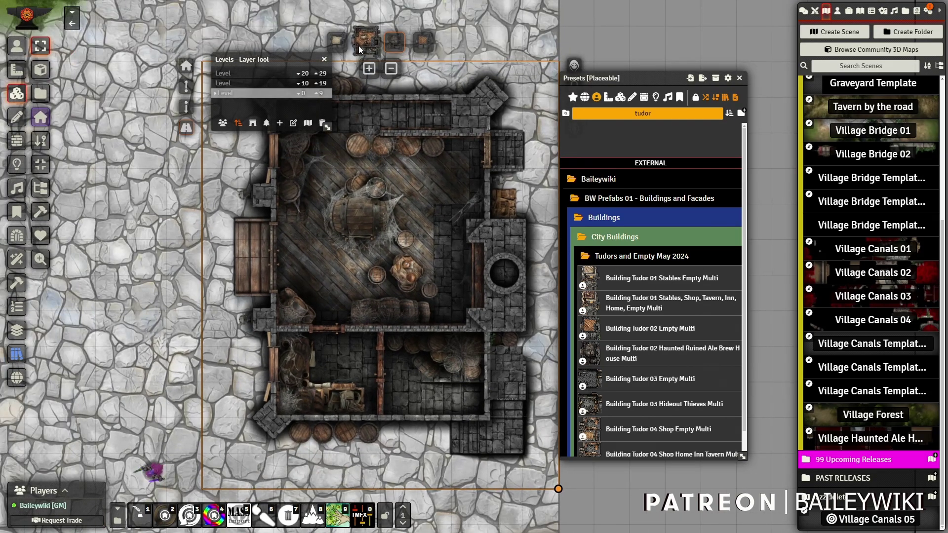
left_click(367, 42)
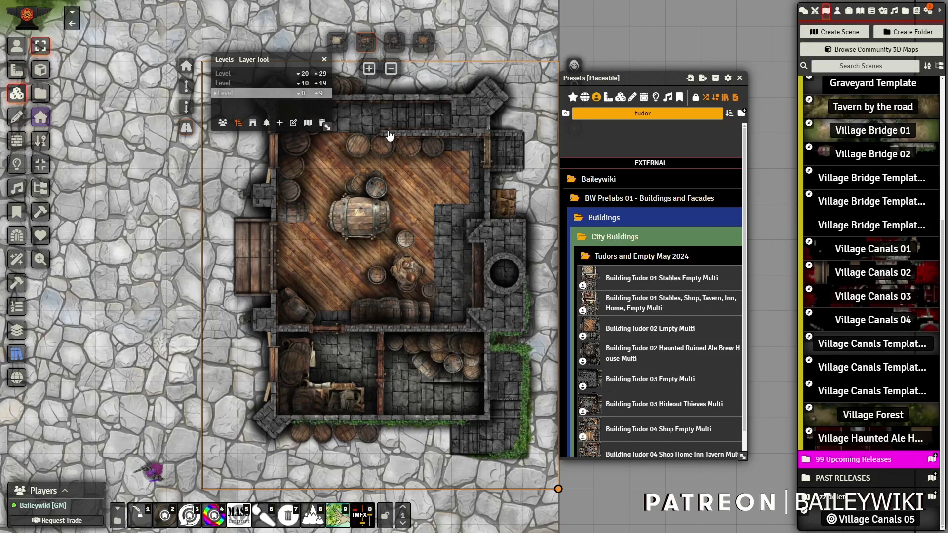
Cycle the building tile through its ruined and clean furnished variants, ending on the empty variant with the pale wood floor
scroll(419, 156, "up", 2)
scroll(435, 146, "down", 2)
left_click(422, 107)
left_click(387, 49)
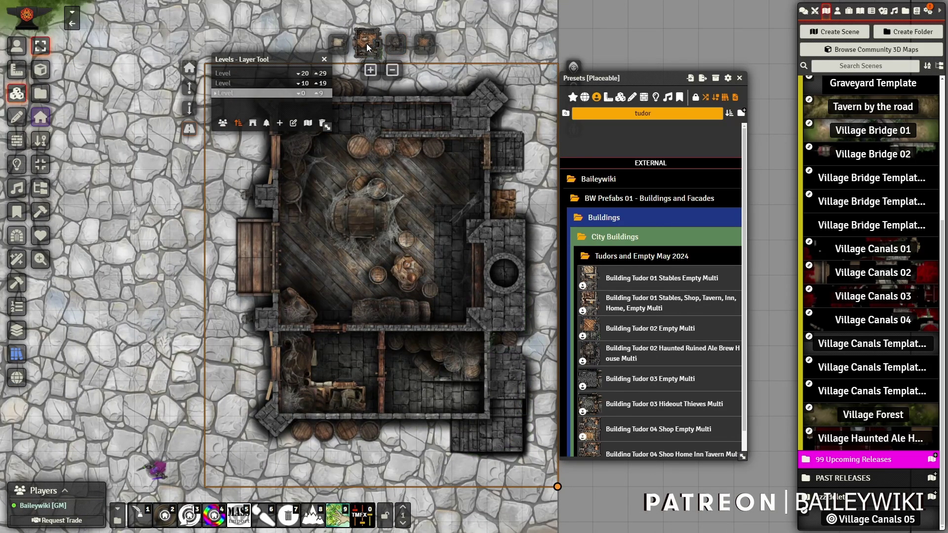
left_click(368, 45)
left_click(340, 42)
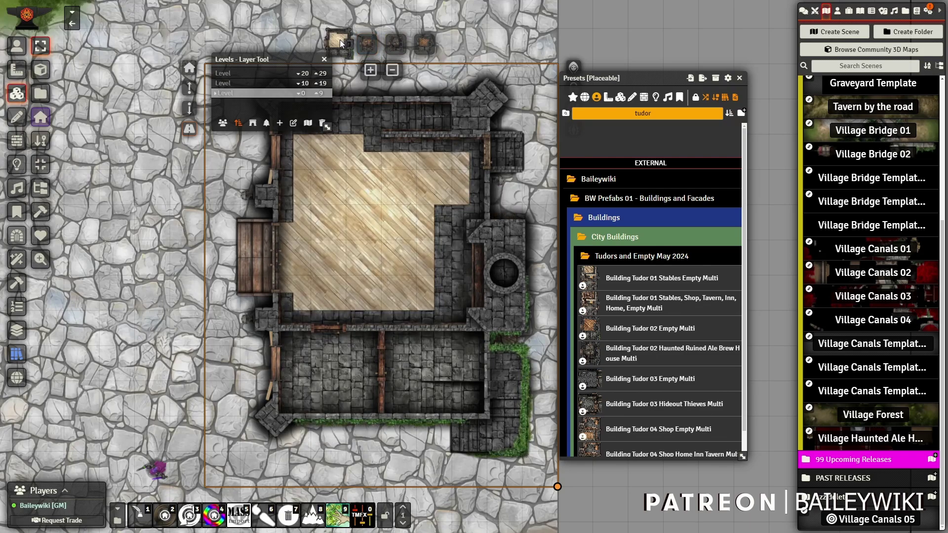
Cycle through the ground floor tile's interior variants and apply the cobwebbed, haunted version
left_click(426, 43)
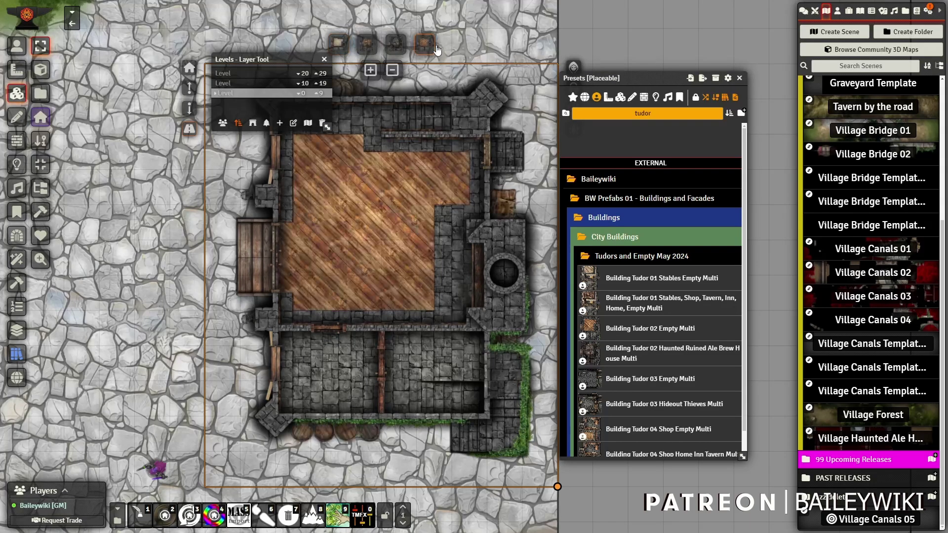
left_click(398, 51)
left_click(366, 42)
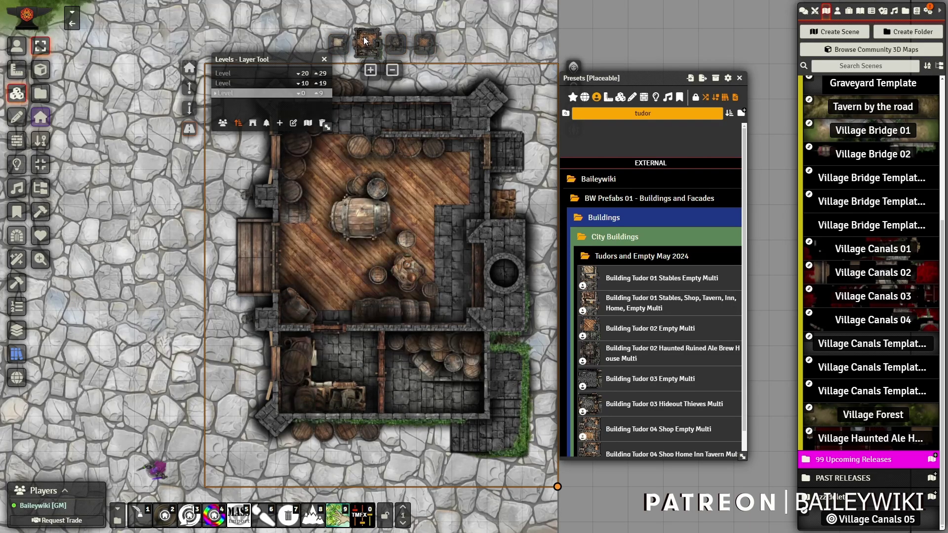
left_click(396, 44)
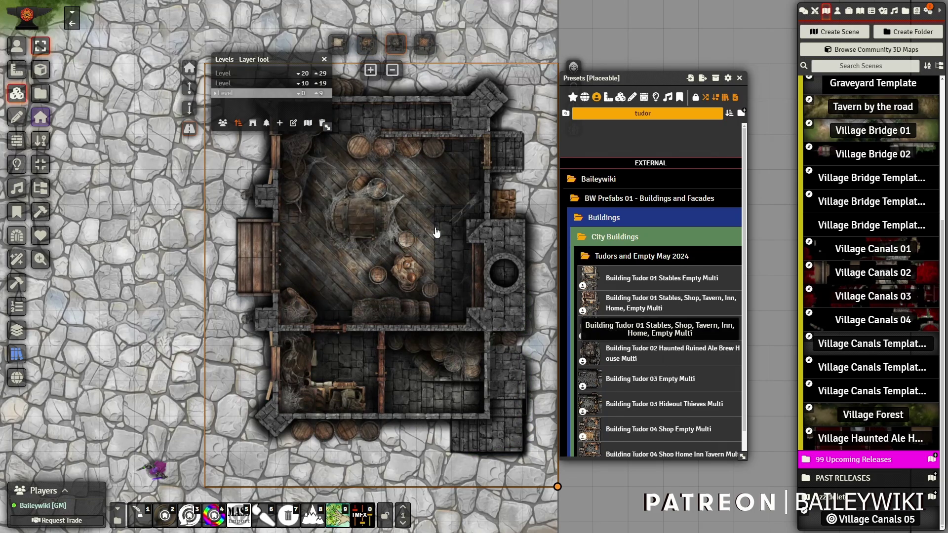
left_click(367, 45)
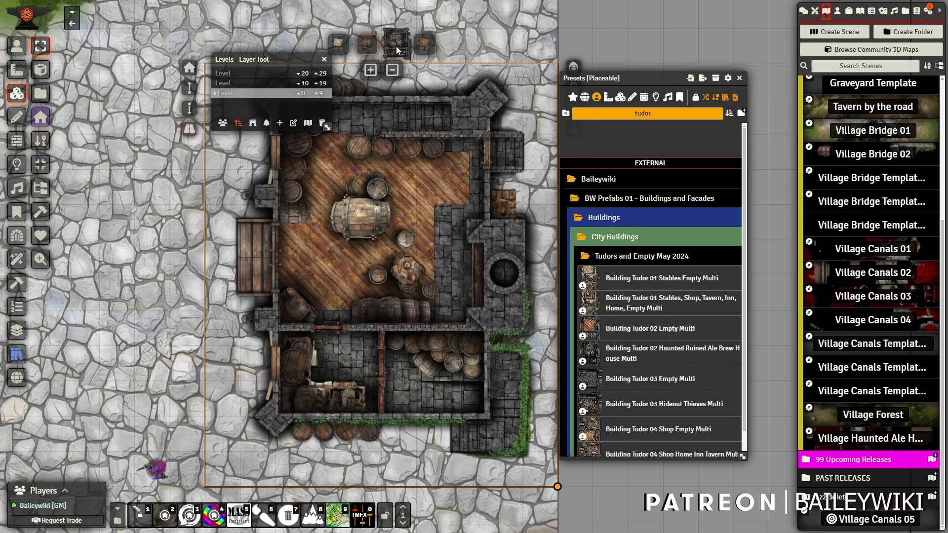
left_click(397, 49)
Switch to the 10–19 level and set the upper floor tile to its unfurnished wooden-floor variant, comparing it with the haunted one
left_click(269, 83)
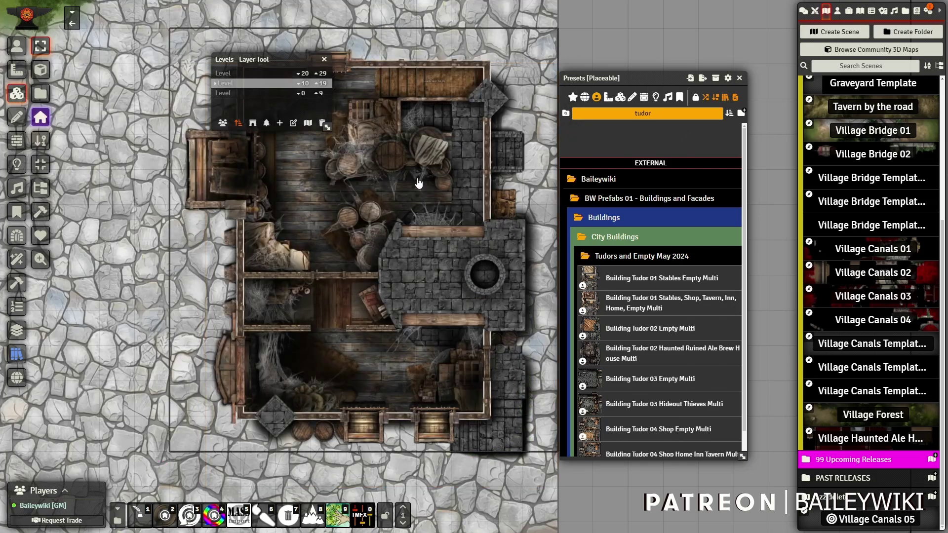
right_click(398, 167)
left_click(379, 13)
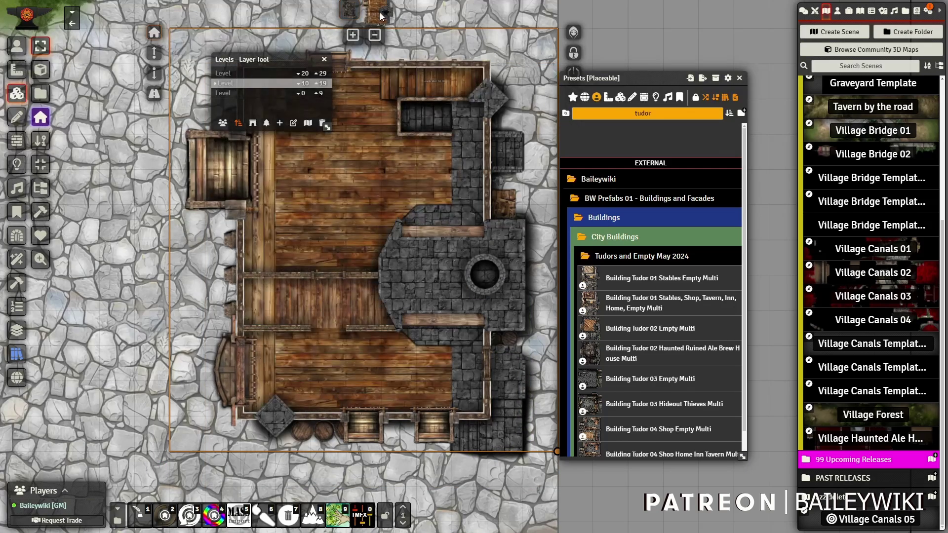
left_click(349, 10)
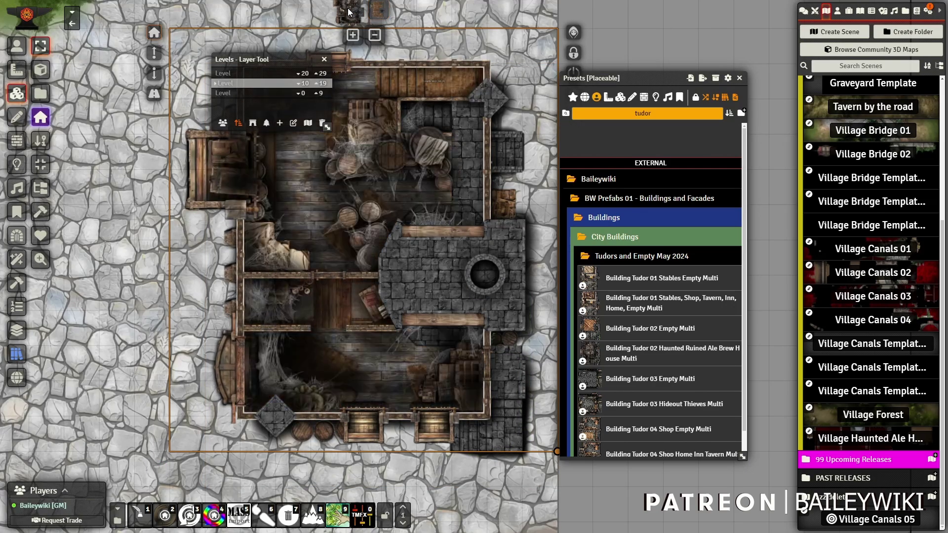
left_click(382, 11)
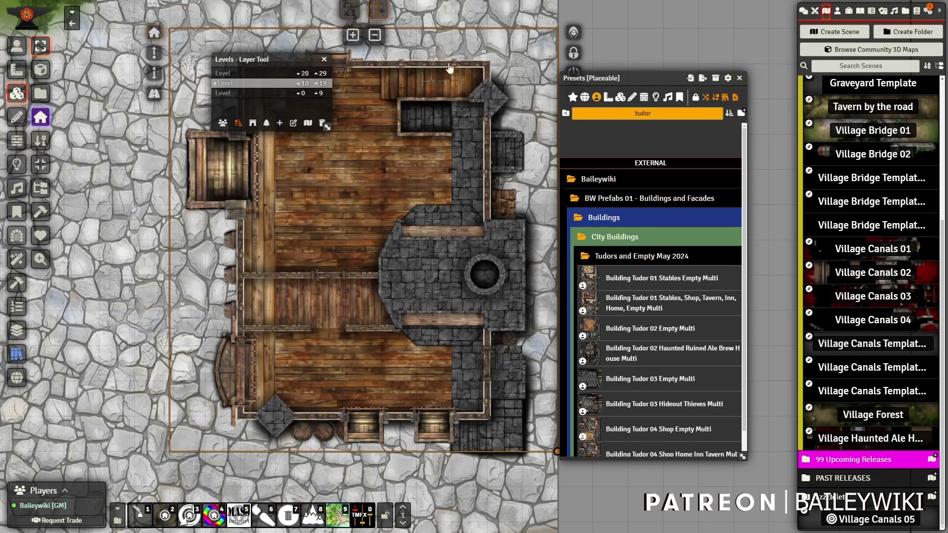
Switch the placeable presets to tiles and search them for "furniture table"
left_click_drag(666, 115, 595, 115)
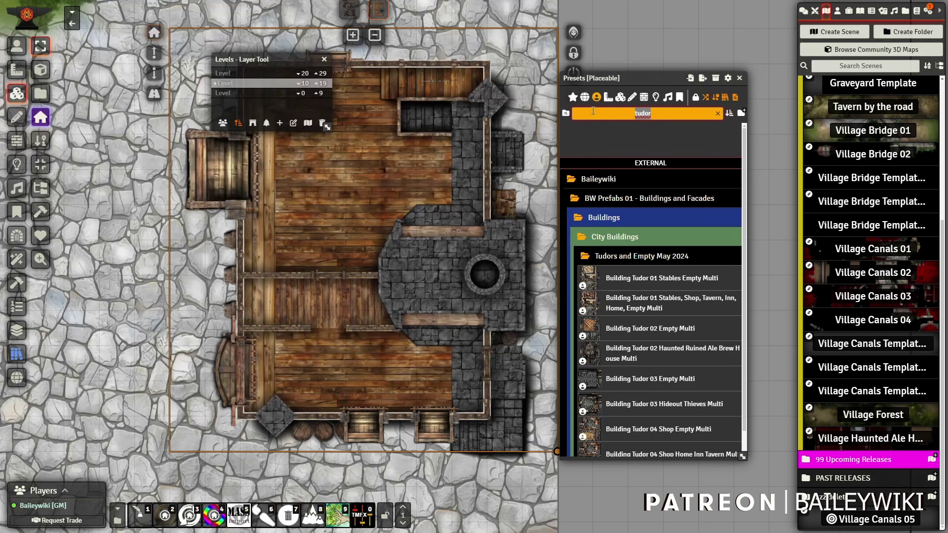
type("table")
left_click(625, 104)
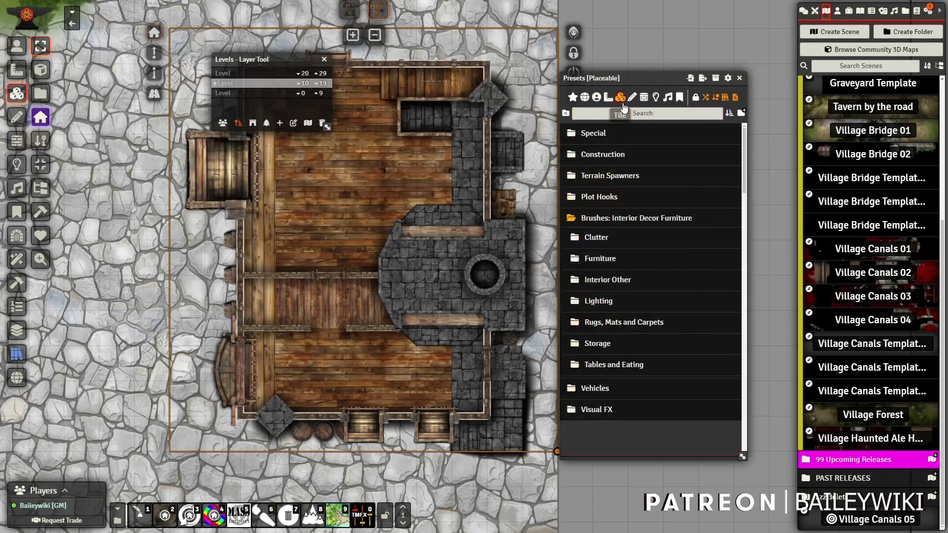
type("furniture table")
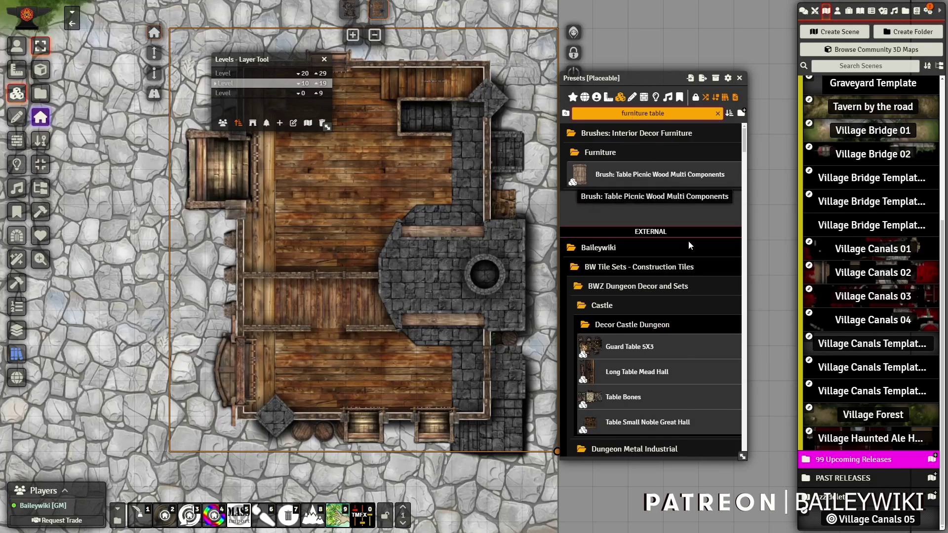
Load the tables-and-desks presets from bw_furniture_cabin_16_end_table.webp through bw_furniture_cabin_23_table_natural.webp as a brush
scroll(690, 246, "down", 10)
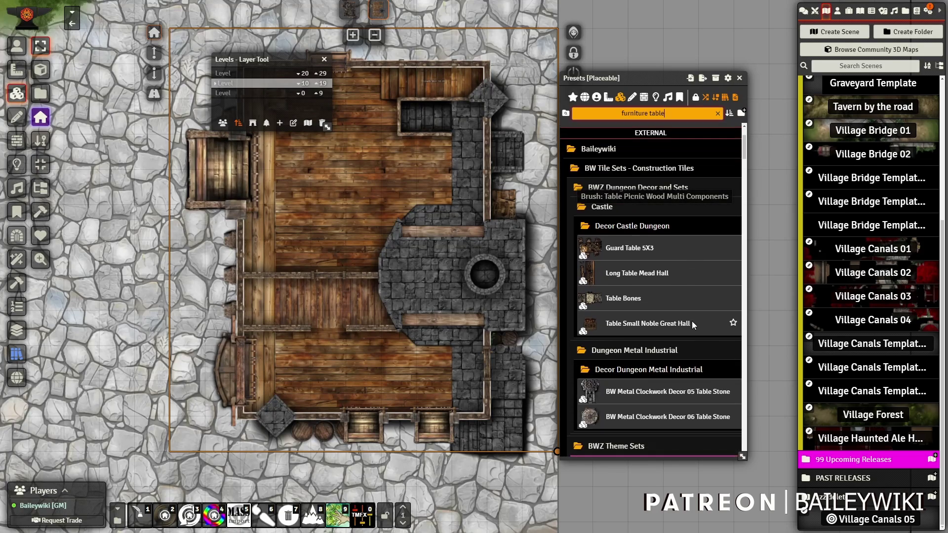
scroll(636, 323, "down", 15)
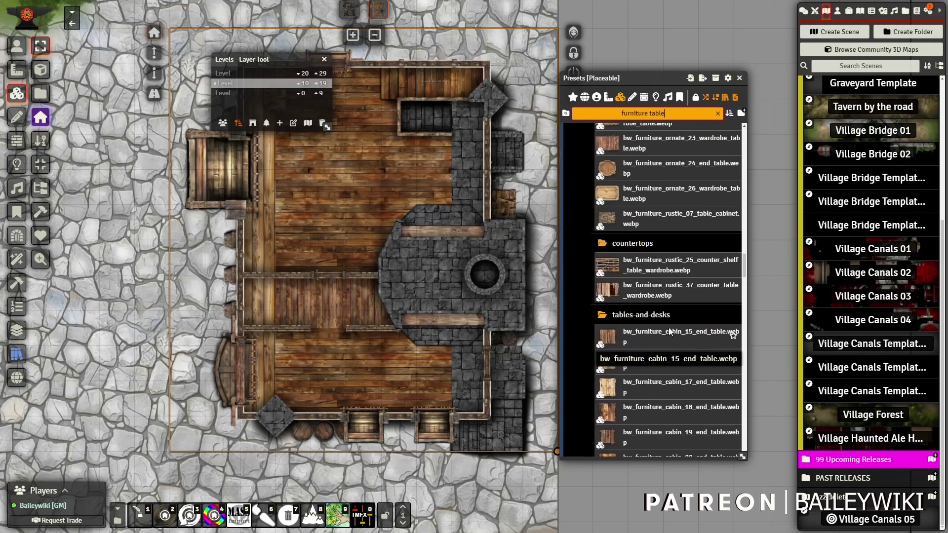
scroll(655, 276, "down", 3)
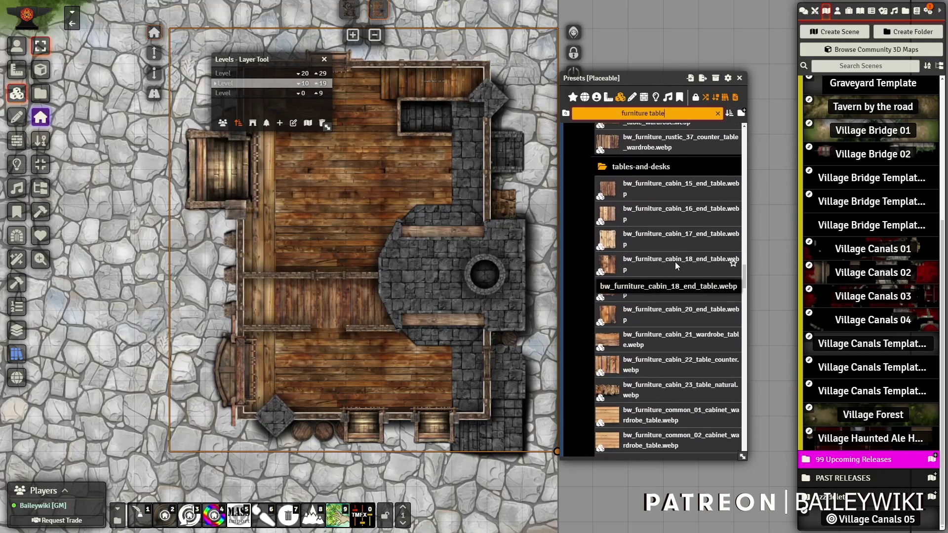
left_click(662, 213)
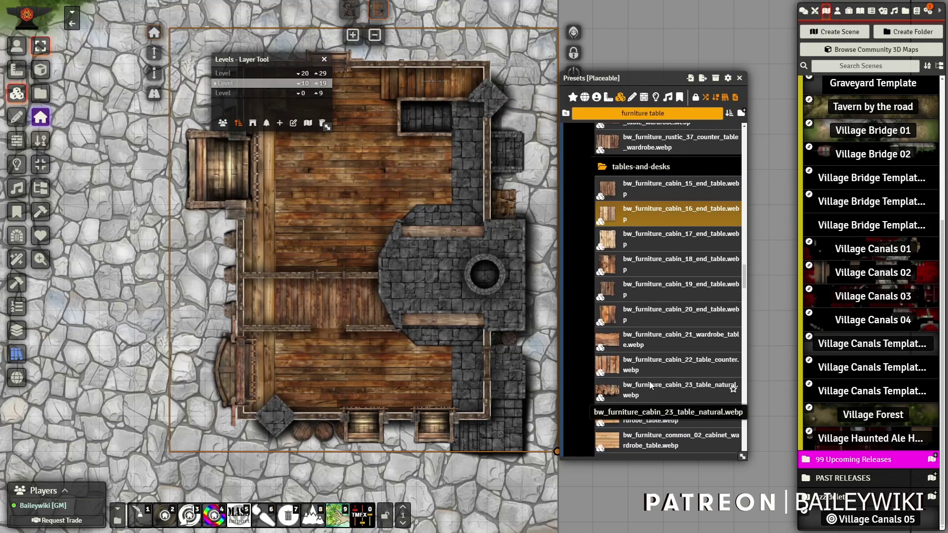
left_click(659, 390, "shift")
right_click(651, 265)
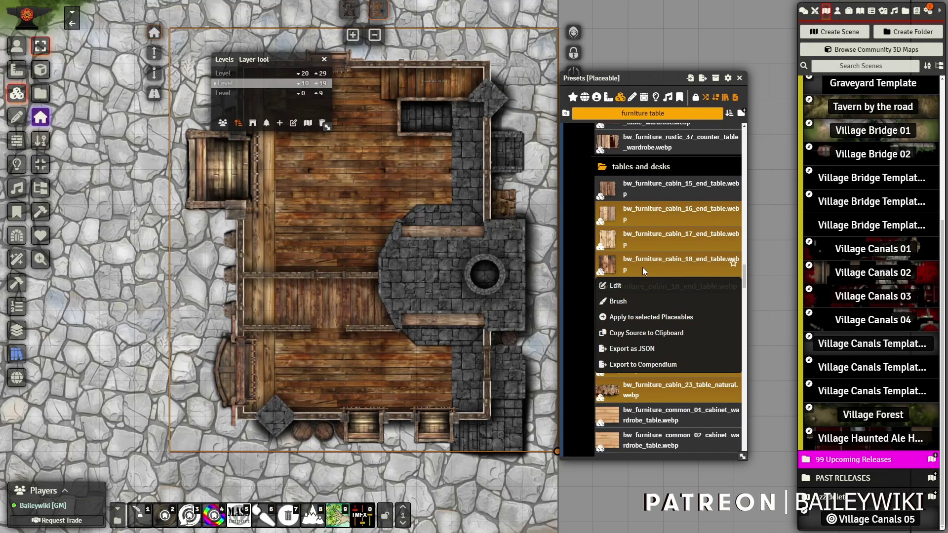
left_click(617, 311)
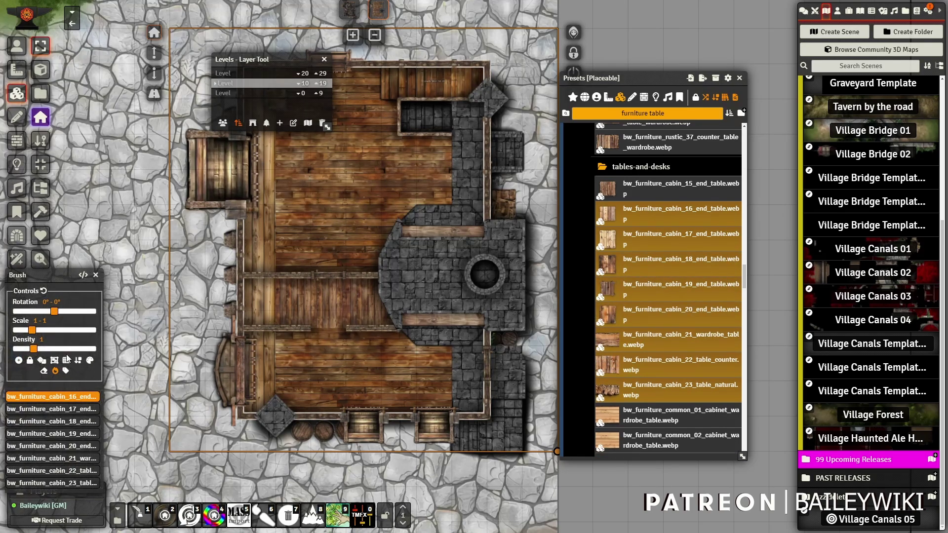
Replace the brush's [BW] Leaves Swaying 3 Stormy TMFX effect with [BW] Drop Shadow Short
left_click(56, 370)
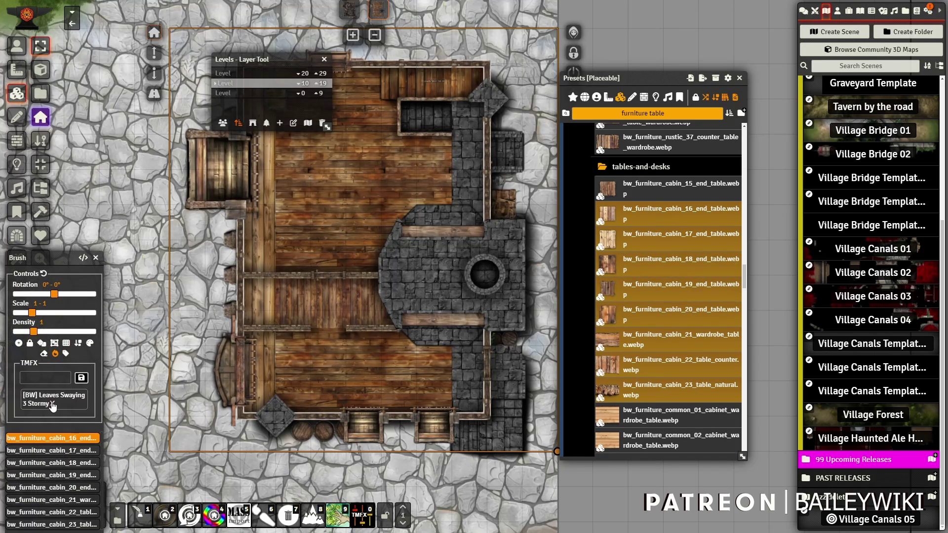
left_click(52, 404)
left_click(64, 379)
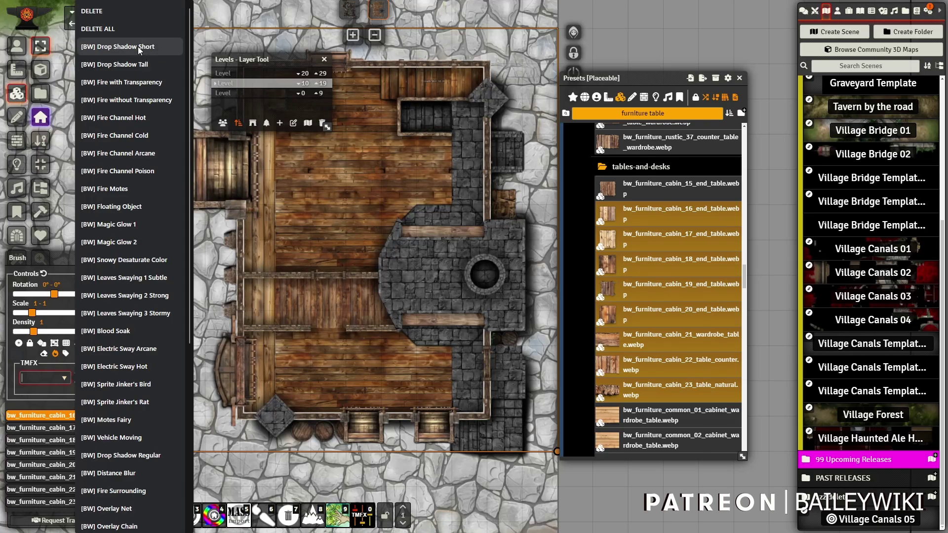
left_click(140, 47)
left_click(82, 378)
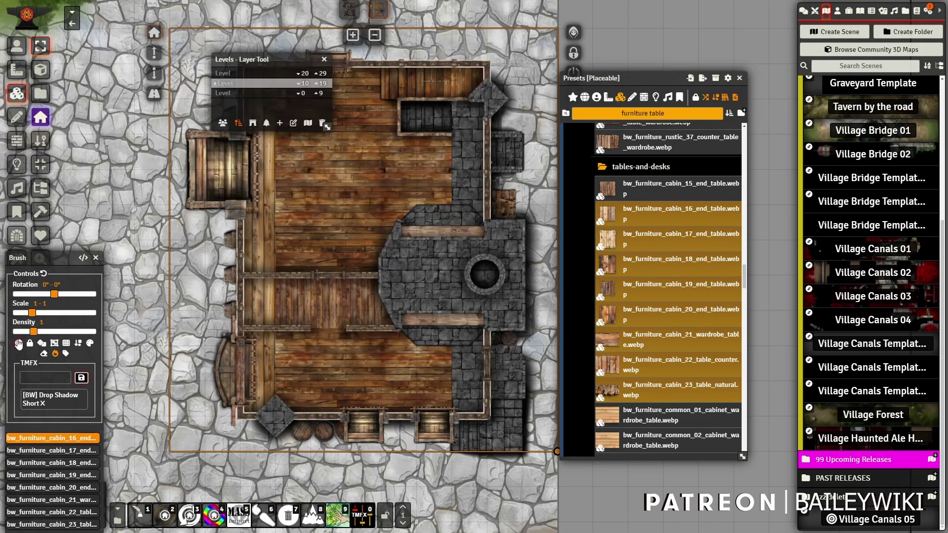
Turn on two more brush options and place the pale cabin_17 end table in the large upper-floor room
left_click(18, 344)
left_click(41, 344)
scroll(322, 159, "up", 8)
left_click_drag(115, 207, 312, 254)
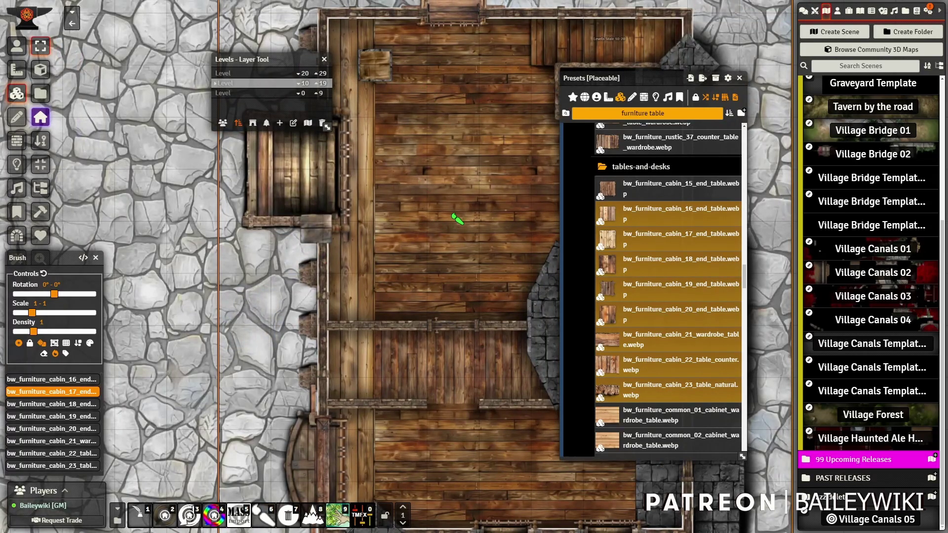
left_click(453, 175)
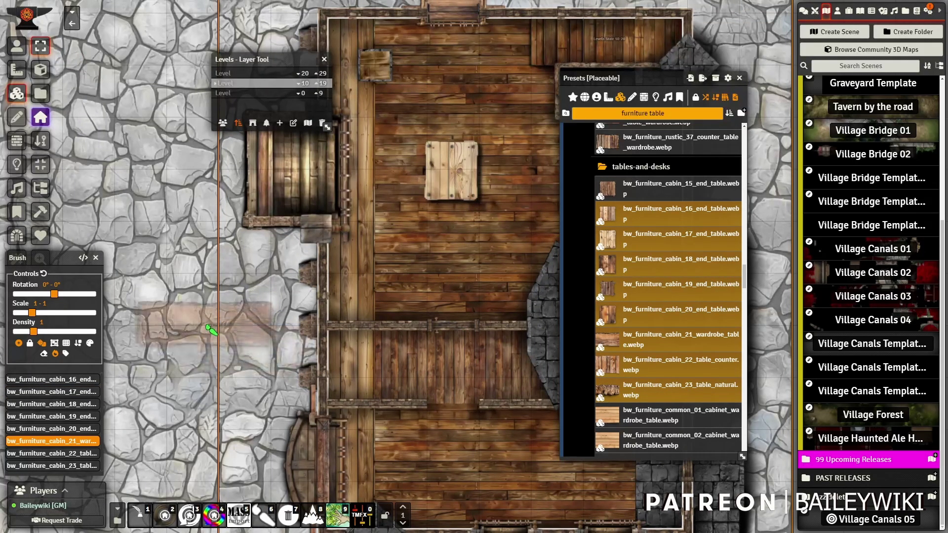
Switch the brush to bw_furniture_cabin_23_table_natural and place the long natural table diagonally in the large room, beside the pale table
scroll(212, 332, "down", 3)
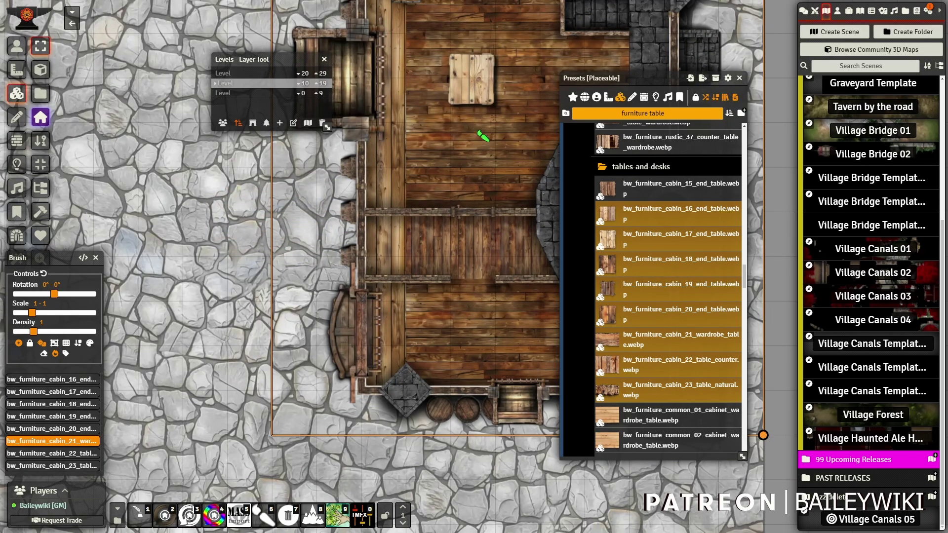
scroll(239, 229, "down", 2)
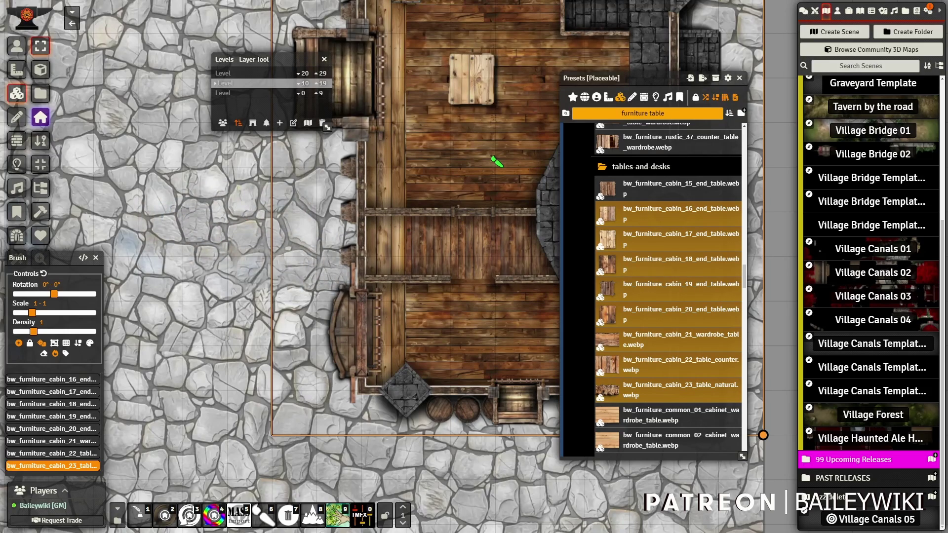
left_click_drag(497, 159, 374, 275)
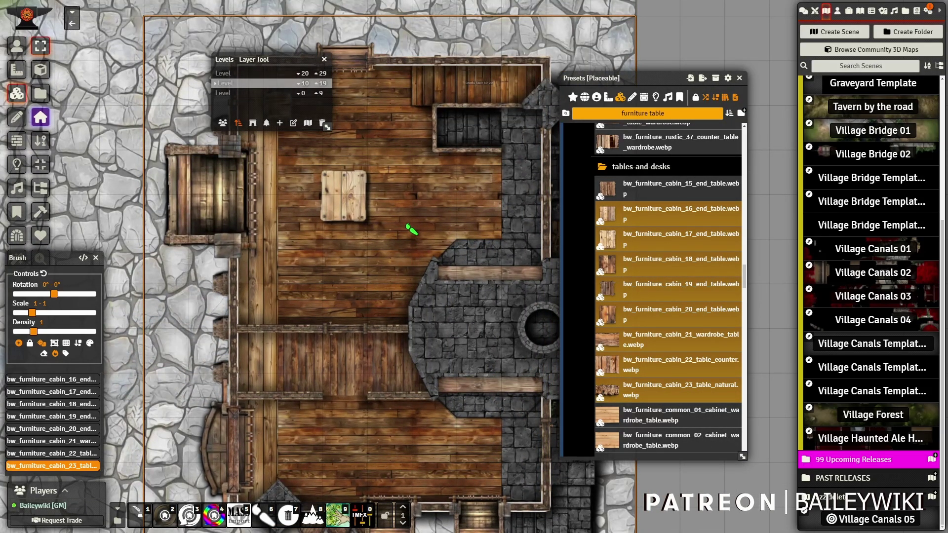
left_click(411, 229)
Place the cabin_16 and cabin_17 end tables at opposite sides of the smaller room south of the hallway and exit the brush
left_click_drag(247, 303, 403, 227)
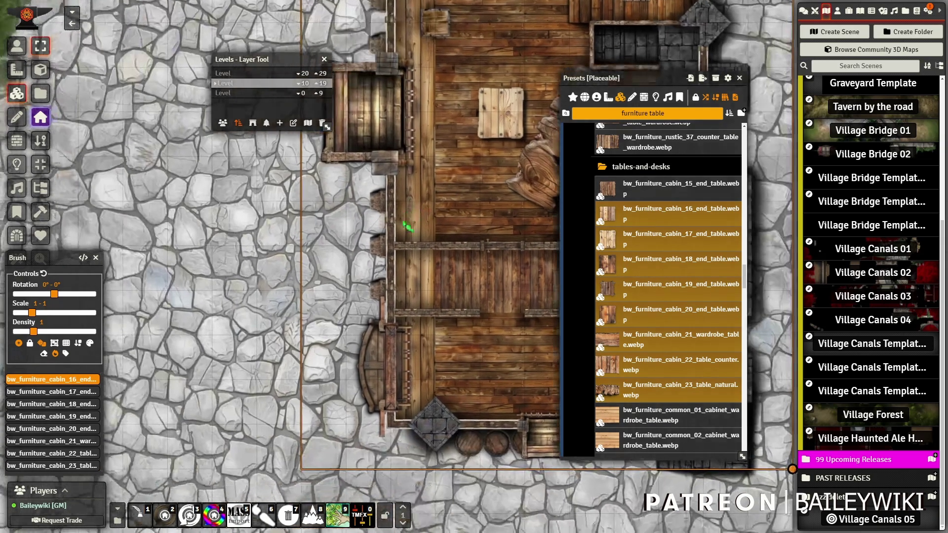
left_click_drag(281, 259, 170, 370)
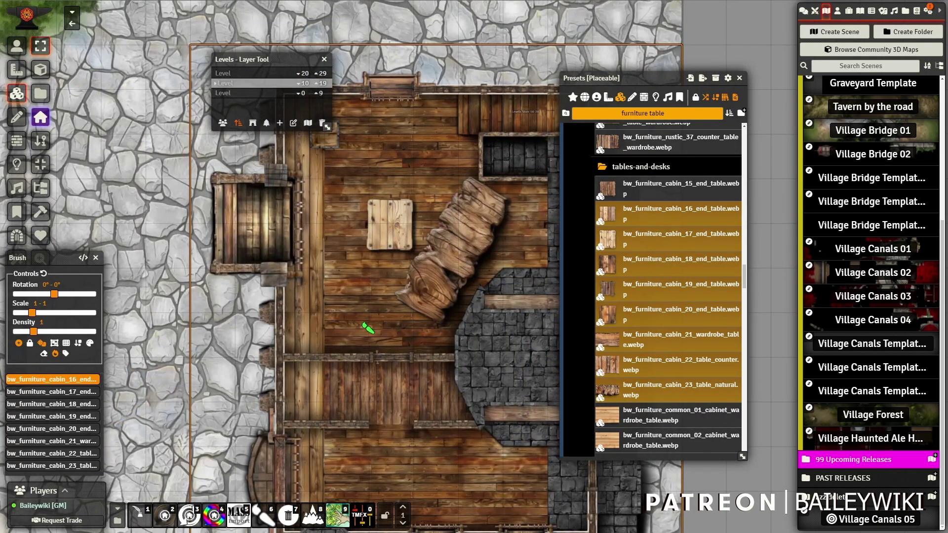
left_click_drag(368, 328, 389, 171)
left_click(370, 245)
key("Right")
key("Down")
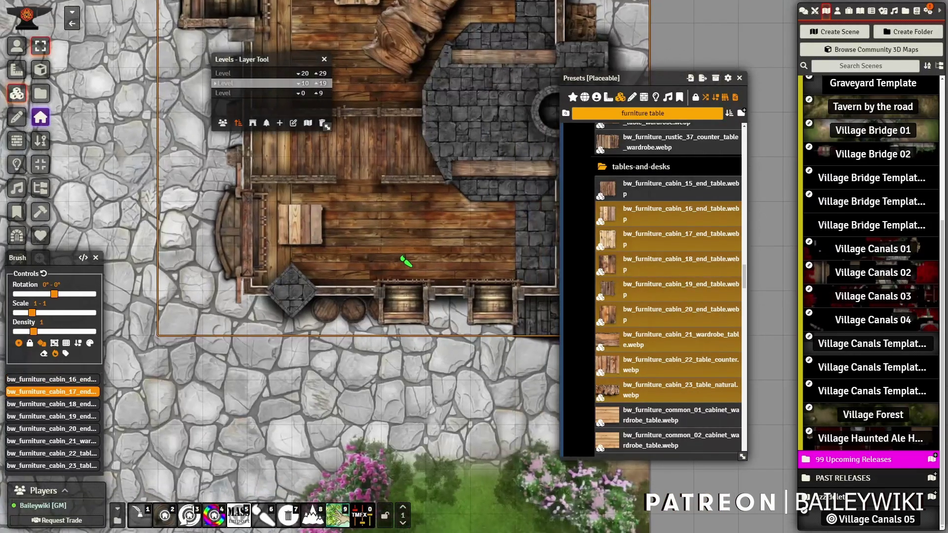
left_click(450, 229)
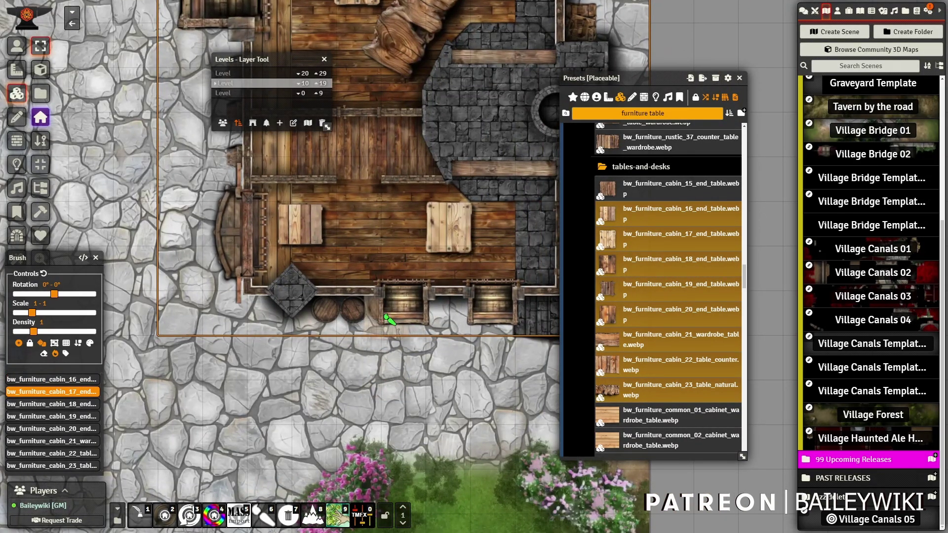
key("Escape")
Rotate the long natural table until it runs vertically and scale it down to fit the large room
scroll(380, 313, "up", 1)
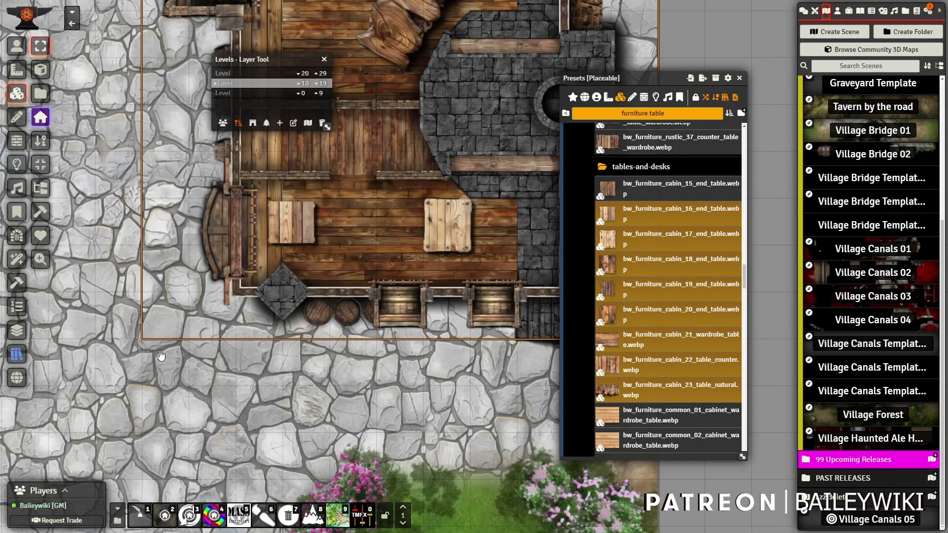
scroll(130, 227, "down", 5)
left_click_drag(131, 227, 167, 372)
left_click(476, 185)
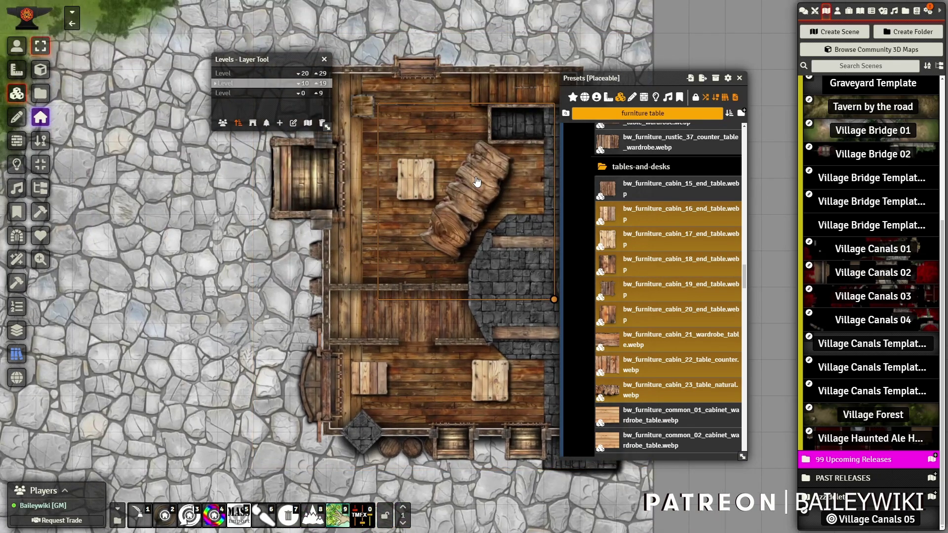
scroll(477, 184, "down", 1)
scroll(477, 183, "down", 6, "ctrl")
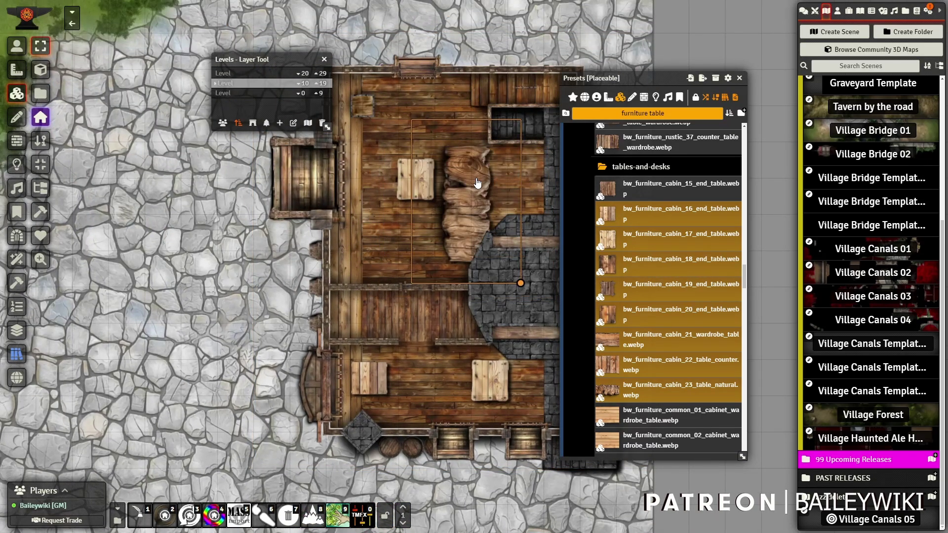
scroll(476, 179, "down", 7, "alt")
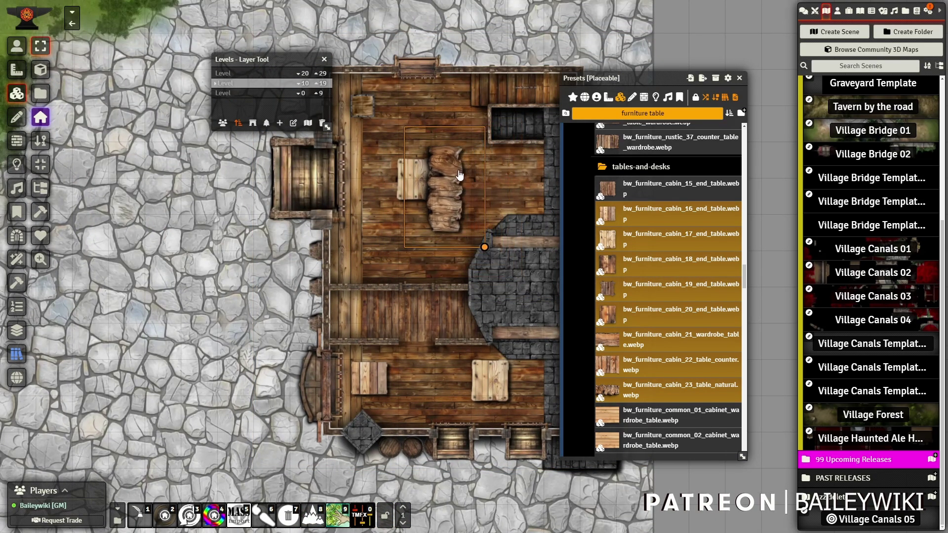
scroll(451, 171, "up", 3, "alt")
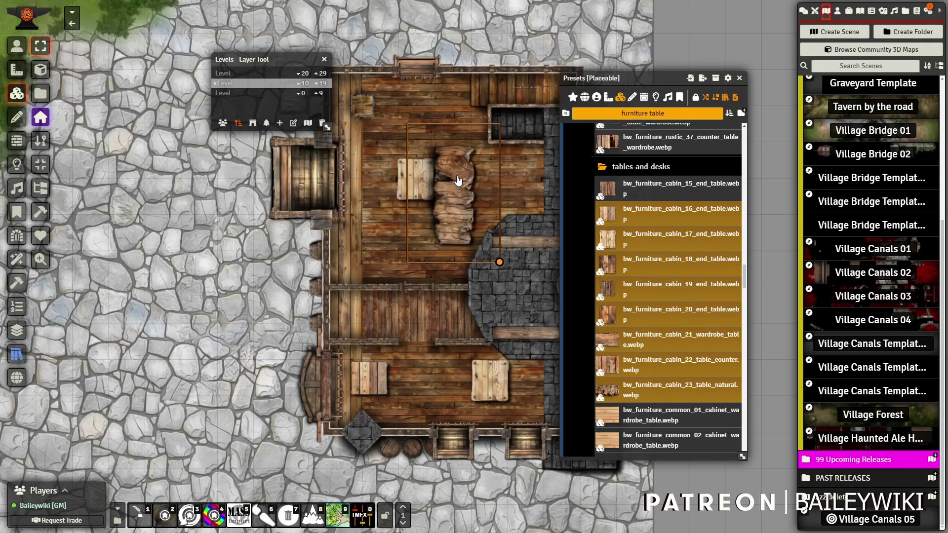
scroll(458, 180, "down", 2, "alt")
Move the pale end table to the large room's northwest corner and shift the long natural table slightly downward
left_click(374, 166)
left_click_drag(374, 166, 368, 144)
left_click(451, 207)
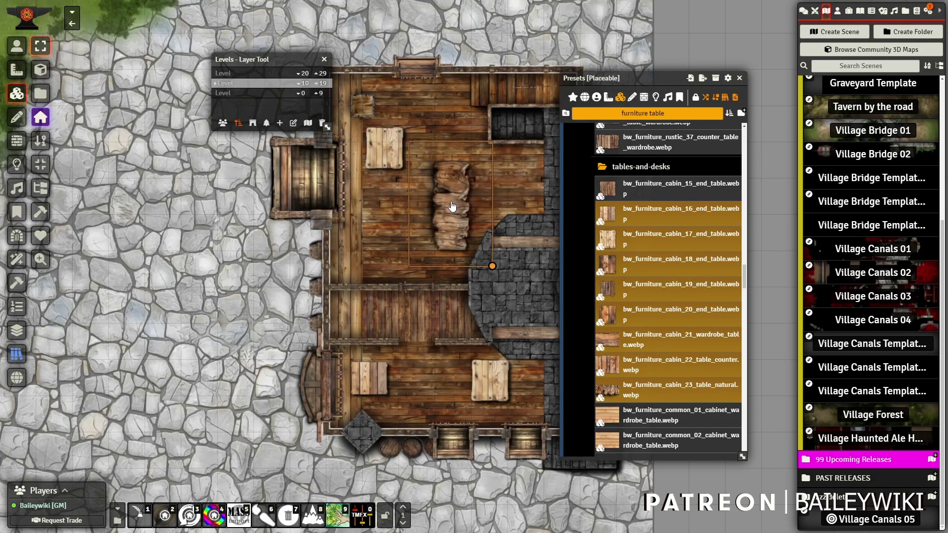
Move the long natural table to the large room's west side, straighten it, and shift the pale end table slightly northeast
scroll(451, 207, "down", 1, "shift")
left_click_drag(451, 201, 382, 233)
scroll(422, 217, "down", 1, "shift")
scroll(422, 217, "down", 2, "shift")
left_click_drag(384, 144, 394, 110)
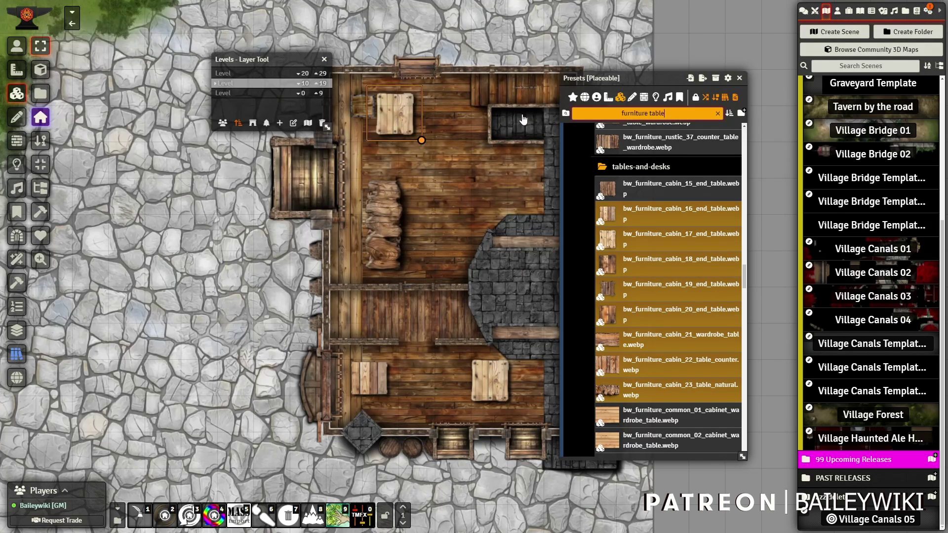
Search the presets for "chair brush" and activate the Brush: Furniture Chairs preset as a brush
type("chair")
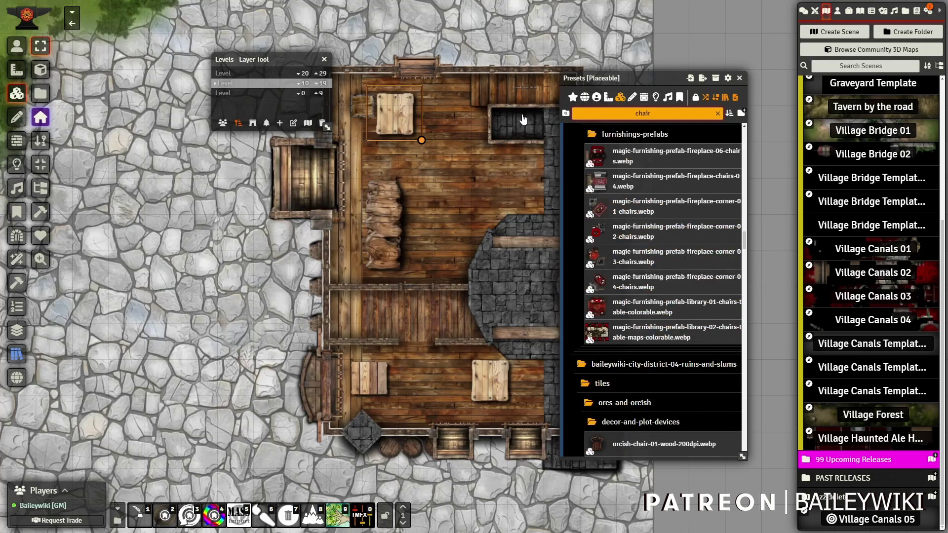
scroll(681, 198, "up", 5)
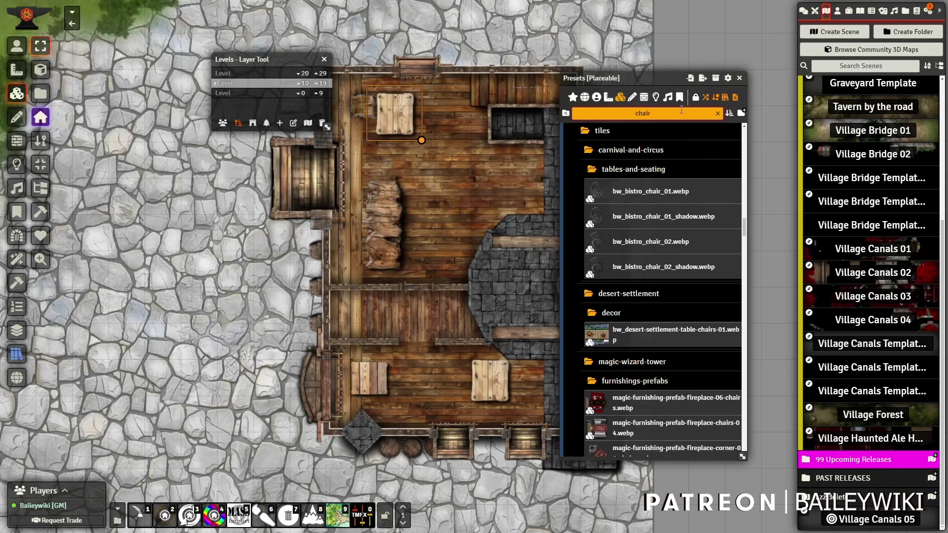
type("brush")
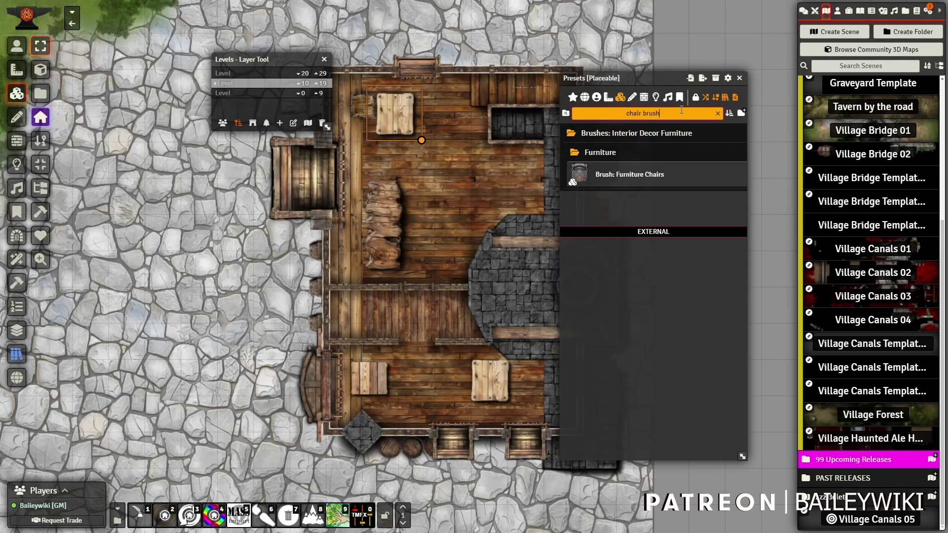
right_click(623, 180)
left_click(588, 212)
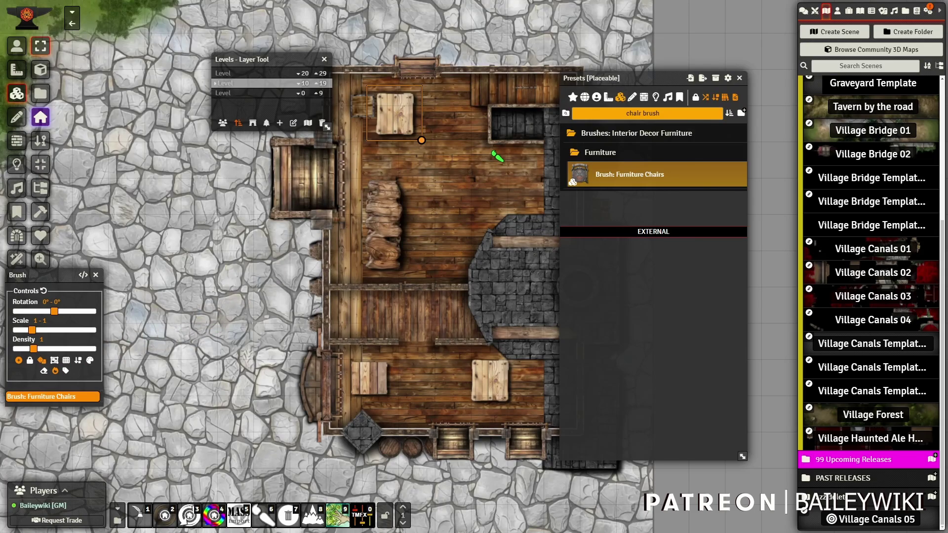
Place five chairs around the long natural table and the pale end table in the large room
left_click(419, 162)
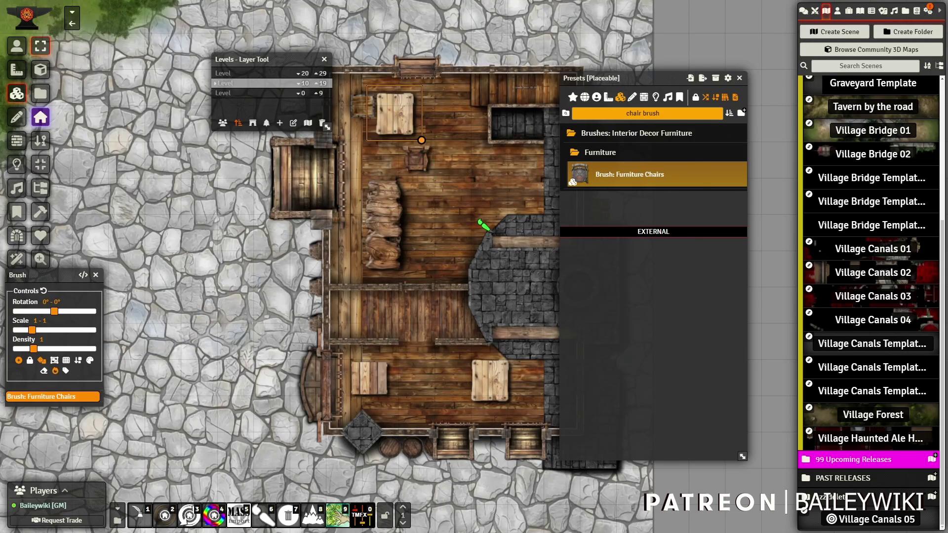
left_click(430, 214)
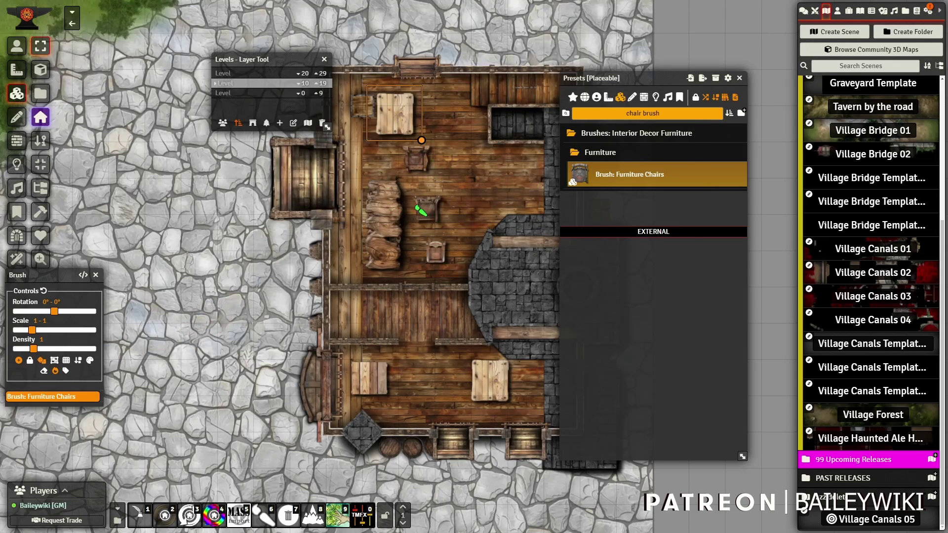
left_click(440, 104)
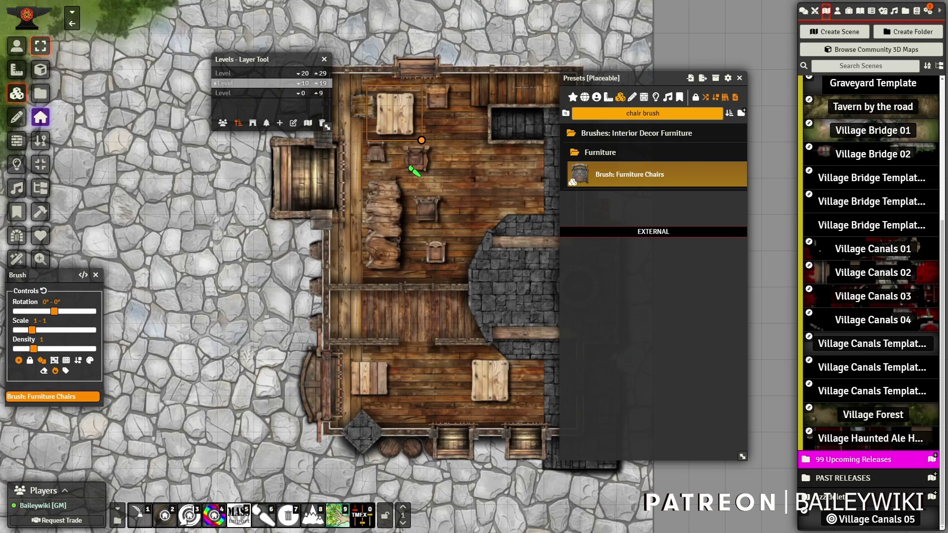
Place five chairs around the two end tables in the smaller south room and exit the brush
left_click_drag(494, 181, 482, 84)
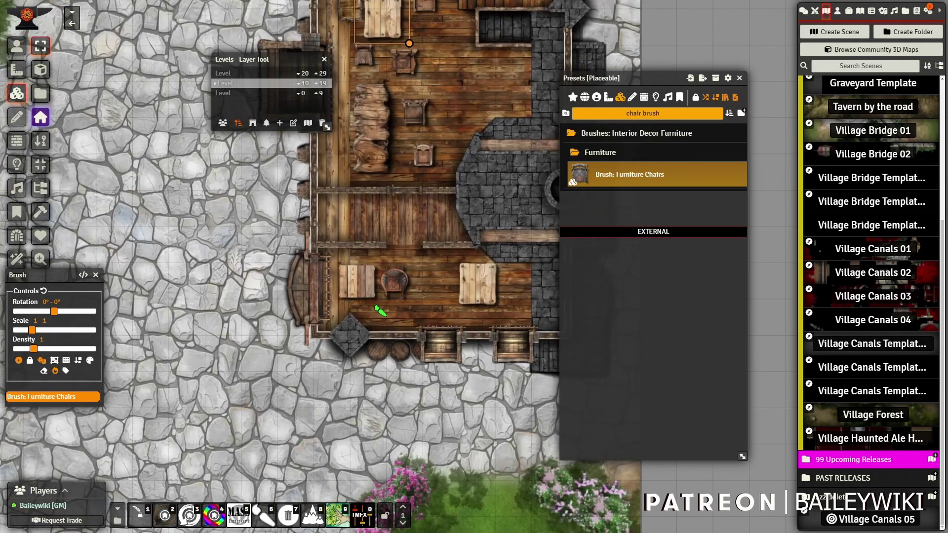
left_click(440, 307)
left_click(522, 283)
key("Escape")
scroll(388, 314, "up", 6)
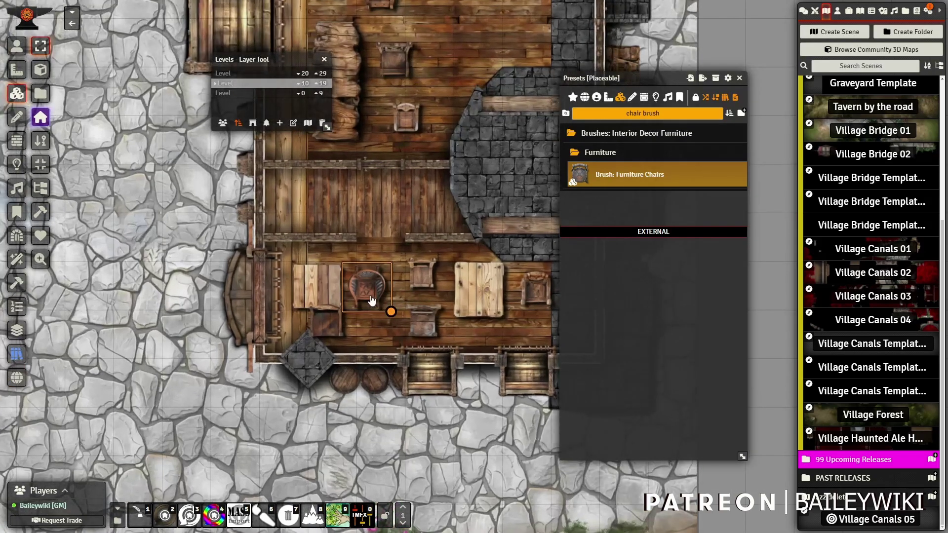
Rotate the chairs beside the smaller room's west table, tuck the southern one in, and bring that table in front
scroll(371, 300, "down", 2)
left_click(332, 325)
scroll(334, 328, "down", 3)
scroll(333, 326, "down", 2)
left_click_drag(332, 324, 318, 331)
right_click(321, 287)
left_click(258, 286)
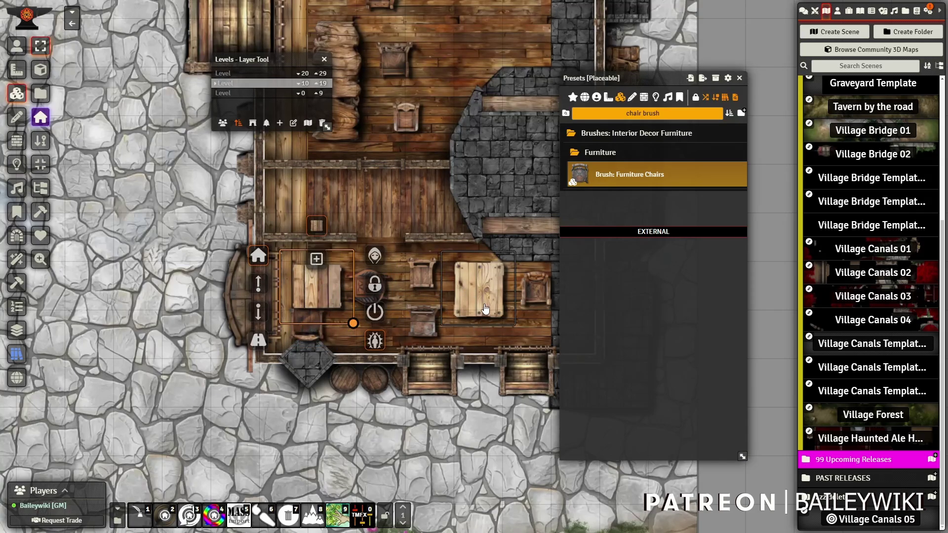
Rotate three square chairs and move them around the pale table on the smaller room's east side
left_click(426, 326)
scroll(426, 326, "down", 3)
left_click_drag(426, 323, 475, 320)
left_click(419, 274)
scroll(418, 273, "up", 3)
left_click_drag(418, 276, 449, 279)
left_click(532, 297)
scroll(532, 296, "down", 1)
left_click_drag(533, 296, 506, 298)
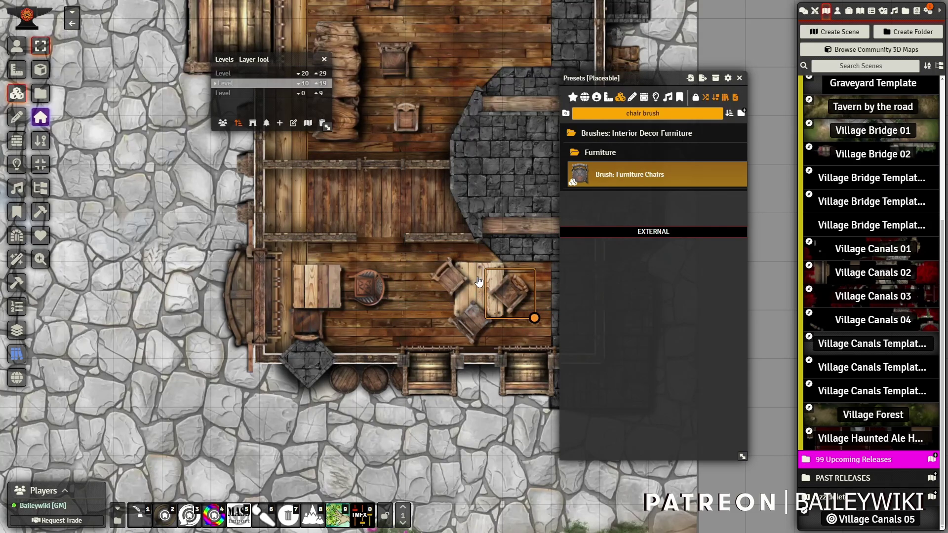
Move the east chair away from the smaller room's pale table, bring that table in front, and close the New Preset window
left_click_drag(528, 295, 563, 292)
left_click(484, 287)
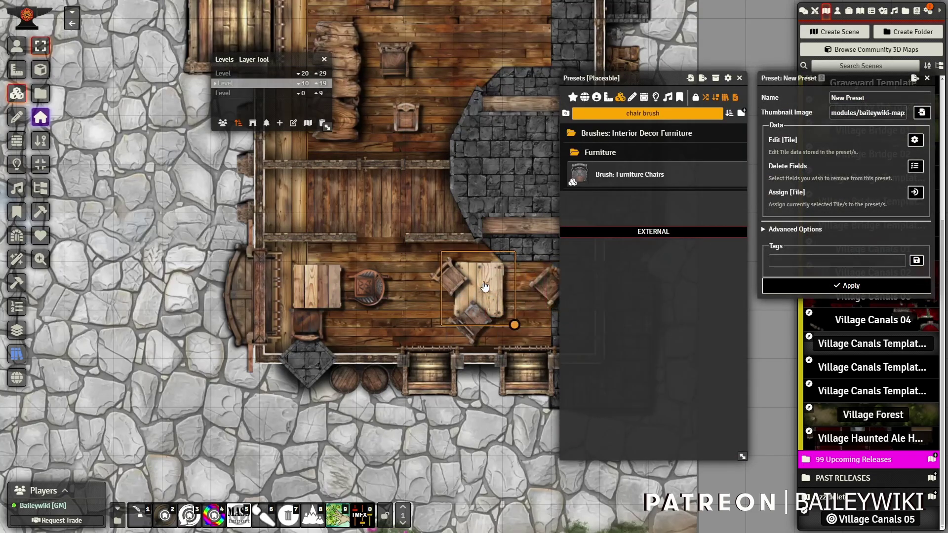
right_click(487, 287)
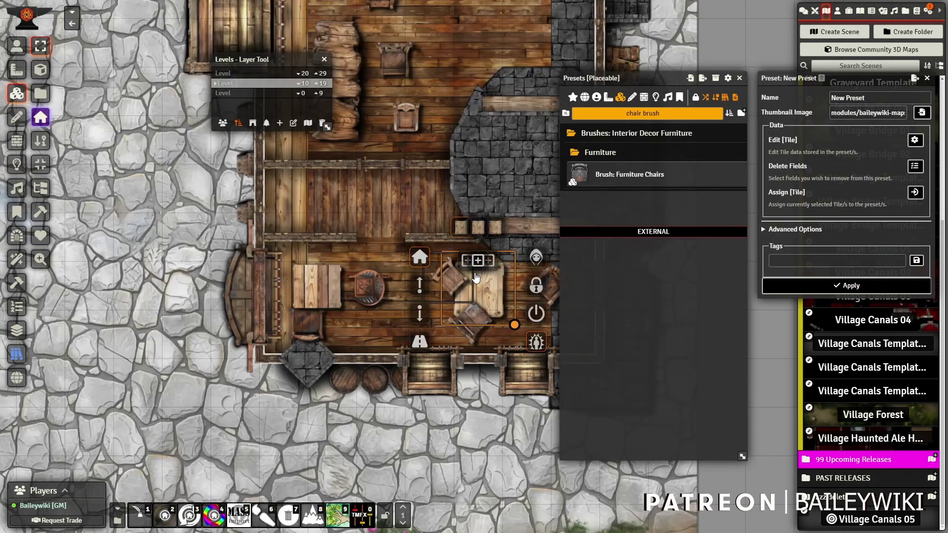
left_click(420, 287)
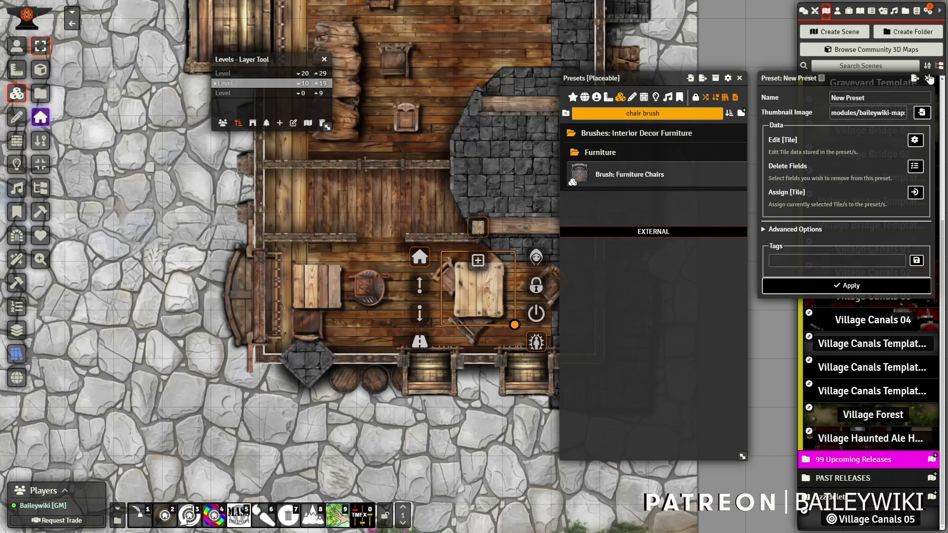
left_click(928, 78)
right_click(482, 309)
left_click_drag(482, 309, 446, 297)
Rotate two chairs, tuck them against opposite sides of the long natural table, and bring the table in front of them
left_click_drag(394, 161, 483, 375)
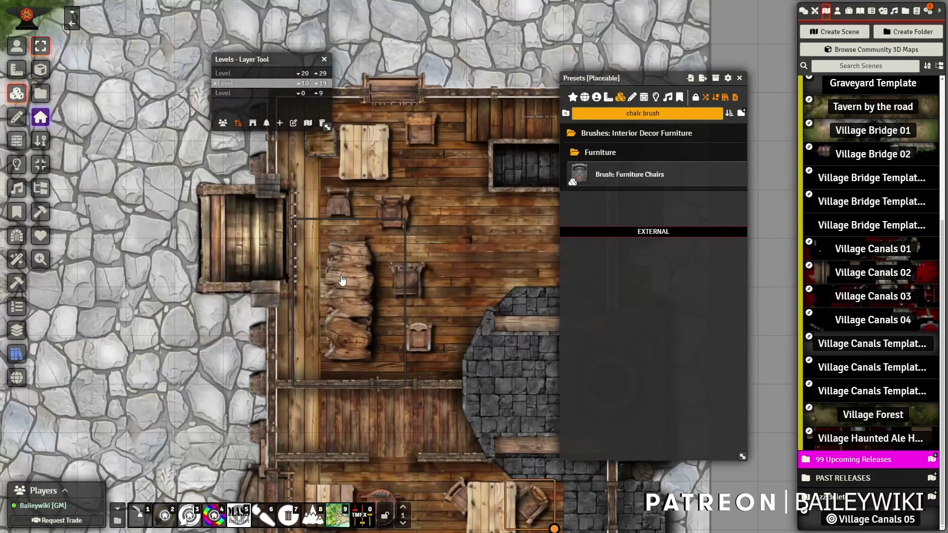
left_click(401, 272)
scroll(401, 271, "down", 3)
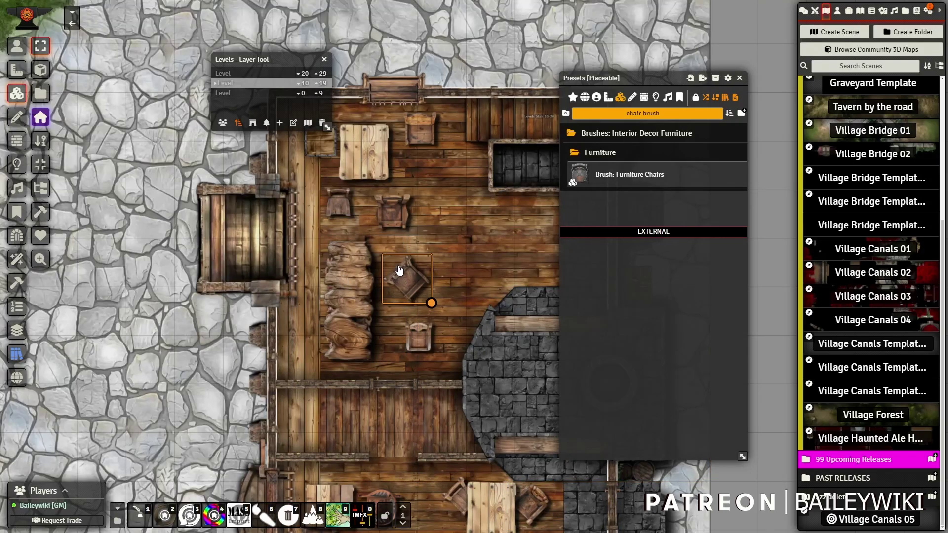
left_click_drag(409, 282, 325, 260)
left_click(415, 340)
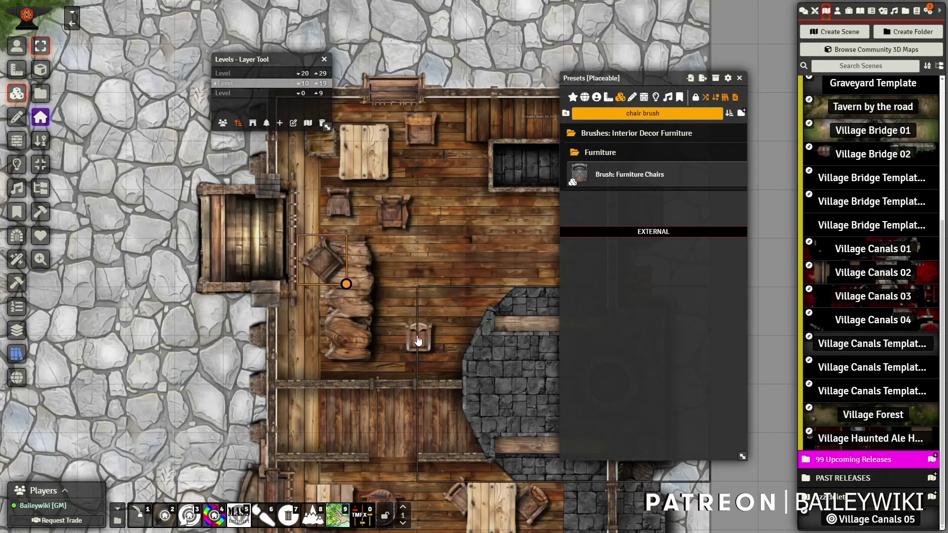
left_click(407, 339)
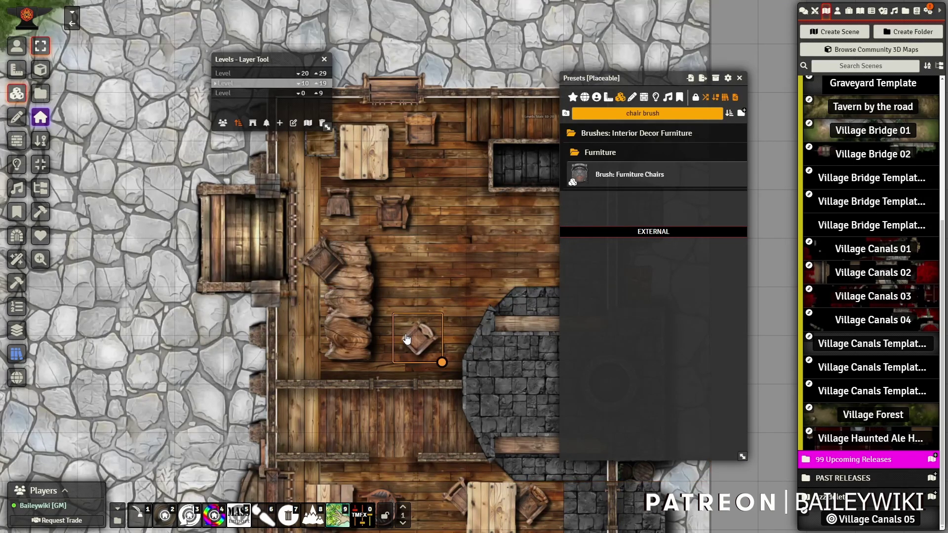
left_click_drag(408, 339, 366, 321)
left_click(332, 315)
right_click(332, 315)
Rotate three chairs and move them around the pale end table in the large room's northwest corner
left_click(402, 210)
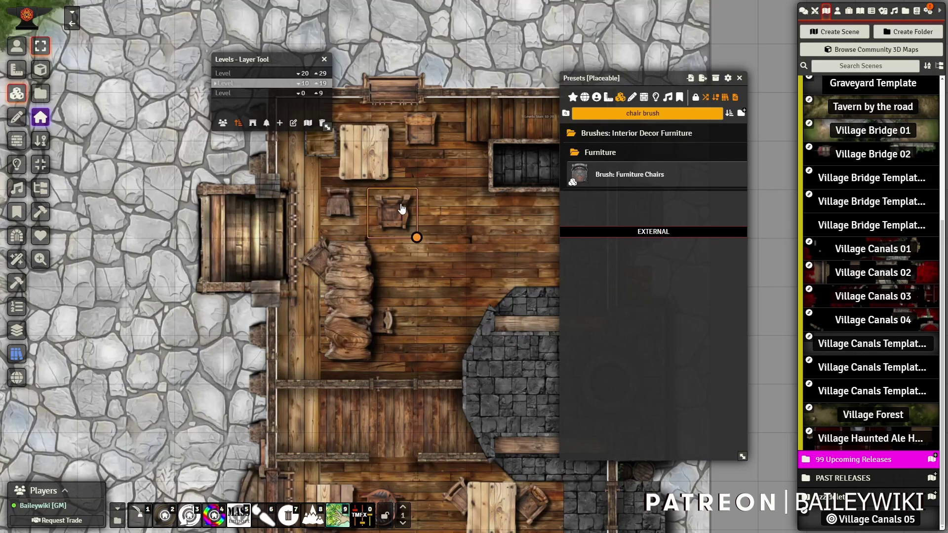
left_click(338, 212)
scroll(339, 212, "down", 3)
left_click_drag(335, 205, 324, 184)
left_click(395, 217)
left_click(397, 211)
scroll(399, 204, "down", 3)
left_click_drag(397, 192, 398, 176)
left_click(421, 126)
scroll(420, 126, "down", 2)
left_click_drag(420, 127, 406, 139)
Bring the northwest pale end table in front of its chairs and close the presets window
left_click(362, 151)
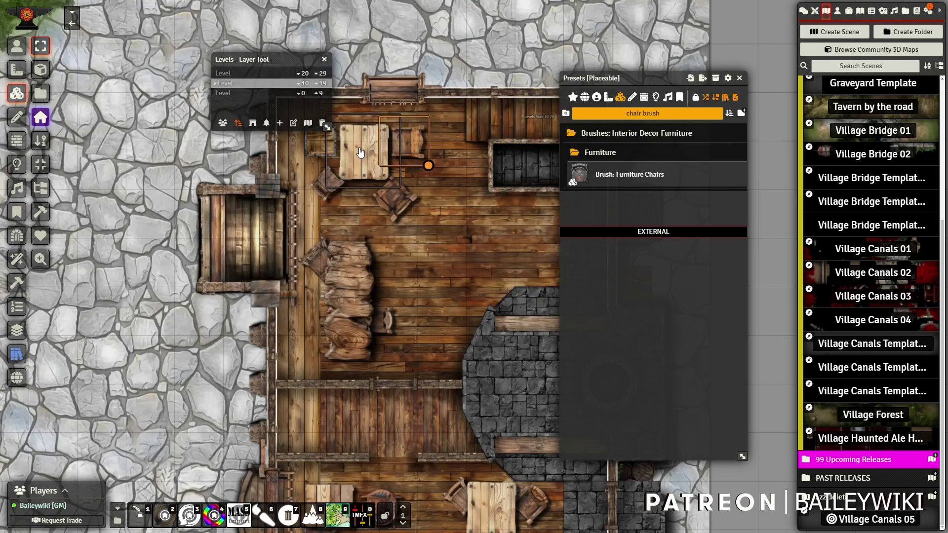
right_click(361, 152)
left_click(306, 148)
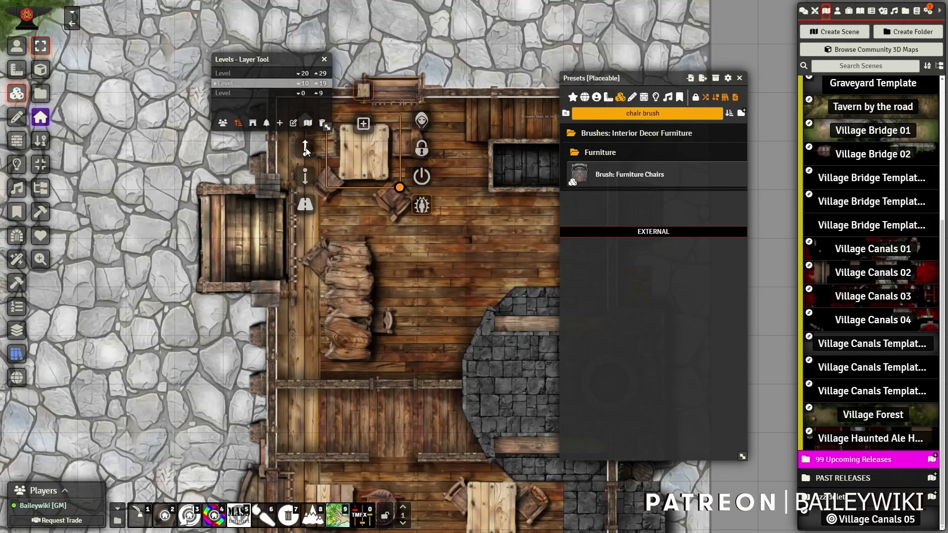
scroll(428, 294, "down", 6)
left_click_drag(455, 317, 454, 181)
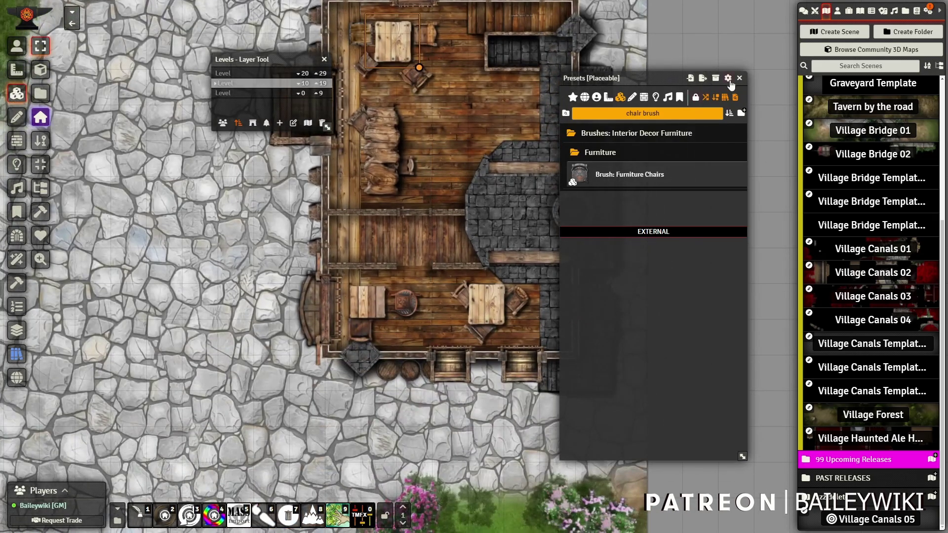
left_click(740, 78)
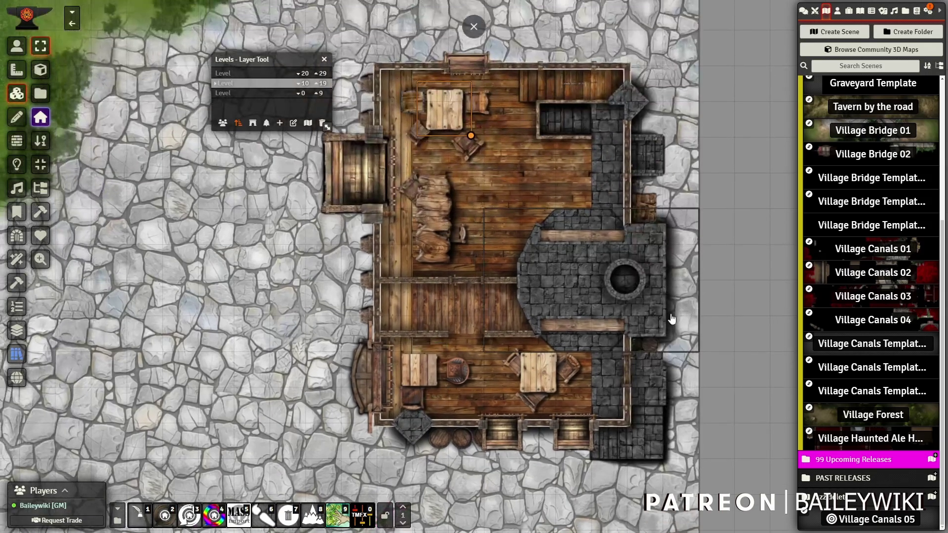
Switch to the 0–9 level, select the purple character token, and move it north toward the building's west entrance
left_click(232, 93)
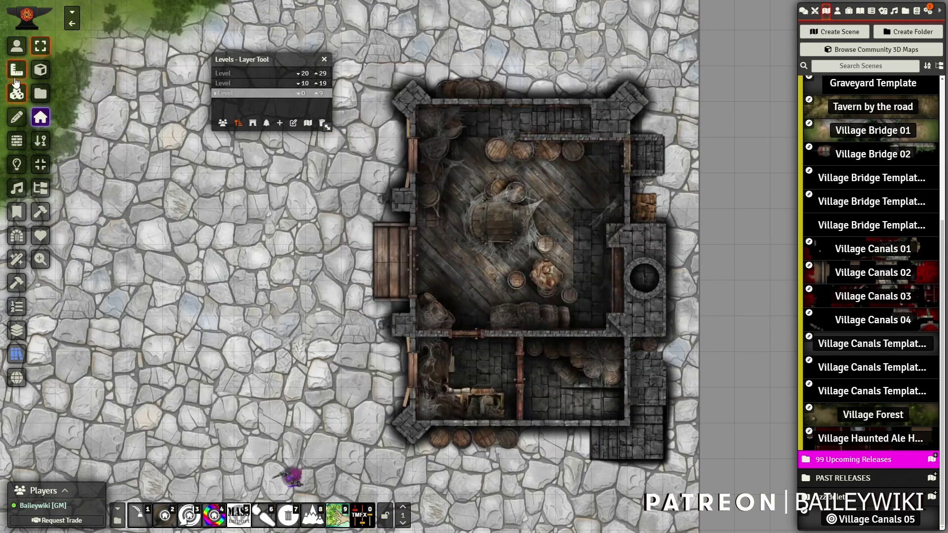
left_click(17, 53)
left_click(285, 478)
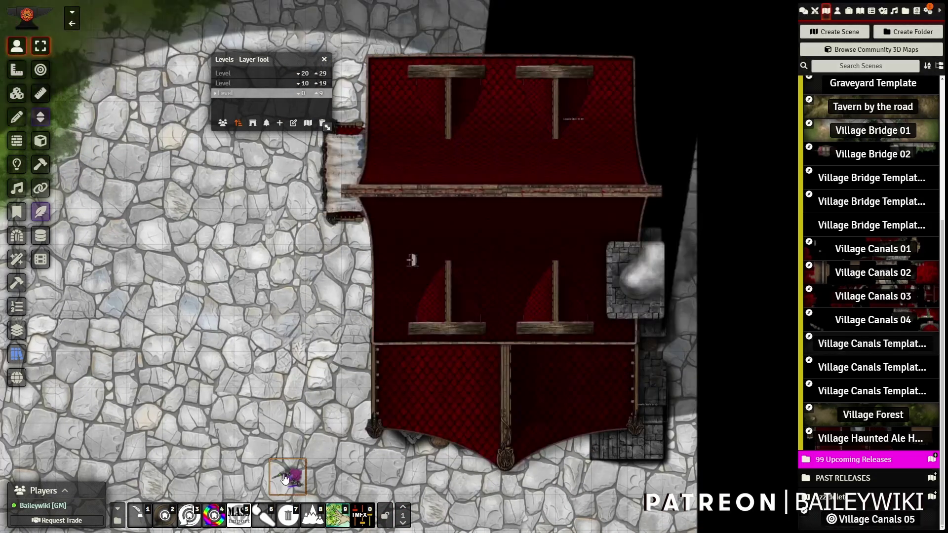
key("Up")
key("Up")
key("Up")
key("Up")
key("Up")
key("Up")
key("Up")
key("Right")
scroll(458, 283, "up", 8)
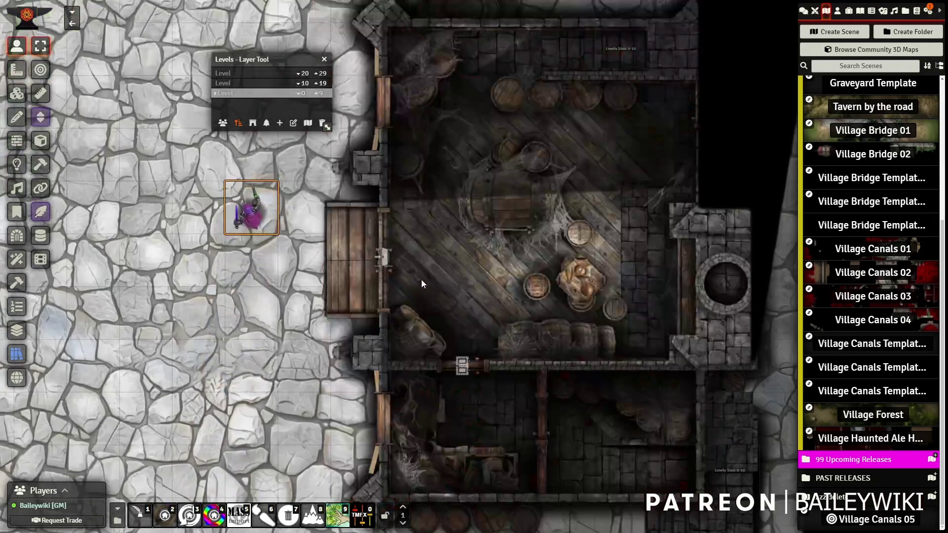
Walk the token through the west entrance and north past the large barrel in the ground-floor storeroom
key("Right")
key("Right")
key("Down")
key("Right")
key("Right")
key("Up")
key("Up")
key("Up")
key("Up")
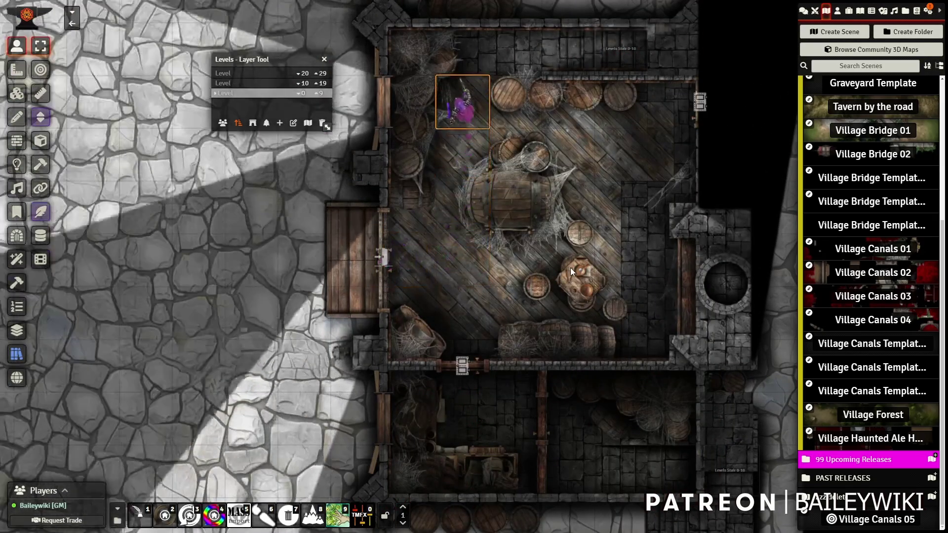
Take the token up the northeast stairs to the 10 ft floor
key("Right")
key("Right")
key("Right")
key("Right")
key("Down")
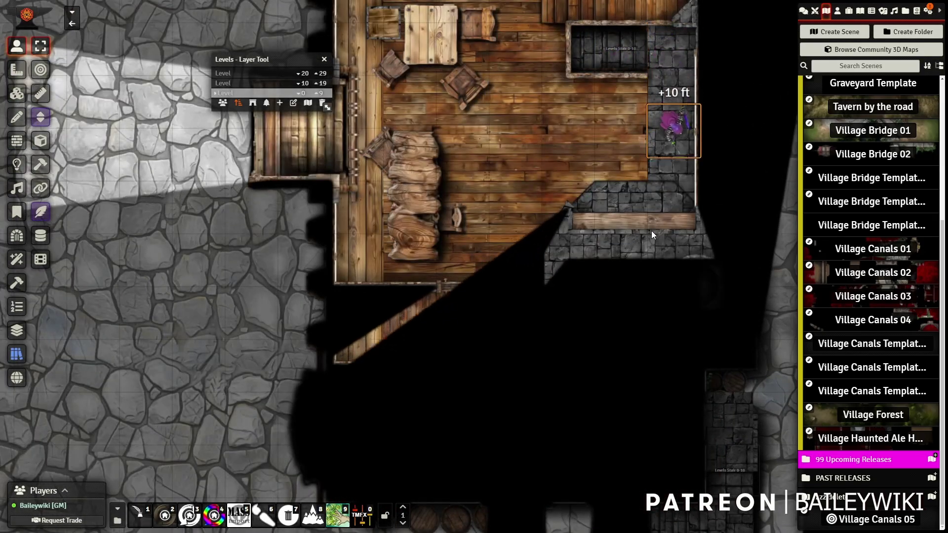
Walk the token west across the furnished large room and south through the doorway into the hallway
key("Down")
key("Left")
key("Left")
key("Left")
key("Left")
left_click_drag(585, 185, 595, 280)
key("Up")
key("Down")
key("Down")
key("Down")
key("Down")
key("Down")
key("Down")
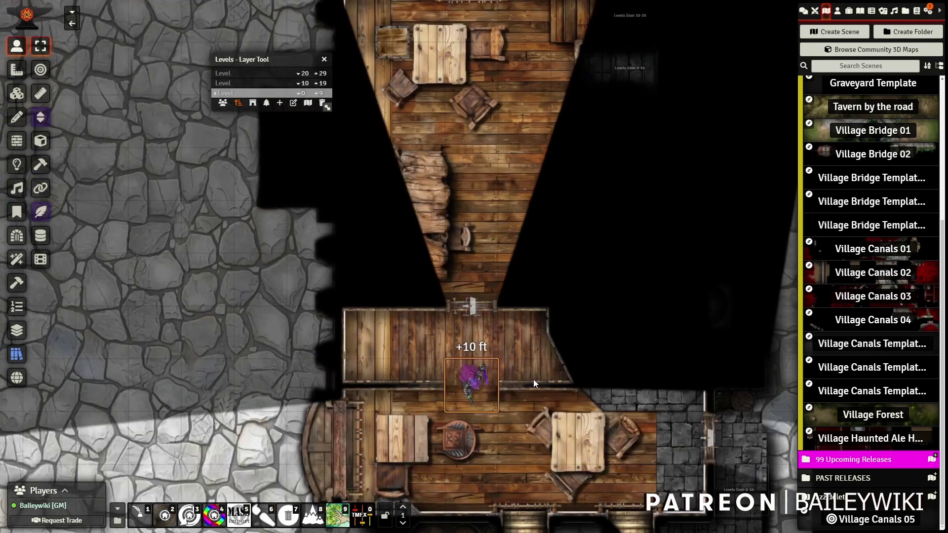
Walk the token back north through the large room to the chair beside the pale end table
key("Up")
key("Up")
key("Up")
key("Up")
key("Up")
key("Up")
key("Up")
key("Up")
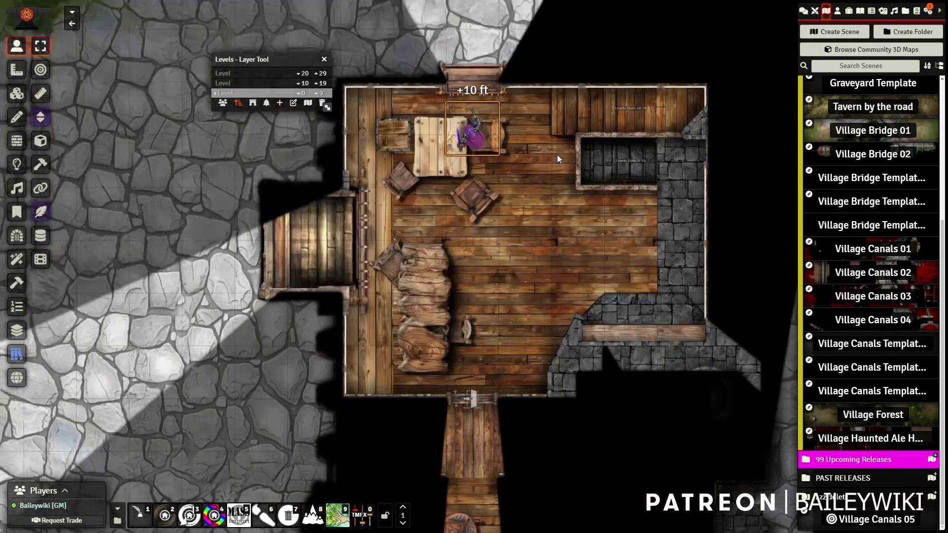
Take the token up the northeast stairs to the 20 ft floor and through the corridor into the west room
key("Right")
key("Right")
key("Right")
key("Right")
key("Down")
key("Left")
key("Left")
key("Left")
key("Down")
key("Down")
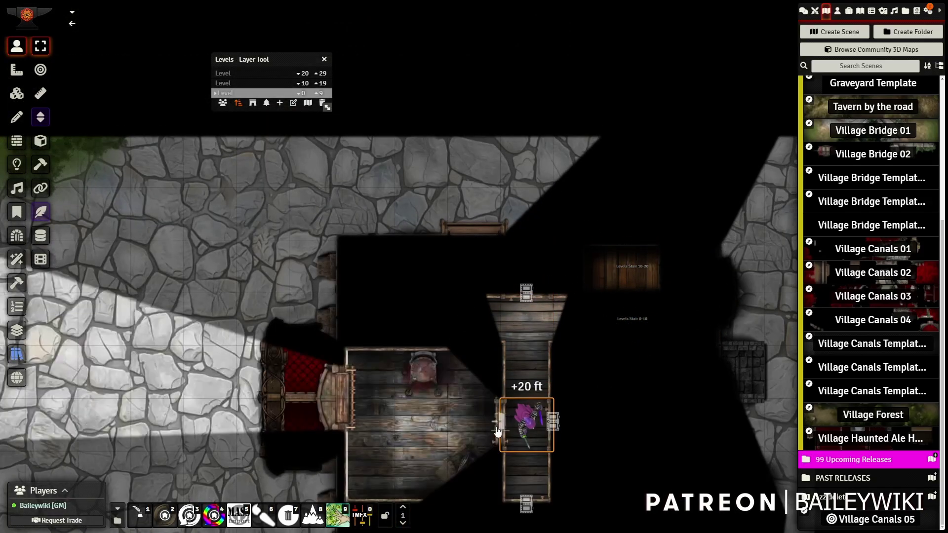
key("Left")
Switch from token control to tile editing on the ground-floor level
left_click_drag(436, 330, 465, 186)
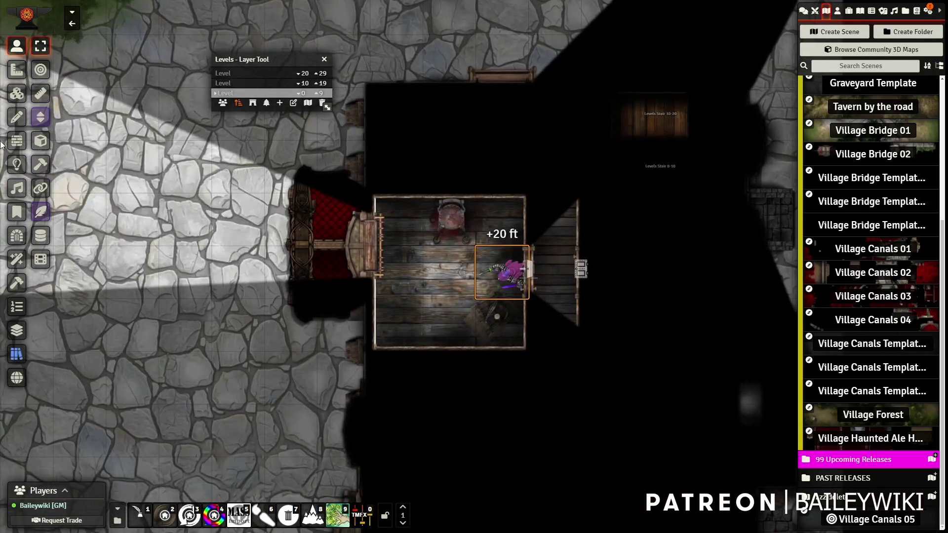
left_click(16, 94)
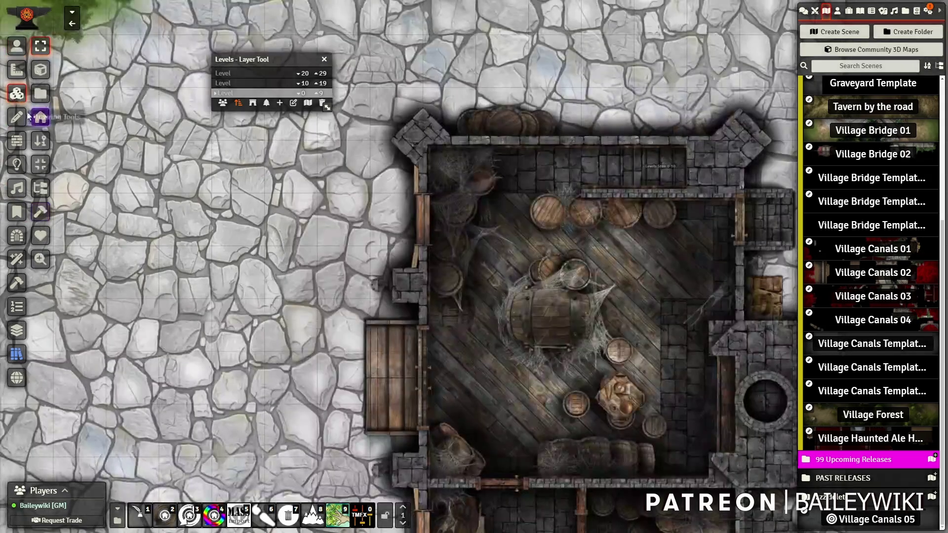
scroll(249, 265, "down", 2)
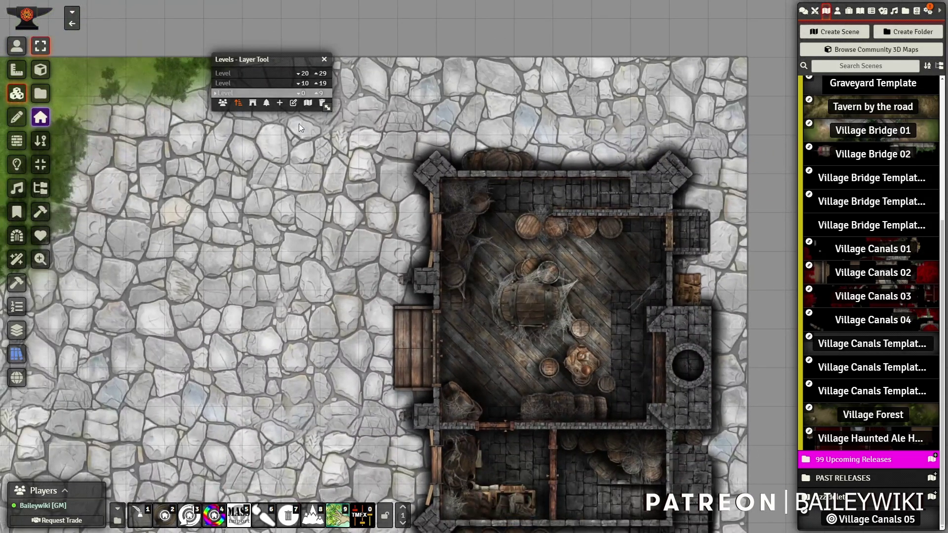
Tint both roof tiles greyish tan (RGB 162, 151, 129) with the Dungeondraft Tint macro after closing the level layer tool
left_click(324, 60)
left_click_drag(354, 319, 276, 177)
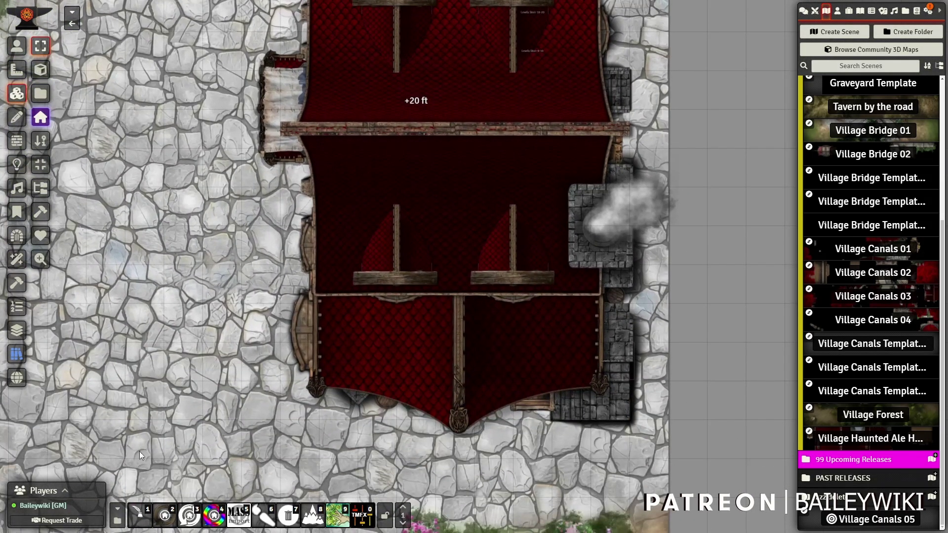
left_click(418, 376)
left_click(500, 171, "shift")
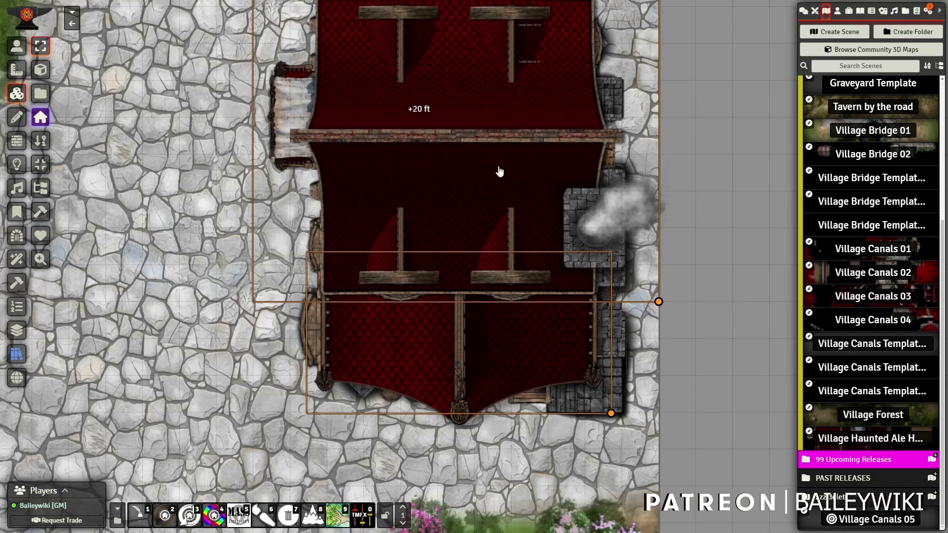
left_click(333, 526)
left_click(541, 267)
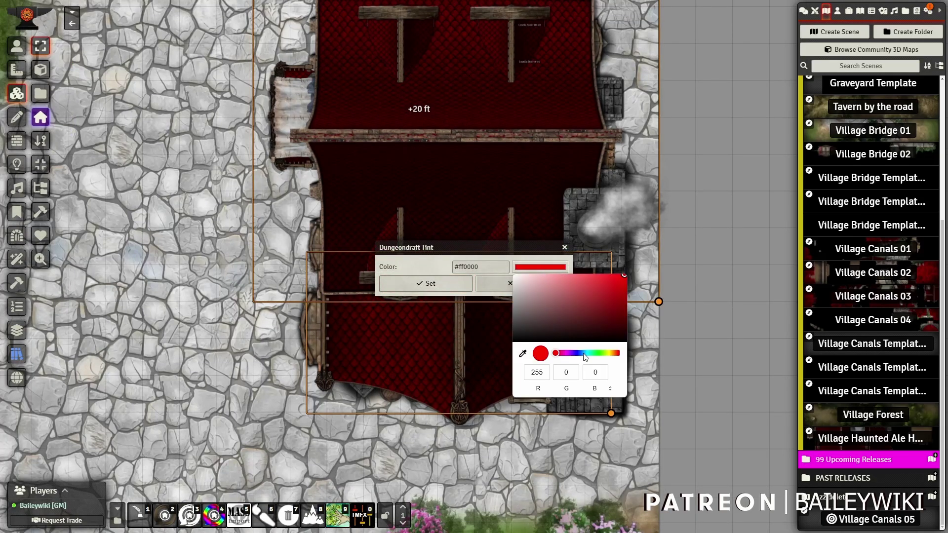
left_click(612, 354)
left_click(535, 299)
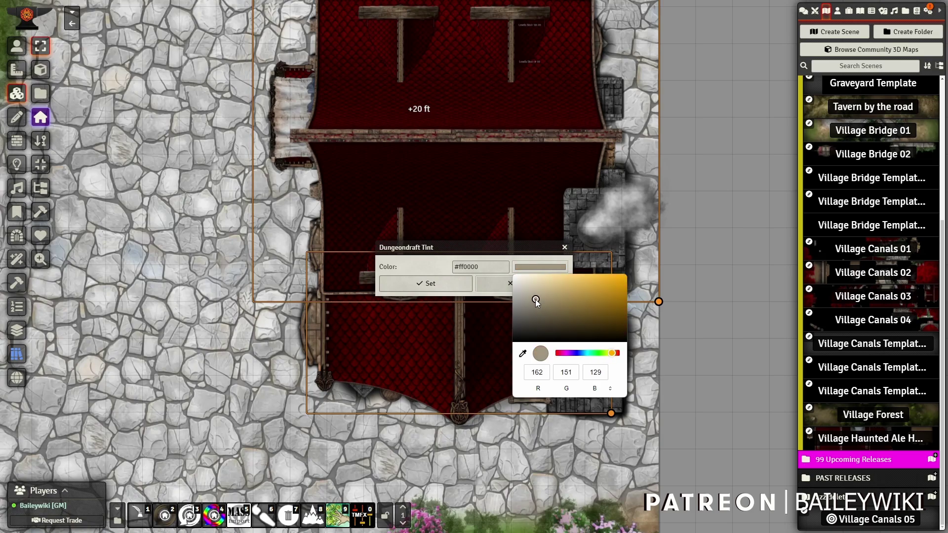
left_click(431, 265)
left_click(430, 284)
Switch to token control and move the character token west out of the building, over the balcony, onto the cobblestones
left_click_drag(127, 180, 191, 272)
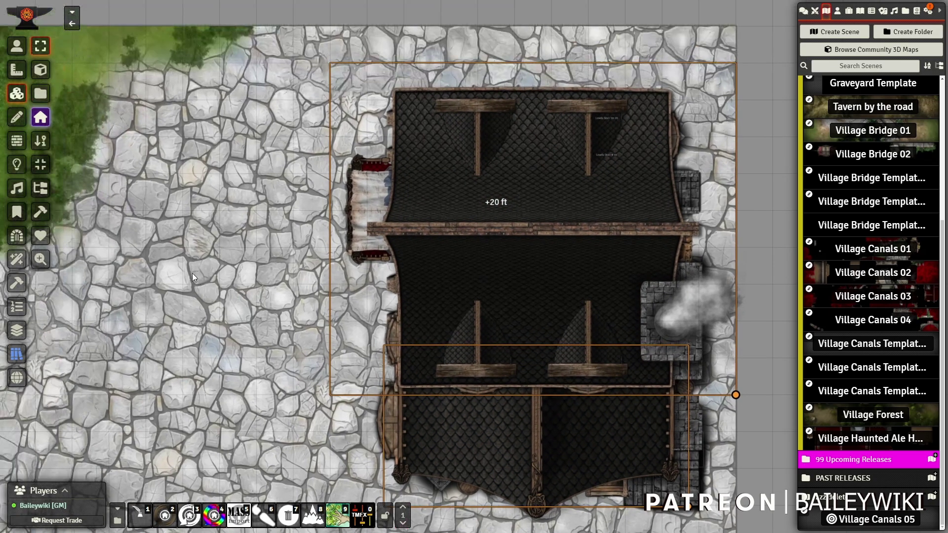
left_click(19, 45)
scroll(474, 253, "up", 4)
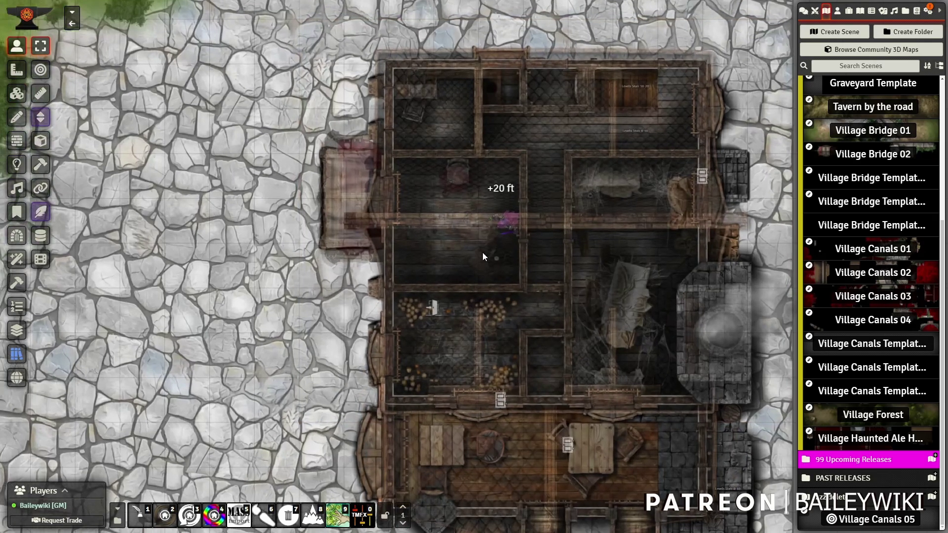
left_click(510, 227)
left_click_drag(499, 225, 200, 220)
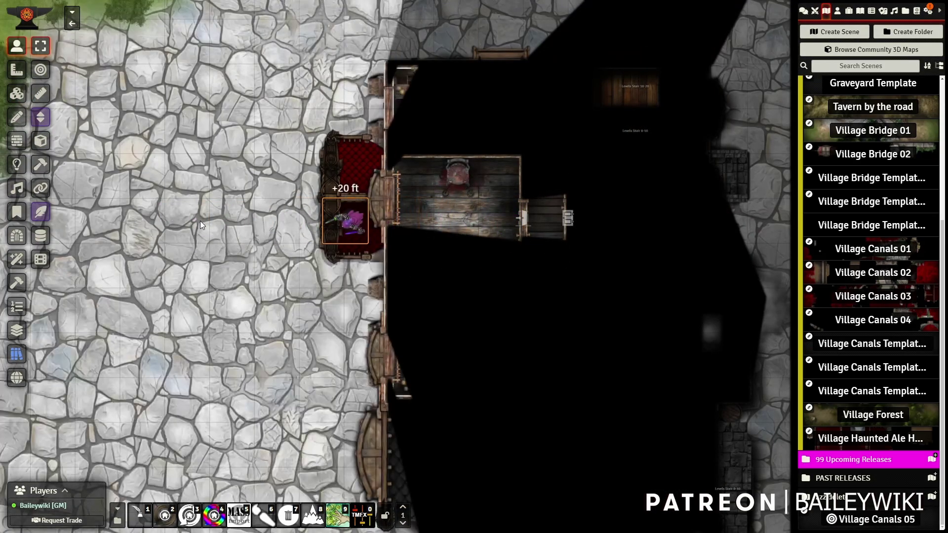
Return to tile editing and show the overhead roof tiles of the building
left_click(15, 91)
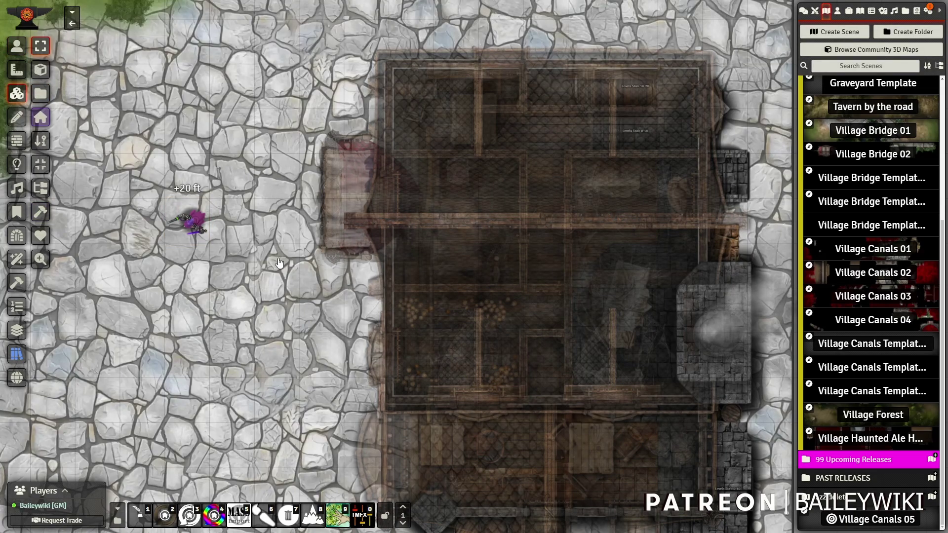
scroll(283, 311, "down", 3)
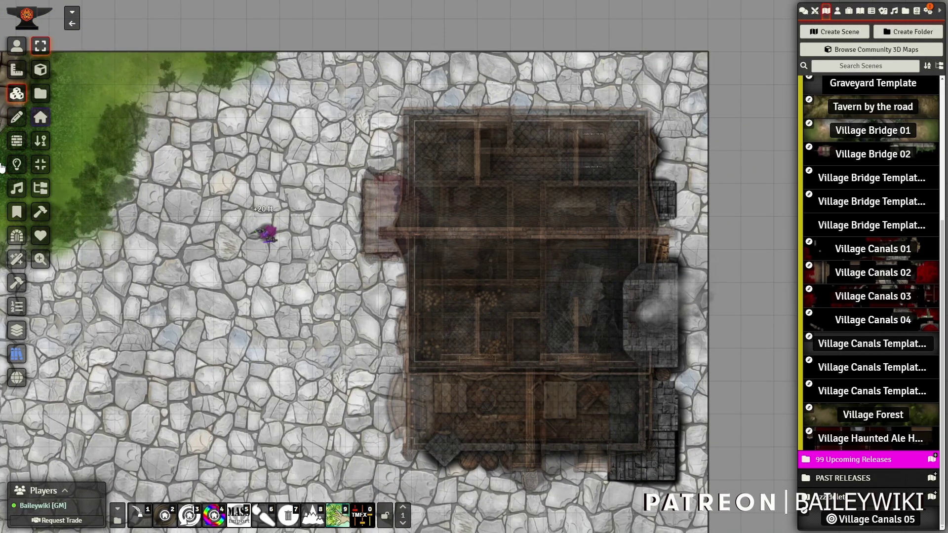
left_click(43, 122)
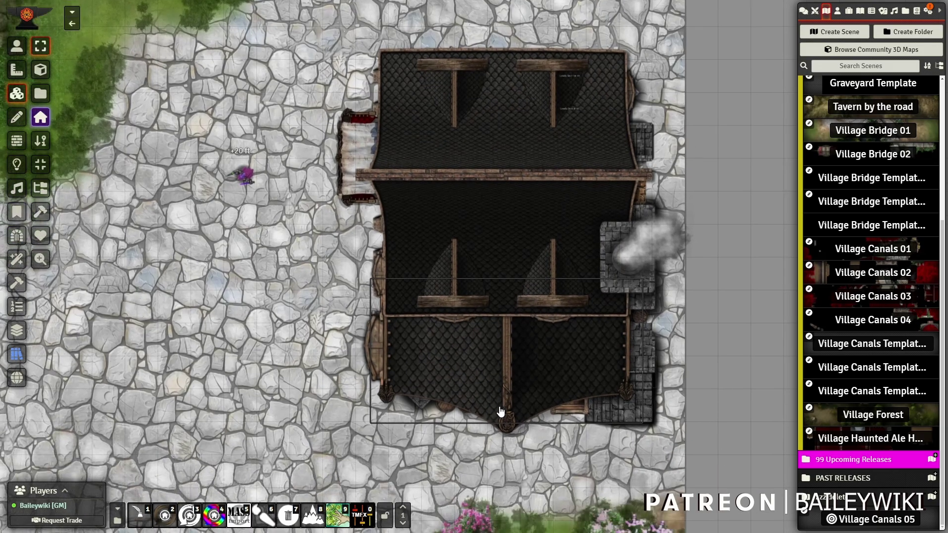
Examine the building floor by floor with the Levels layer tool, going through the 0–9, 10–19 and 20–29 levels
left_click(16, 331)
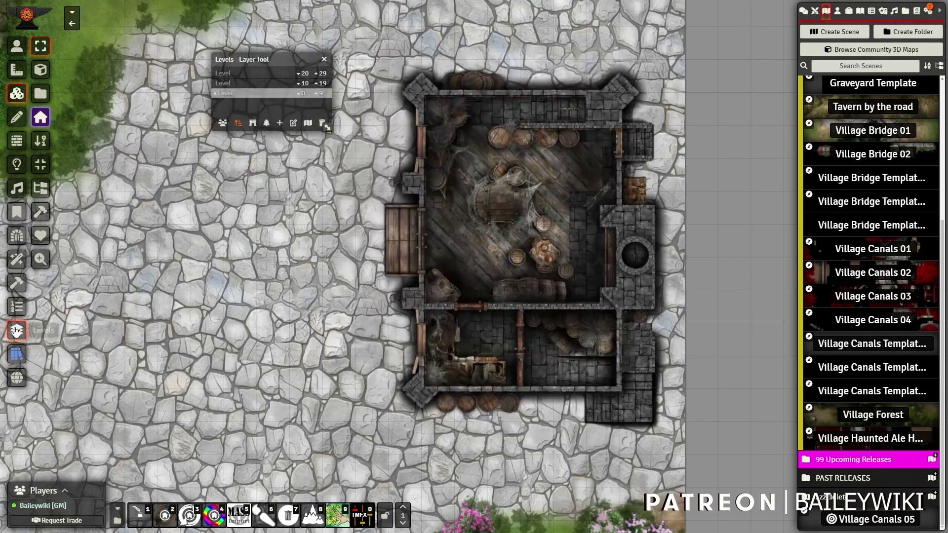
left_click(264, 84)
left_click(265, 74)
left_click(263, 83)
left_click(263, 93)
left_click(263, 83)
left_click(263, 75)
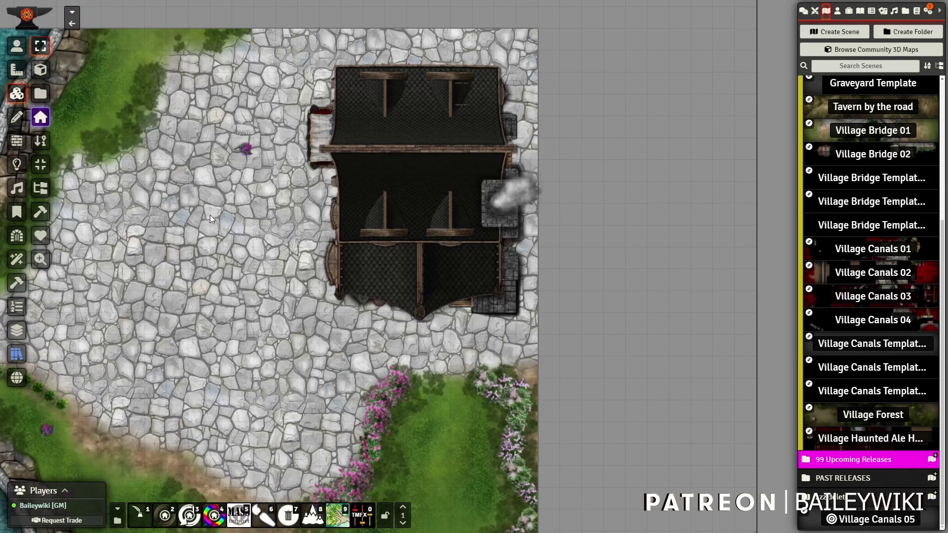
Try shifting the whole building by moving the tudor house token, and bring it back to its original square
scroll(209, 215, "up", 6)
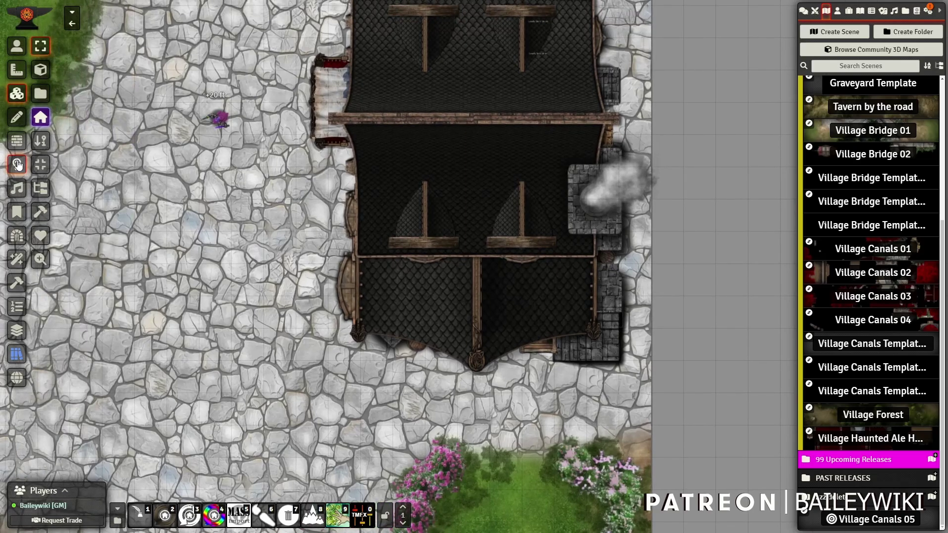
left_click(17, 165)
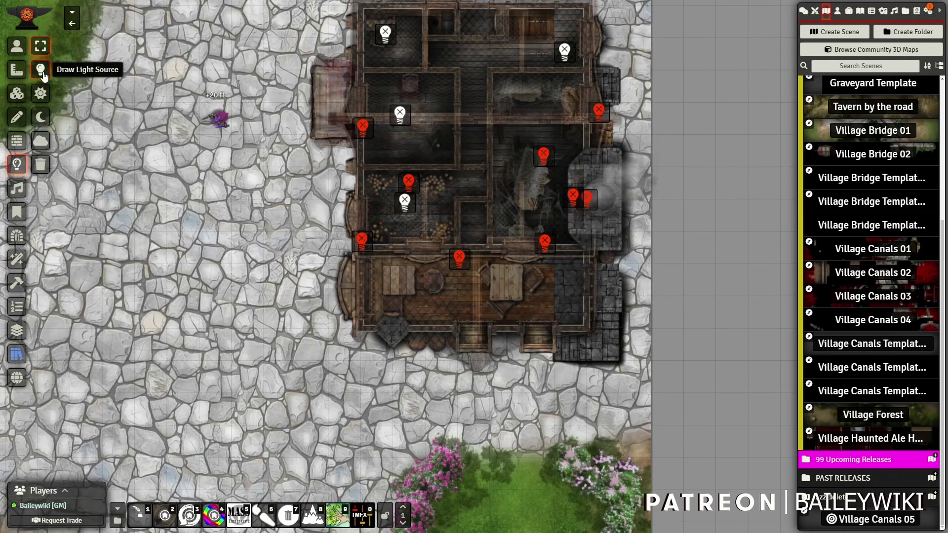
left_click(16, 45)
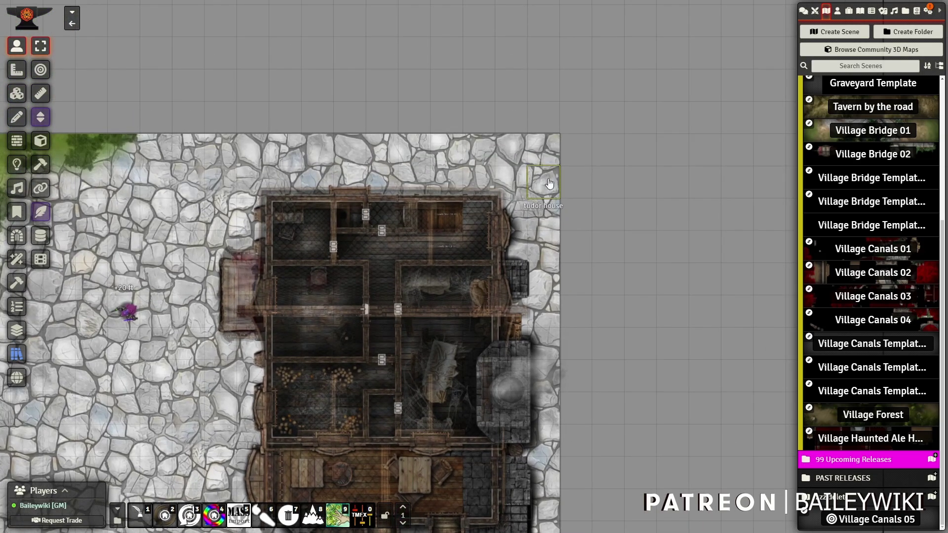
left_click(549, 184)
left_click_drag(573, 180, 615, 148)
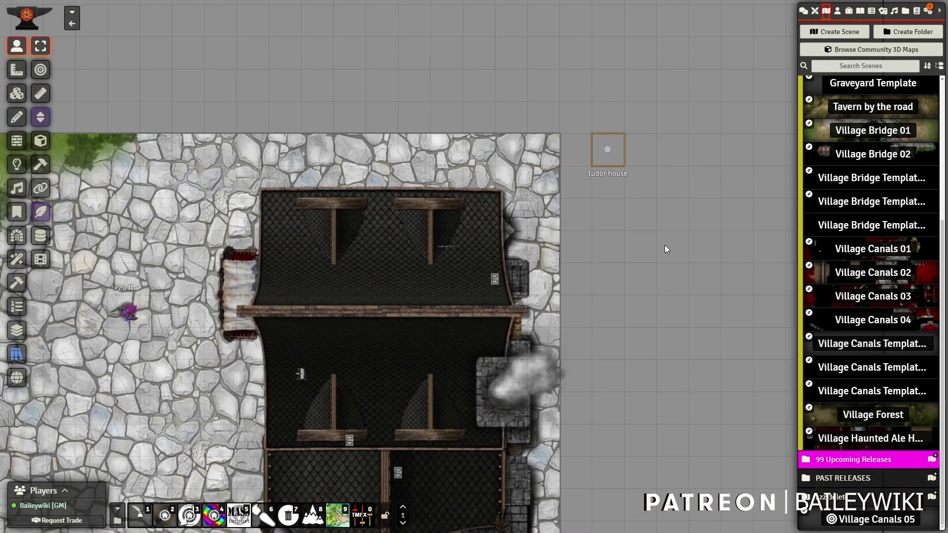
left_click_drag(551, 142, 552, 148)
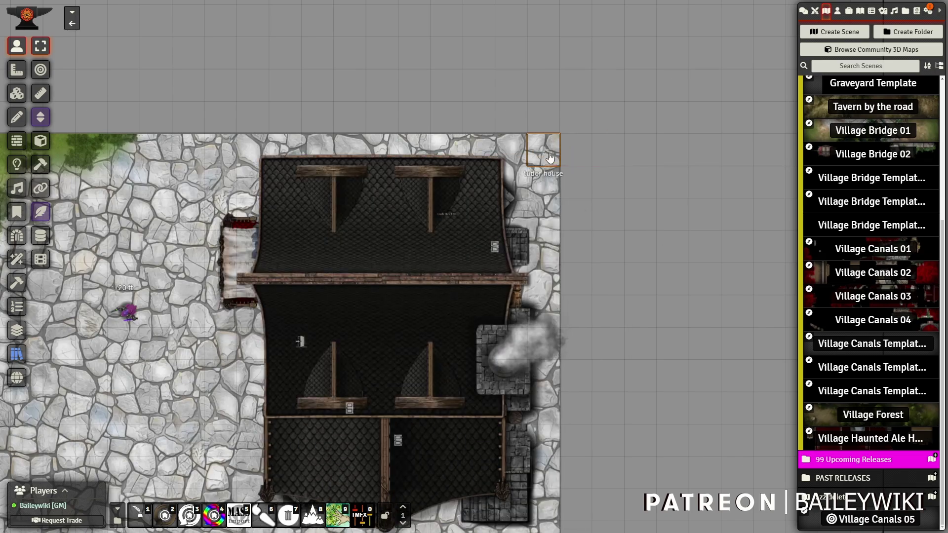
left_click_drag(536, 188, 540, 222)
left_click_drag(547, 144, 547, 112)
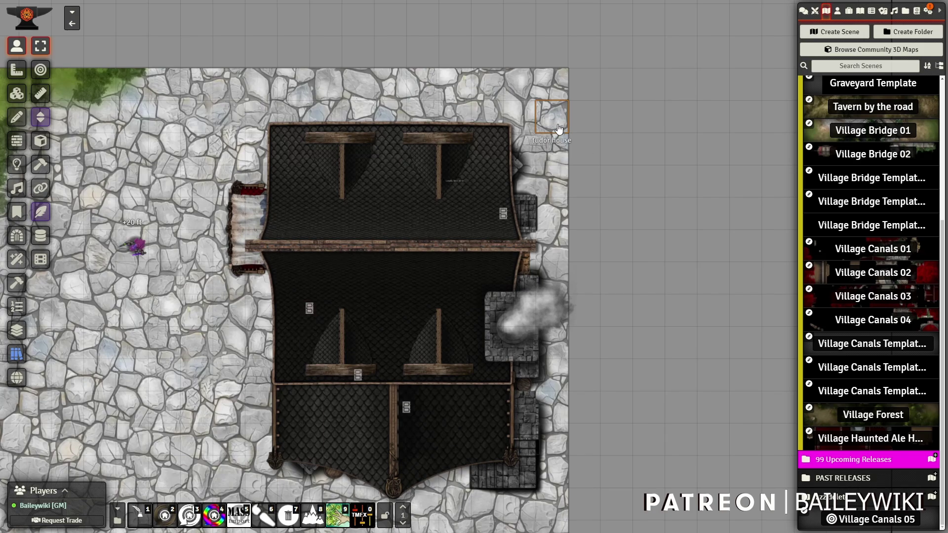
Isolate the ground-floor level (0–9) with the Levels layer tool and switch to light editing
scroll(559, 120, "down", 1)
scroll(554, 122, "up", 1)
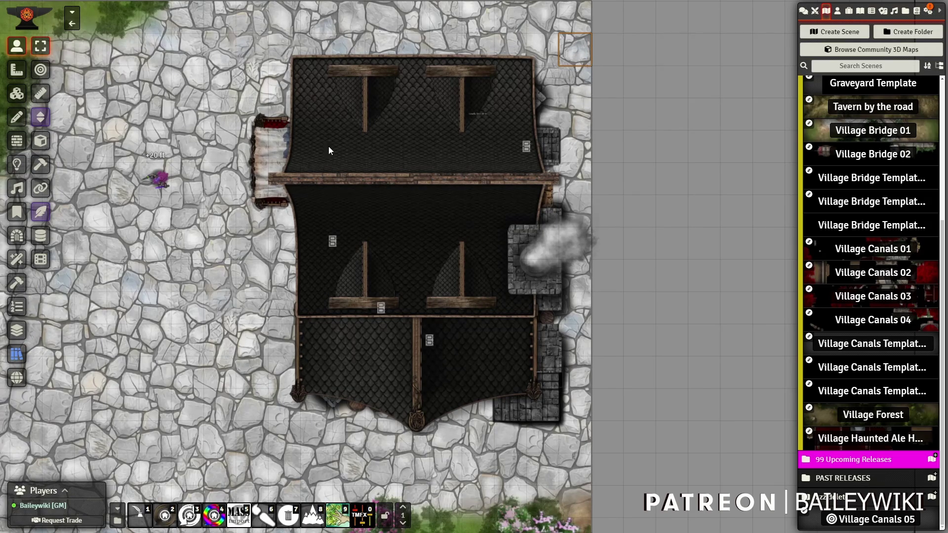
left_click(16, 332)
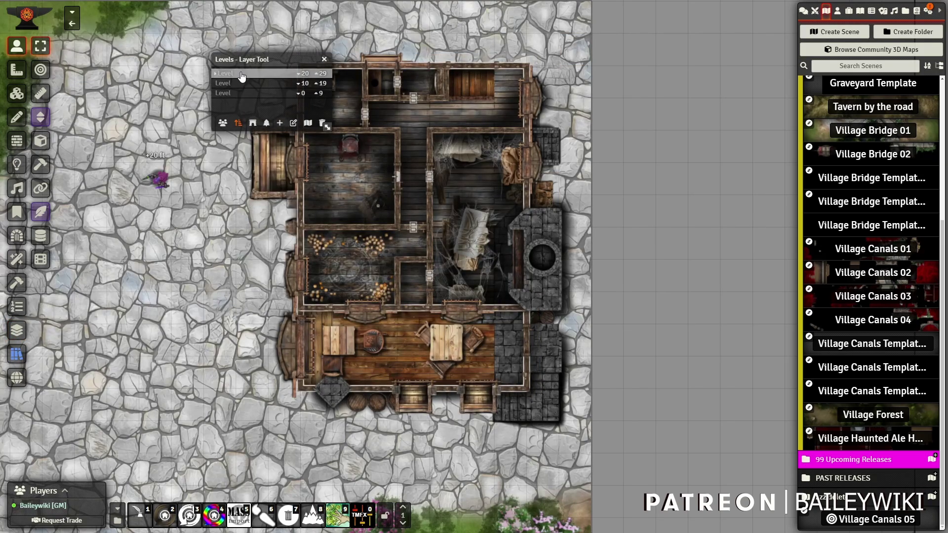
left_click(253, 94)
scroll(203, 310, "up", 8)
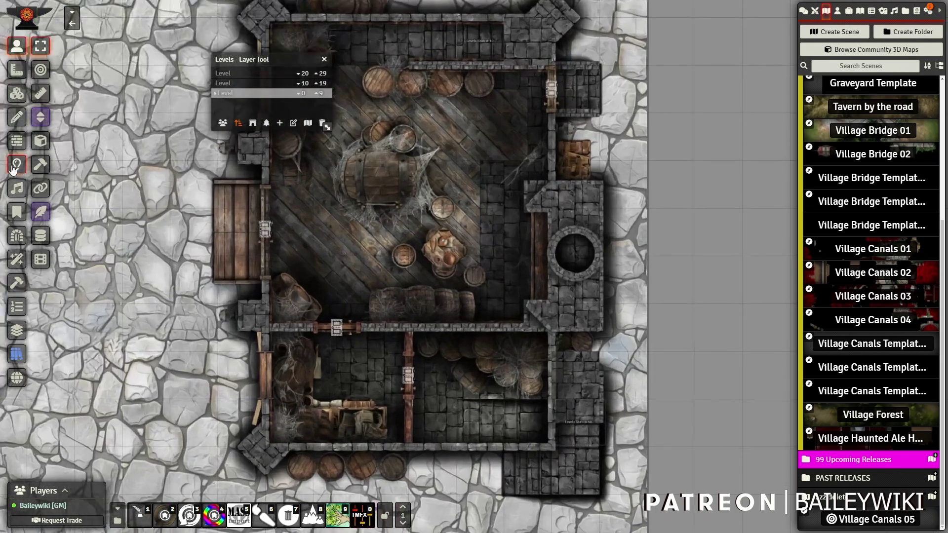
left_click(15, 169)
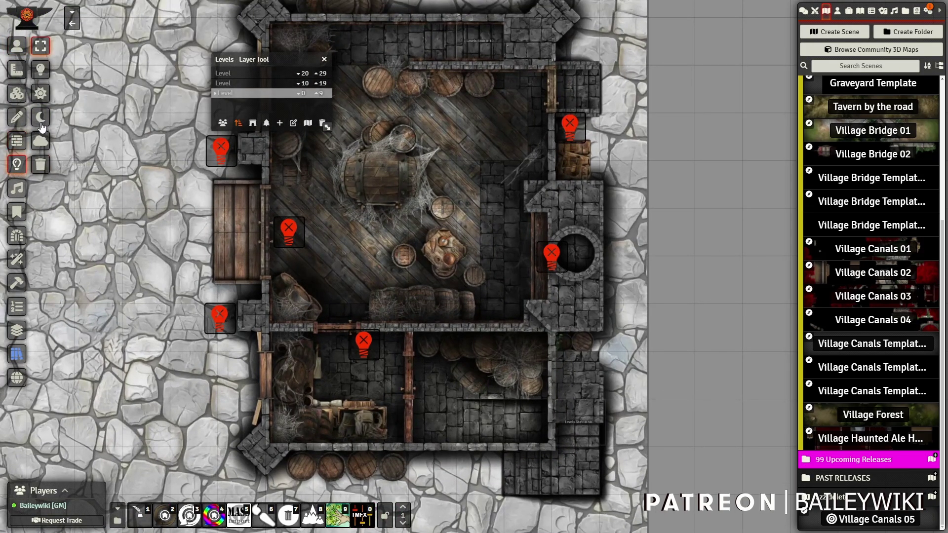
Search the ambient light presets for "glow" and place a Torch Glow Always On light east of the large room's central barrel
left_click(17, 355)
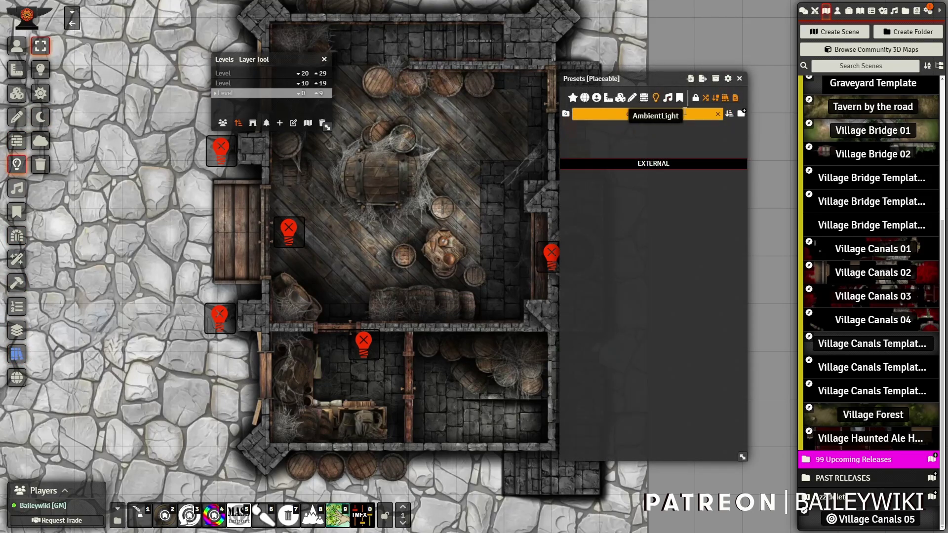
left_click(621, 98)
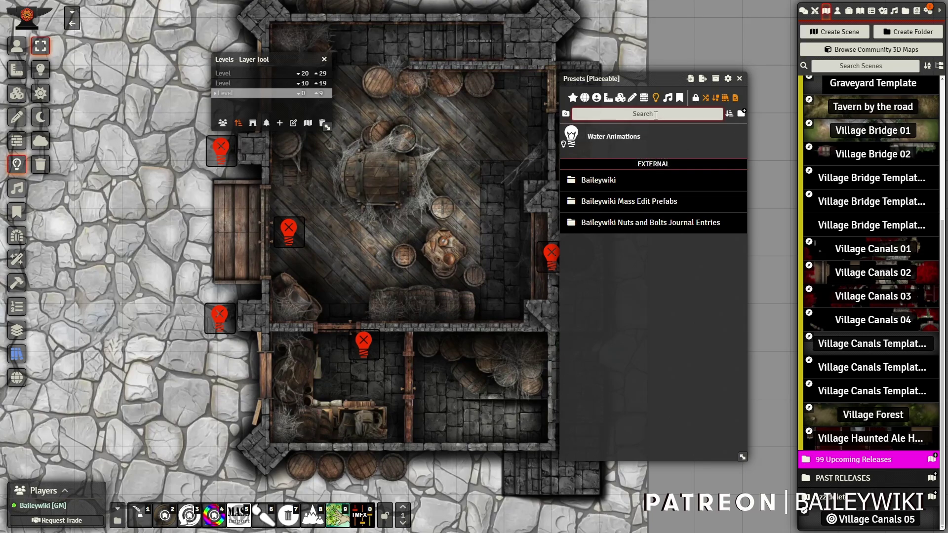
left_click(655, 115)
type("glow")
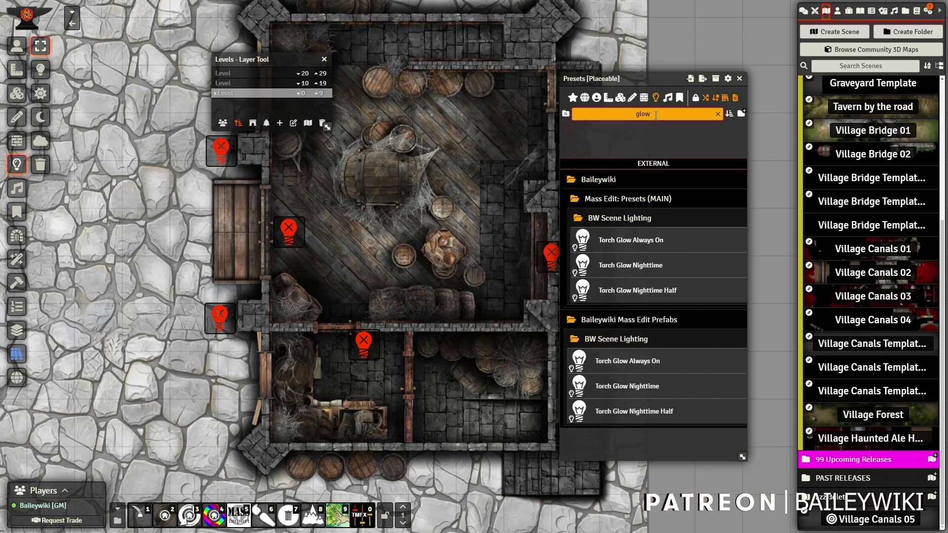
left_click(644, 241)
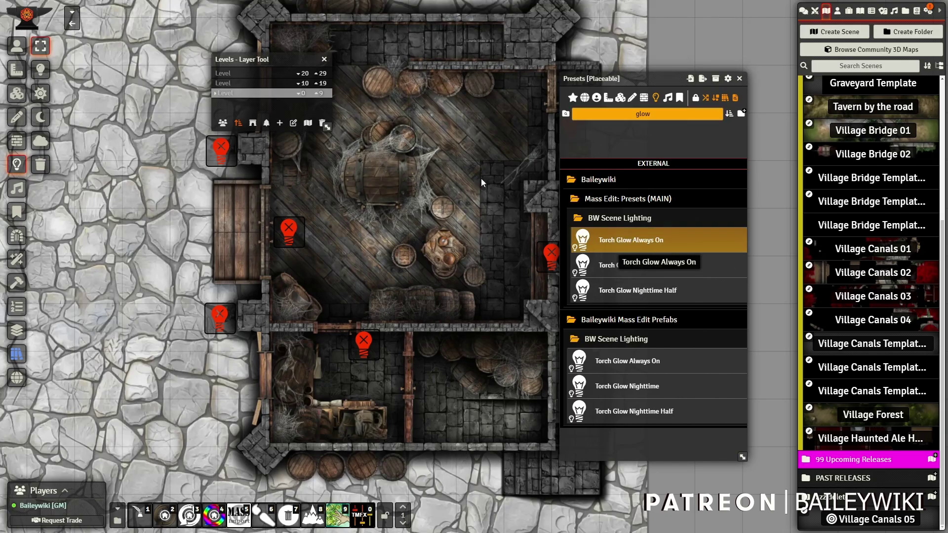
left_click(431, 148)
left_click_drag(487, 227, 386, 232)
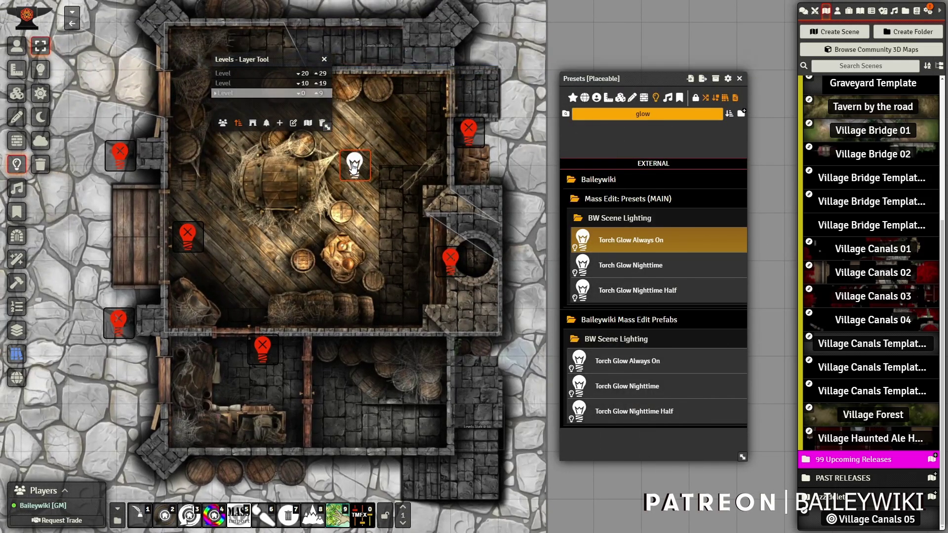
Check the new torch light's elevation settings in its configuration and close it without changes
double_click(353, 168)
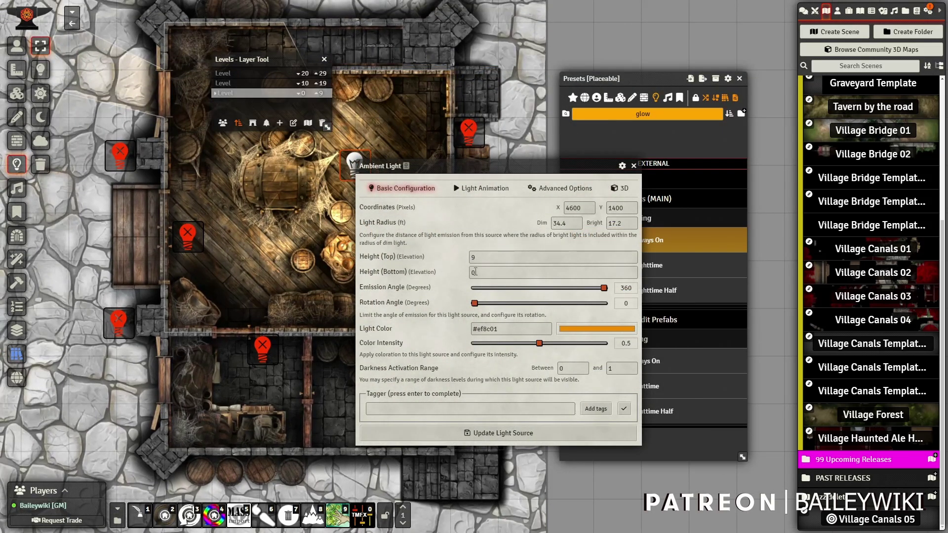
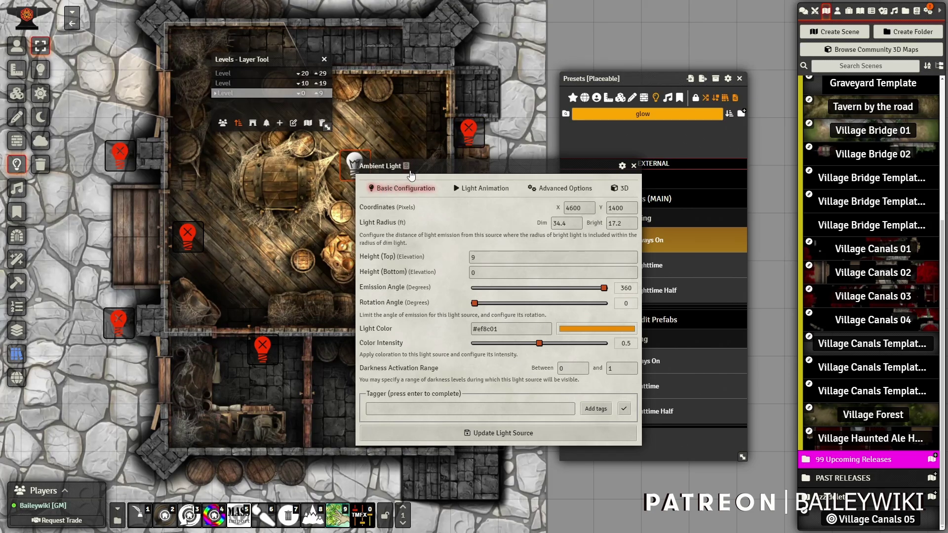
left_click_drag(419, 169, 598, 167)
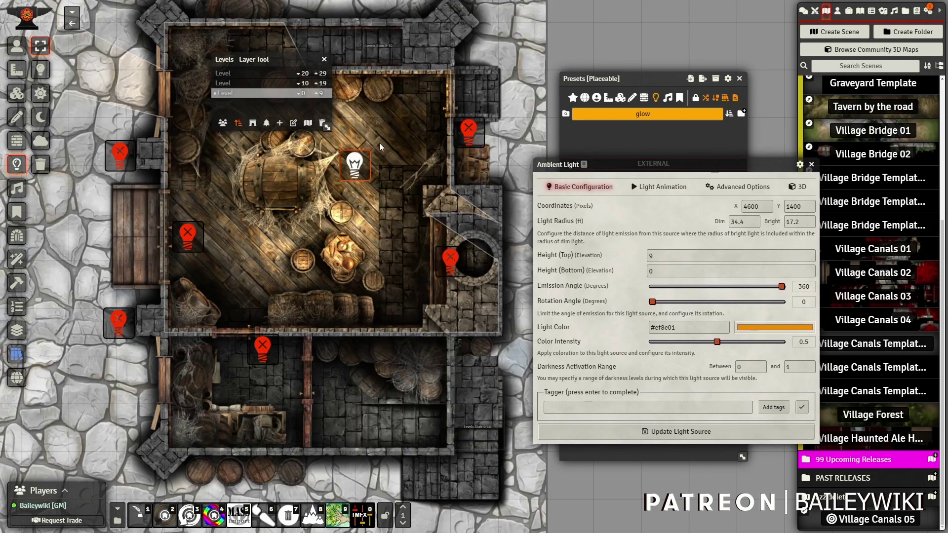
left_click(811, 165)
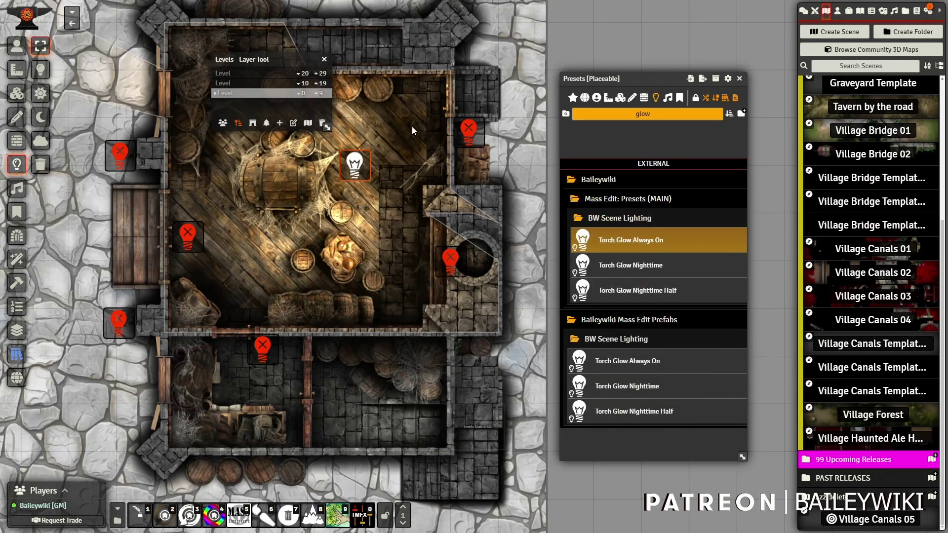
Switch to token control and select the tudor house token with the 0–9 level active
left_click(16, 46)
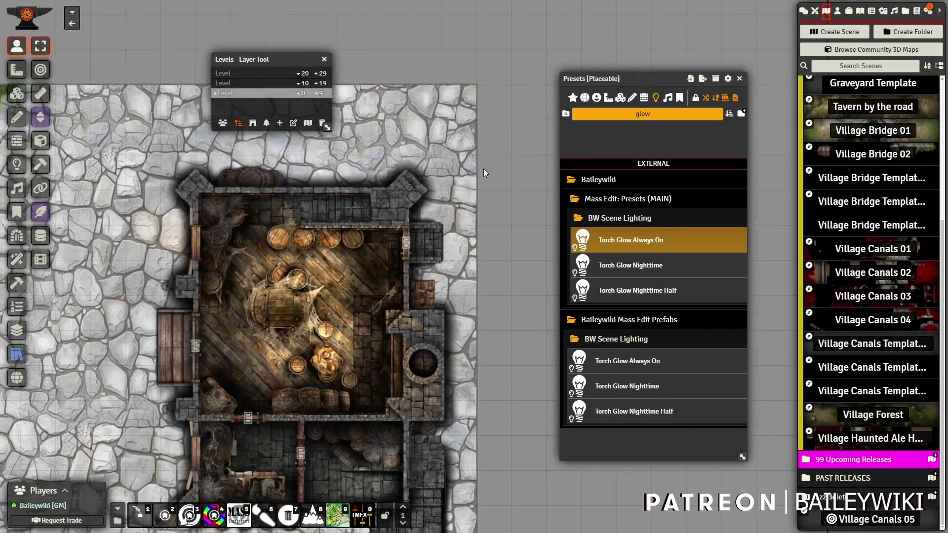
left_click_drag(455, 133, 172, 123)
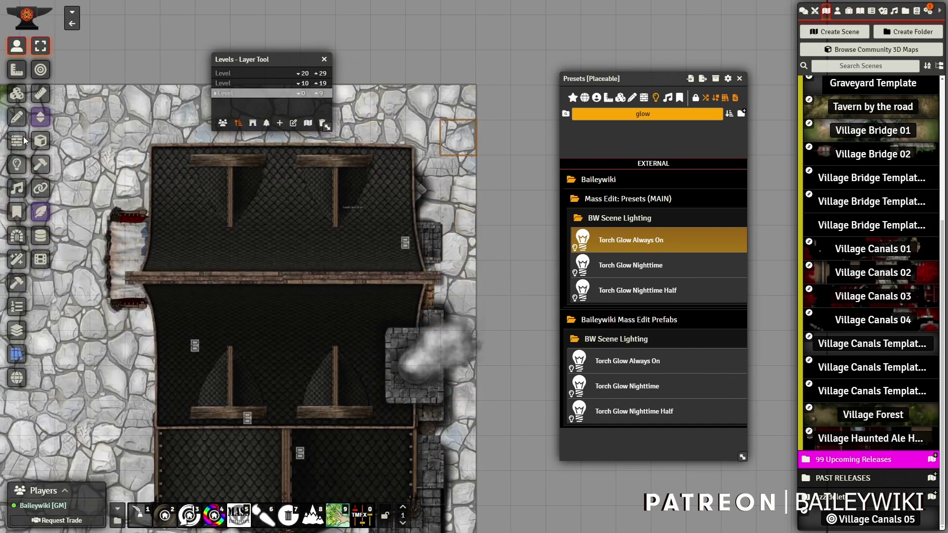
left_click(260, 92)
left_click_drag(293, 301, 290, 273)
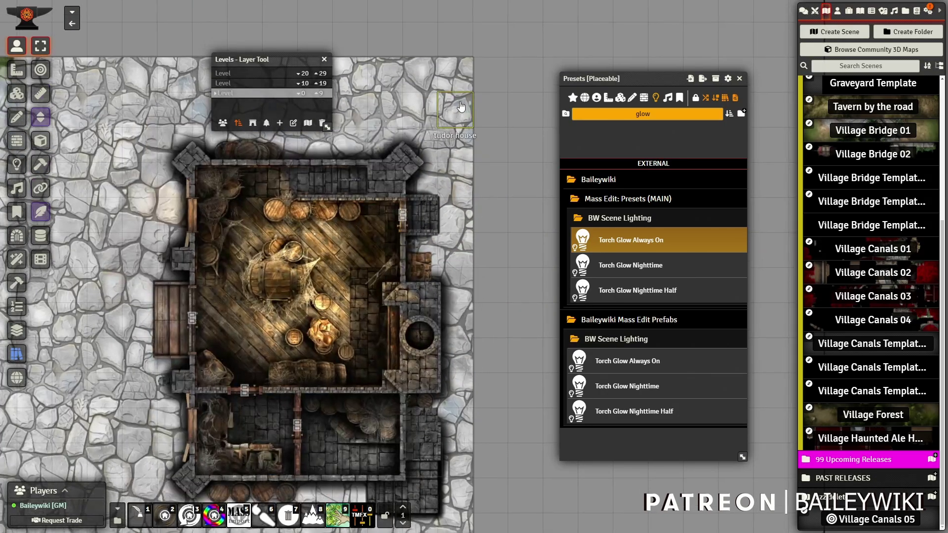
left_click(450, 109)
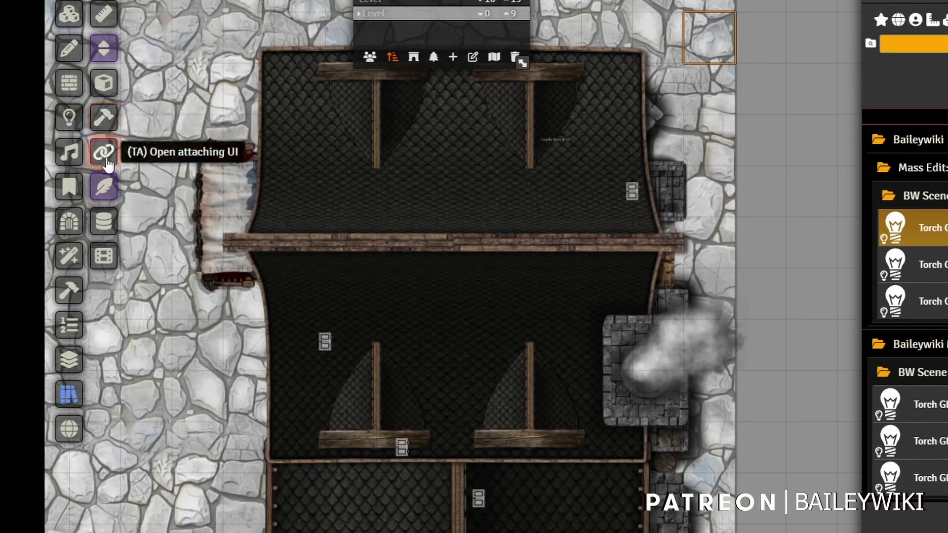
Attach the new torch light east of the central barrel to the tudor house token with Token Attacher, and finish attaching
left_click(103, 157)
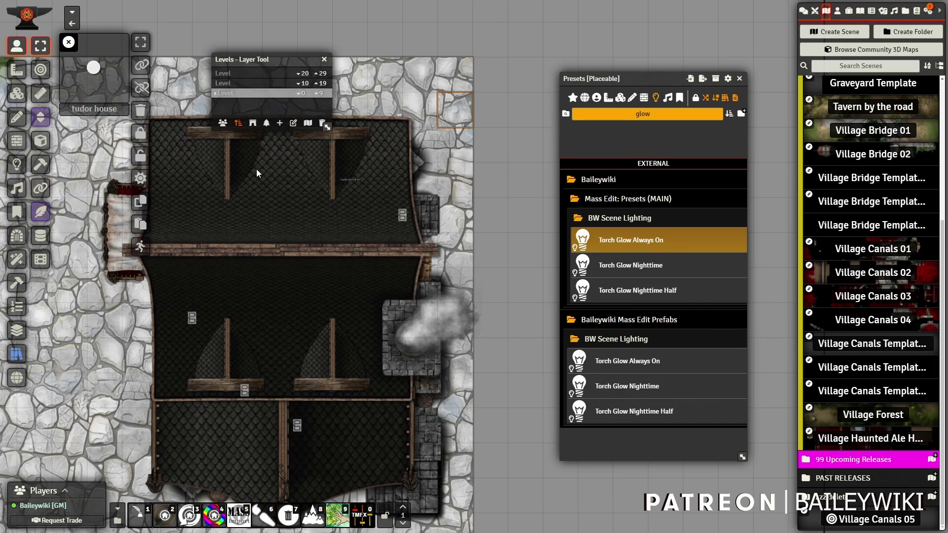
left_click(265, 93)
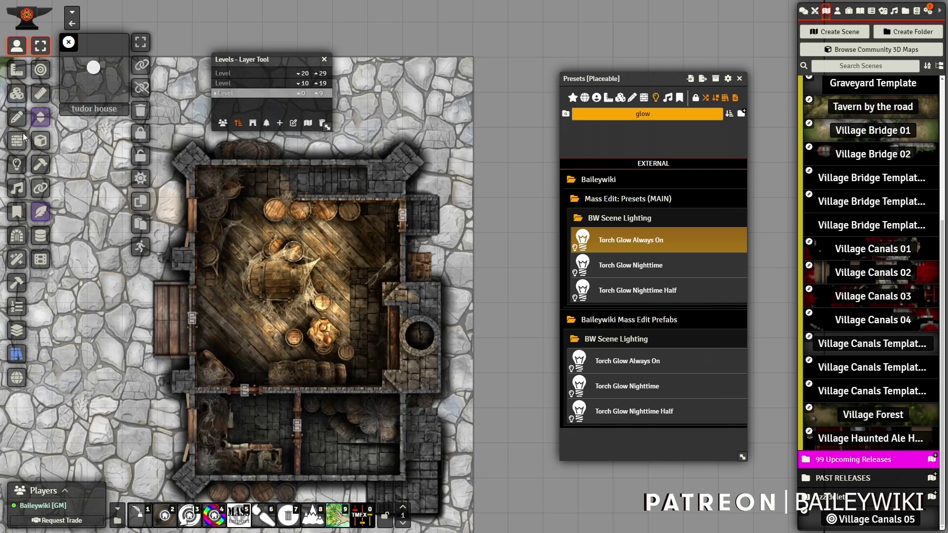
left_click(16, 164)
left_click(335, 270)
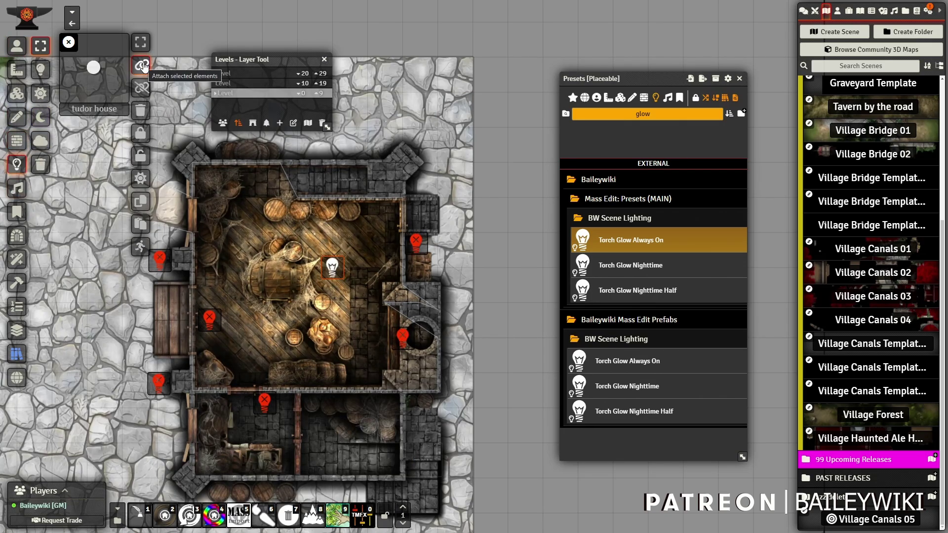
left_click(143, 65)
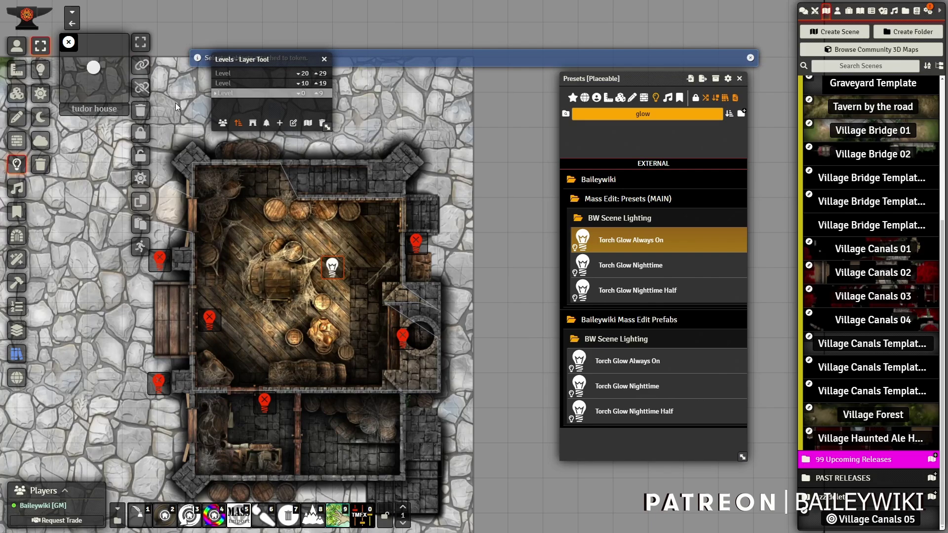
left_click(69, 42)
Move the tudor house token west to test the attached elements, and undo the move
left_click(22, 46)
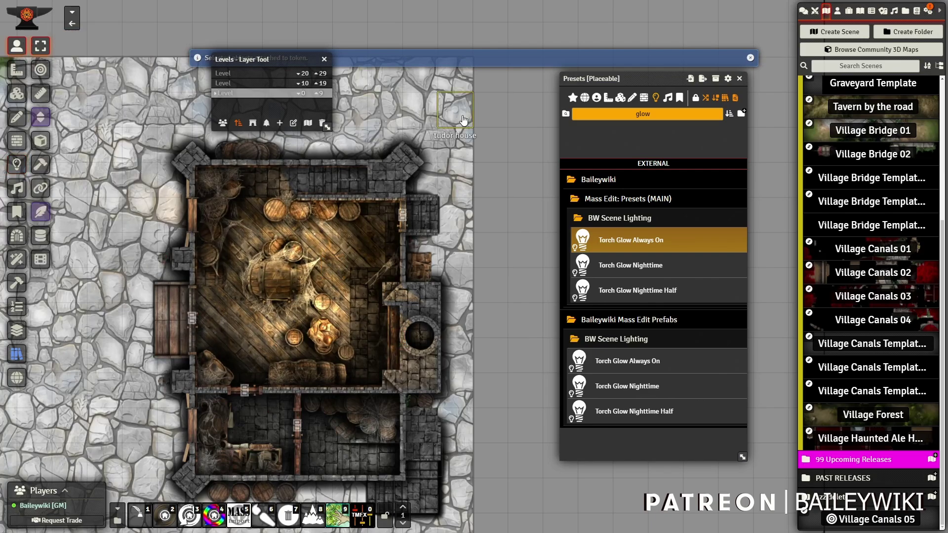
left_click(460, 116)
left_click_drag(453, 114, 213, 116)
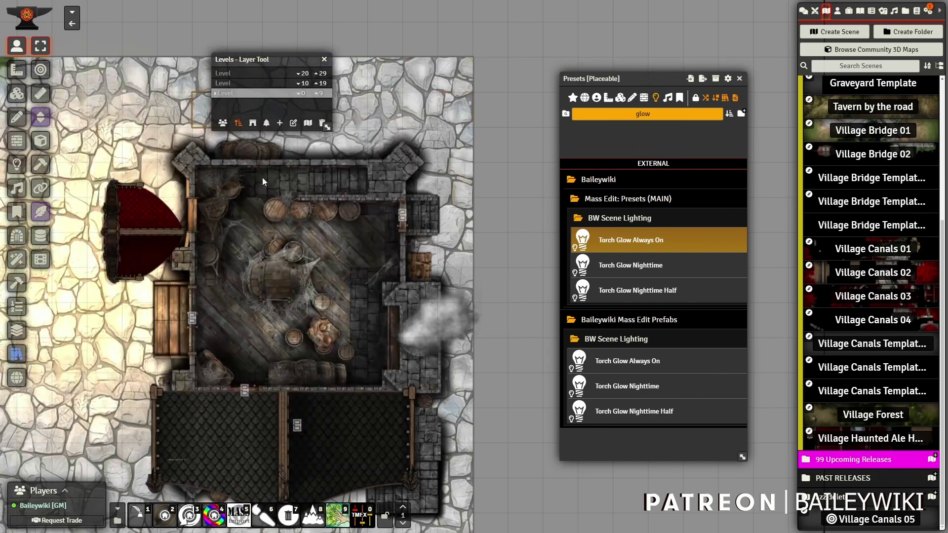
key("ctrl+z")
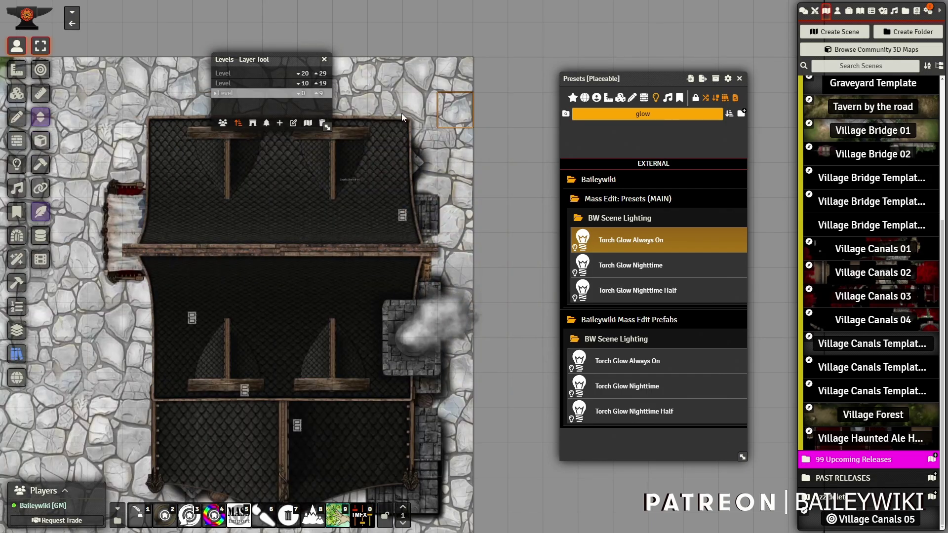
Turn on Token Attacher quick edit mode in wall editing, pull a west wall endpoint into the large room, and undo the change
left_click(17, 93)
left_click(40, 124)
scroll(116, 233, "up", 5)
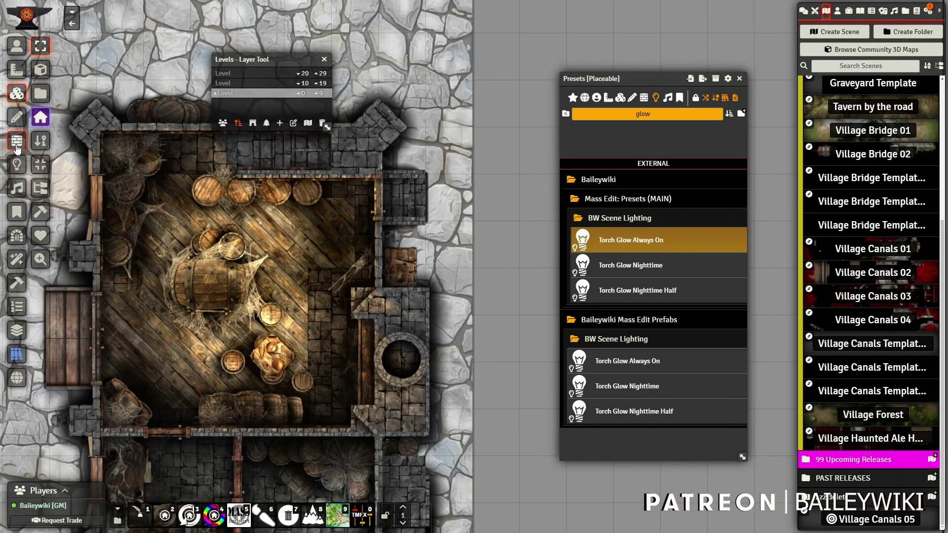
left_click(17, 141)
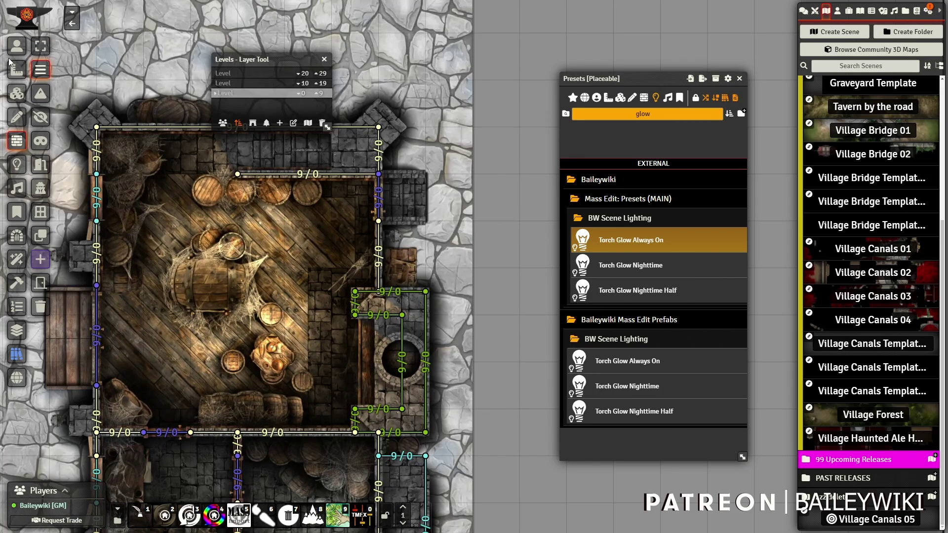
left_click_drag(227, 292, 259, 273)
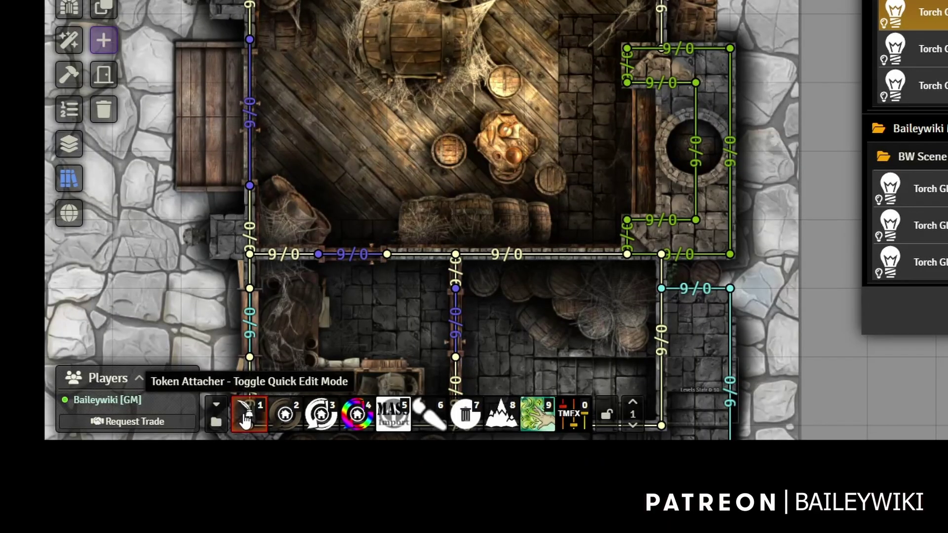
left_click(246, 420)
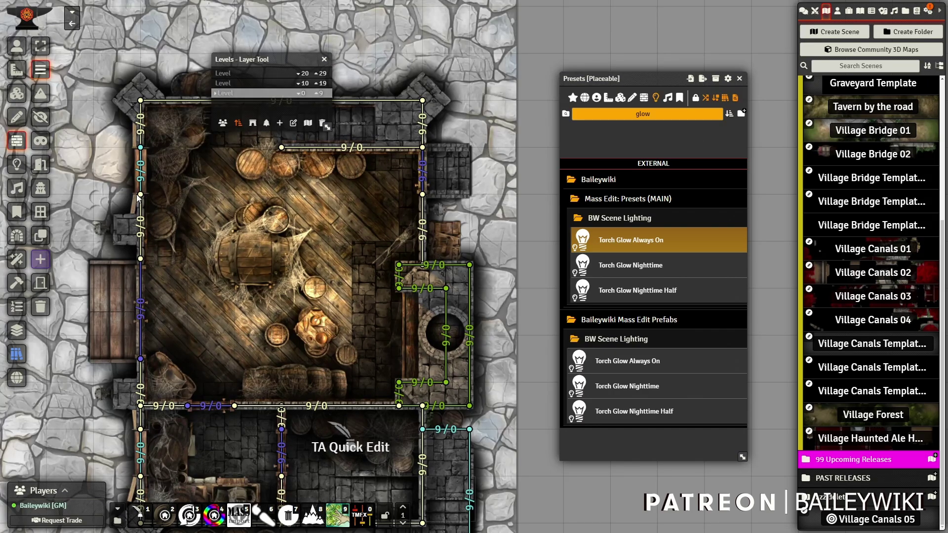
left_click_drag(141, 194, 199, 200)
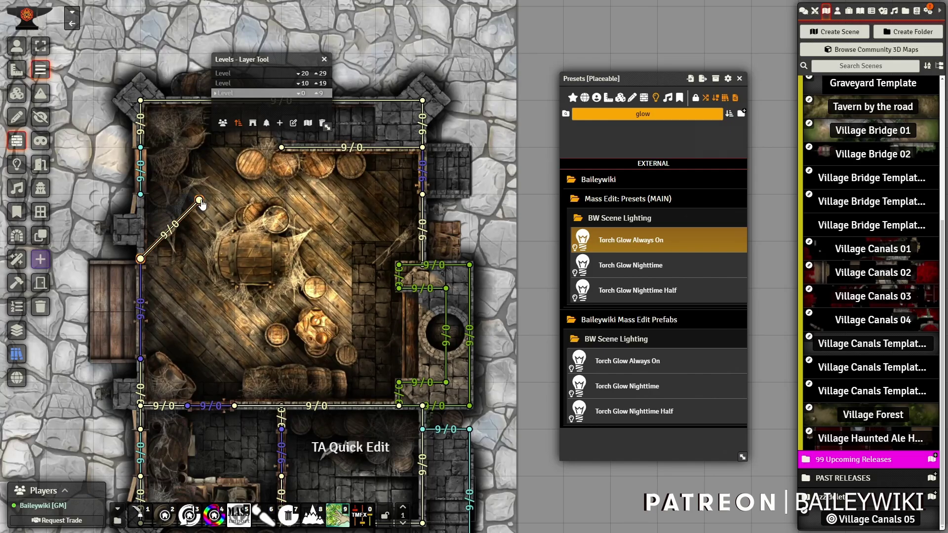
key("ctrl+z")
Return to token control, toggle quick edit mode on and off, and expand and collapse the macro hotbar pages
left_click(16, 47)
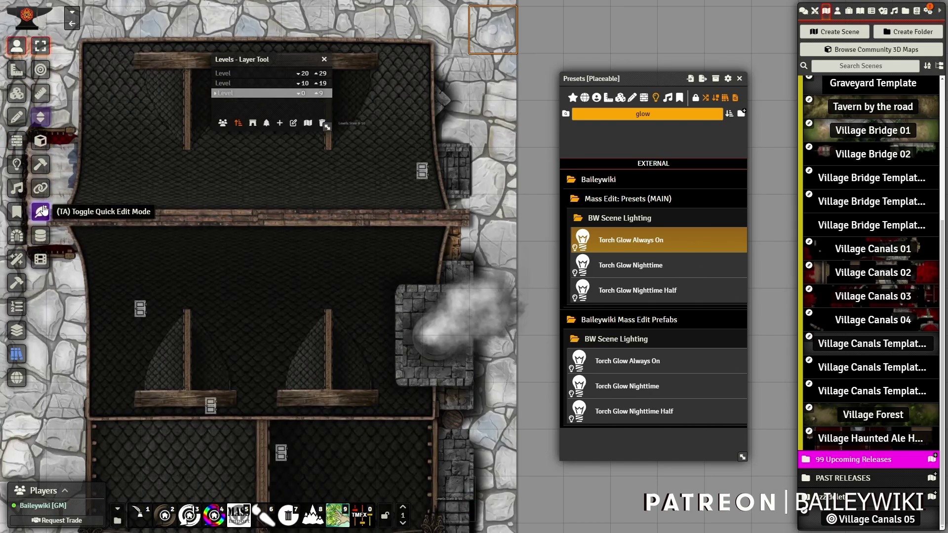
left_click(42, 211)
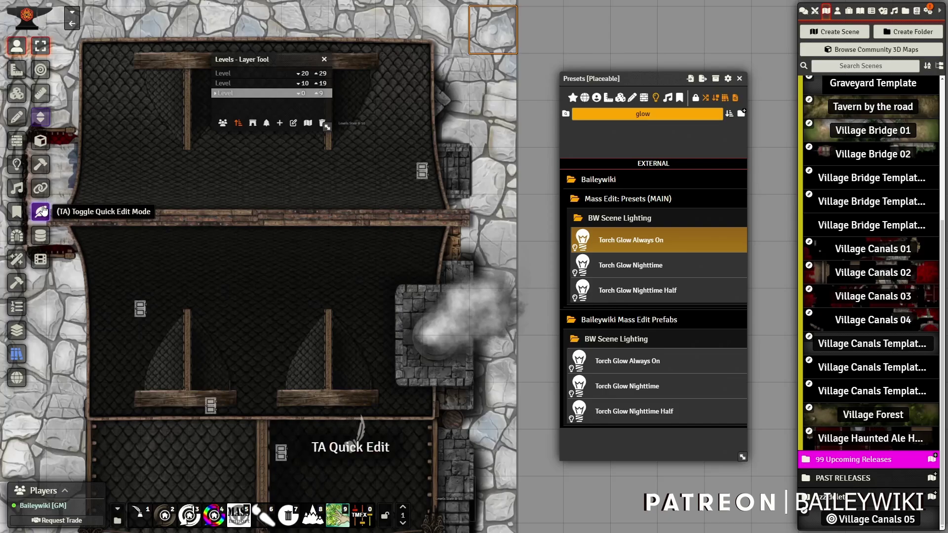
left_click(43, 212)
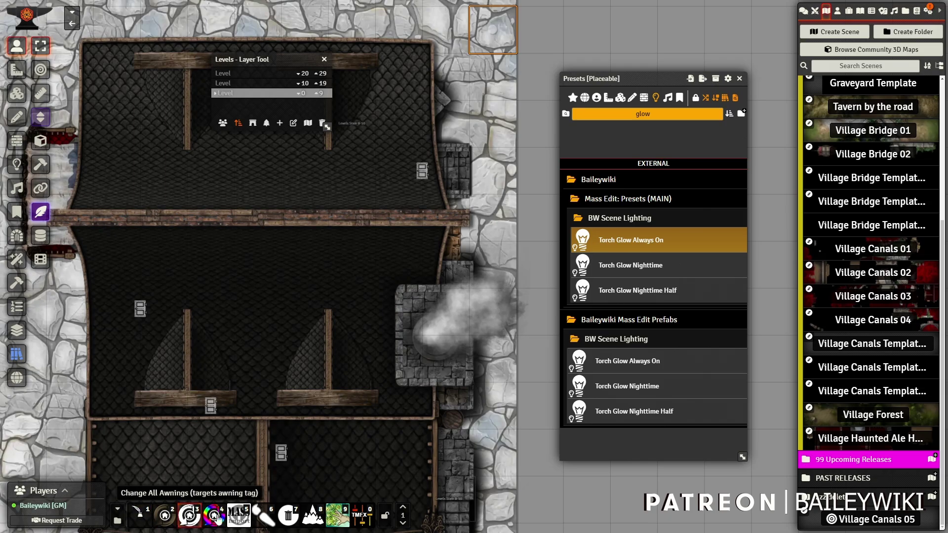
left_click(403, 515)
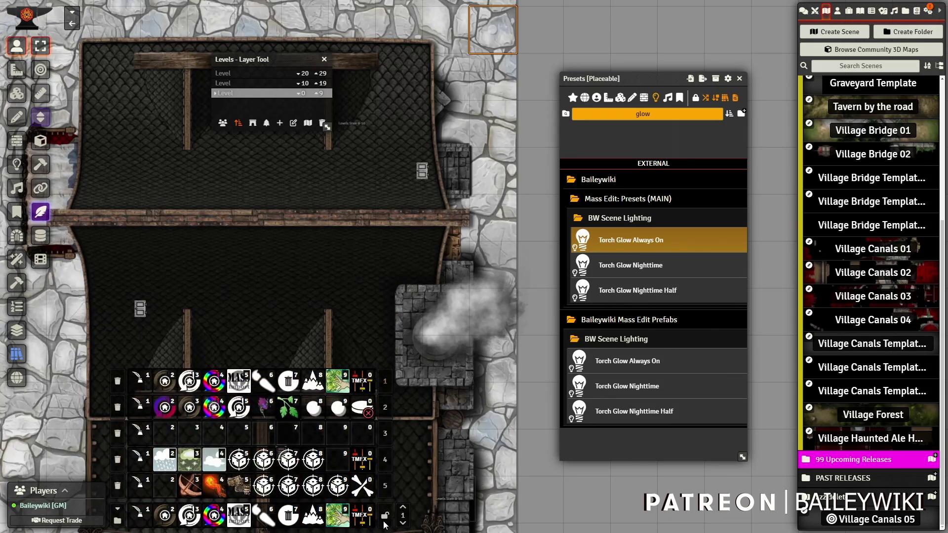
left_click(403, 516)
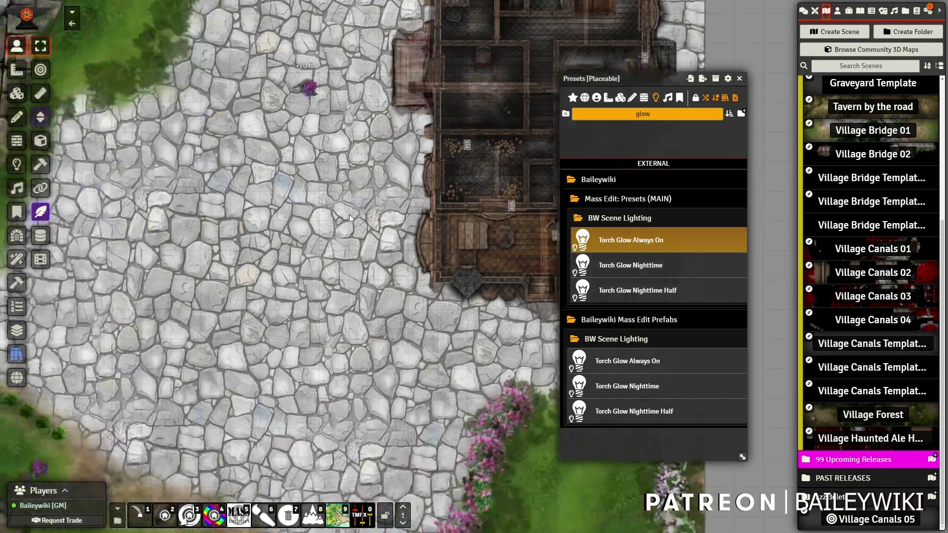
Move the presets window off the plaza and search the token presets for "home", browsing to the Homes and Empty May 2024 folder
scroll(399, 215, "down", 8)
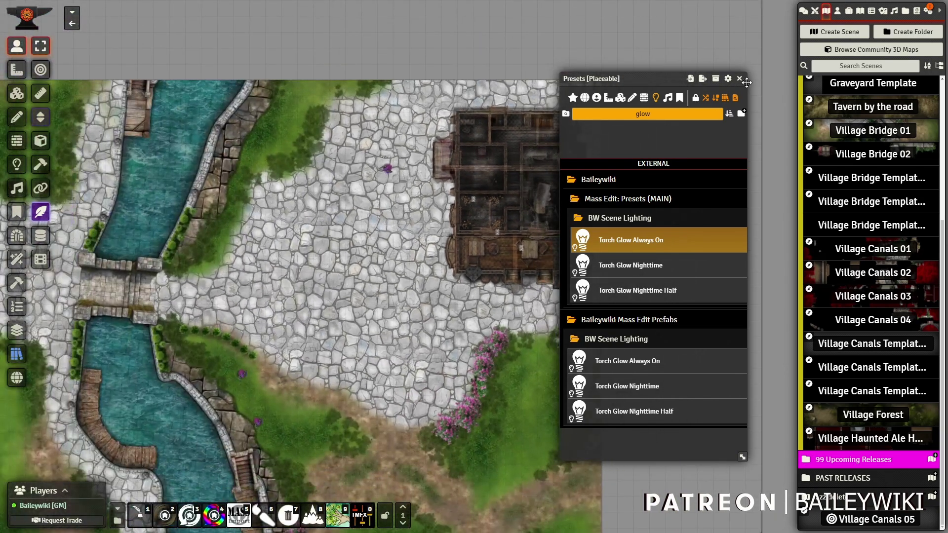
left_click_drag(660, 77, 108, 102)
left_click_drag(327, 196, 494, 106)
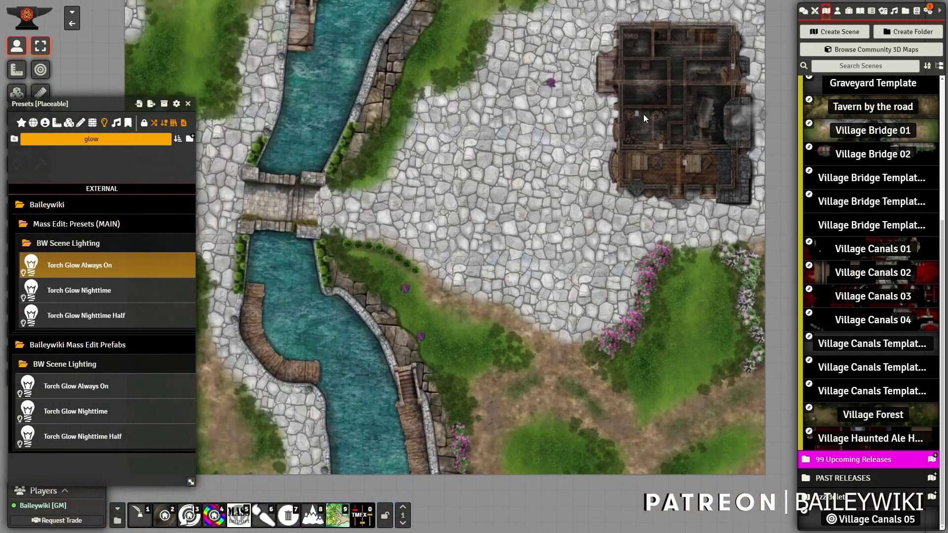
left_click(42, 134)
type("home")
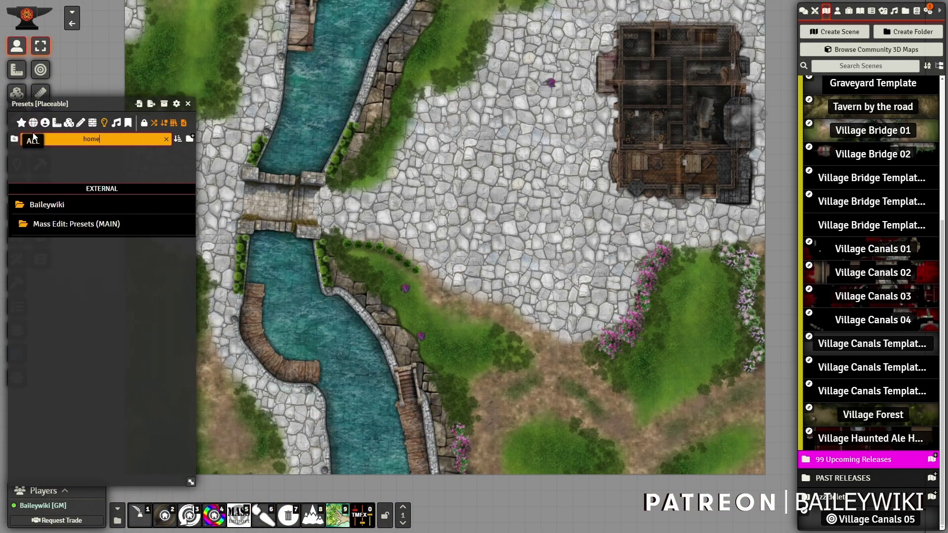
left_click(45, 125)
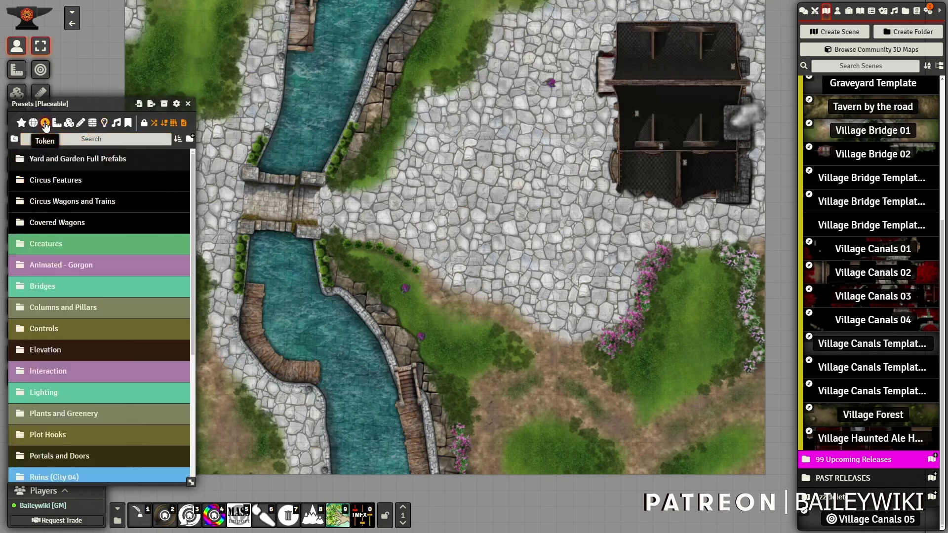
left_click(109, 140)
type("hom")
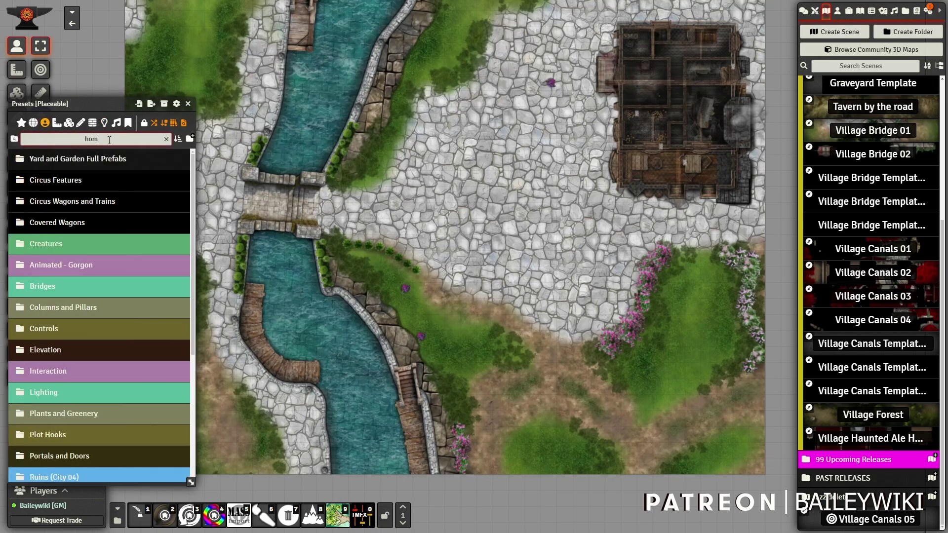
type("e")
scroll(104, 304, "down", 5)
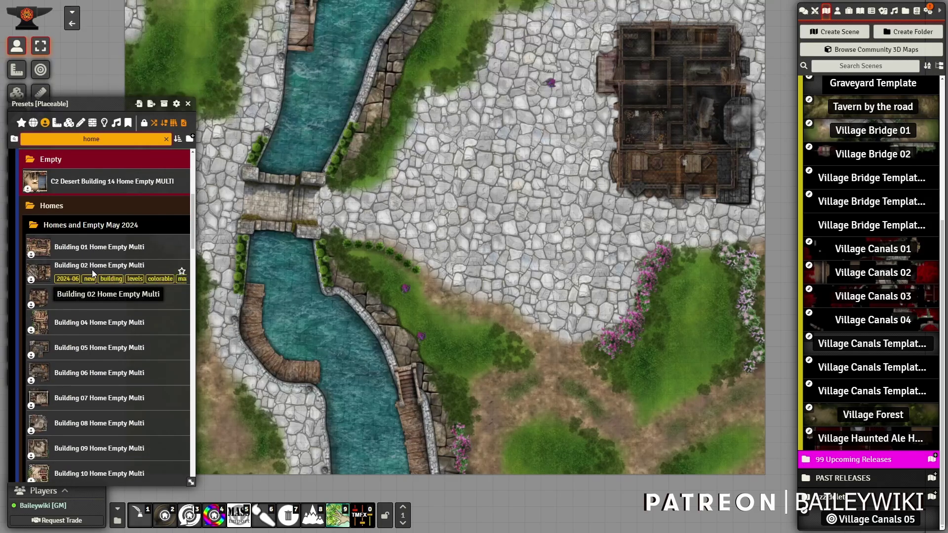
Spawn the Building 02 Home Empty Multi prefab on the grass south of the plaza, below the existing tudor house
left_click(79, 269)
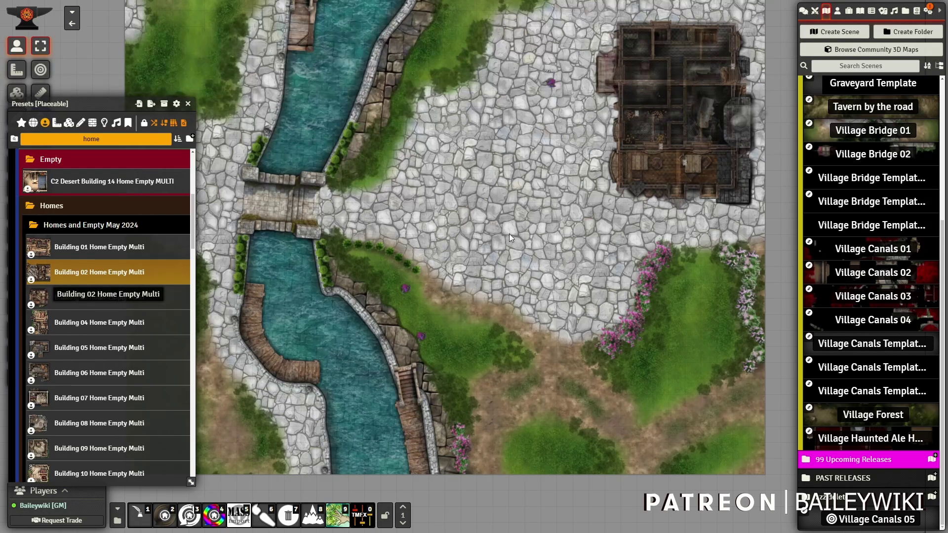
double_click(148, 269)
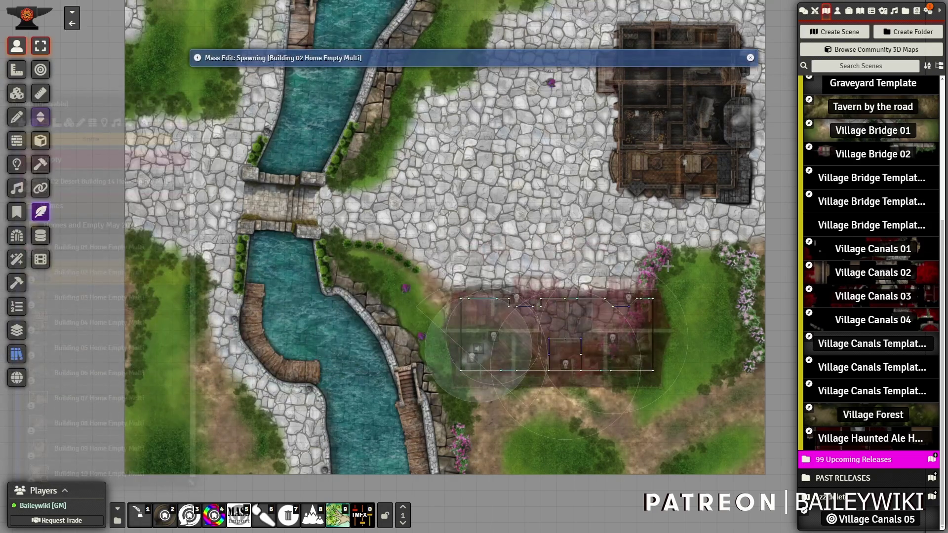
left_click_drag(703, 296, 583, 119)
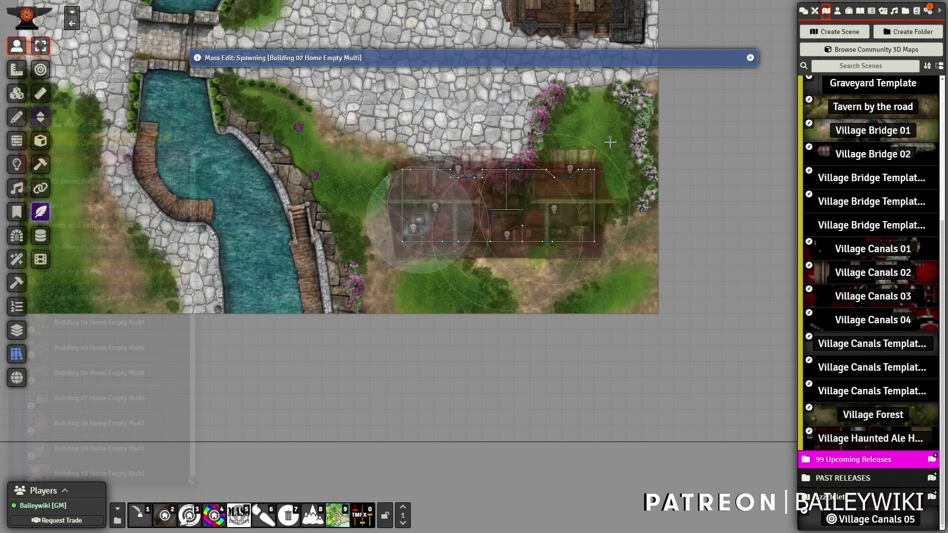
scroll(607, 145, "up", 3)
scroll(607, 145, "up", 2)
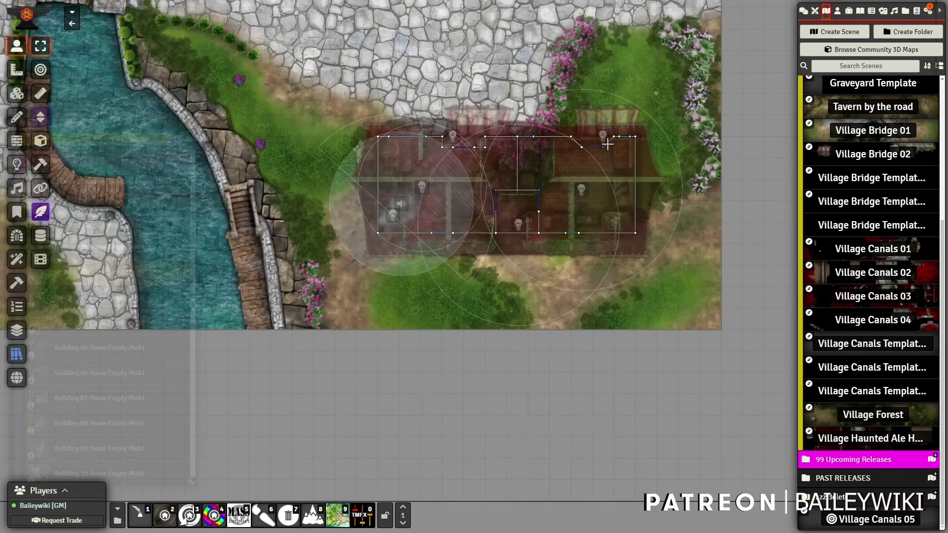
left_click(673, 125)
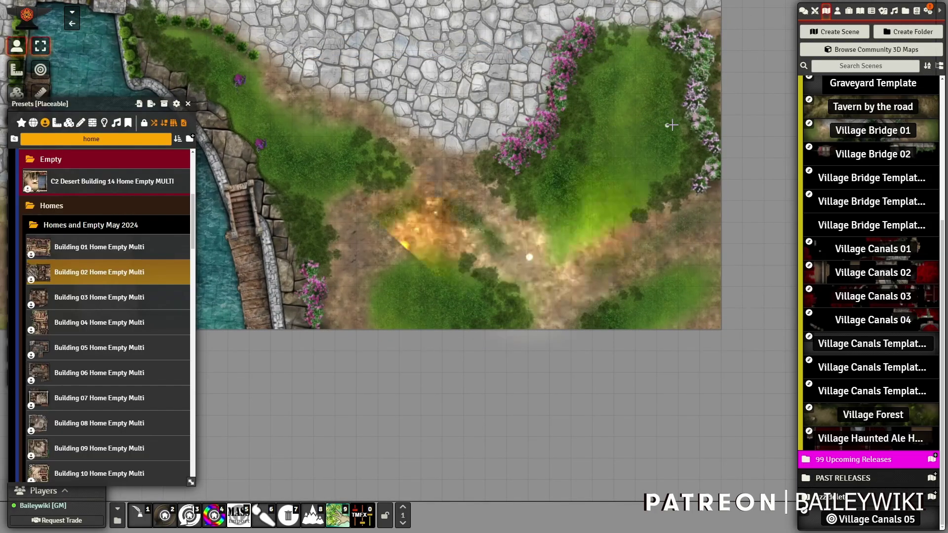
scroll(401, 112, "down", 3)
scroll(392, 112, "down", 2)
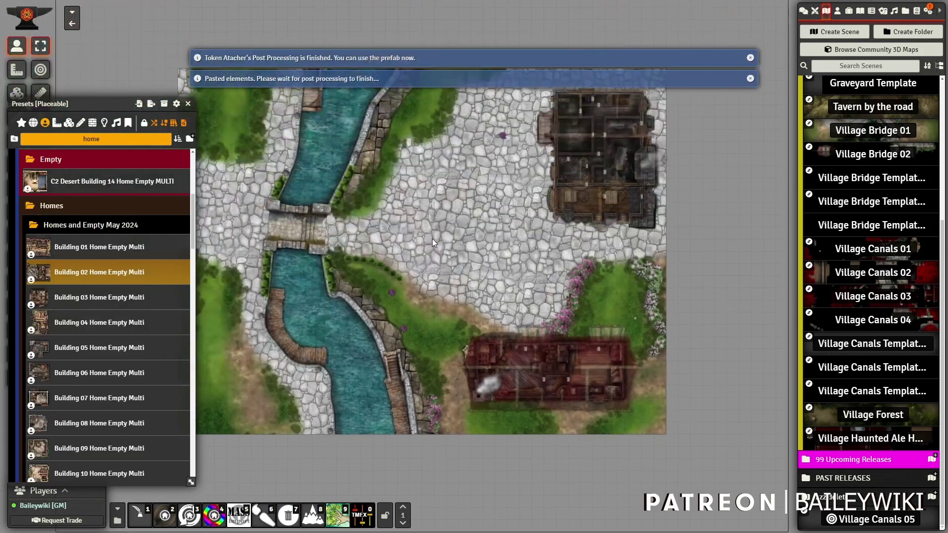
Move the purple token from the plaza to the north side of the new red-roofed building to check its view
left_click(504, 135)
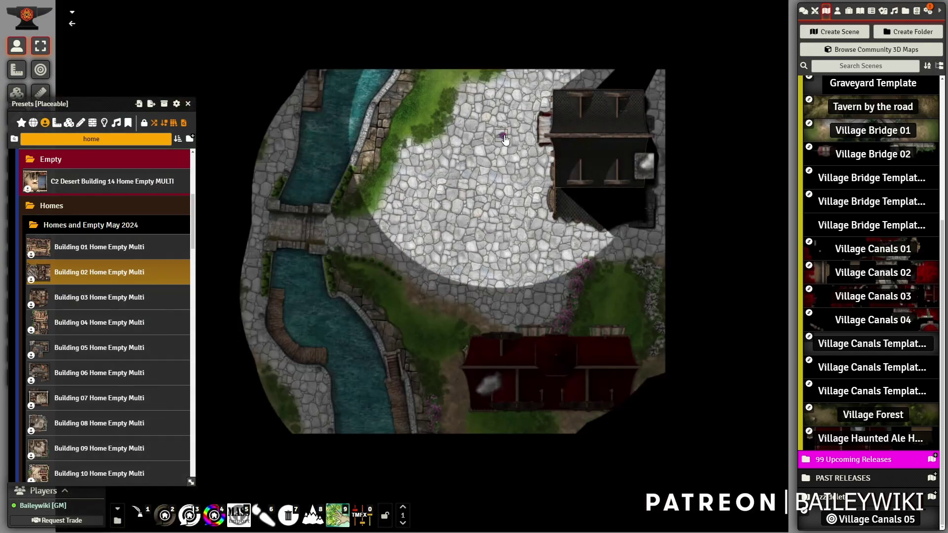
left_click_drag(522, 292, 502, 113)
scroll(502, 114, "up", 10)
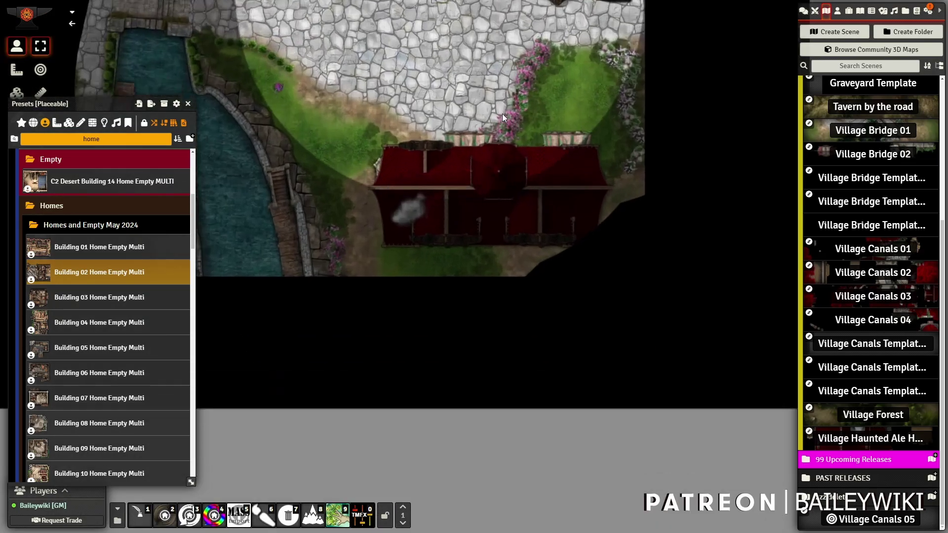
left_click_drag(257, 66, 383, 254)
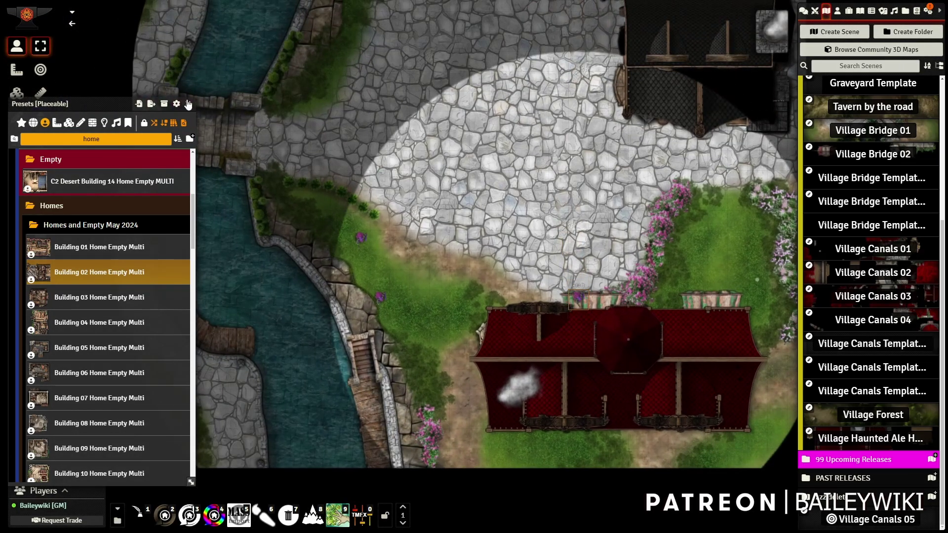
Switch to the scene presets, clear the search, and list the presets in Baileywiki's Mass Edit: Presets (MAIN) folder
left_click(188, 103)
key("alt+x")
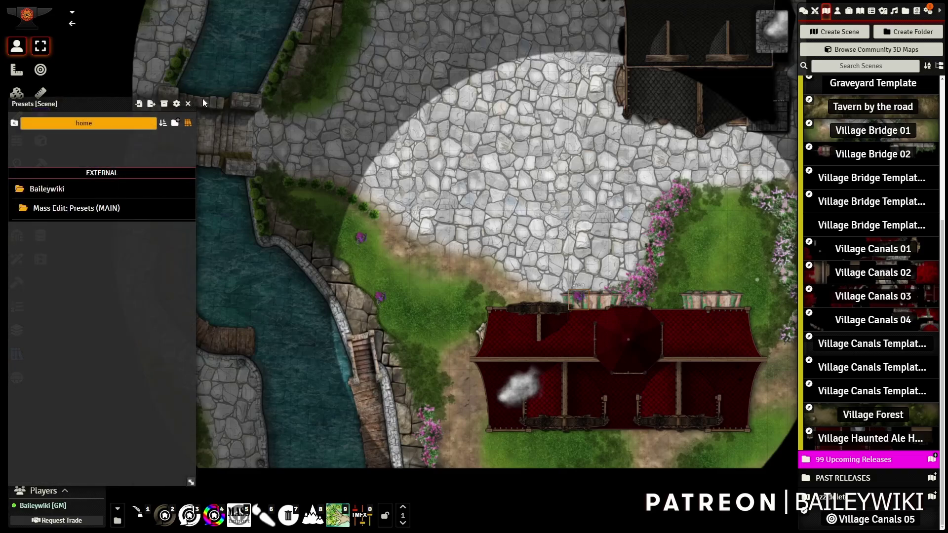
left_click(52, 118)
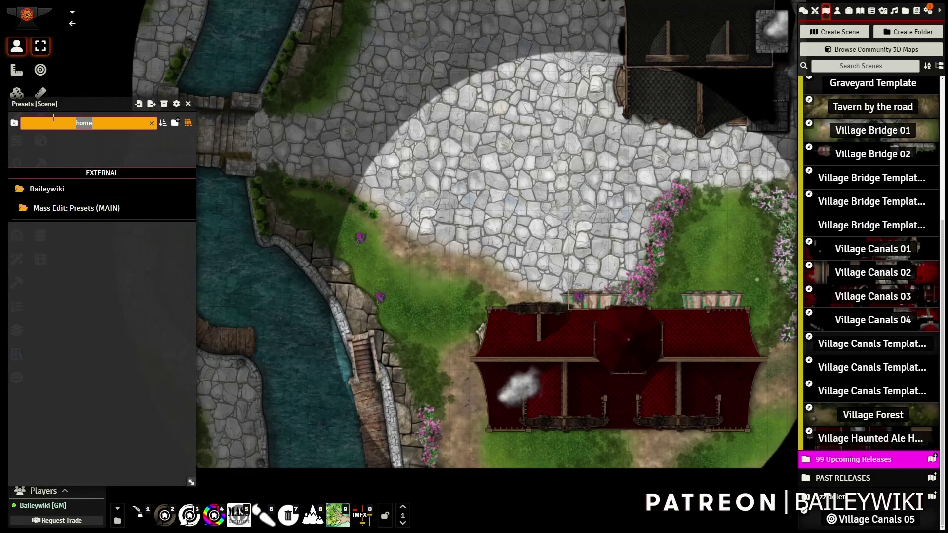
key("BackSpace")
left_click(60, 188)
left_click(82, 210)
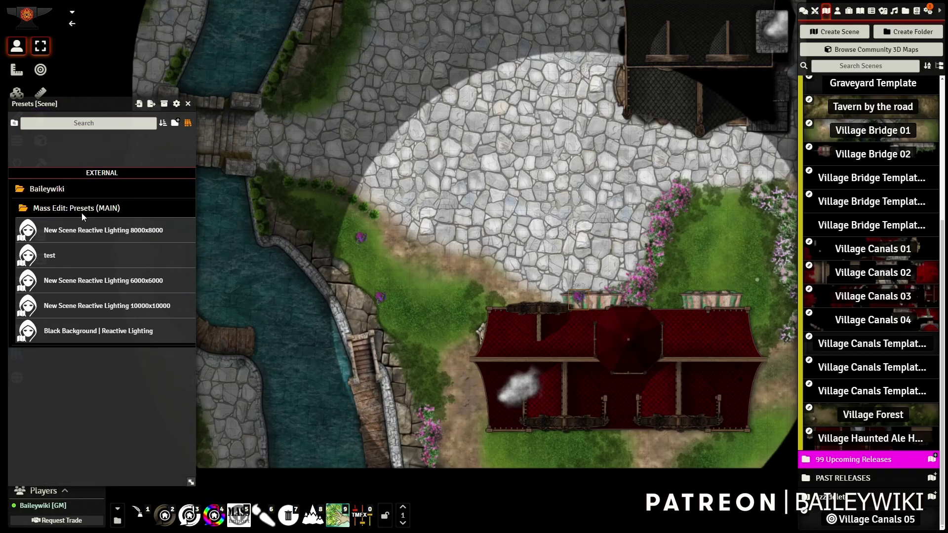
Apply the Black Background | Reactive Lighting preset to the current scene and close the presets window
left_click_drag(67, 333, 520, 129)
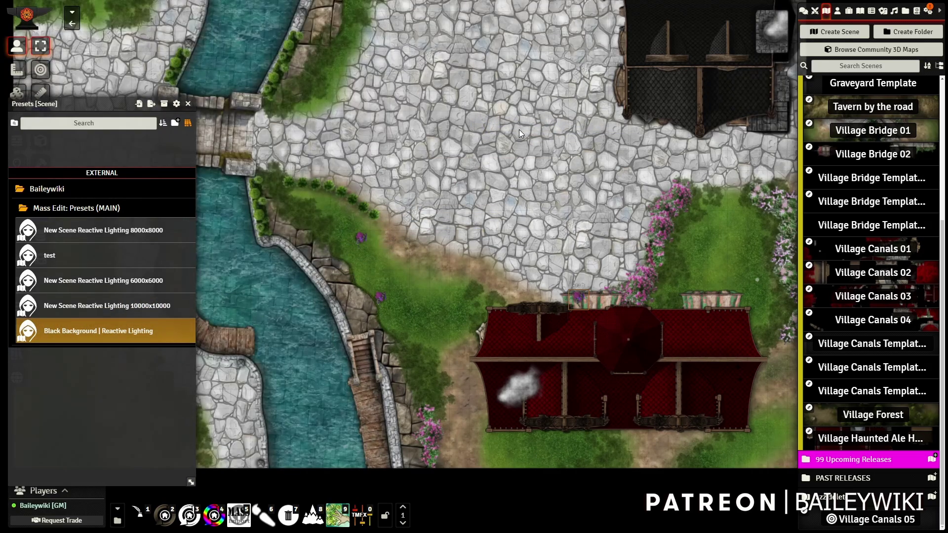
scroll(531, 209, "down", 5)
scroll(482, 238, "up", 2)
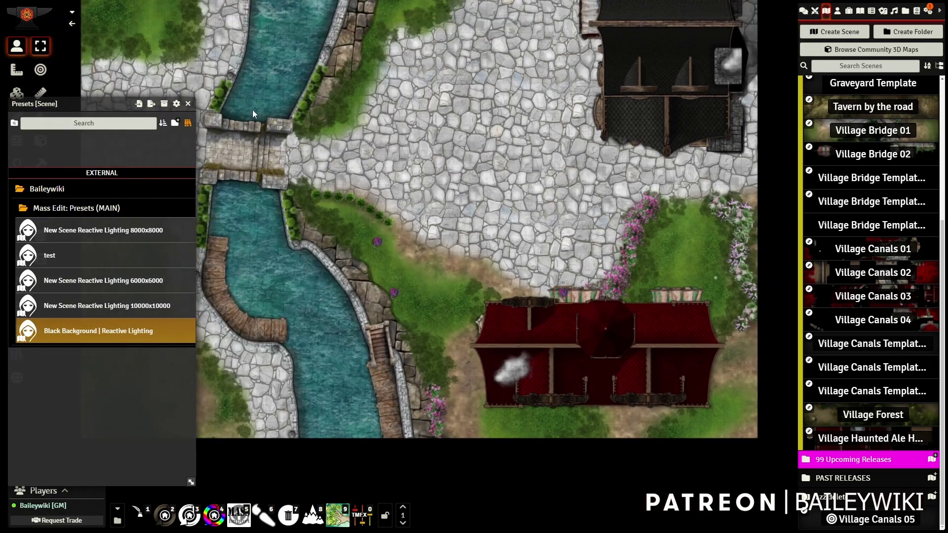
left_click(188, 104)
scroll(415, 298, "up", 5)
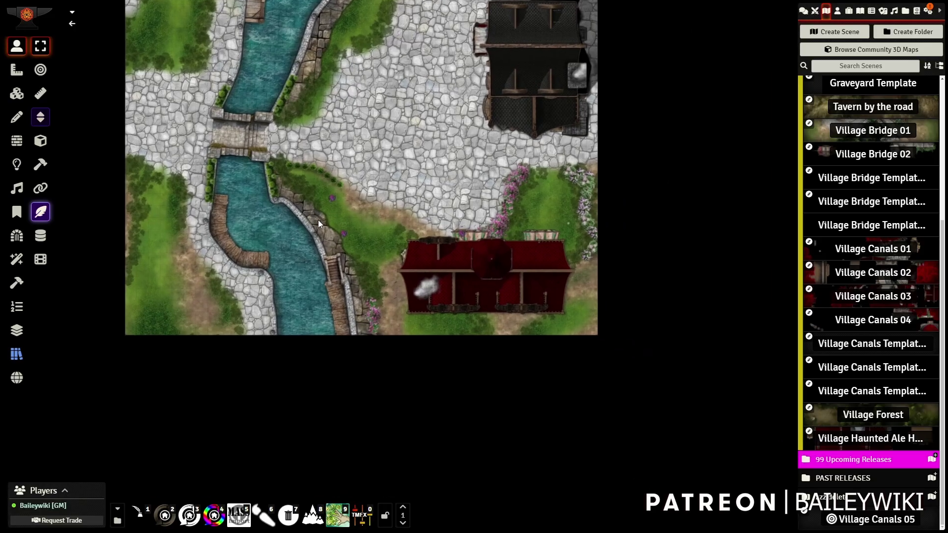
Move the purple token off the red roof onto the plaza, and place it inside the house's western room to check the roof fading
left_click(240, 158)
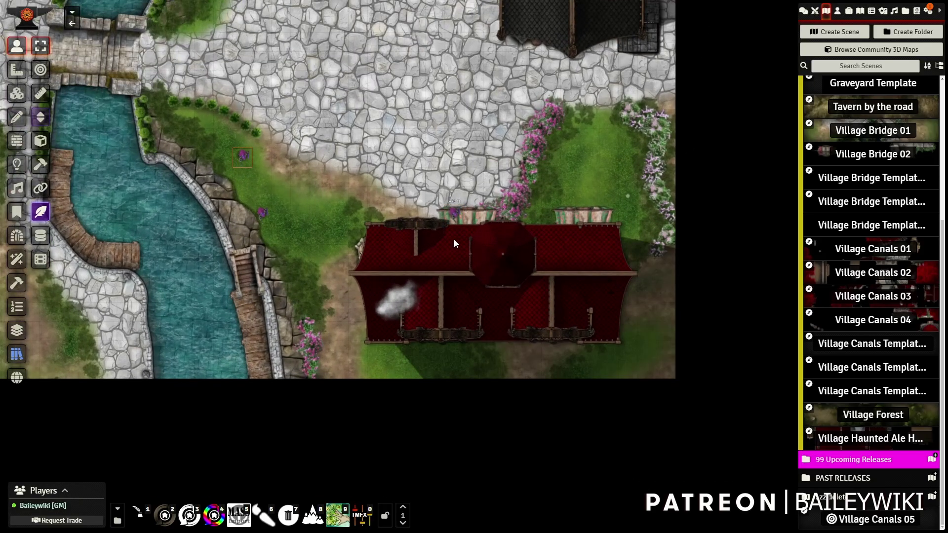
left_click(454, 215)
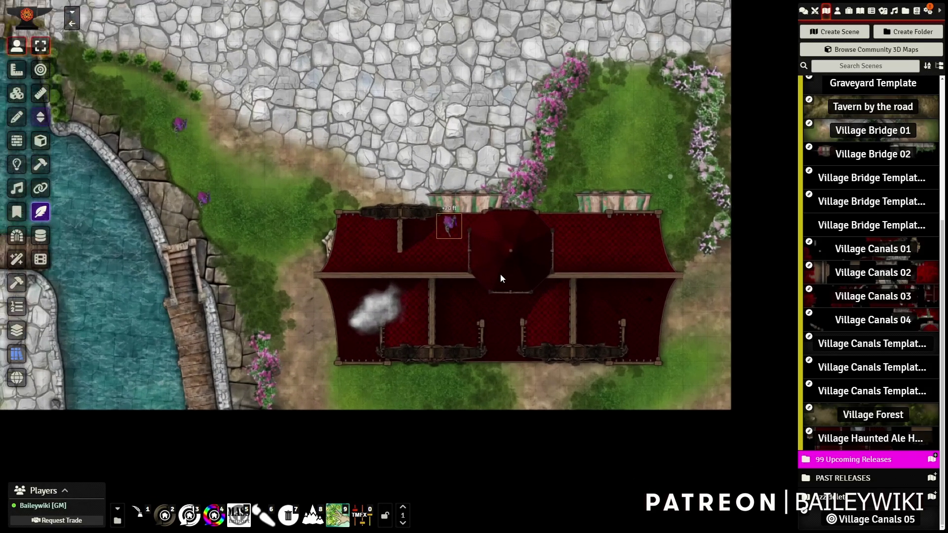
scroll(500, 274, "up", 5)
left_click_drag(440, 212, 440, 114)
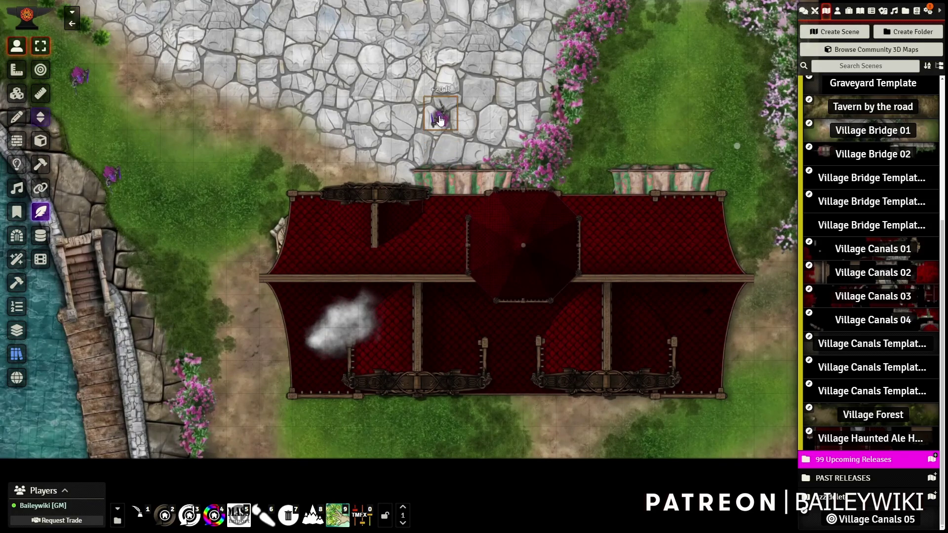
right_click(440, 114)
left_click(442, 118)
left_click_drag(442, 121, 444, 253)
scroll(506, 201, "up", 10)
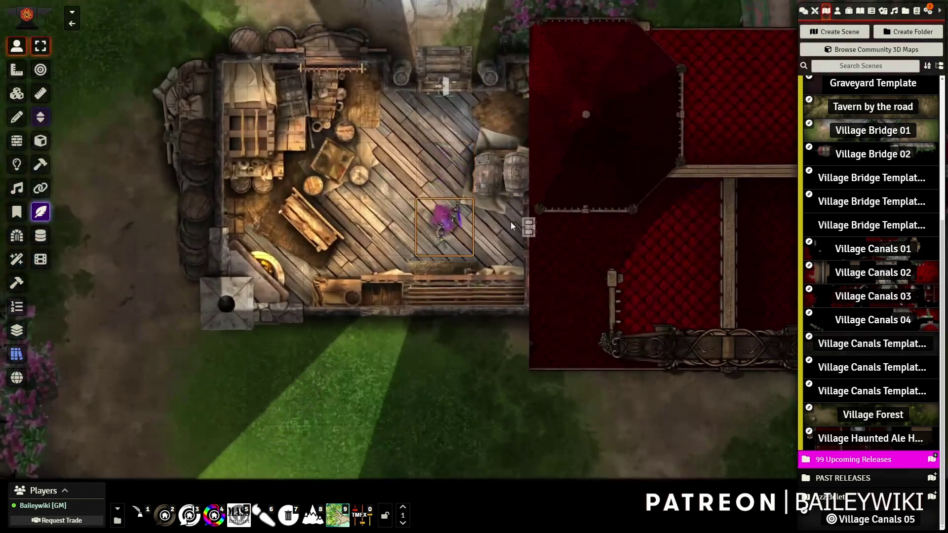
Walk the token east through the washroom and around the eastern bedroom to check which roof sections fade
left_click(502, 264)
key("Right")
key("Right")
key("Right")
key("Right")
key("Right")
key("Right")
key("Right")
key("Right")
key("Right")
key("Right")
key("Right")
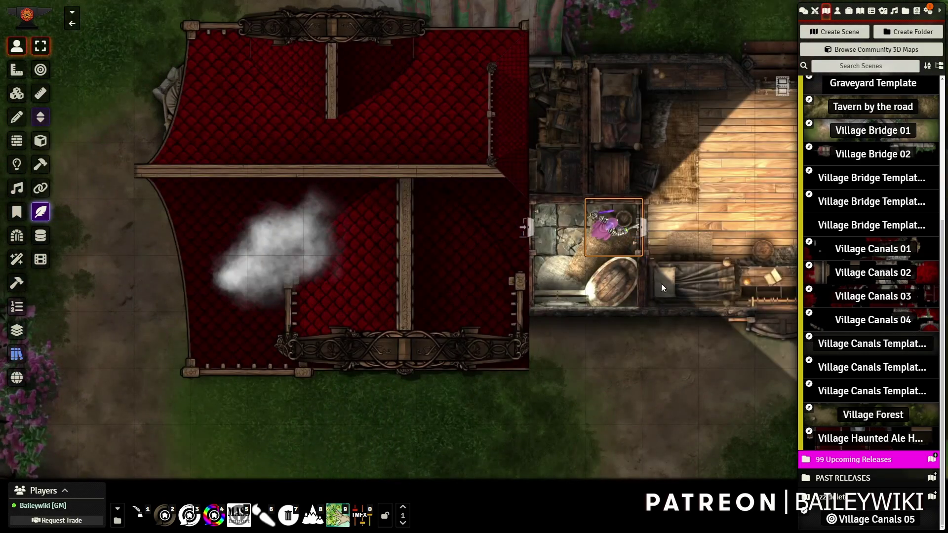
key("Up")
key("Up")
key("Left")
key("Left")
key("Left")
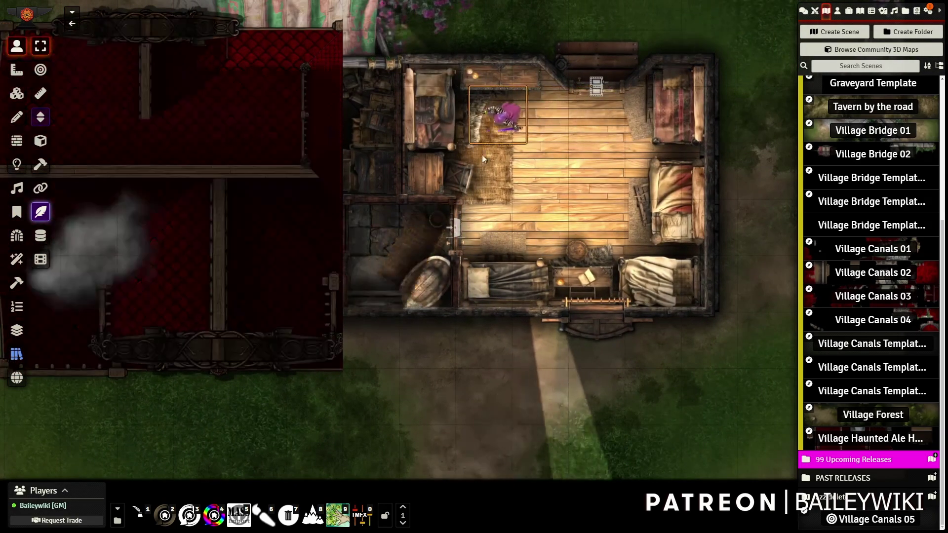
key("Right")
key("Down")
key("Down")
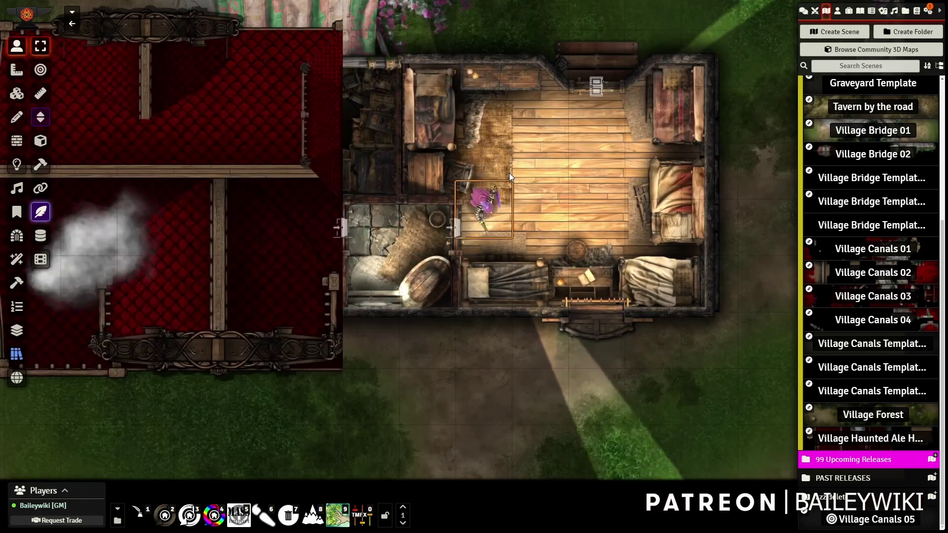
Walk the token back through the washroom to the north side of the western room
key("Left")
key("Left")
key("Left")
key("Left")
key("Up")
key("Up")
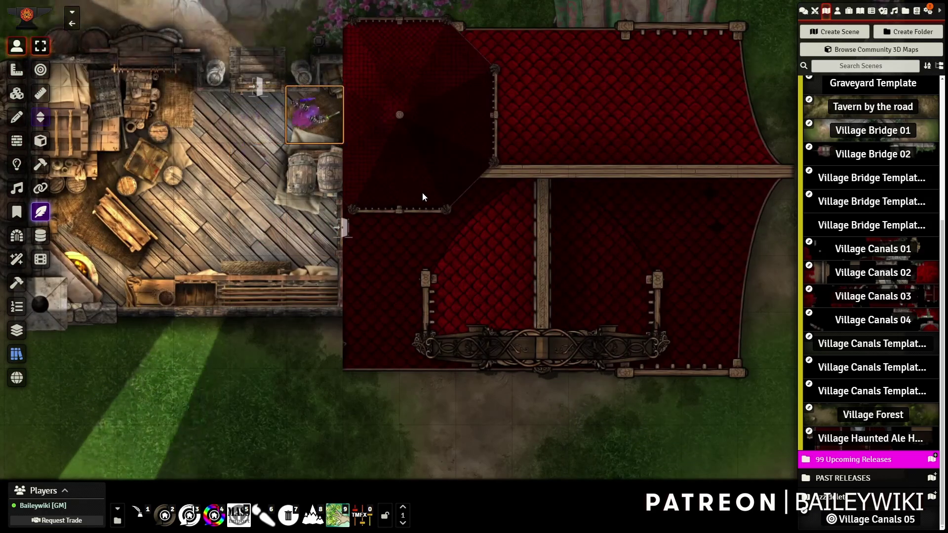
key("Left")
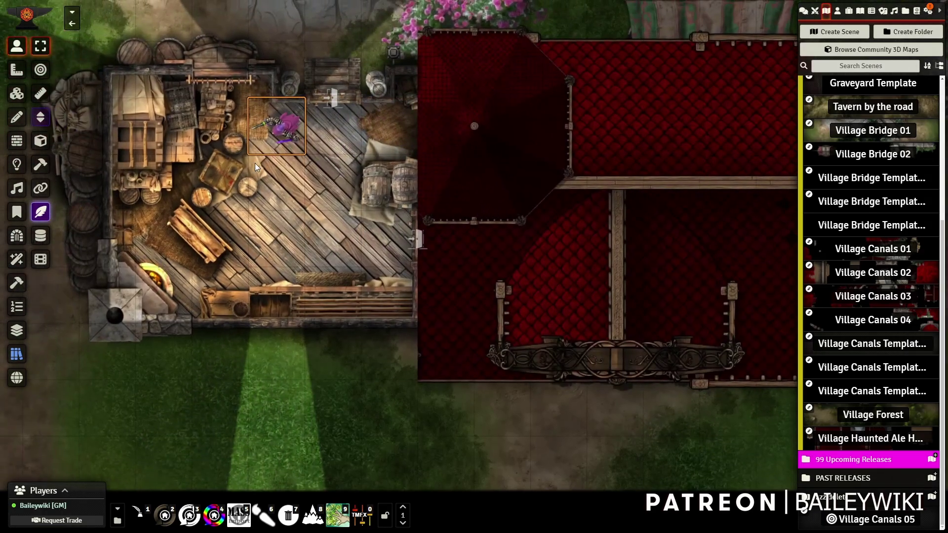
Enable Token Attacher quick edit mode and open both red roof tiles on the foreground tile layer for mass editing
left_click(16, 93)
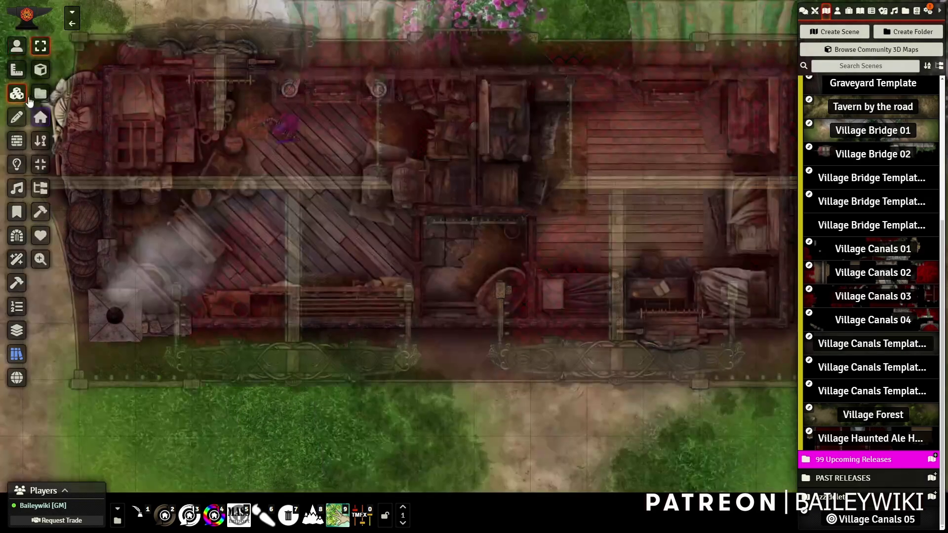
left_click(40, 117)
left_click(142, 515)
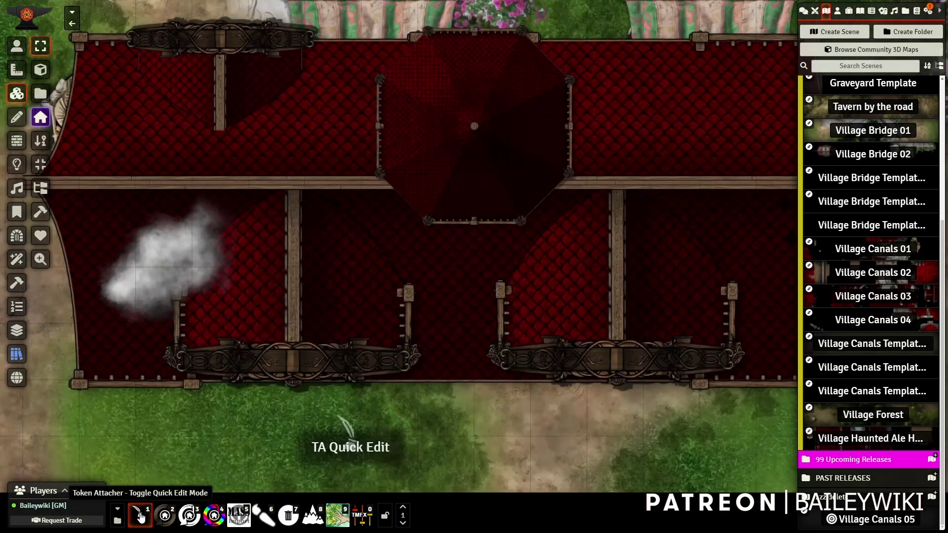
scroll(395, 254, "down", 6)
left_click(349, 215)
left_click(483, 218, "shift")
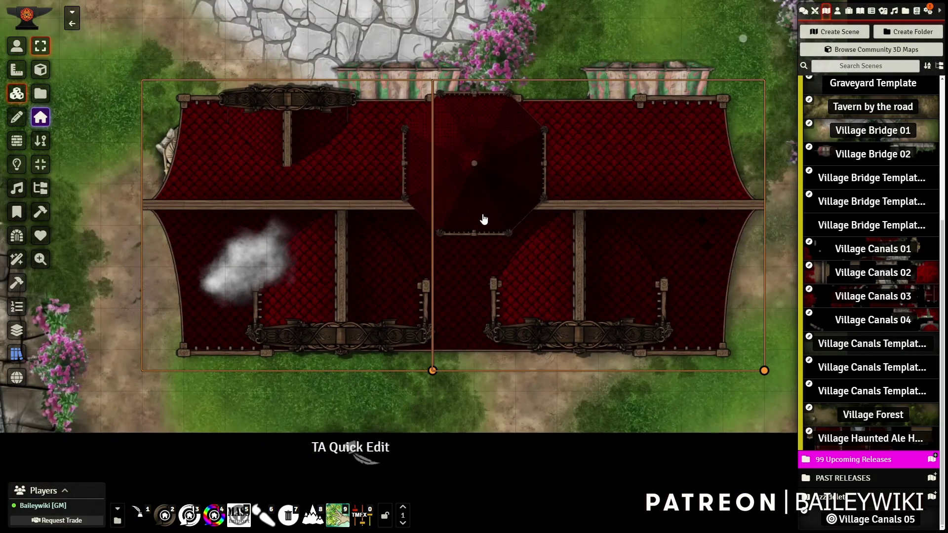
key("shift+e")
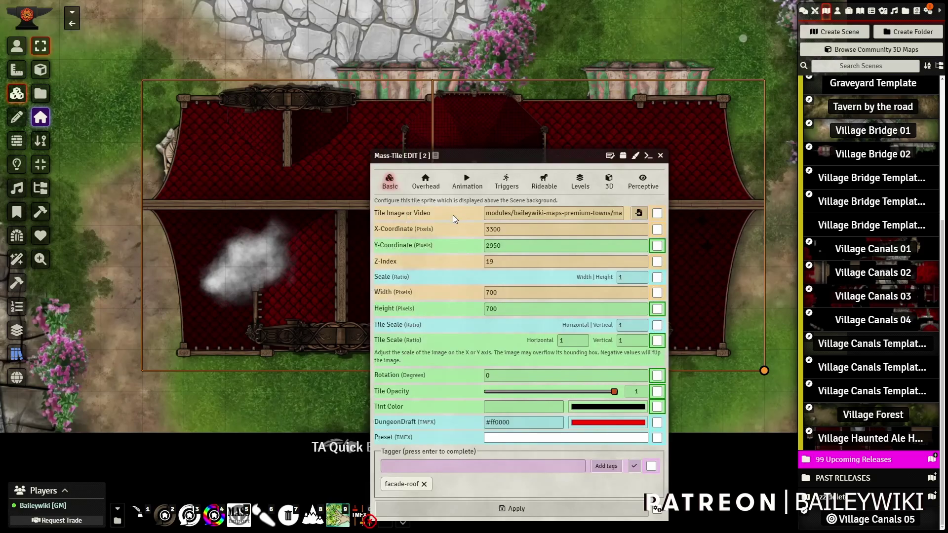
Apply the occlusion link ID c2011-roof and the enabled Occlusion Link Source setting to both roof tiles
left_click(427, 186)
left_click(533, 288)
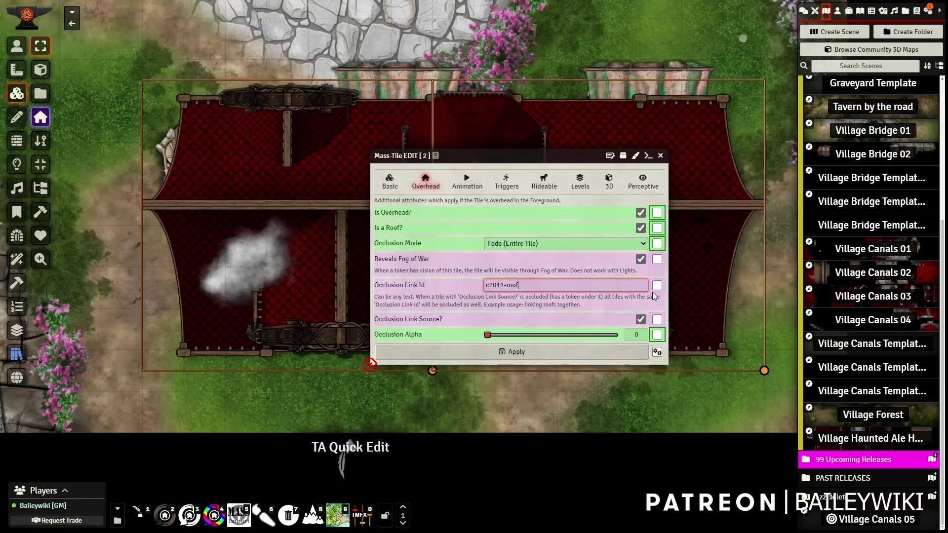
left_click(655, 286)
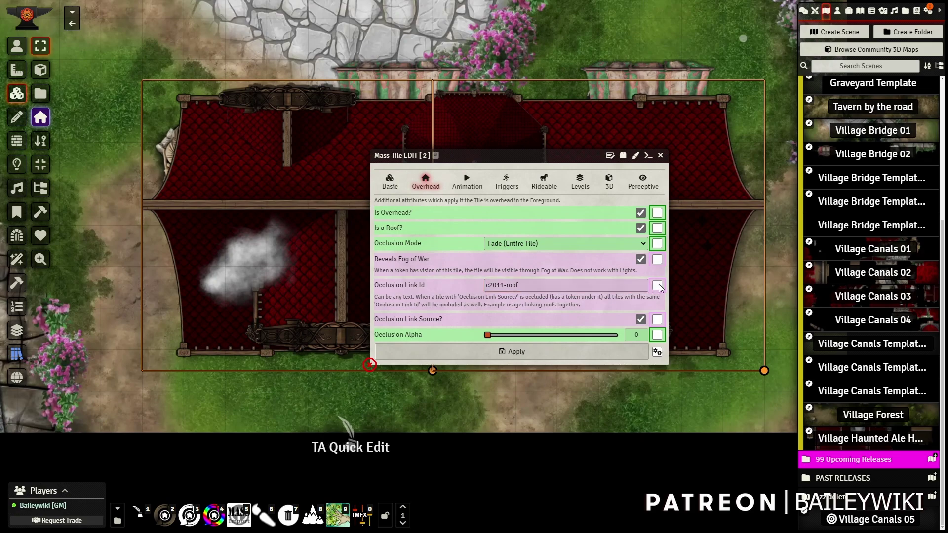
left_click(656, 320)
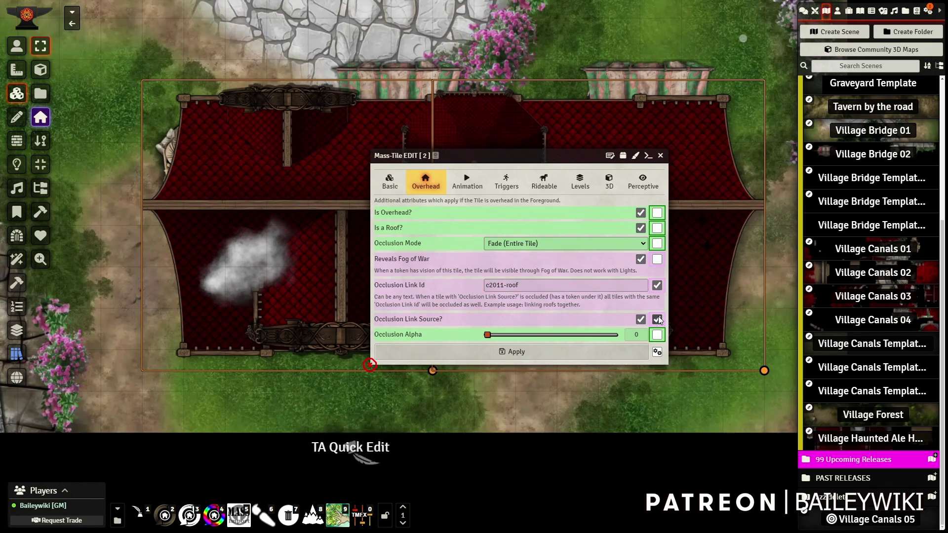
left_click(514, 352)
Walk the token from the western room through the washroom into the eastern bedroom to test the linked roof fading
left_click(17, 46)
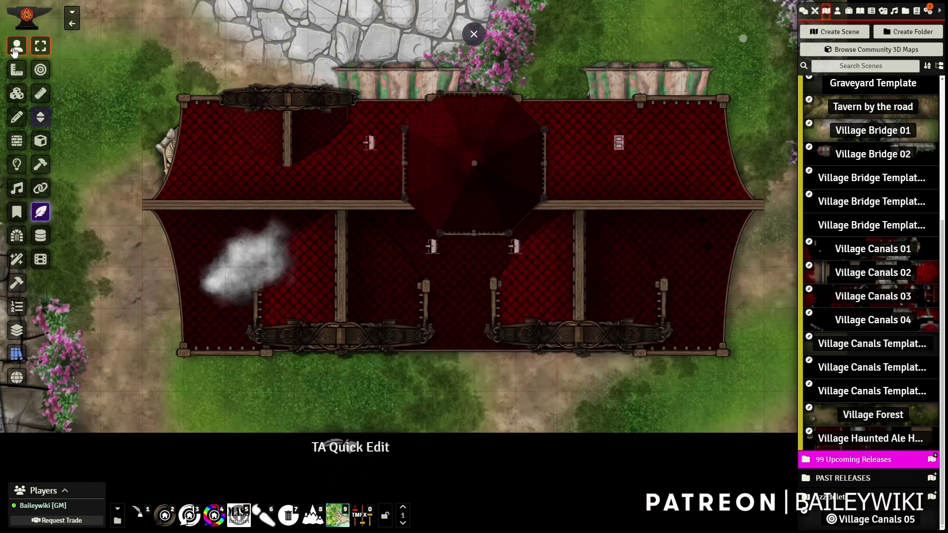
left_click(341, 166)
key("Right")
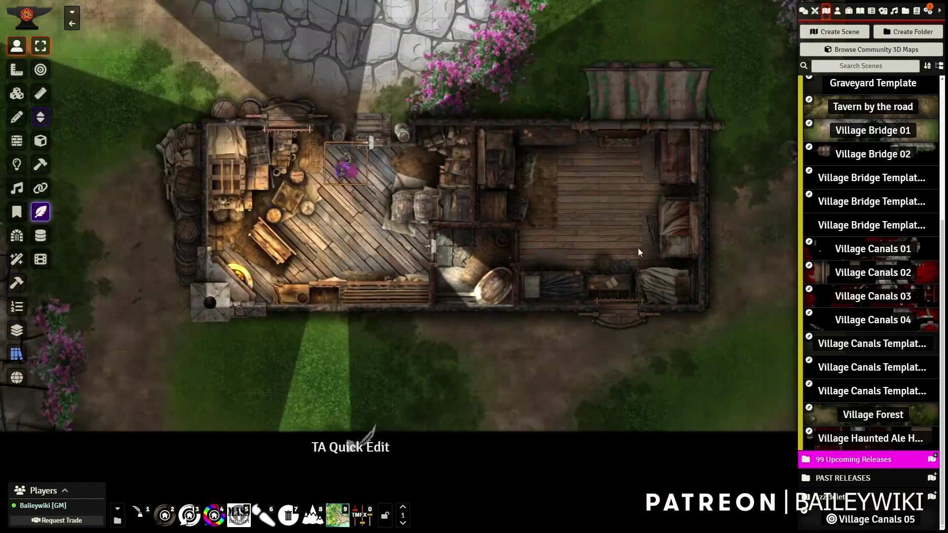
key("Down")
key("Down")
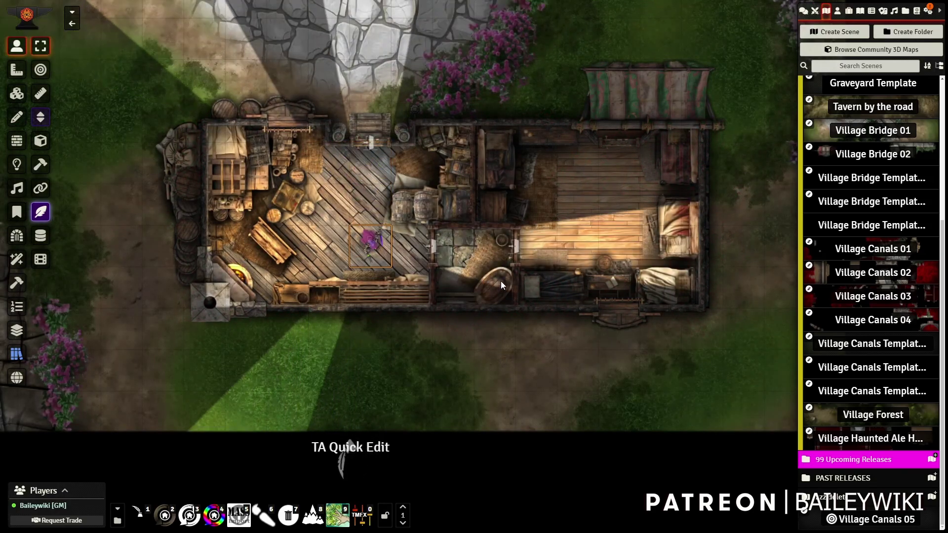
key("Right")
key("Right")
key("Right")
key("Right")
key("Right")
key("Right")
key("Up")
key("Up")
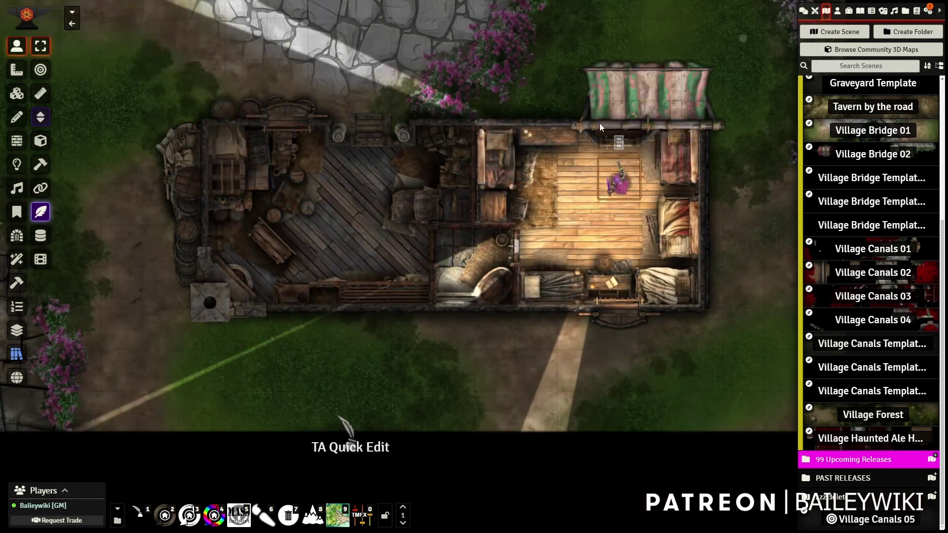
Open the bedroom's north door and walk the token outside to test the roof from the exterior
left_click(618, 144)
key("Up")
key("Up")
key("Up")
key("Left")
key("Left")
key("Left")
key("Left")
key("Left")
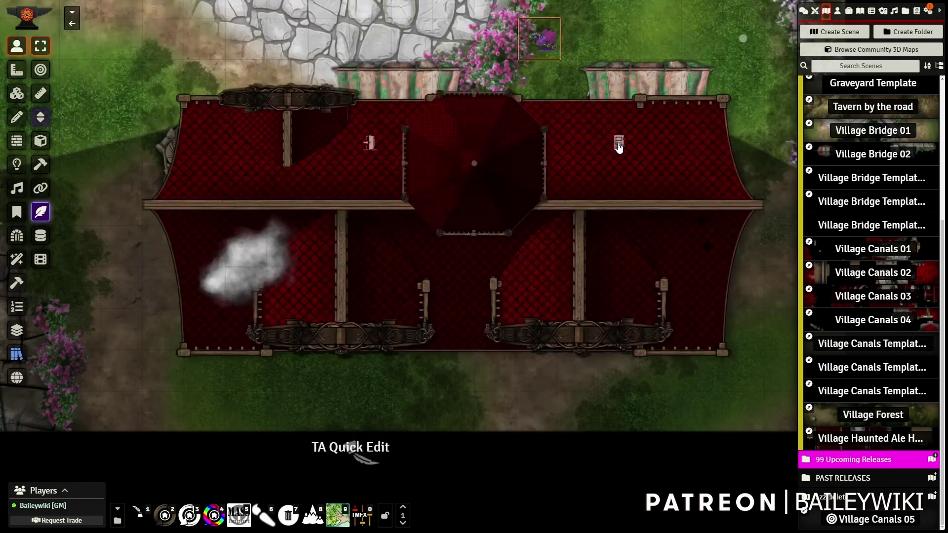
Mass edit the two striped awning tiles to apply occlusion link ID c2011-roof and Occlusion Link Source, and return to the token layer
scroll(466, 111, "down", 3)
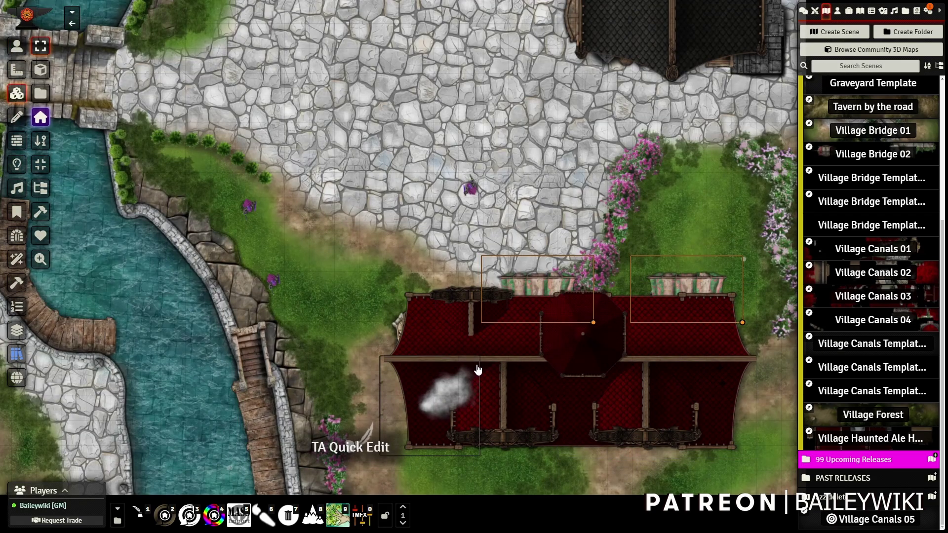
key("shift+e")
left_click(425, 182)
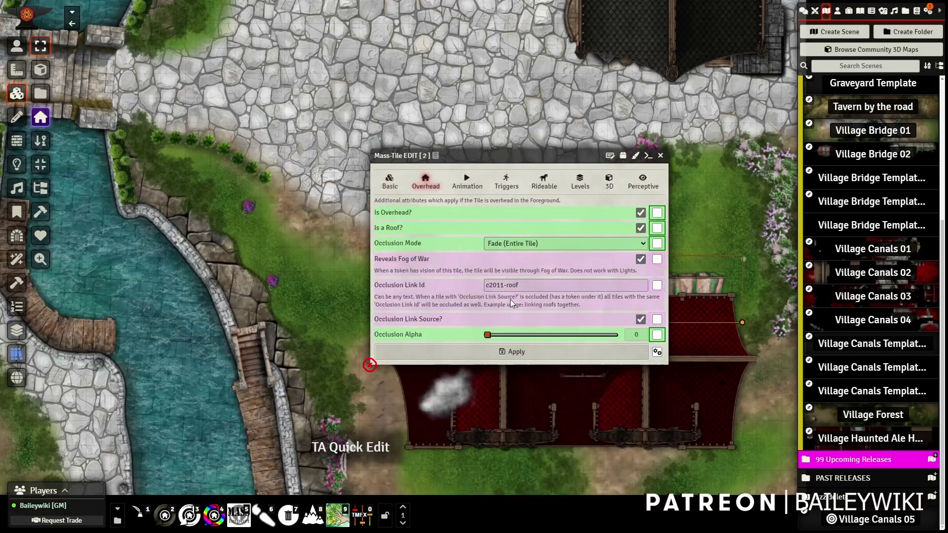
left_click(657, 286)
left_click(657, 319)
left_click(514, 351)
left_click(17, 46)
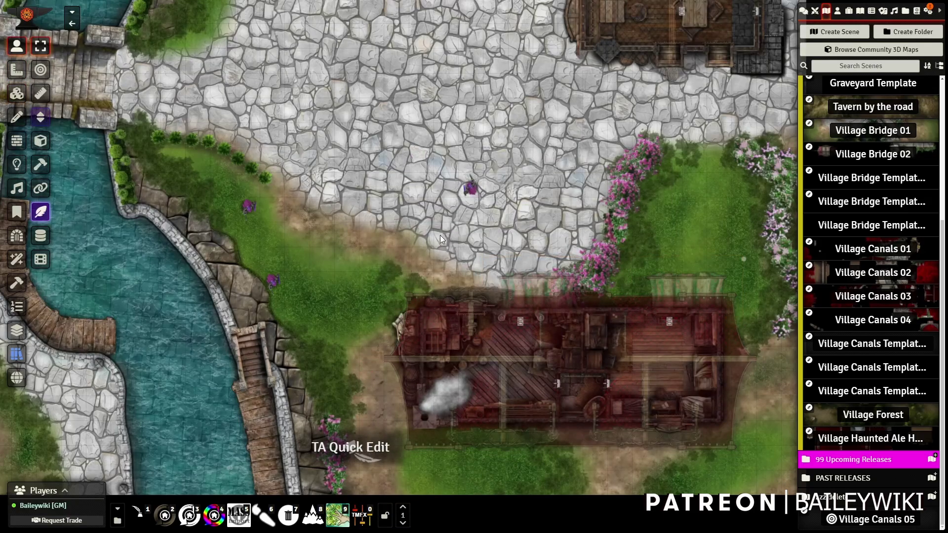
left_click_drag(470, 189, 435, 165)
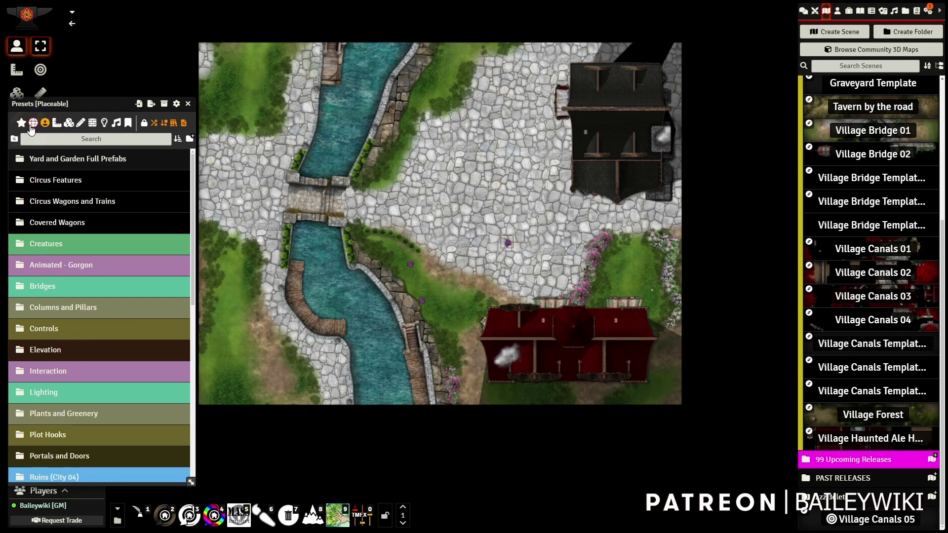
Search the token presets for "facade 2x" and expand the Facades 2x folder
left_click(78, 137)
type("facade")
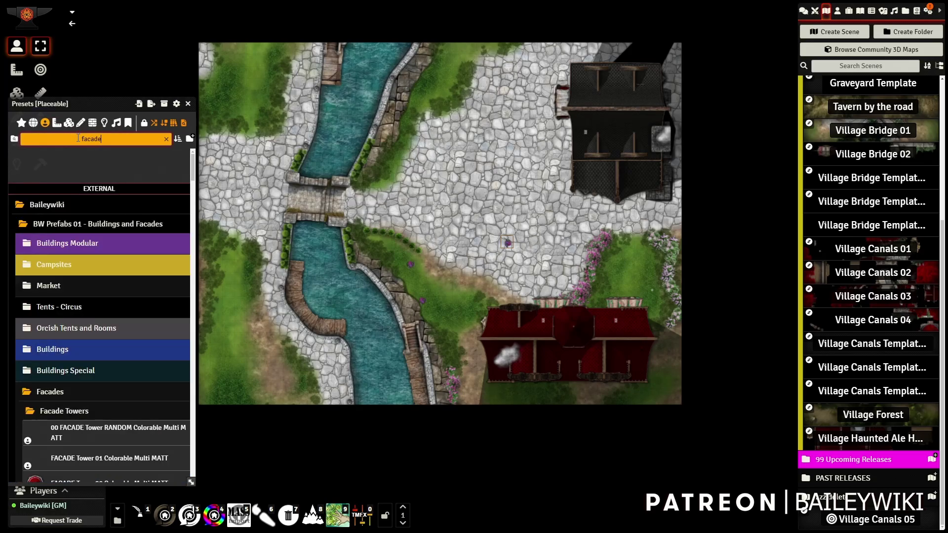
type(" 2x")
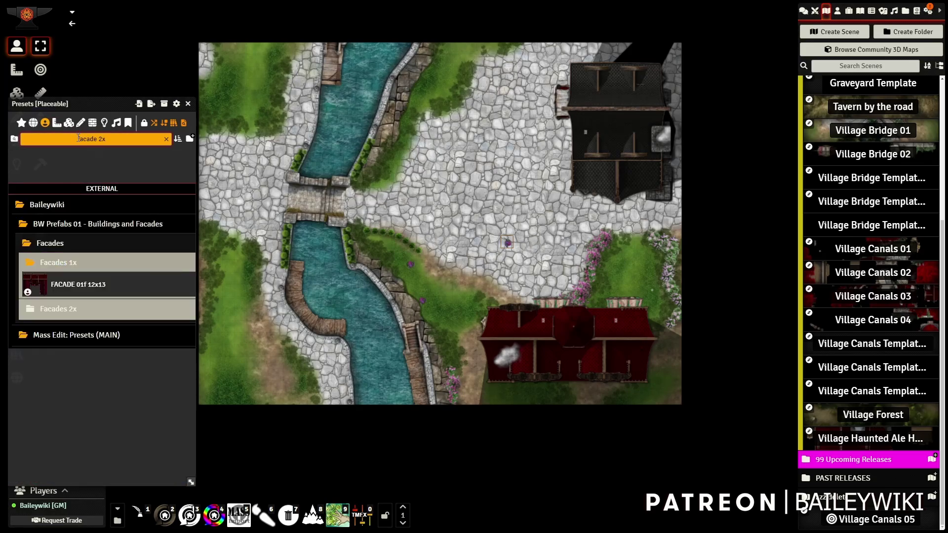
left_click(53, 310)
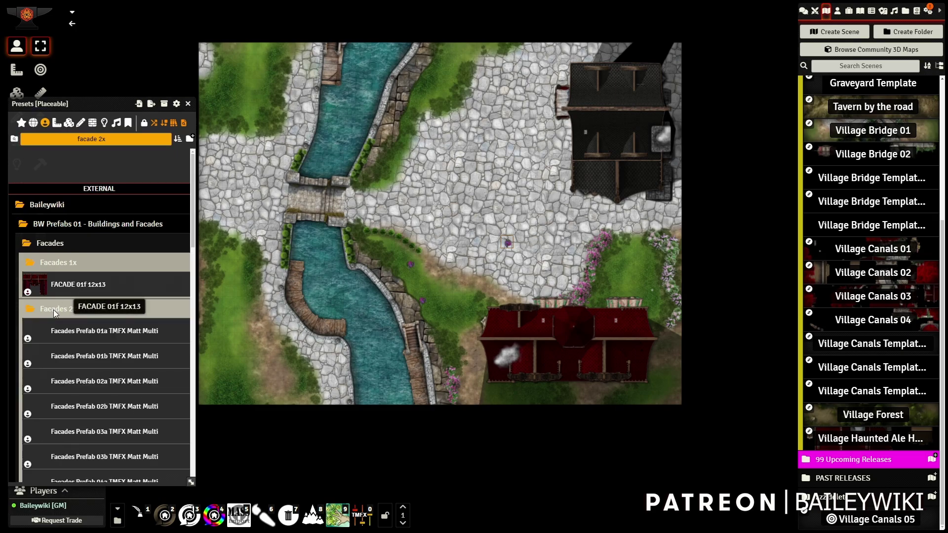
Enlarge the presets window to examine the Facades 2x prefab thumbnails, and shrink it back to a compact list
left_click_drag(191, 482, 598, 524)
scroll(494, 358, "down", 10)
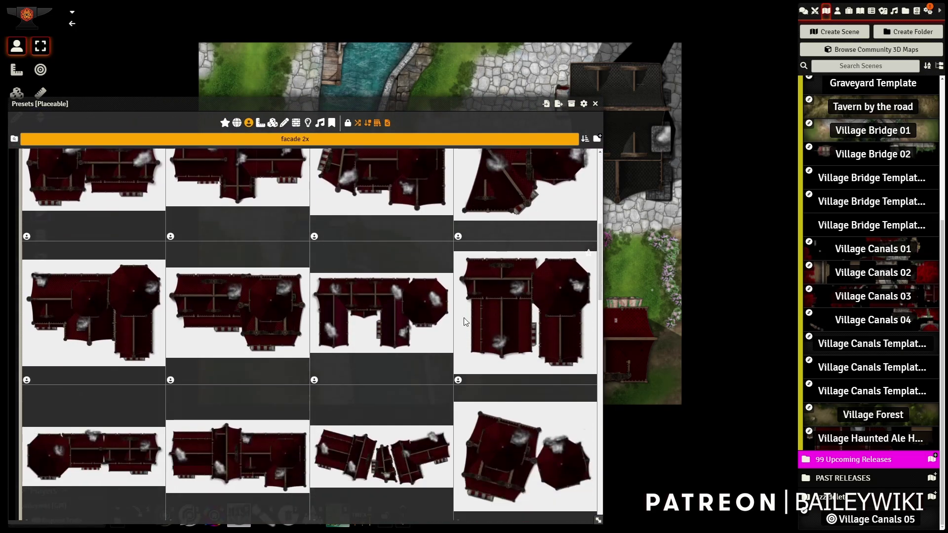
scroll(368, 448, "down", 3)
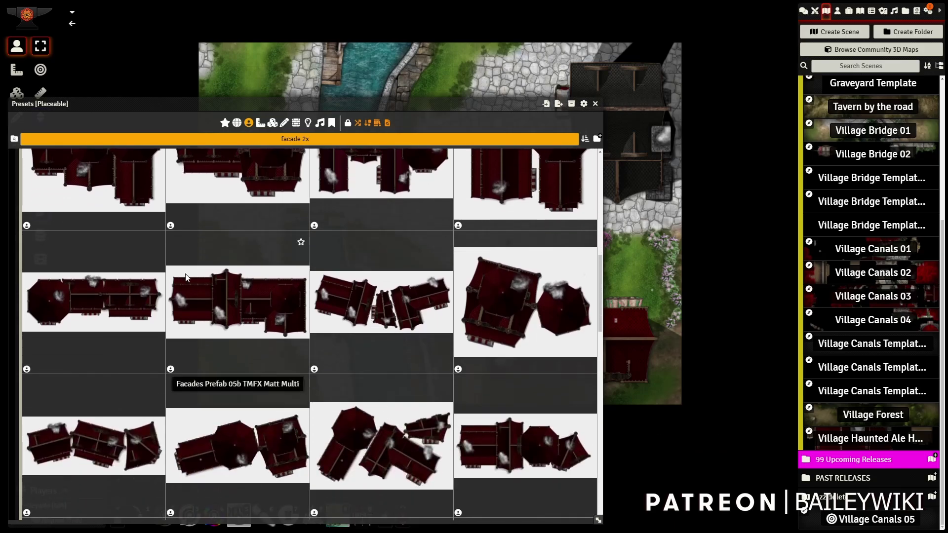
scroll(434, 365, "down", 2)
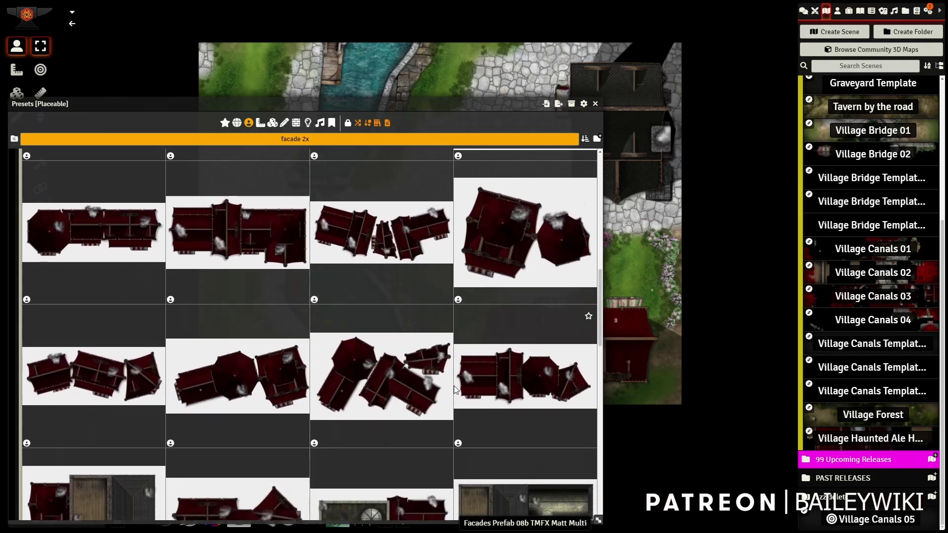
left_click_drag(599, 525, 225, 432)
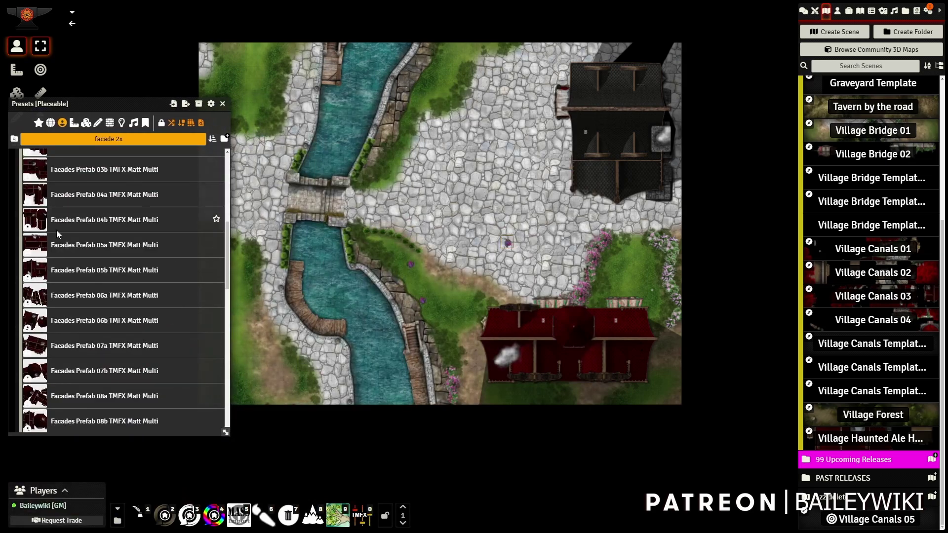
Place Facades Prefab 06b TMFX Matt Multi in the scene's southwest corner and Facades Prefab 04b TMFX Matt Multi in the northwest corner
left_click(73, 324)
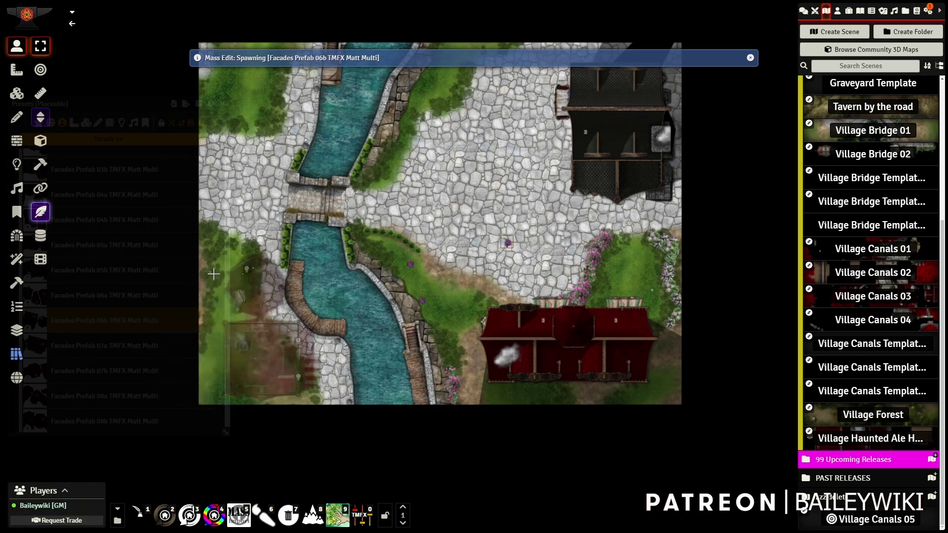
left_click(174, 305)
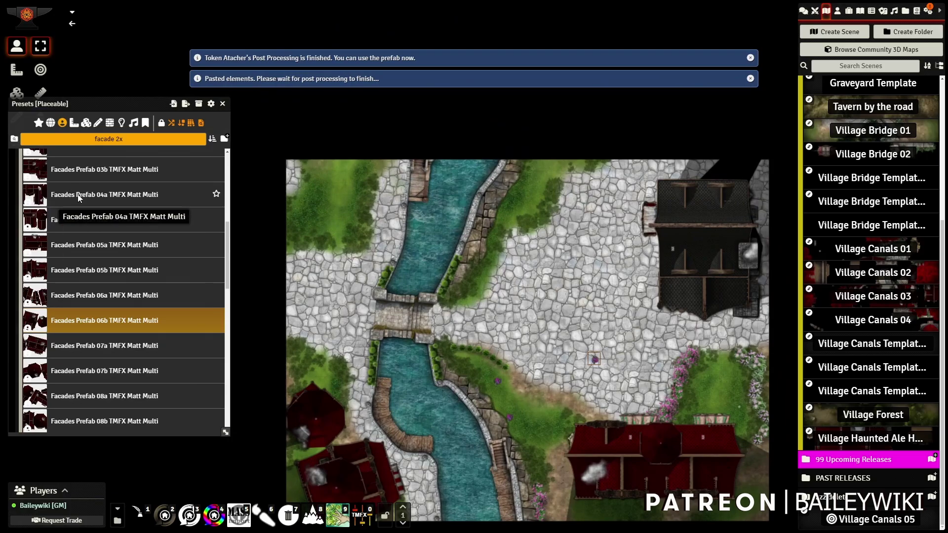
left_click(77, 220)
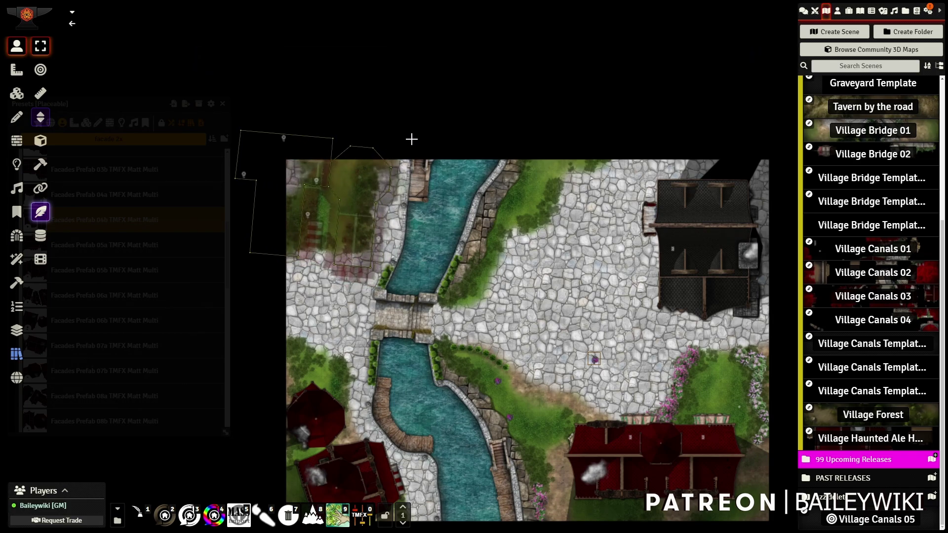
left_click(411, 140)
left_click_drag(587, 286, 489, 283)
scroll(116, 270, "up", 2)
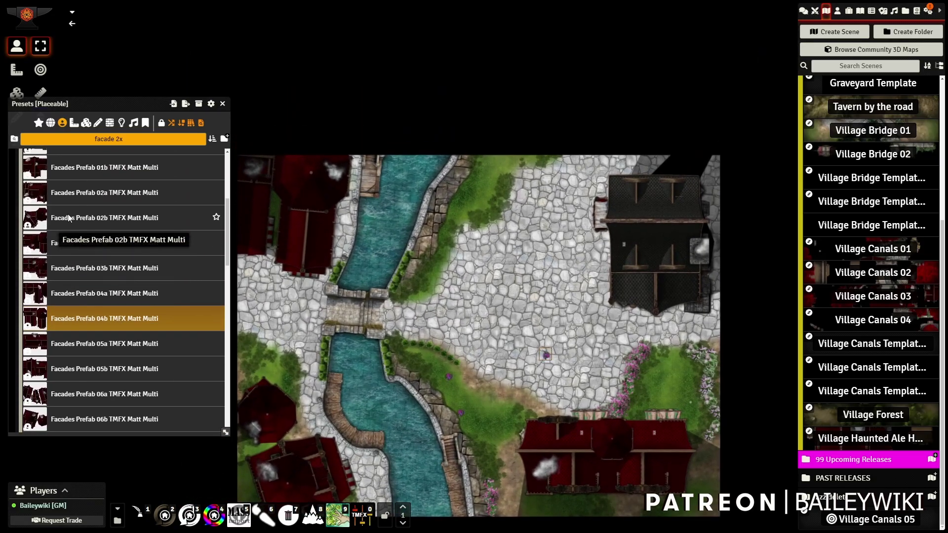
Place another Facades Prefab 06b TMFX Matt Multi along the scene's north edge, between the canal and the dark-roofed building
scroll(88, 311, "down", 2)
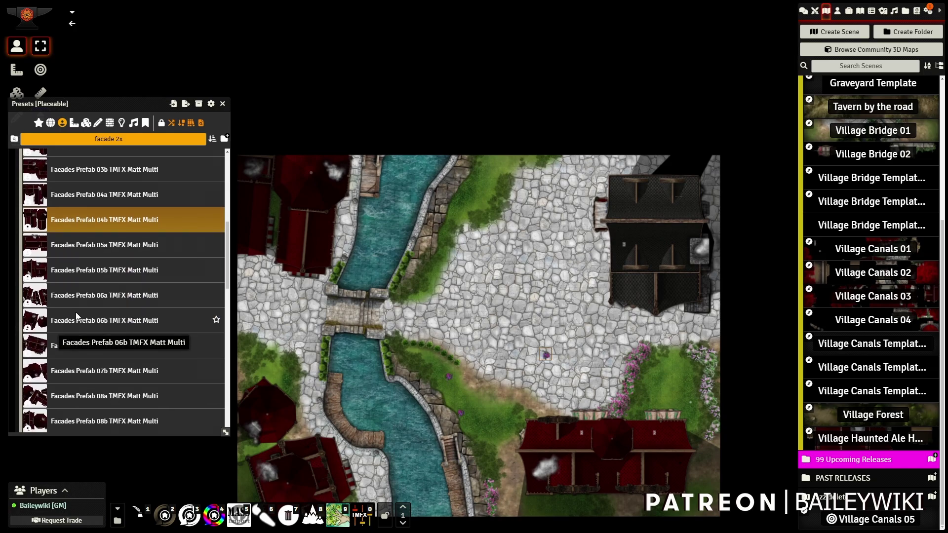
left_click(79, 319)
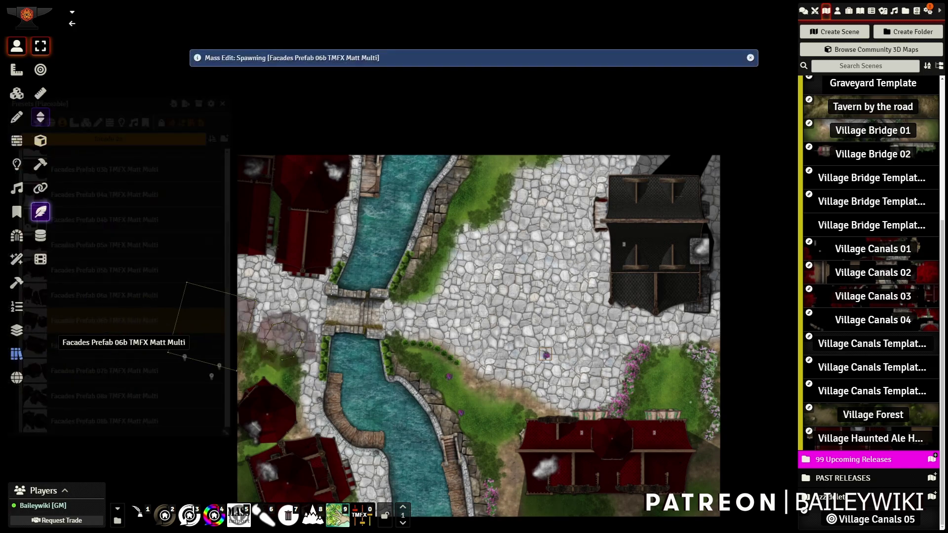
left_click(594, 120)
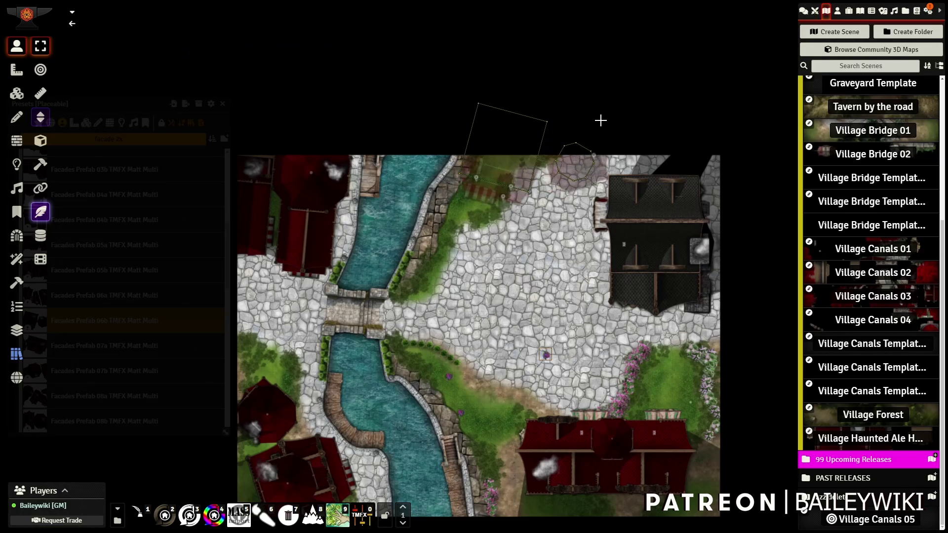
scroll(525, 297, "down", 1)
left_click_drag(535, 283, 551, 181)
left_click_drag(556, 250, 579, 270)
scroll(579, 270, "up", 7)
left_click_drag(631, 346, 595, 302)
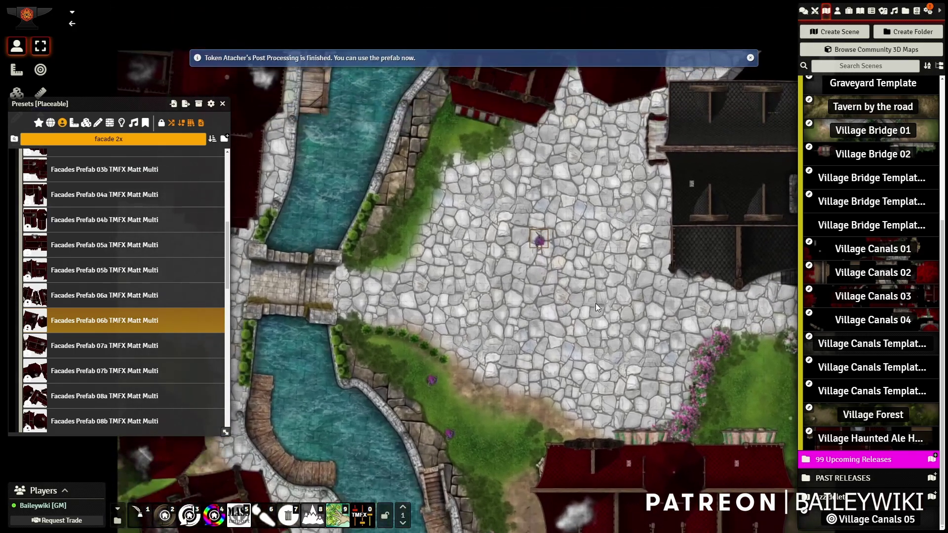
Draw a chain of basic walls outlining the canal water north of the bridge, around the wooden dock and along both banks
left_click_drag(533, 244, 466, 261)
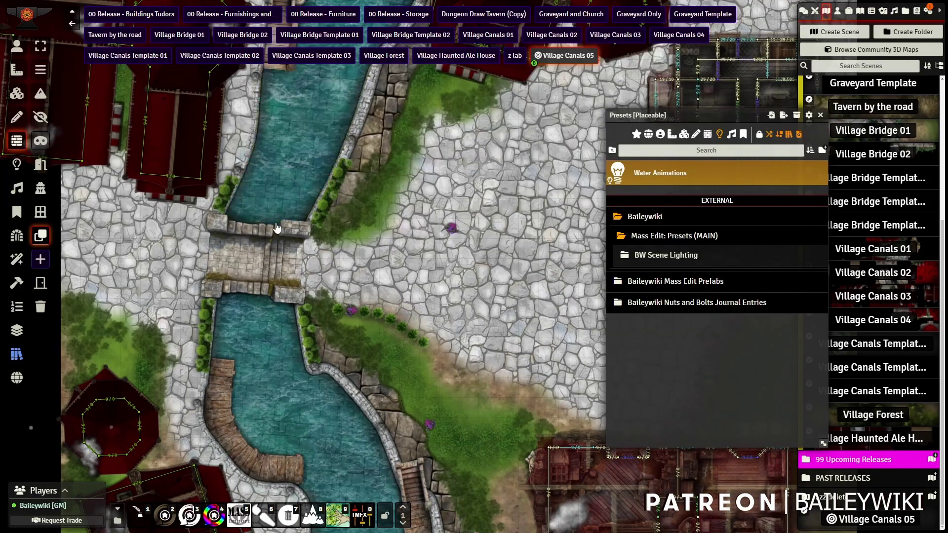
left_click(40, 70)
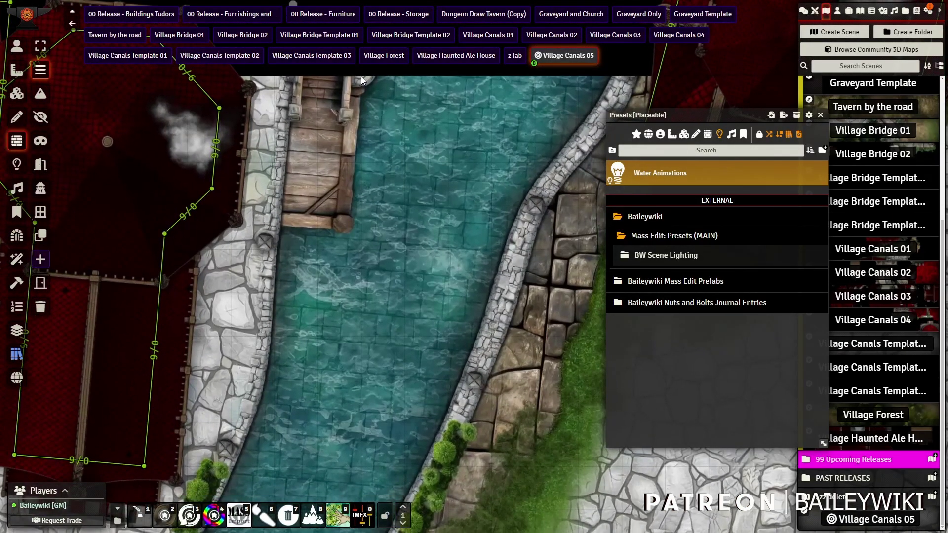
left_click_drag(361, 70, 355, 233)
left_click_drag(286, 238, 280, 229)
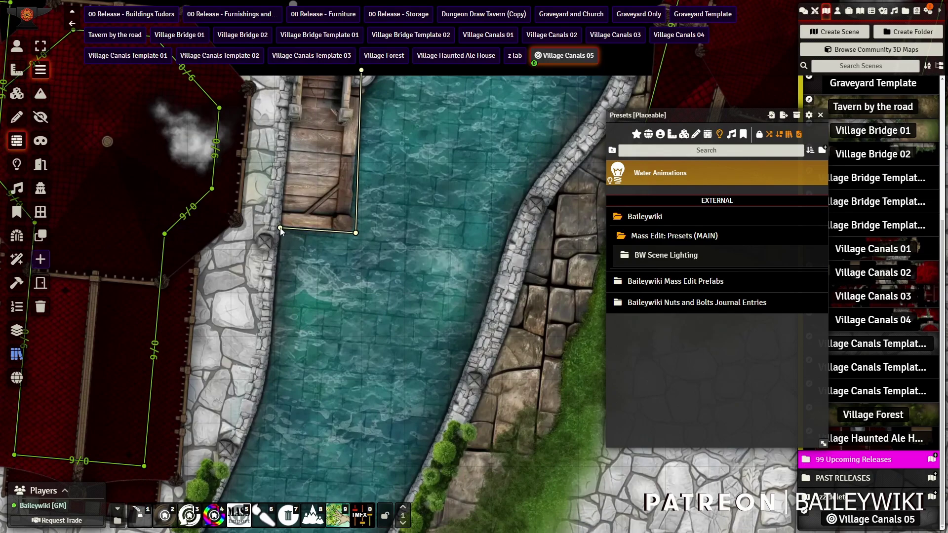
mouse_move(274, 377)
left_mouse_down()
mouse_move(237, 469)
mouse_move(238, 446)
mouse_move(198, 395)
mouse_move(207, 408)
mouse_move(313, 421)
mouse_move(322, 404)
mouse_move(377, 415)
mouse_move(459, 238)
mouse_move(537, 8)
mouse_move(535, 144)
left_mouse_up()
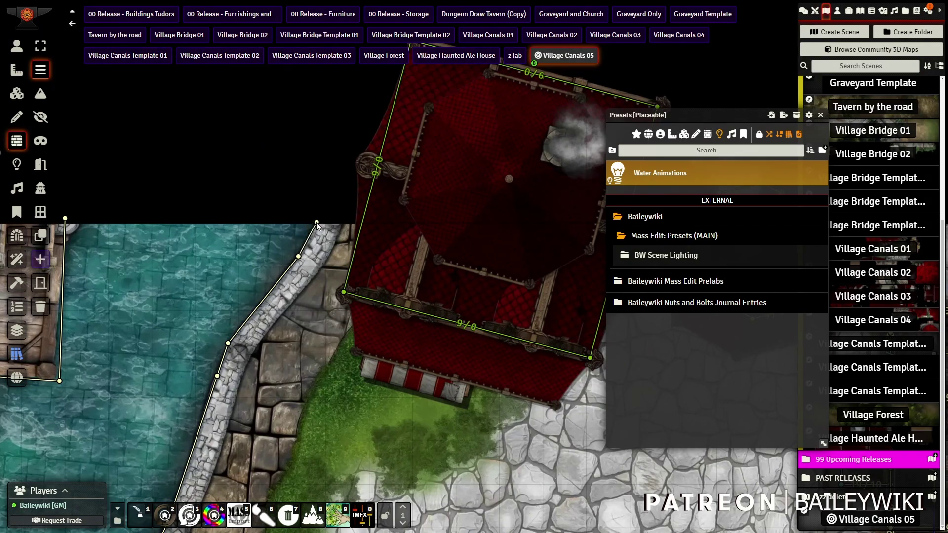
left_click(316, 222)
left_click_drag(324, 281, 367, 222)
Select the whole canal wall chain and set its movement, sight and sound restrictions to None in Mass Edit
left_click(358, 164, "alt")
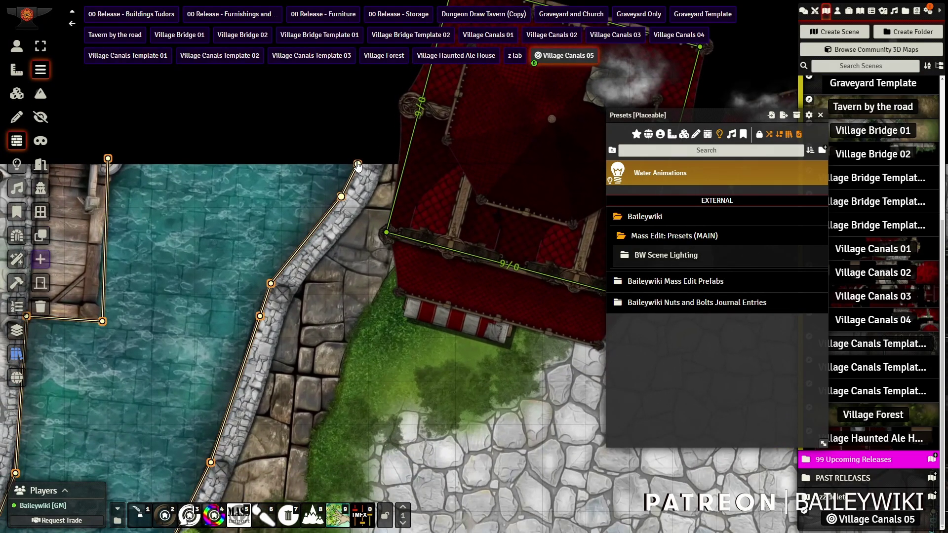
key("shift+e")
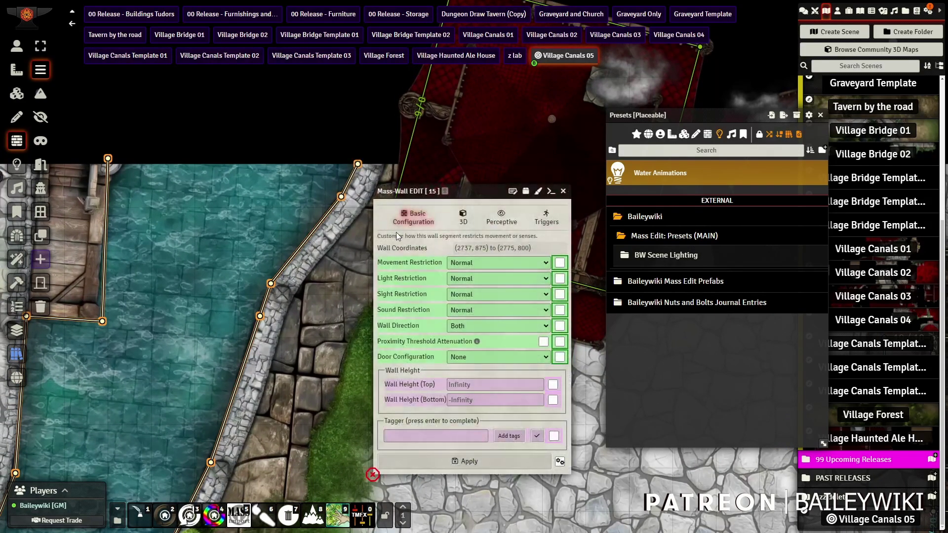
left_click(478, 261)
left_click(463, 281)
left_click(466, 264)
left_click(461, 275)
left_click(474, 297)
left_click(460, 304)
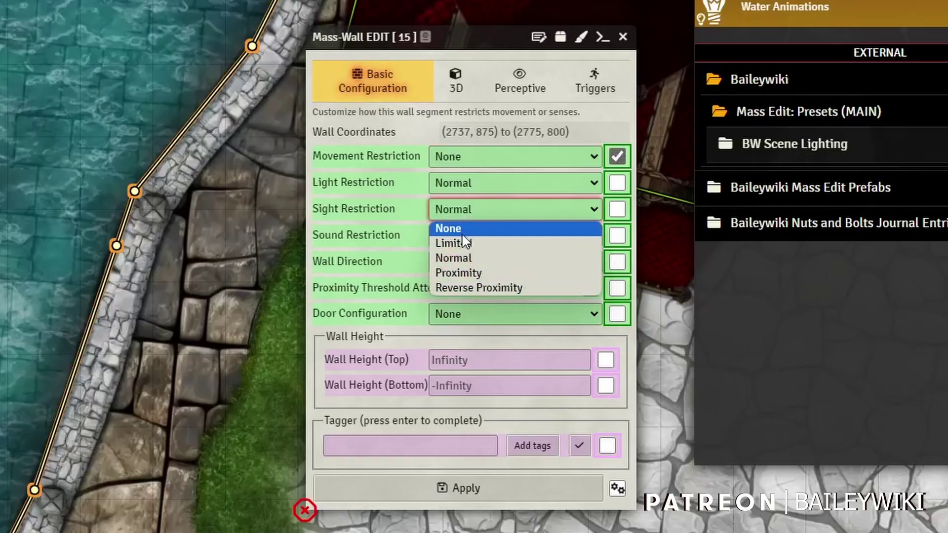
left_click(459, 240)
left_click(457, 253)
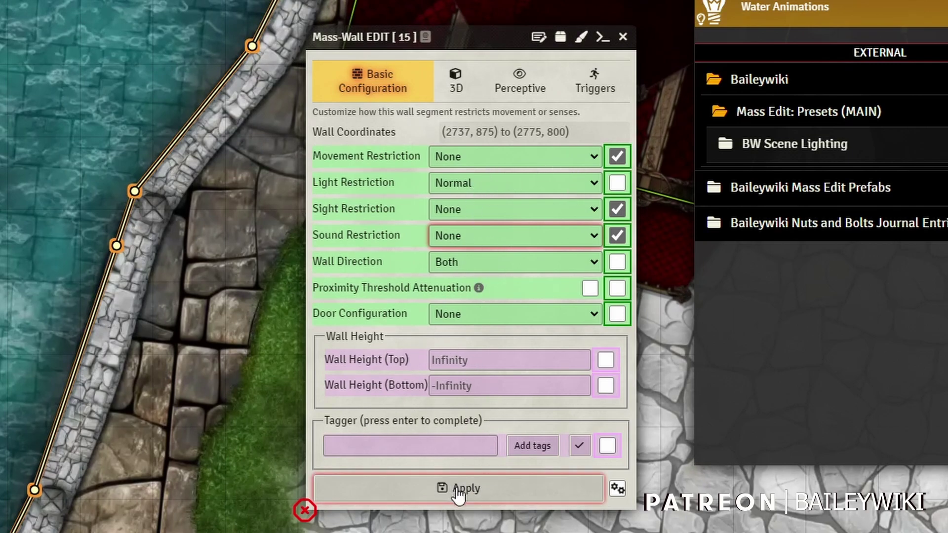
Set the canal walls' height to 0 at the bottom and 9 at the top, and apply the mass edit
left_click(477, 386)
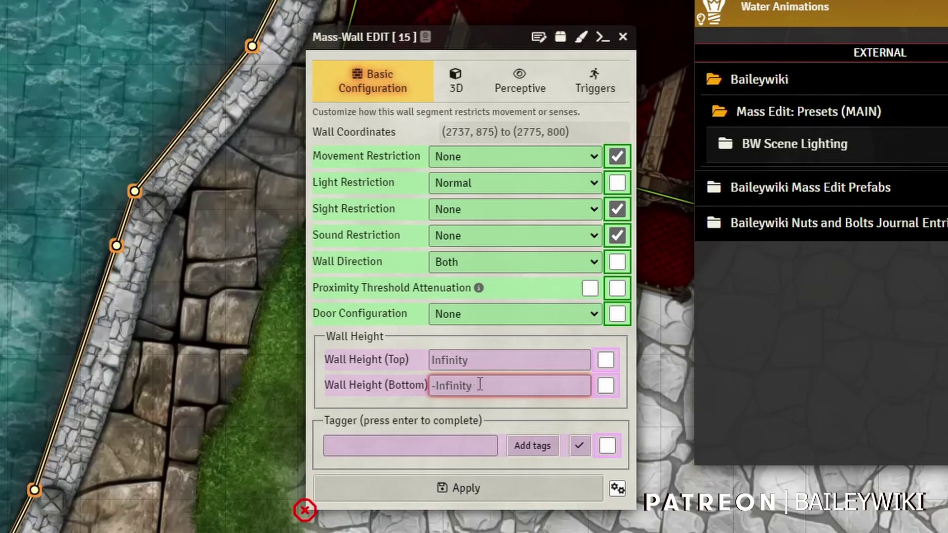
type("0")
left_click(461, 359)
type("0")
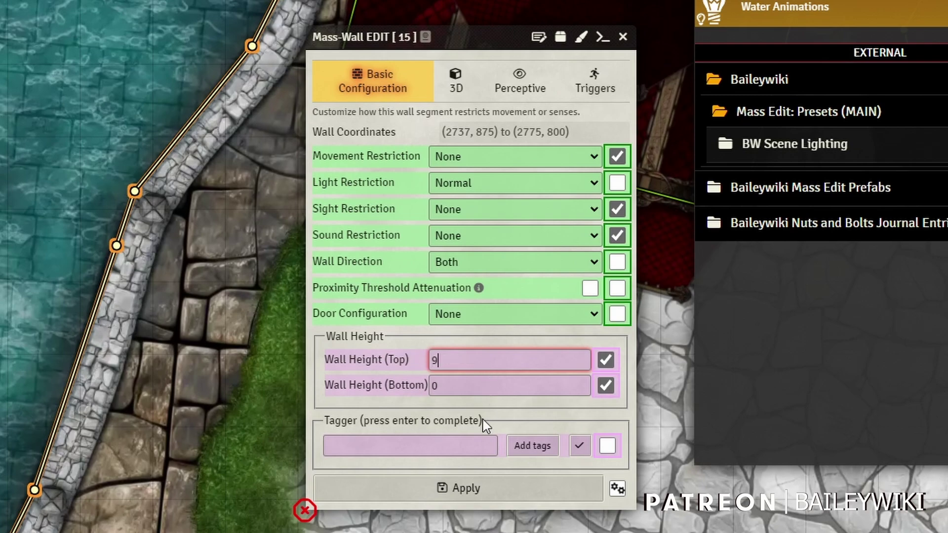
left_click(464, 487)
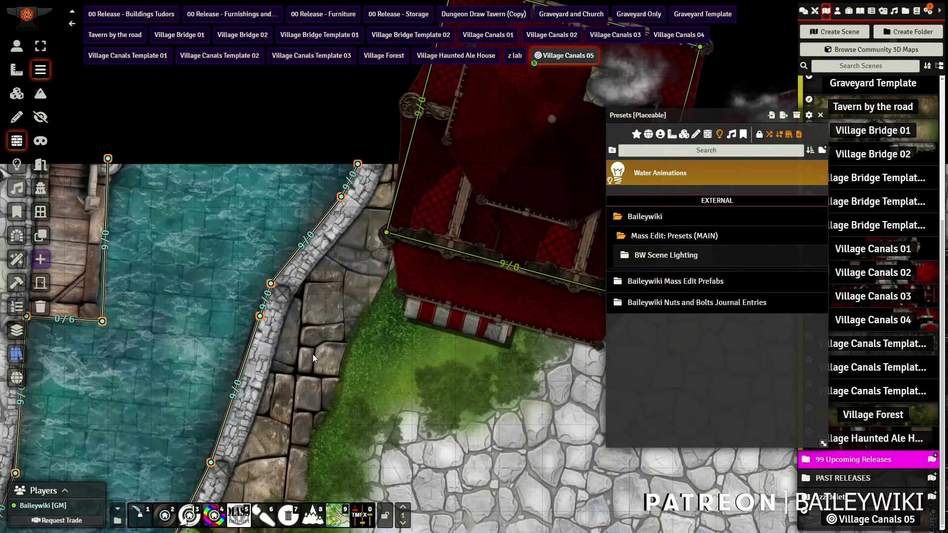
Draw walls cloning the last wall's settings from the bridge down the southern canal's west bank and around the curved wooden dock
left_click_drag(206, 233, 275, 147)
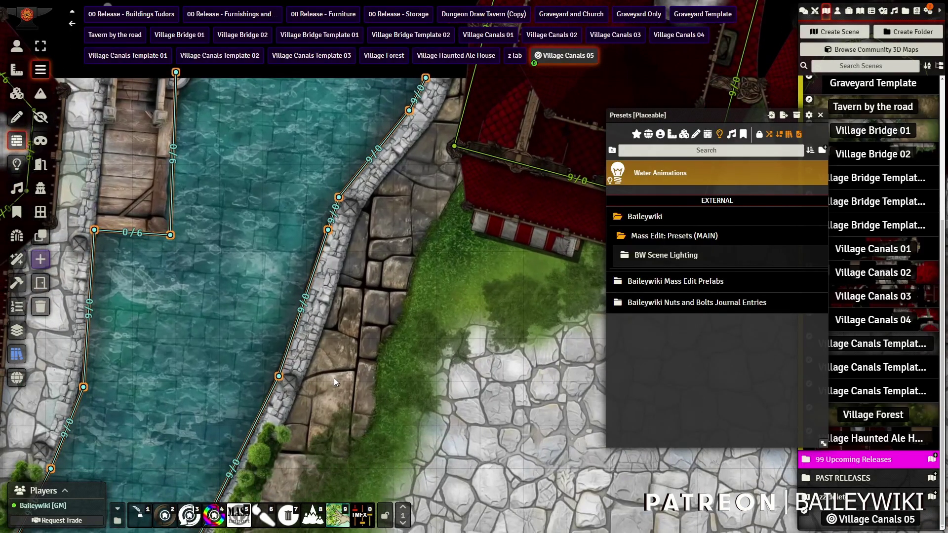
scroll(335, 385, "down", 4)
left_click_drag(374, 422, 447, 233)
left_click(39, 236)
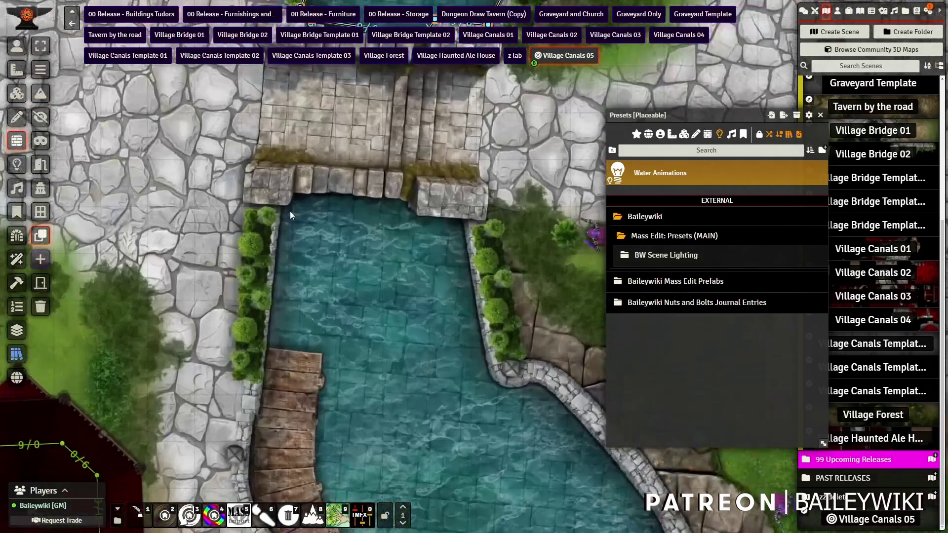
left_click_drag(282, 206, 271, 348)
left_click(323, 354)
left_click(317, 430)
left_click(318, 489)
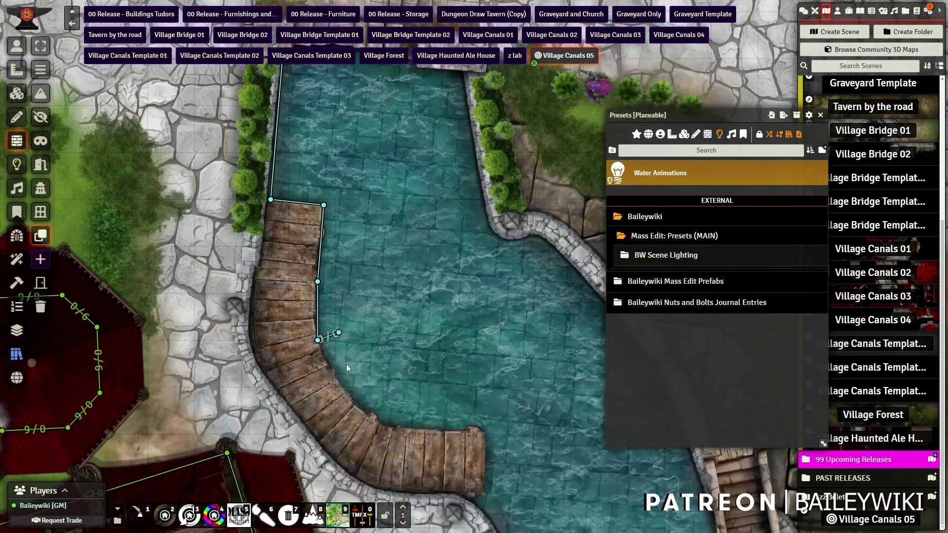
left_click(353, 398)
left_click(394, 428)
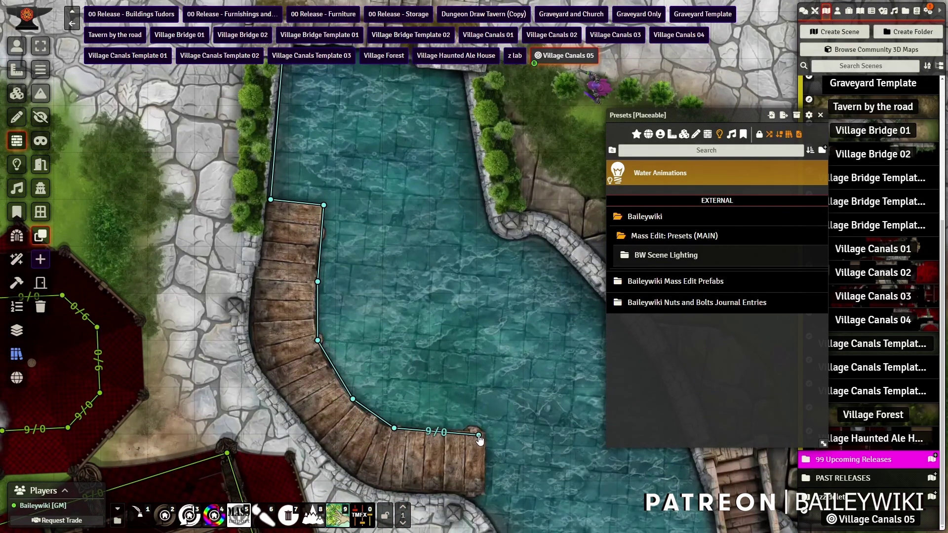
left_click(482, 429)
Continue the cloned wall chain from the curved dock down the west bank to the scene's south edge
scroll(499, 394, "down", 3)
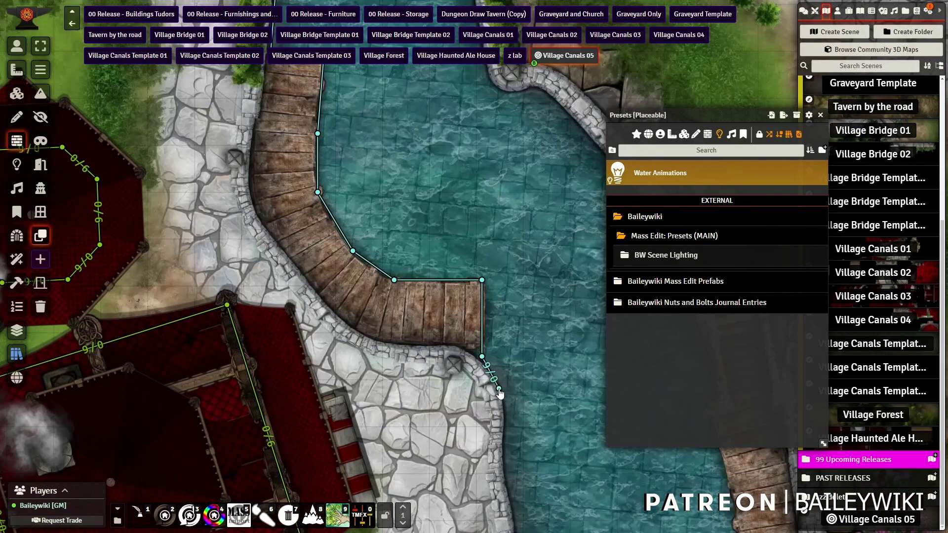
left_click(504, 496)
scroll(516, 448, "down", 3)
Trace the southern canal's east bank with cloned walls, past the dock stairs and up to the bridge, closing the outline
left_click_drag(541, 473, 418, 461)
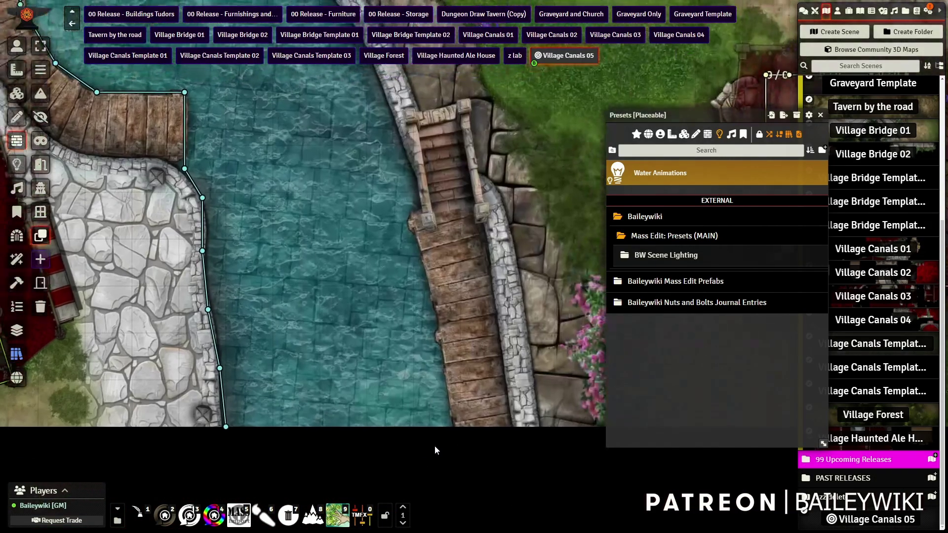
scroll(409, 161, "up", 3)
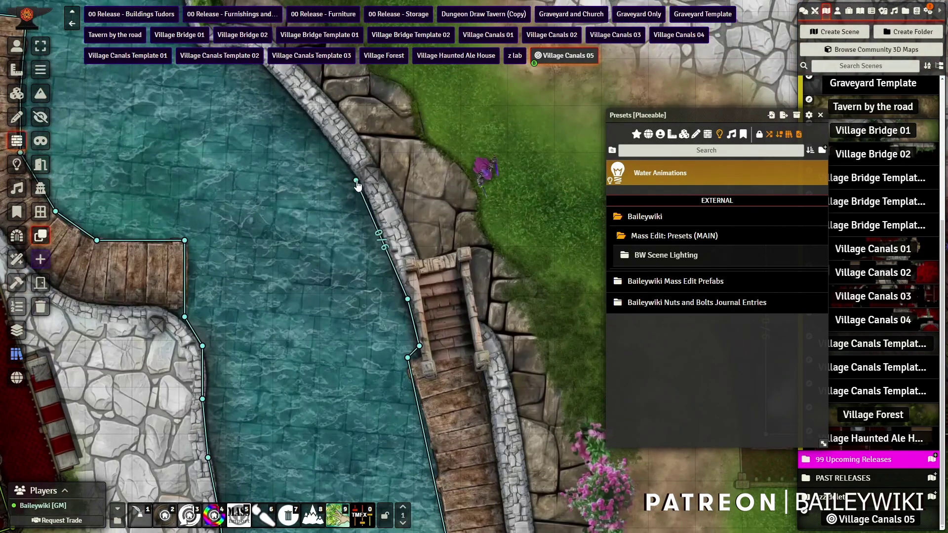
left_click(326, 134)
scroll(316, 148, "up", 3)
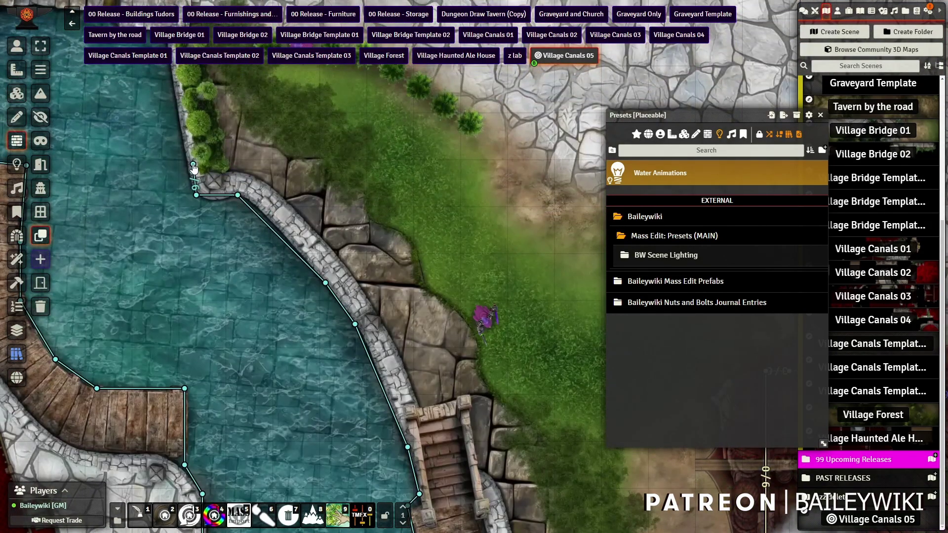
scroll(194, 169, "up", 3)
left_click(104, 162)
scroll(105, 163, "left", 3)
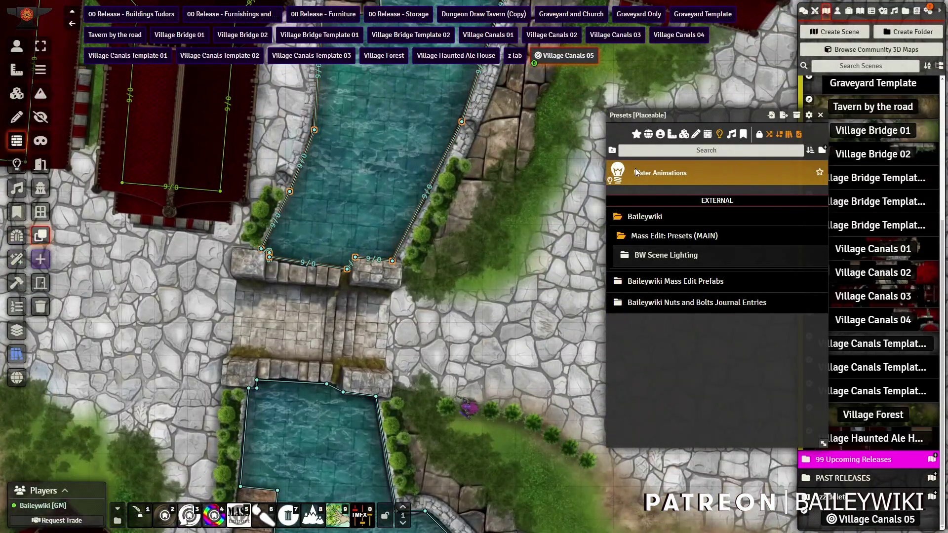
Edit the Water Animations light preset so its top height is 9 and its bottom height is 0, and apply the changes
right_click(679, 179)
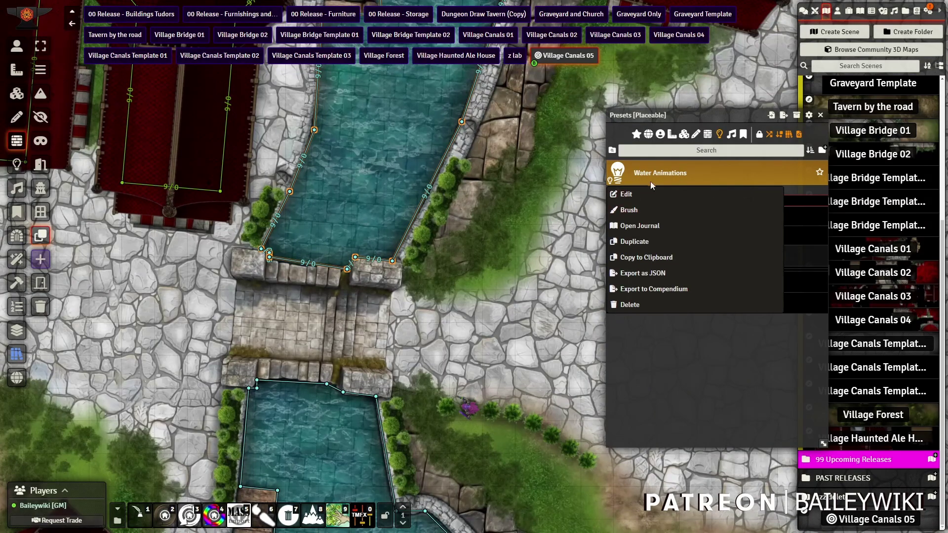
left_click(625, 195)
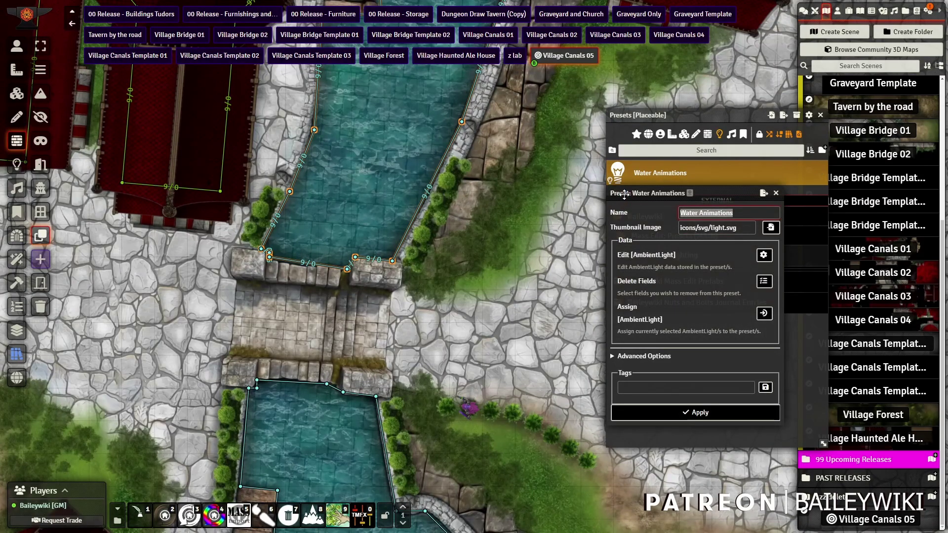
left_click(762, 256)
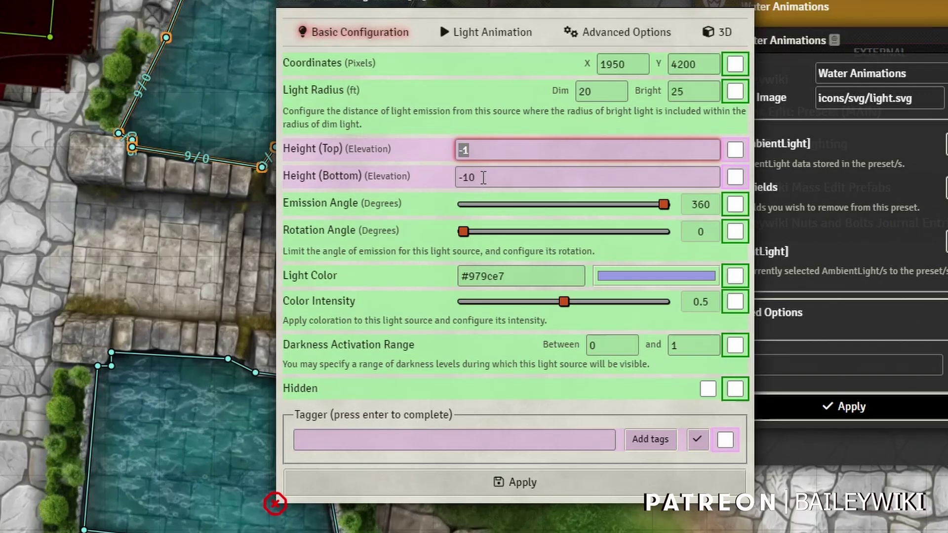
type("9")
left_click_drag(495, 178, 468, 179)
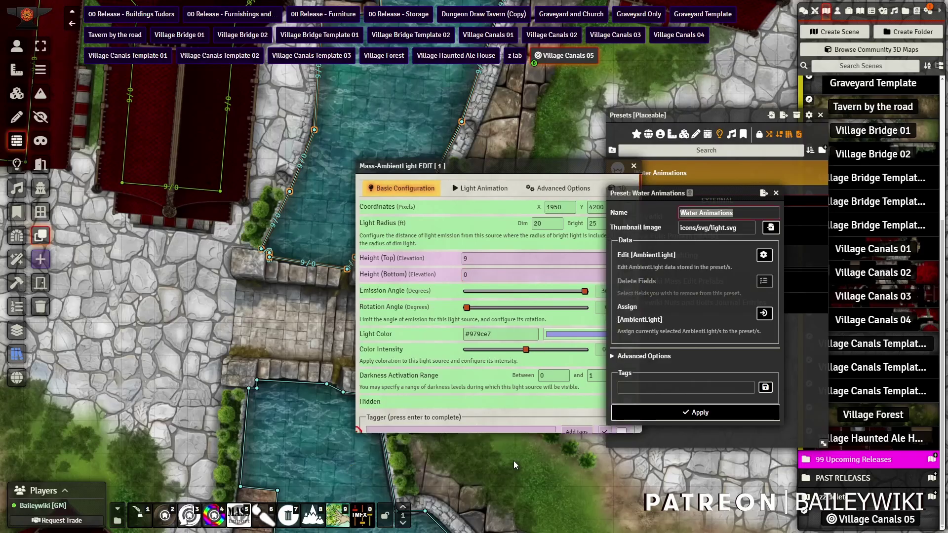
left_click(554, 481)
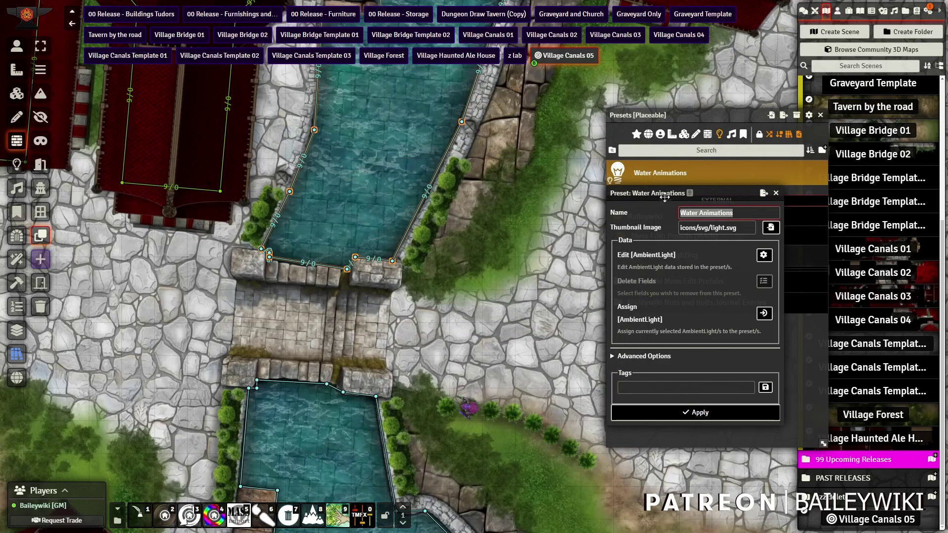
left_click(682, 410)
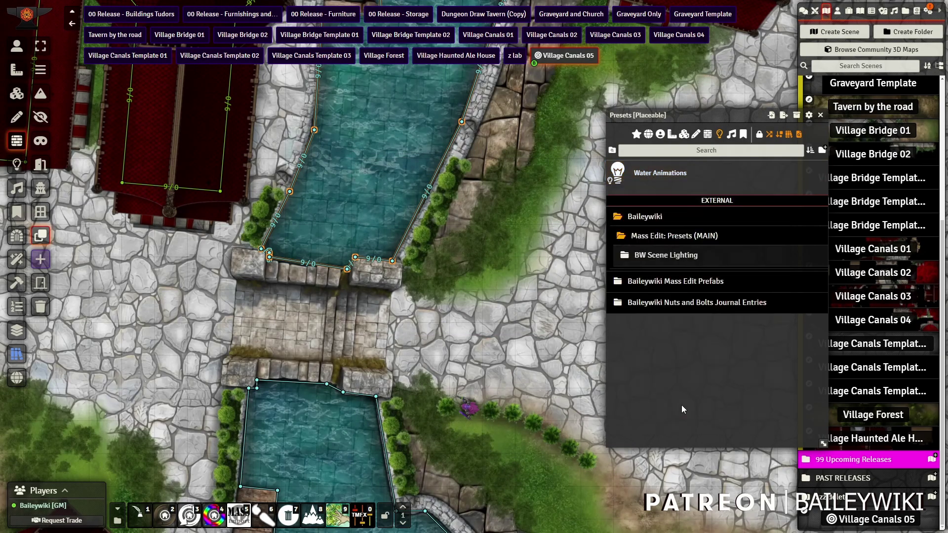
Brush Water Animations lights into the canal north of the bridge and along the southern canal
right_click(659, 172)
left_click(635, 208)
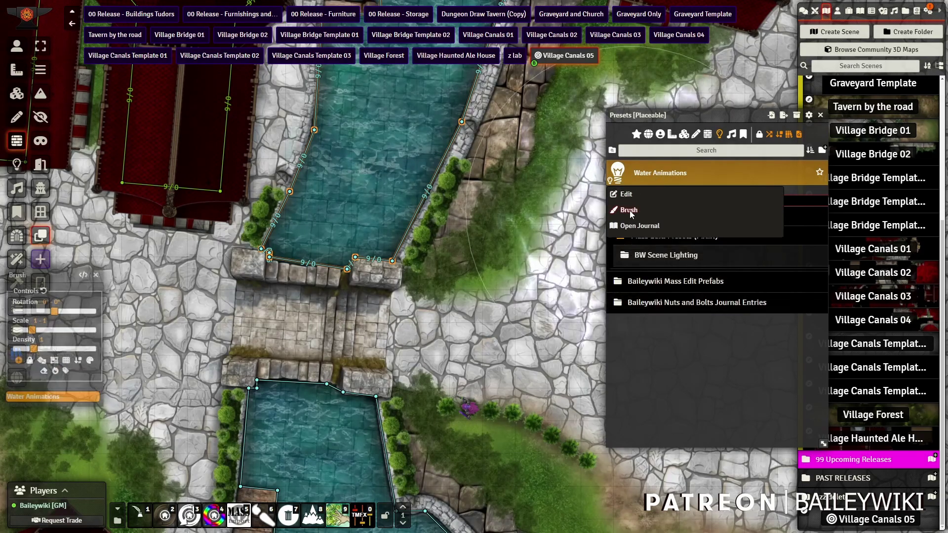
mouse_move(386, 109)
left_mouse_down()
mouse_move(369, 289)
mouse_move(396, 239)
left_mouse_up()
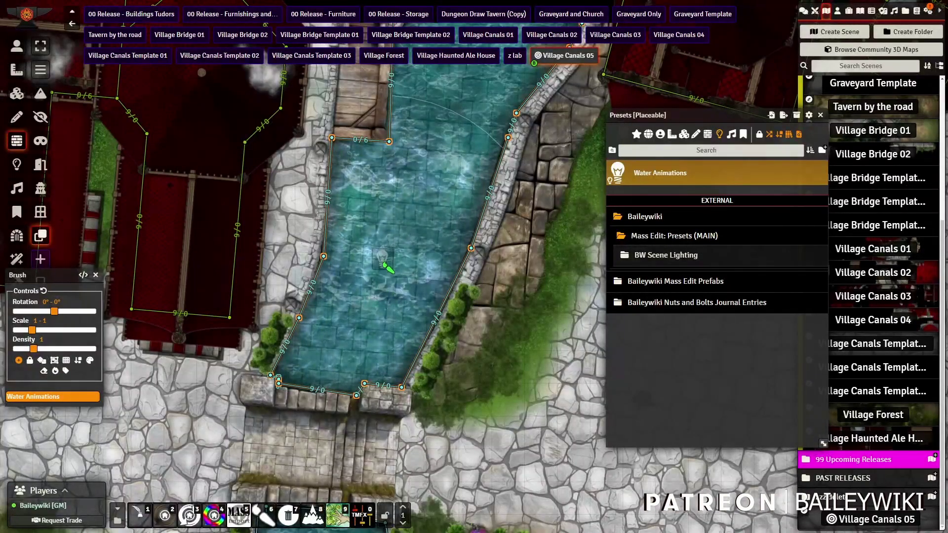
left_click_drag(471, 197, 455, 299)
left_click_drag(419, 486, 487, 34)
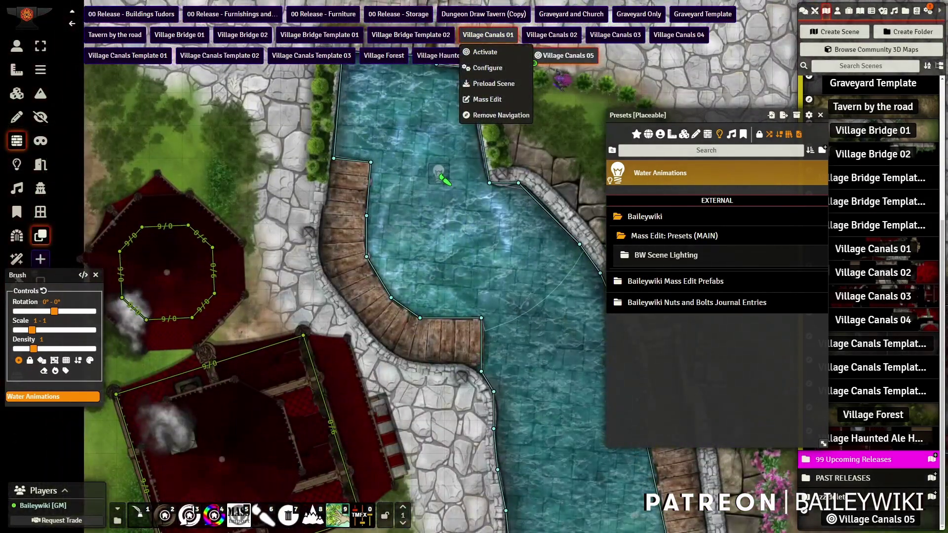
left_click(453, 246)
left_click_drag(568, 356, 449, 95)
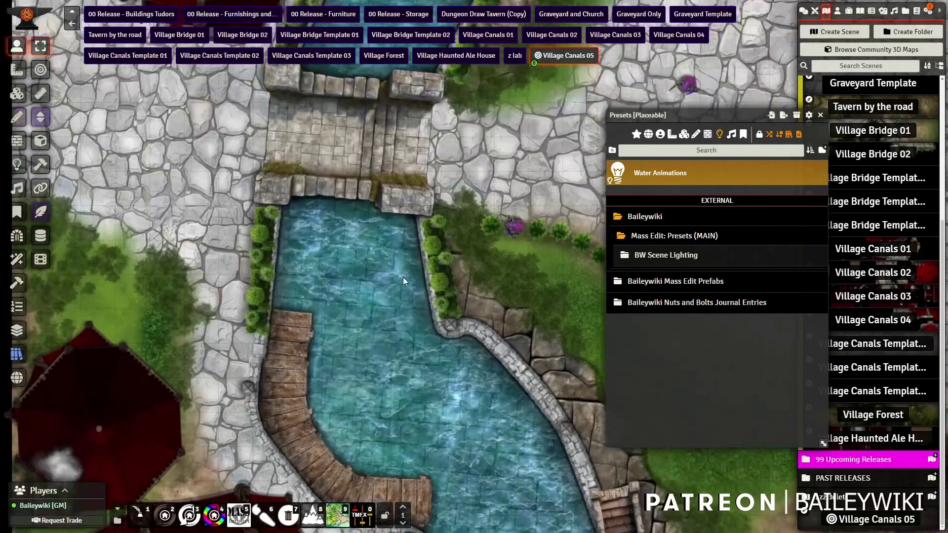
Try moving the purple token into the southern canal's water and undo the move
scroll(403, 277, "up", 5)
left_click_drag(408, 287, 308, 153)
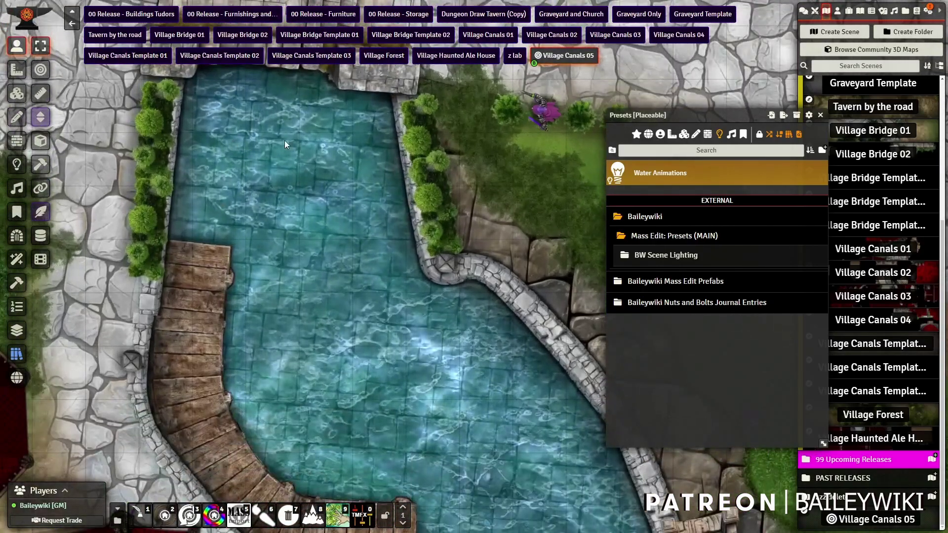
scroll(464, 355, "down", 6)
left_click_drag(470, 369, 360, 382)
mouse_move(414, 167)
left_mouse_down()
mouse_move(368, 163)
mouse_move(257, 210)
left_mouse_up()
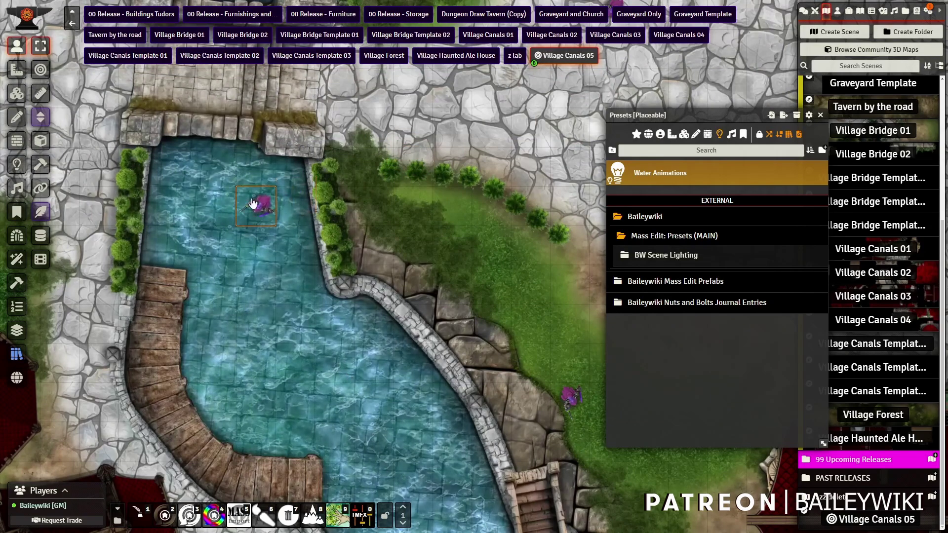
key("ctrl+z")
left_click_drag(475, 292, 507, 276)
Transition the scene to night, collapse the scene navigation, and return to the token controls
left_click(17, 164)
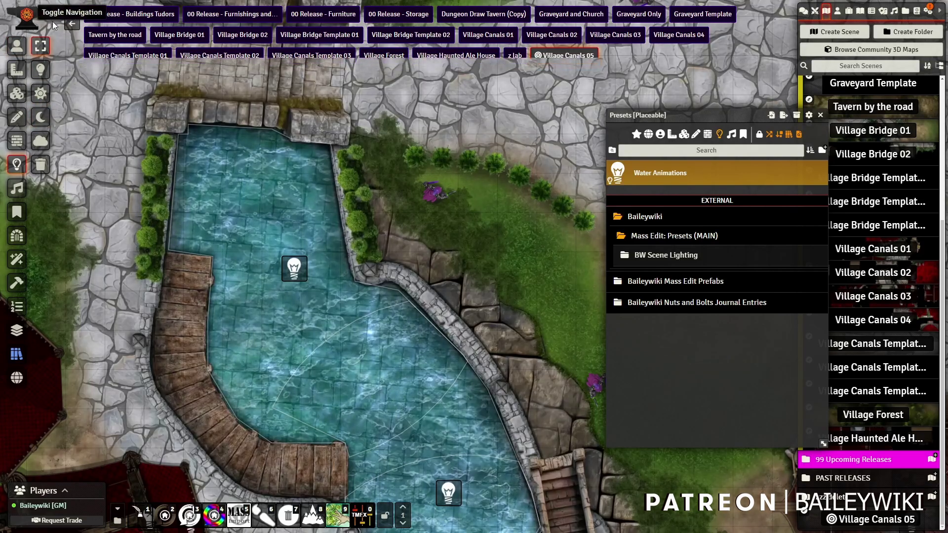
left_click(40, 45)
left_click(17, 46)
scroll(561, 276, "down", 5)
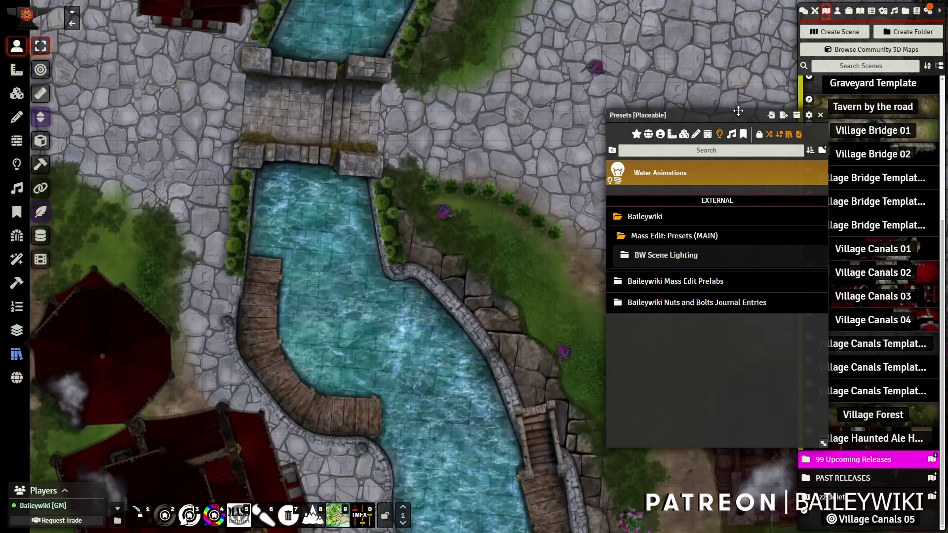
Move the Presets window aside and select the purple token beside the southern canal to examine its view of the night scene
left_click_drag(736, 116, 855, 104)
left_click_drag(567, 211, 468, 174)
left_click(348, 174)
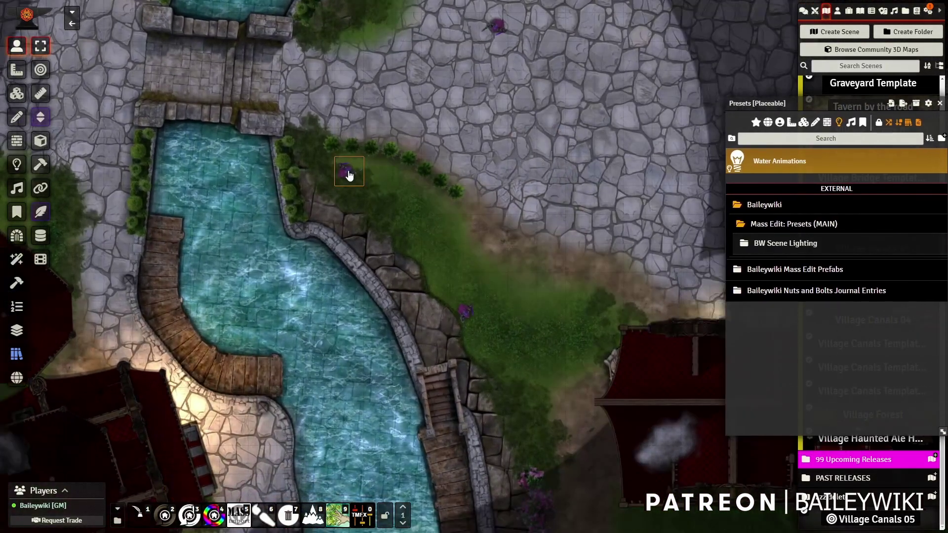
scroll(403, 304, "down", 5)
scroll(477, 221, "down", 3)
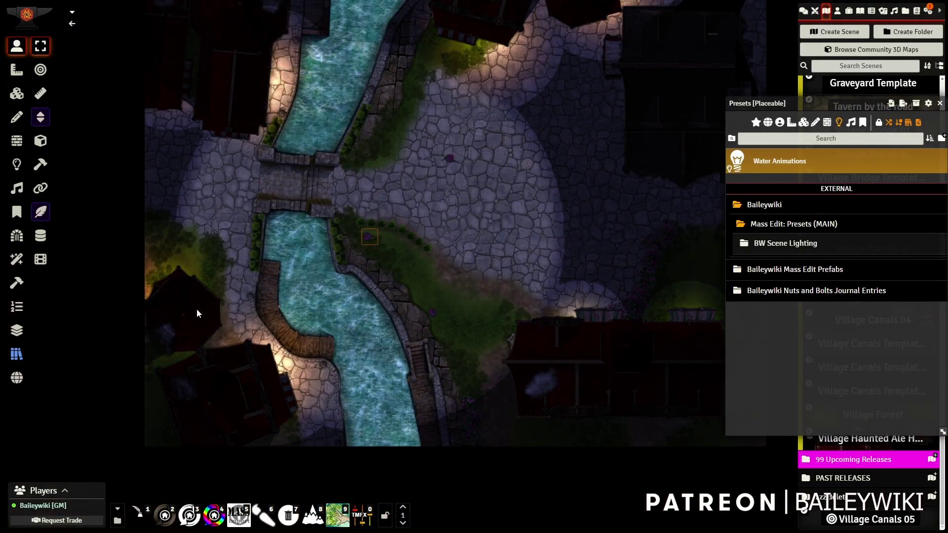
scroll(405, 226, "up", 3)
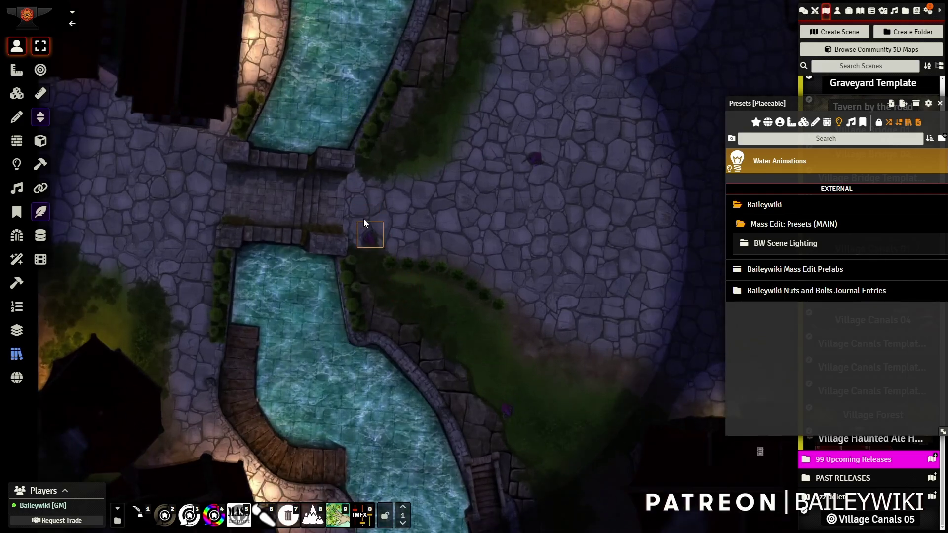
Move the purple token around the bridge end and across the plaza toward the southeastern building's front door
left_click_drag(310, 165, 383, 265)
left_click_drag(487, 313, 464, 234)
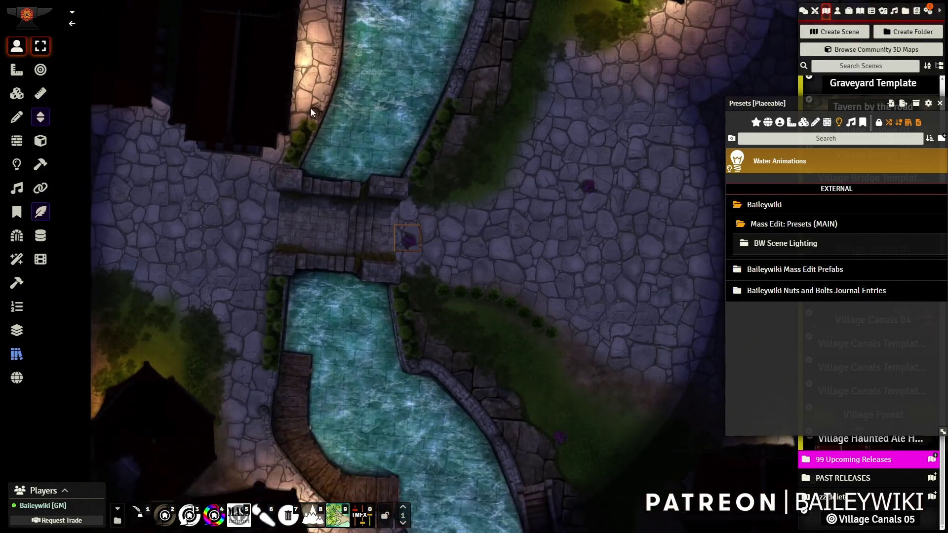
scroll(198, 317, "down", 5)
left_click_drag(304, 392, 188, 368)
left_click_drag(565, 353, 427, 245)
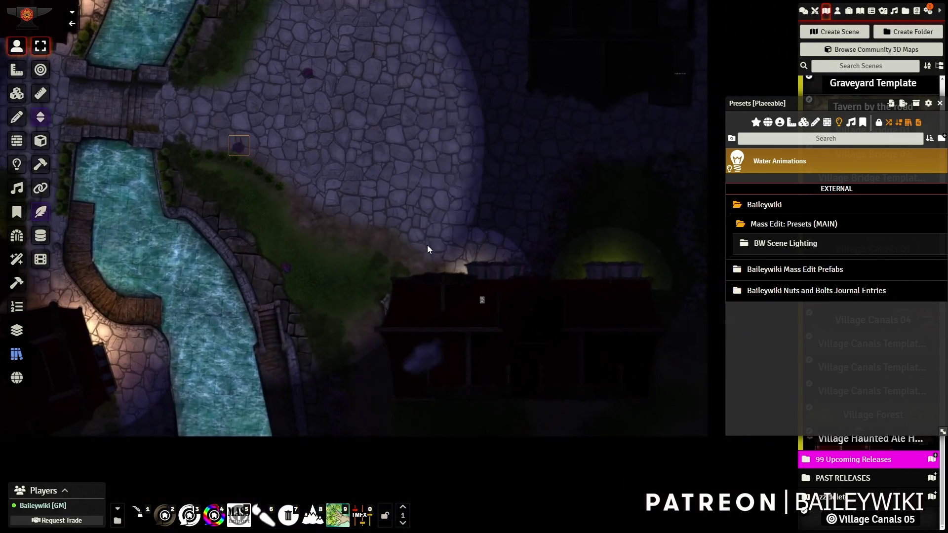
left_click_drag(383, 213, 484, 238)
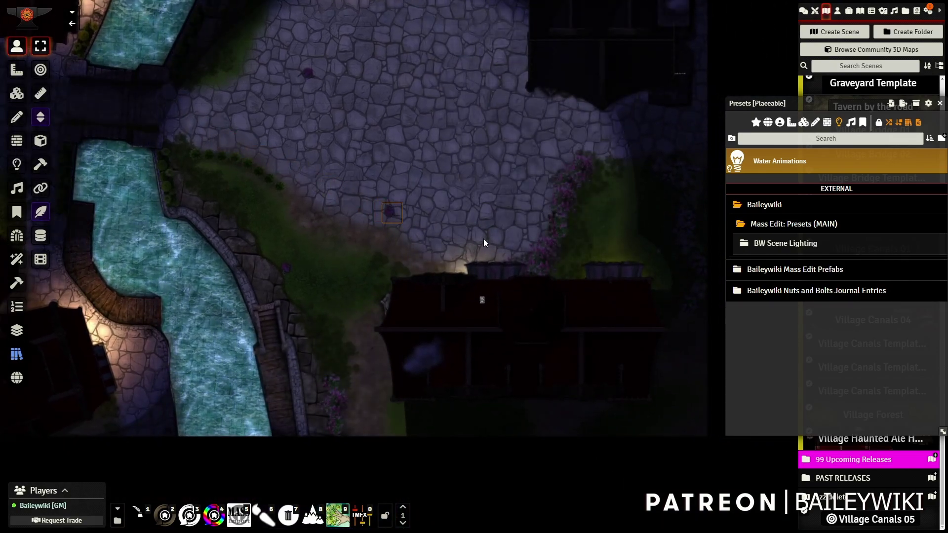
Open the southeastern building's front door and walk the token inside
left_click(482, 299)
key("Down")
key("Down")
key("Down")
left_click_drag(512, 325, 459, 168)
scroll(457, 120, "up", 10)
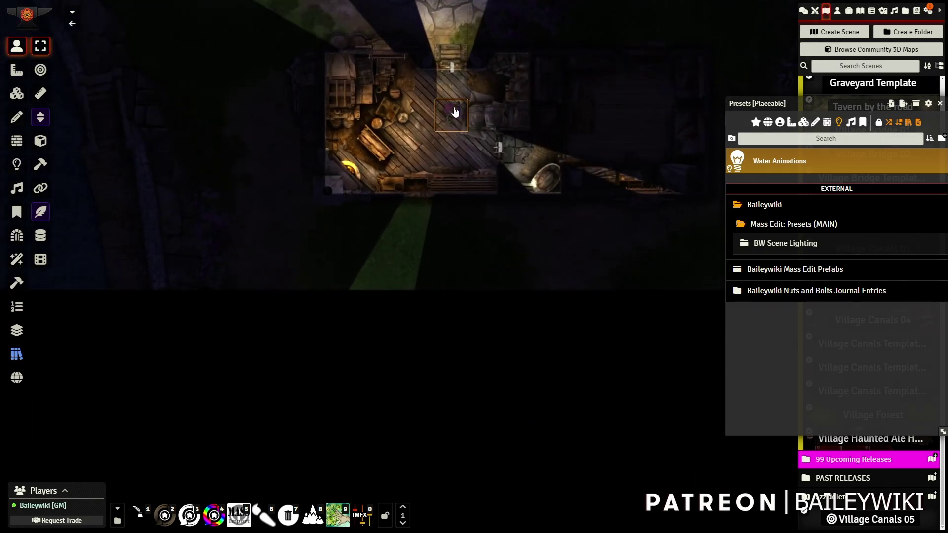
Close the front door behind the token and walk it east to the interior hallway door
left_click(450, 67)
key("Right")
key("Down")
key("Right")
key("Right")
key("Right")
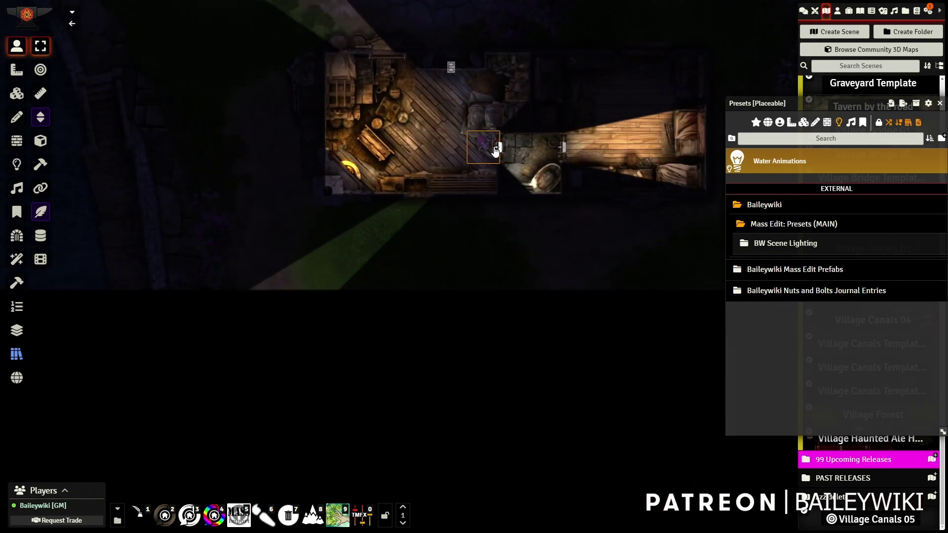
Walk the token through the hallway into the building's east room, operating the doors, and leave by that room's north door
left_click(499, 148)
key("Right")
key("Right")
key("Up")
key("Up")
left_click(644, 68)
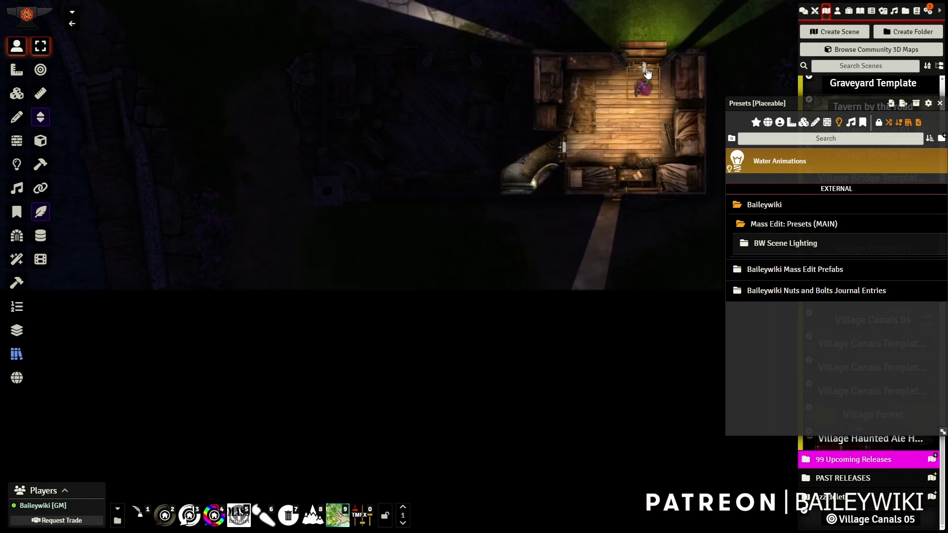
key("Up")
key("Up")
key("Up")
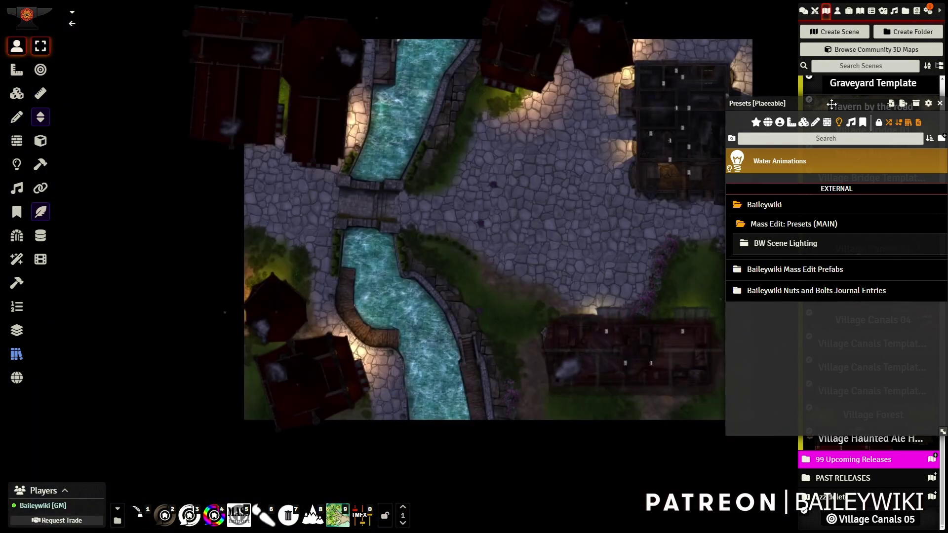
Reposition and enlarge the Presets window, and search the tile presets for "statue"
left_click_drag(839, 122, 191, 75)
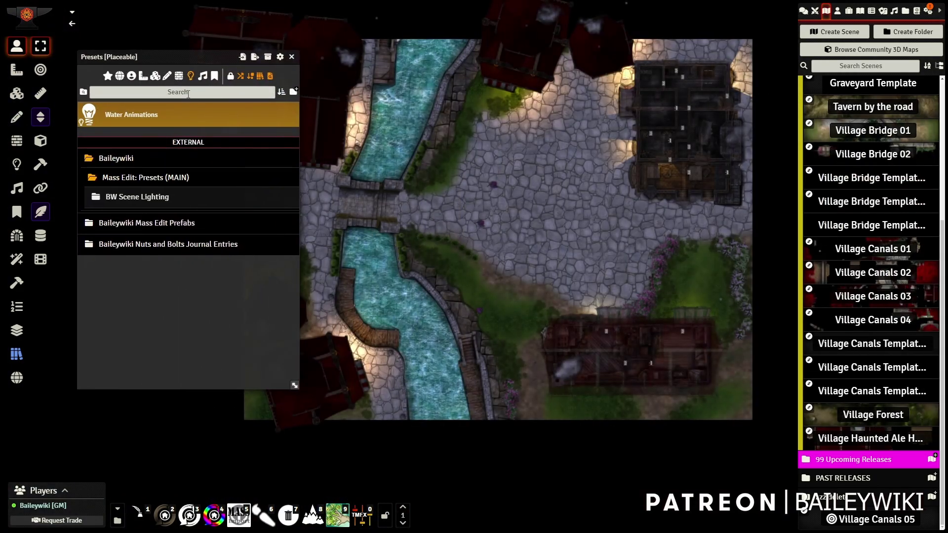
left_click(154, 77)
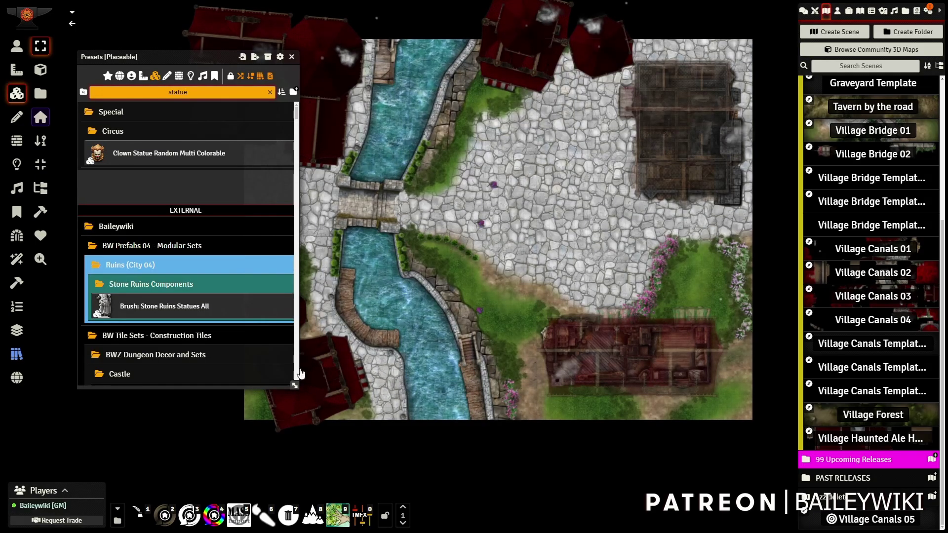
left_click_drag(297, 383, 300, 506)
scroll(203, 286, "down", 7)
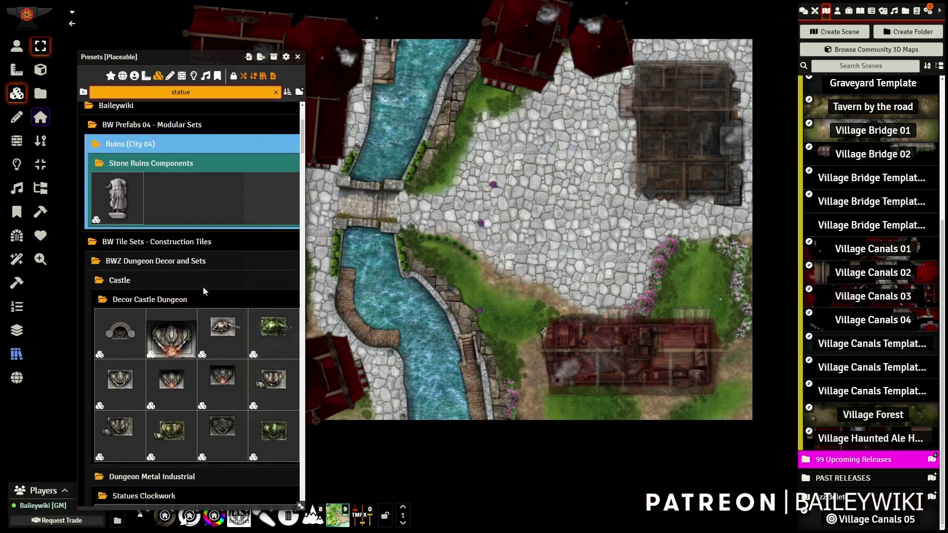
Spawn the bw_statue_angel_004.webp statue from the results, scaled up, in the middle of the plaza east of the bridge
scroll(205, 281, "down", 15)
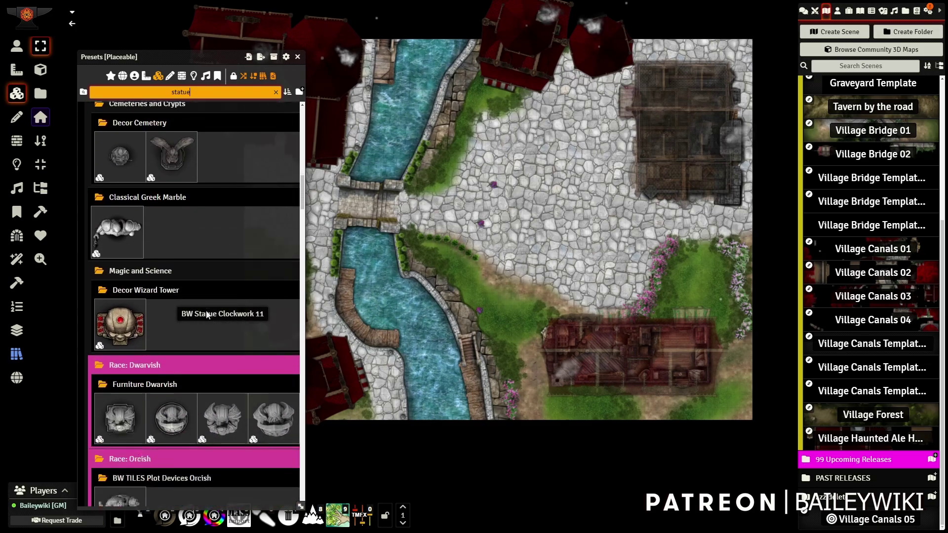
scroll(208, 317, "down", 15)
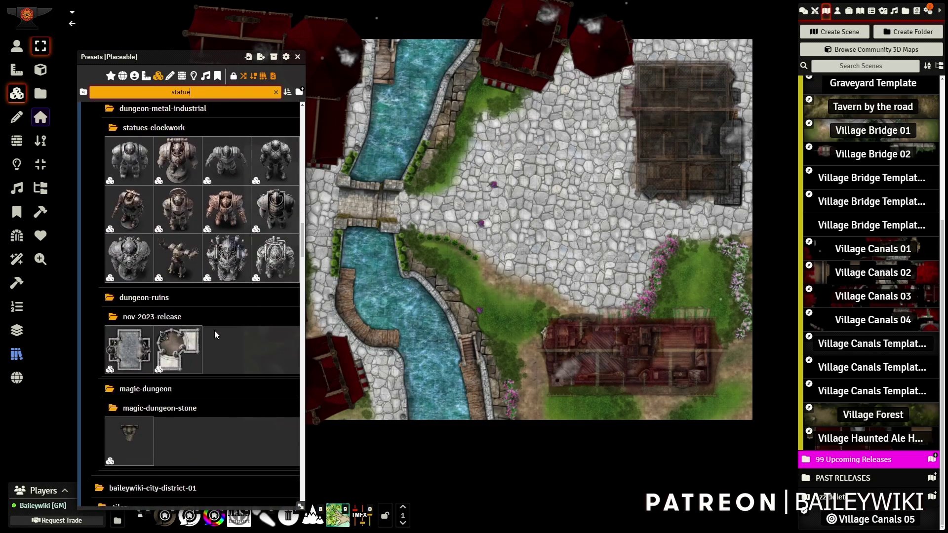
scroll(215, 337, "down", 4)
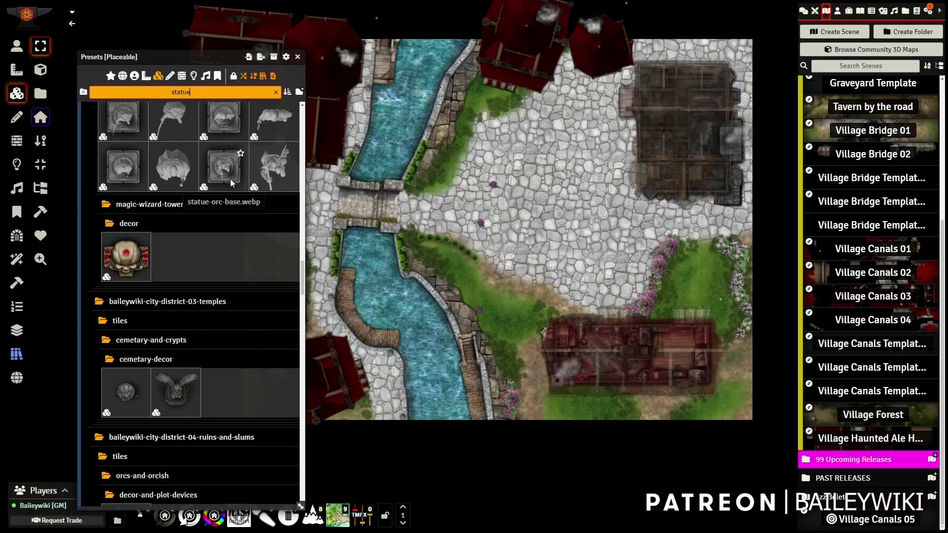
scroll(228, 328, "down", 12)
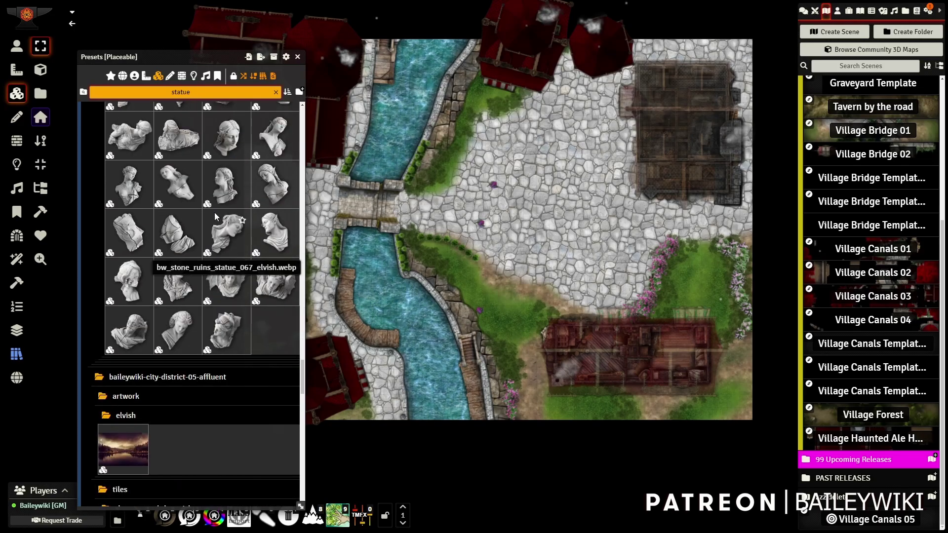
scroll(218, 221, "down", 15)
scroll(229, 315, "down", 6)
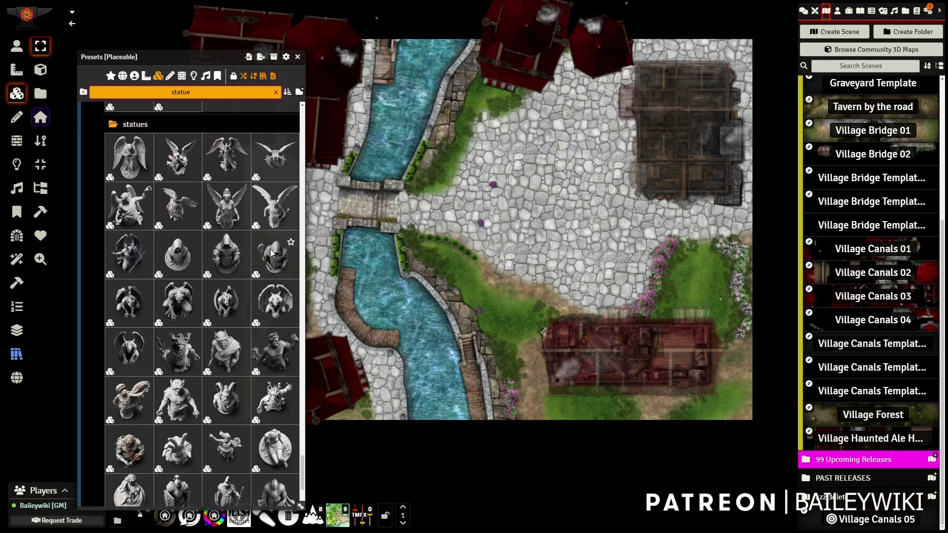
left_click(273, 160)
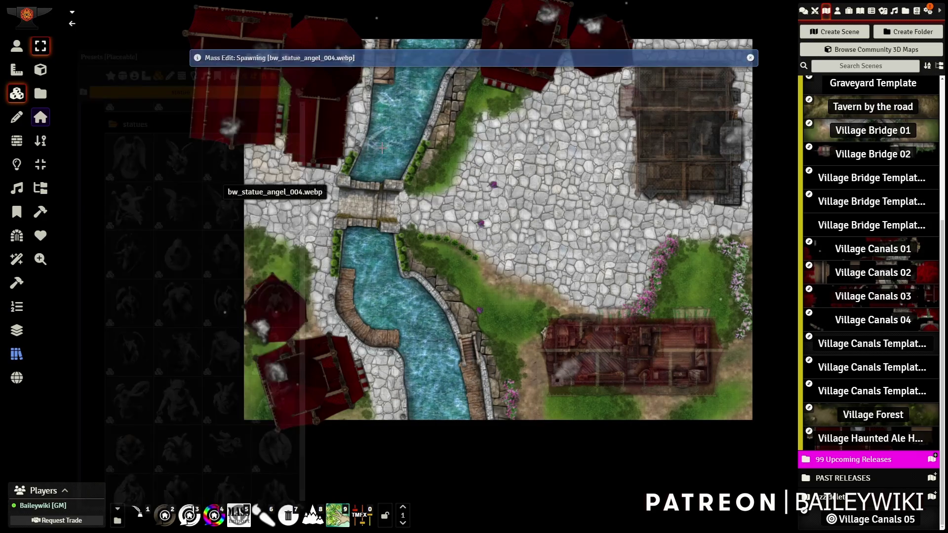
scroll(586, 190, "up", 6)
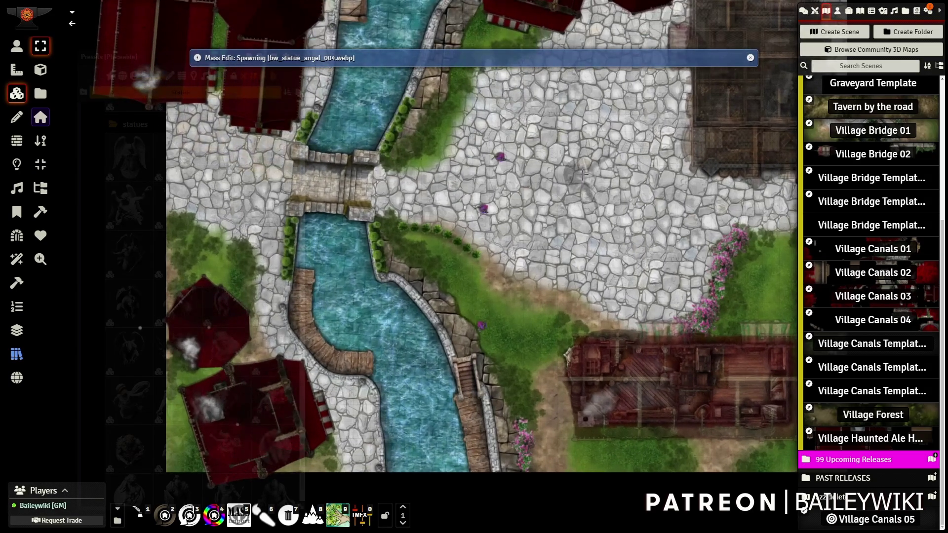
scroll(582, 164, "up", 3)
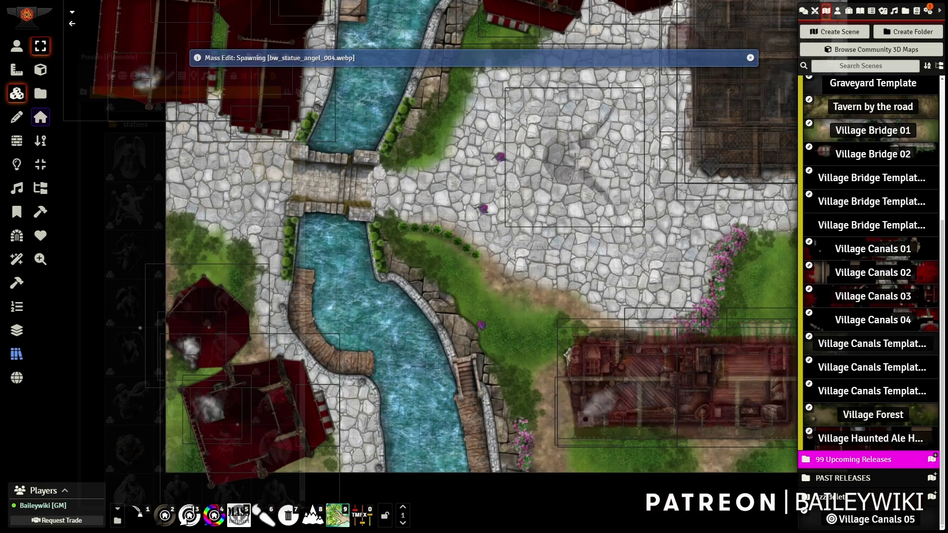
left_click(575, 158)
left_click_drag(558, 272, 660, 311)
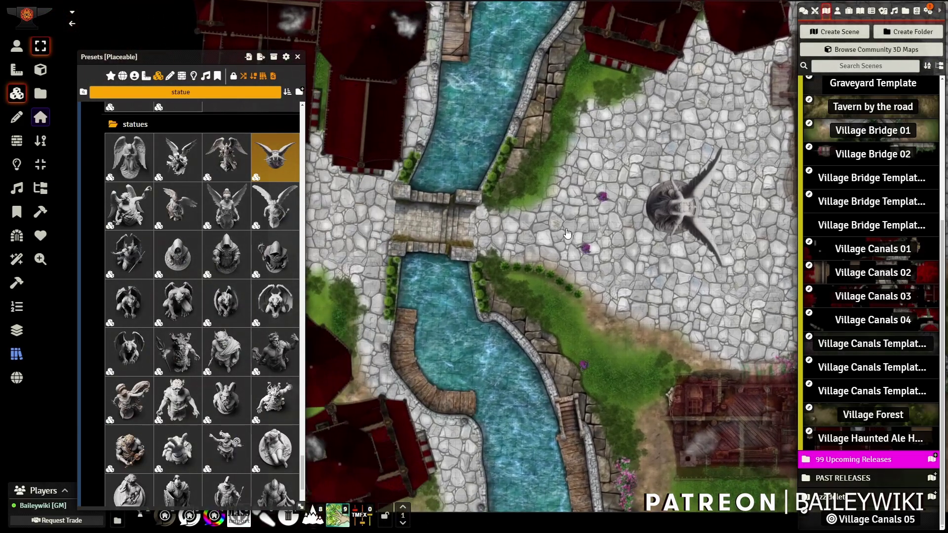
Search the presets for "brush storage" and load the barrels, chests and trunks, crates, and prefabs clutter presets together as a brush
scroll(568, 233, "down", 2)
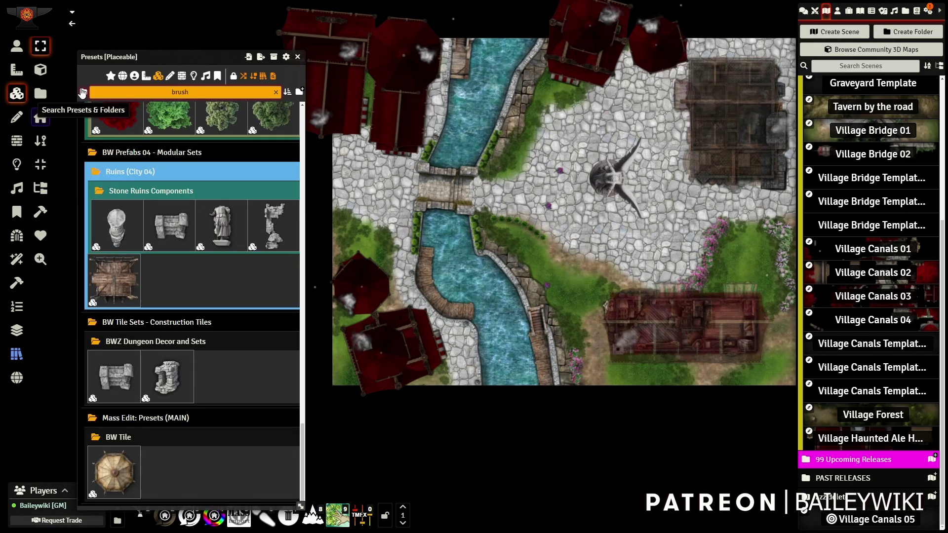
type("ge")
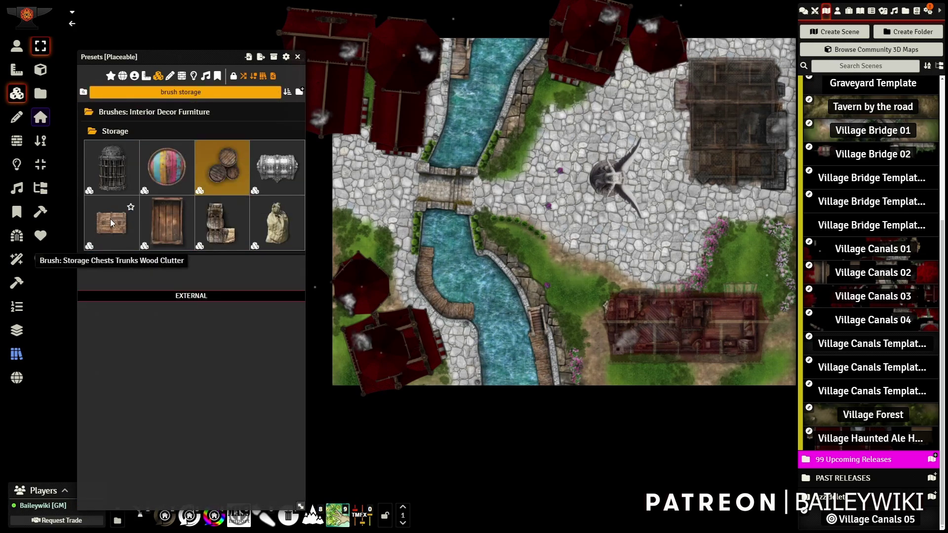
left_click(182, 234)
left_click(228, 231, "ctrl")
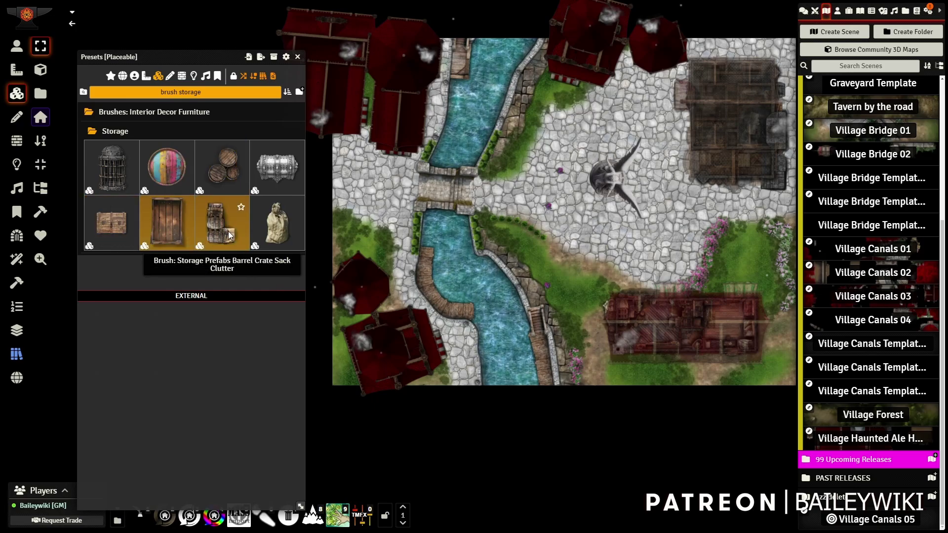
right_click(115, 231)
left_click(106, 275)
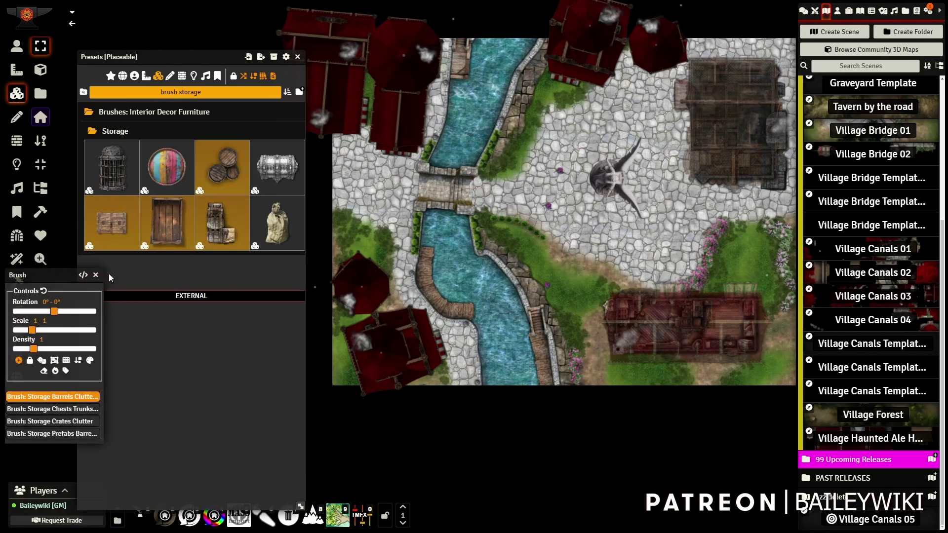
Give the clutter brush the [BW] Drop Shadow Short effect, rotation -55° to 87°, scale 0.8 to 1.15, and random preset selection
left_click(55, 371)
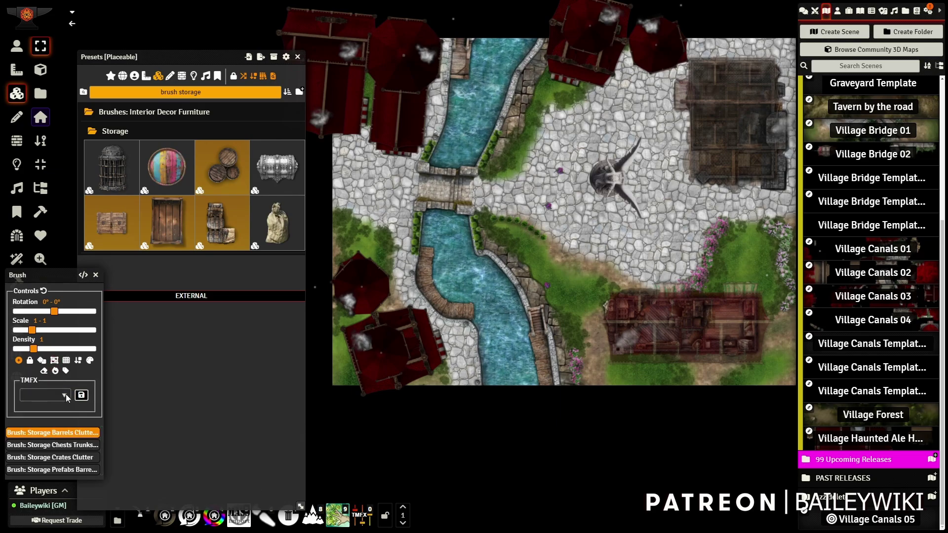
left_click(66, 394)
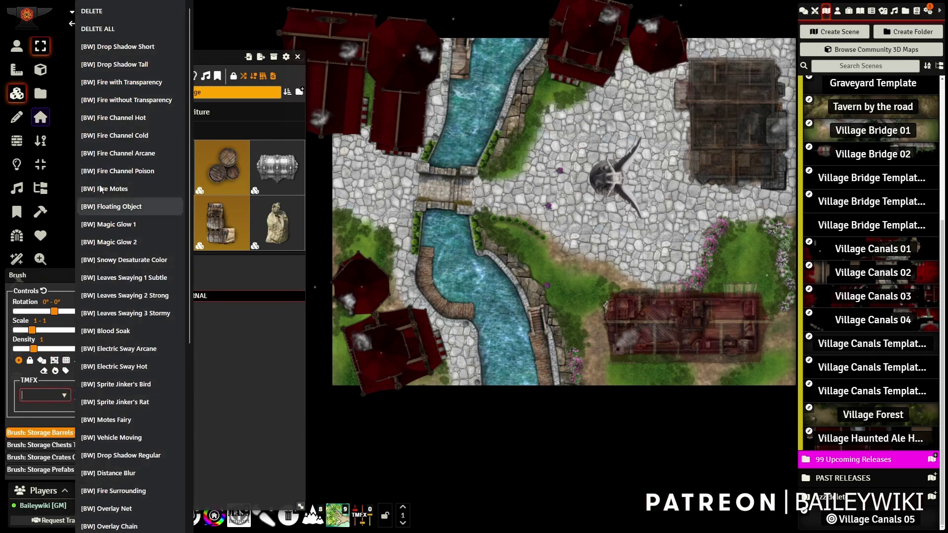
left_click(113, 47)
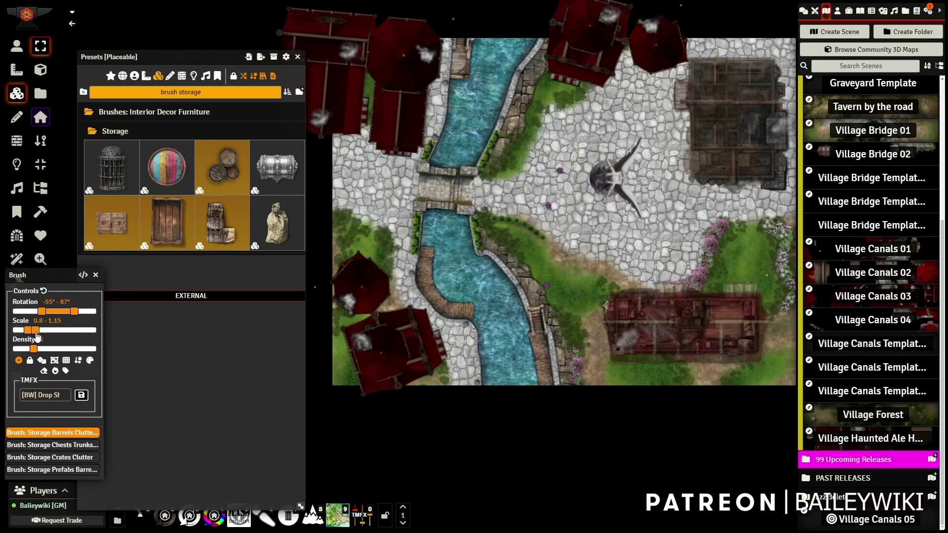
left_click(41, 361)
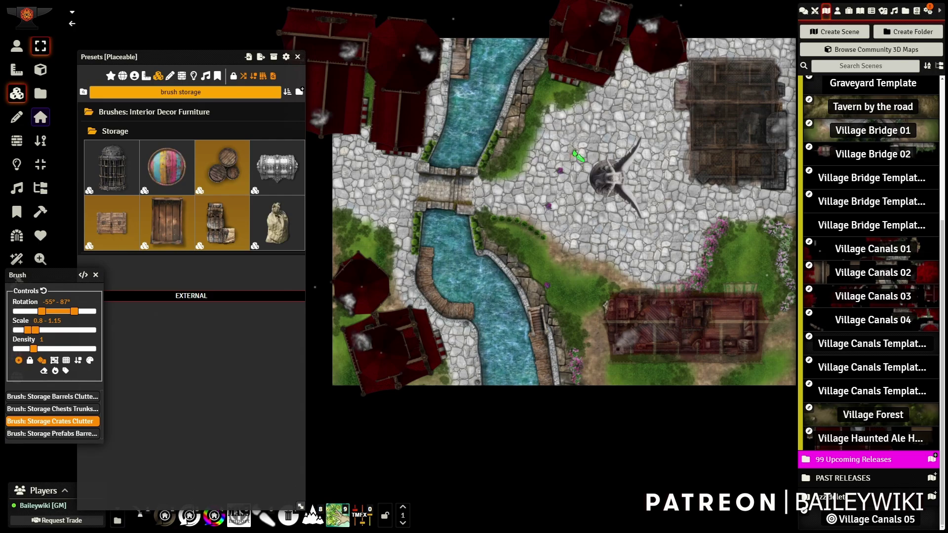
Paint crates and storage clutter against the south side of the red-roofed buildings northwest of the bridge
scroll(557, 146, "up", 12)
left_click_drag(537, 140, 572, 311)
left_click_drag(383, 253, 536, 206)
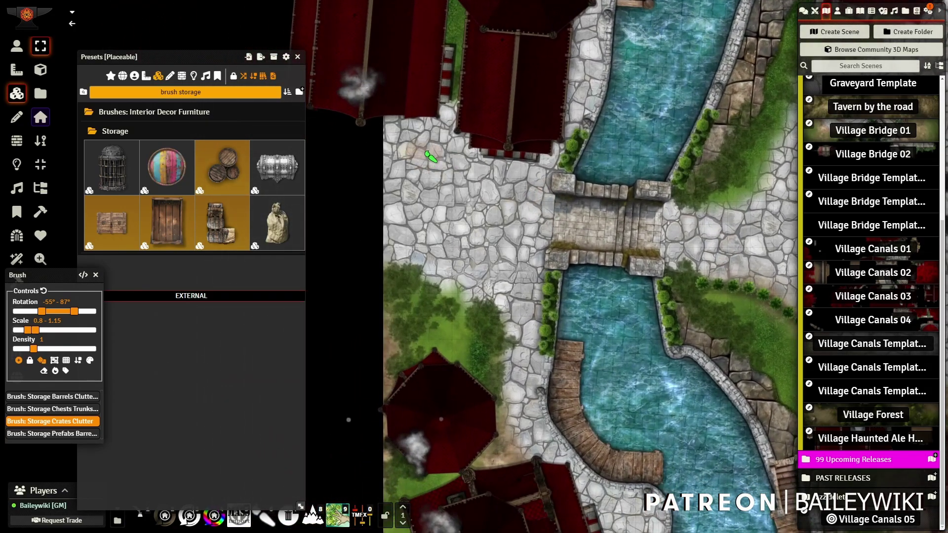
key("alt")
left_click(425, 126)
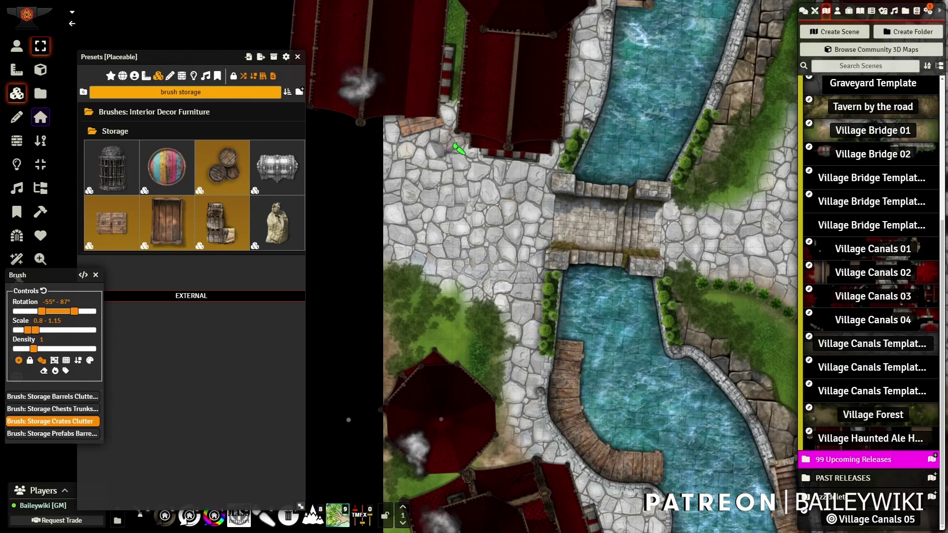
left_click(447, 147)
Paint a barrel-and-crate prefab cluster between the two red-roofed buildings north of the angel statue
left_click_drag(619, 253, 334, 217)
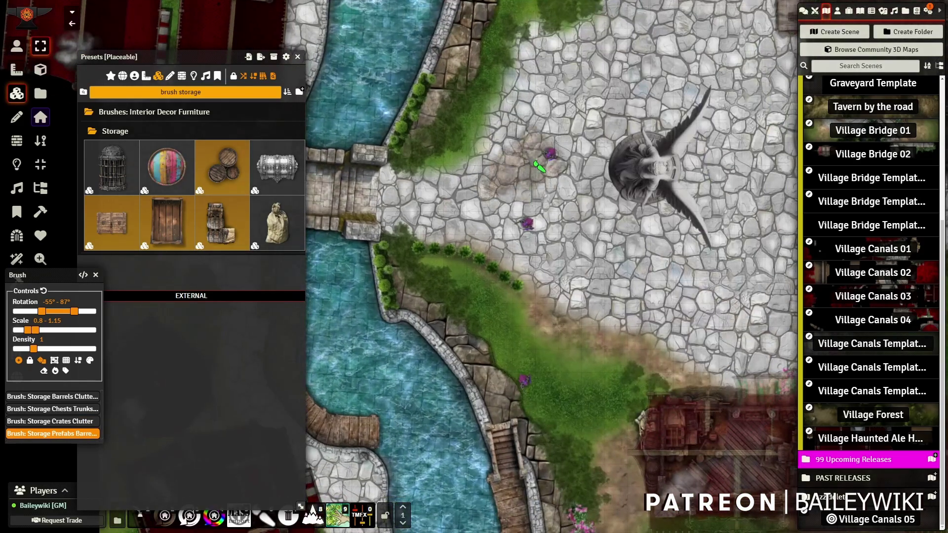
left_click_drag(545, 108, 487, 328)
scroll(451, 278, "down", 2)
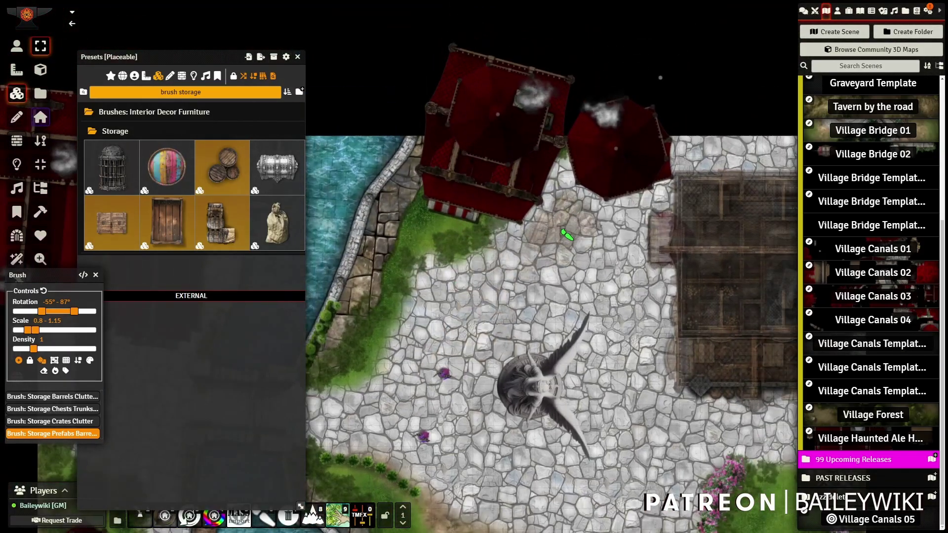
left_click(555, 200)
Paint storage clutter along the west wall of the faded-roof building south of the plaza
left_click_drag(590, 314, 553, 115)
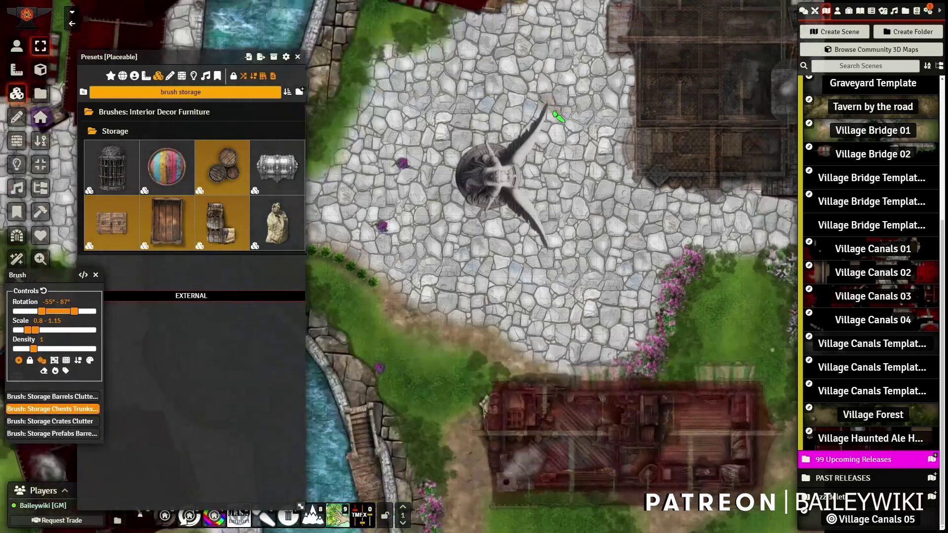
left_click_drag(604, 227, 601, 106)
left_click_drag(609, 174, 533, 218)
left_click_drag(478, 302, 571, 153)
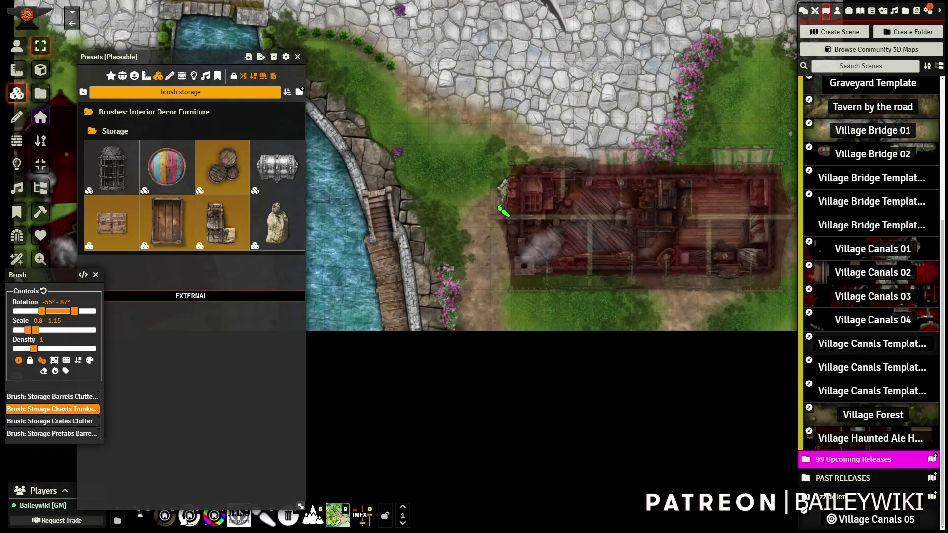
left_click(488, 248)
left_click(496, 245)
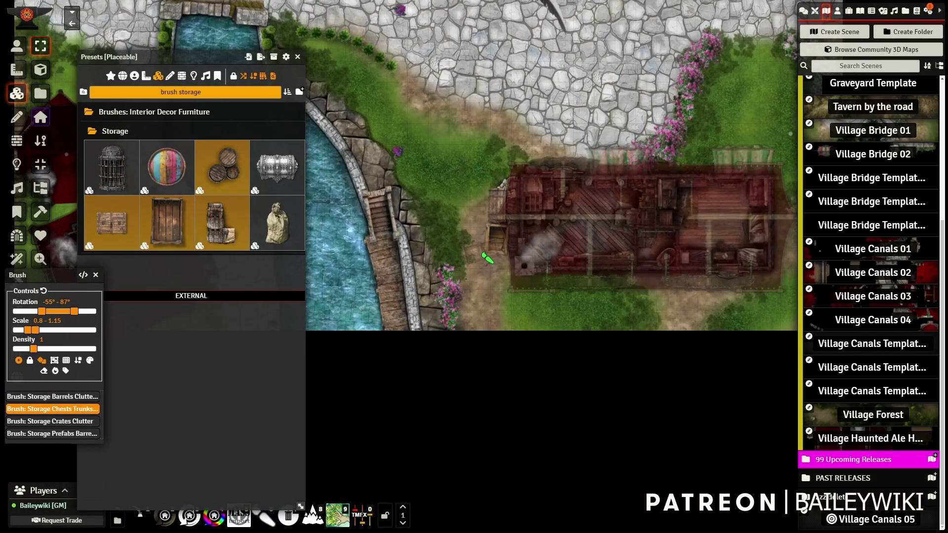
mouse_move(483, 84)
left_mouse_down()
mouse_move(402, 233)
mouse_move(289, 220)
left_mouse_up()
left_click_drag(580, 223, 605, 119)
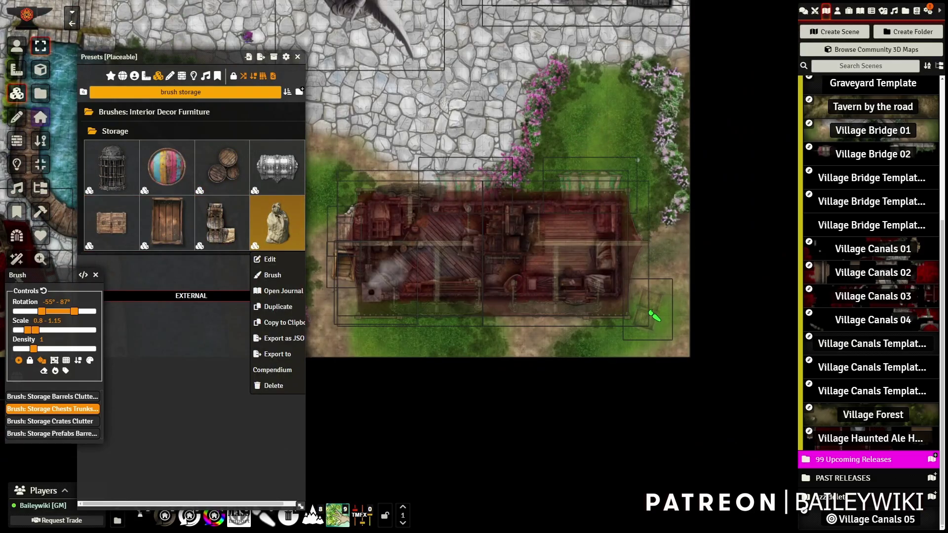
left_click(479, 101)
scroll(479, 101, "down", 1)
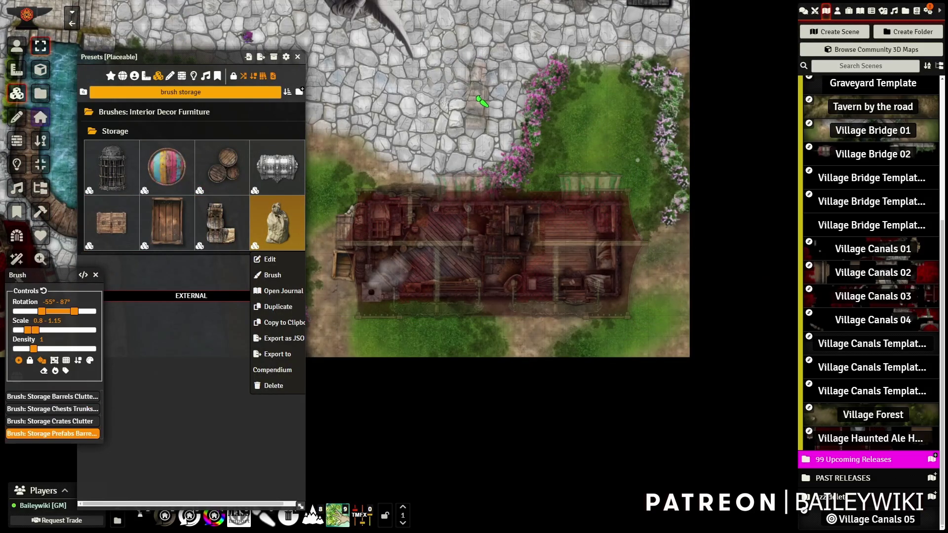
scroll(511, 93, "up", 2)
scroll(499, 96, "down", 1)
scroll(491, 96, "up", 1)
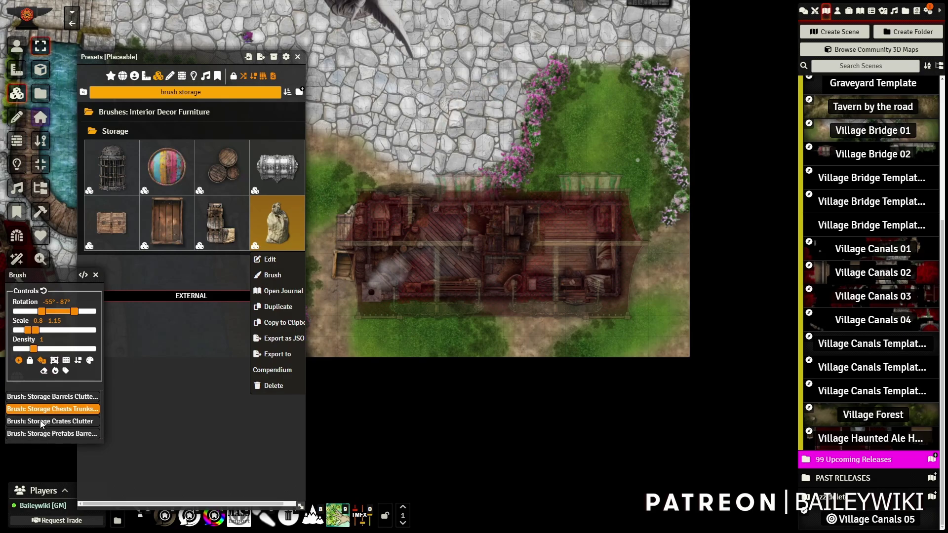
Remove the barrels, chests and trunks, and crates presets from the brush, keeping only the storage prefabs preset
left_click(55, 410)
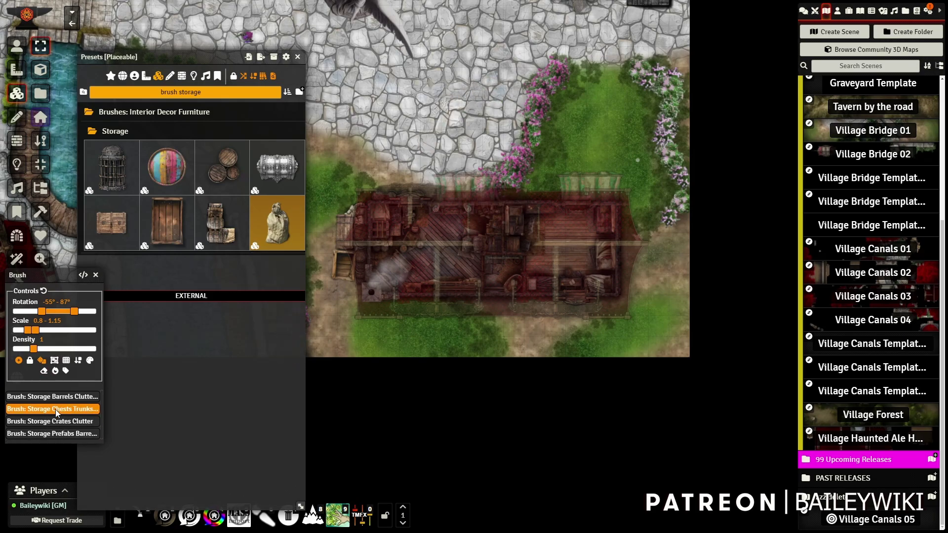
right_click(56, 408)
right_click(57, 397)
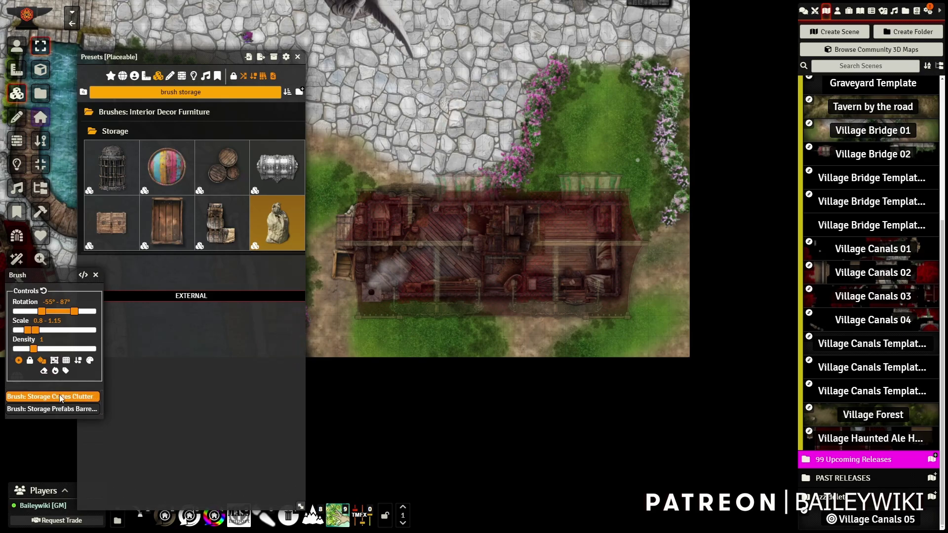
right_click(63, 398)
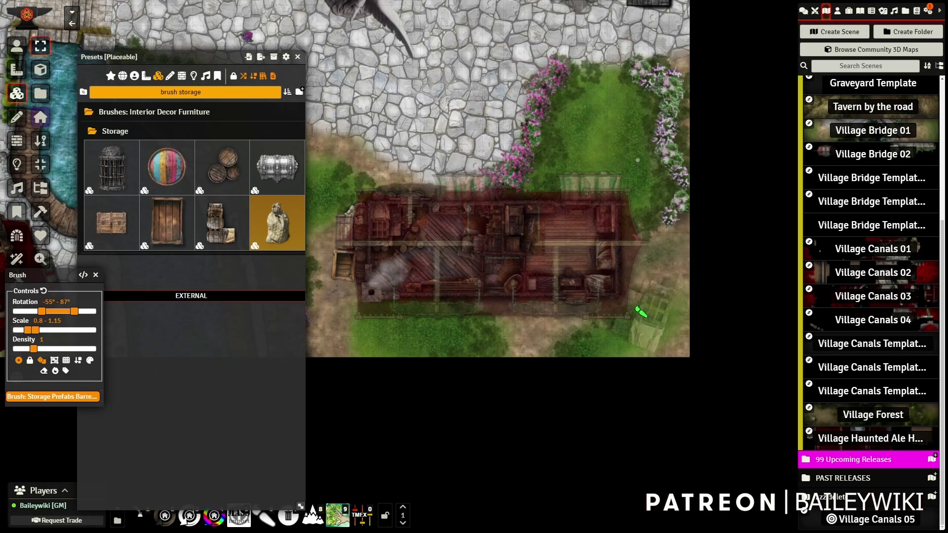
Paint storage prefab clusters at the southern building's southeast corner and around the red-roofed buildings in the map's southwest
scroll(640, 314, "down", 1)
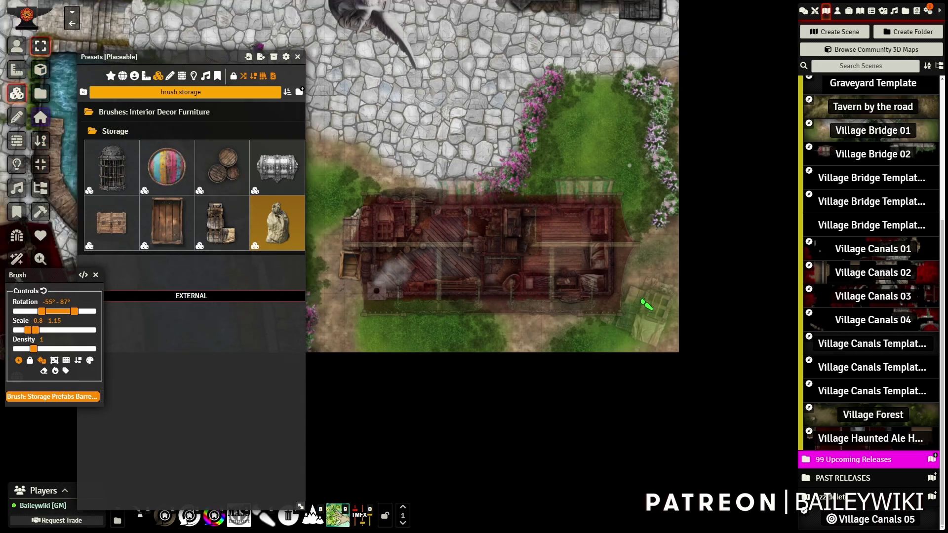
left_click(627, 306)
left_click_drag(395, 74, 630, 241)
mouse_move(390, 143)
left_mouse_down()
mouse_move(658, 186)
mouse_move(661, 172)
left_mouse_up()
left_click_drag(463, 203, 589, 125)
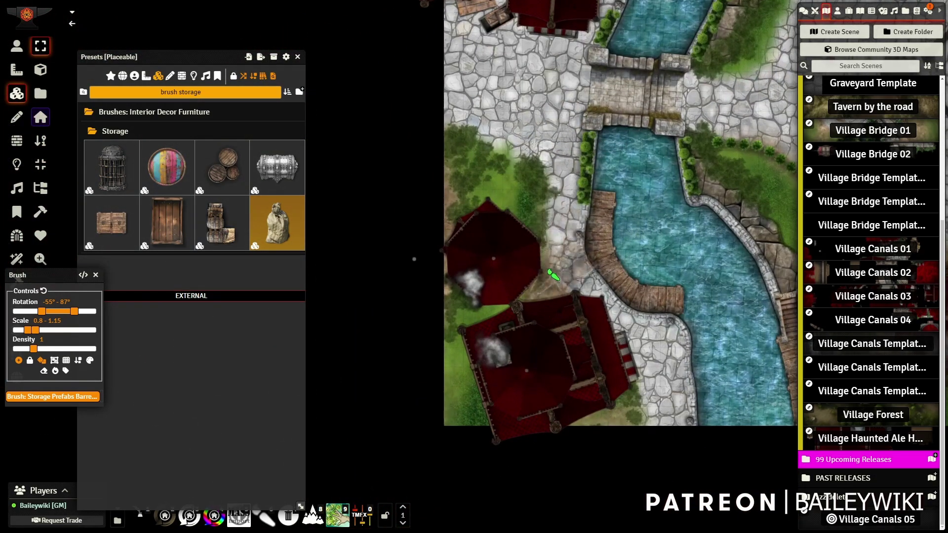
key("Down")
key("Down")
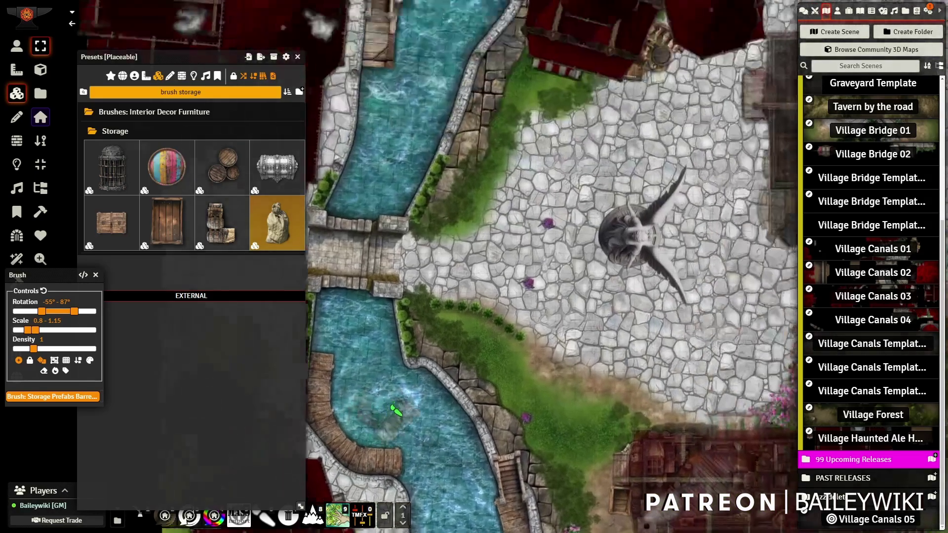
Search the tile presets for "yard" and browse the results to the yards-and-gardens tiles
left_click_drag(536, 249, 561, 342)
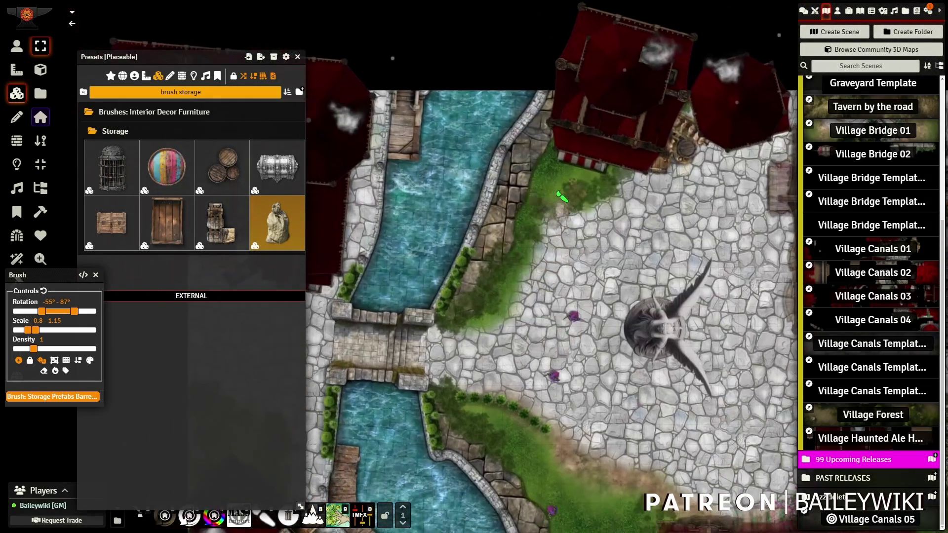
left_click_drag(219, 88, 138, 90)
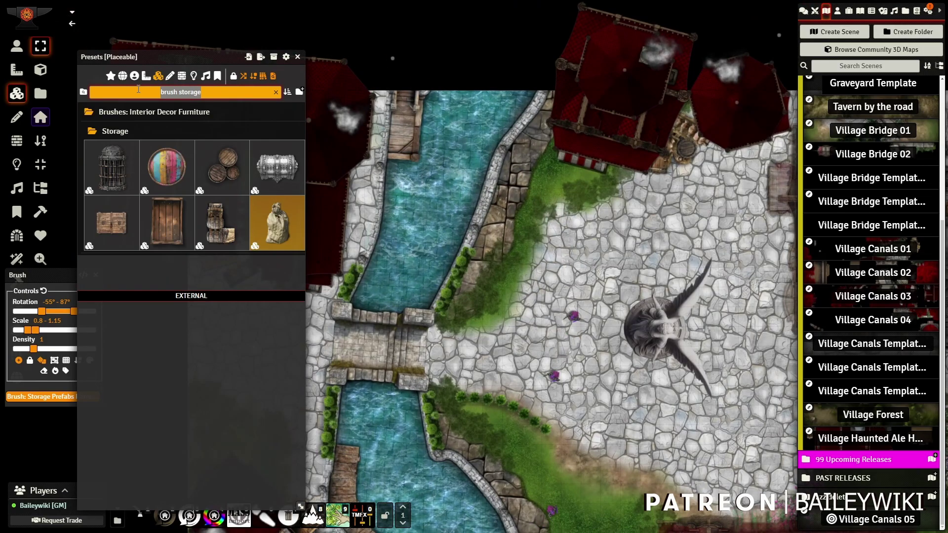
type("yard")
scroll(246, 386, "down", 10)
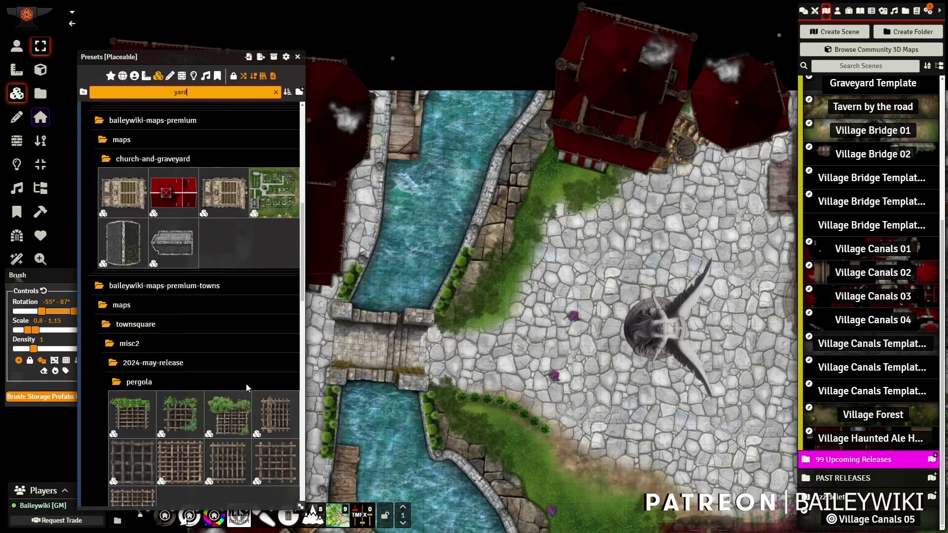
scroll(245, 374, "down", 3)
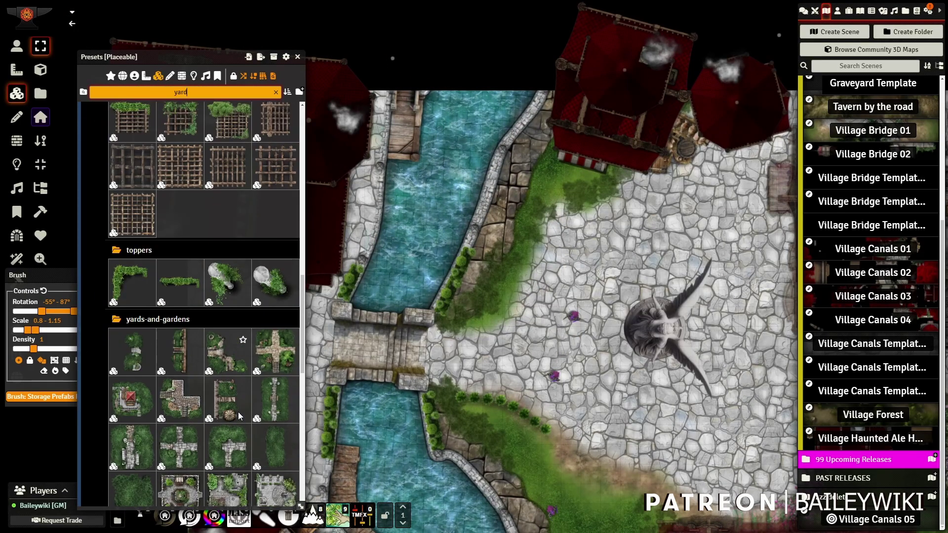
scroll(238, 416, "down", 5)
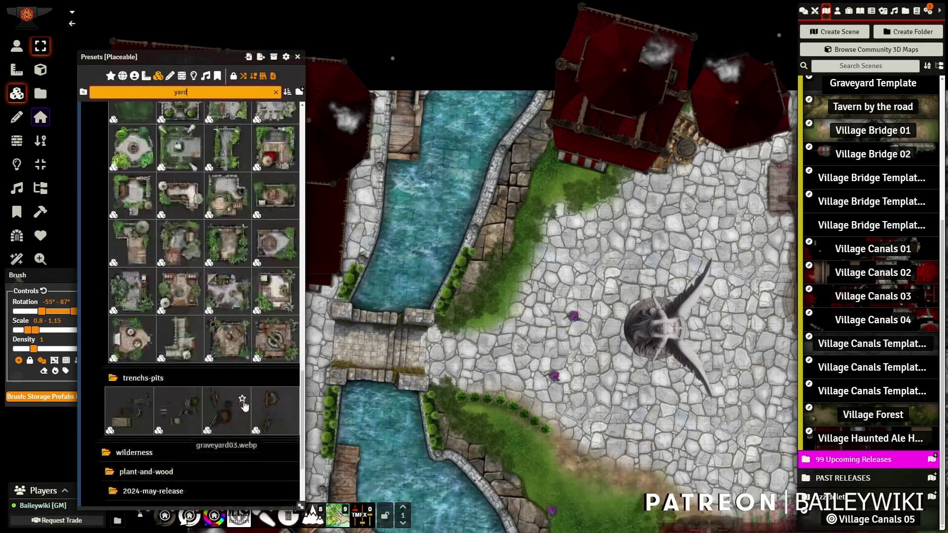
Spawn the bw_yard_garden_wood_02.webp tile so it wraps the west and south sides of the building east of the statue
left_click(132, 243)
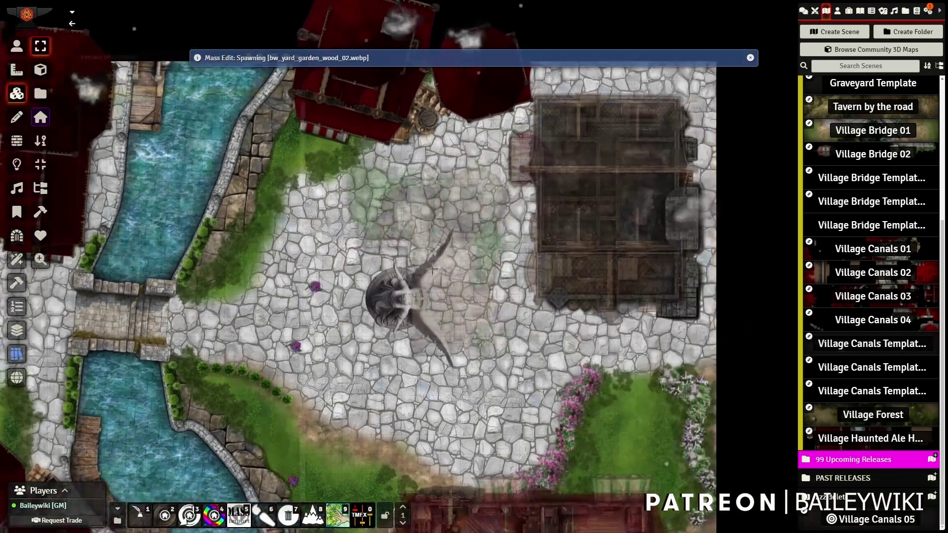
left_click_drag(445, 266, 425, 114)
left_click_drag(469, 213, 447, 398)
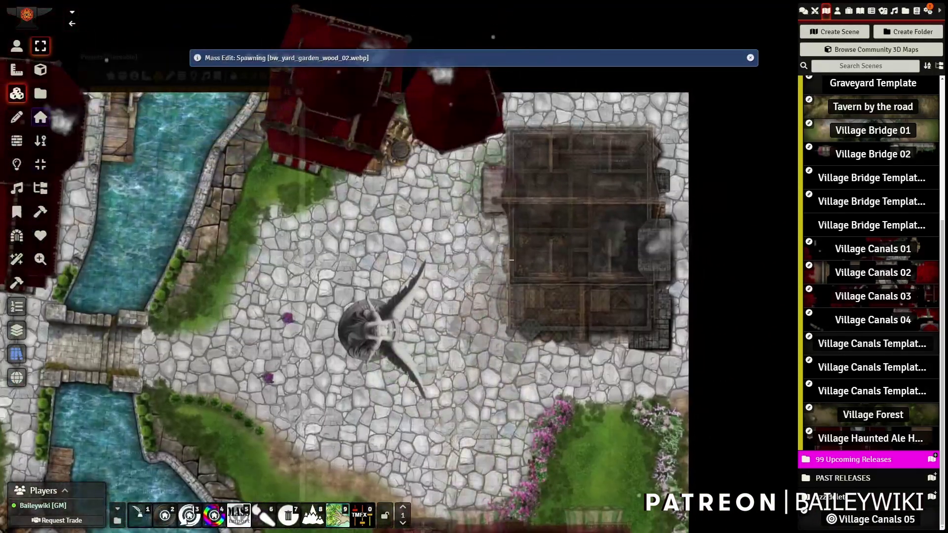
left_click(519, 242)
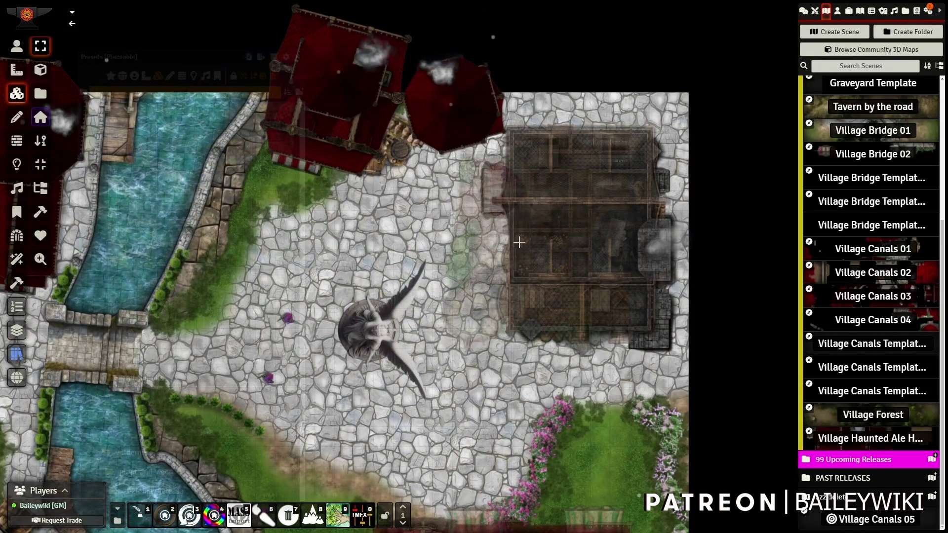
left_click(521, 281)
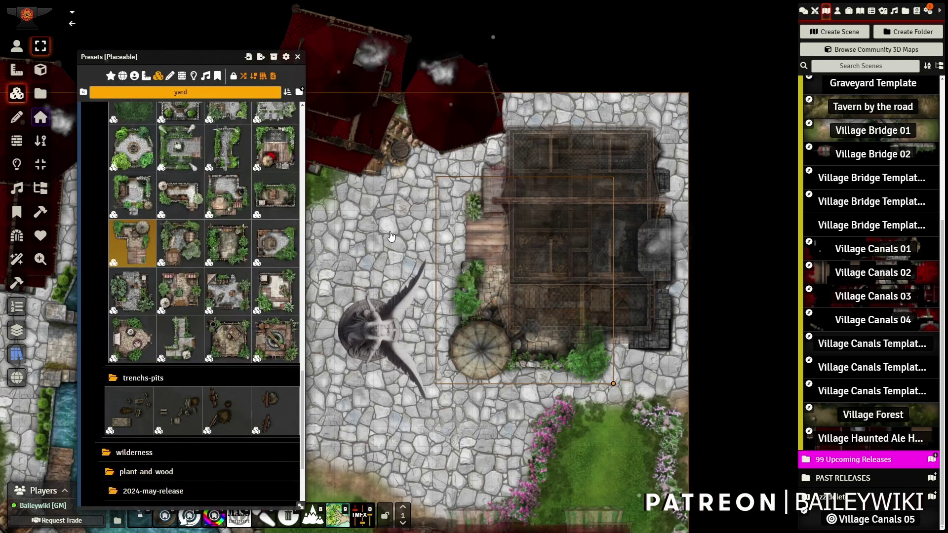
right_click(450, 239)
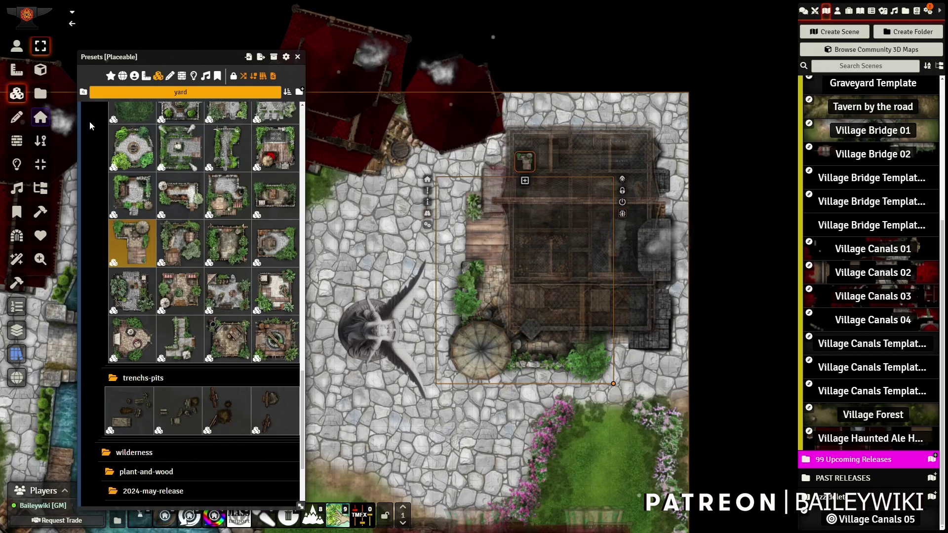
Switch to token controls and search the token presets for "lamp"
left_click(16, 45)
left_click_drag(429, 409, 579, 303)
scroll(481, 374, "down", 4)
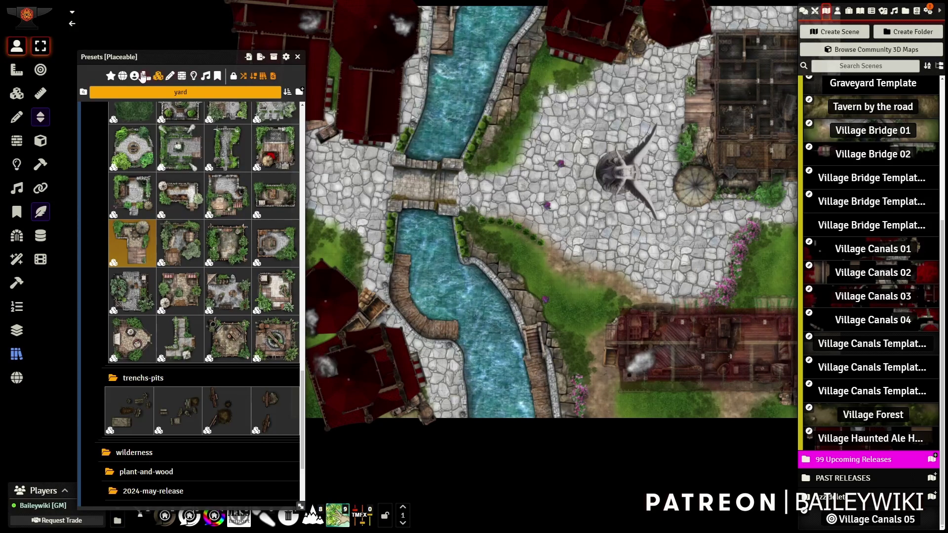
left_click(135, 77)
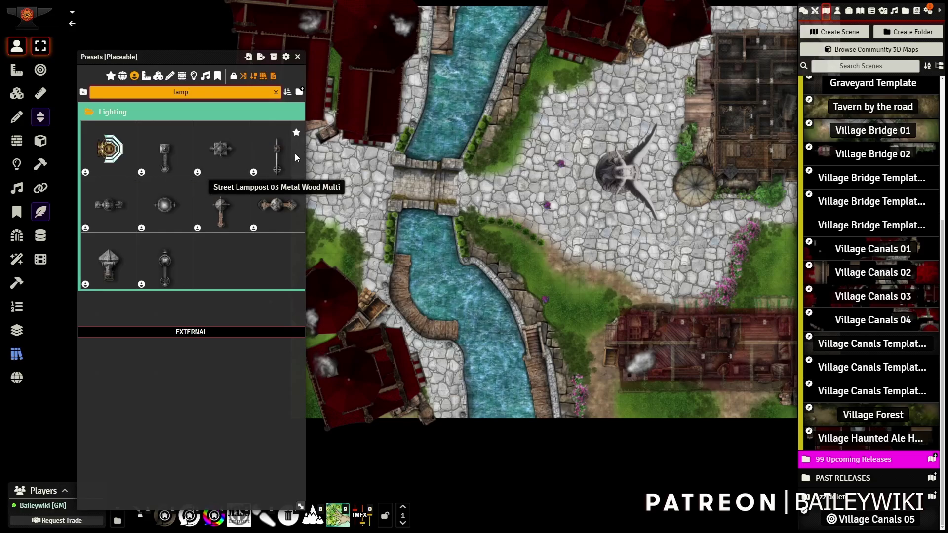
Spawn the Street Lamppost 06 Metal Wood Multi token on the paving at the bridge's northwest corner
left_click(220, 205)
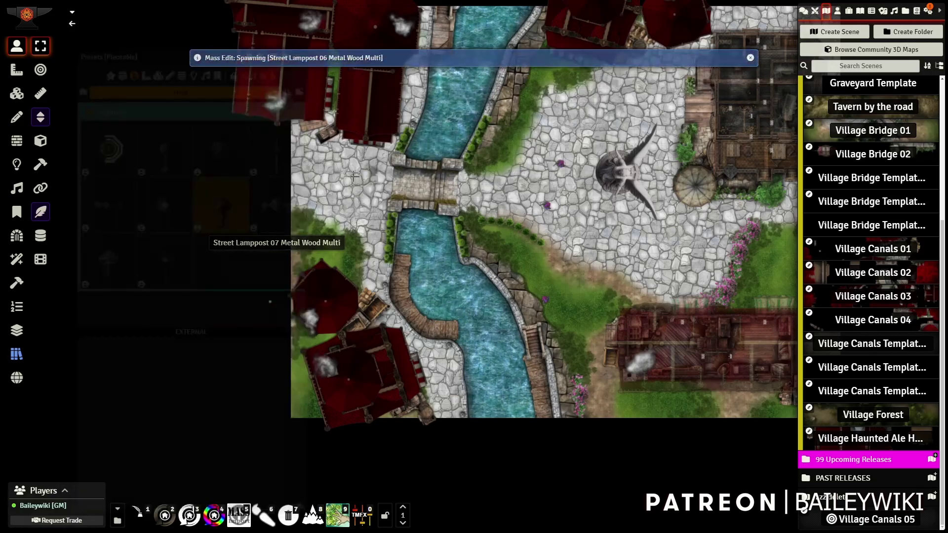
scroll(474, 252, "up", 8)
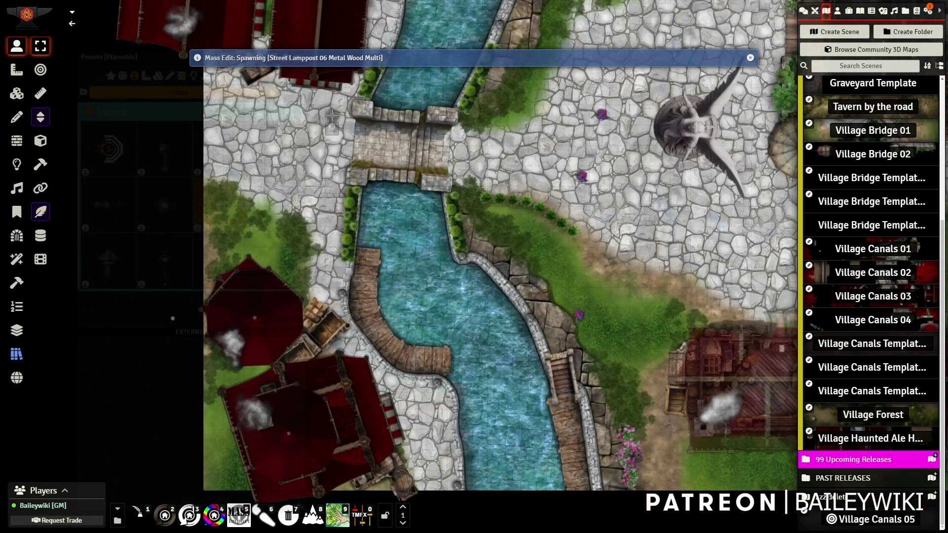
left_click(335, 107)
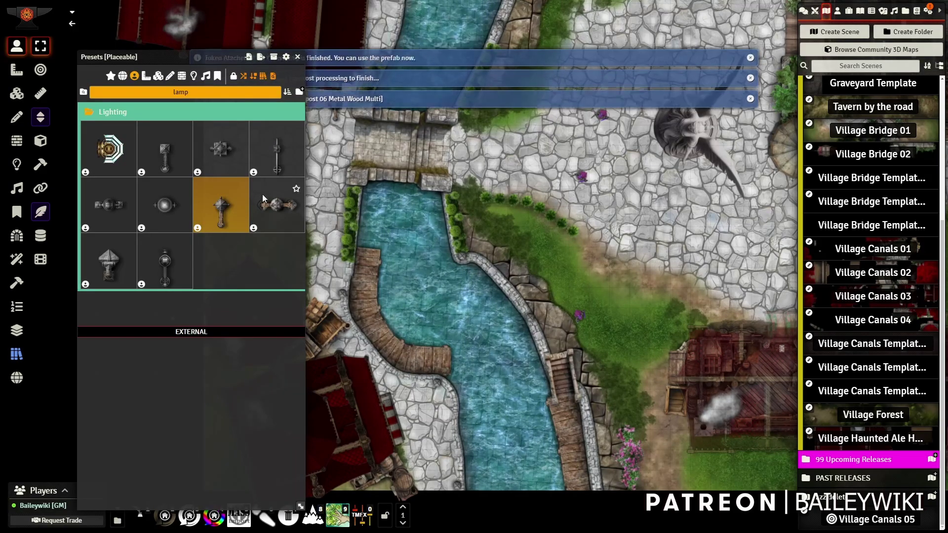
Spawn a Street Lamppost 06 Metal Wood Multi token where the grass meets the paving, southwest of the statue
left_click(228, 217)
left_click_drag(731, 273, 401, 371)
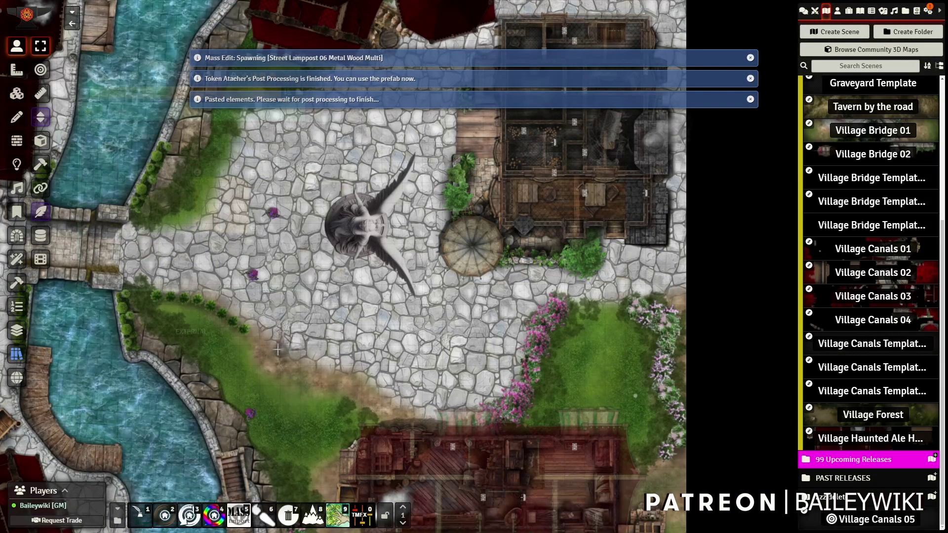
left_click(261, 342)
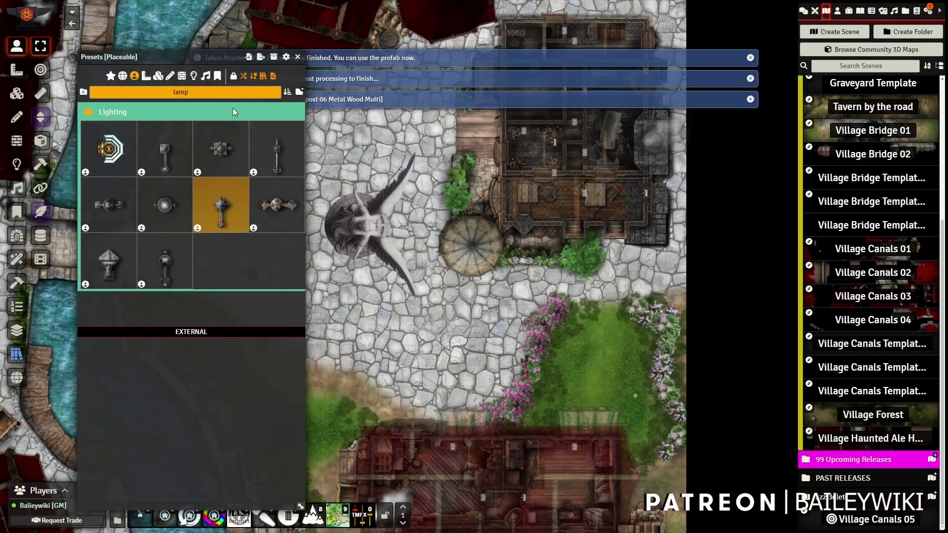
Transition the scene to darkness, return to token controls and examine the lamppost light around the bridge
left_click(16, 165)
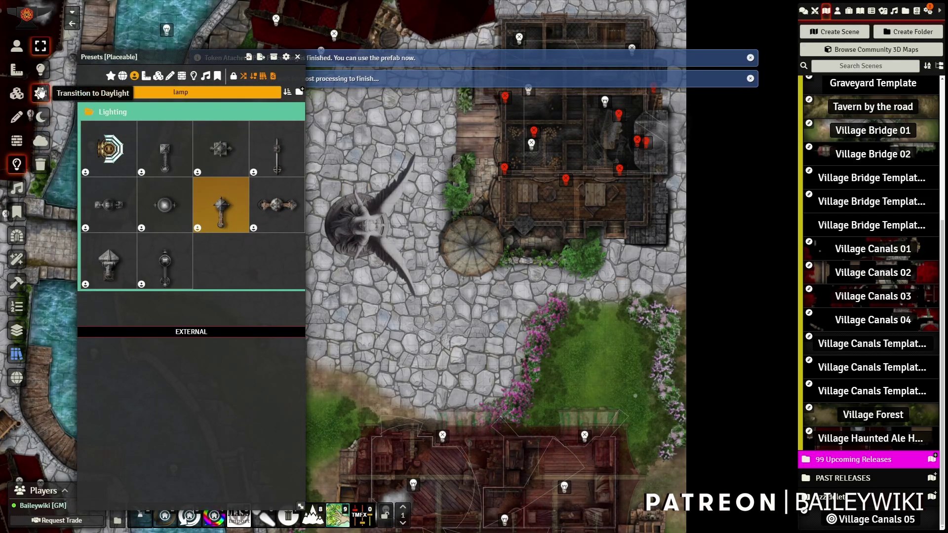
left_click(16, 46)
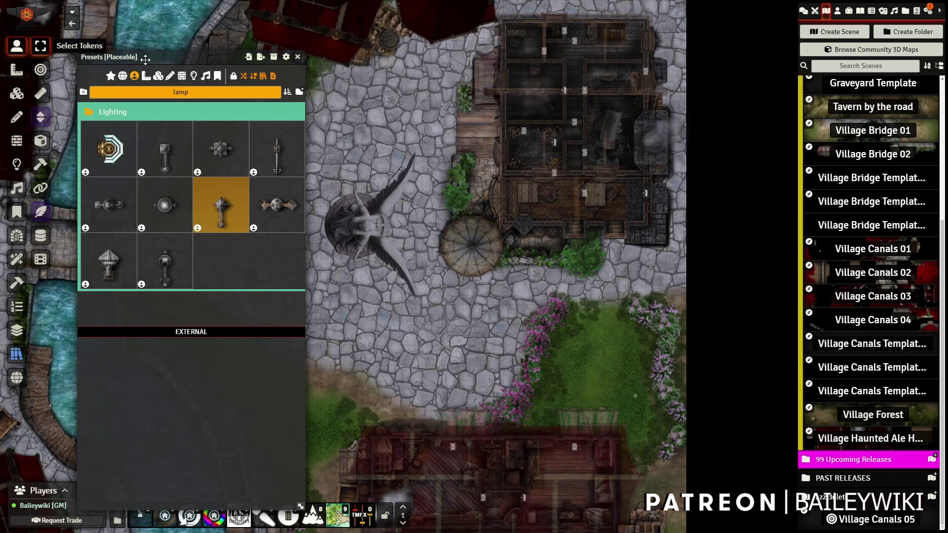
left_click_drag(144, 66, 512, 89)
scroll(244, 256, "down", 7)
left_click_drag(244, 256, 279, 170)
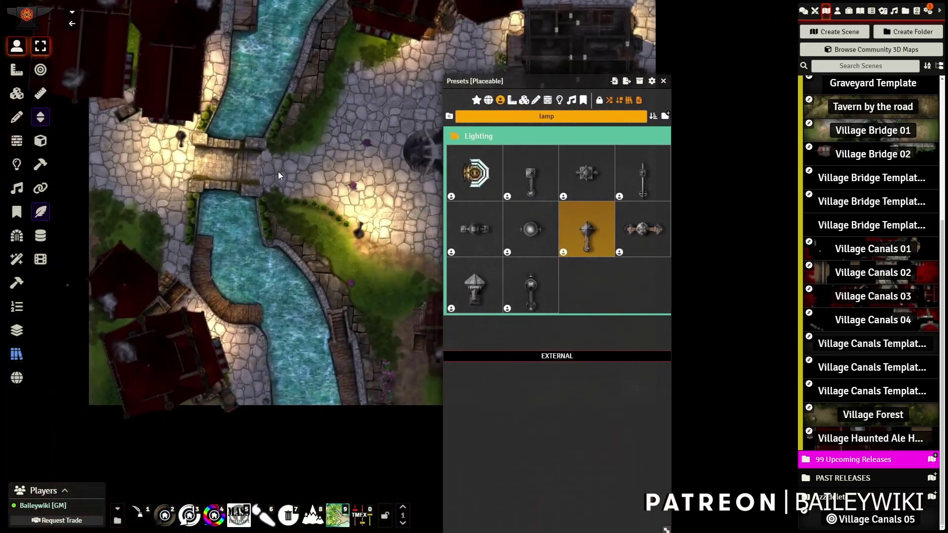
Spawn another Street Lamppost 06 Metal Wood Multi token beside the pink flowers on the west side of the southeast garden
left_click_drag(396, 290, 307, 280)
scroll(310, 281, "down", 4)
left_click_drag(223, 250, 124, 200)
scroll(284, 195, "up", 2)
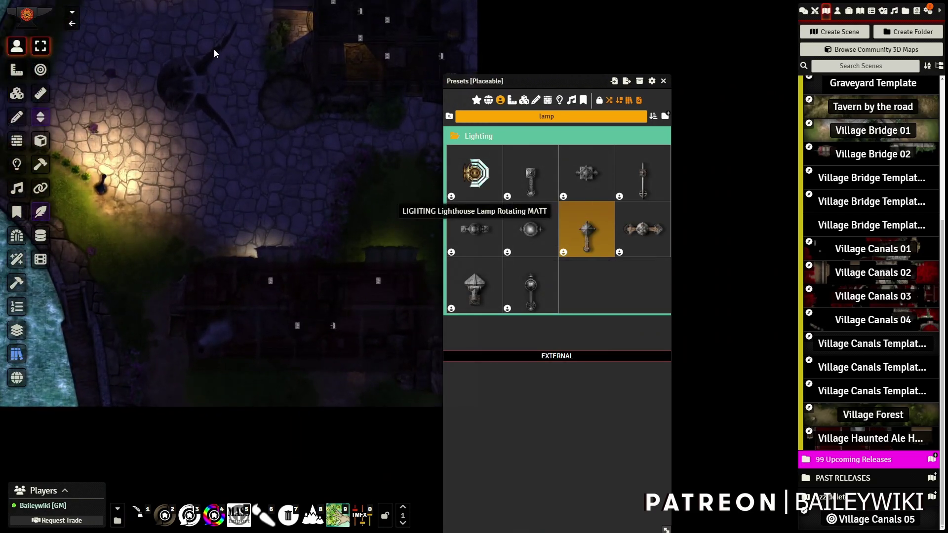
left_click_drag(177, 28, 235, 214)
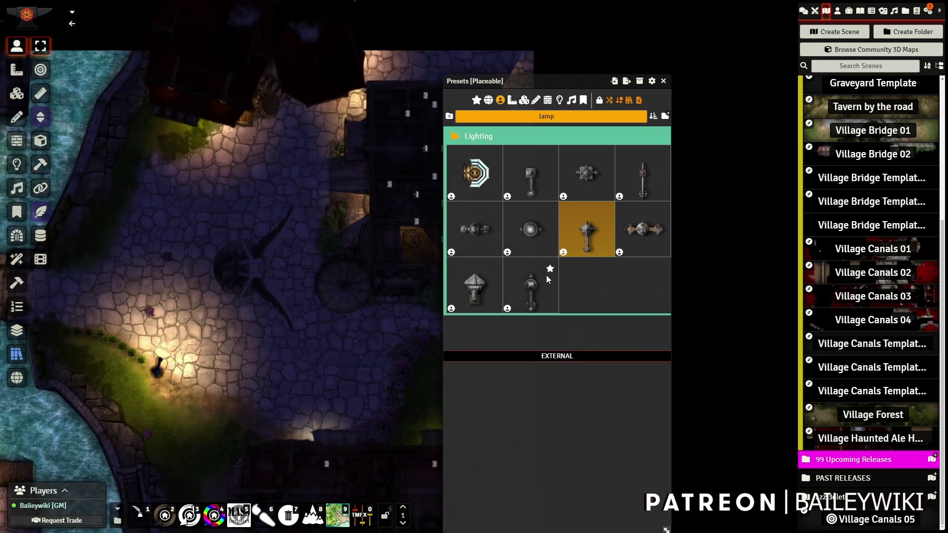
left_click(582, 236)
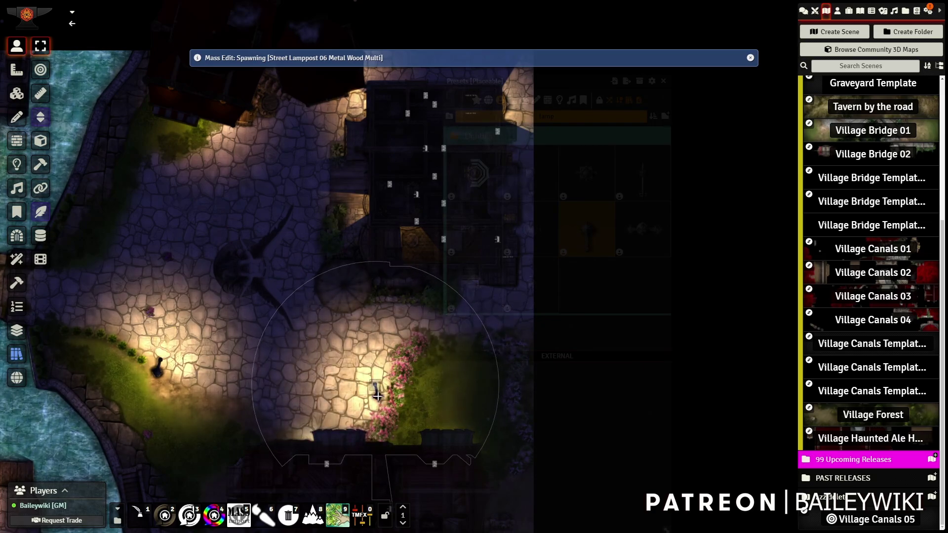
left_click(377, 388)
scroll(219, 170, "down", 7)
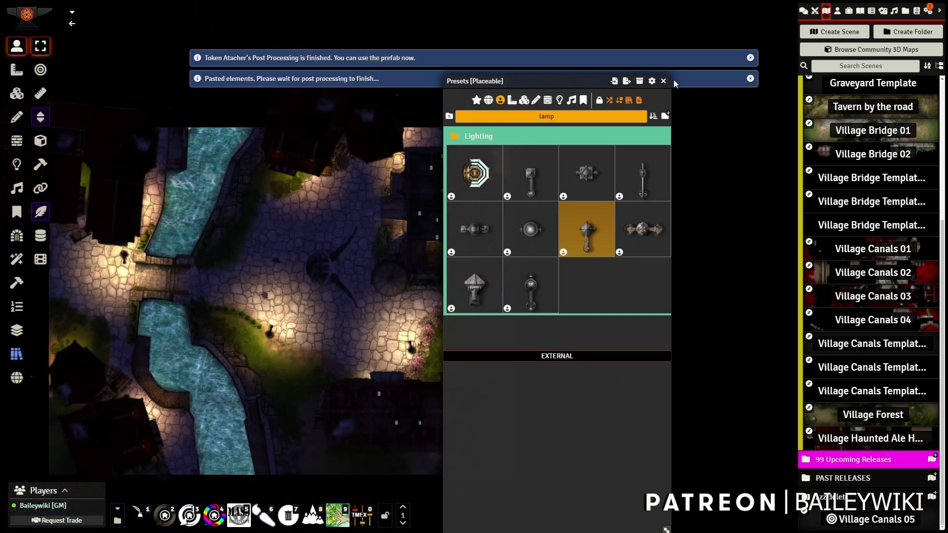
Transition the scene back to daylight and search the tile presets for "tree canop"
left_click(17, 164)
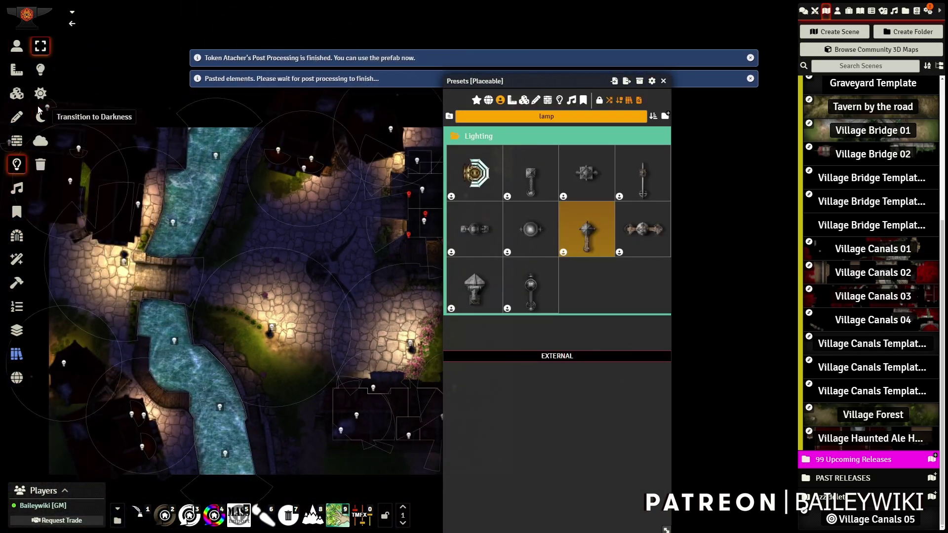
left_click(524, 100)
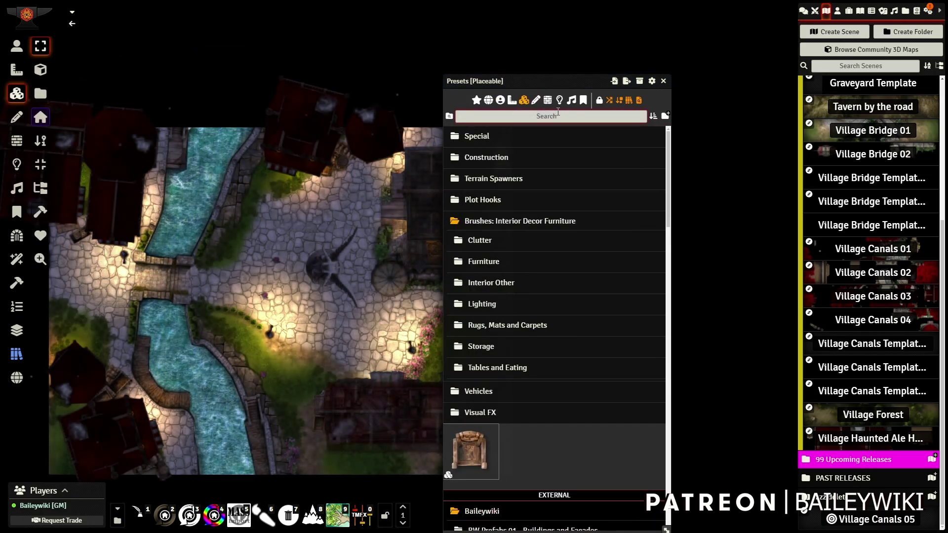
type("tree canop")
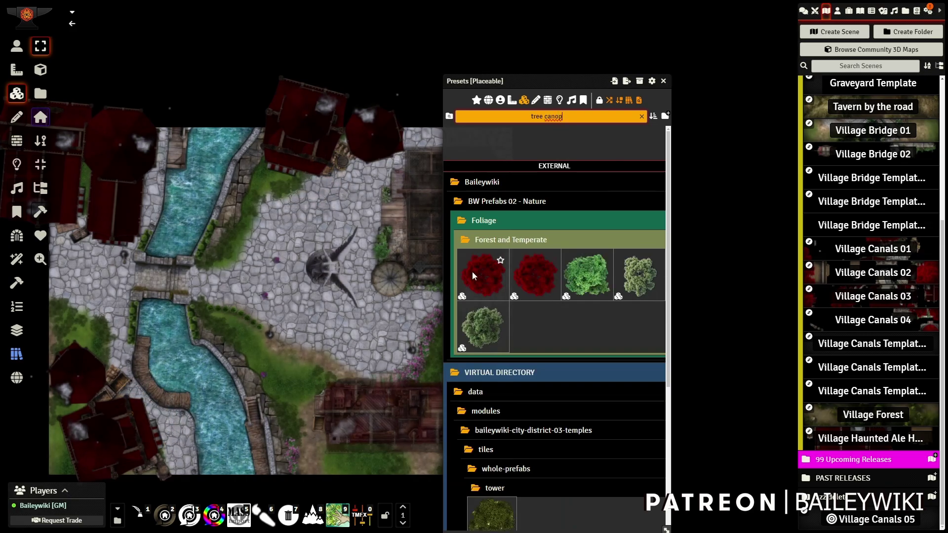
left_click_drag(669, 528, 614, 524)
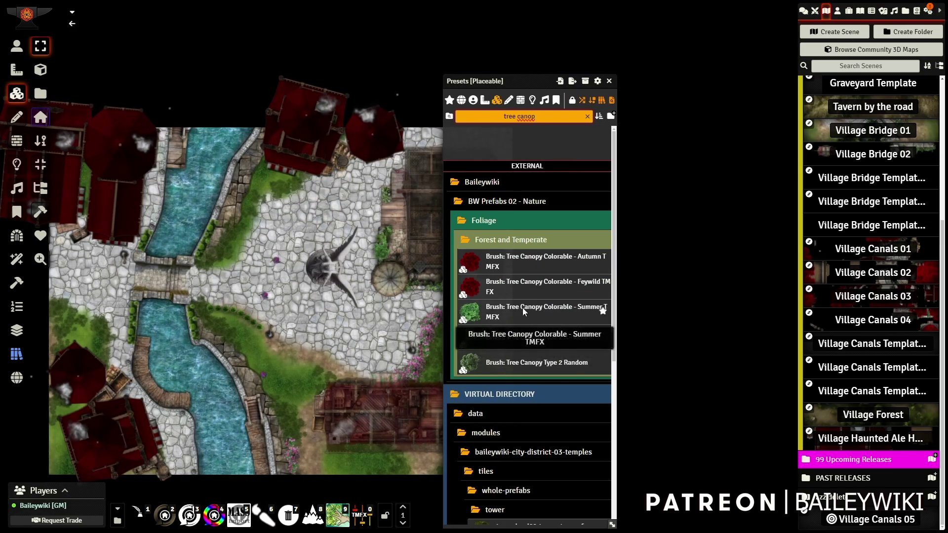
Activate the Tree Canopy Colorable - Summer TMFX preset as a brush and paint a canopy over the northwest buildings
right_click(537, 314)
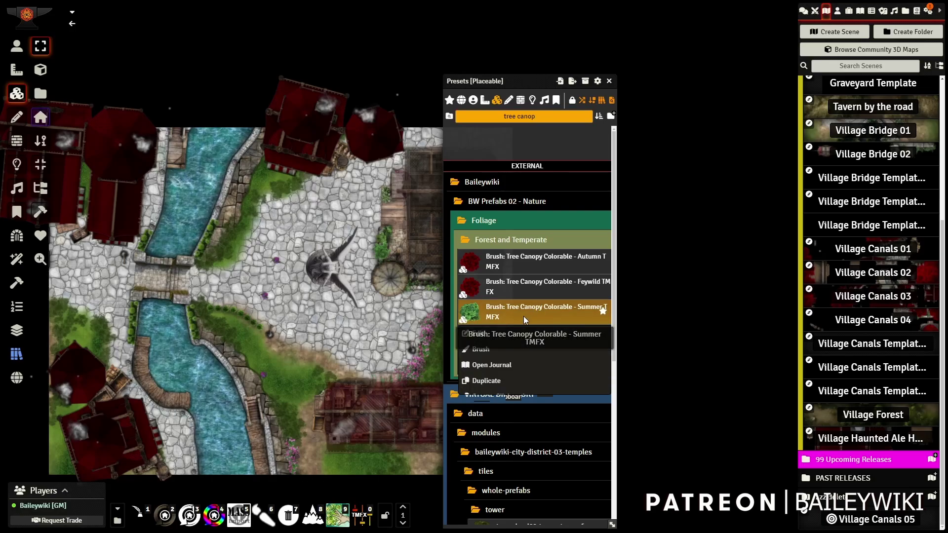
left_click(482, 359)
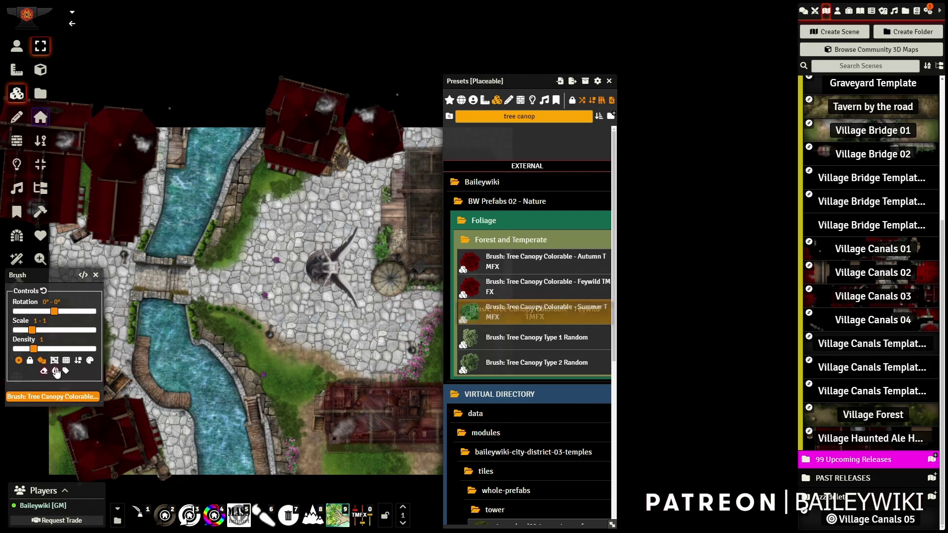
left_click_drag(242, 252, 270, 222)
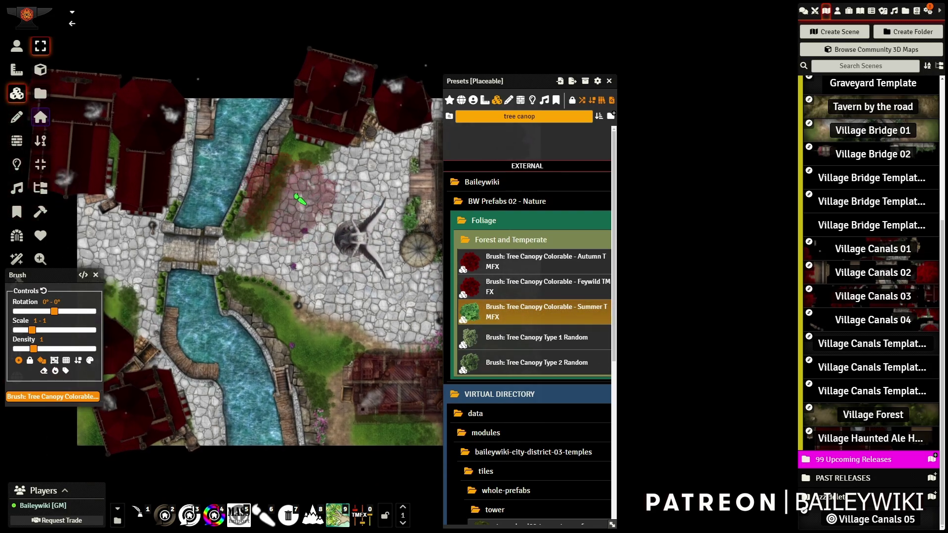
left_click(110, 139)
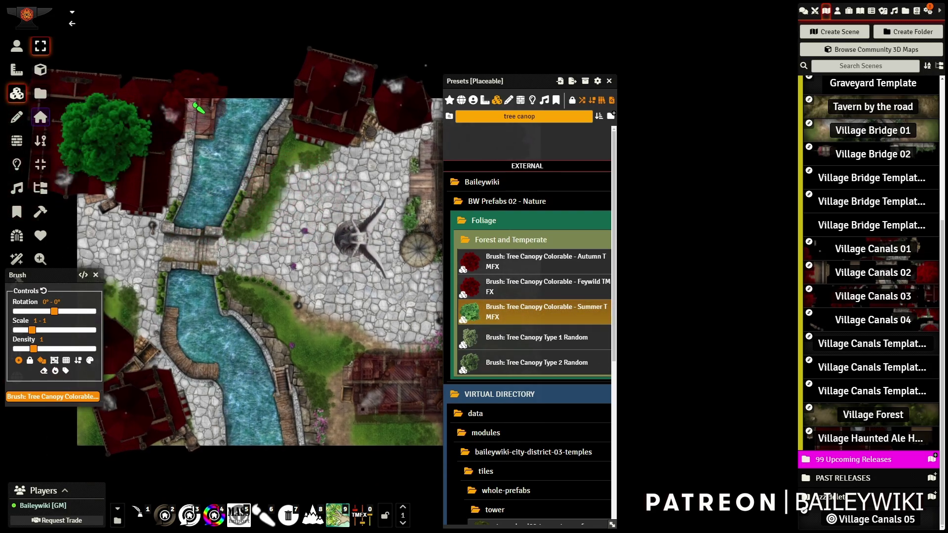
Paint summer tree canopies in varied sizes around the buildings in the map's southwest corner
left_click_drag(296, 296, 335, 123)
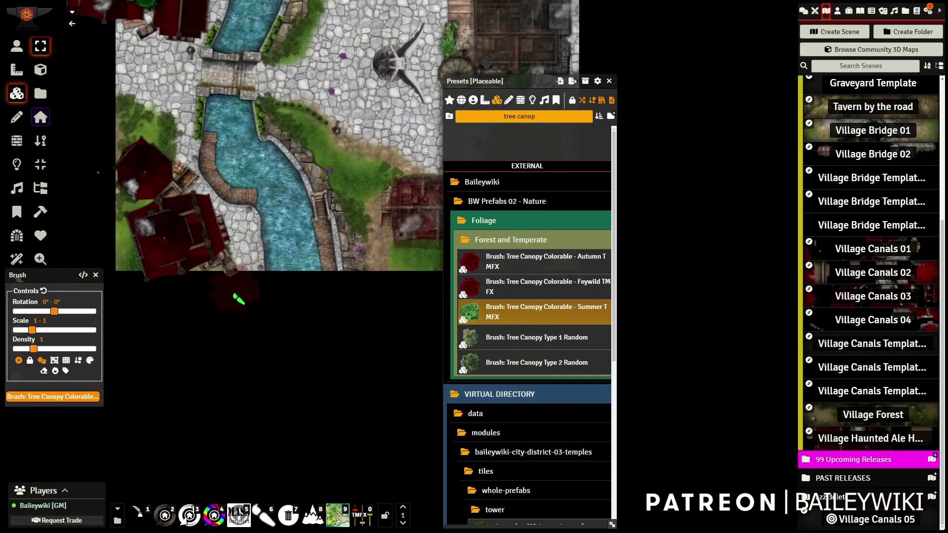
left_click(233, 261)
left_click(122, 257)
left_click(126, 201)
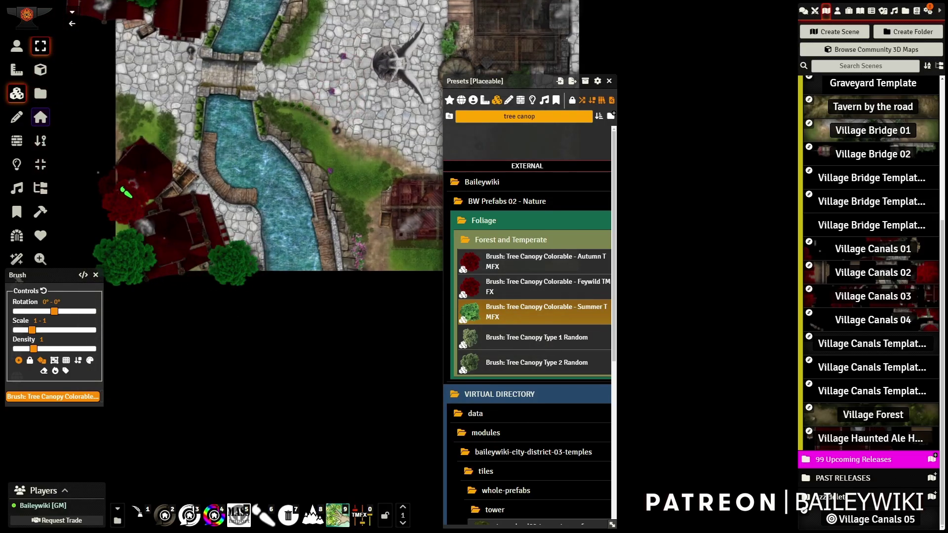
left_click(195, 264)
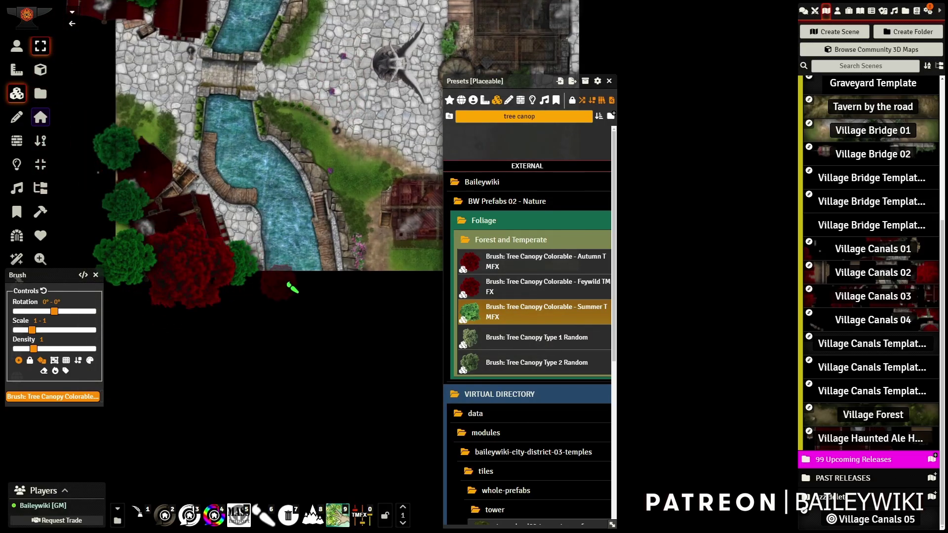
Paint summer tree canopies in the southeast corner, on the east edge and beside the canal on the south edge
left_click_drag(291, 264, 169, 249)
key("Right")
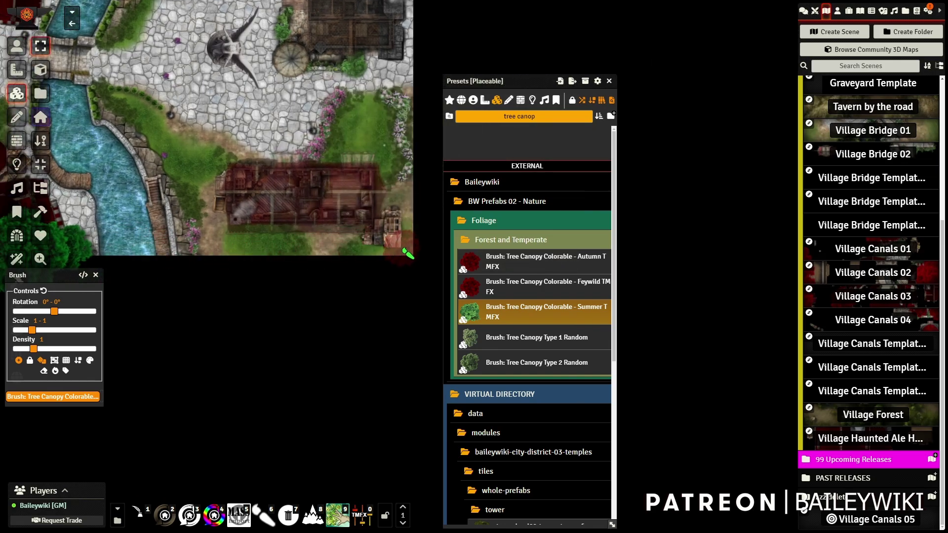
left_click(400, 234)
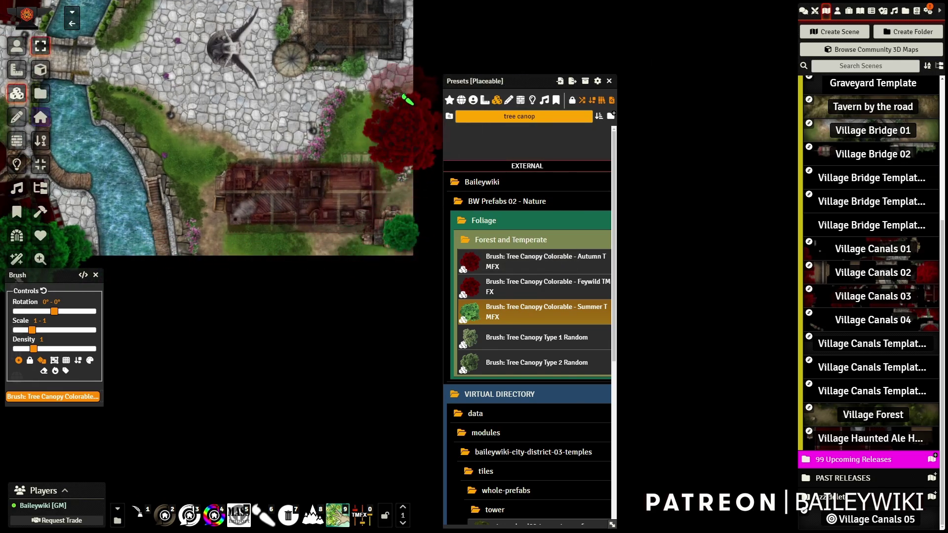
left_click(411, 115)
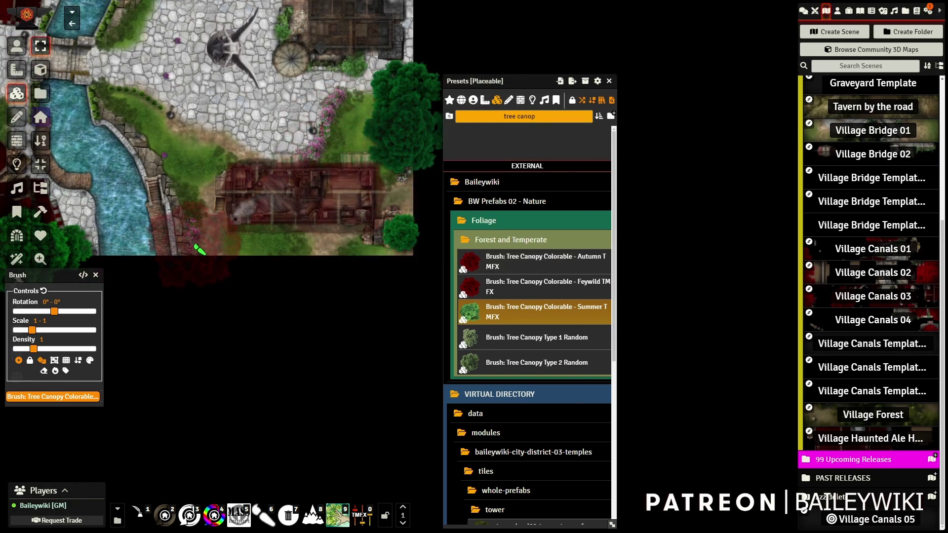
left_click(196, 245)
Paint summer tree canopies along the north edge and the canal's east bank above the bridge, and exit the brush
left_click_drag(151, 84, 208, 272)
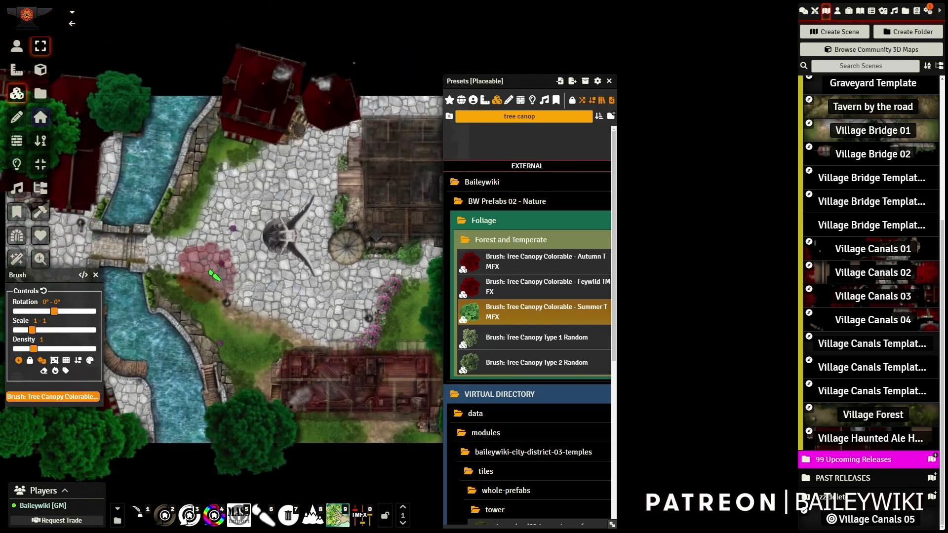
left_click(215, 148)
left_click(301, 127)
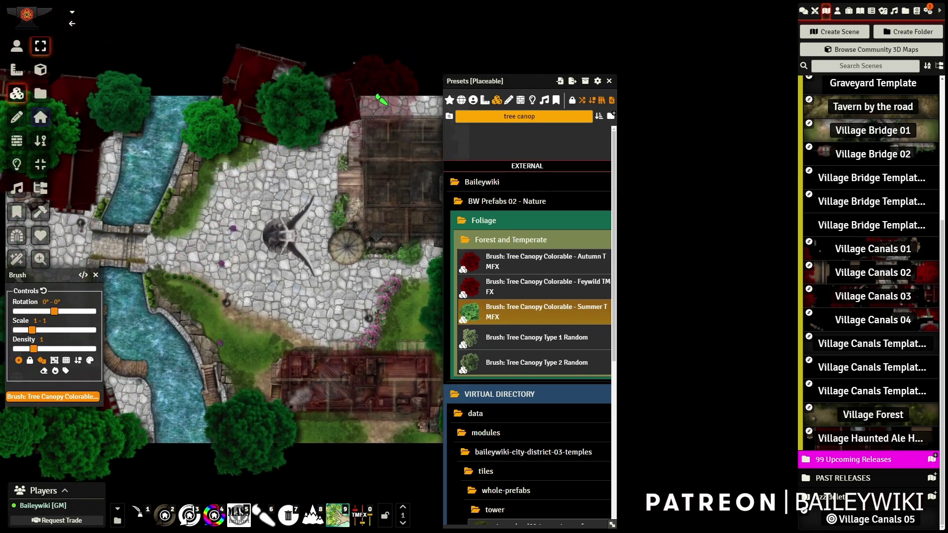
left_click(374, 84)
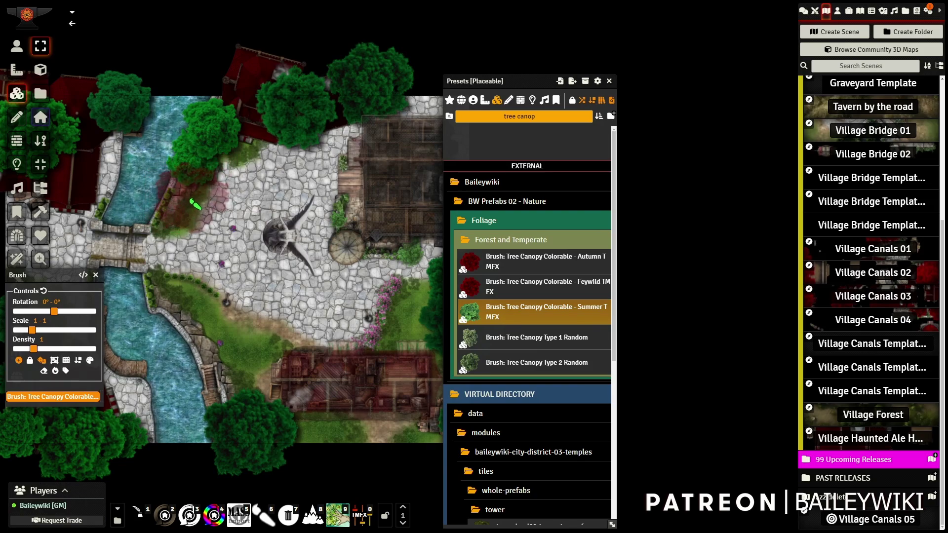
left_click_drag(259, 294, 282, 175)
key("Escape")
mouse_move(217, 200)
left_mouse_down()
mouse_move(277, 277)
mouse_move(223, 233)
left_mouse_up()
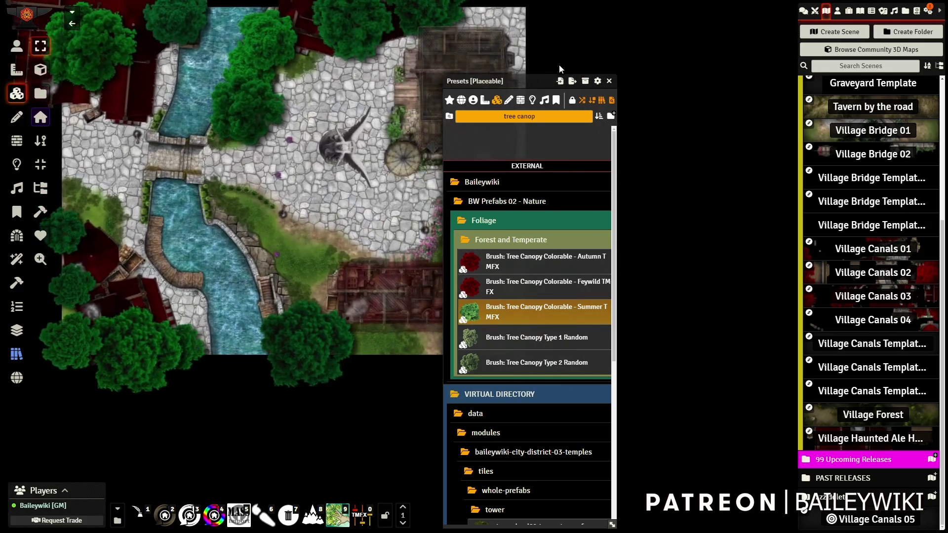
Move the presets window clear of the map and search the tile presets for "bench"
left_click_drag(524, 78, 660, 36)
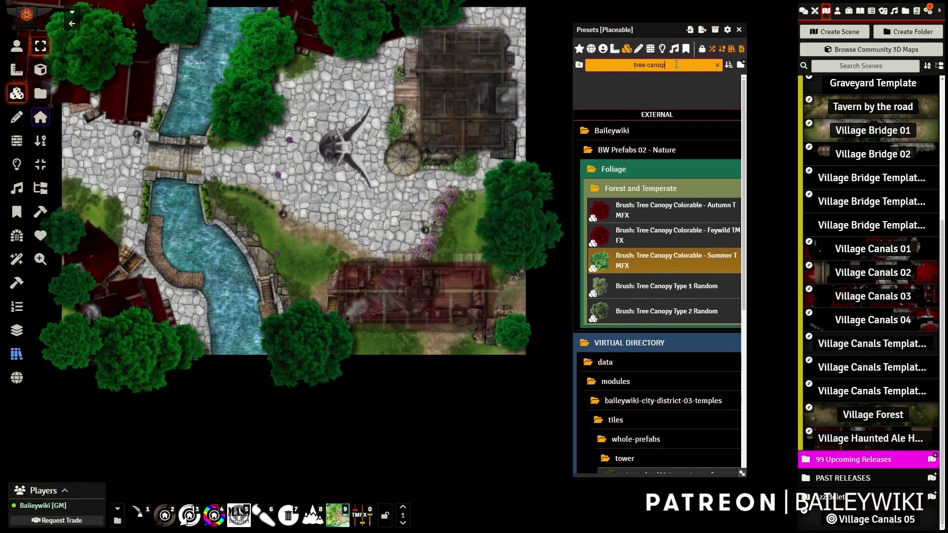
key("ctrl+a")
type("bench")
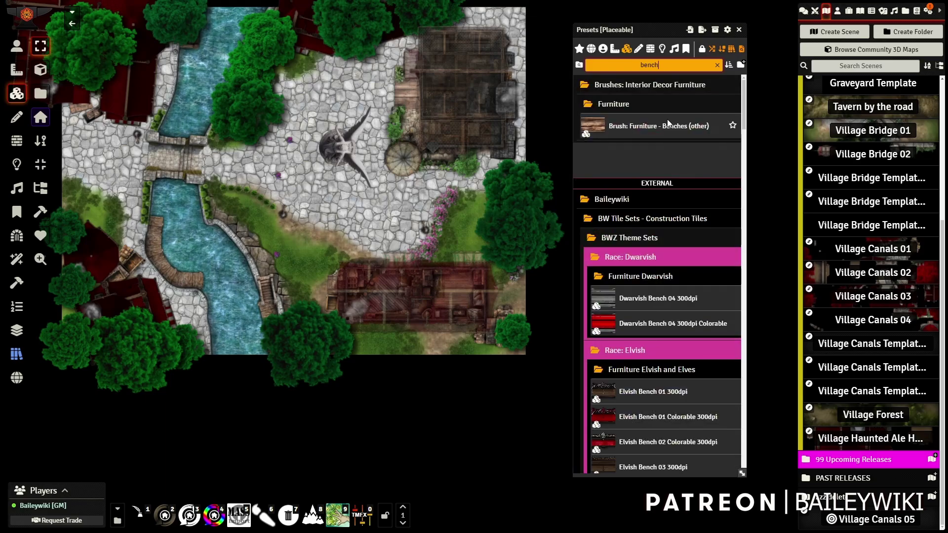
Activate the Furniture - Benches (other) brush and place an angled bench on the grass southwest of the garden lamppost
right_click(663, 131)
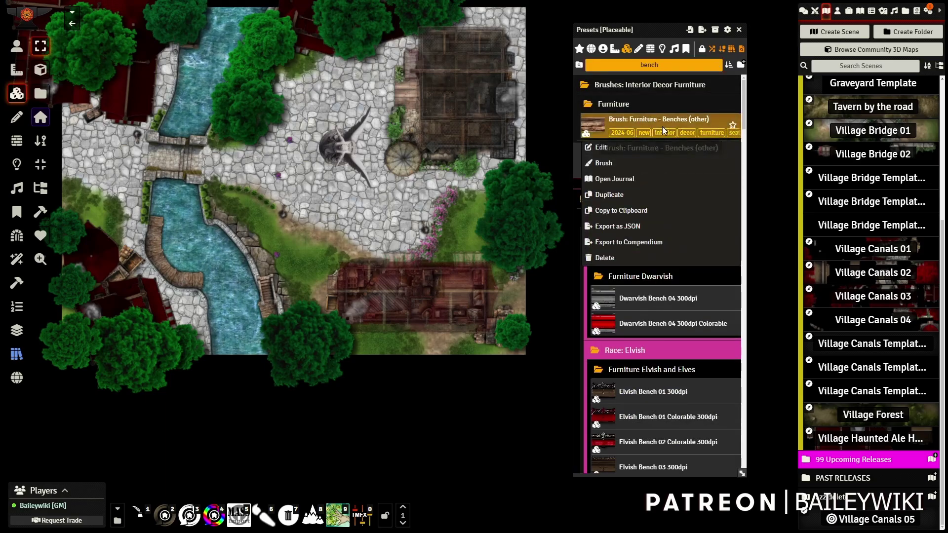
left_click(603, 164)
scroll(312, 179, "up", 3)
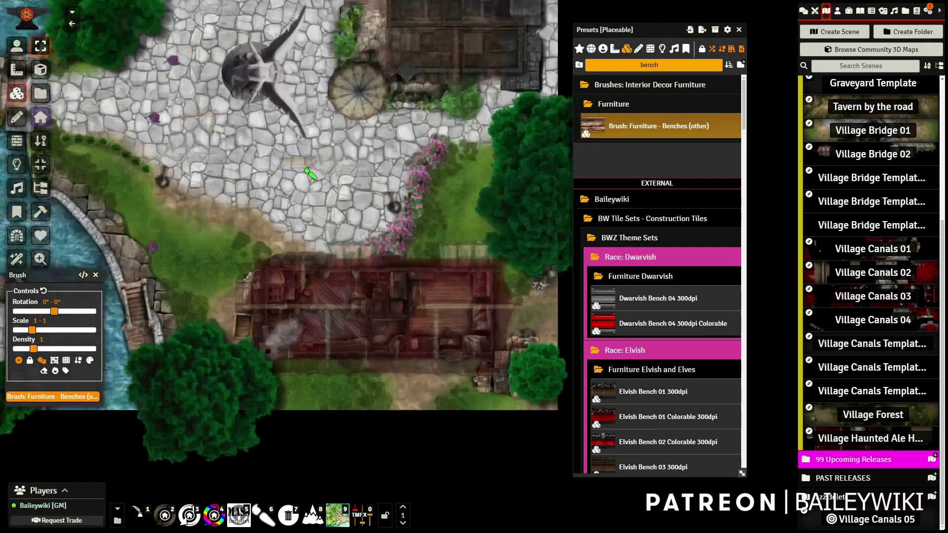
scroll(321, 187, "up", 2)
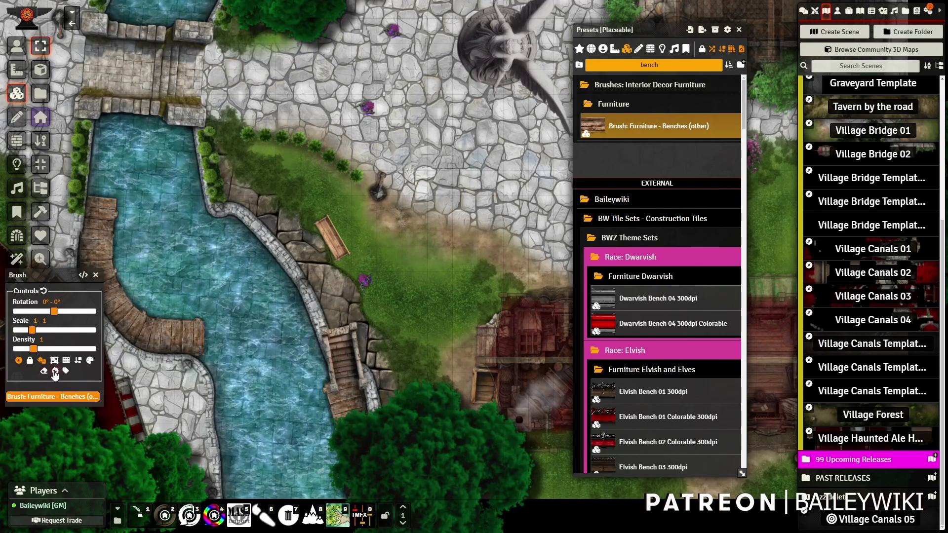
Add the [BW] Drop Shadow Short X TMFX preset to the bench brush
left_click(54, 373)
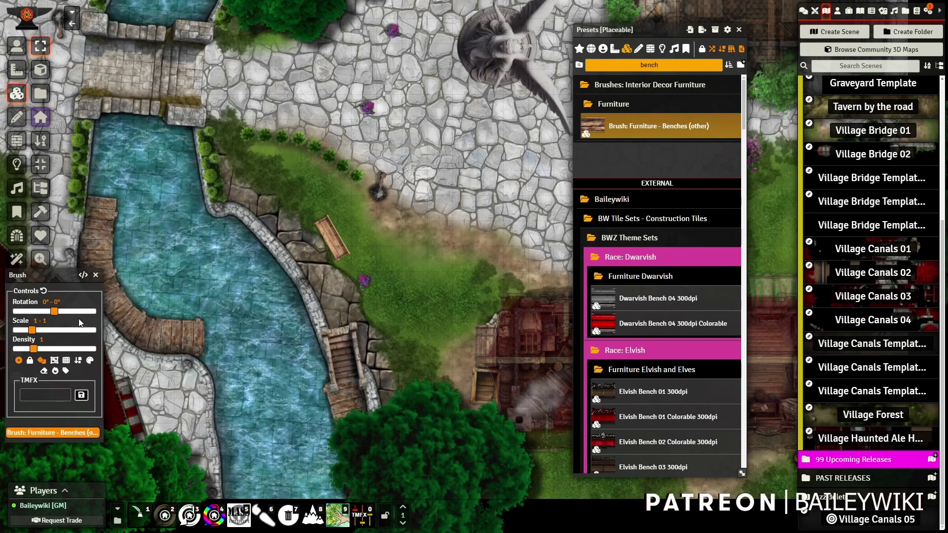
left_click(63, 395)
left_click(127, 51)
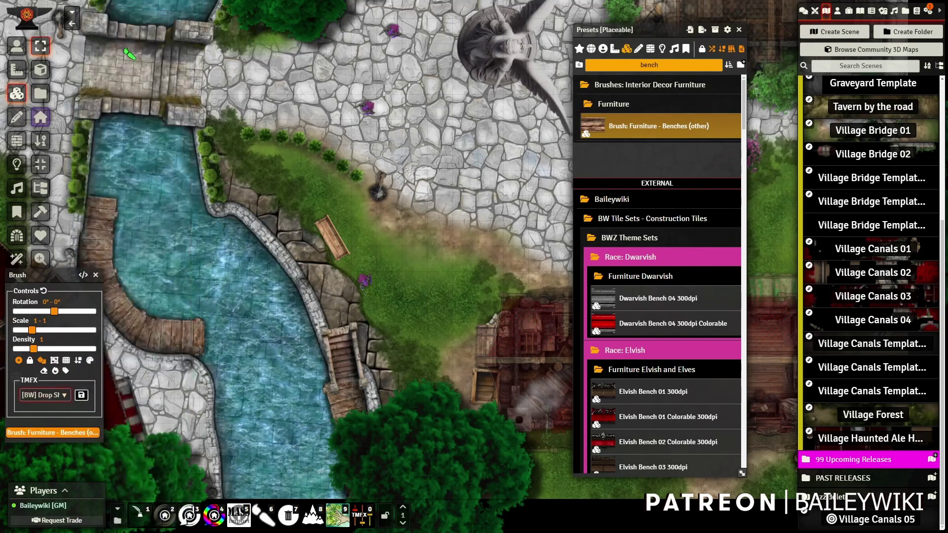
left_click(82, 396)
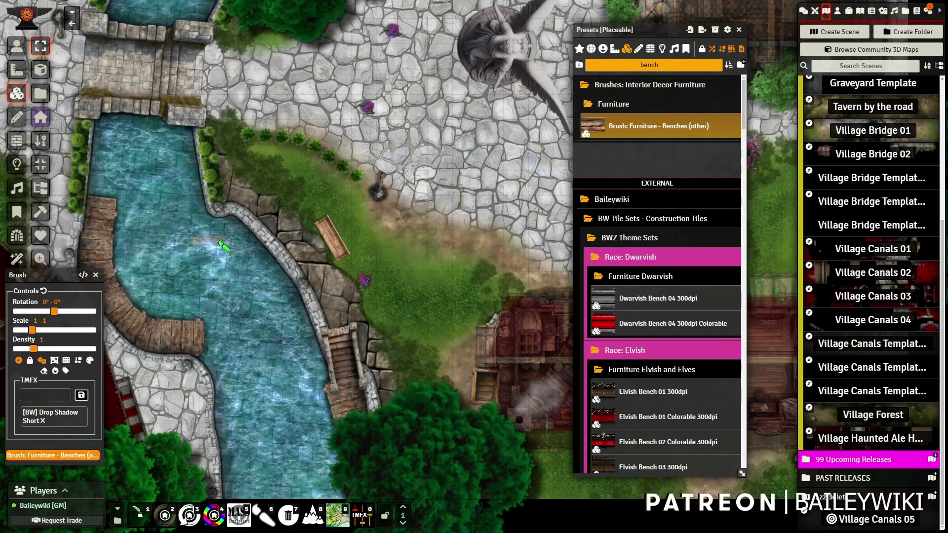
Place another angled bench on the grass patch northwest of the winged statue, beneath the red-roofed building, and exit the bench brush
left_click_drag(214, 244, 348, 272)
scroll(182, 173, "down", 5)
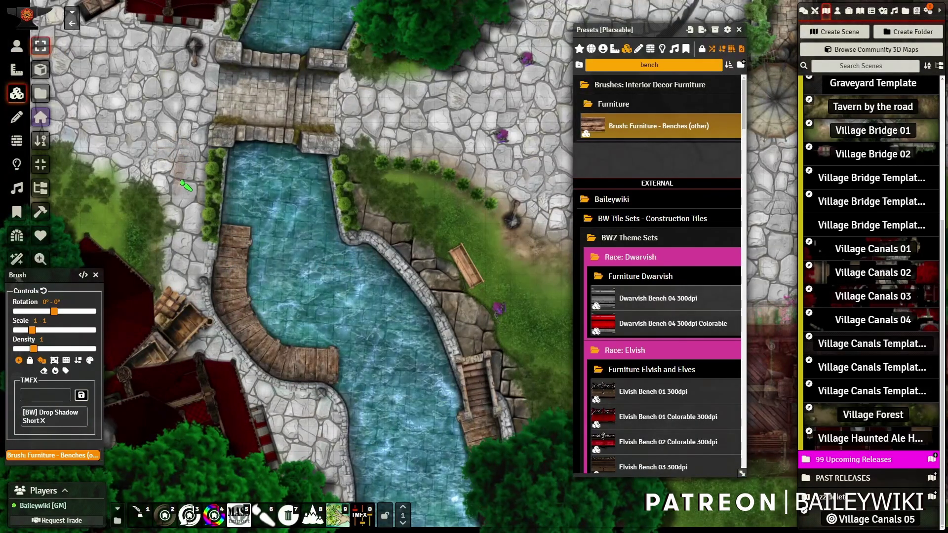
scroll(191, 143, "up", 5)
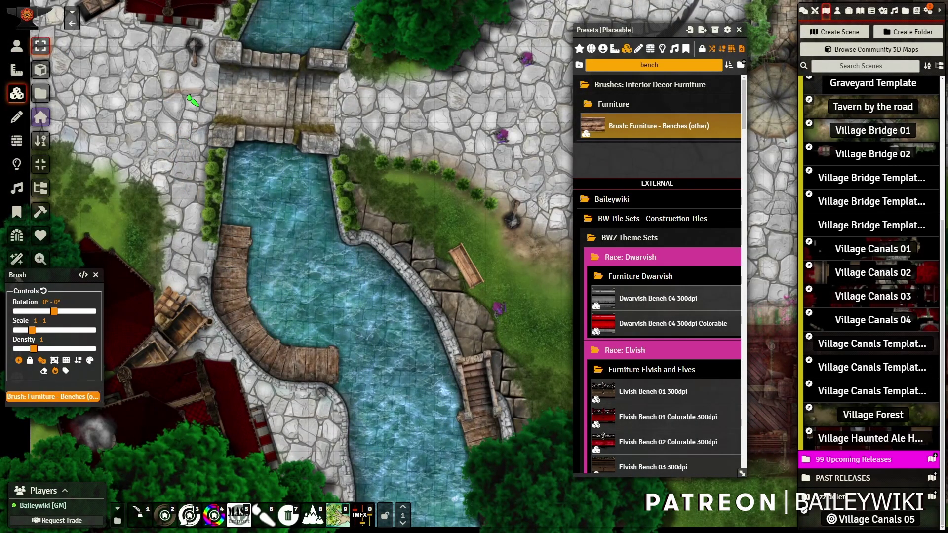
scroll(499, 124, "up", 5)
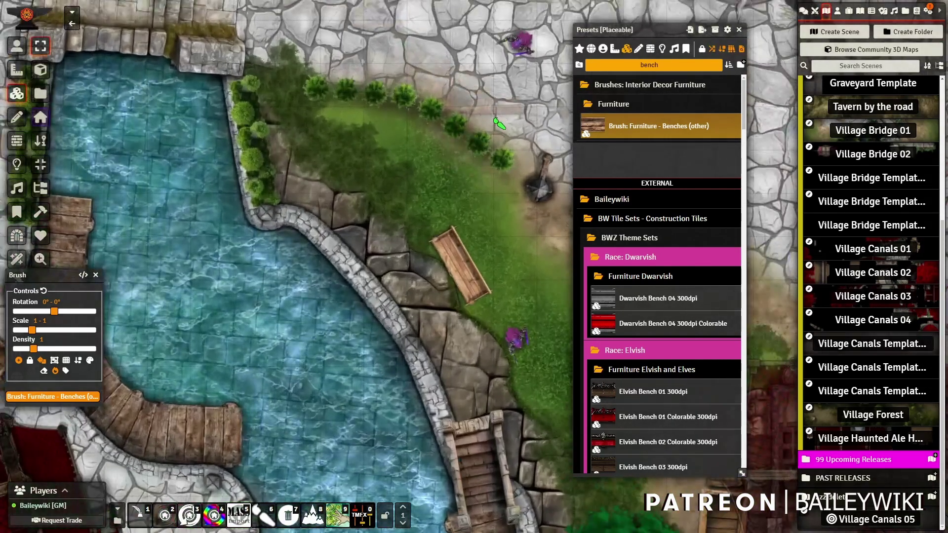
scroll(430, 197, "down", 5)
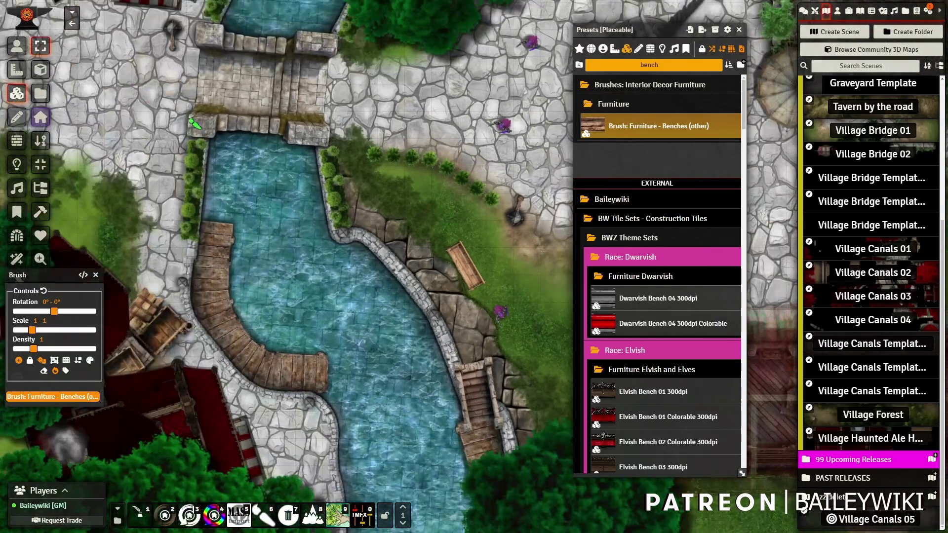
left_click_drag(184, 112, 284, 265)
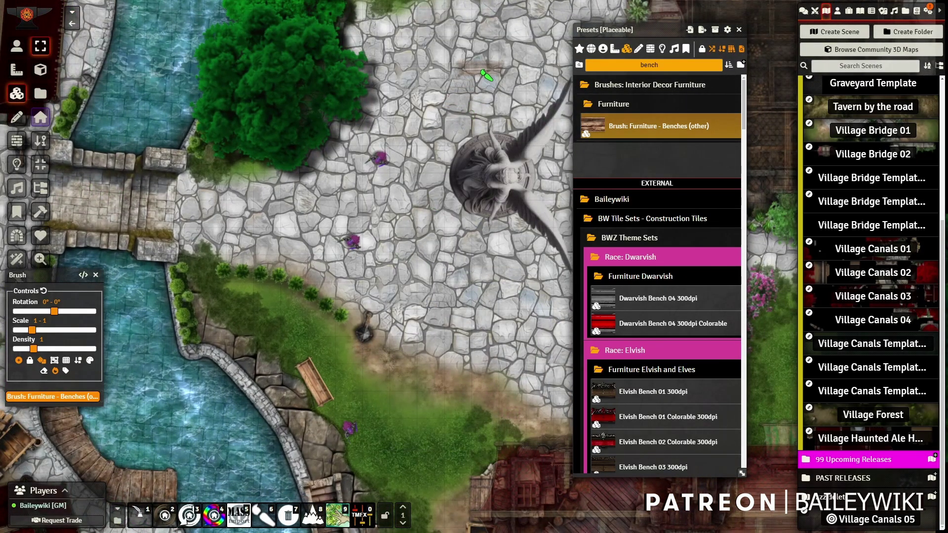
key("Right")
key("Up")
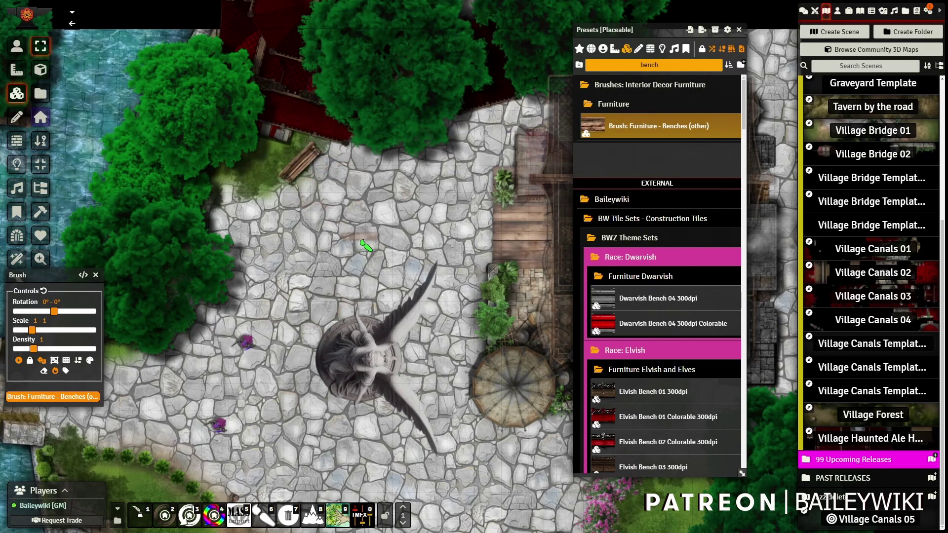
scroll(366, 246, "down", 6)
key("Escape")
Switch the presets to token prefabs, search them for "wagon" and look through the wagon models
mouse_move(421, 319)
left_mouse_down()
mouse_move(328, 120)
mouse_move(425, 120)
left_mouse_up()
left_click(603, 50)
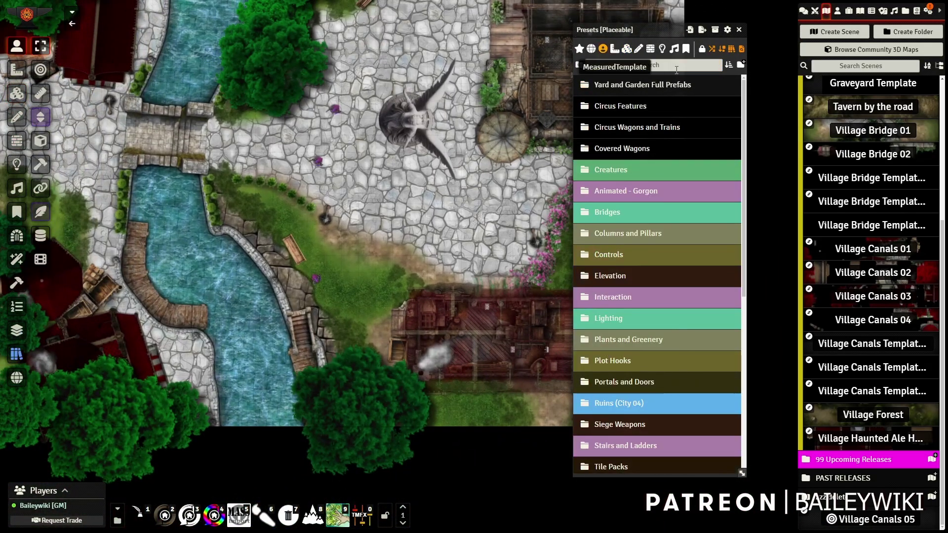
left_click(664, 65)
type("wagon")
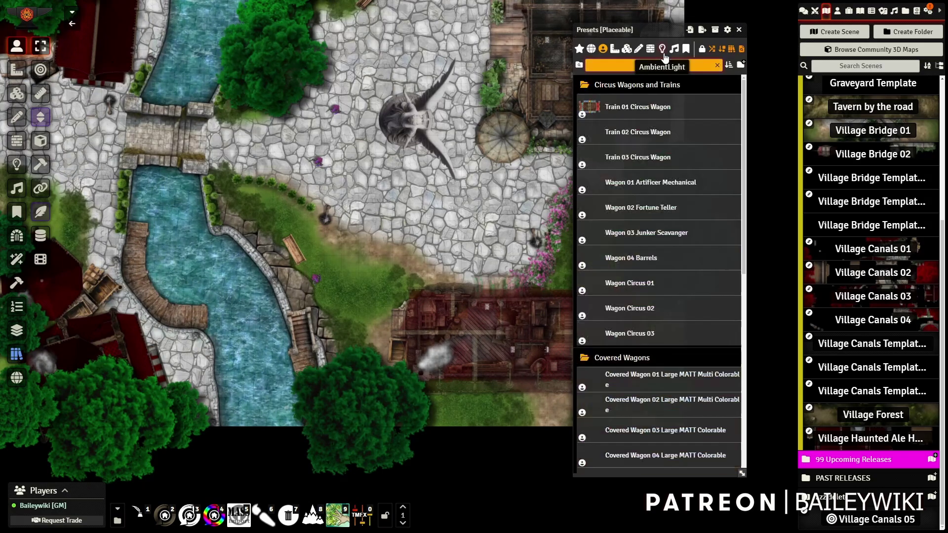
scroll(714, 231, "up", 3)
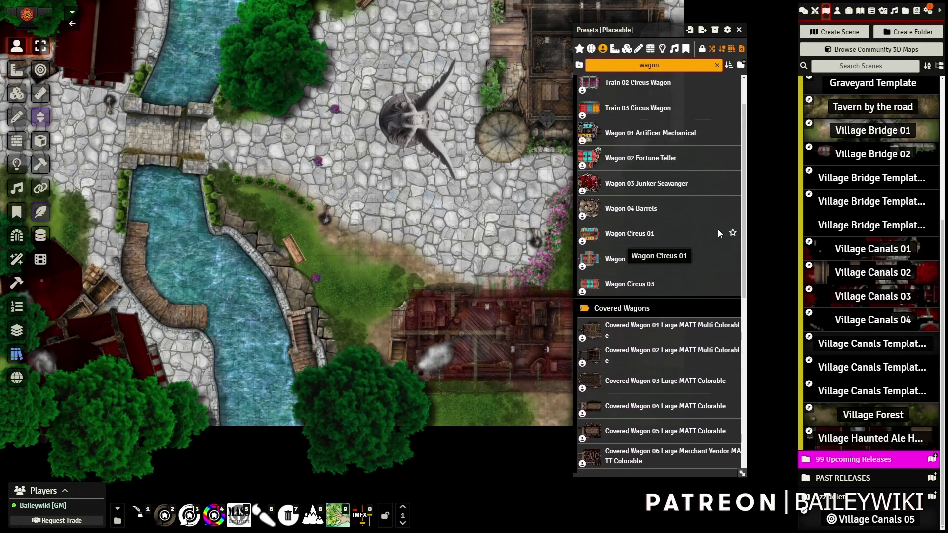
scroll(419, 242, "down", 5)
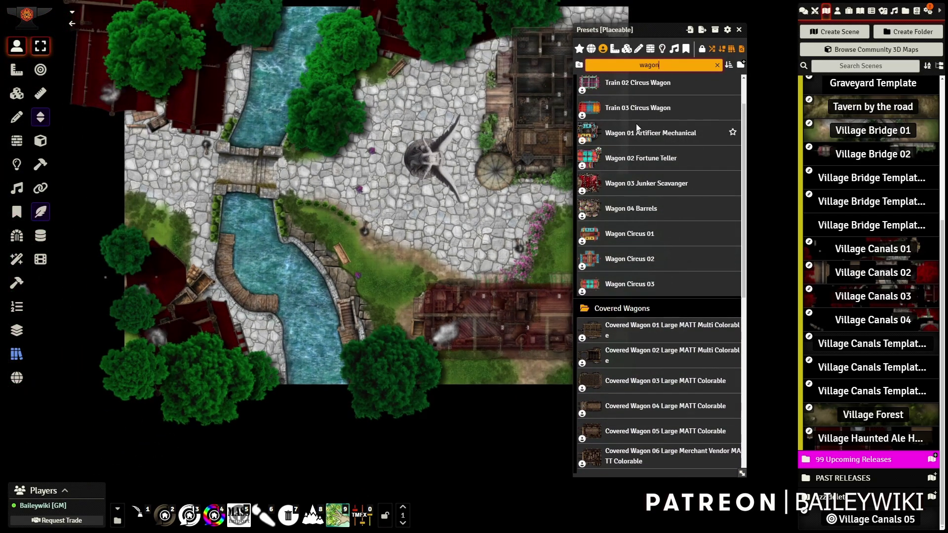
Place the Wagon 01 Artificer Mechanical prefab upright on the grass between the canal-side bench and the southern red-roofed building
left_click(671, 136)
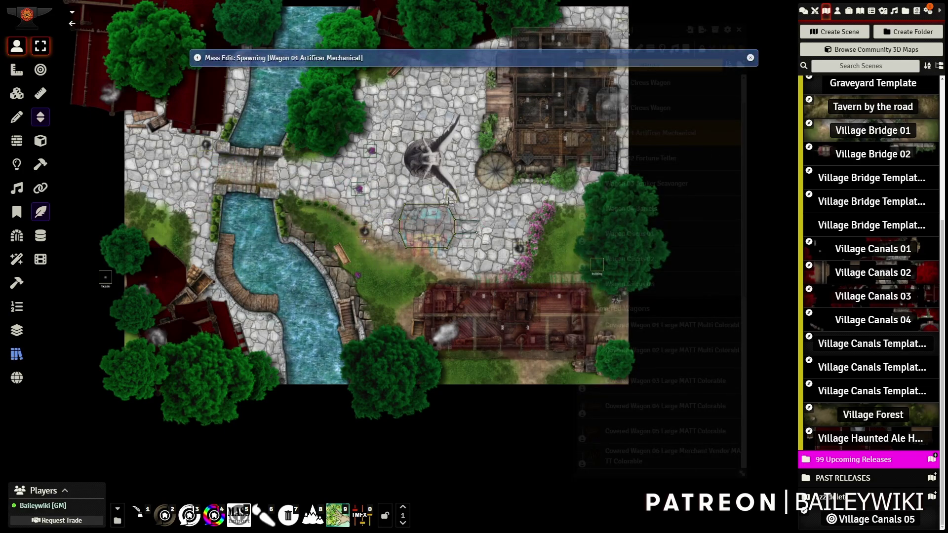
scroll(448, 207, "down", 9)
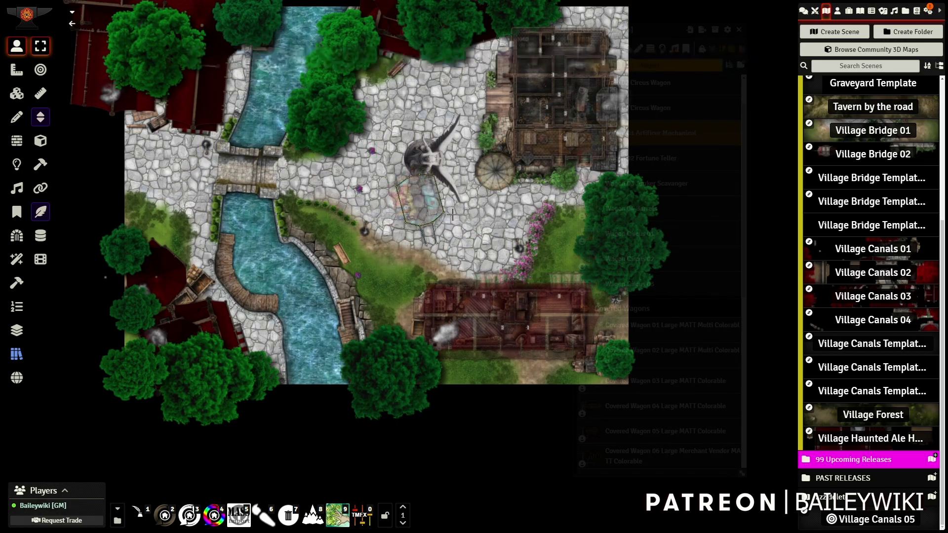
scroll(380, 252, "down", 9)
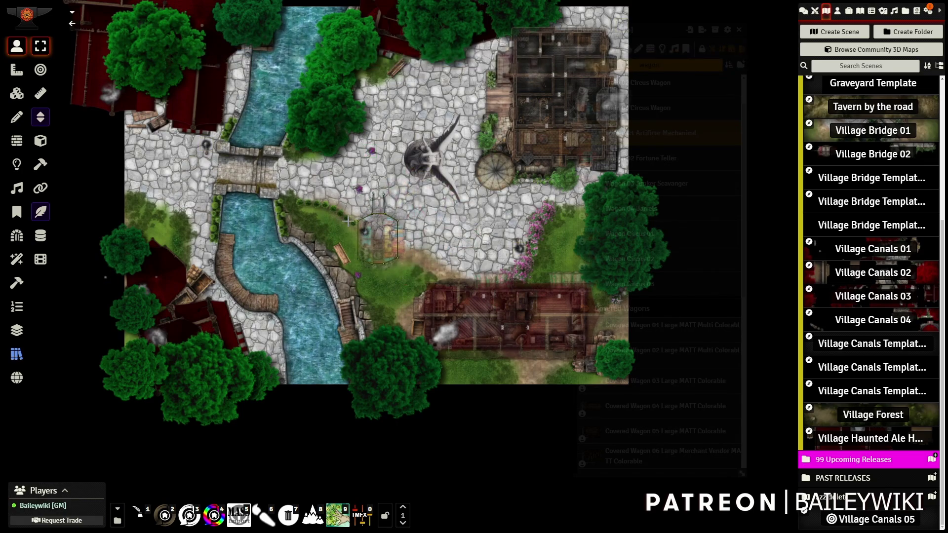
left_click_drag(361, 260, 362, 258)
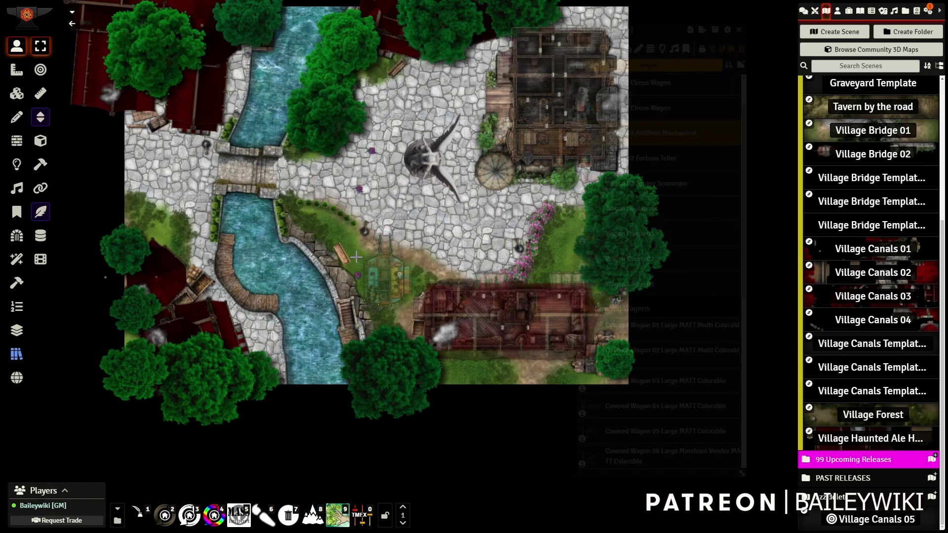
scroll(432, 256, "up", 5)
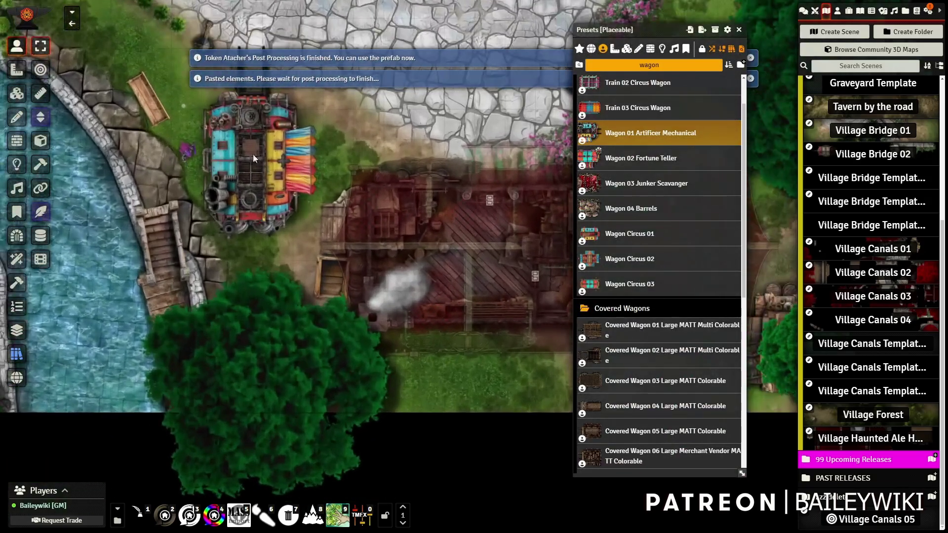
Move the purple token beside the wagon onto the cobbled plaza just south of the winged statue
left_click_drag(428, 183, 471, 365)
scroll(228, 330, "up", 1)
left_click_drag(228, 330, 390, 121)
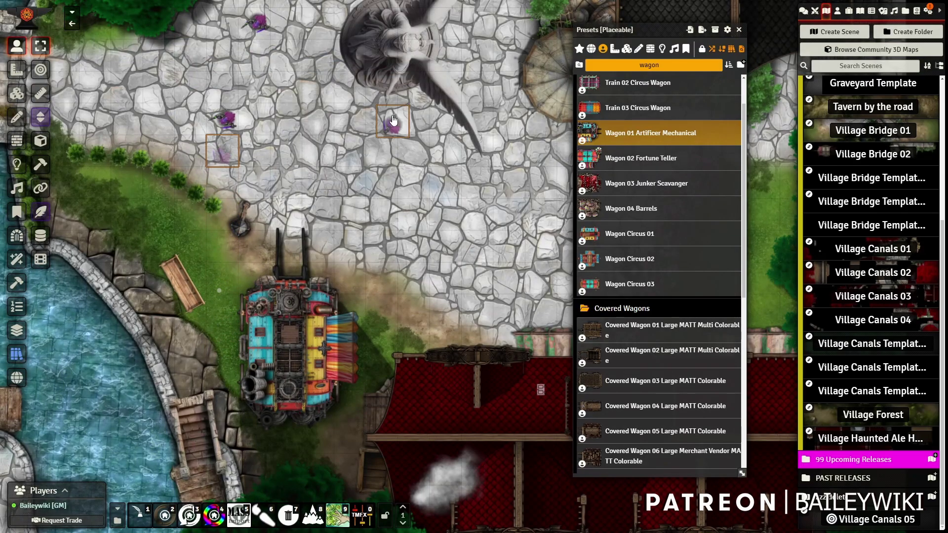
scroll(250, 138, "down", 7)
scroll(251, 137, "down", 5)
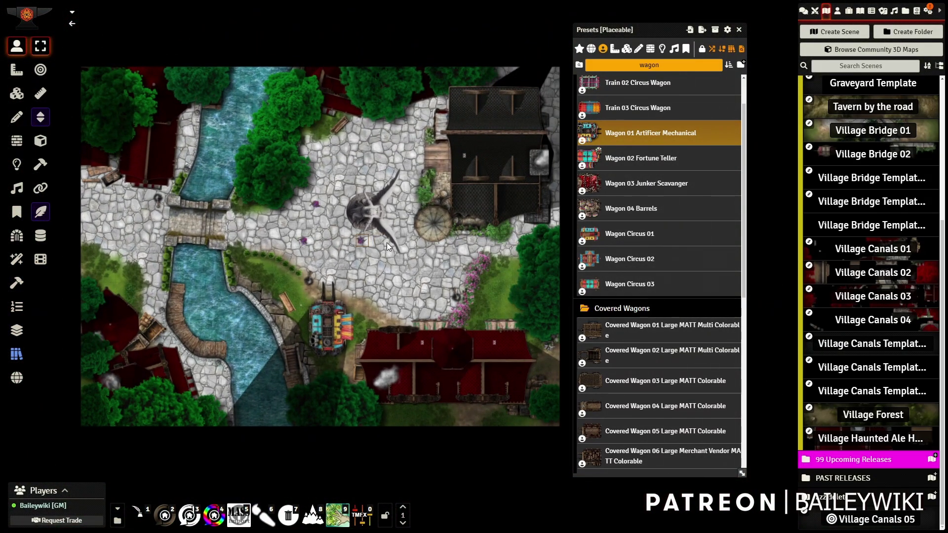
Search the ambient sound presets for "town", restricting the search to presets without folders
left_click(673, 49)
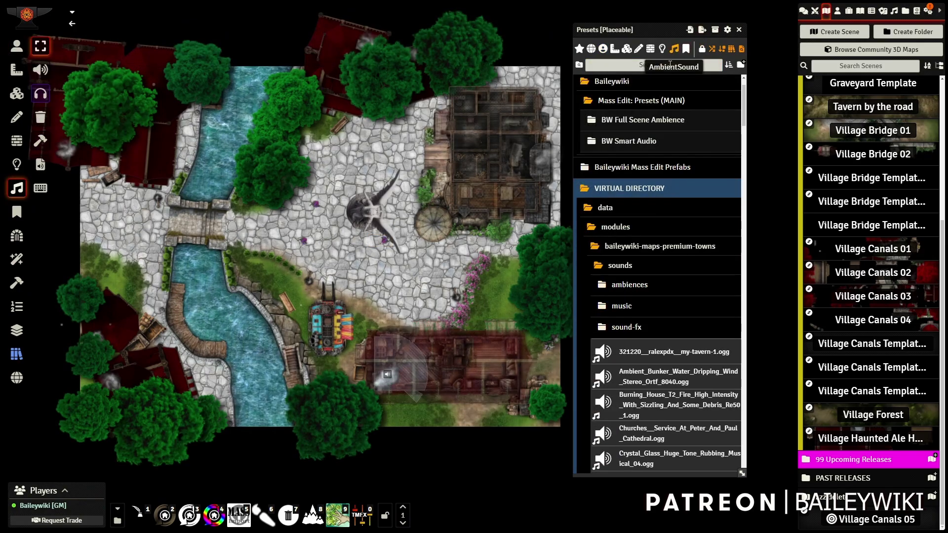
left_click(665, 65)
type("tow")
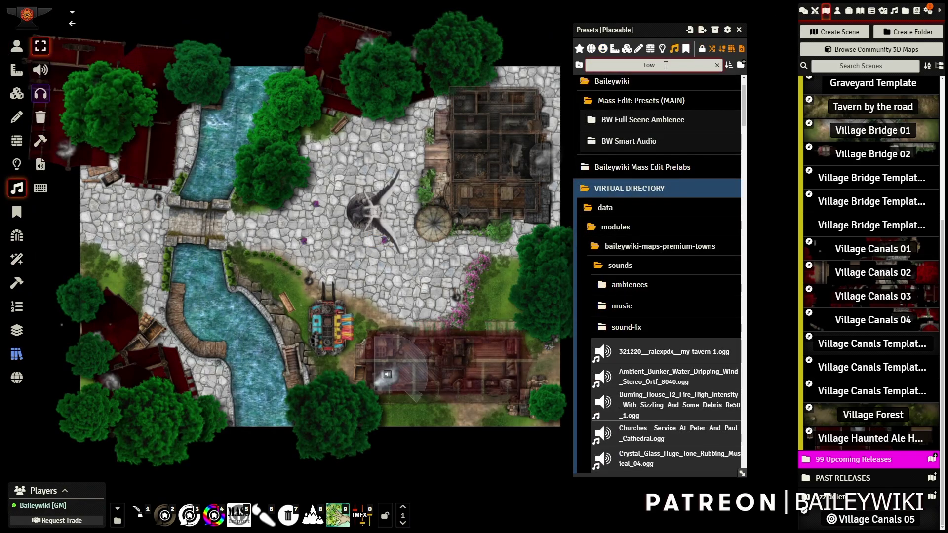
type("n")
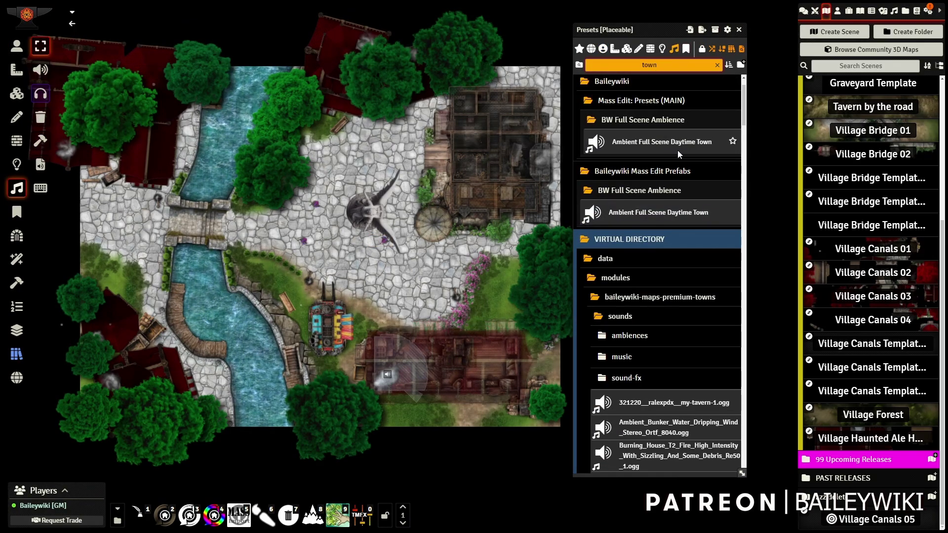
scroll(673, 155, "down", 10)
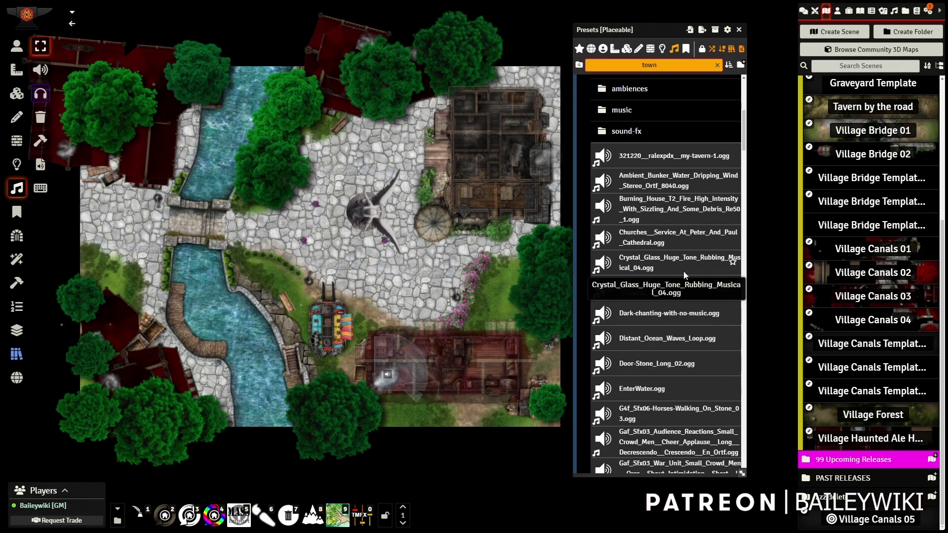
scroll(687, 301, "down", 8)
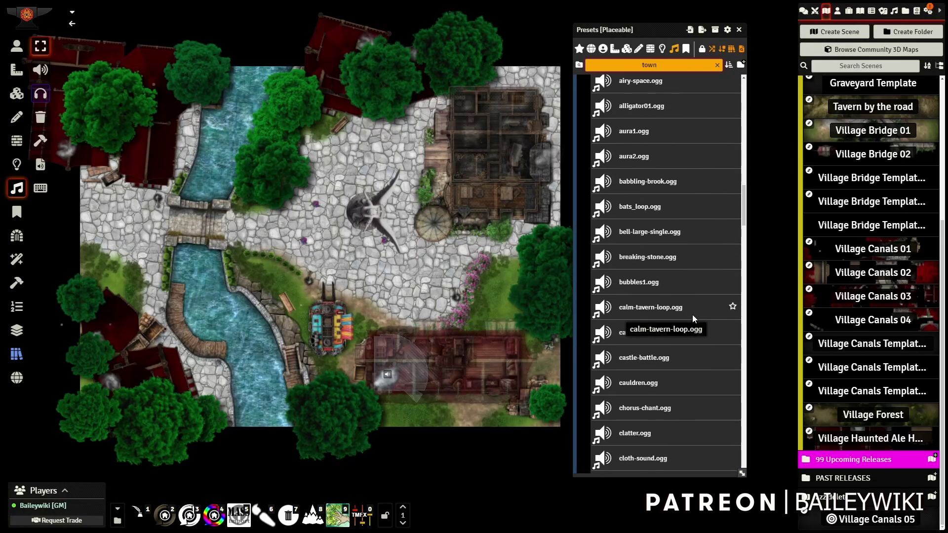
scroll(686, 208, "up", 10)
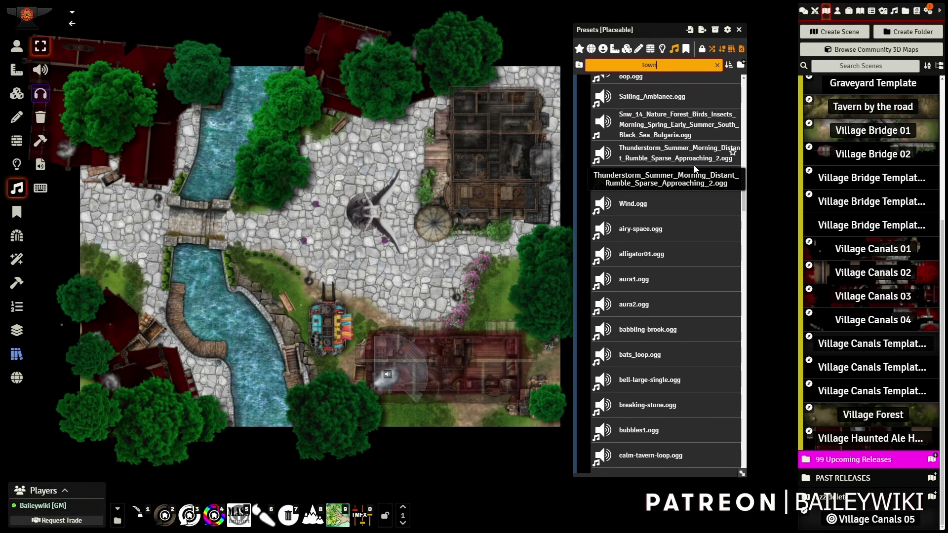
scroll(632, 126, "up", 1)
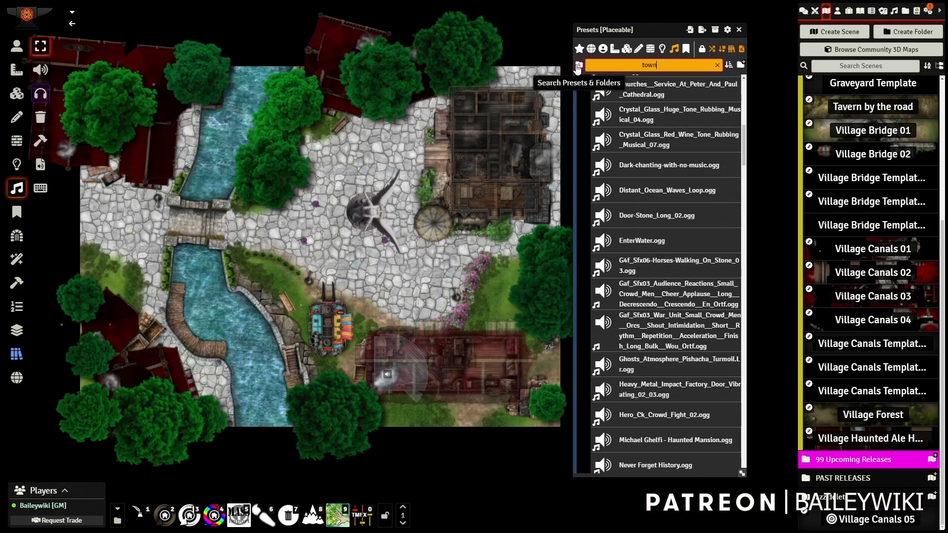
left_click(580, 67)
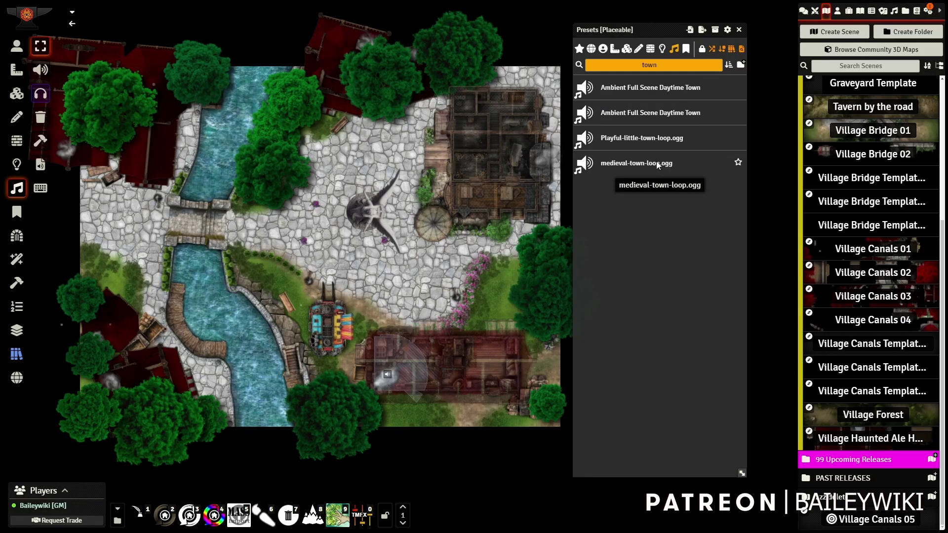
Place the medieval-town-loop.ogg sound on the plaza west of the statue with a 155.23 ft radius and 0.1 maximum volume
left_click_drag(660, 159, 297, 241)
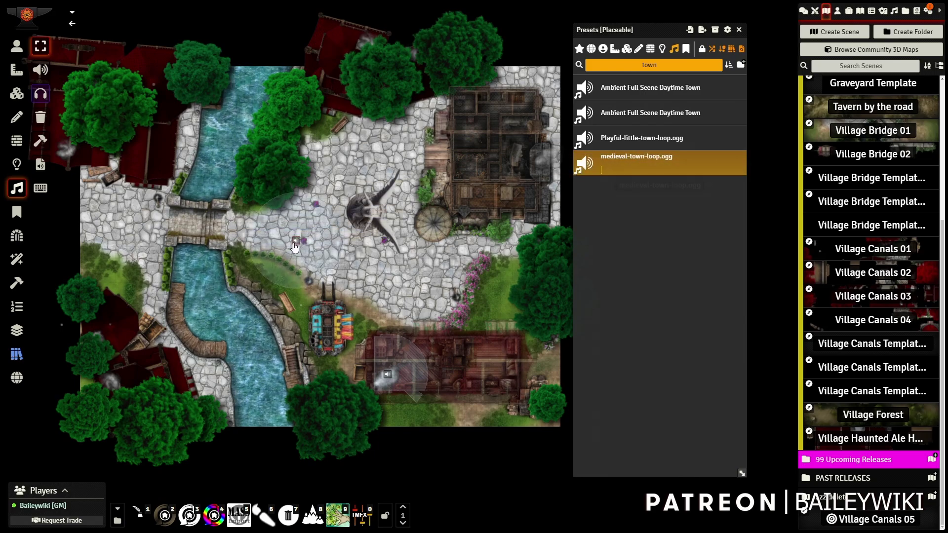
left_click(586, 163)
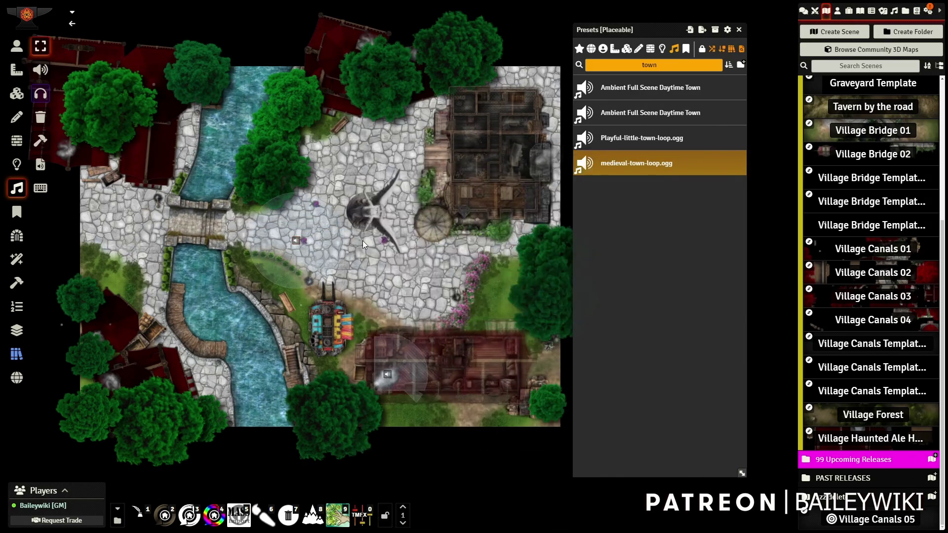
left_click(646, 166)
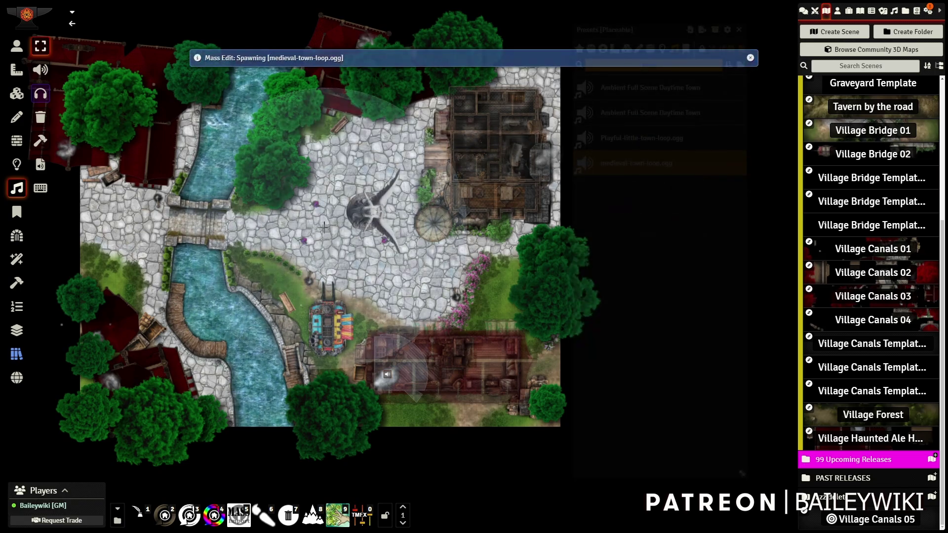
left_click(321, 223)
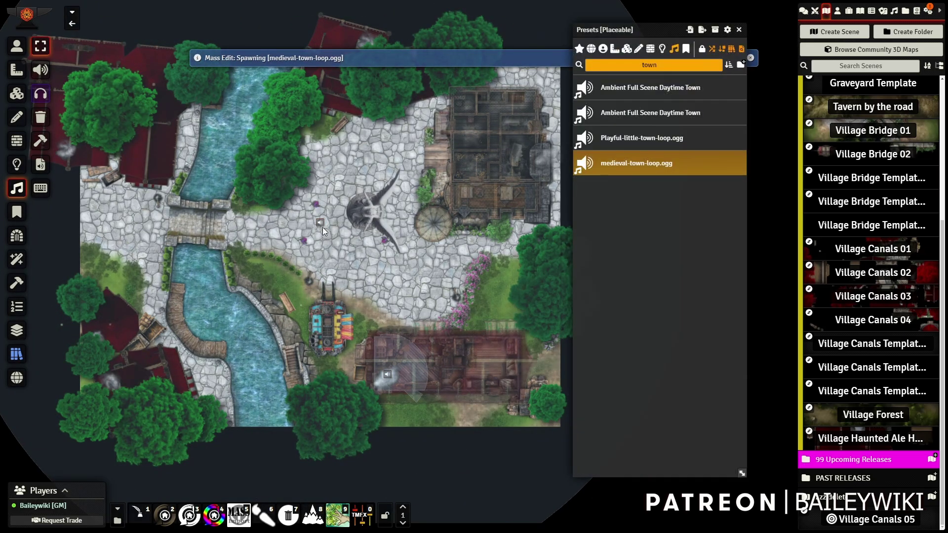
double_click(319, 225)
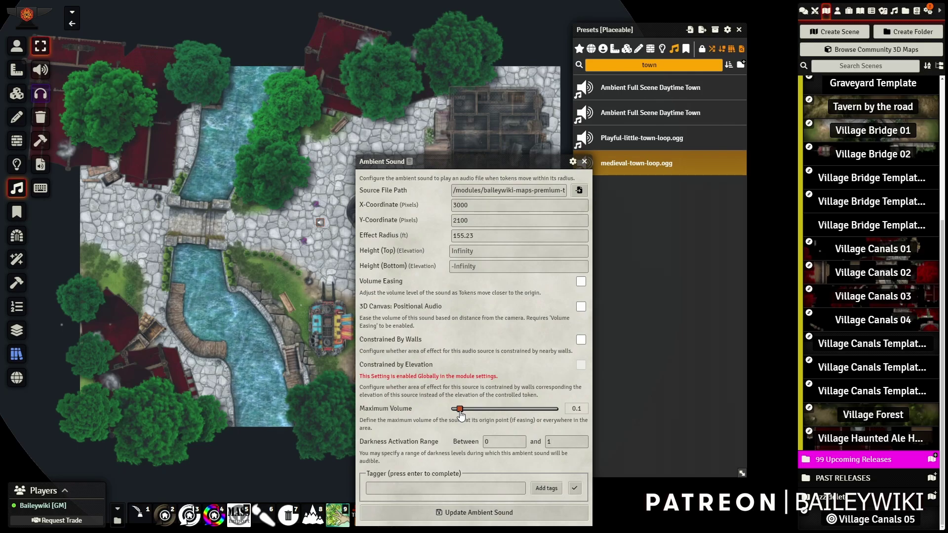
left_click(473, 516)
Replace the ambient sound preset search with "cricke"
key("BackSpace")
key("BackSpace")
key("BackSpace")
key("BackSpace")
type("circket")
key("BackSpace")
key("BackSpace")
key("BackSpace")
key("BackSpace")
key("BackSpace")
key("BackSpace")
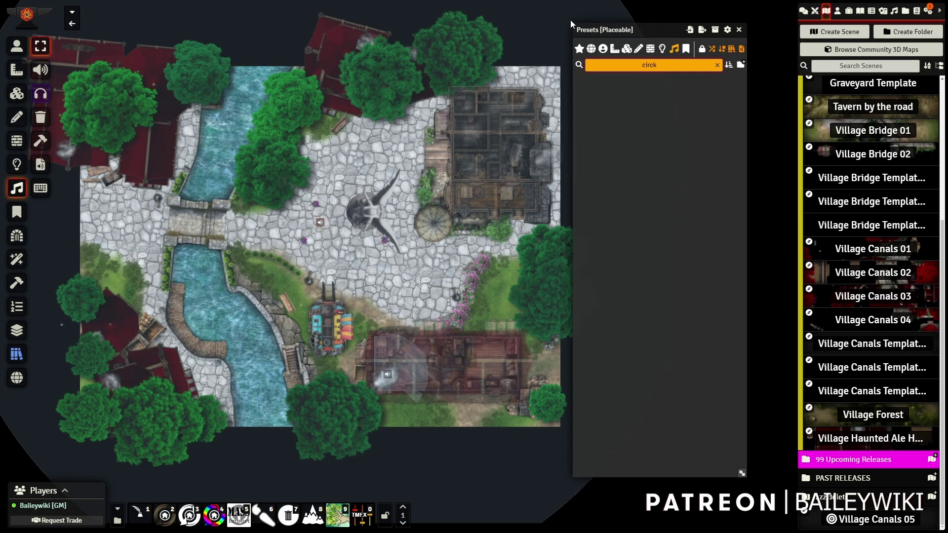
type("ricke")
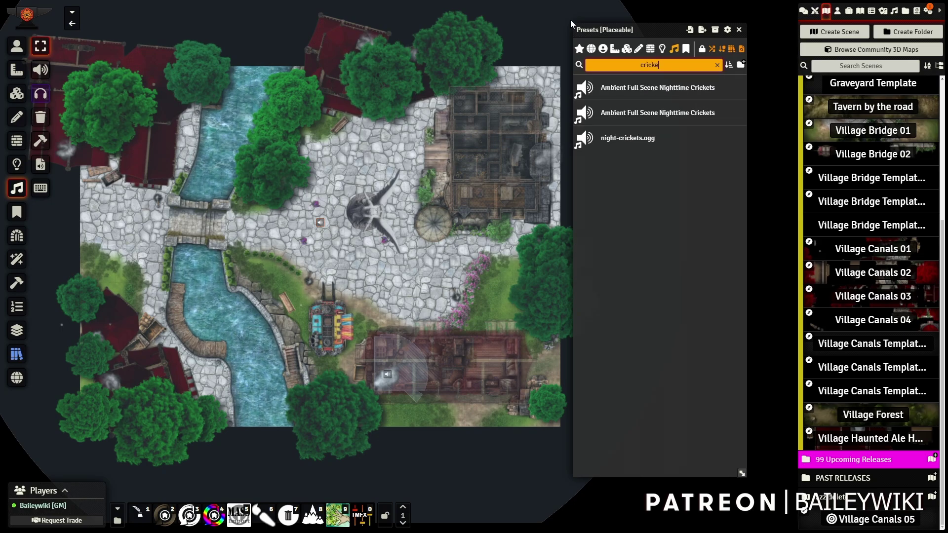
Spawn the Ambient Full Scene Nighttime Crickets preset with its default sound path beside the town sound on the plaza
left_click(677, 86)
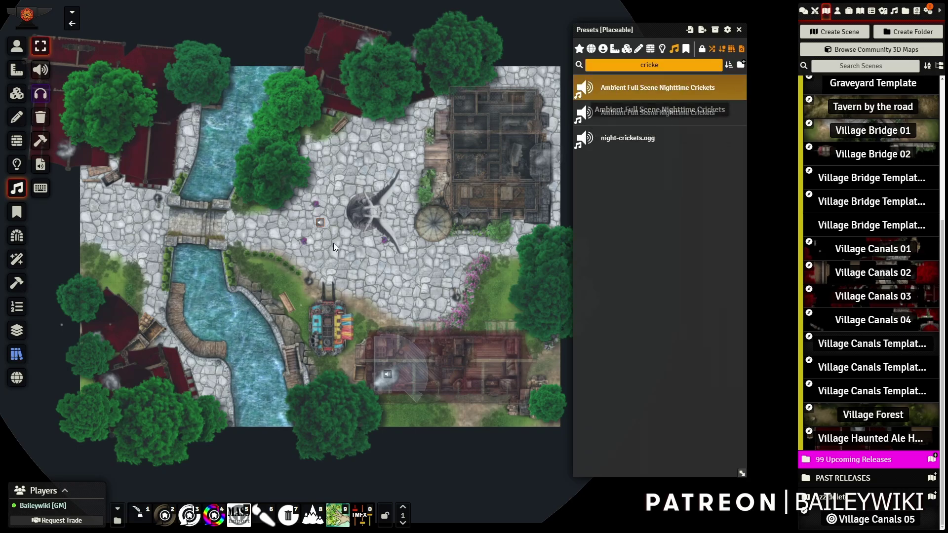
left_click(621, 85)
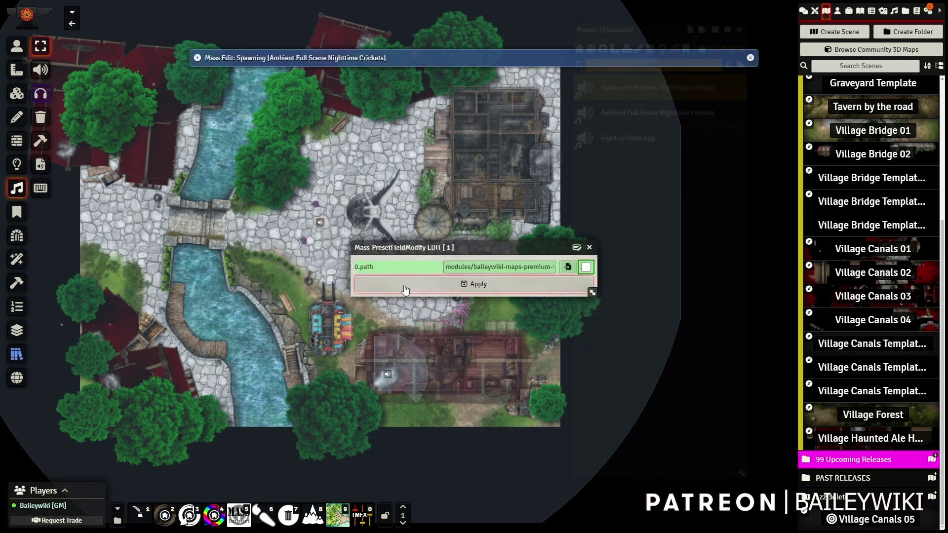
left_click(449, 290)
left_click(332, 228)
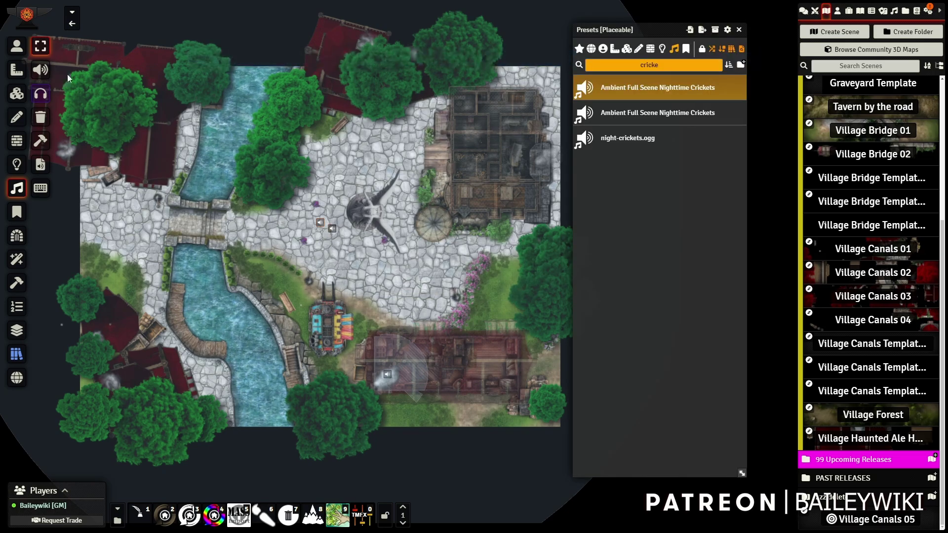
Return to the token controls and close the Presets [Placeable] browser
left_click(17, 46)
scroll(301, 248, "up", 5)
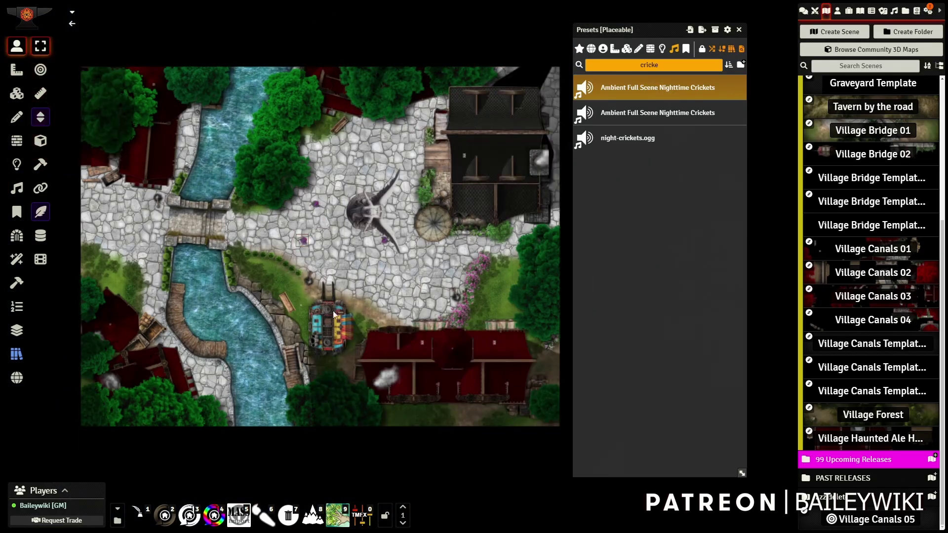
scroll(396, 200, "down", 3)
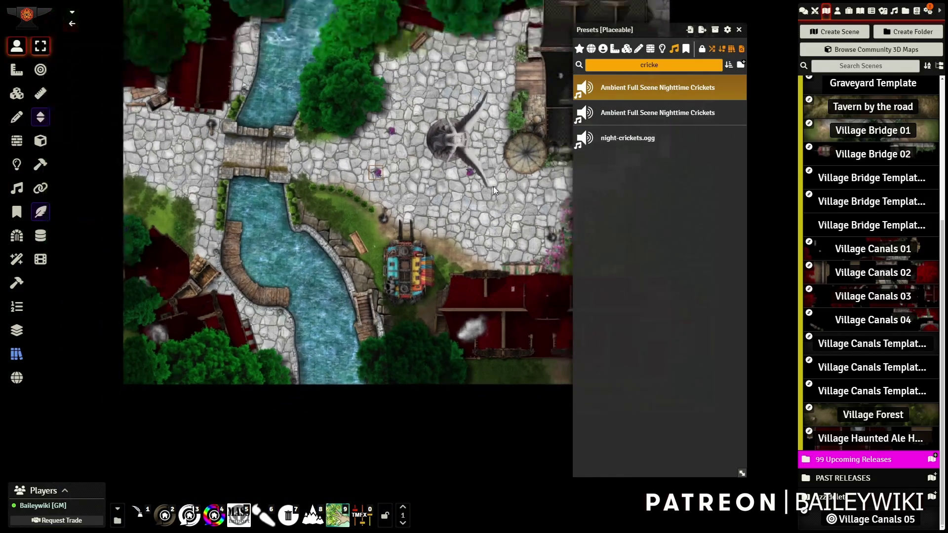
left_click(739, 30)
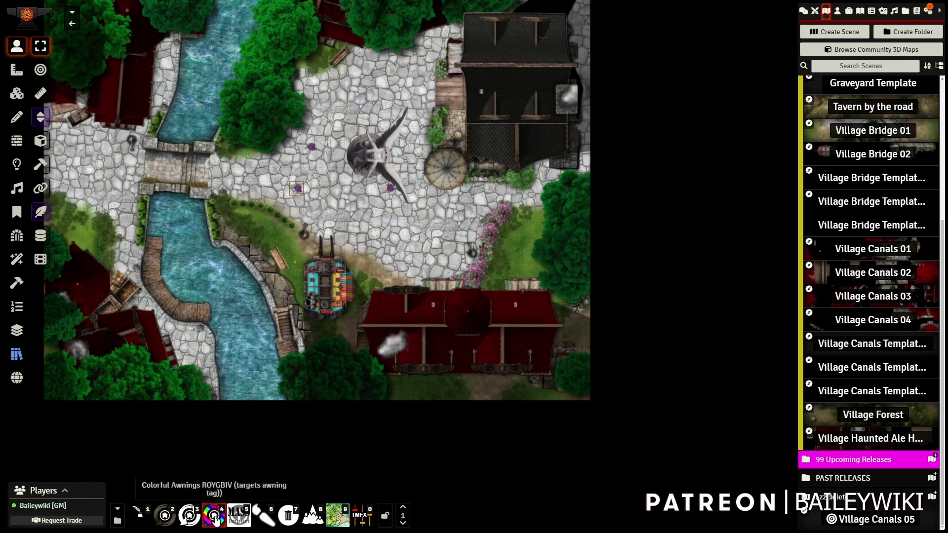
Mass-edit all tiles tagged facade-roof to the DungeonDraft tint #00ccff, then return to the token controls
left_click(403, 524)
left_click(403, 523)
left_click(403, 524)
left_click(402, 524)
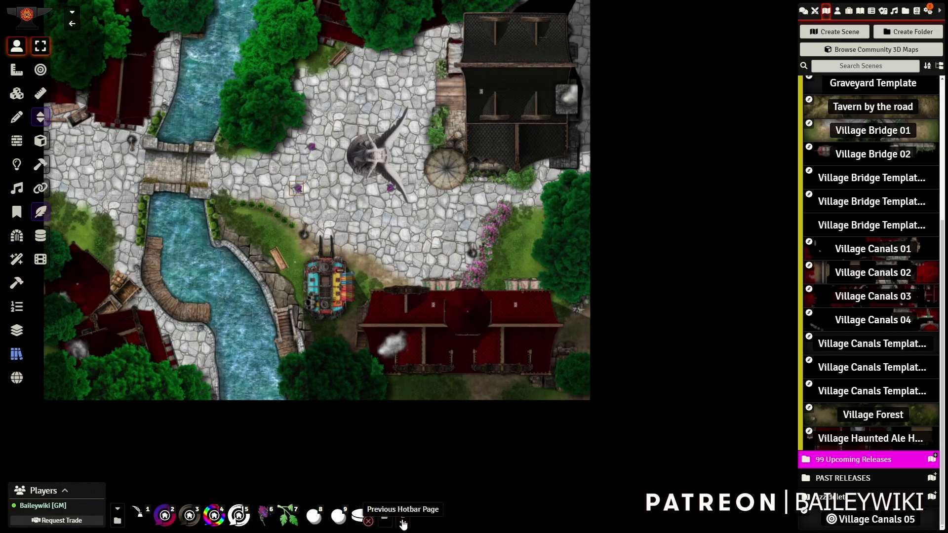
left_click(239, 516)
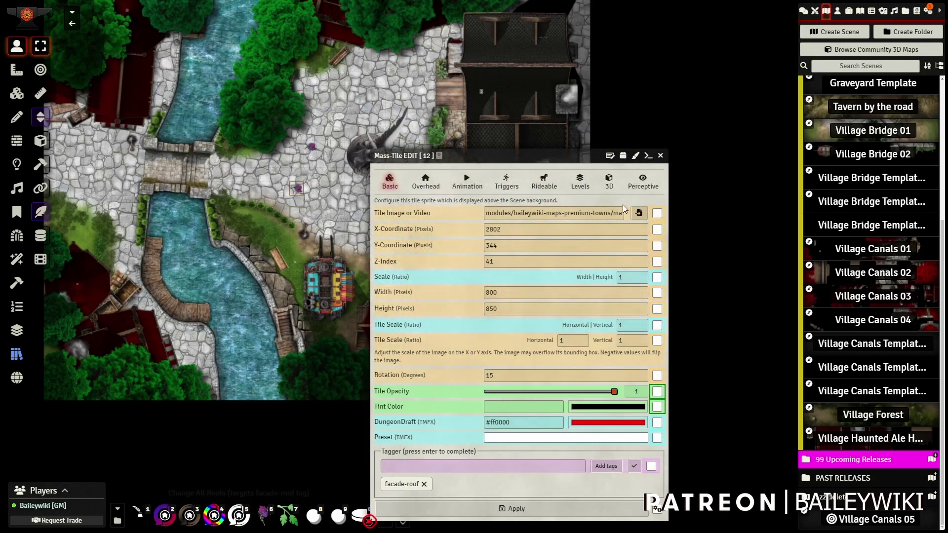
left_click(630, 423)
left_click(647, 371)
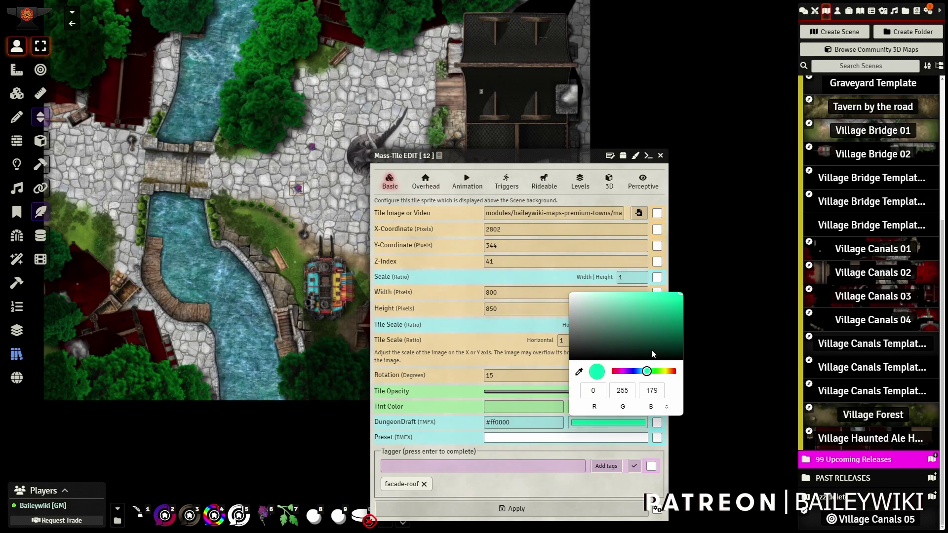
left_click_drag(646, 371, 642, 372)
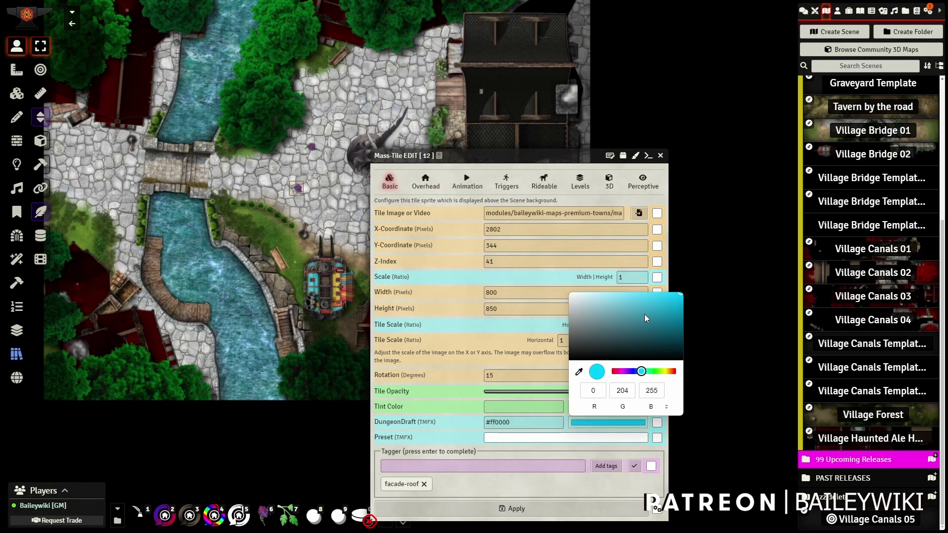
left_click(428, 314)
left_click(514, 508)
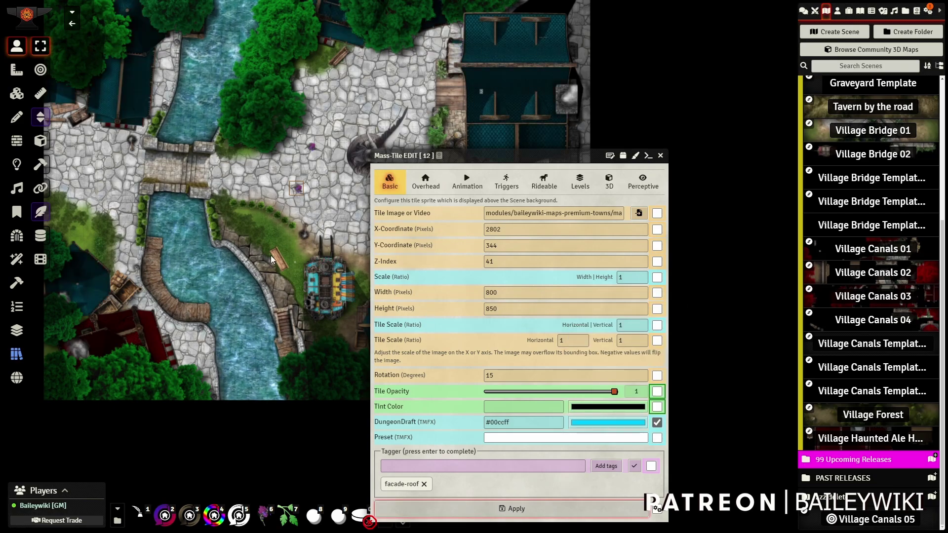
left_click(18, 93)
left_click(17, 46)
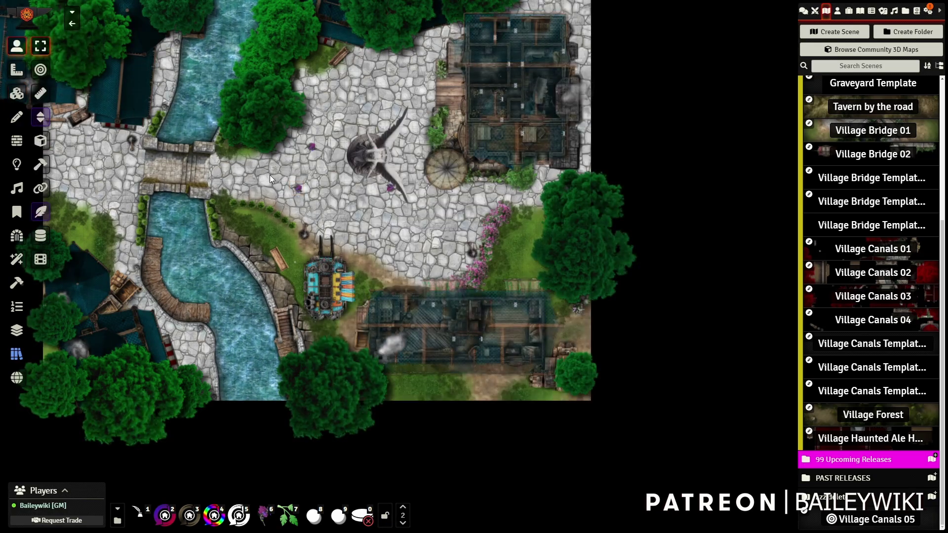
Move the token near the bridge across the plaza to the area south of the statue
left_click_drag(303, 205, 410, 222)
scroll(390, 262, "up", 9)
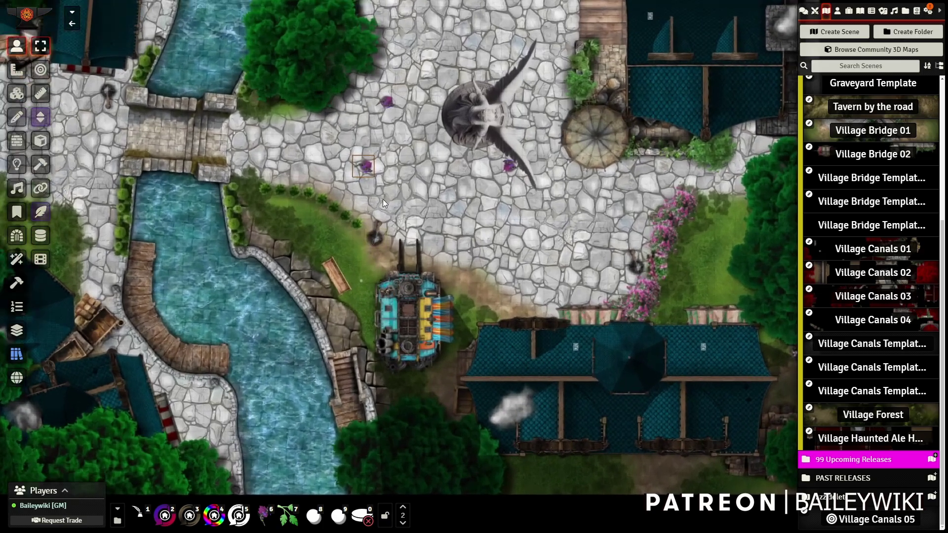
left_click_drag(368, 171, 279, 126)
left_click_drag(439, 158, 381, 315)
left_click_drag(333, 262, 377, 314)
left_click_drag(535, 362, 478, 271)
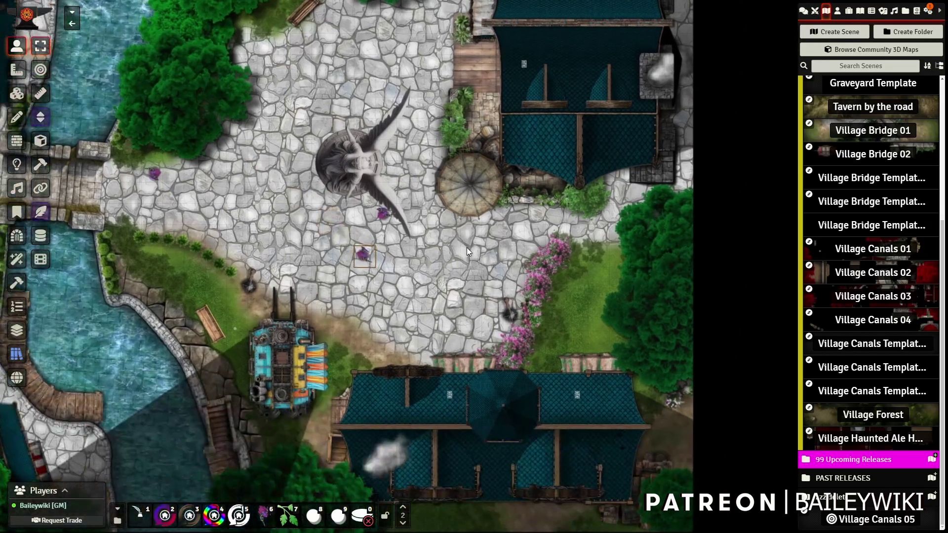
Move the token through the southern building's front door and back out onto the plaza
left_click_drag(371, 259, 453, 366)
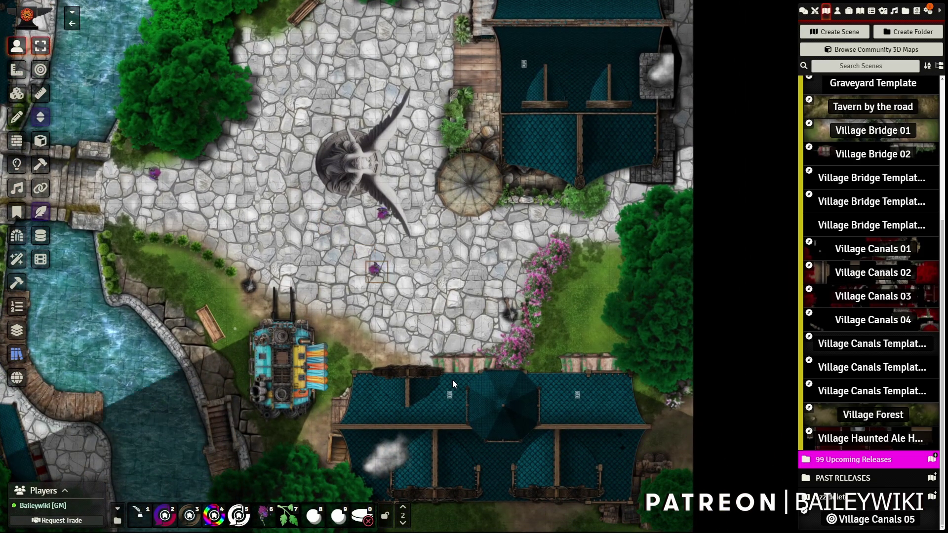
left_click(449, 395)
left_click_drag(450, 412, 449, 256)
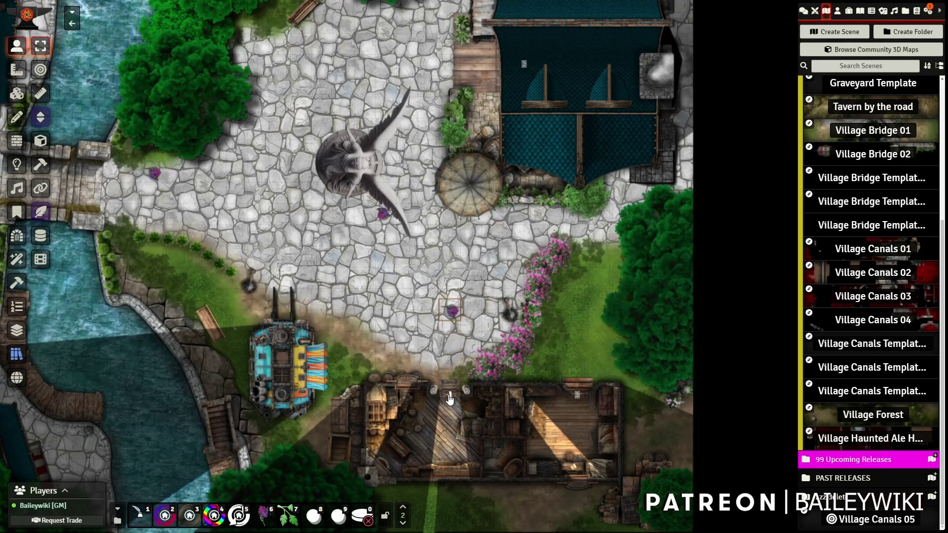
left_click_drag(312, 247, 491, 325)
scroll(326, 262, "down", 3)
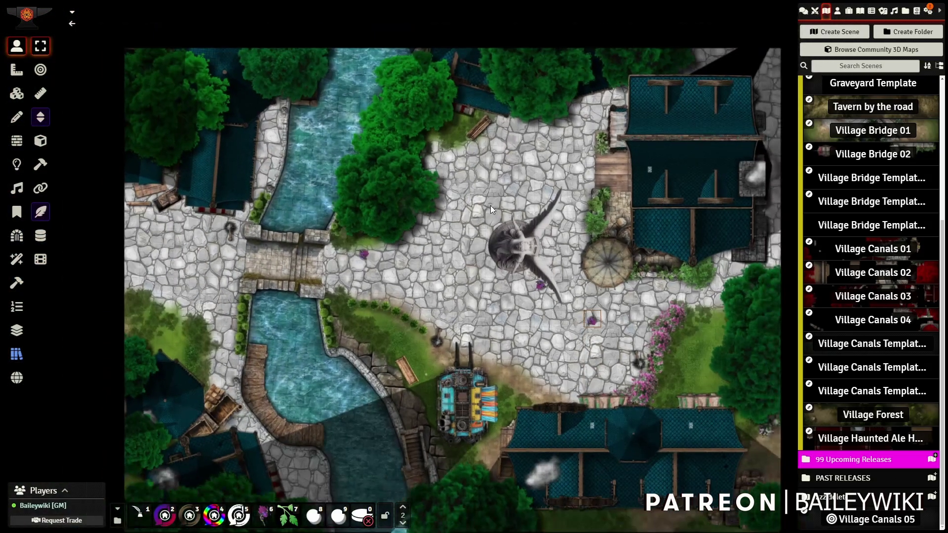
Transition the scene lighting to darkness and select the token beside the statue's lower wing
left_click(15, 186)
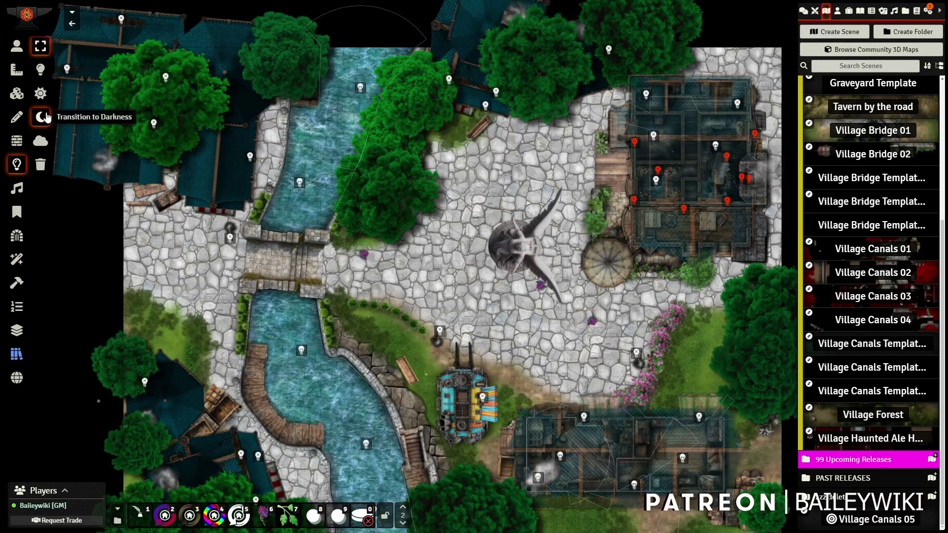
left_click(14, 49)
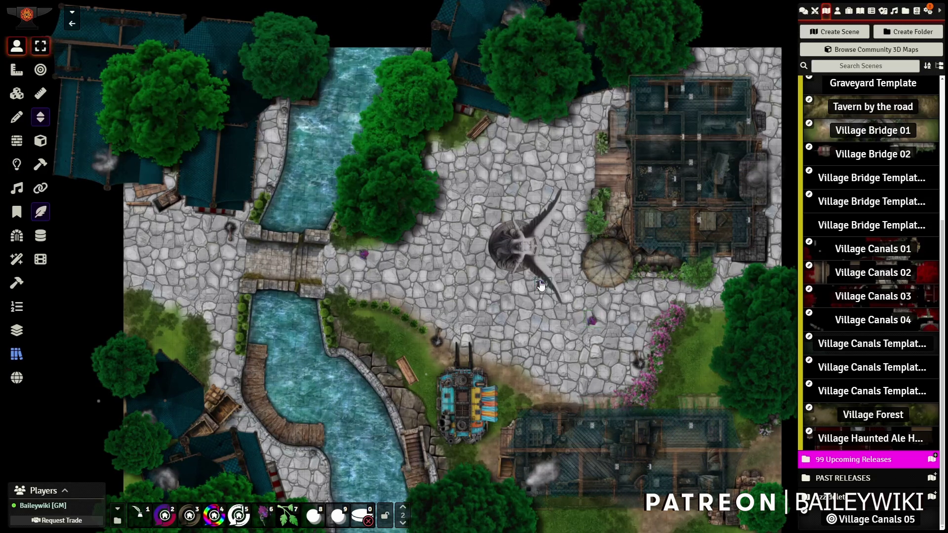
left_click(541, 287)
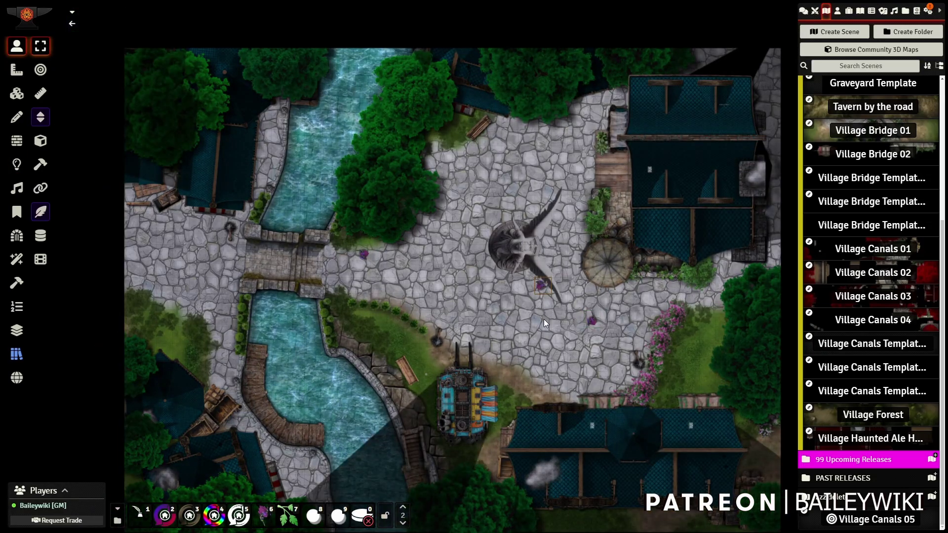
scroll(556, 341, "down", 1)
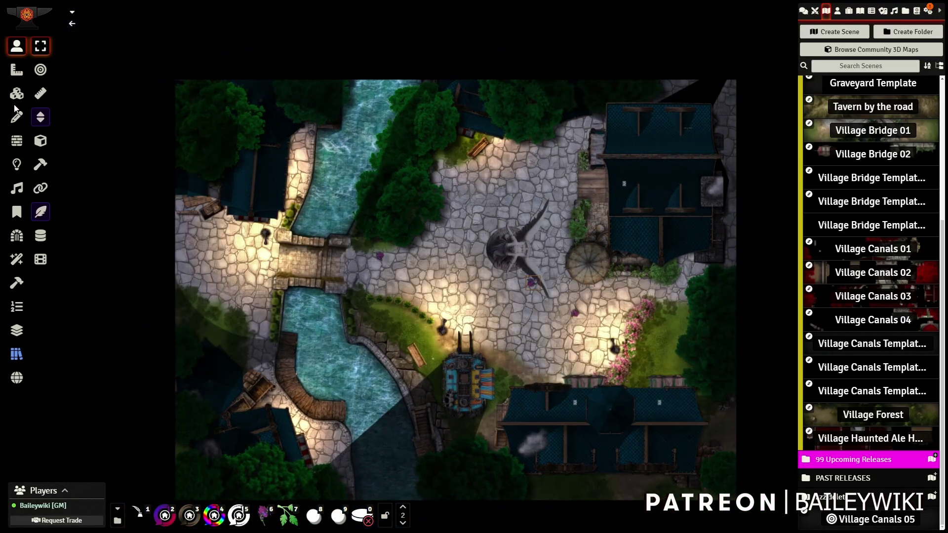
scroll(538, 330, "up", 2)
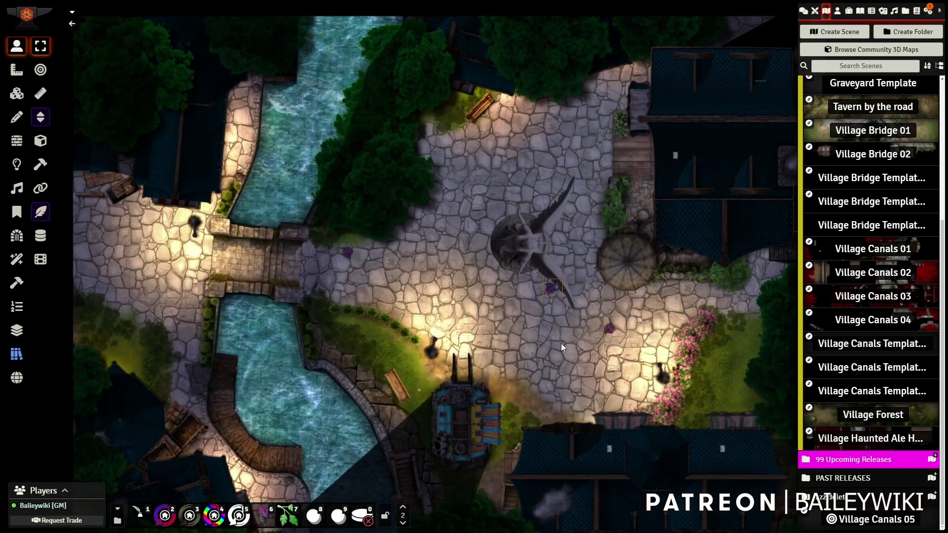
Walk the selected token west across the plaza and over the stone bridge
key("Left")
key("Left")
key("Left")
key("Left")
key("Left")
key("Left")
key("Left")
key("Left")
key("Left")
key("Up")
left_click_drag(460, 335, 607, 305)
scroll(571, 235, "up", 4)
key("Up")
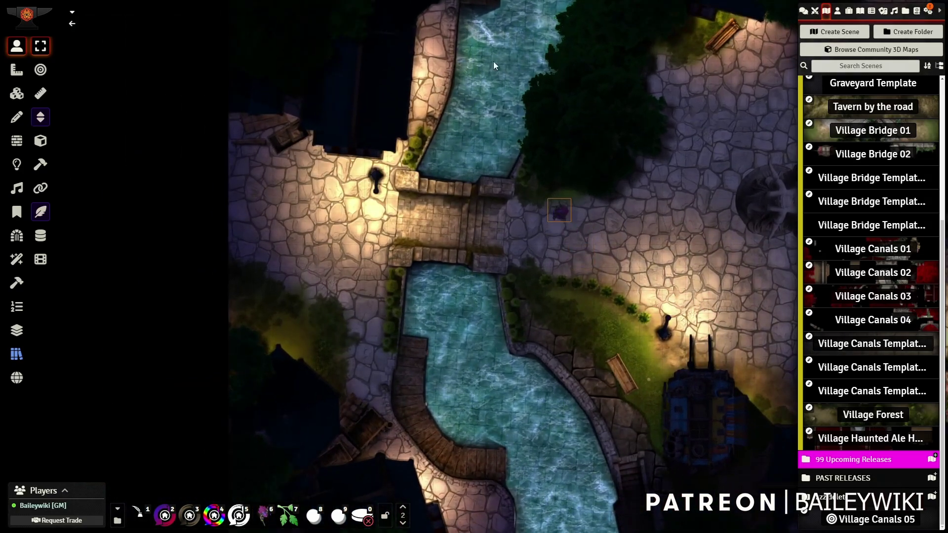
key("Left")
key("Left")
key("Left")
Walk the token back east past the bridge and south of the statue toward the lamp by the flowering bushes
key("Right")
key("Right")
key("Right")
key("Right")
key("Right")
key("Right")
key("Right")
key("Right")
key("Right")
key("Right")
left_click_drag(701, 268, 365, 315)
key("Down")
key("Down")
key("Down")
key("Down")
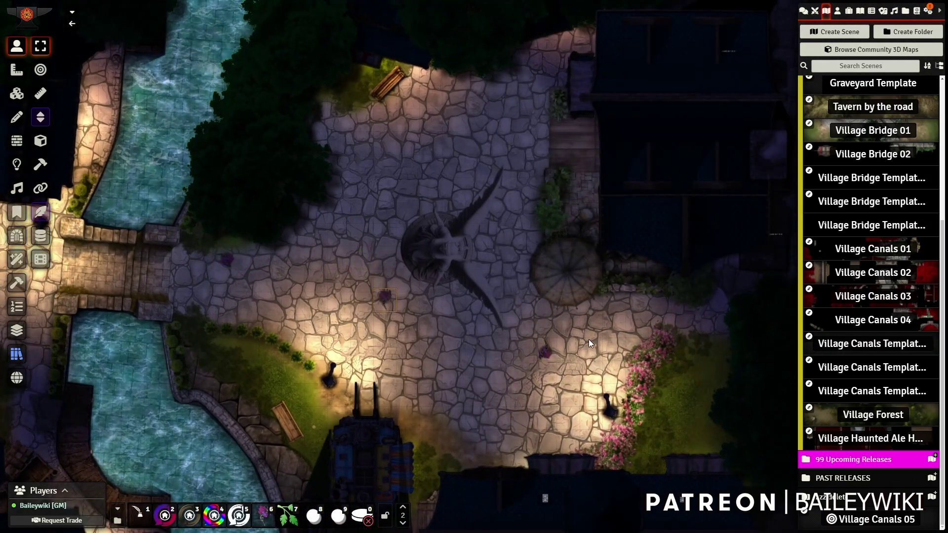
left_click_drag(588, 340, 522, 207)
key("Right")
key("Right")
key("Right")
key("Right")
key("Right")
key("Right")
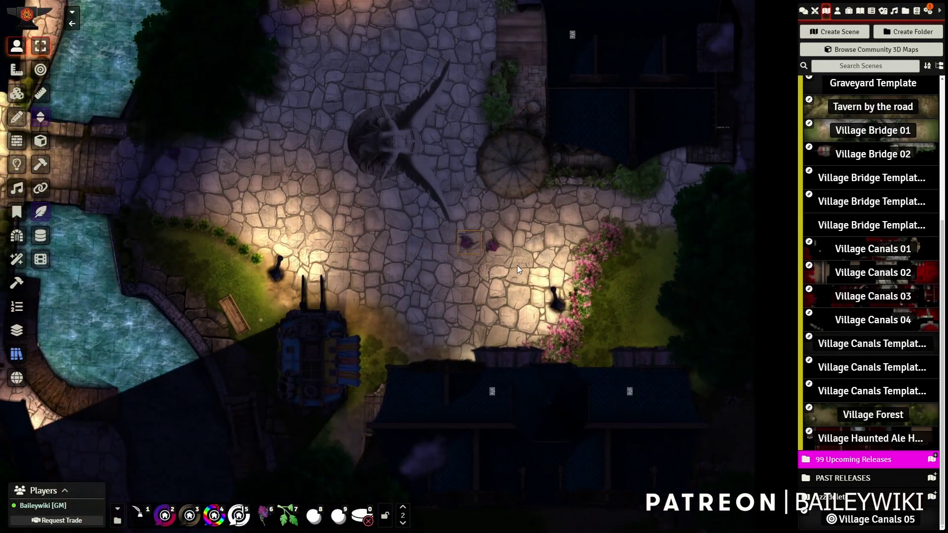
Walk the token north into the northeast building through its west door and close the door behind it
key("Up")
key("Up")
key("Up")
key("Up")
key("Up")
key("Up")
key("Up")
key("Up")
key("Right")
key("Right")
key("Right")
key("Right")
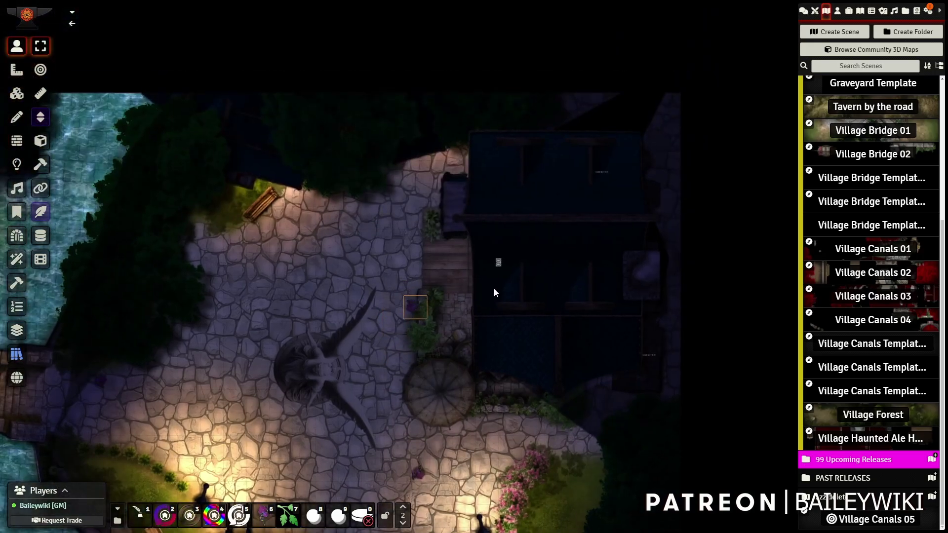
key("Right")
key("Right")
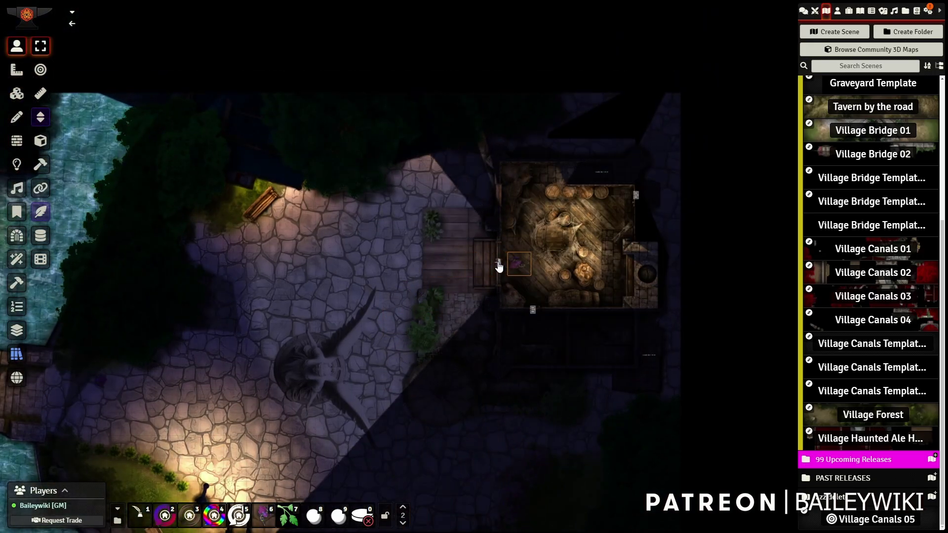
left_click(498, 266)
Walk the token through the barrel room and up the stairs to the +10 ft floor
left_click_drag(612, 299, 553, 357)
scroll(540, 351, "up", 9)
key("Up")
key("Up")
key("Up")
key("Up")
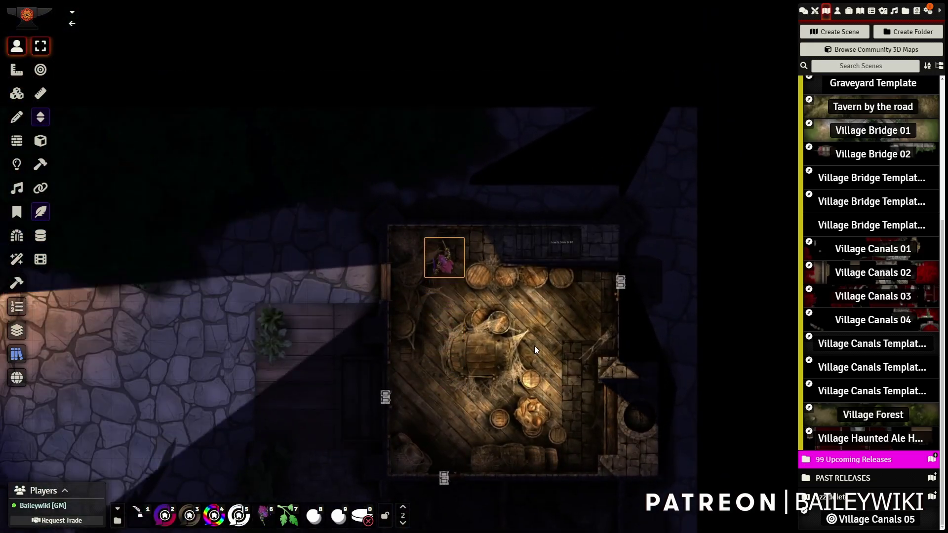
key("Right")
key("Right")
key("Right")
key("Right")
key("Down")
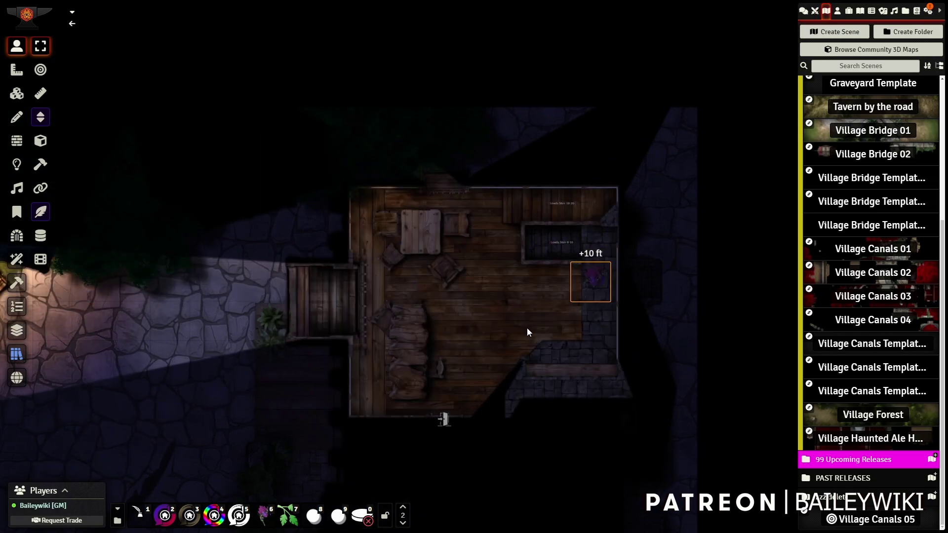
Walk the token around the +10 ft room and up the next stairs into the +20 ft hallway
key("Left")
key("Left")
key("Left")
scroll(464, 266, "up", 5)
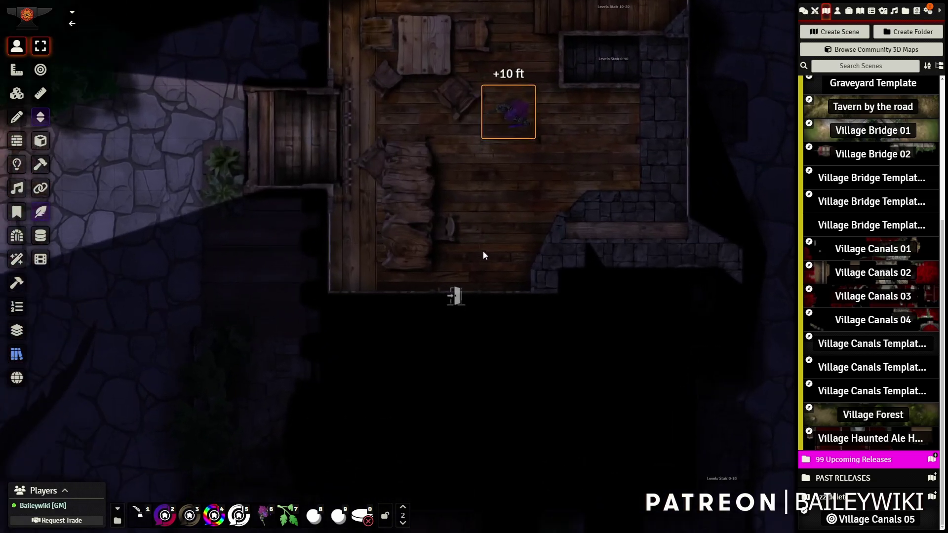
key("Up")
key("Right")
key("Right")
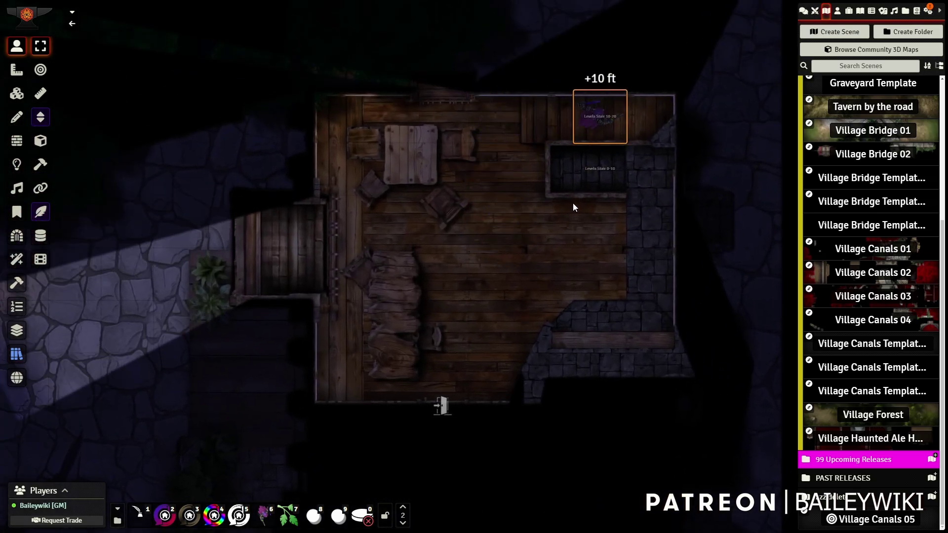
key("Right")
key("Down")
key("Left")
key("Left")
key("Left")
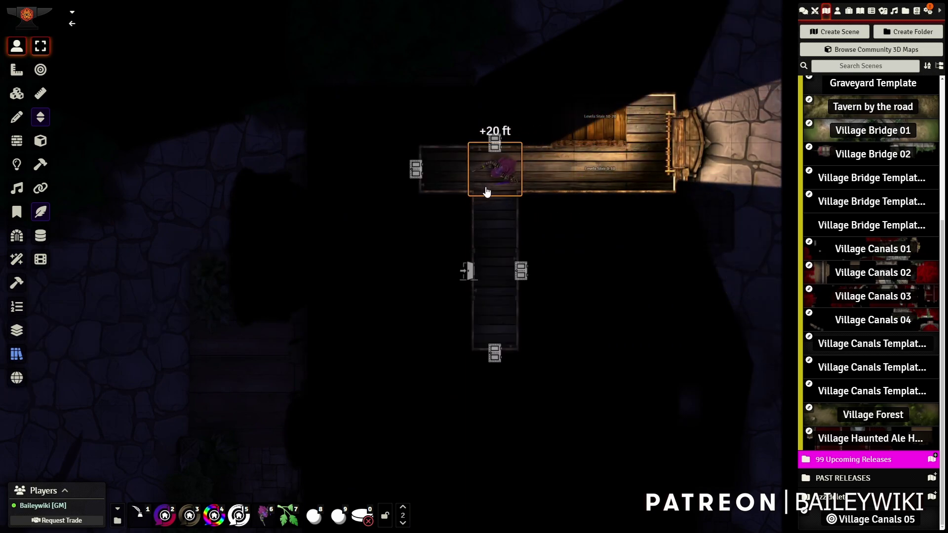
Open the door at the hallway's west end and walk the token into the room and back out
left_click(420, 179)
key("Left")
key("Left")
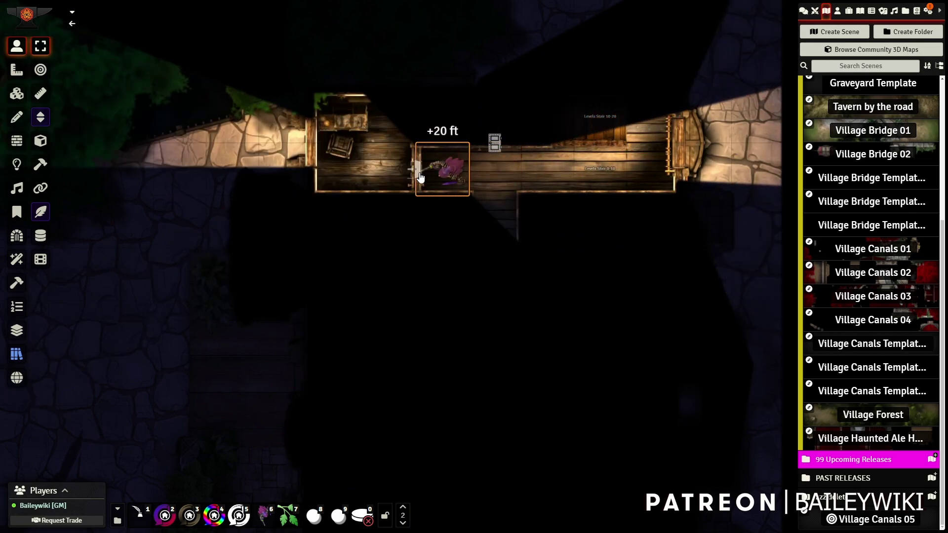
scroll(332, 152, "up", 5)
scroll(333, 152, "up", 7)
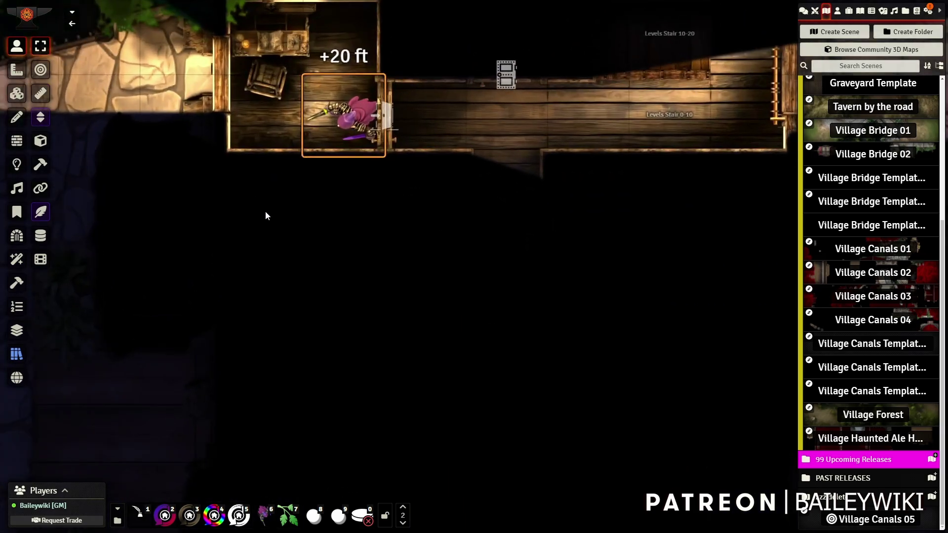
left_click_drag(260, 206, 308, 226)
key("Right")
key("Right")
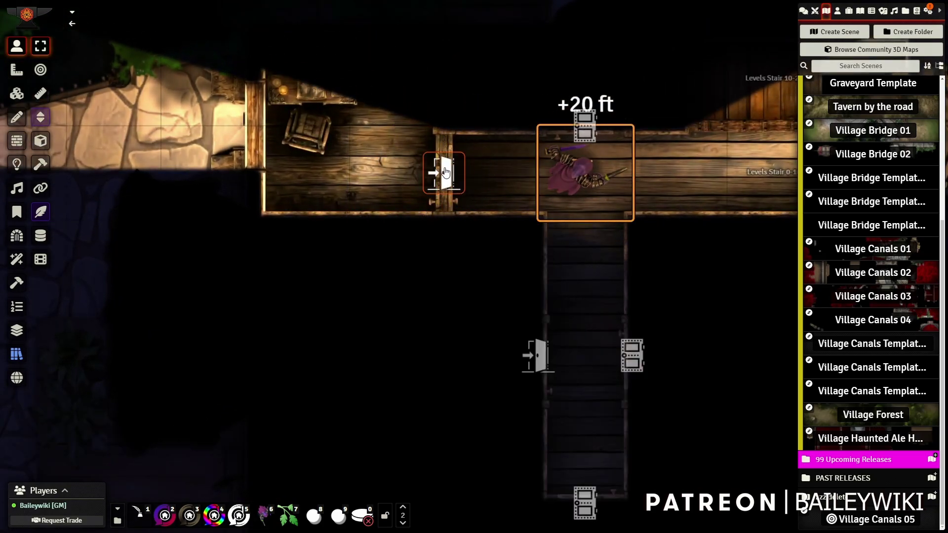
Walk the token down the side corridor, visit the room behind its west door, and close that door after returning
key("Down")
key("Down")
left_click(538, 361)
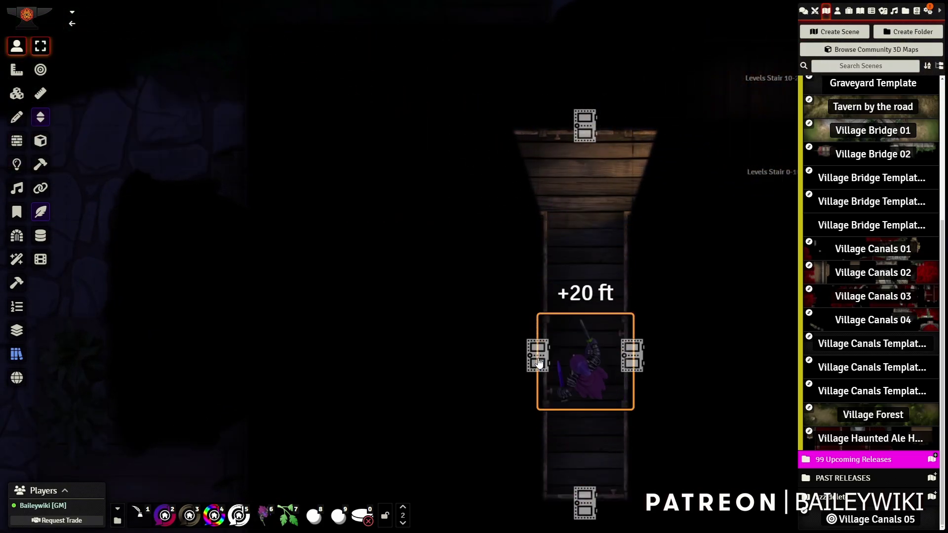
key("Left")
key("Left")
key("Right")
key("Right")
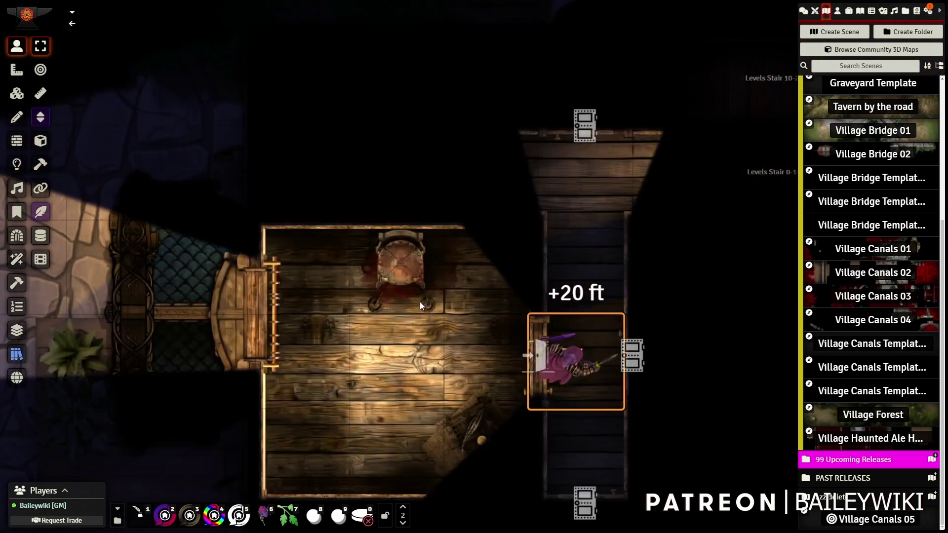
left_click(535, 362)
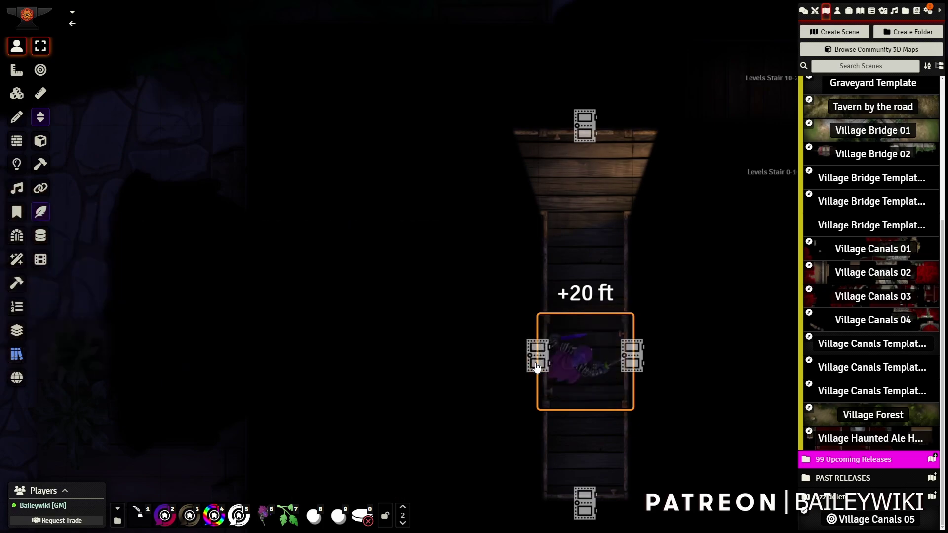
Open the +20 ft corridor's east door, walk the token into the room and back, and close the door
left_click(629, 358)
left_click_drag(666, 440, 381, 310)
key("Right")
key("Right")
key("Left")
key("Left")
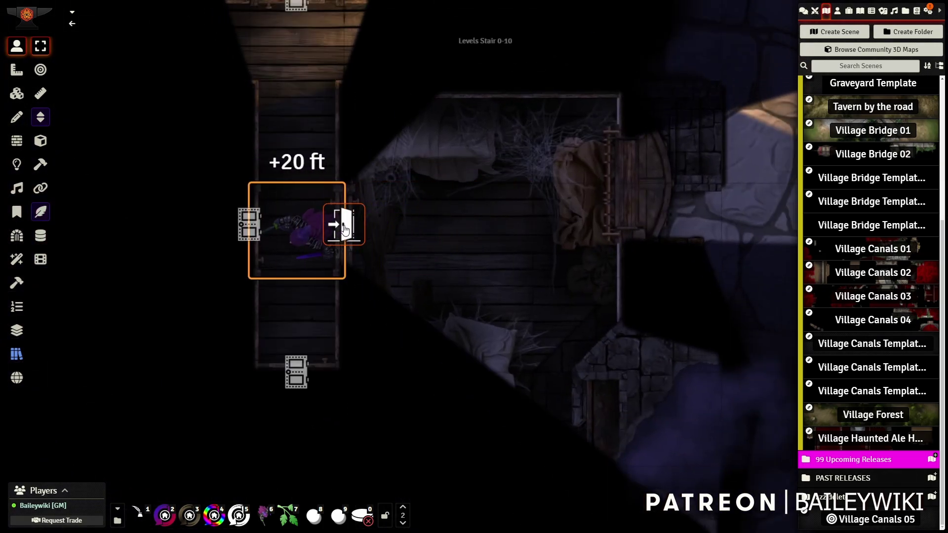
left_click(344, 224)
Open the door at the corridor's south end and walk the token into the candlelit ritual room
key("Down")
left_click(304, 369)
left_click_drag(401, 382, 546, 156)
key("Down")
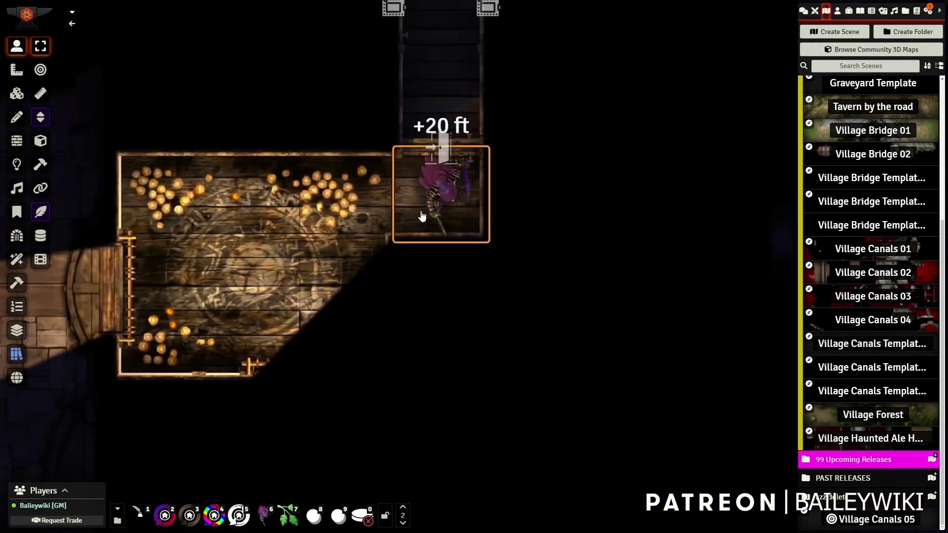
key("Left")
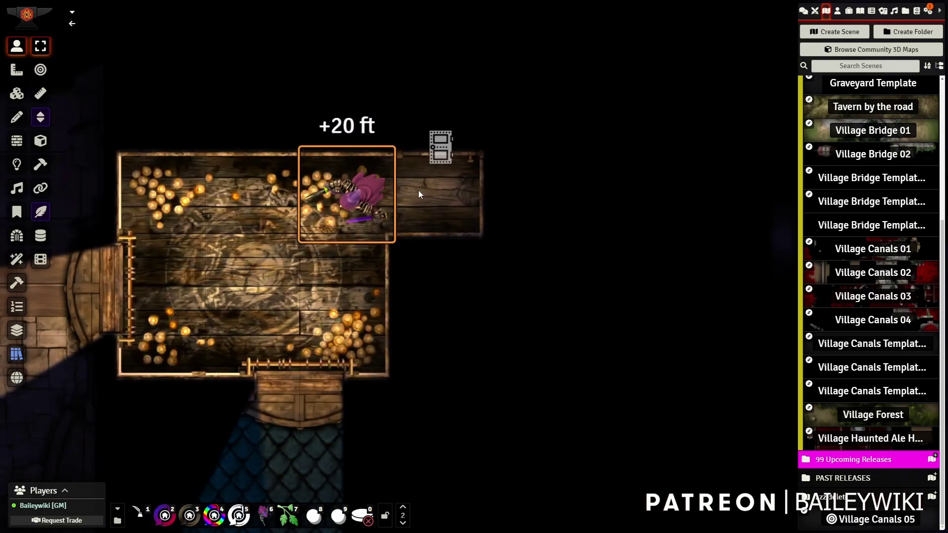
Move the token out of the building onto the stone plaza and set its elevation to ground level
scroll(346, 294, "down", 4)
left_click_drag(394, 226, 143, 277)
left_click_drag(176, 366, 418, 344)
right_click(397, 289)
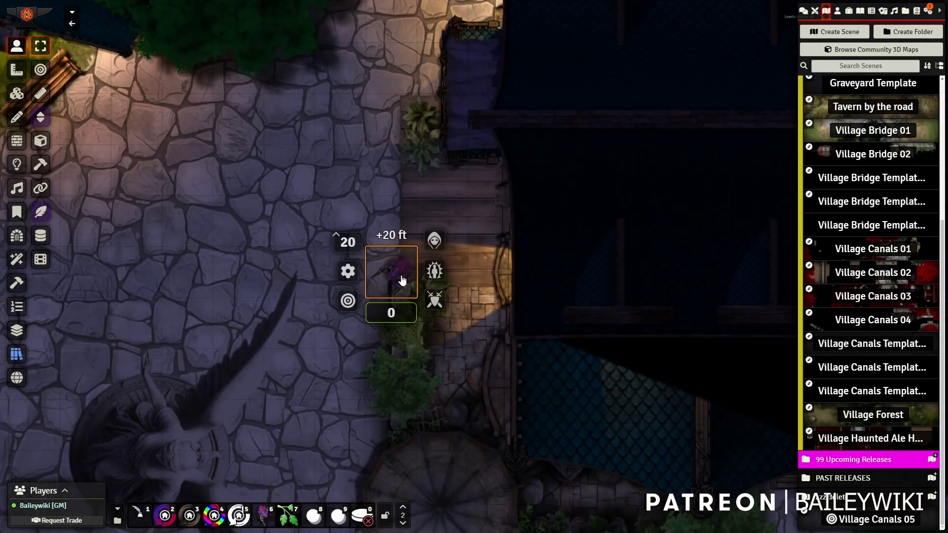
key("Return")
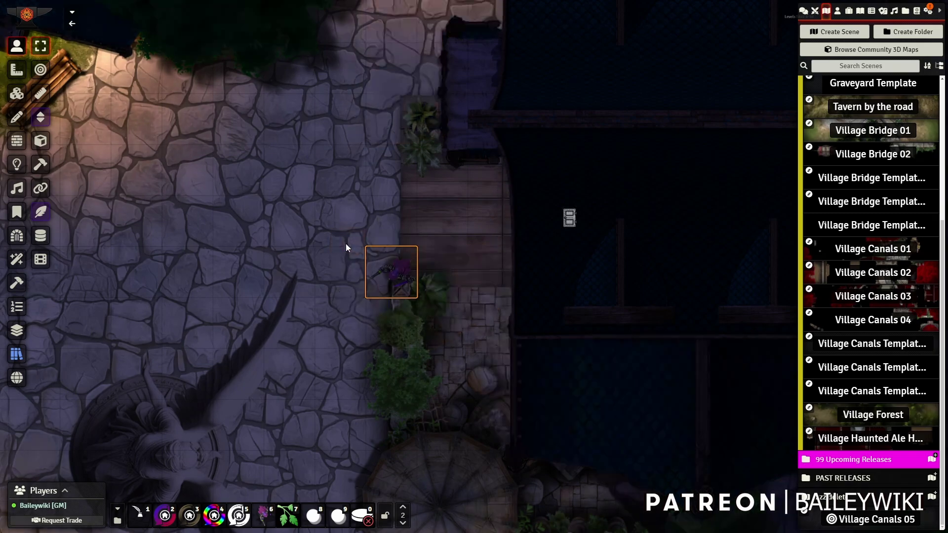
Transition the scene's lighting to daylight
scroll(283, 221, "down", 7)
left_click(17, 94)
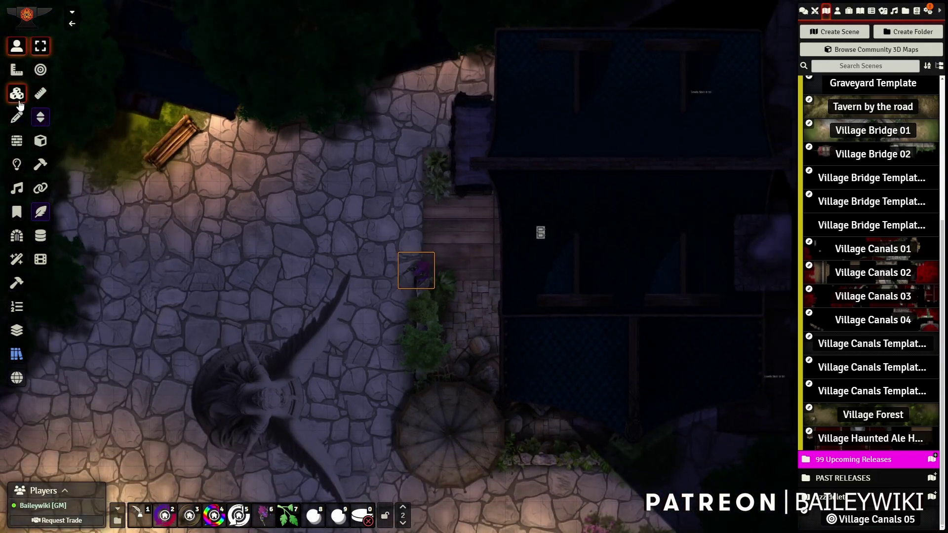
left_click(19, 95)
left_click(16, 46)
scroll(322, 205, "down", 8)
left_click_drag(312, 305, 415, 193)
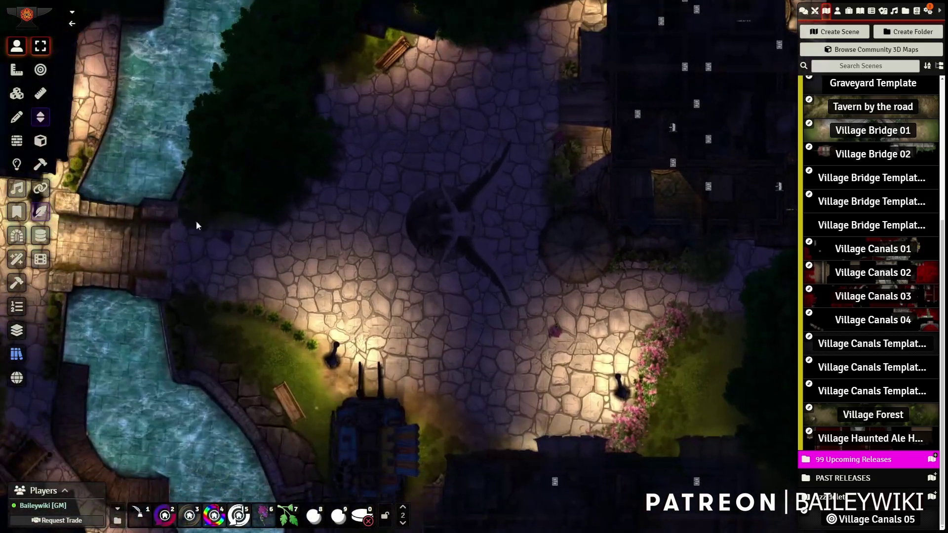
left_click(17, 164)
left_click(41, 93)
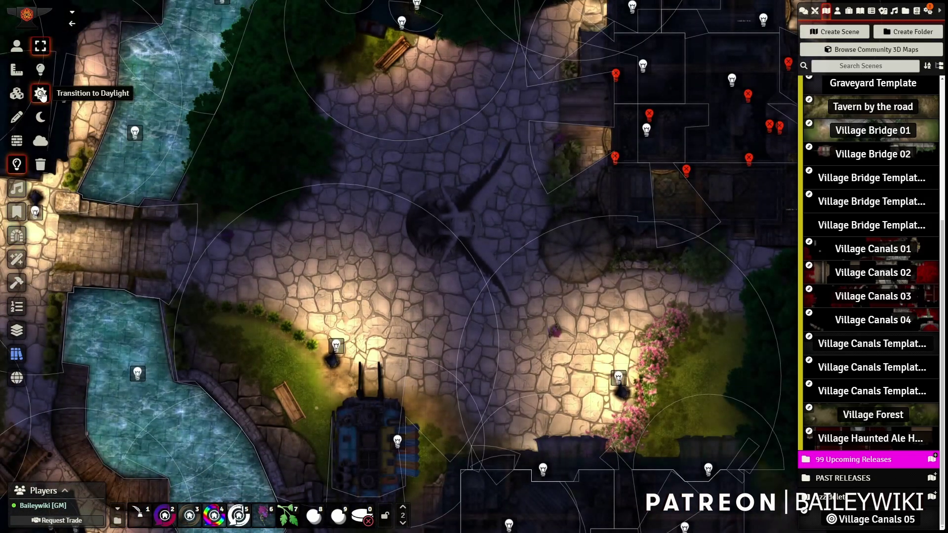